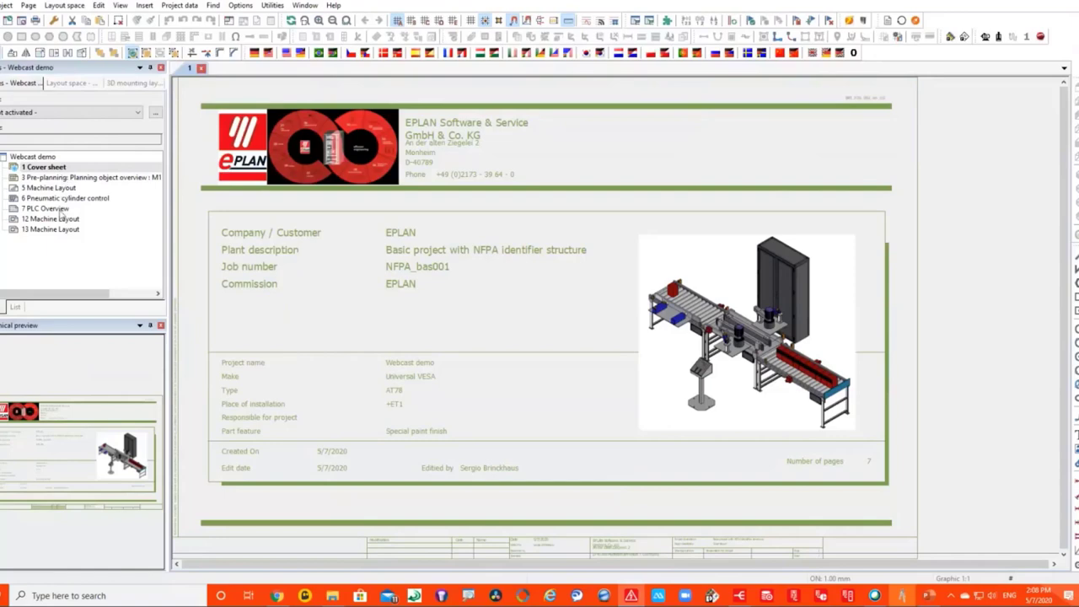
Create new page 8 after the PLC Overview page, with page type Schematic multi-line (I) and description "Motor page".
right_click(64, 210)
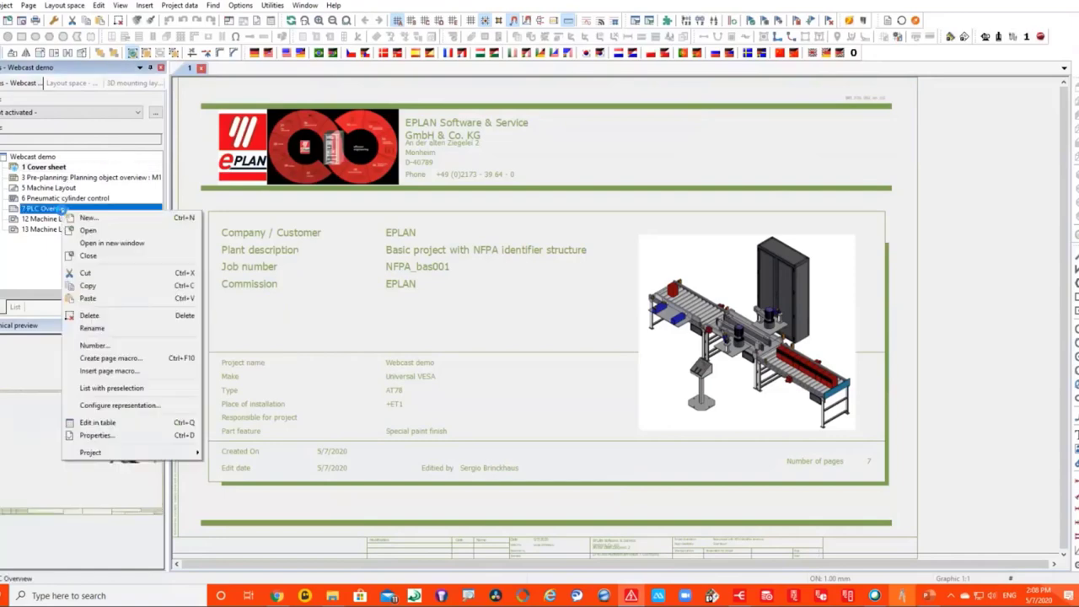
left_click(87, 219)
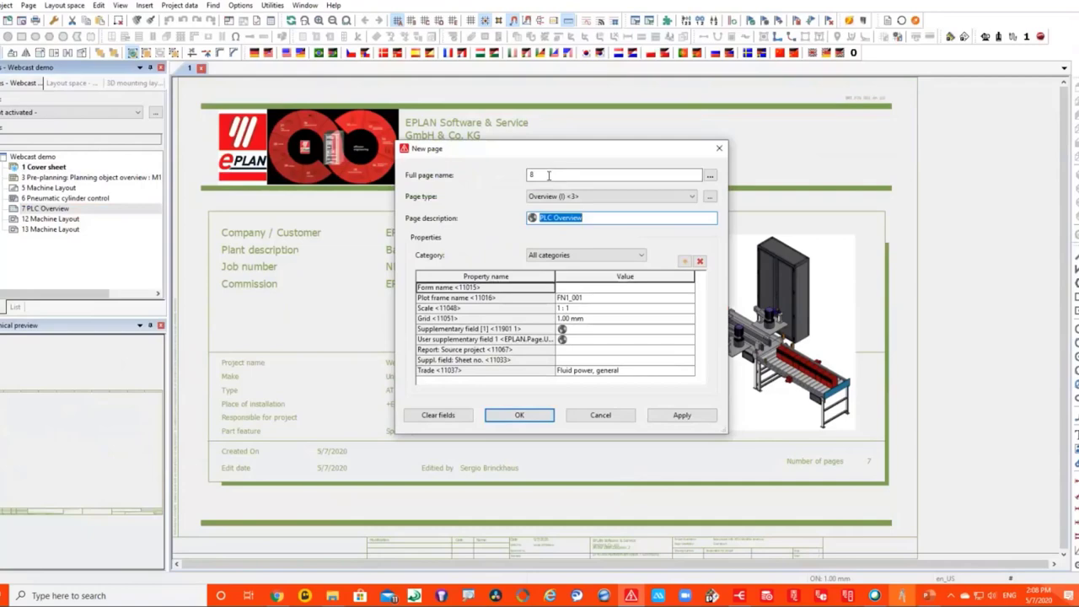
left_click(600, 197)
left_click(583, 286)
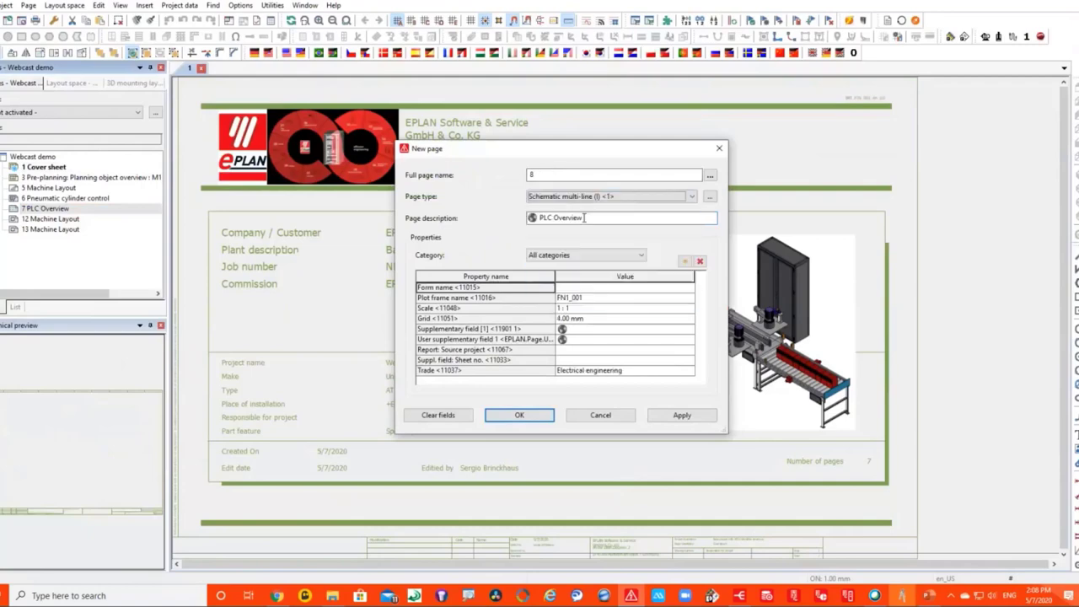
key("Tab")
type("Moto")
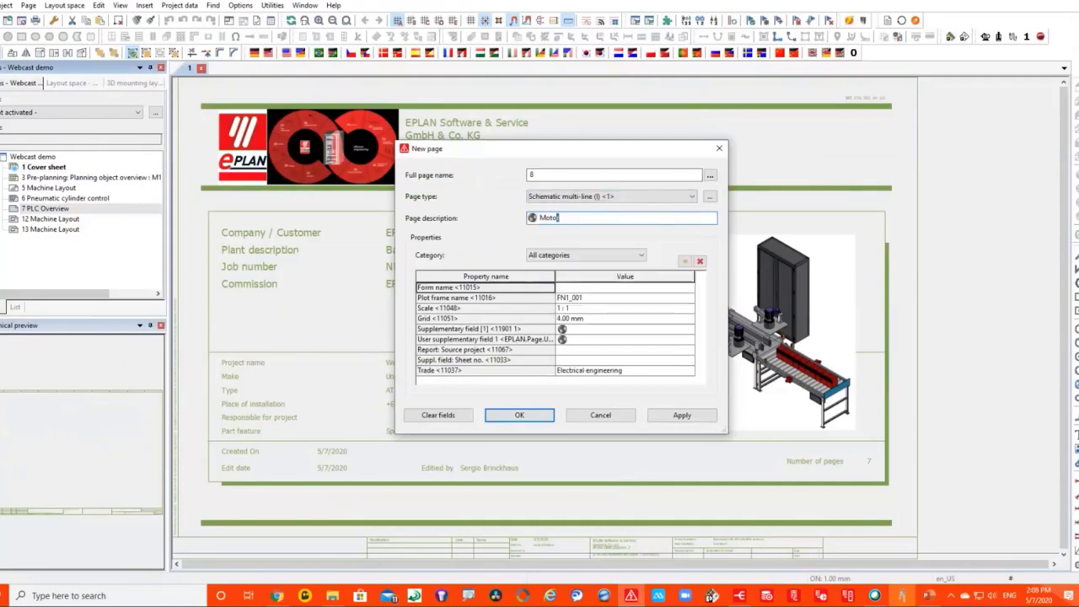
type("r page")
key("Return")
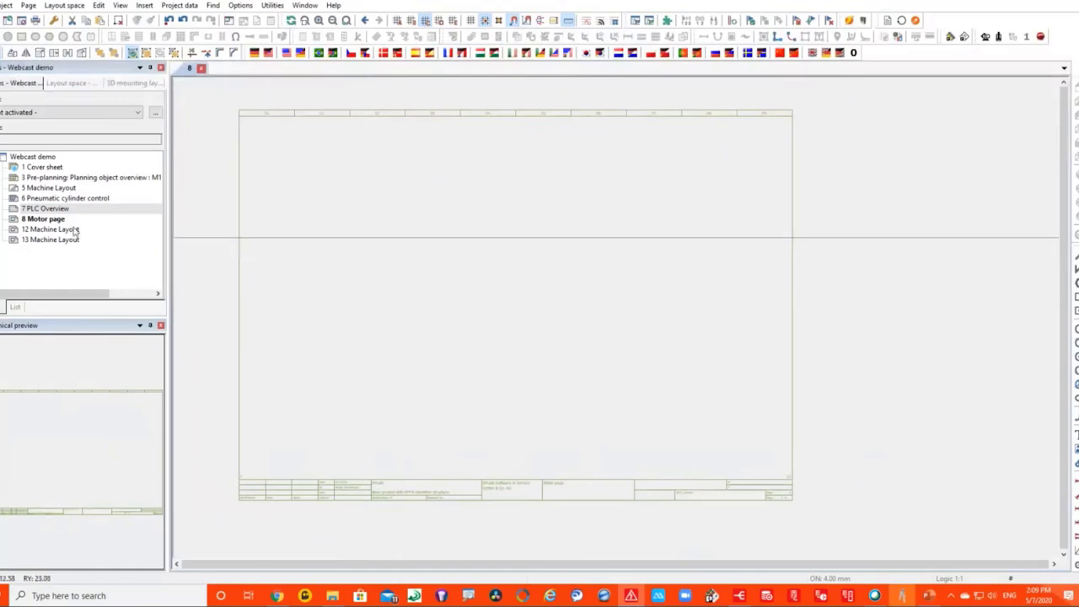
Change the plot frame of the Motor page to Training_NFPA_1_Ladder in its page properties.
double_click(375, 487)
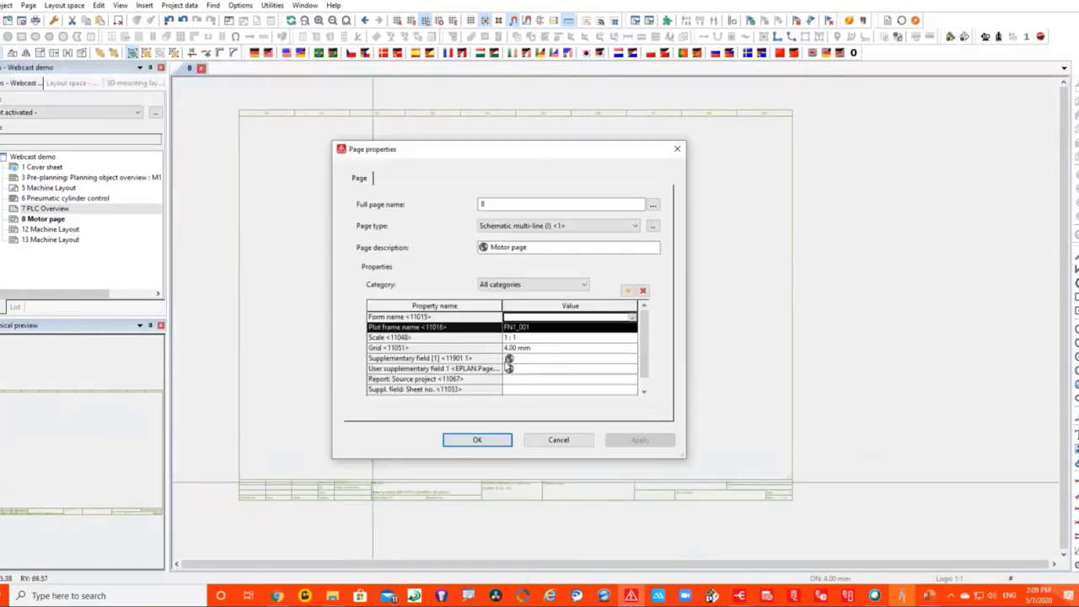
left_click(632, 334)
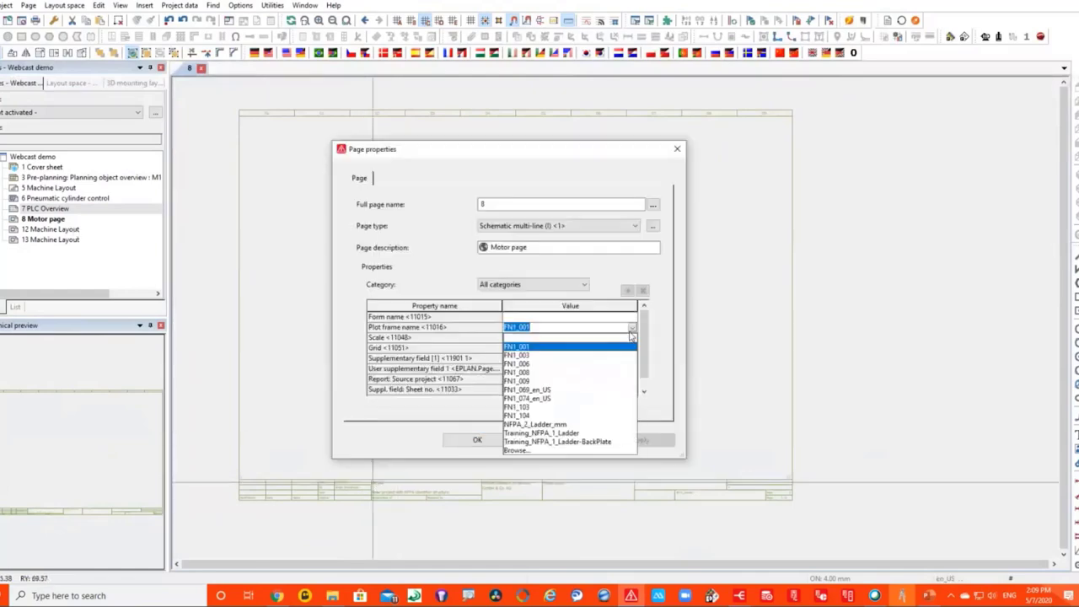
left_click(570, 435)
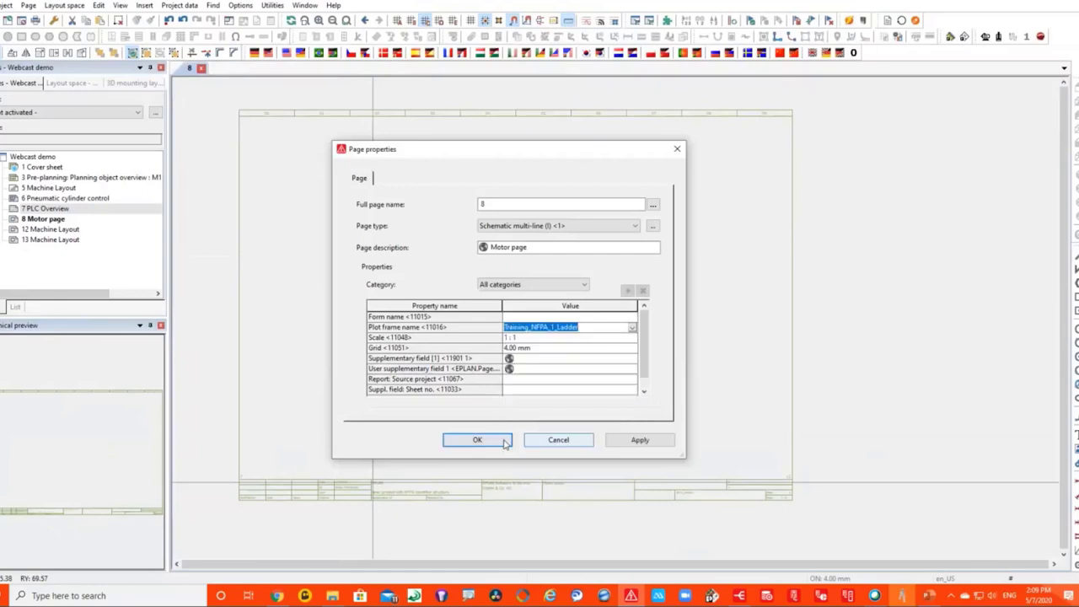
left_click(478, 441)
Insert a three-phase motor symbol with four connection points near the upper edge of the Motor page, slightly right of its centre.
scroll(512, 391, "up", 1)
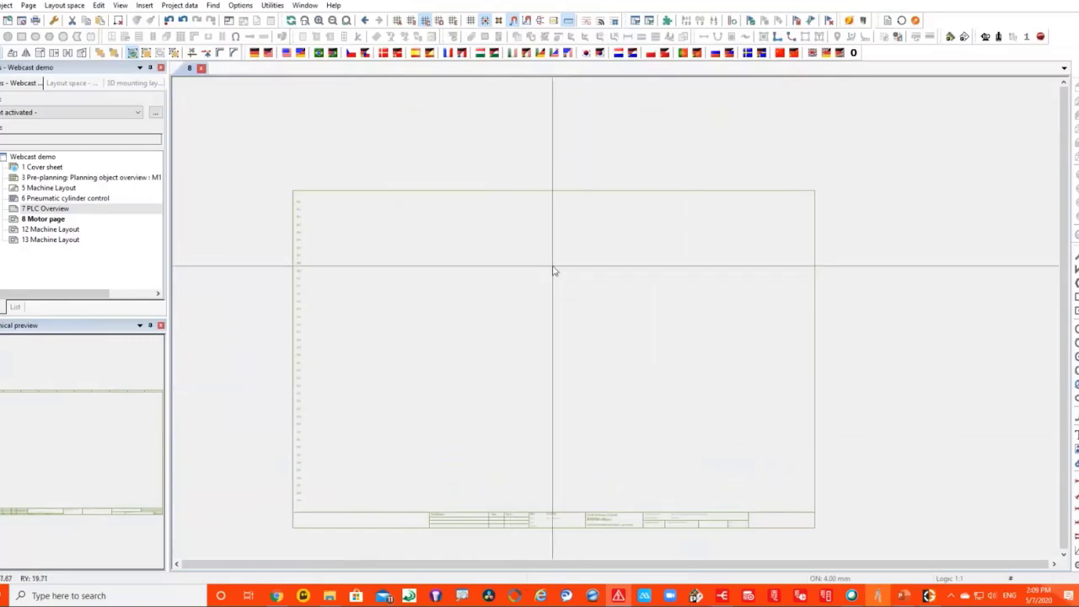
key("Insert")
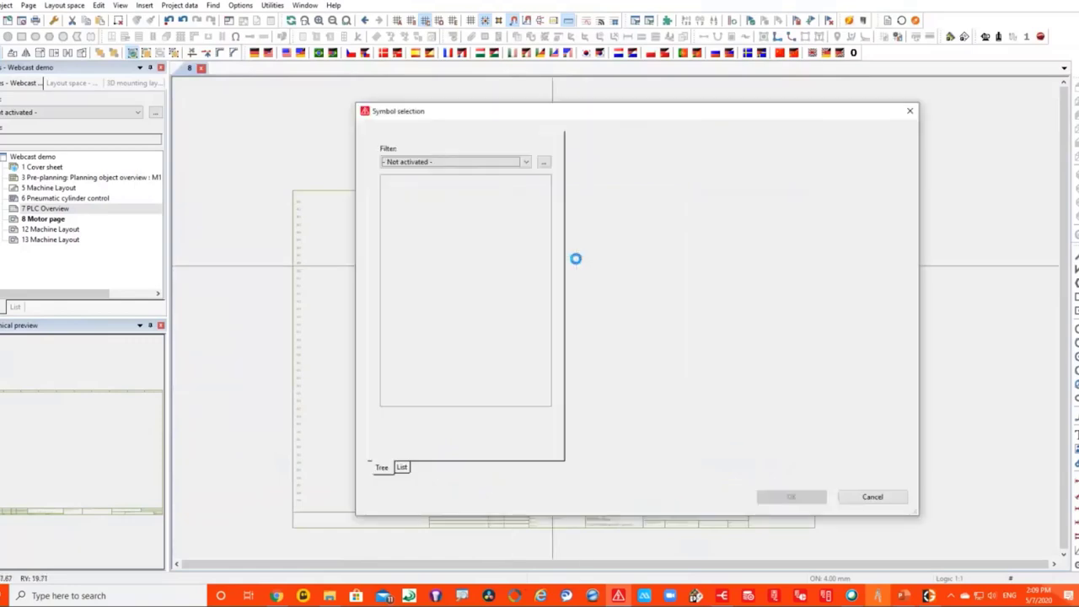
double_click(615, 255)
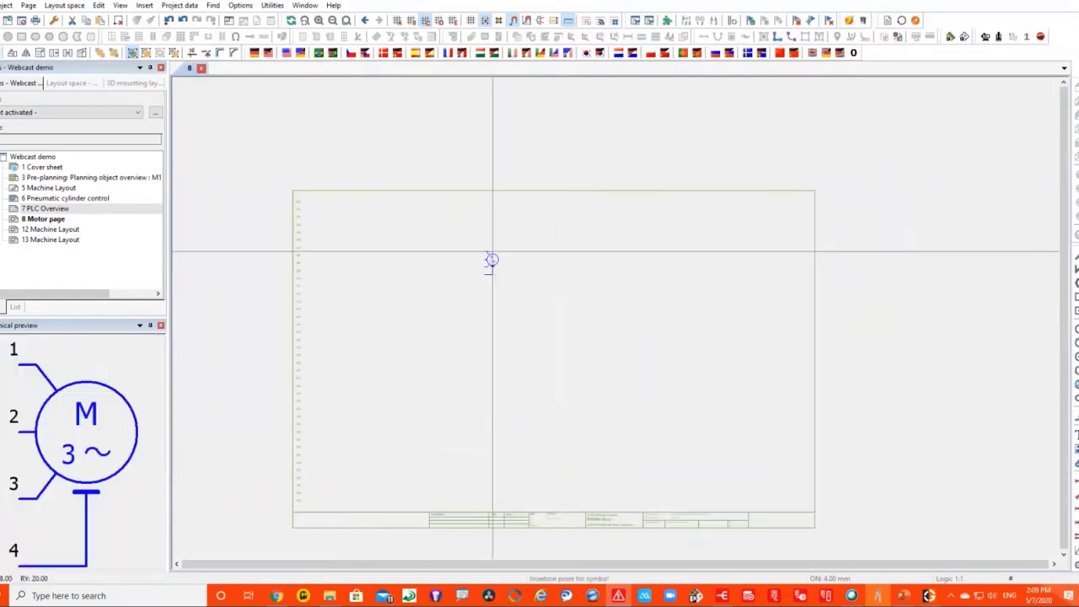
scroll(573, 239, "up", 1)
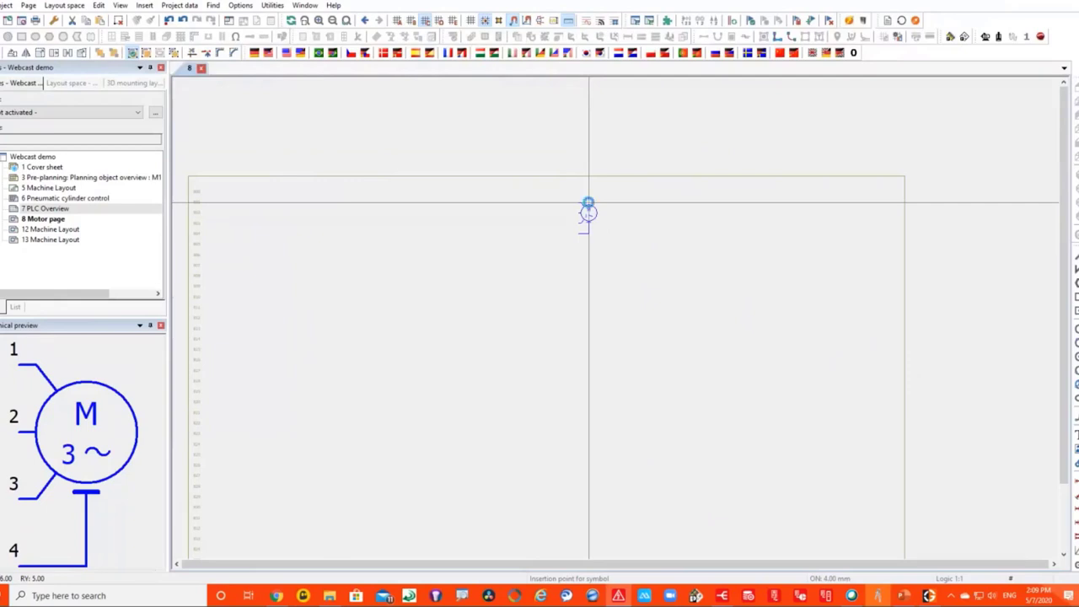
left_click(588, 202)
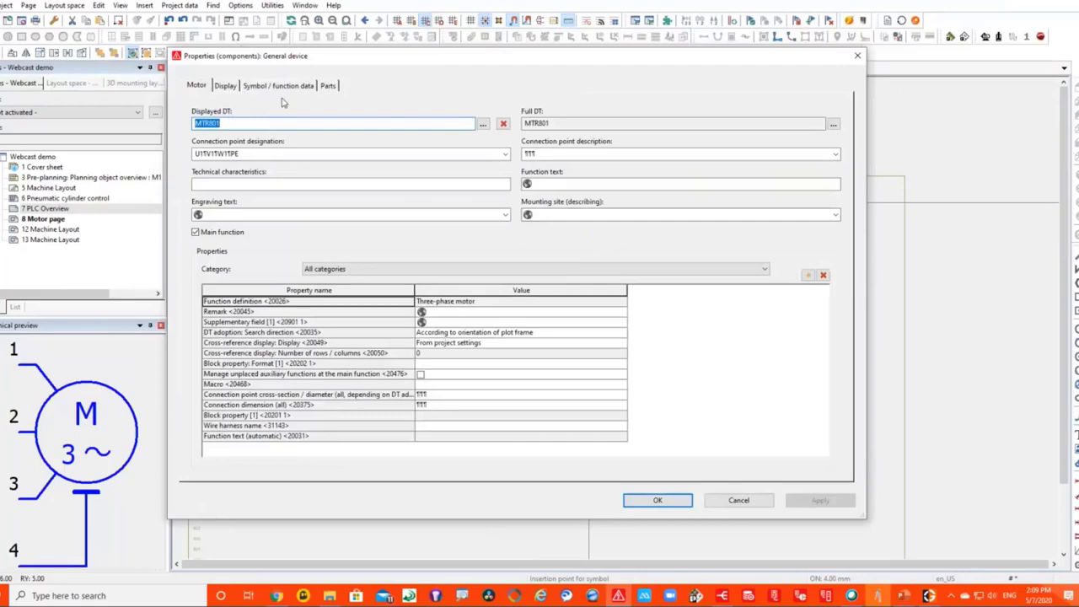
Set the new motor's function text to "Motor soft start" and accept its properties.
right_click(558, 187)
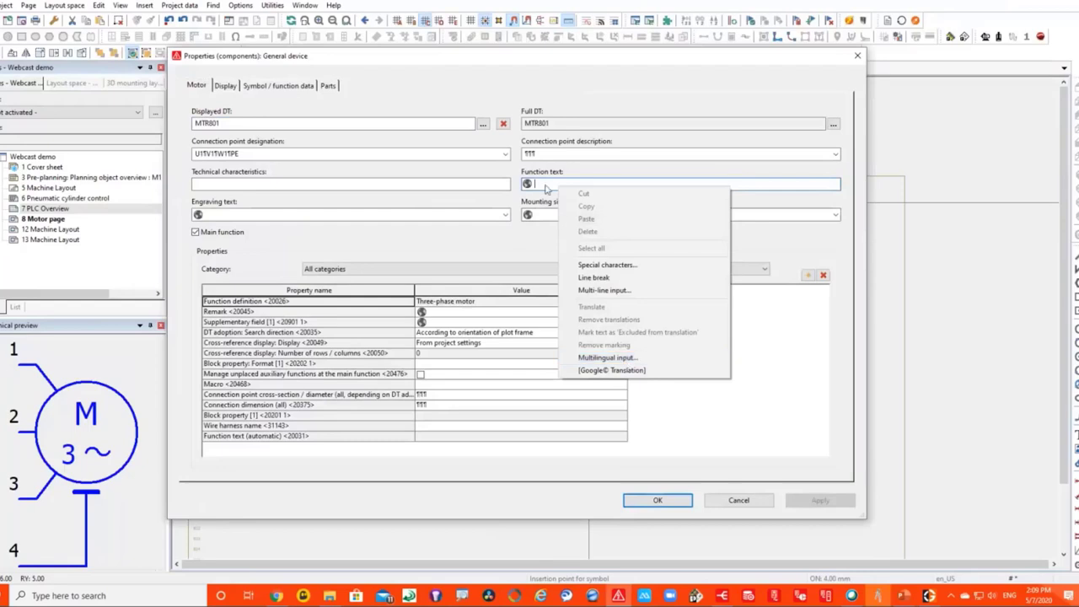
left_click(549, 184)
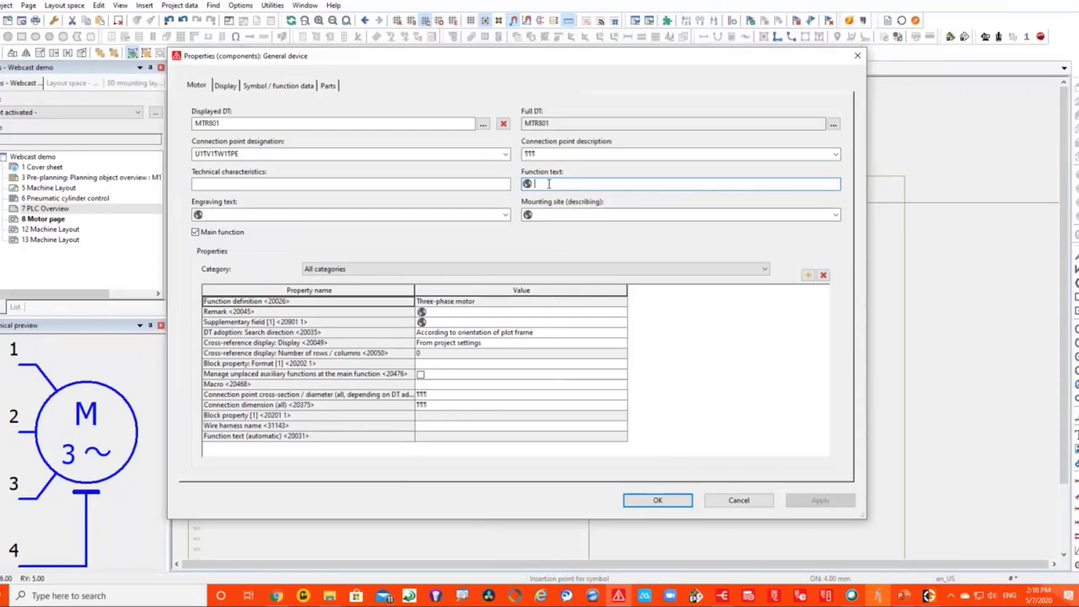
type("Motor so")
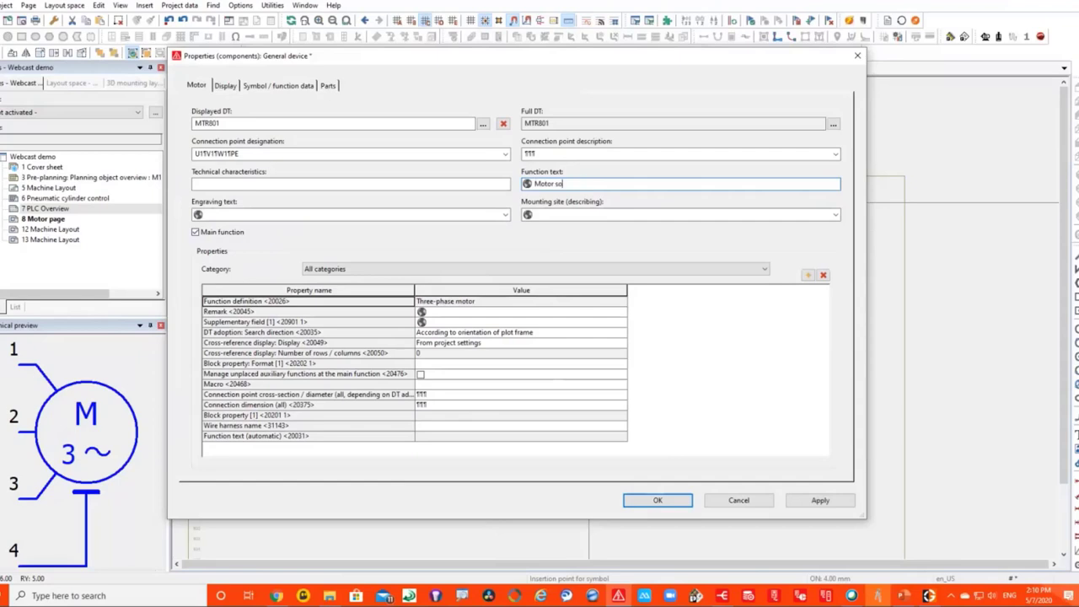
type("ft start")
left_click(659, 501)
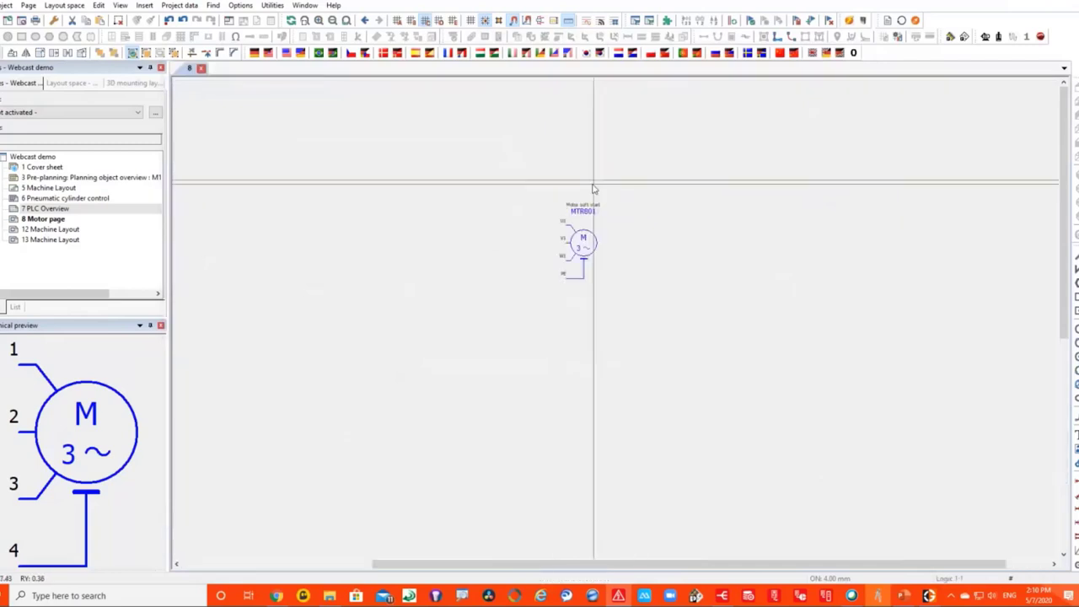
Reopen the placed motor's properties and check the multilingual input of its function text for existing language entries.
scroll(593, 189, "up", 3)
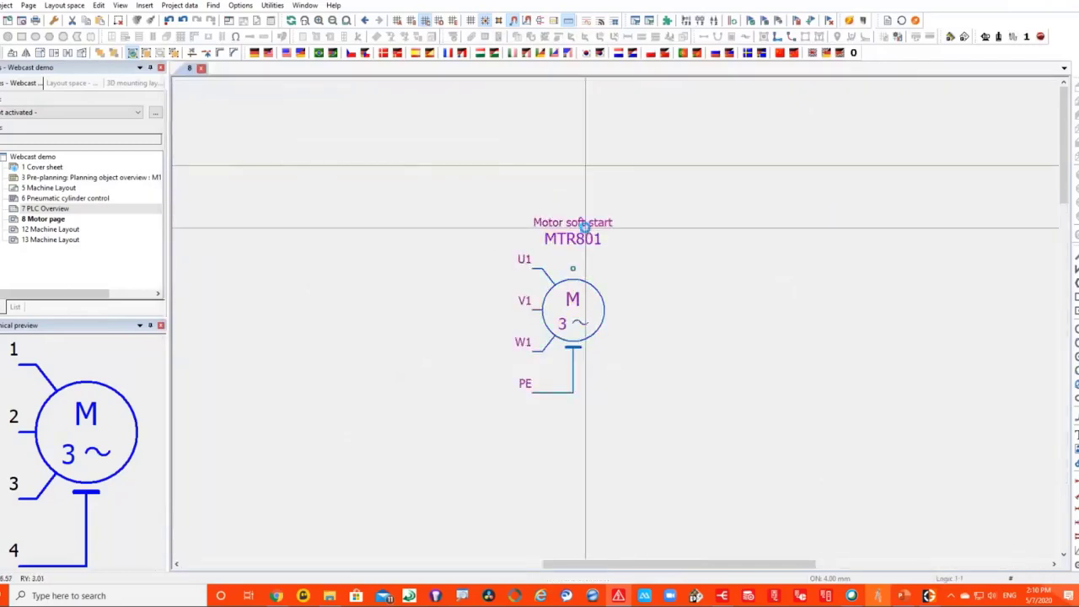
double_click(584, 227)
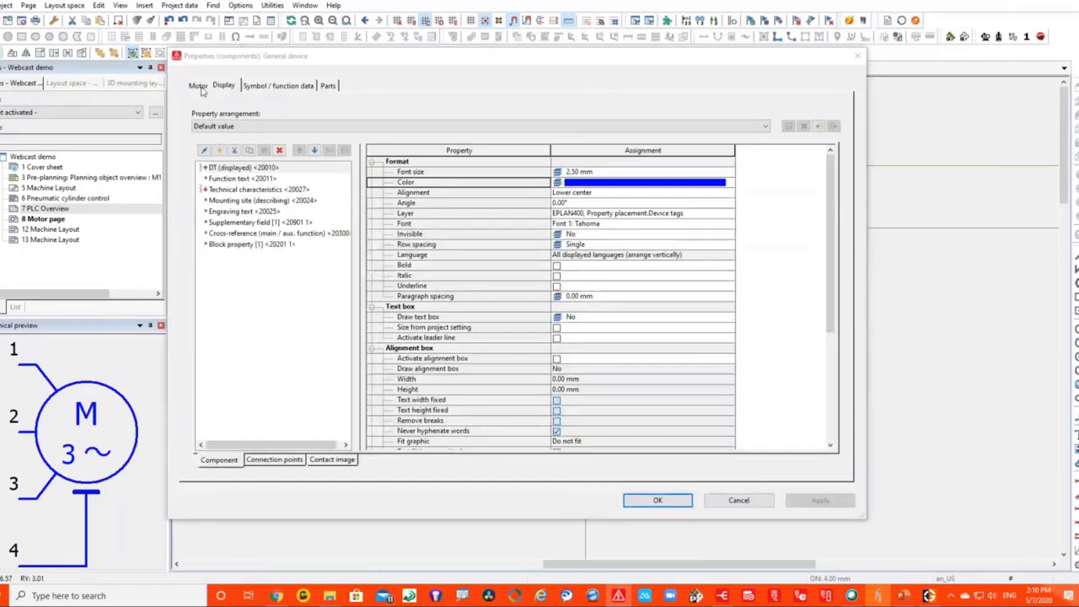
left_click(198, 86)
triple_click(563, 184)
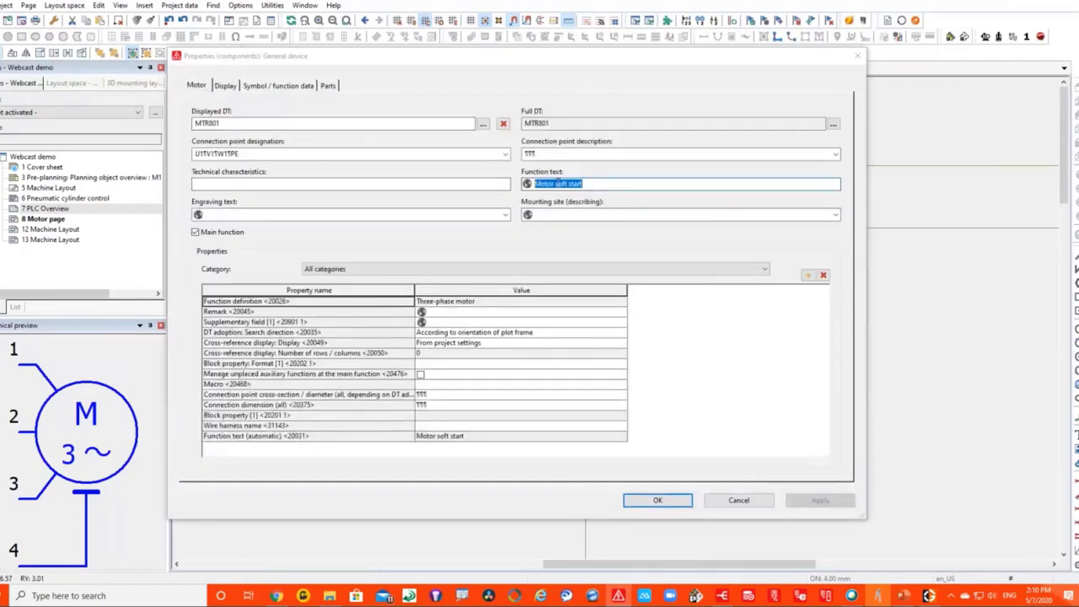
right_click(563, 184)
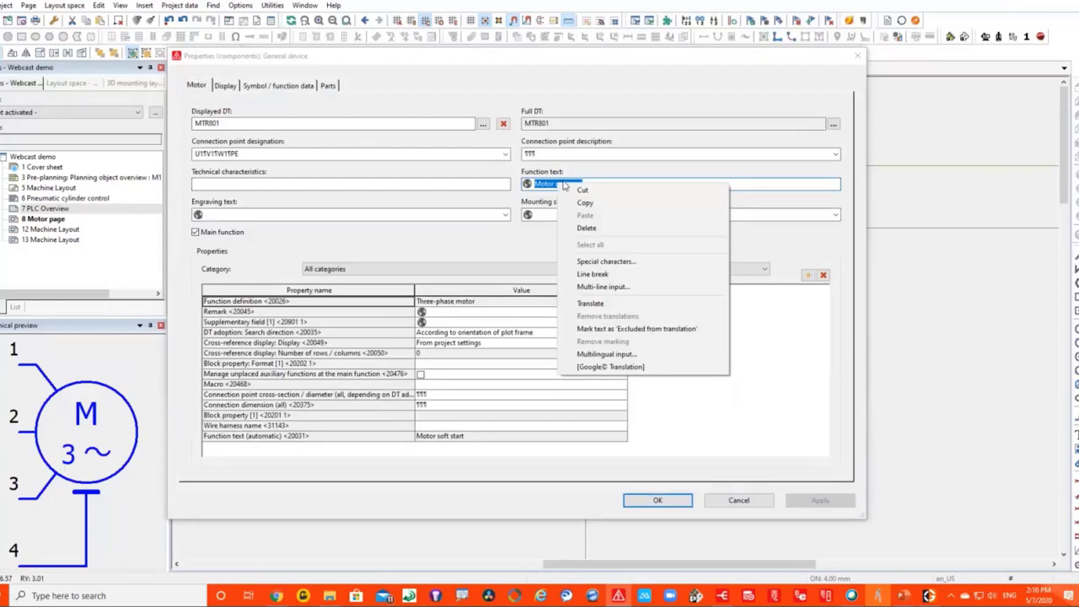
left_click(604, 354)
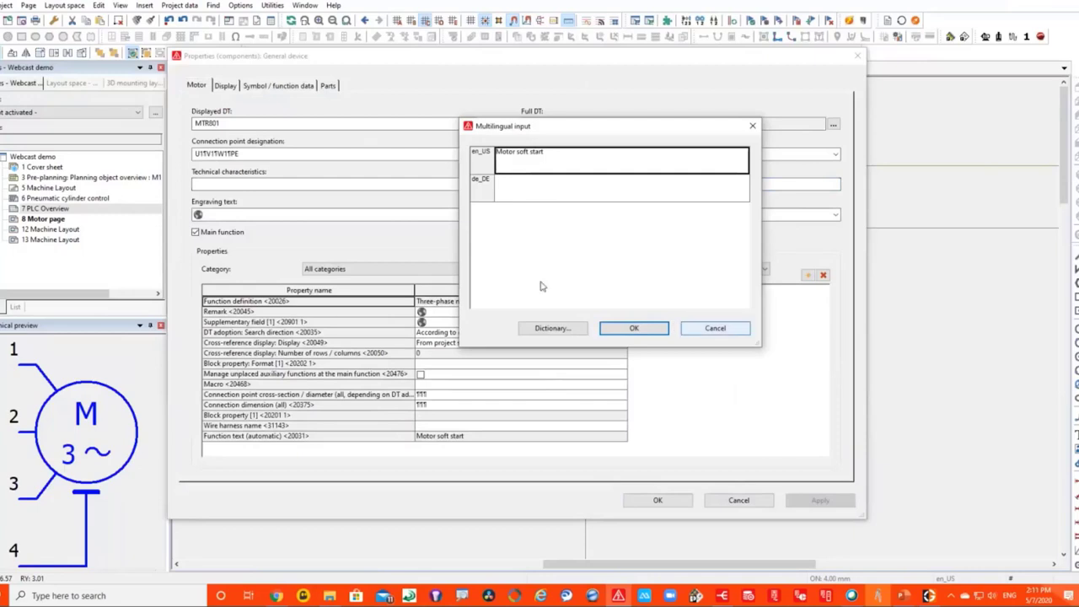
left_click(715, 328)
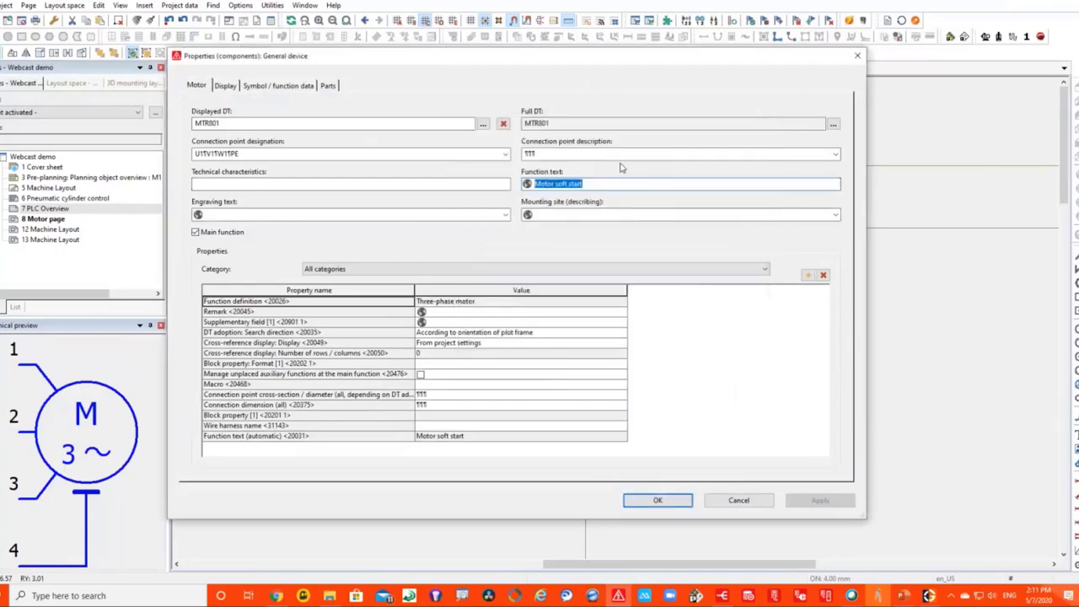
Run Google Translation on the motor's function text with source language en_US and target language de_DE.
right_click(569, 192)
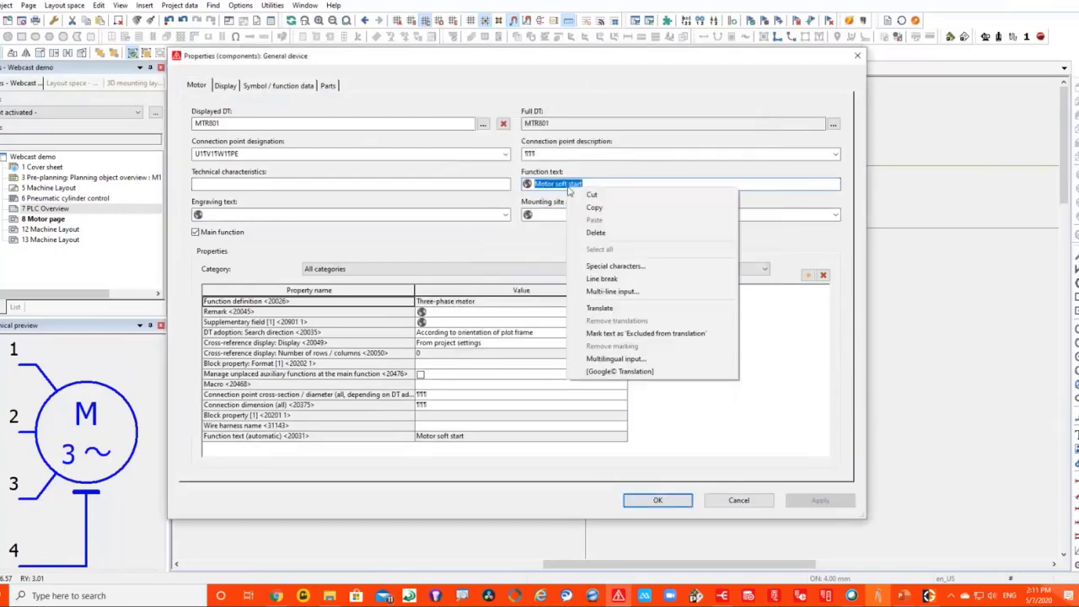
left_click(649, 372)
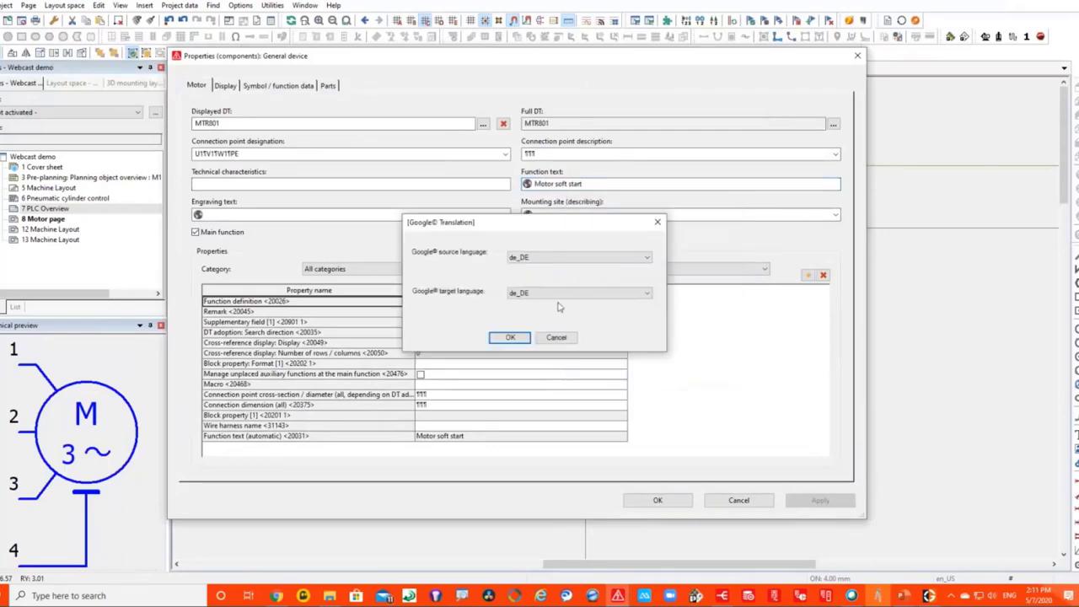
left_click(541, 258)
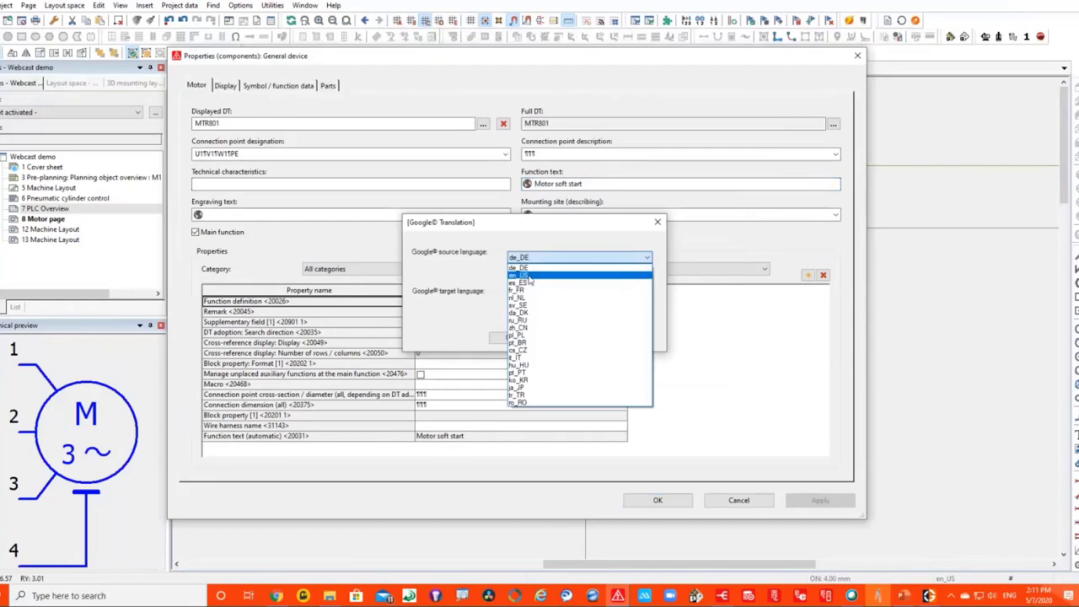
left_click(533, 275)
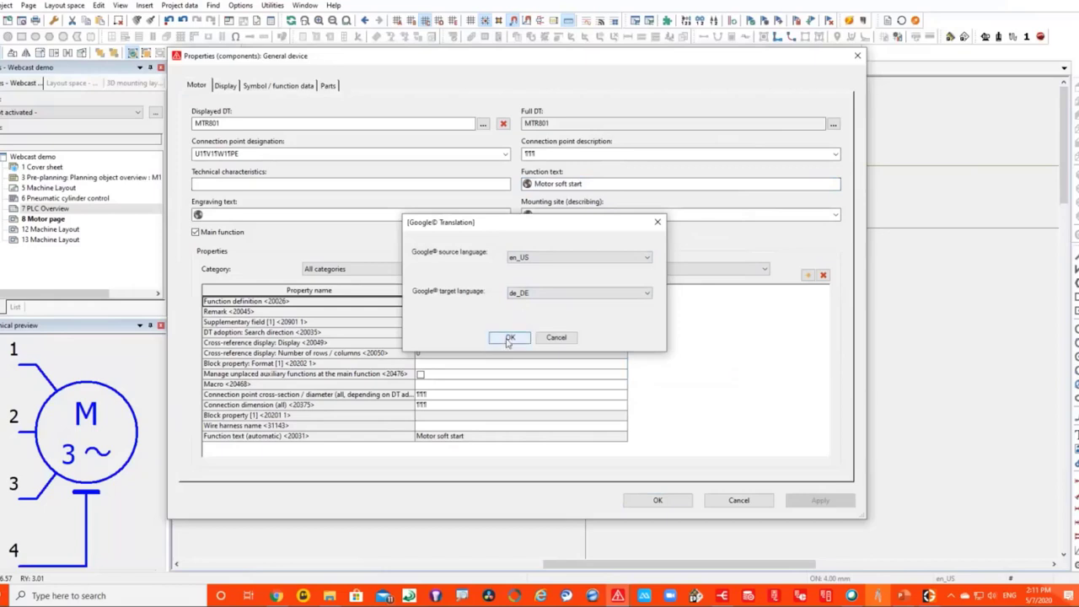
left_click(510, 339)
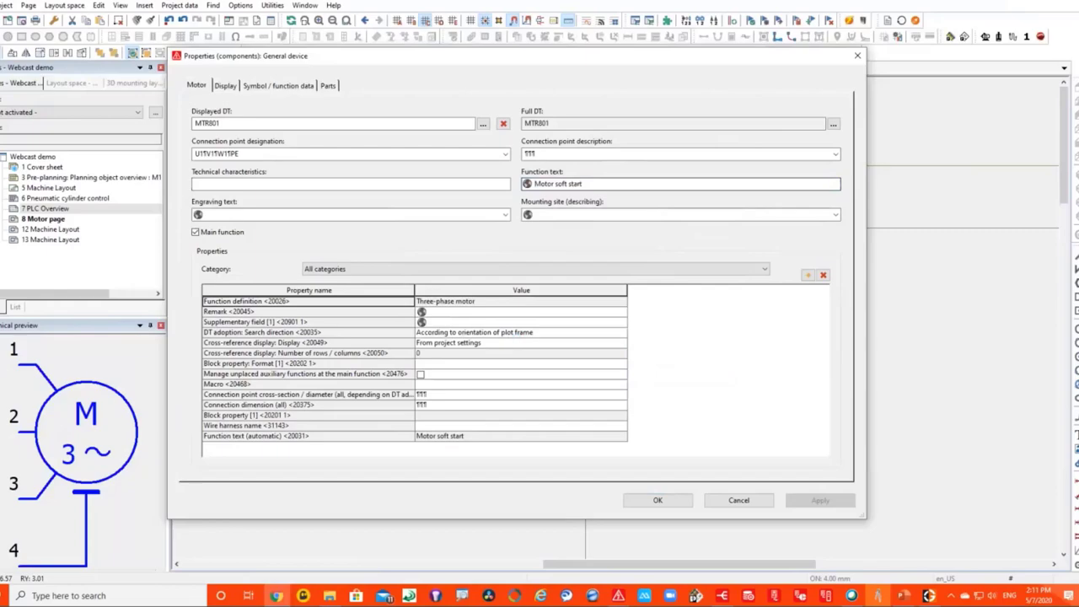
Switch to Google Translate in the browser, choose the alternative German translation "Motorsanftanlauf", and copy it.
key("alt+Tab")
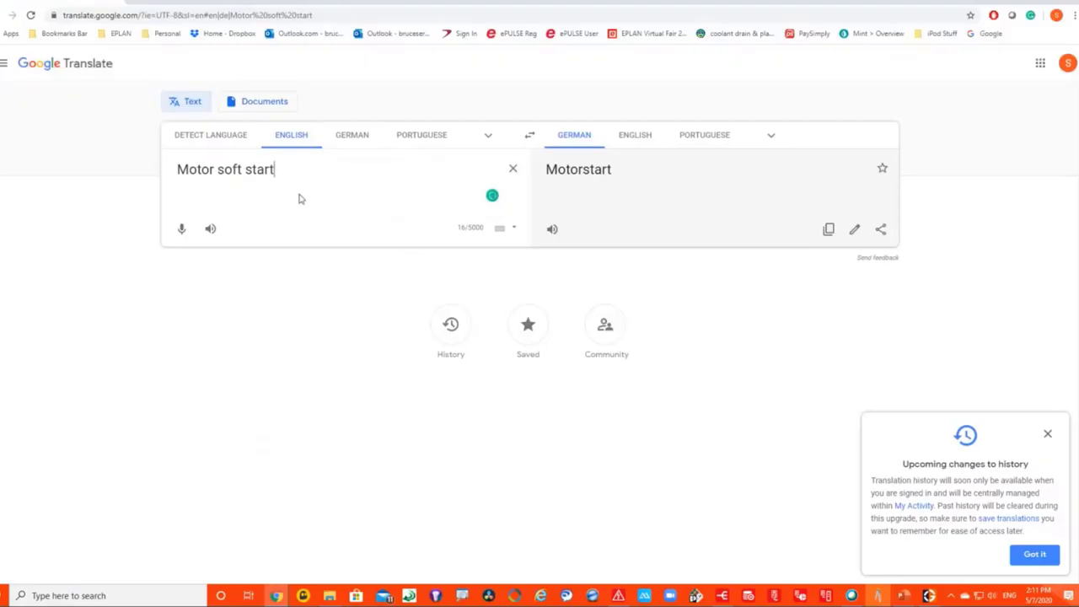
double_click(590, 178)
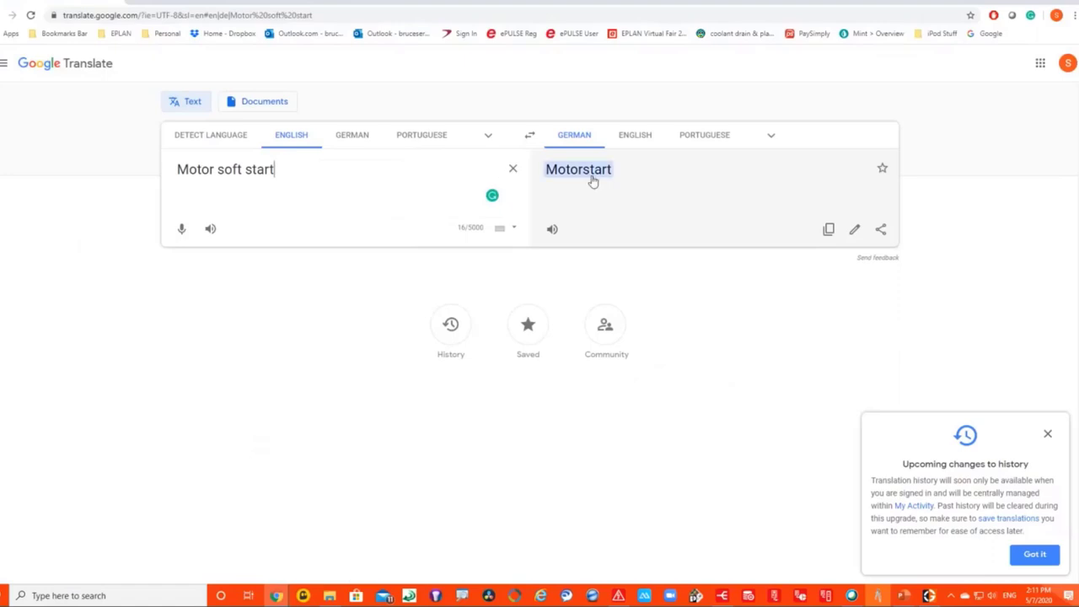
left_click(588, 181)
double_click(578, 172)
left_click(578, 173)
left_click(567, 212)
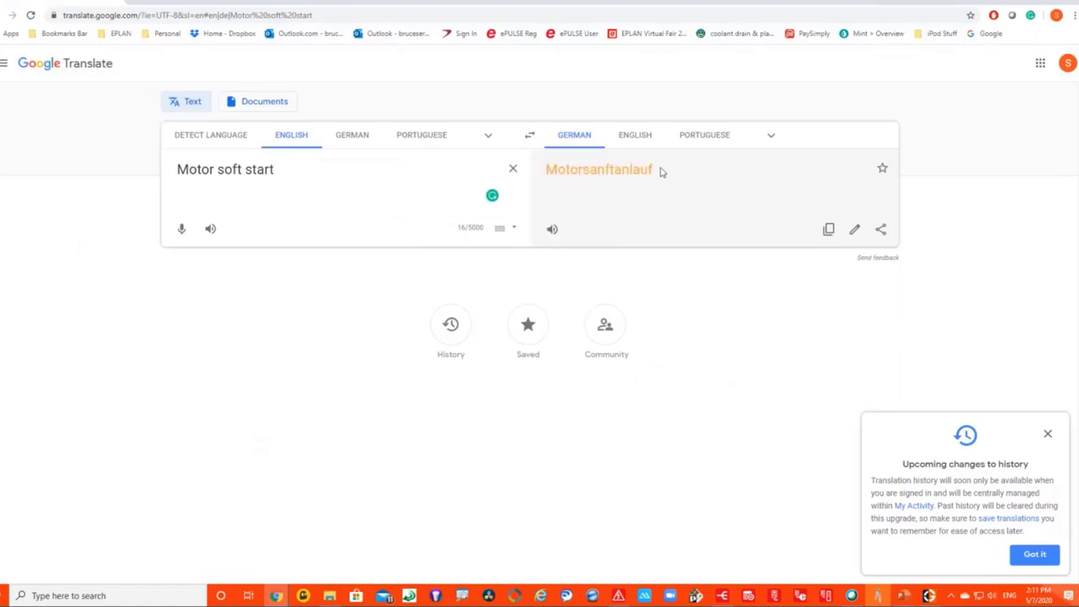
left_click_drag(663, 171, 545, 168)
key("ctrl+c")
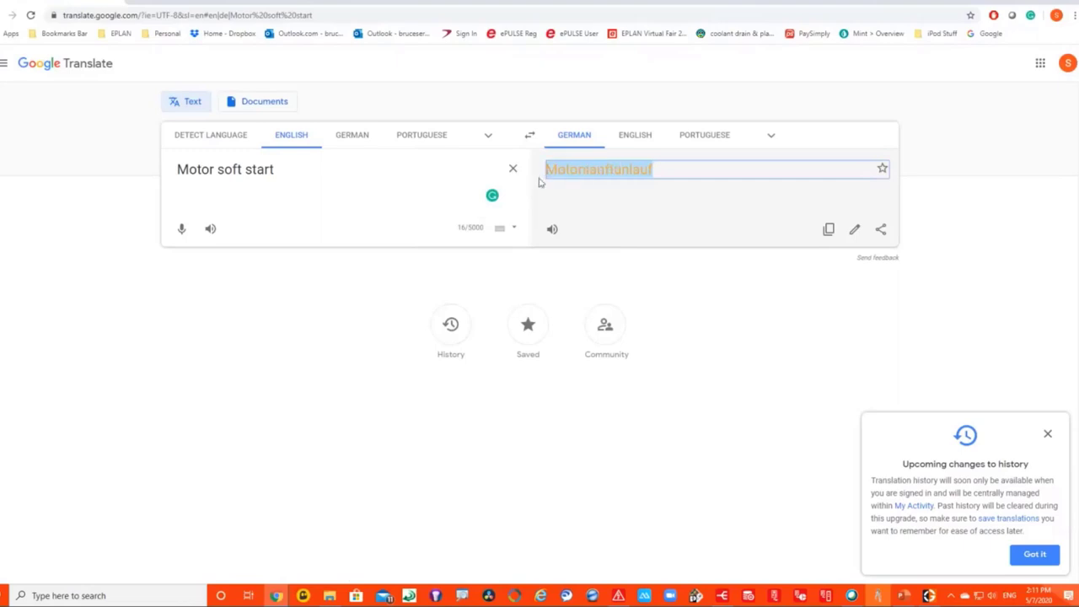
Return to EPLAN, enter "Motorsanftanlauf" as the de_DE entry of the motor's function text in the multilingual input, and accept the properties.
key("alt+Tab")
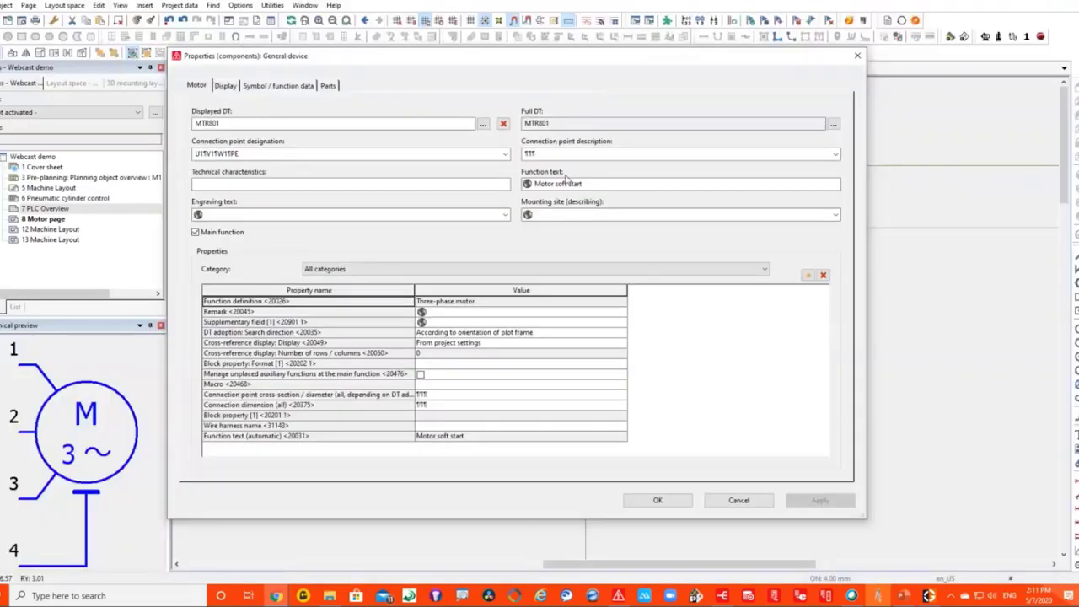
left_click(592, 184)
right_click(591, 184)
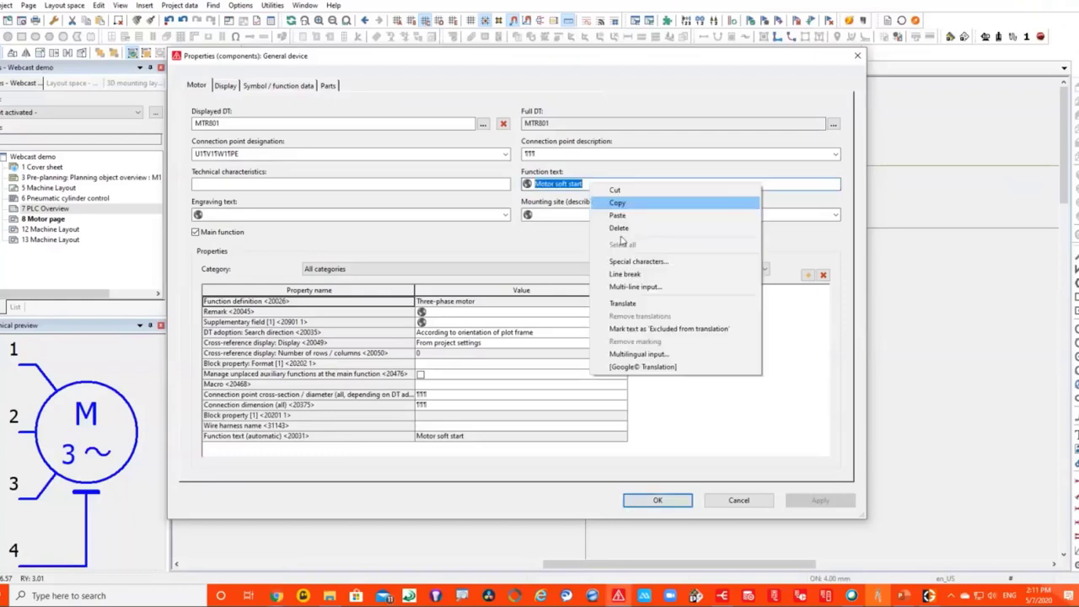
left_click(641, 354)
left_click(537, 192)
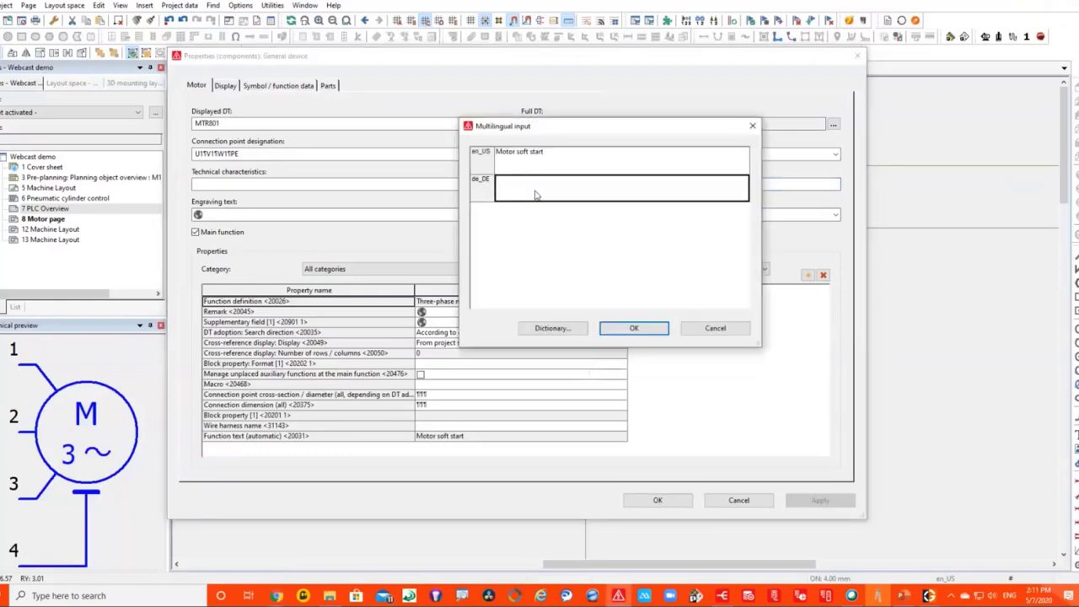
key("ctrl+v")
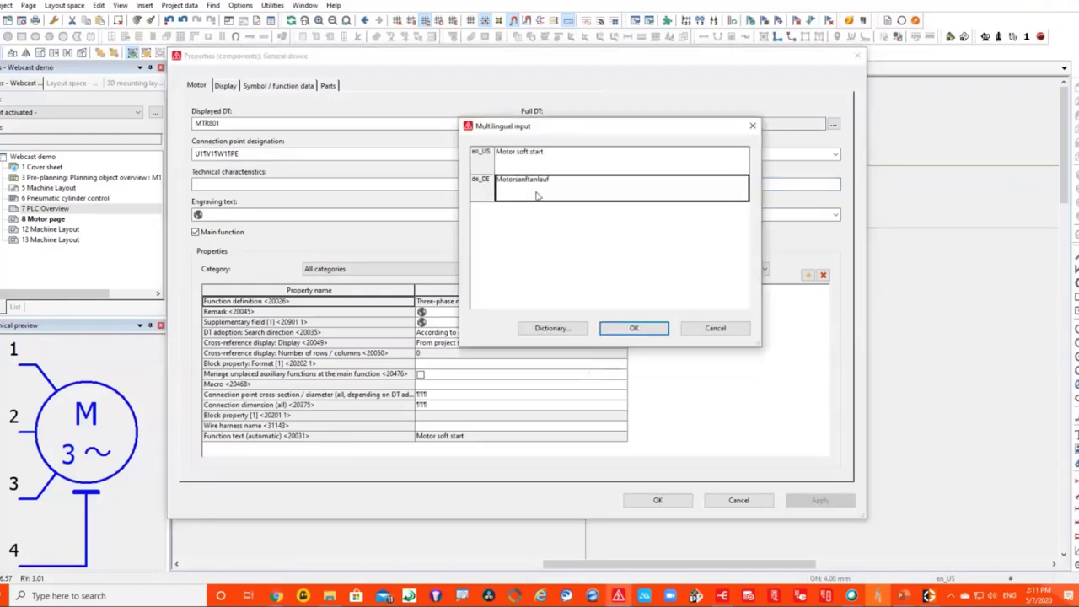
left_click(634, 331)
left_click(658, 500)
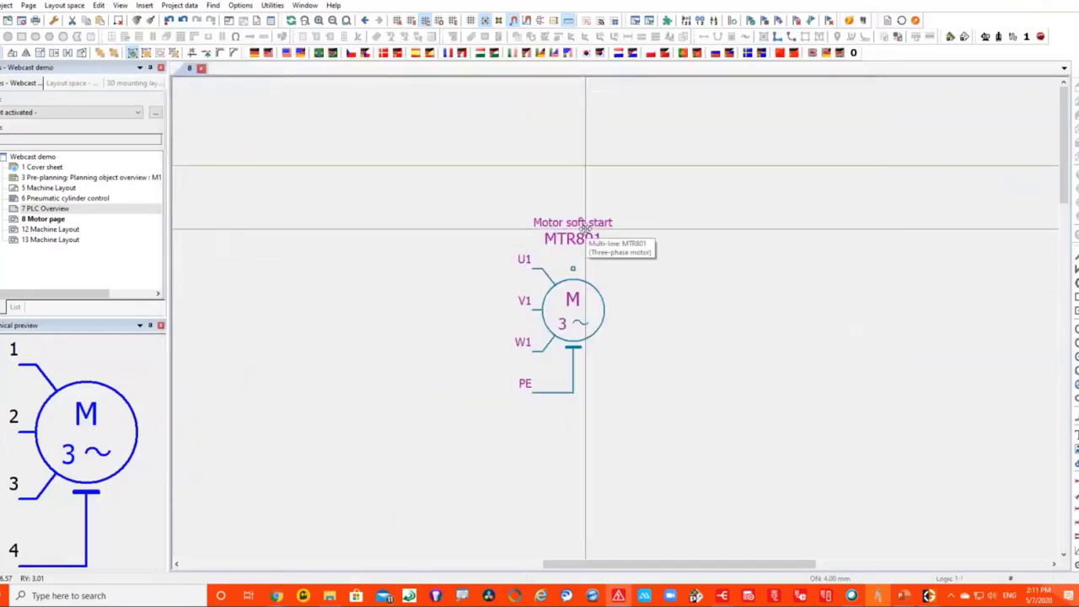
Check the motor's translated function text by displaying the page in German and in German and English together.
left_click(636, 84)
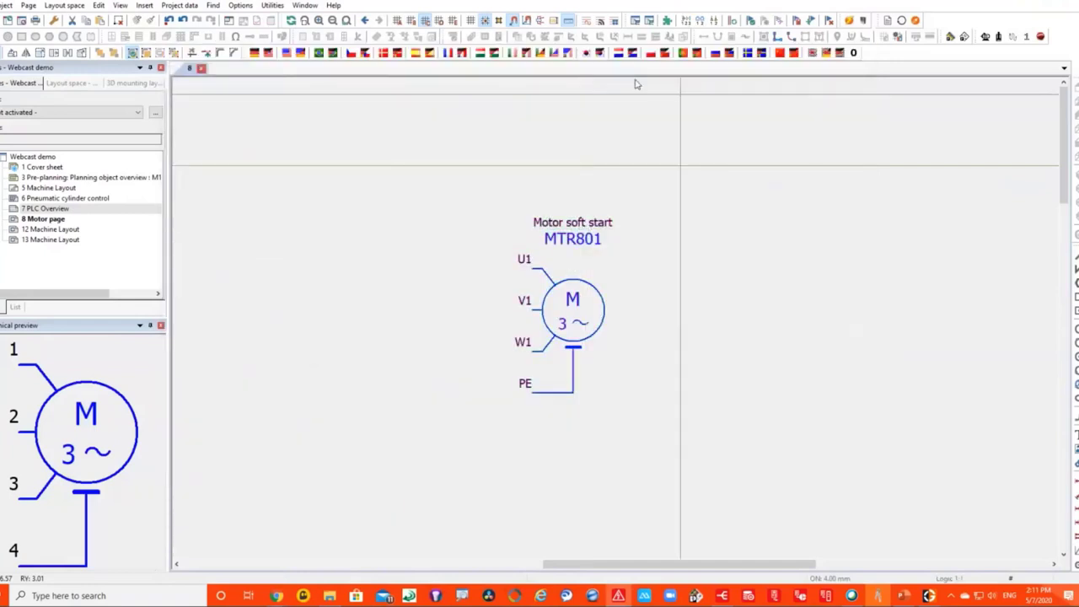
left_click(258, 57)
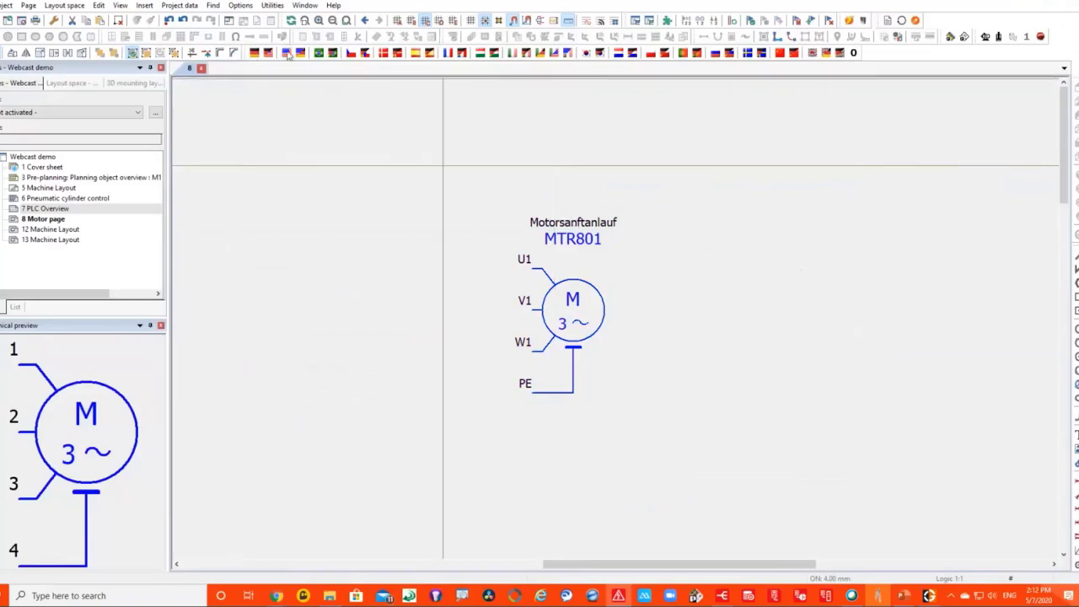
left_click(268, 53)
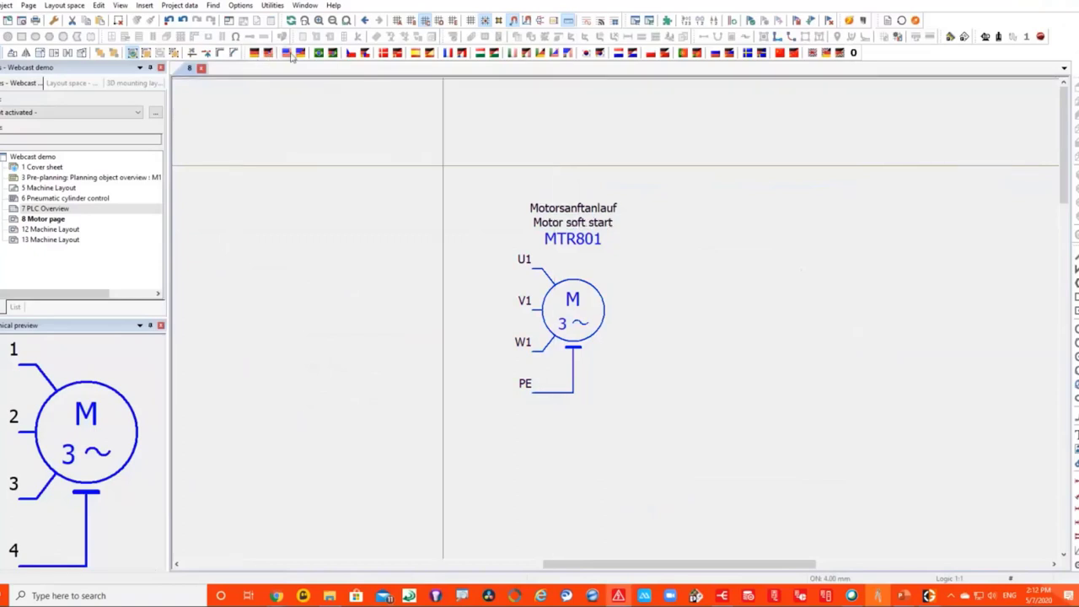
Open the Data Portal, apply the filter scheme "SE part SoftStart", and open the Schneider Electric catalog.
scroll(807, 186, "down", 3)
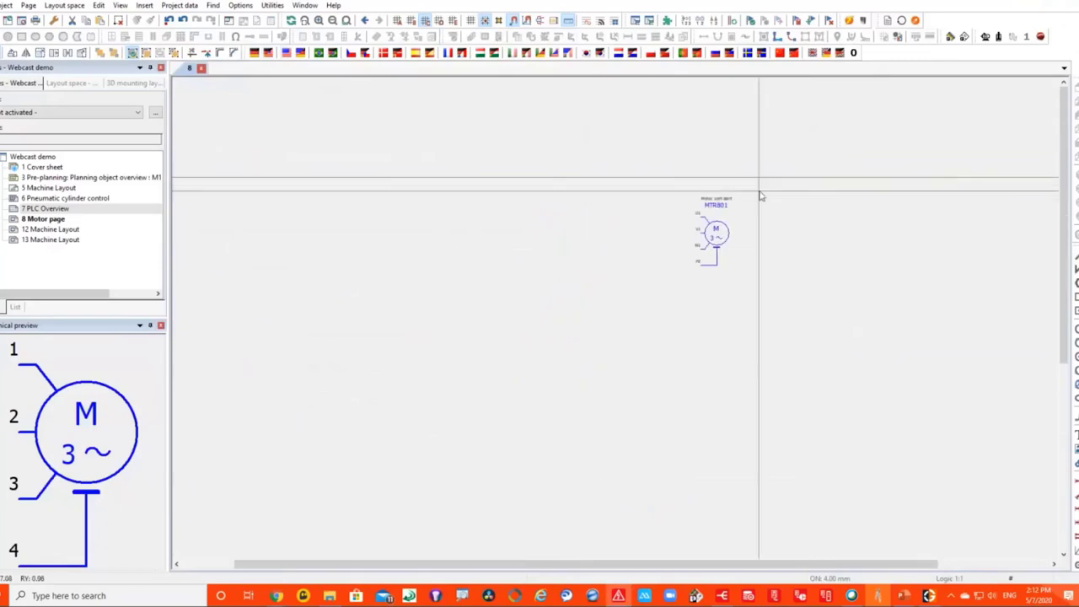
left_click(272, 5)
left_click(328, 187)
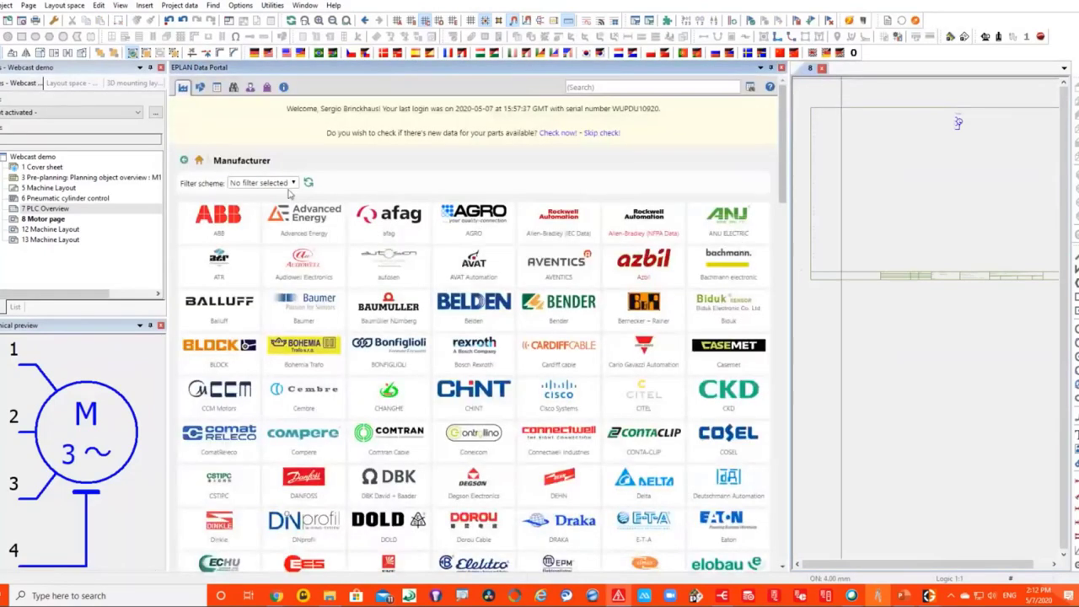
left_click(287, 183)
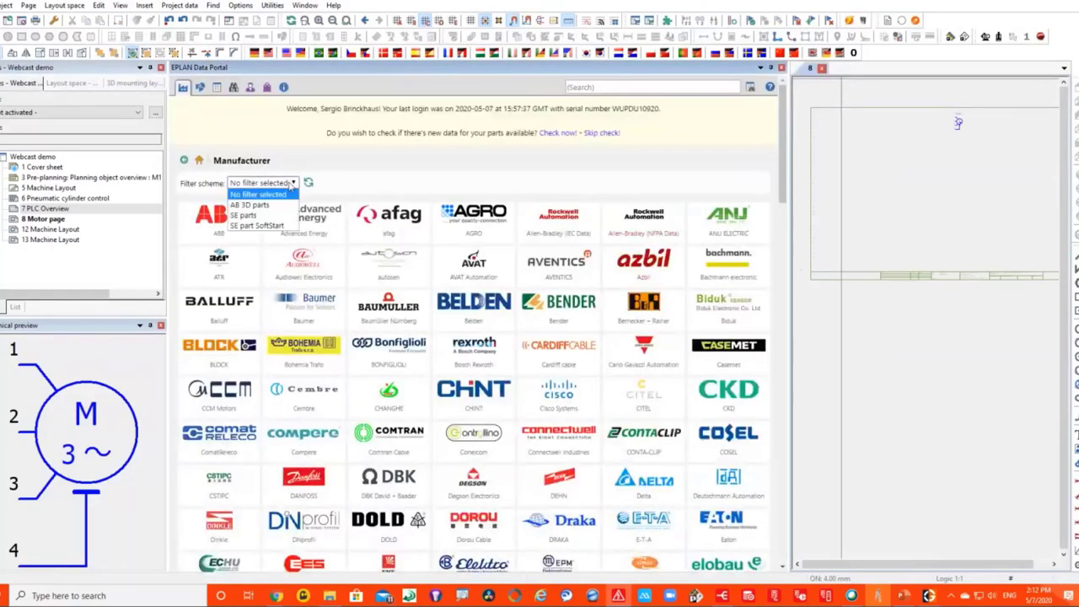
left_click(257, 226)
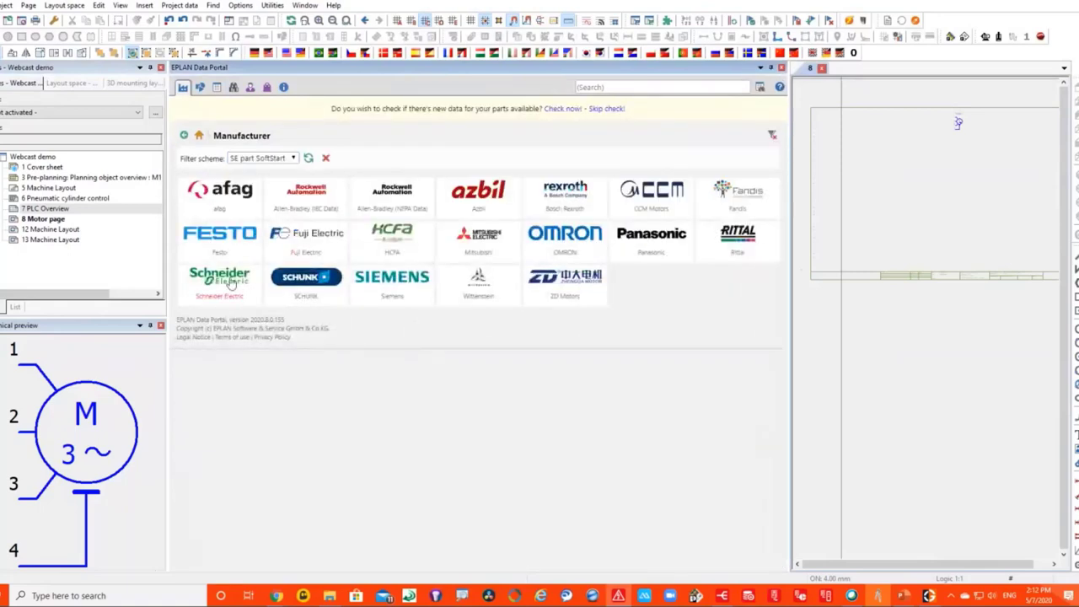
left_click(232, 282)
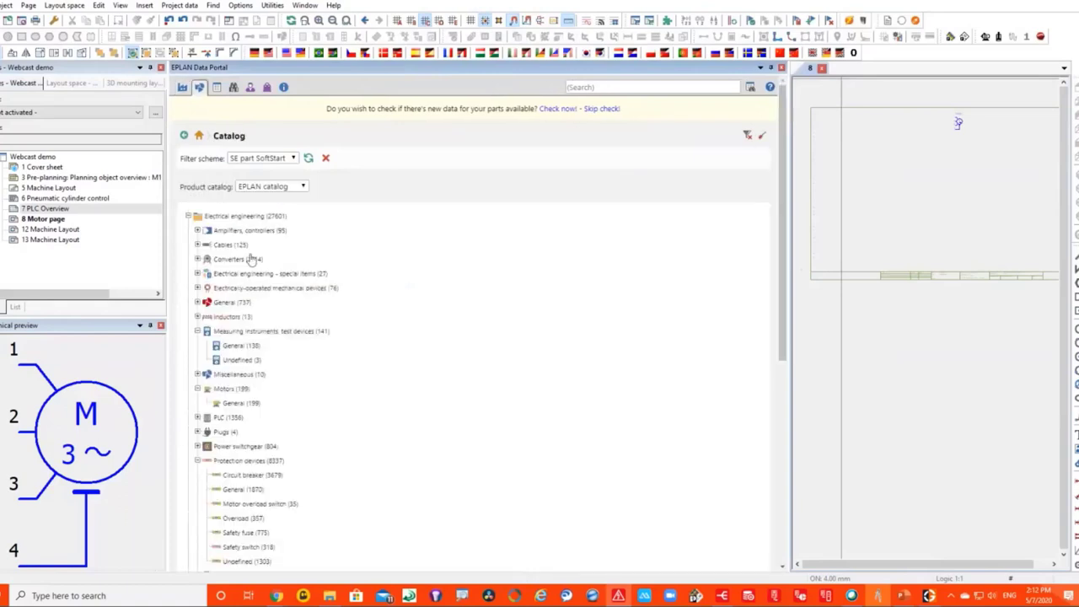
Narrow the portal pane and use the Schneider Electric Selector to open the Altistart 01 configuration under Variable Speed Drives and Soft Starters, Soft Starters.
scroll(286, 264, "down", 5)
scroll(286, 263, "up", 5)
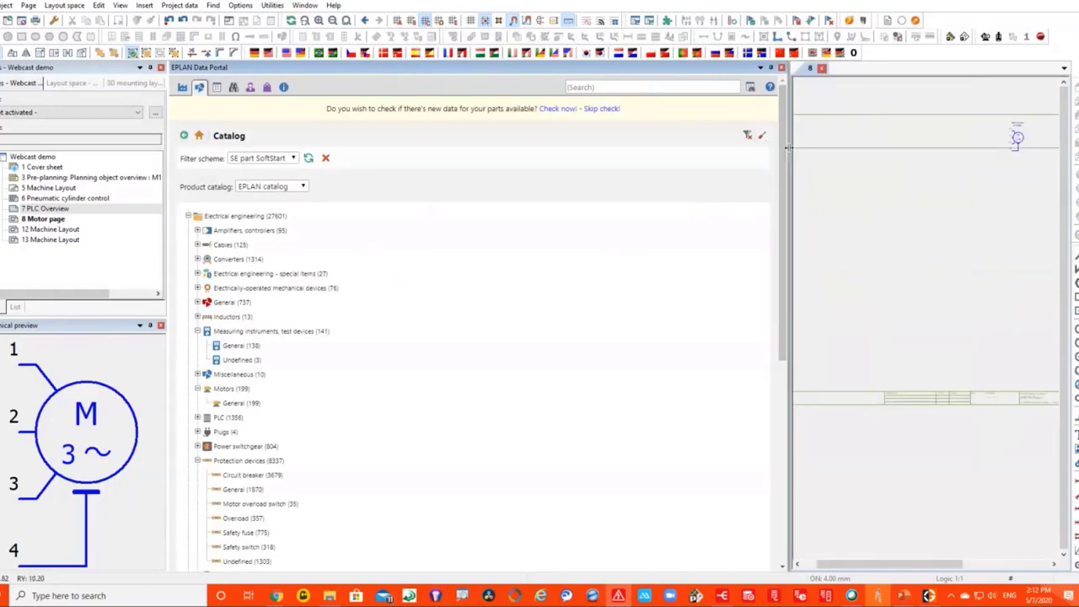
left_click_drag(787, 151, 683, 148)
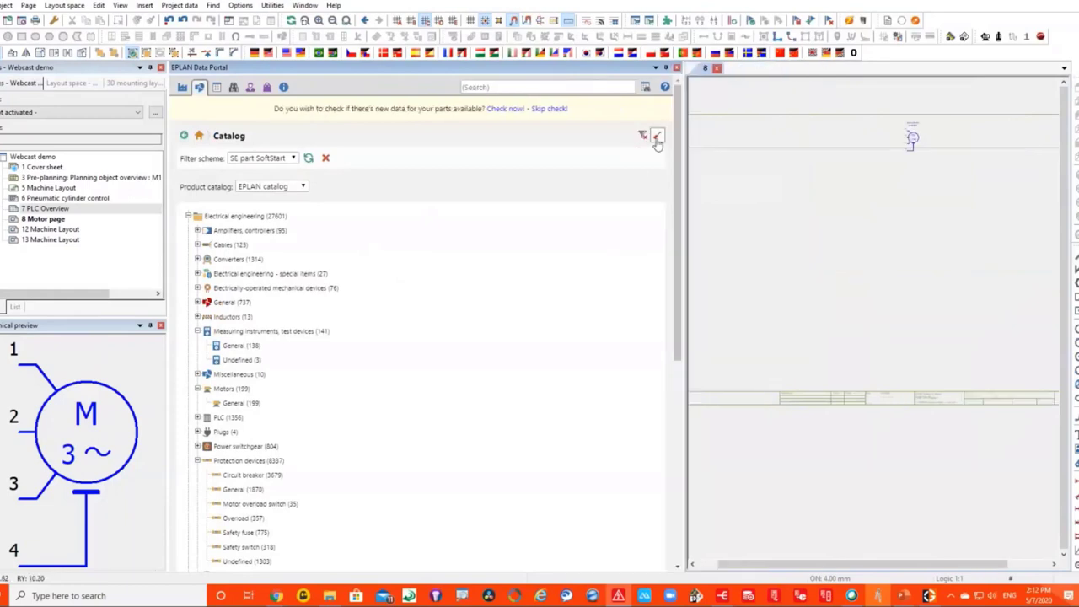
left_click(657, 137)
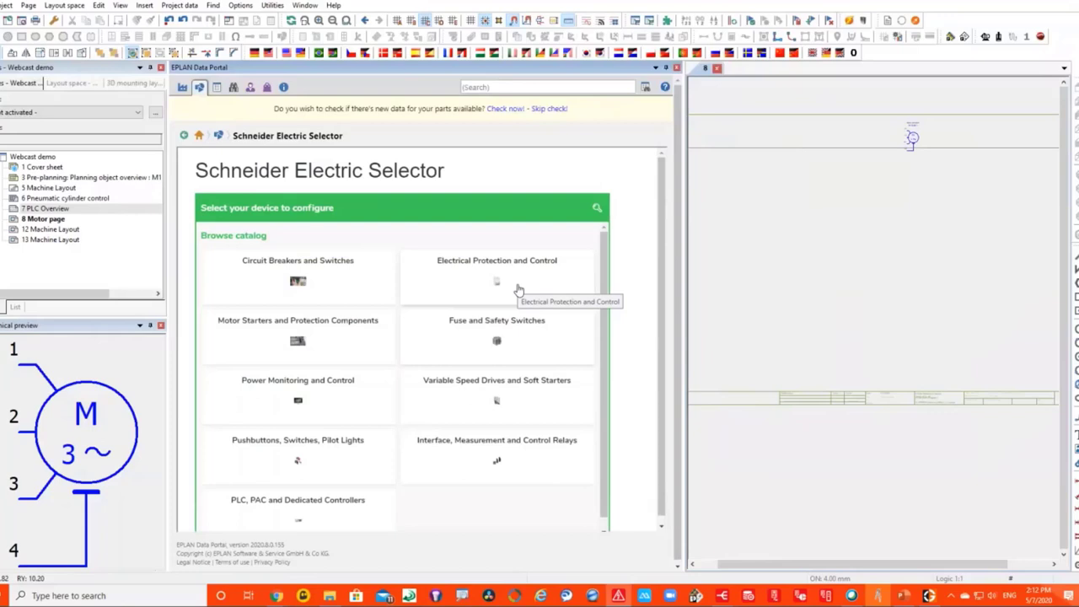
left_click(520, 391)
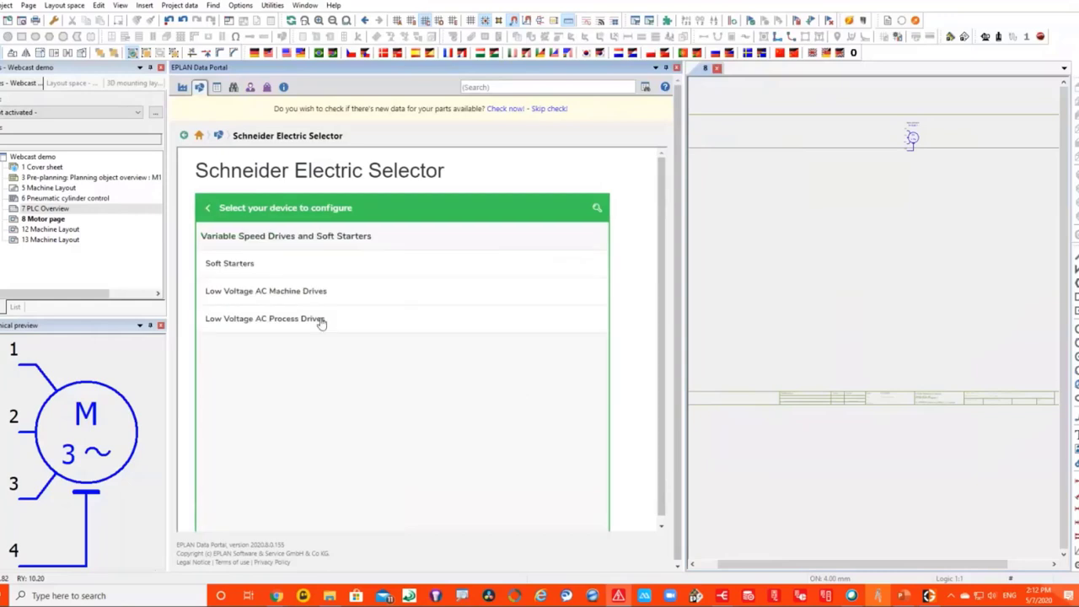
left_click(244, 269)
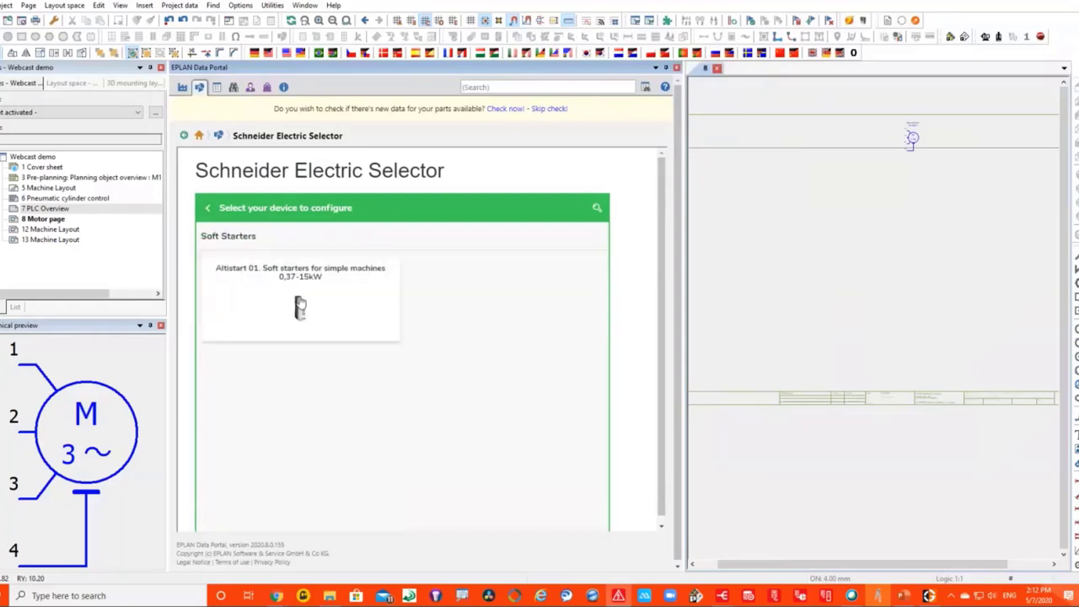
left_click(300, 301)
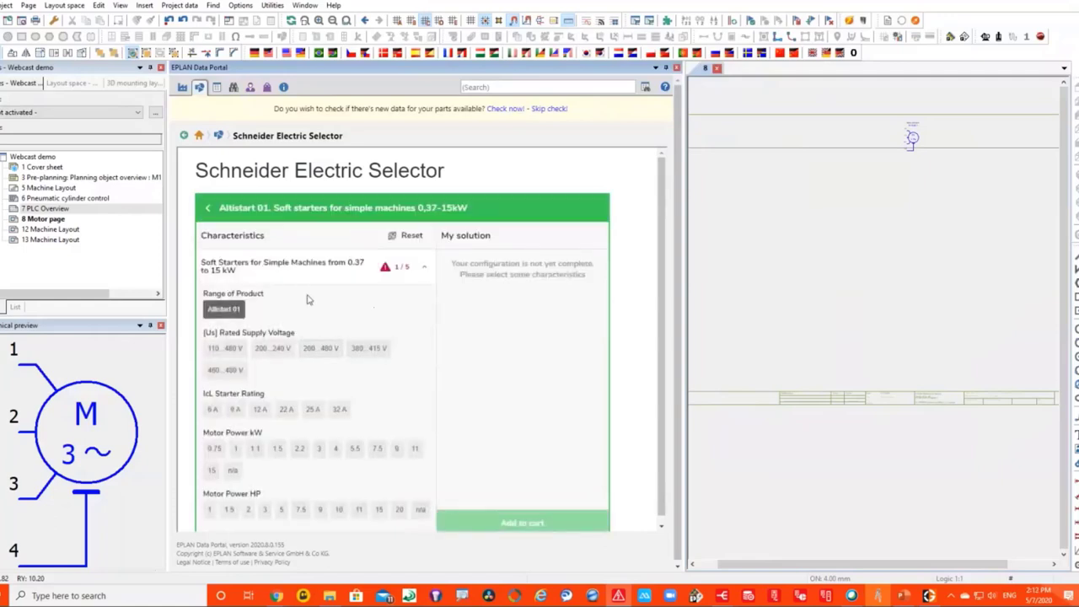
Configure the Altistart 01 with 200...480 V supply voltage, 12 A starter rating and 7.5 HP motor power, and add it to the cart.
left_click(323, 352)
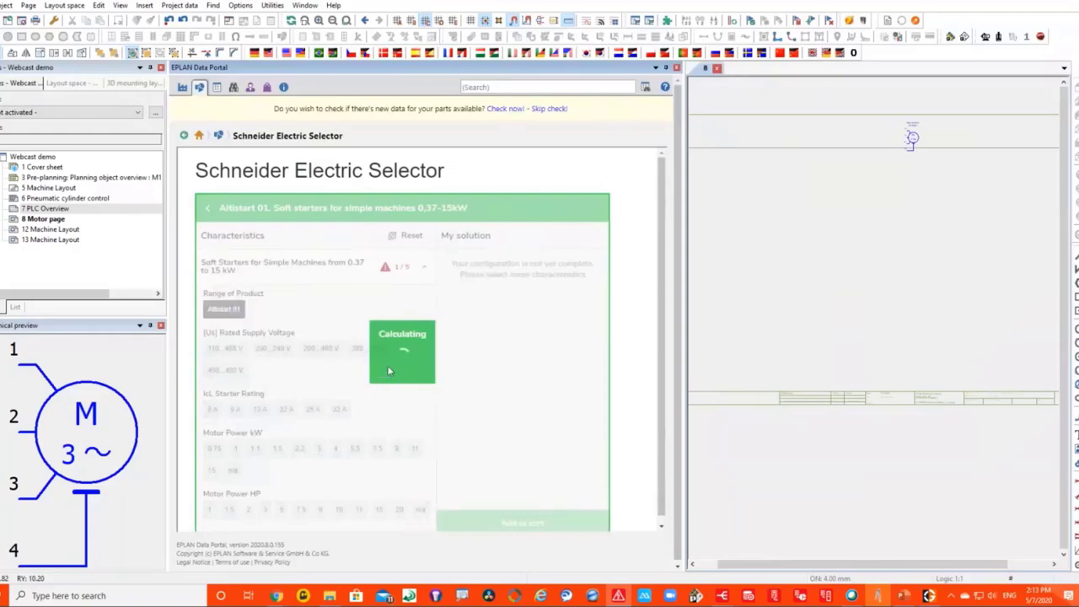
left_click(261, 410)
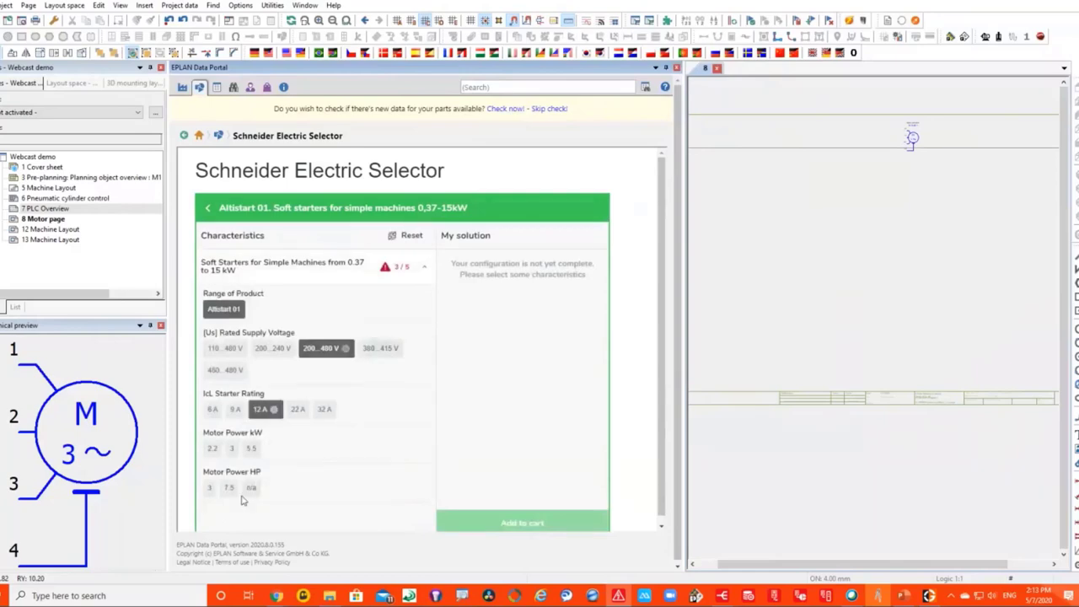
left_click(230, 489)
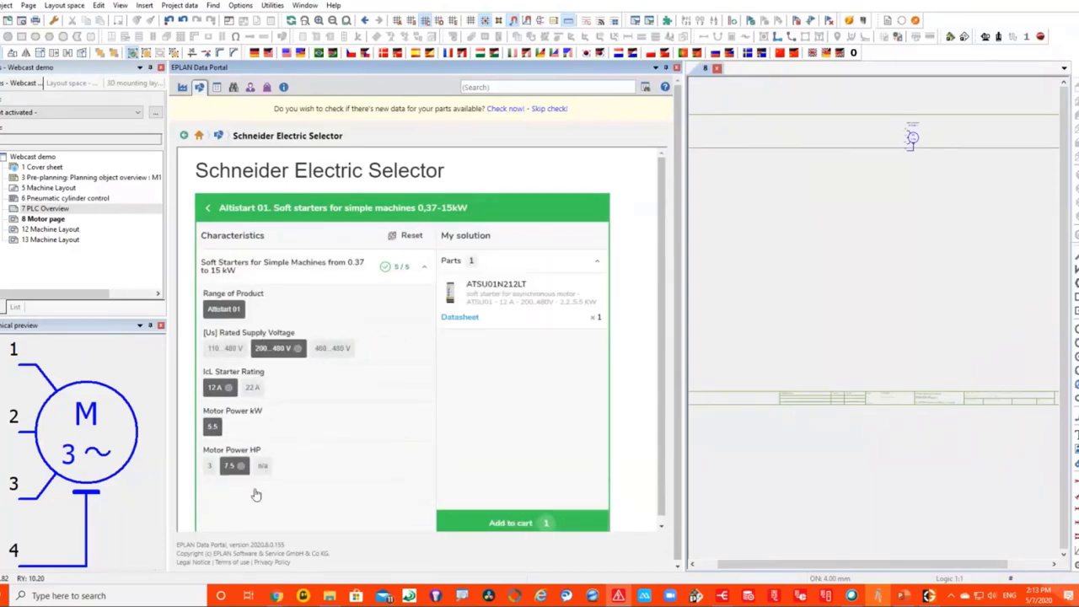
left_click(502, 523)
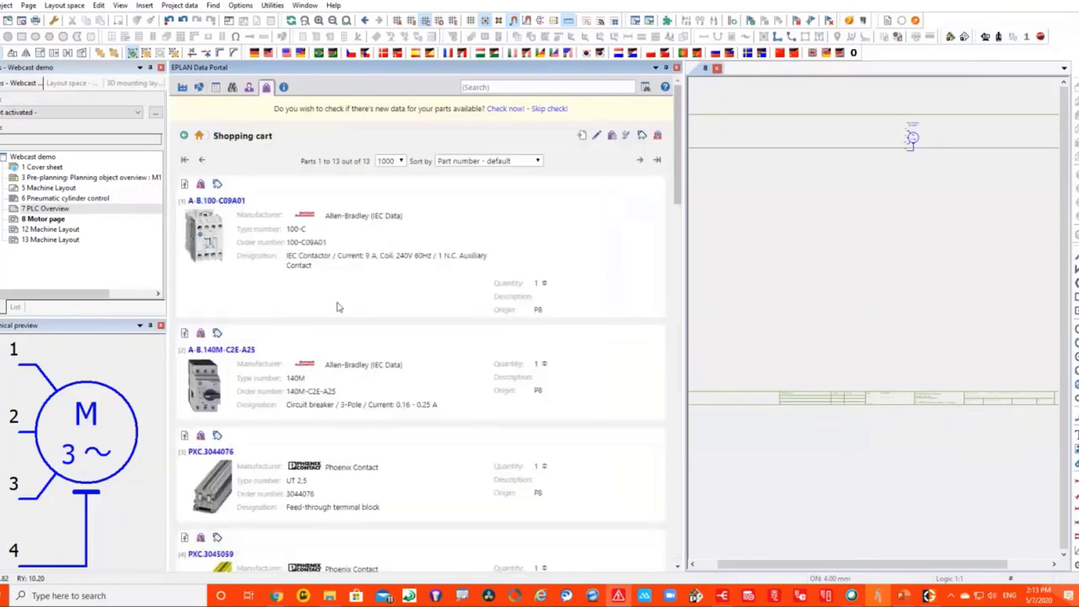
Find the Schneider Electric soft starter SE.ATSU01N212LT in the shopping cart and open its part details.
scroll(338, 307, "down", 10)
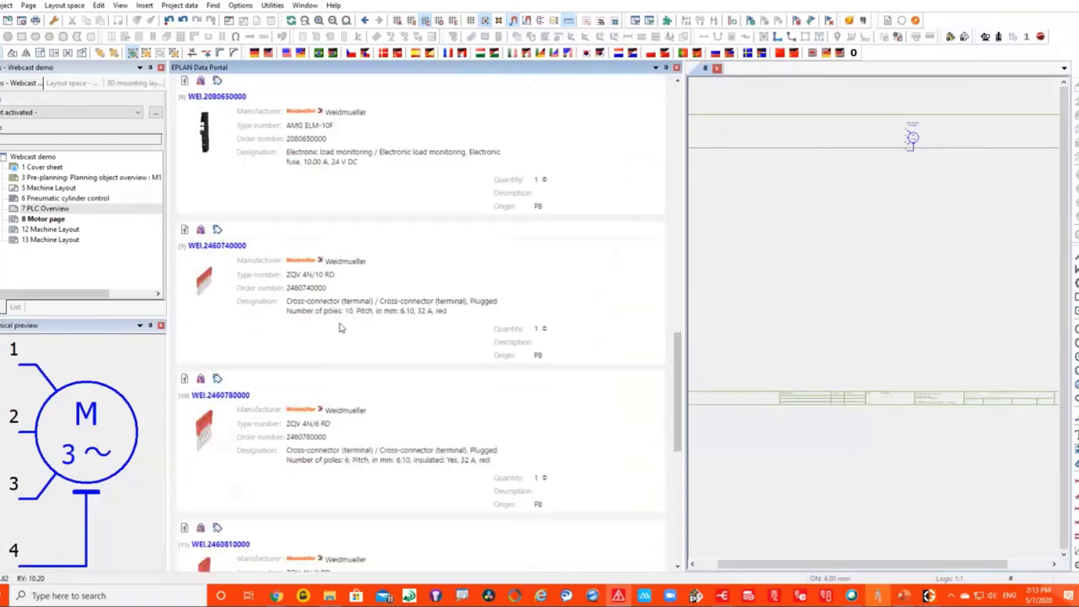
scroll(342, 326, "up", 12)
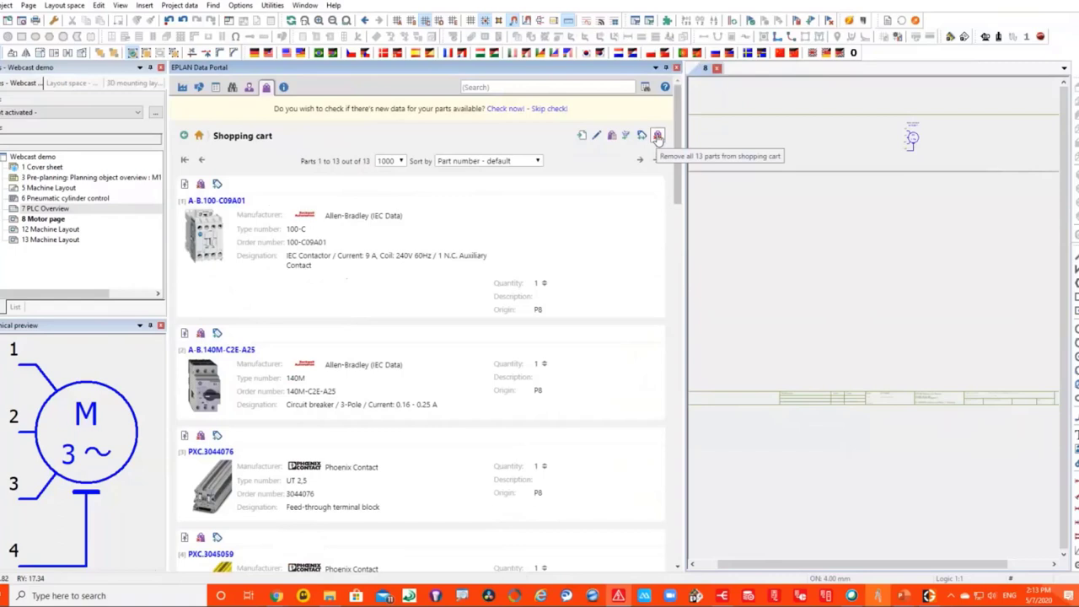
left_click(658, 136)
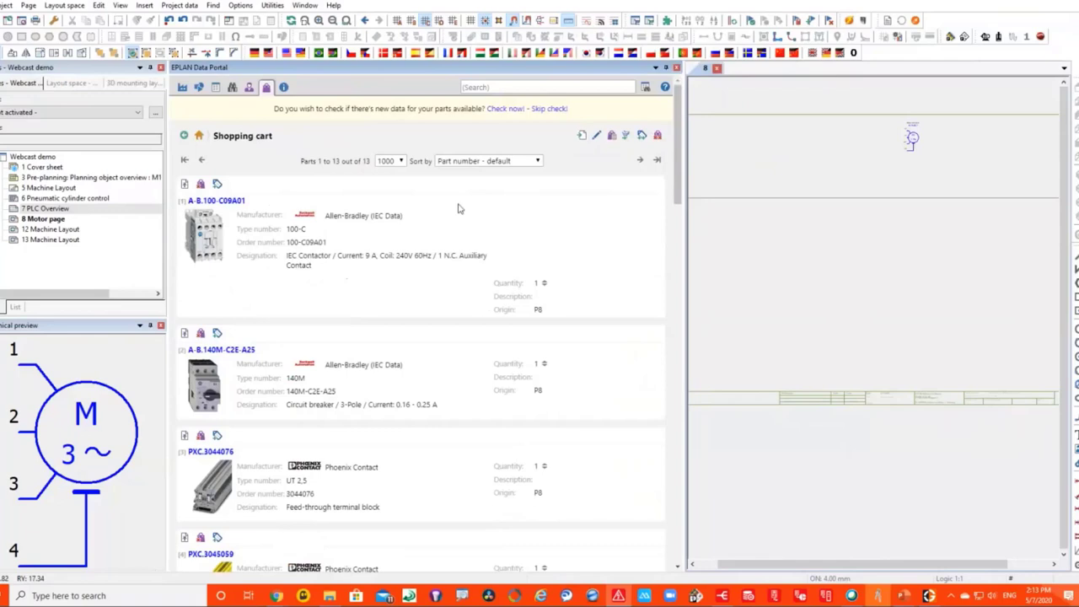
scroll(359, 251, "down", 4)
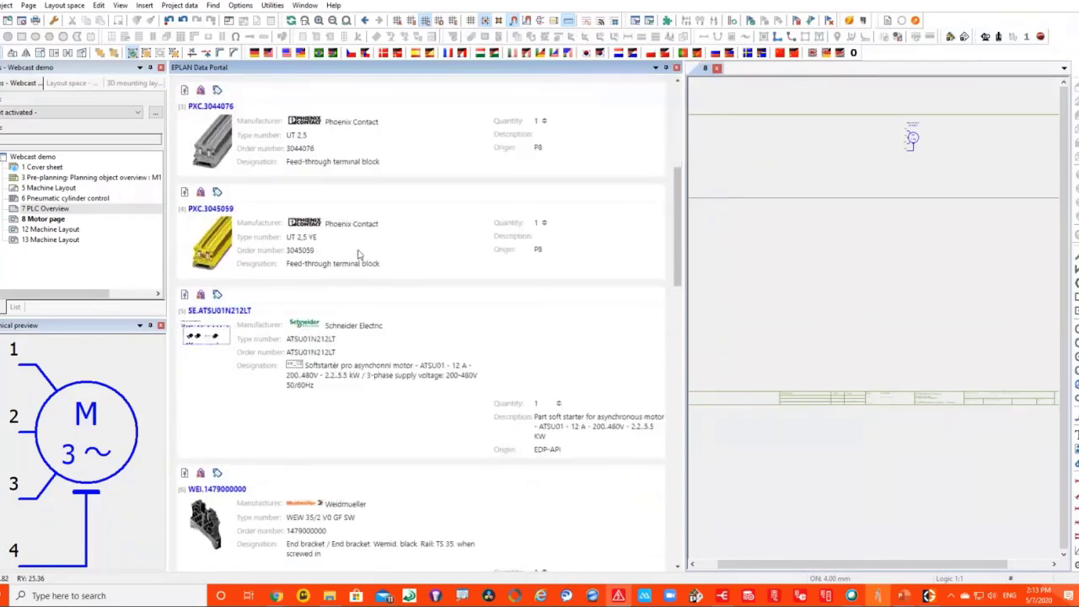
left_click(219, 311)
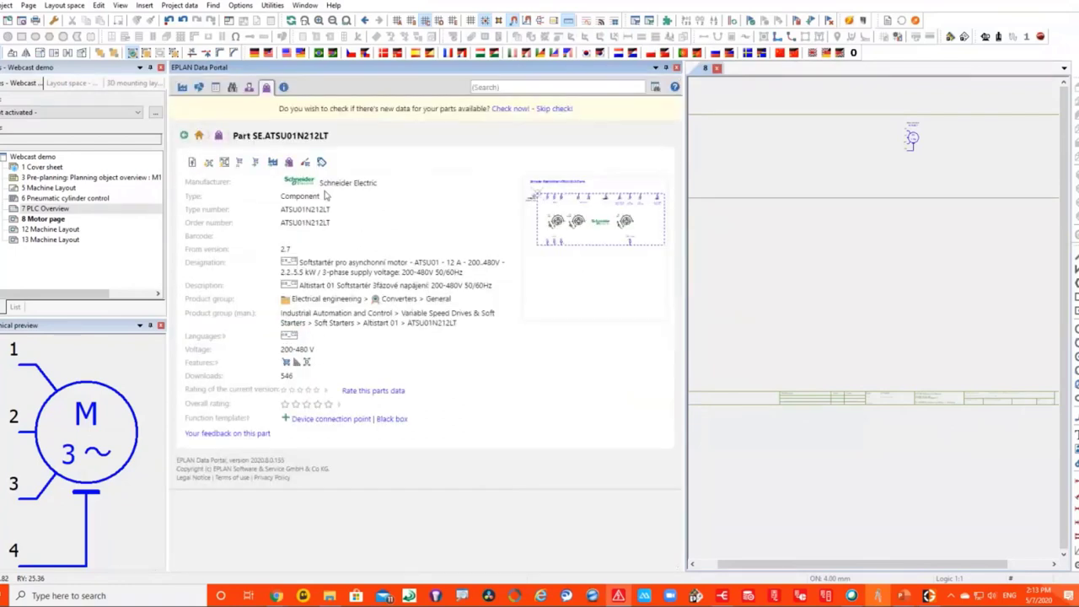
Insert the soft starter's macro from the portal, importing its files with the option to add new parts data only.
left_click(224, 162)
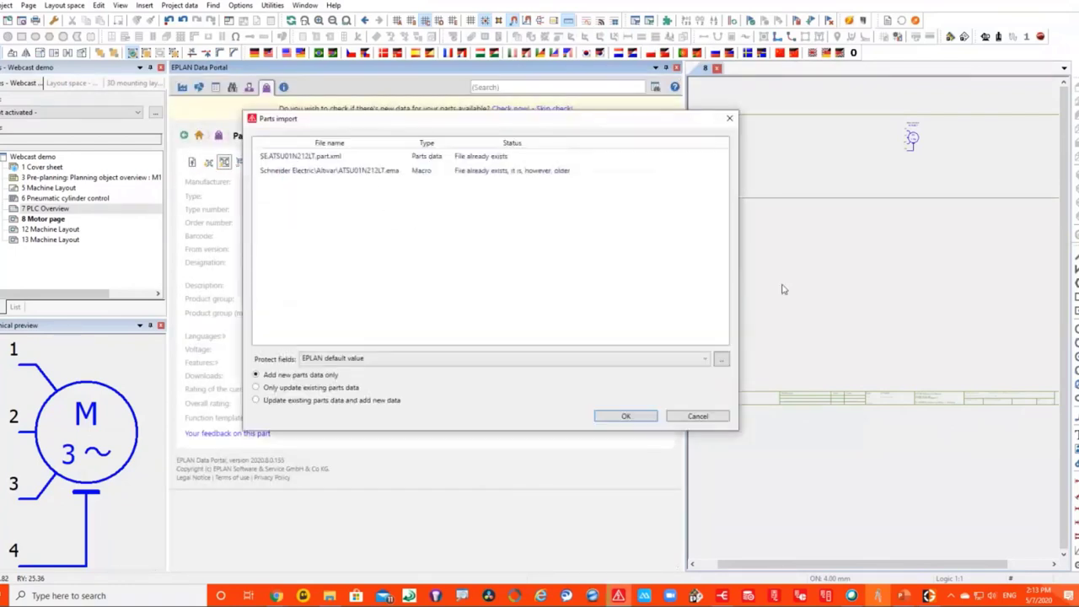
left_click(632, 416)
left_click(661, 303)
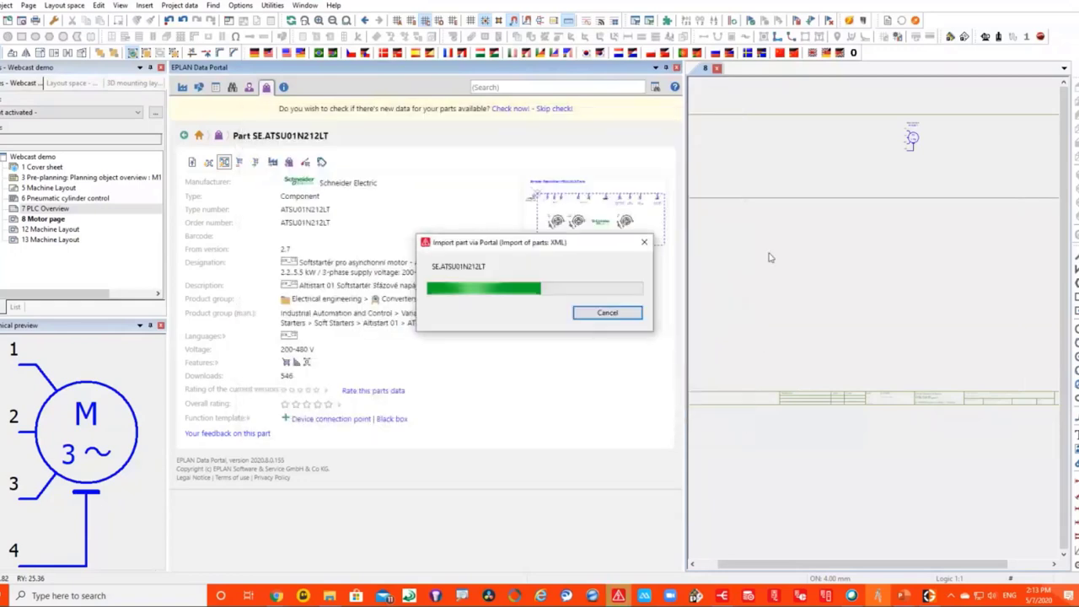
Switch the soft starter macro to the NFPA multi-line Variant D and place it left of the motor, aligned with its U1, V1 and W1 connections.
scroll(726, 227, "up", 3)
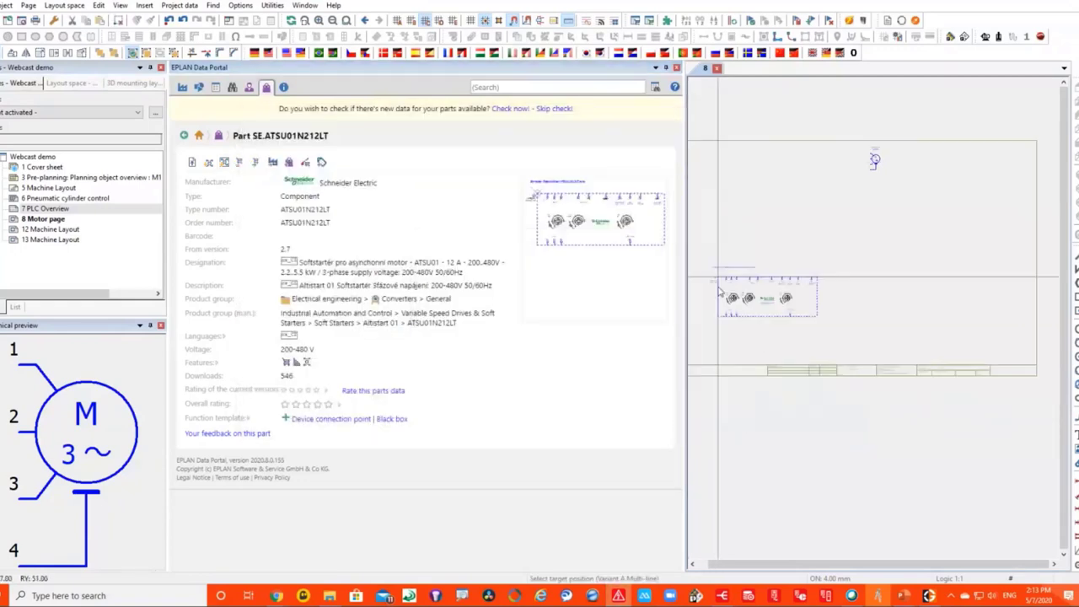
key("Tab")
key("Tab")
key("Tab")
key("Tab")
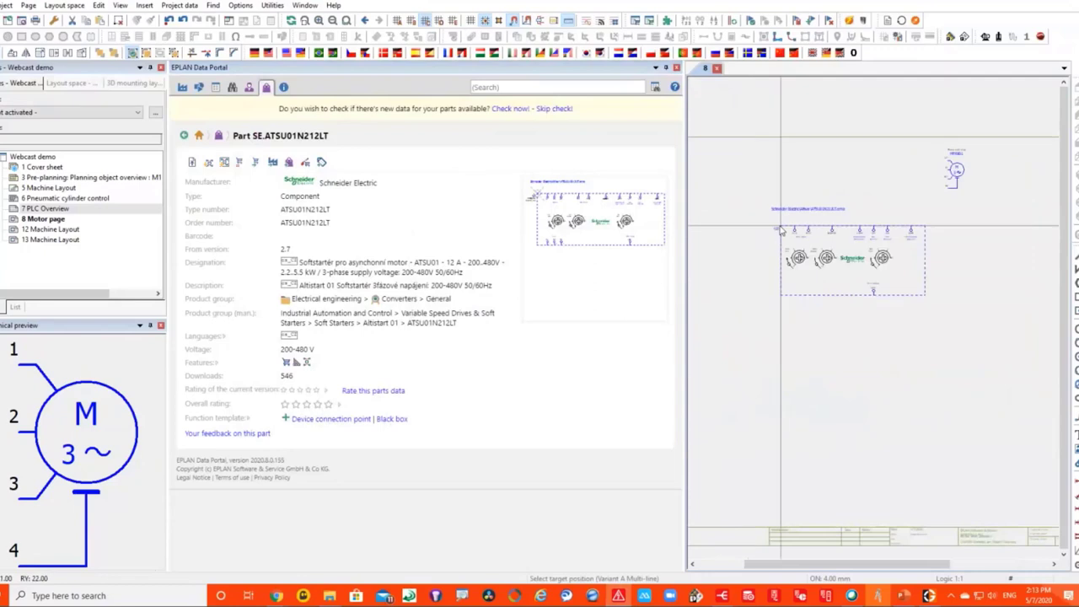
key("Tab")
key("Tab")
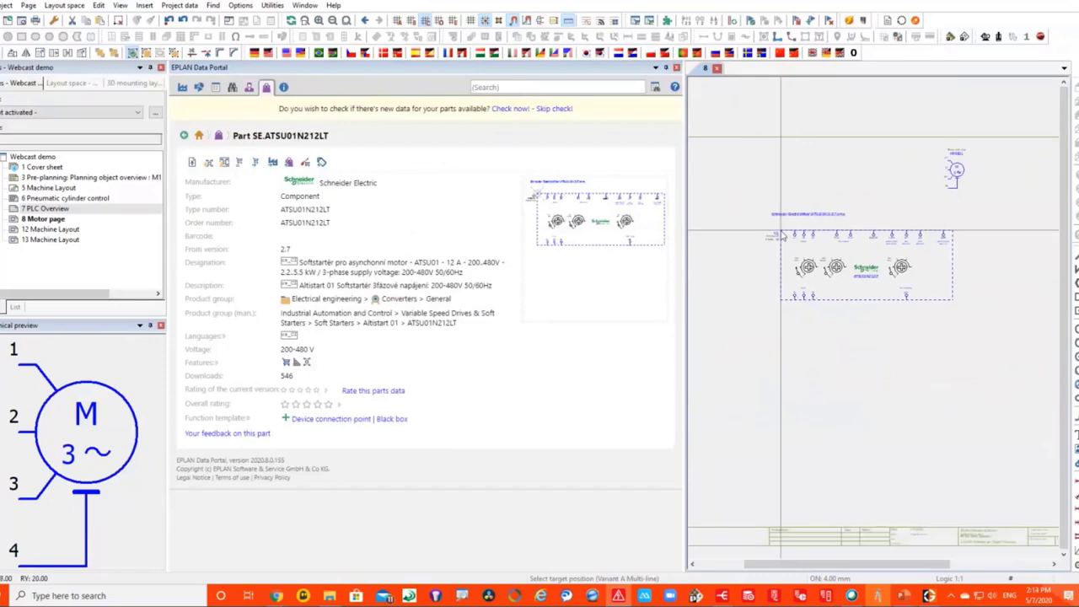
key("Tab")
key("Tab")
key("Tab")
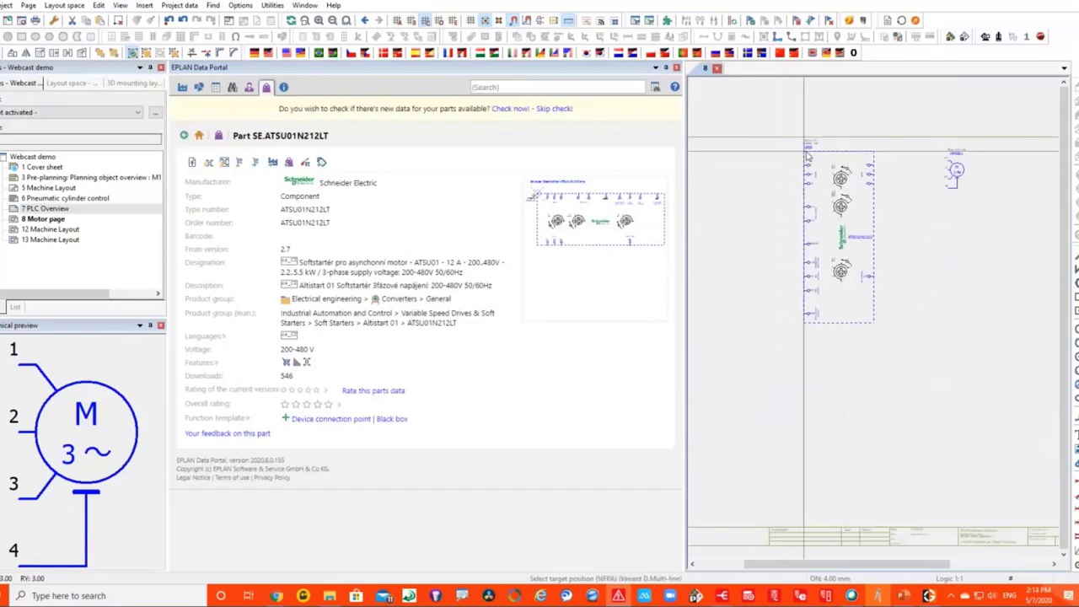
left_click(812, 152)
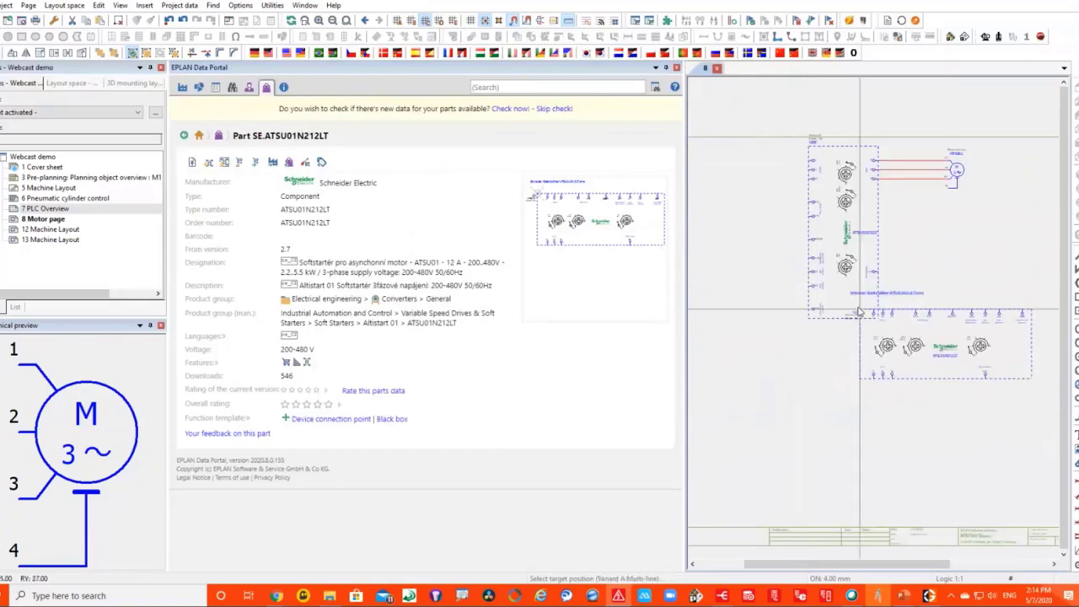
Duplicate the soft starter and connected motor once, placing the copy directly below the original circuit on the page.
key("Escape")
left_click_drag(806, 137, 973, 312)
scroll(969, 325, "down", 2)
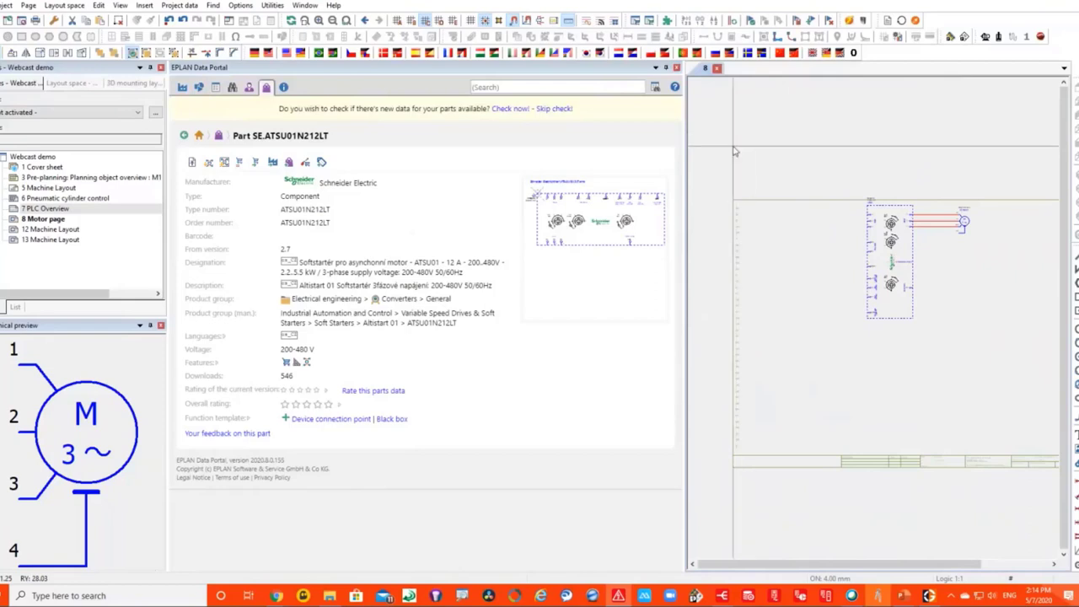
scroll(734, 152, "down", 1)
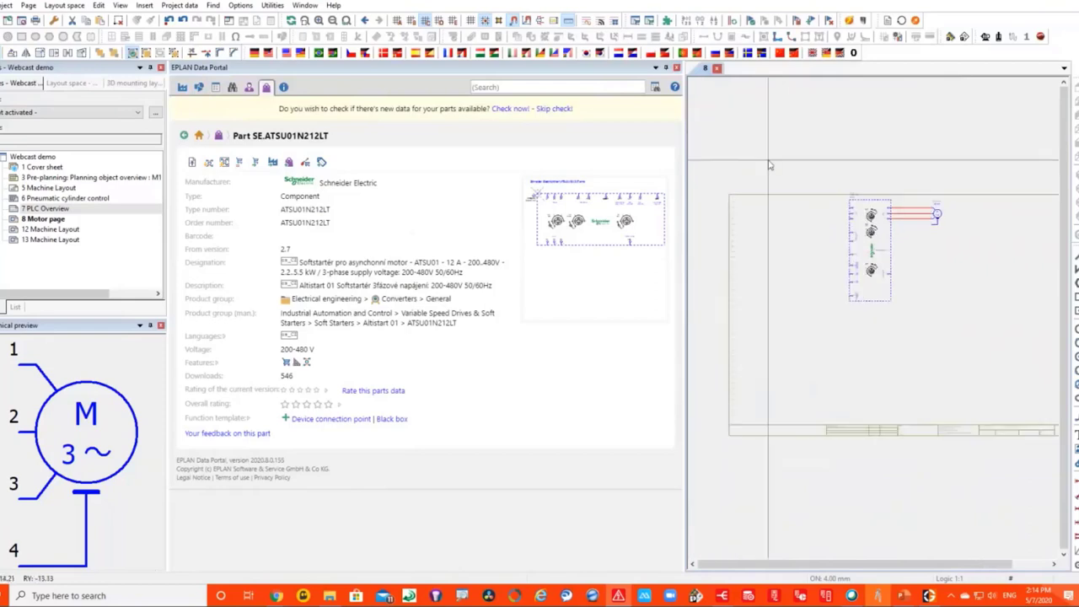
left_click_drag(816, 164, 965, 329)
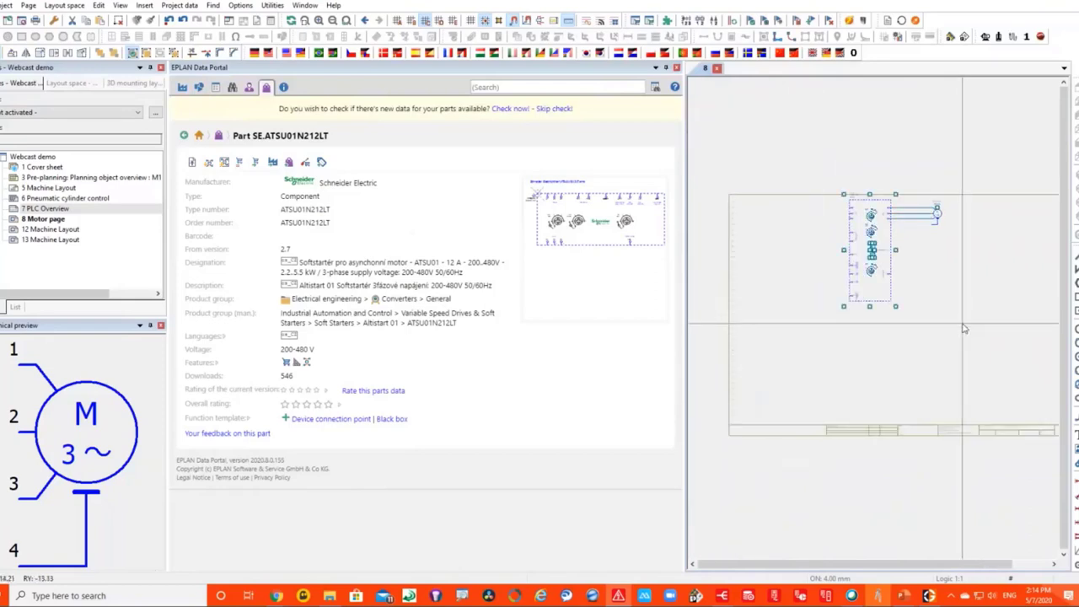
key("ctrl+c")
key("ctrl+v")
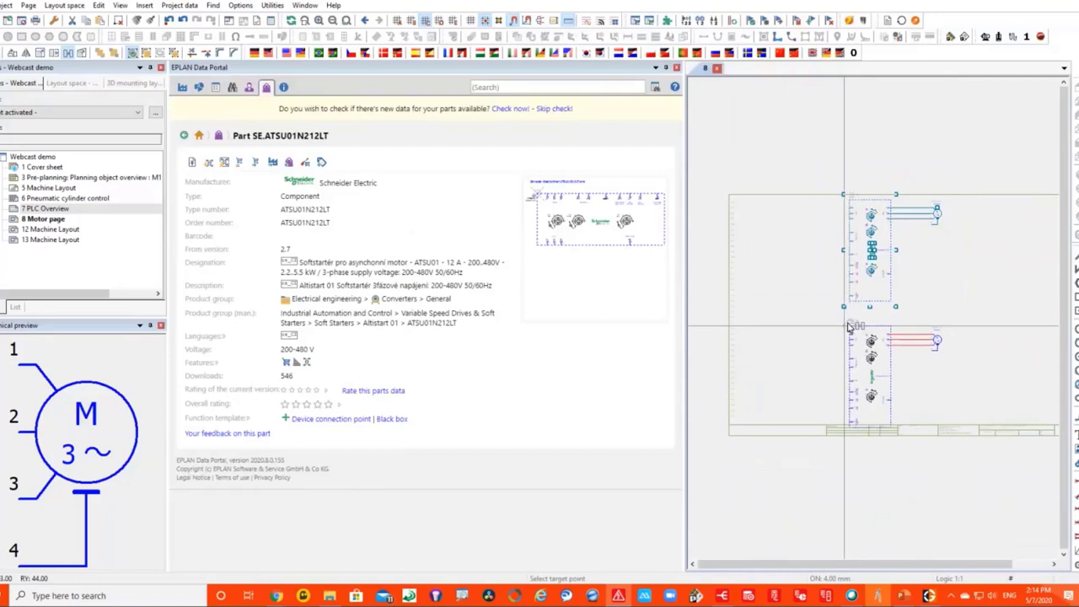
left_click(851, 319)
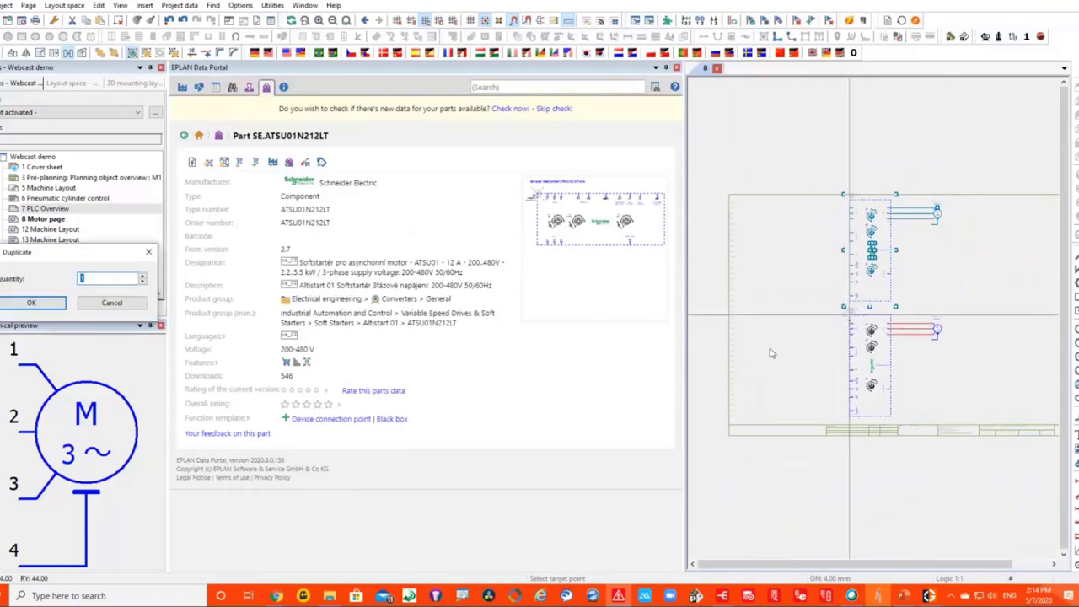
key("Return")
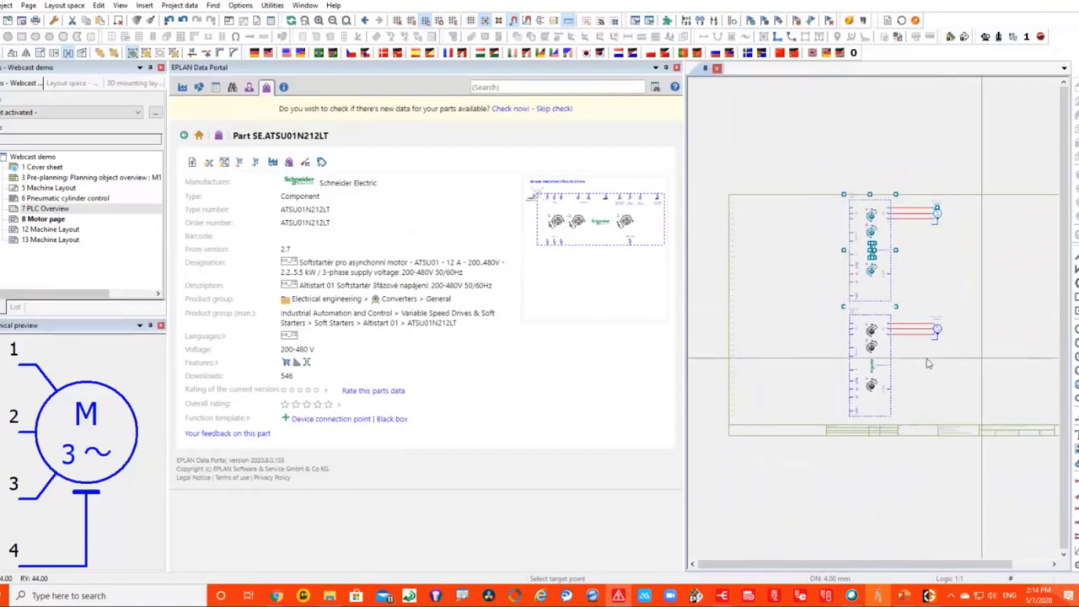
scroll(850, 313, "up", 4)
scroll(806, 268, "down", 2)
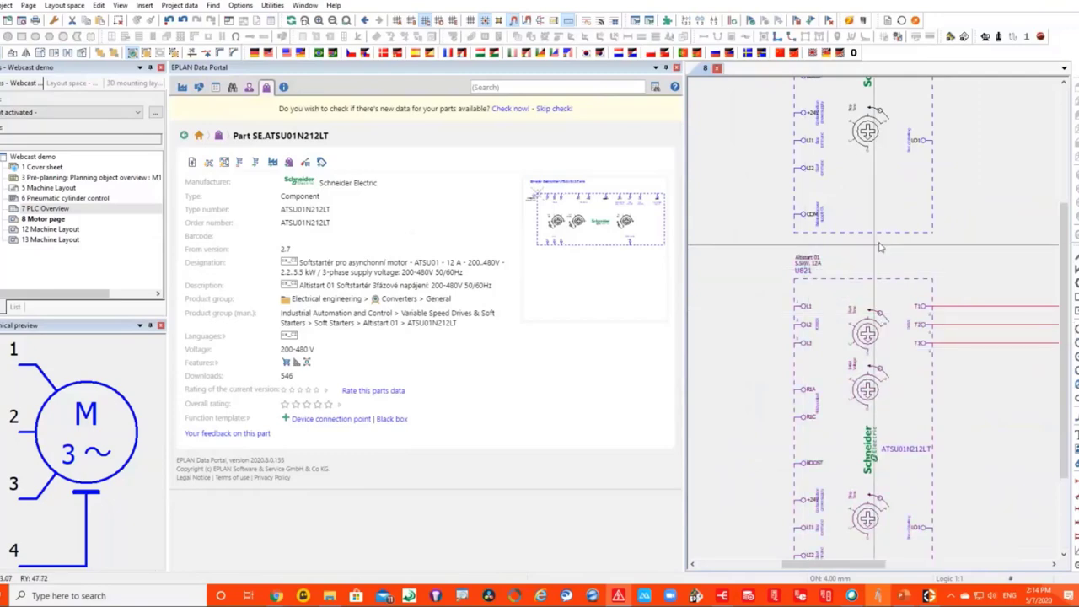
scroll(909, 272, "down", 3)
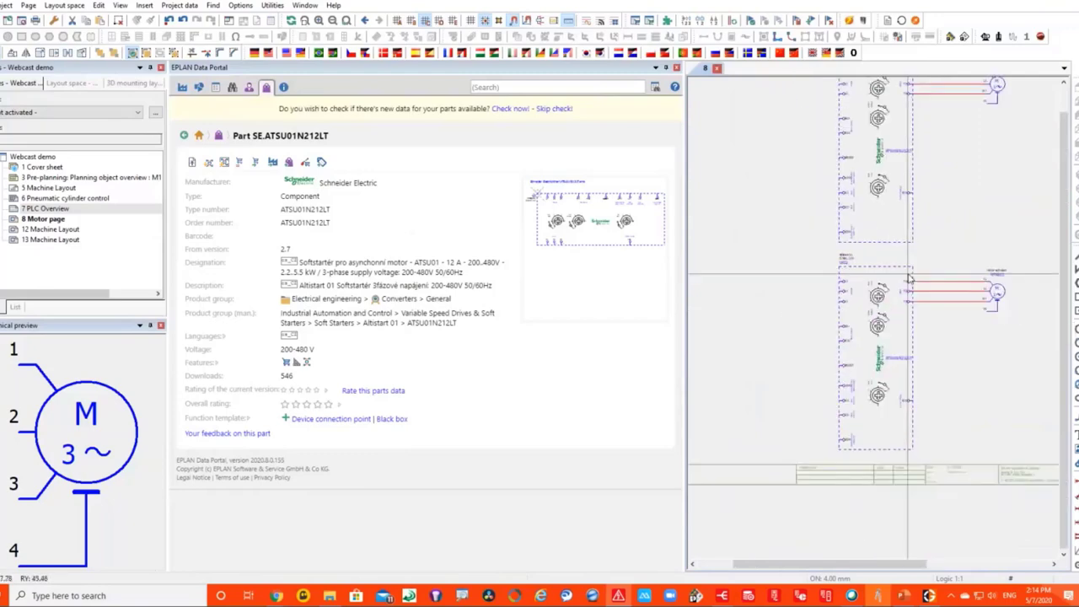
Import Webcast2020.csv into the shopping cart with the option to delete the existing cart, adding all matched parts.
left_click(266, 88)
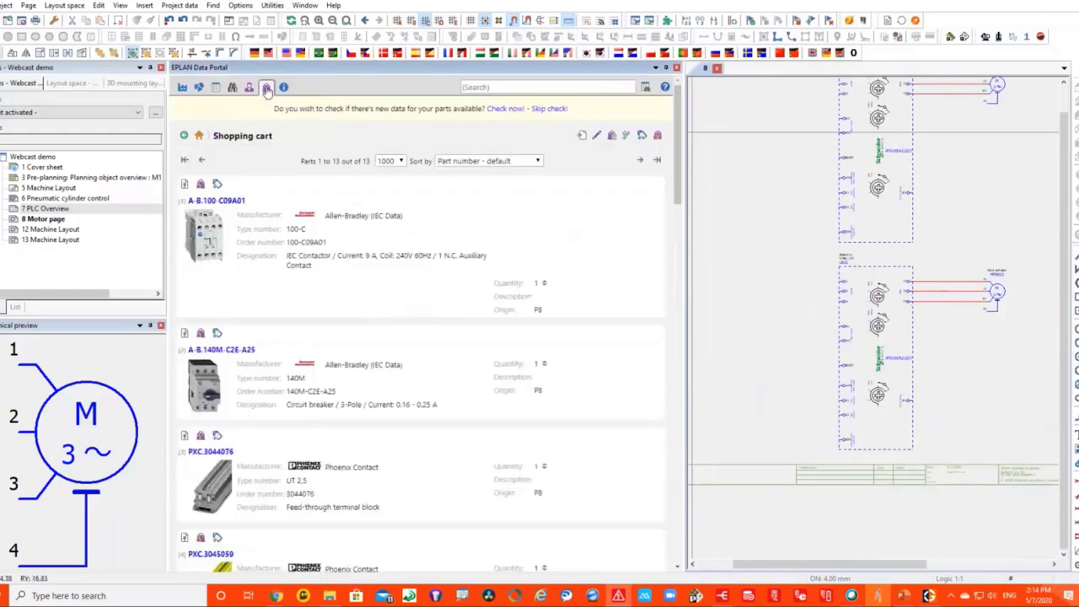
left_click(581, 138)
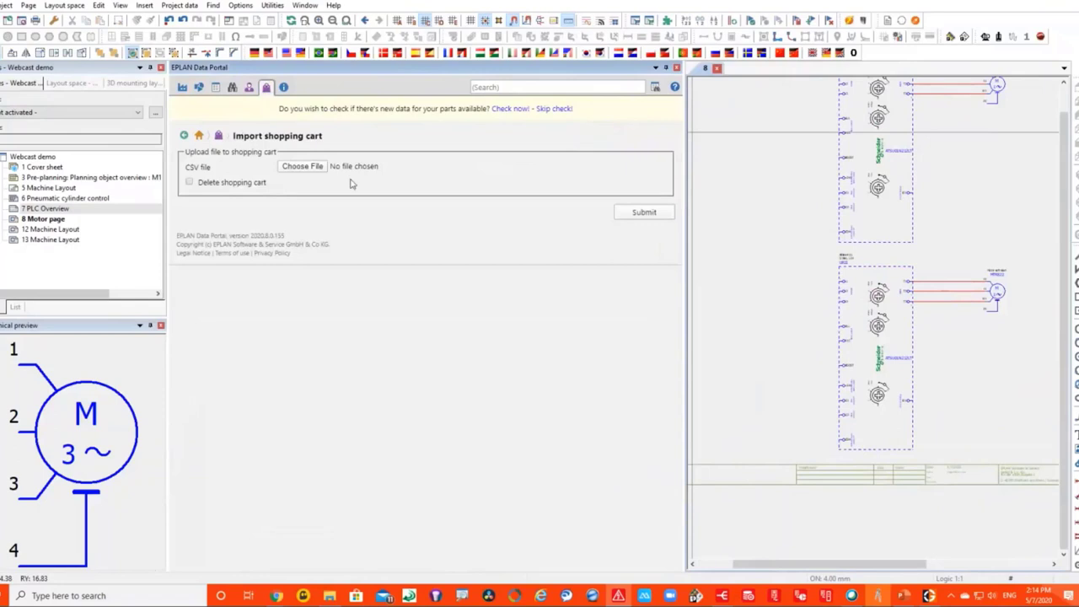
left_click(305, 167)
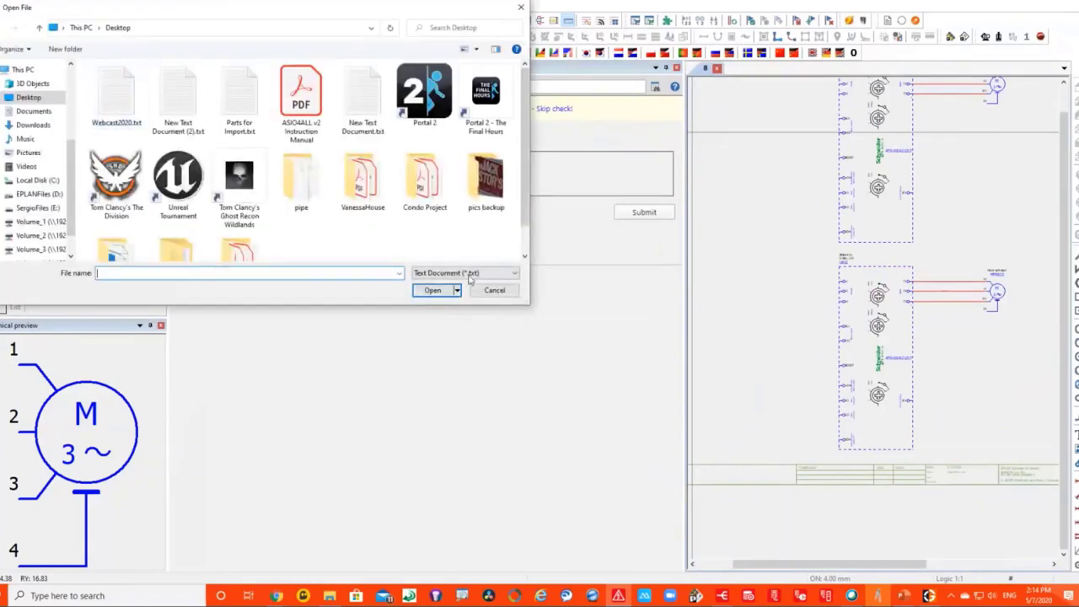
left_click(463, 272)
left_click(459, 291)
double_click(116, 92)
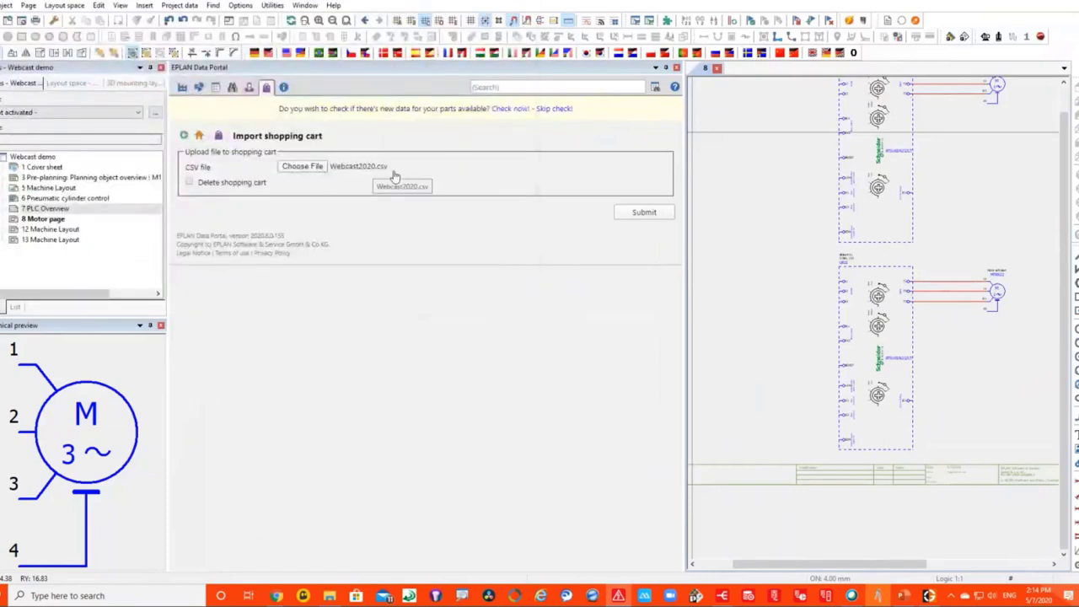
left_click(189, 182)
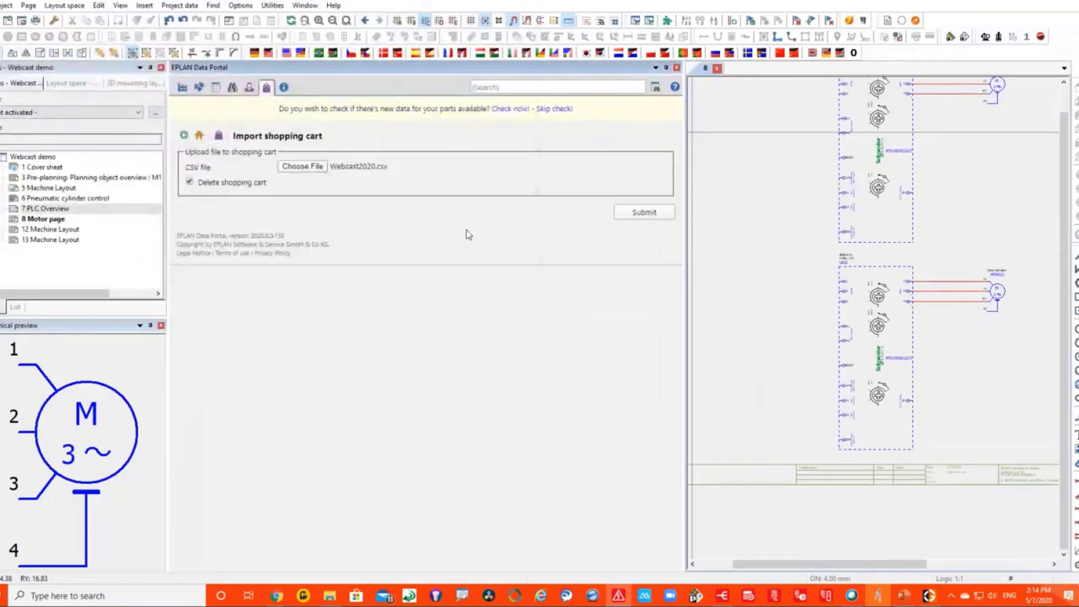
left_click(647, 214)
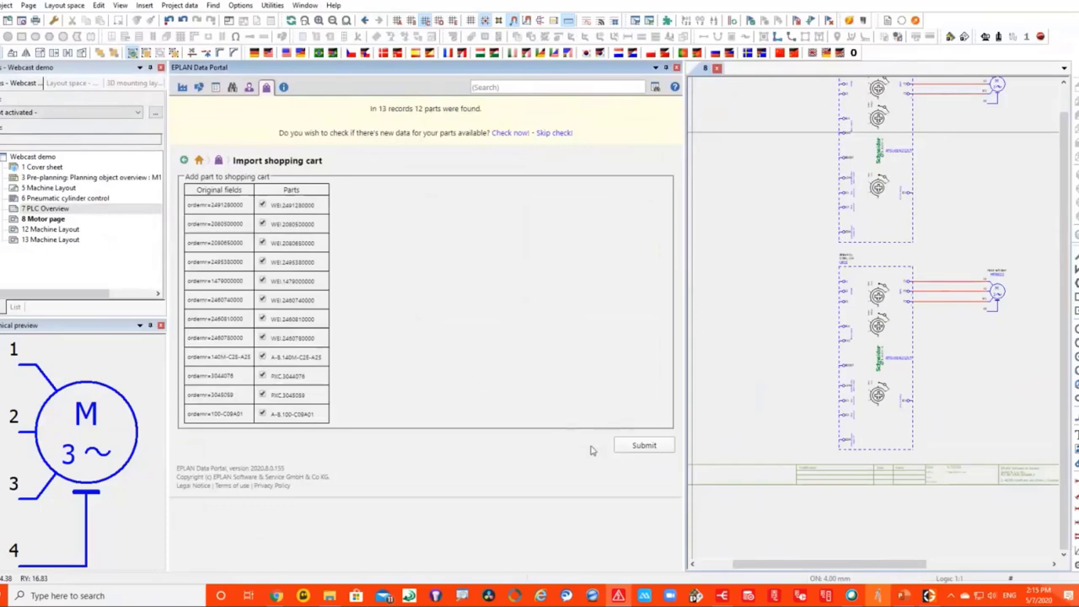
left_click(645, 446)
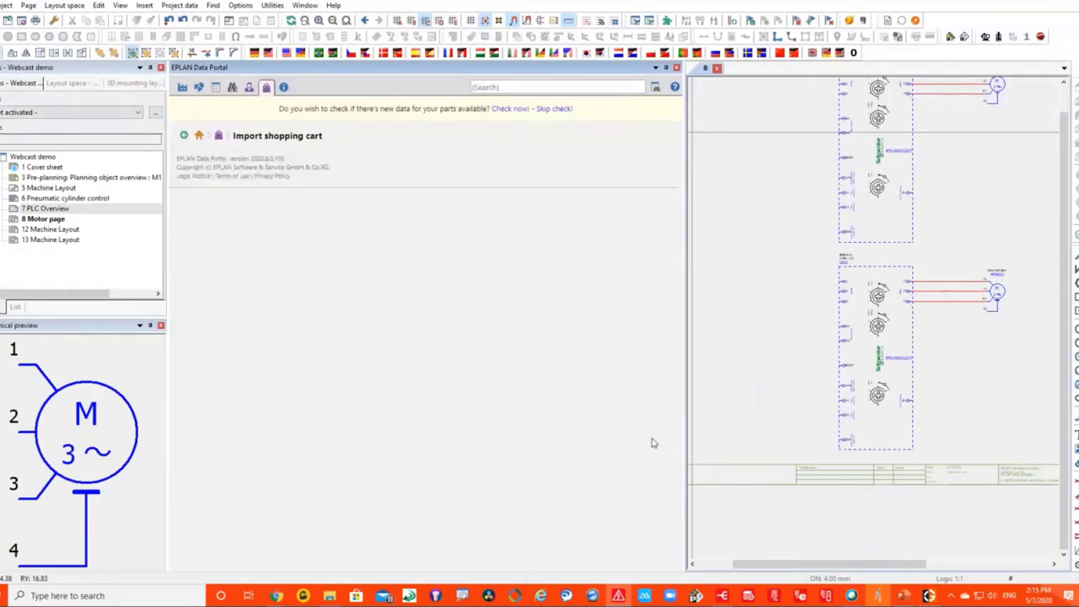
Set the cart quantities to 2 for A-B.100-C09A01, 10 for PXC.3044076 and 4 for PXC.3045059.
scroll(404, 244, "down", 2)
scroll(404, 245, "down", 5)
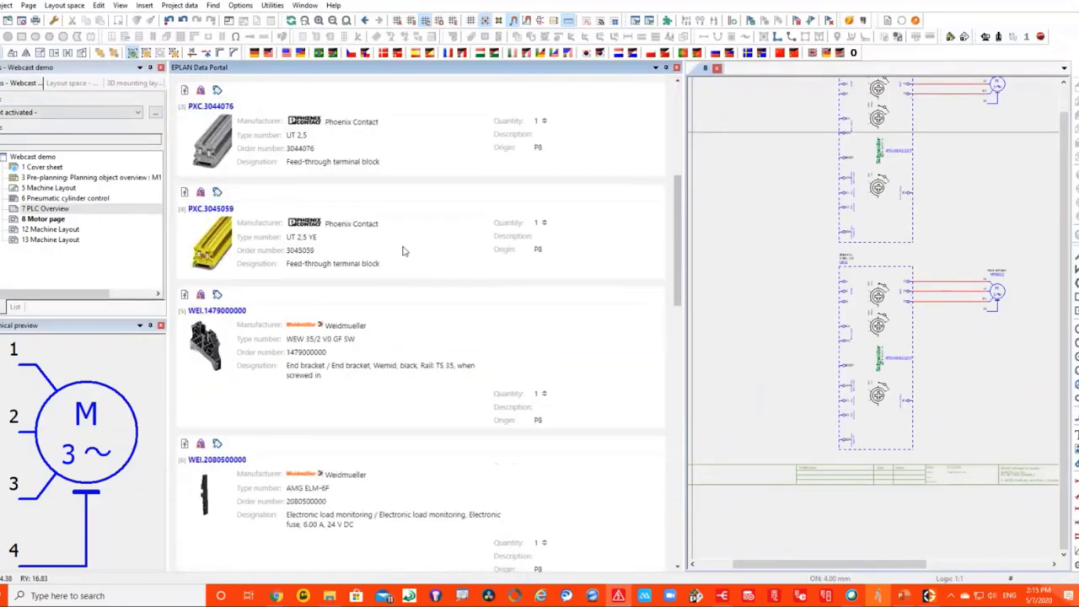
scroll(410, 253, "up", 10)
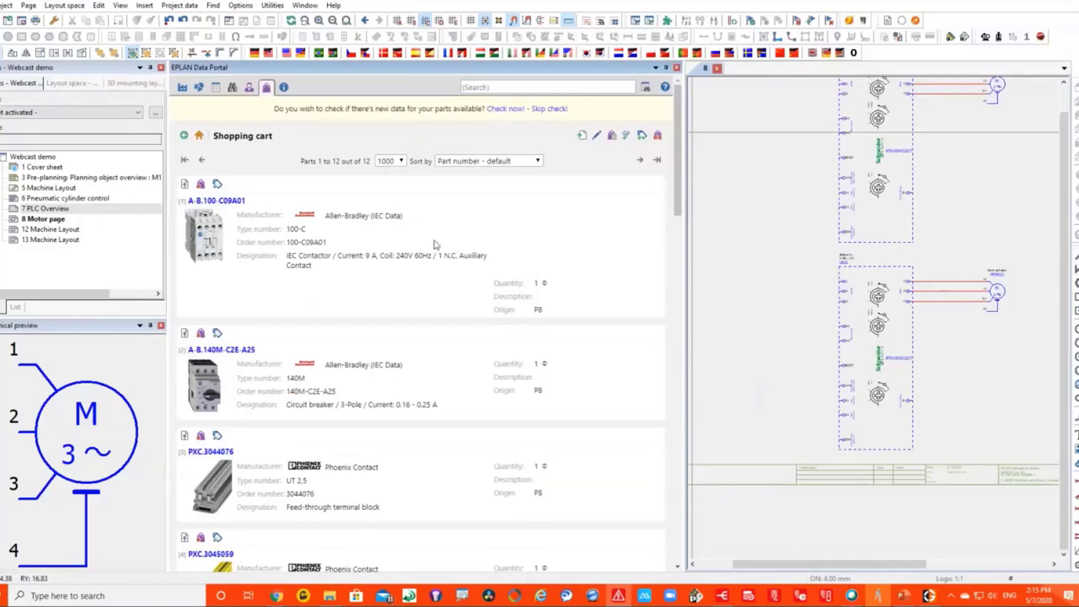
left_click(545, 282)
scroll(547, 286, "down", 3)
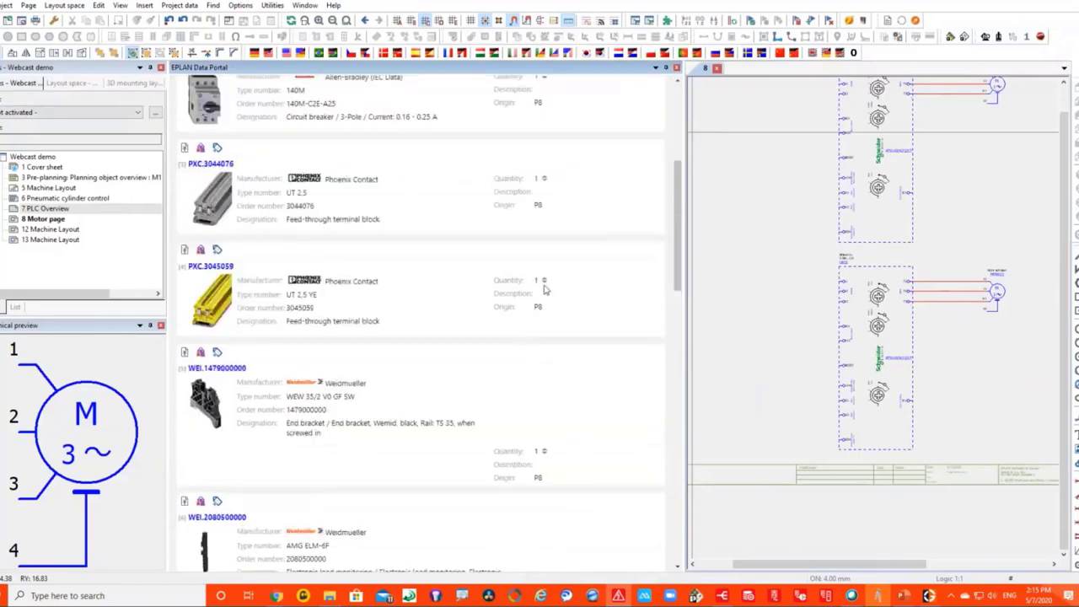
left_click(544, 179)
left_click(544, 178)
left_click(544, 280)
left_click(544, 280)
scroll(518, 379, "up", 5)
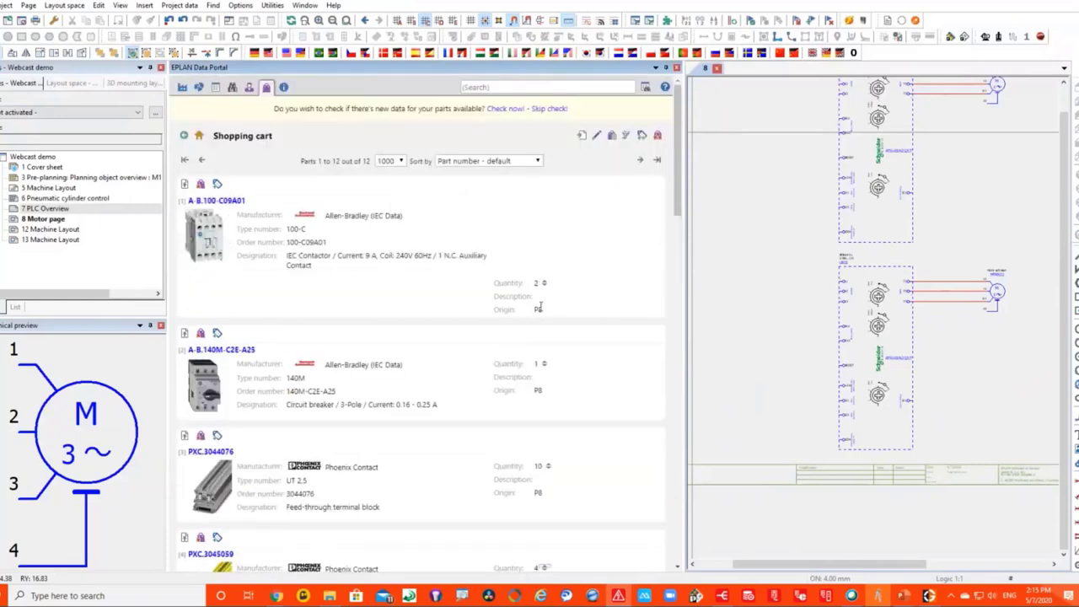
Import the shopping cart's parts into the project and open the project's device list.
left_click(613, 137)
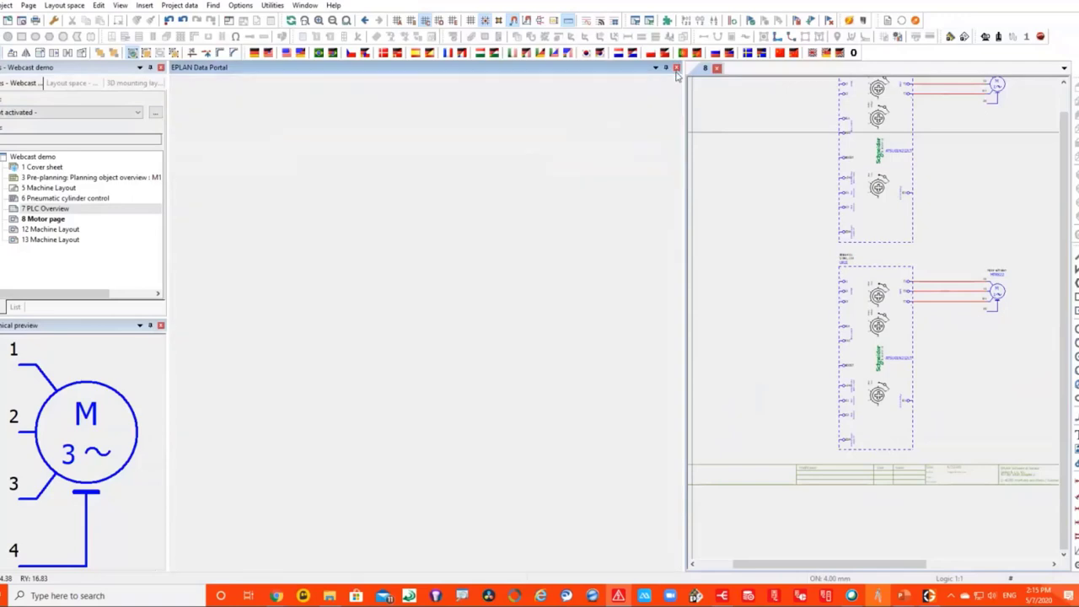
left_click(179, 6)
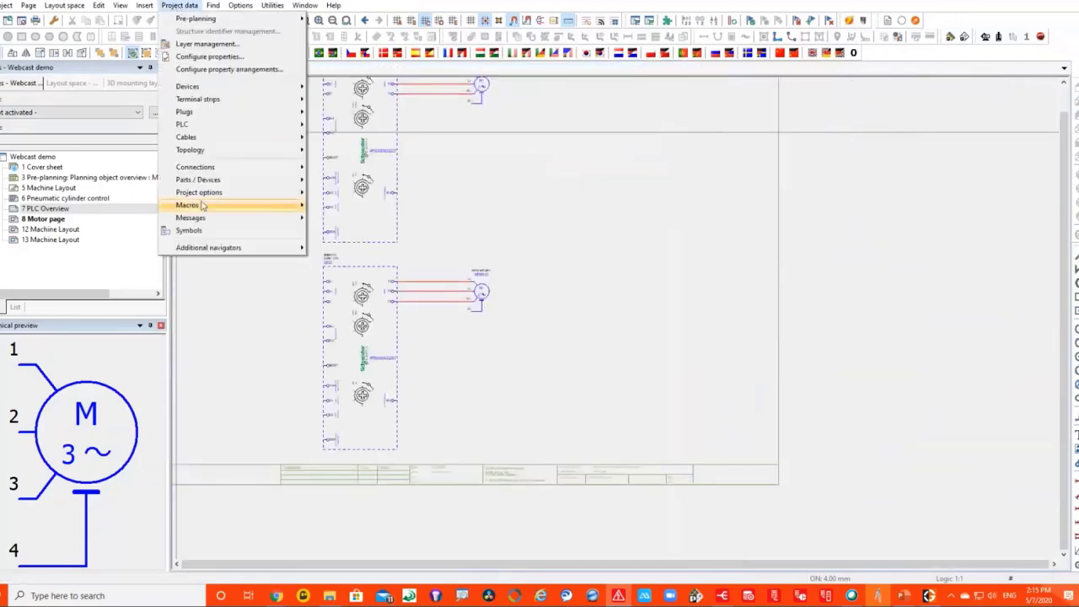
mouse_move(213, 185)
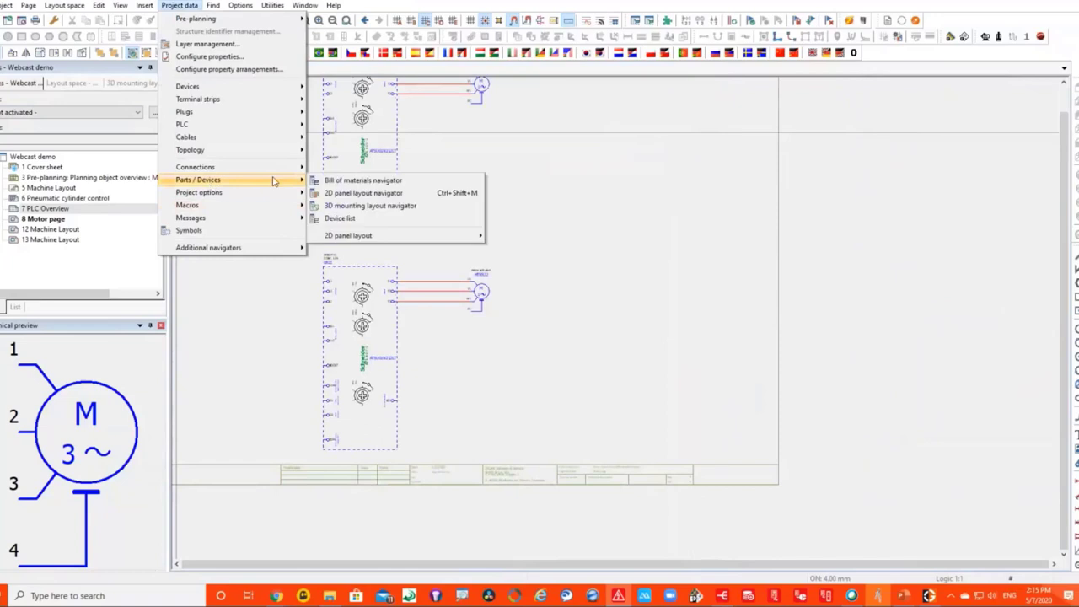
left_click(342, 220)
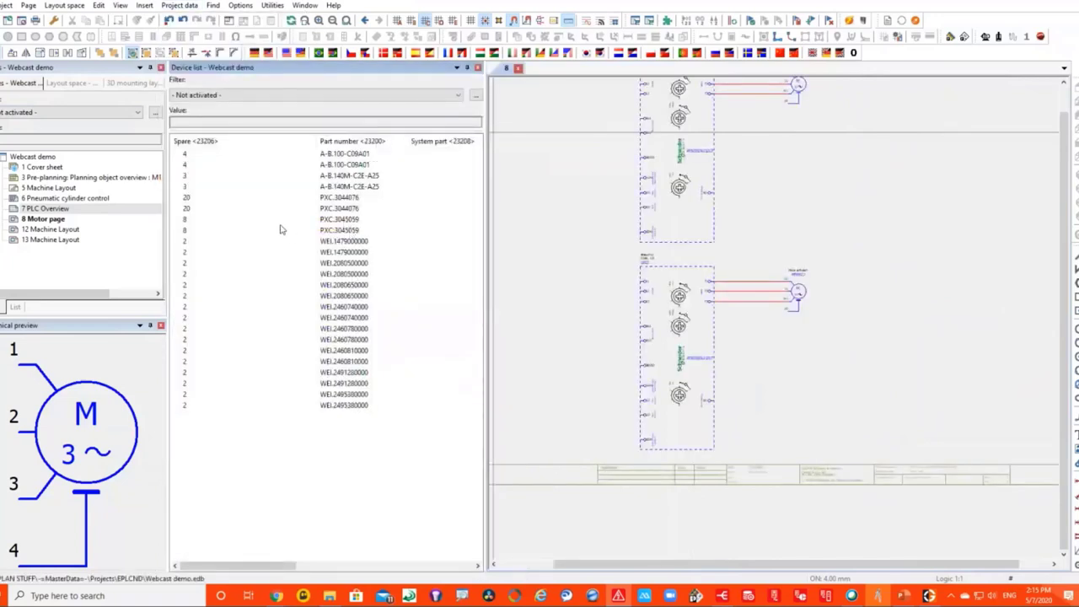
Place an A-B.140M-C2E-A25 circuit breaker from the device list on the L1, L2 and L3 lines of each soft starter.
left_click(351, 176)
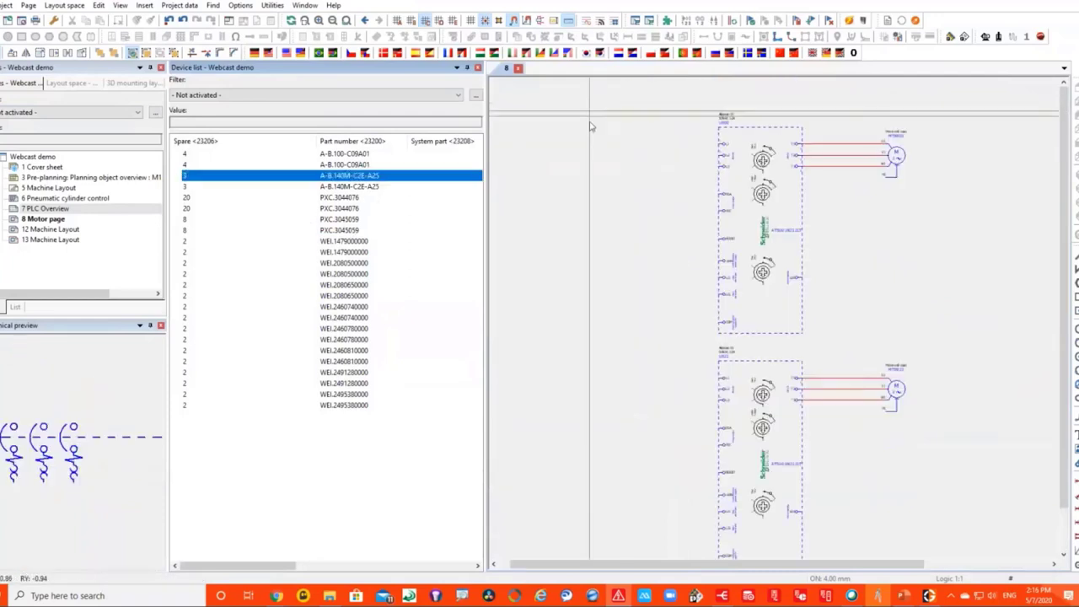
left_click_drag(371, 180, 574, 189)
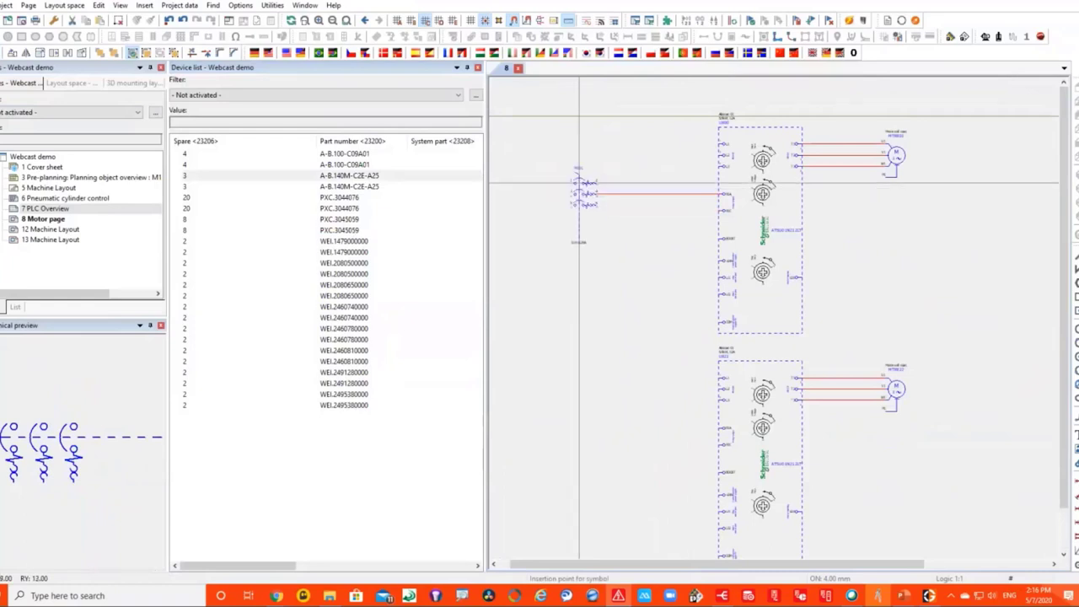
left_click(580, 143)
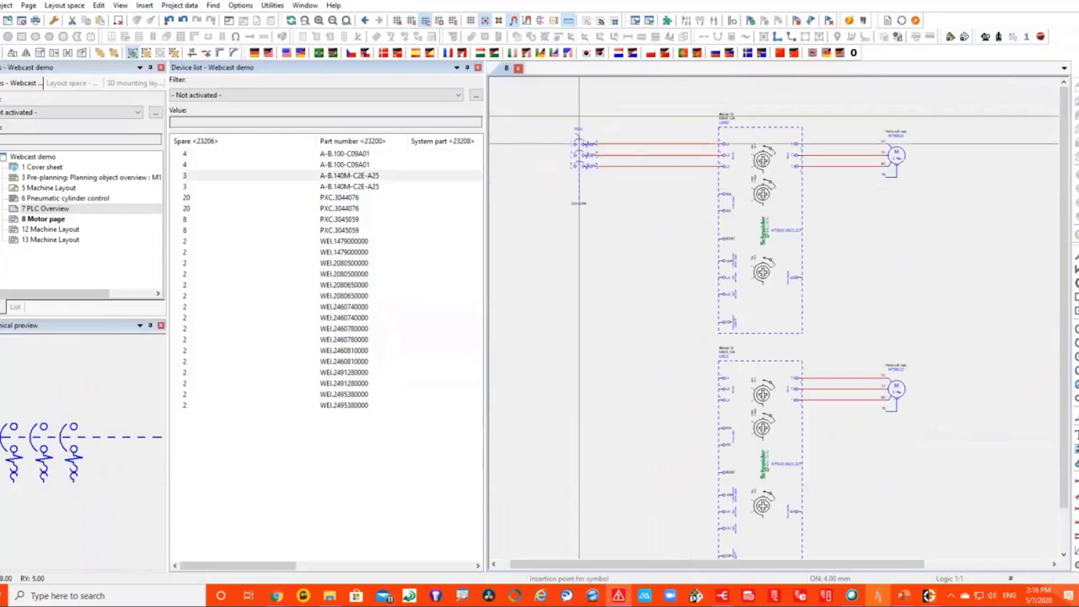
left_click(580, 117)
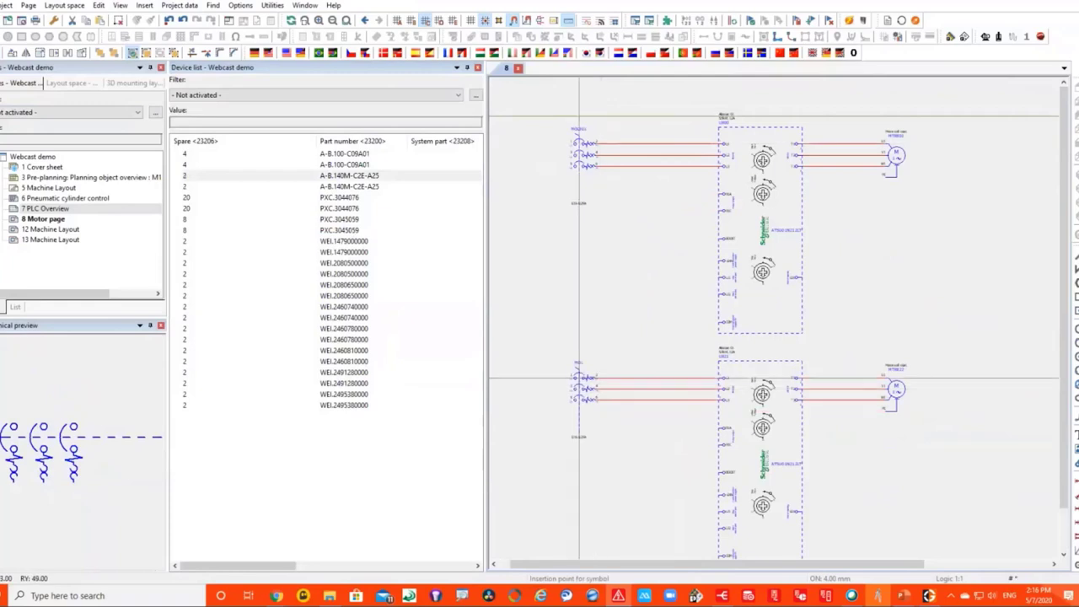
left_click(580, 379)
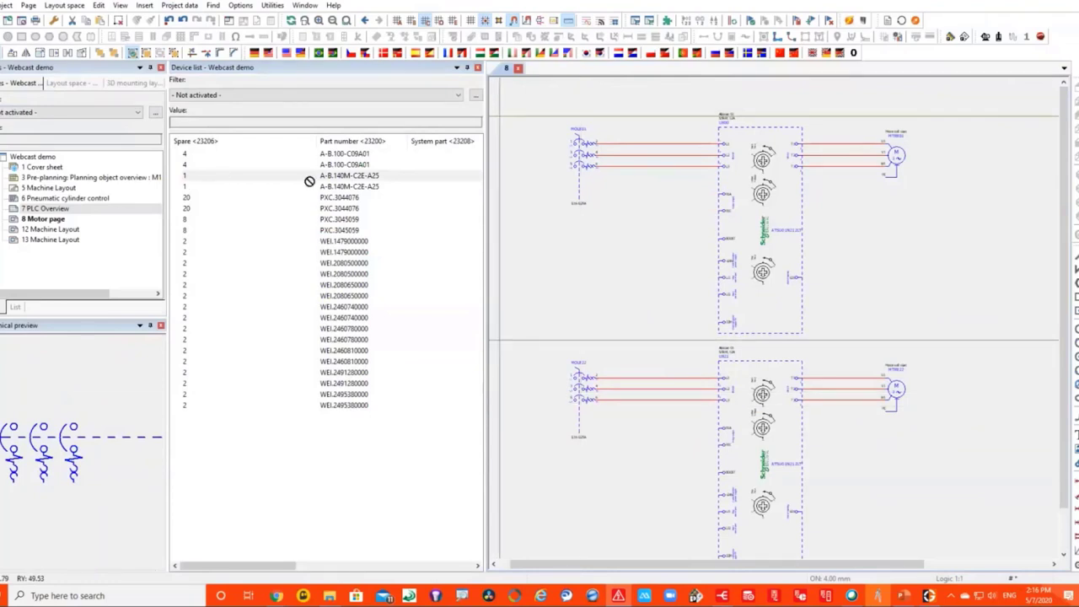
Try to place two extra A-B.140M-C2E-A25 circuit breakers in the free area between the two soft starter circuits.
left_click_drag(308, 176, 539, 287)
left_click(539, 287)
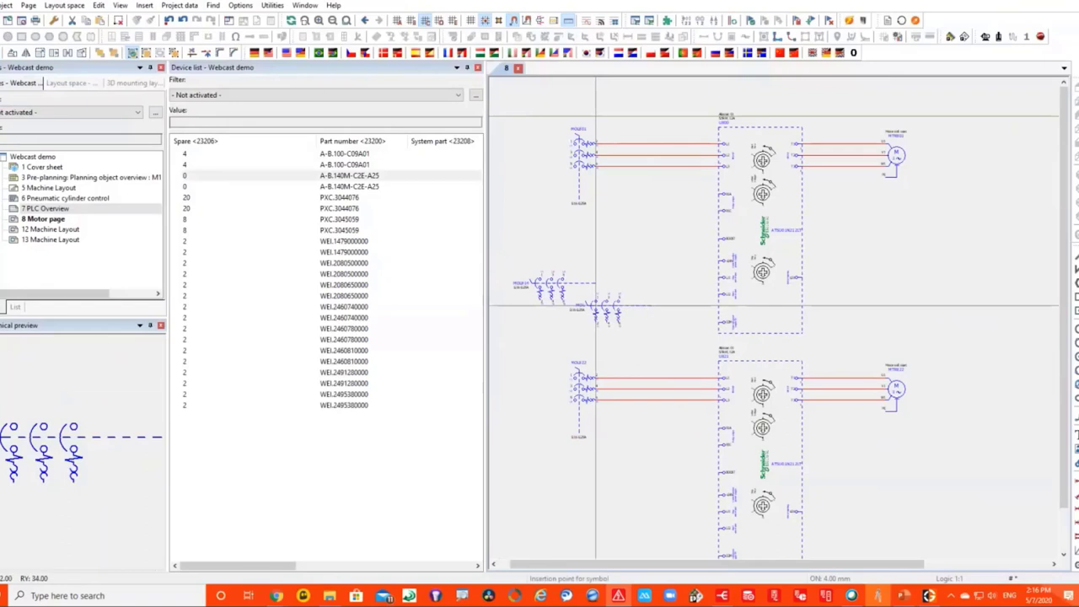
left_click(595, 306)
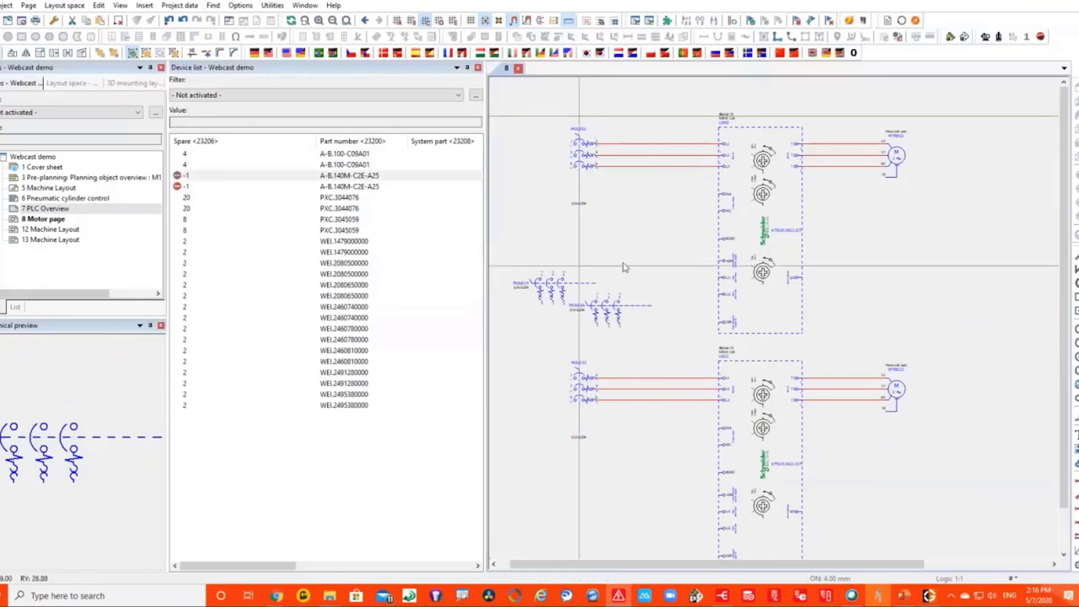
key("Escape")
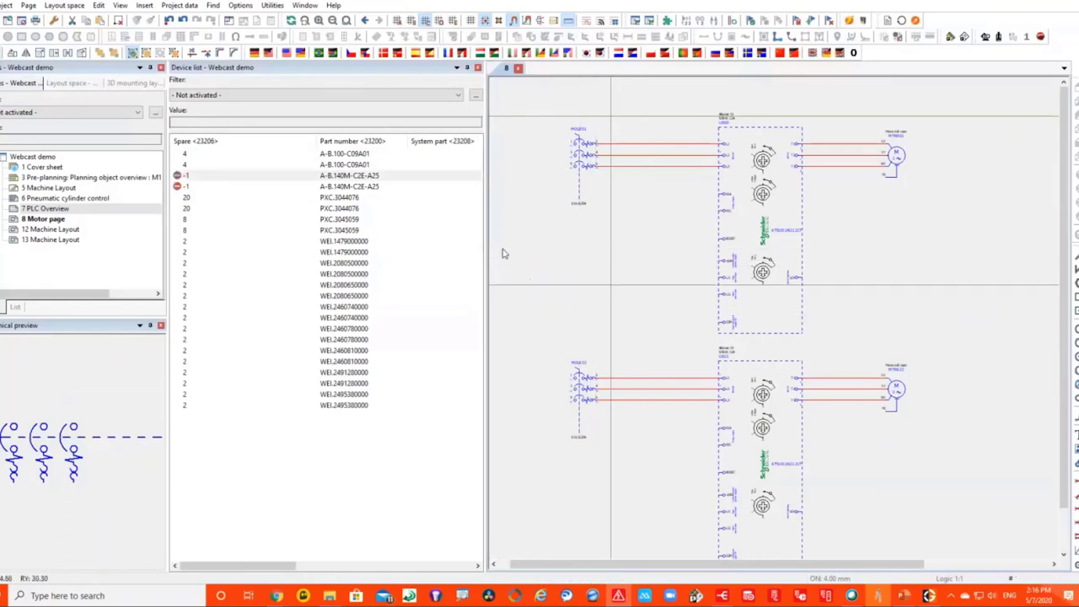
left_click(239, 406)
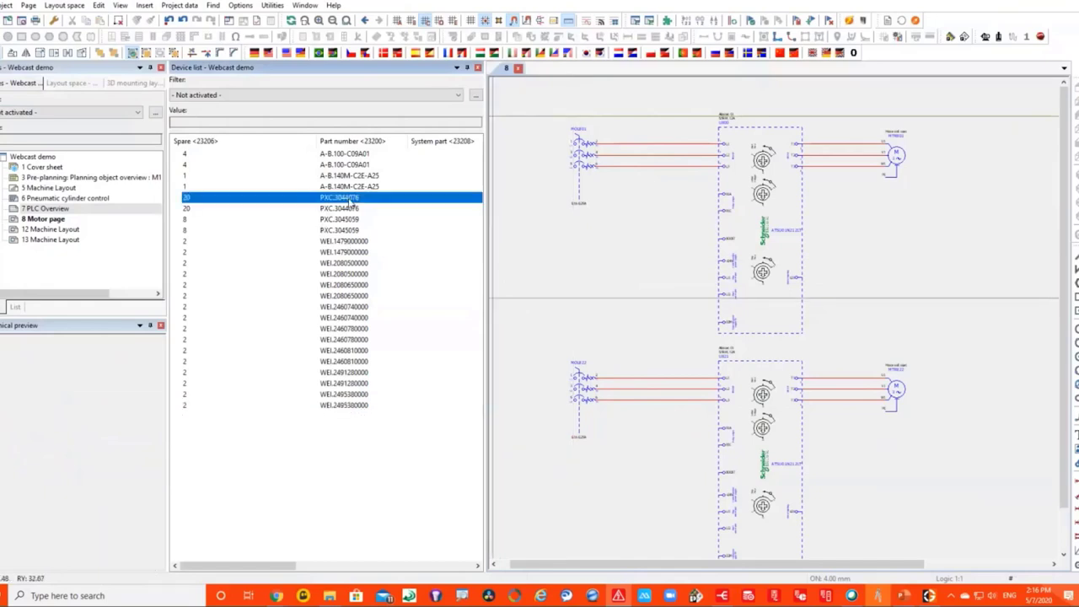
Place PXC.3044076 terminals from the device list on the upper motor's U1, V1 and W1 lines.
left_click_drag(351, 202, 702, 210)
scroll(861, 168, "up", 3)
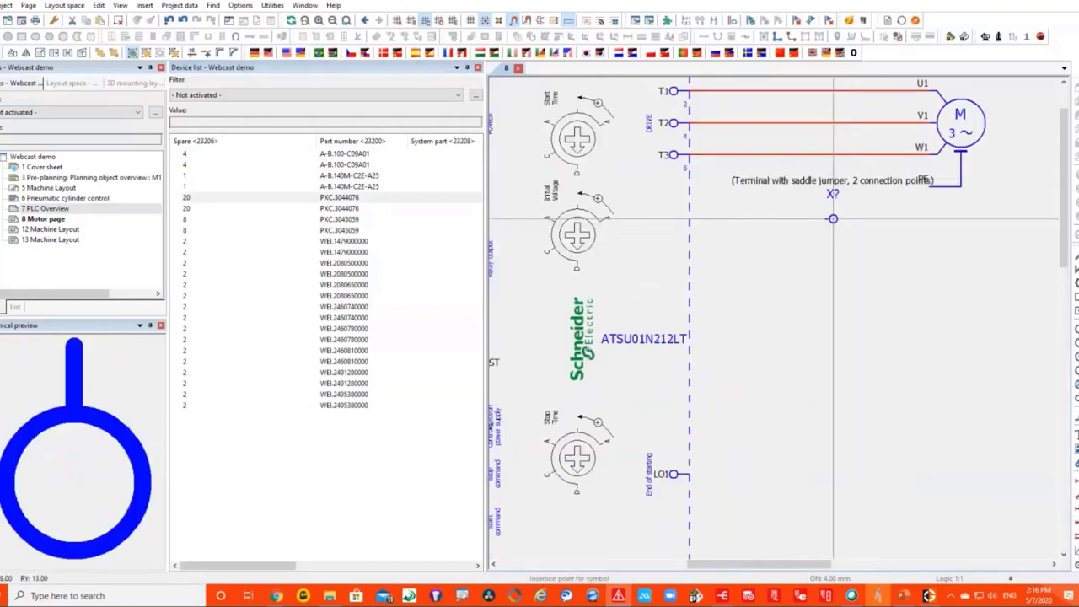
left_click(850, 90)
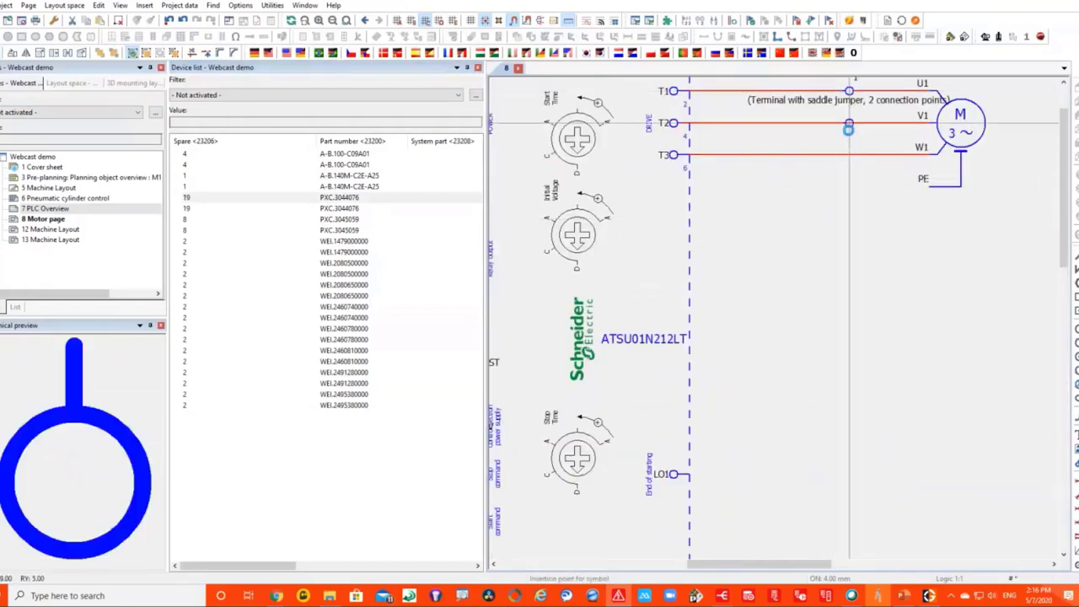
left_click(849, 122)
left_click(850, 157)
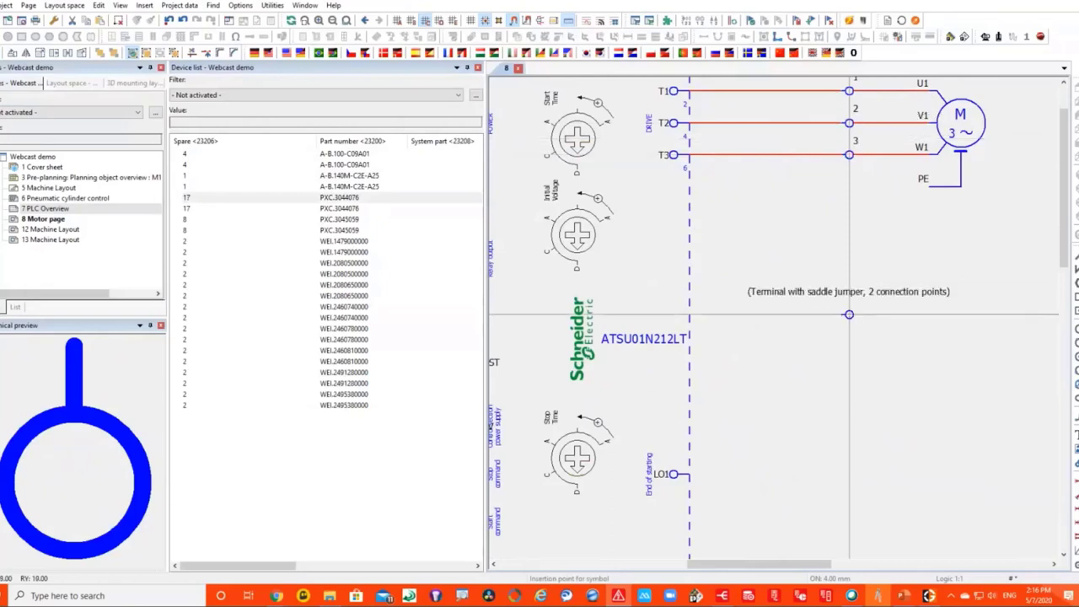
Close the device list and open the 5 Machine Layout page showing the three conveyor sections.
scroll(842, 356, "down", 2)
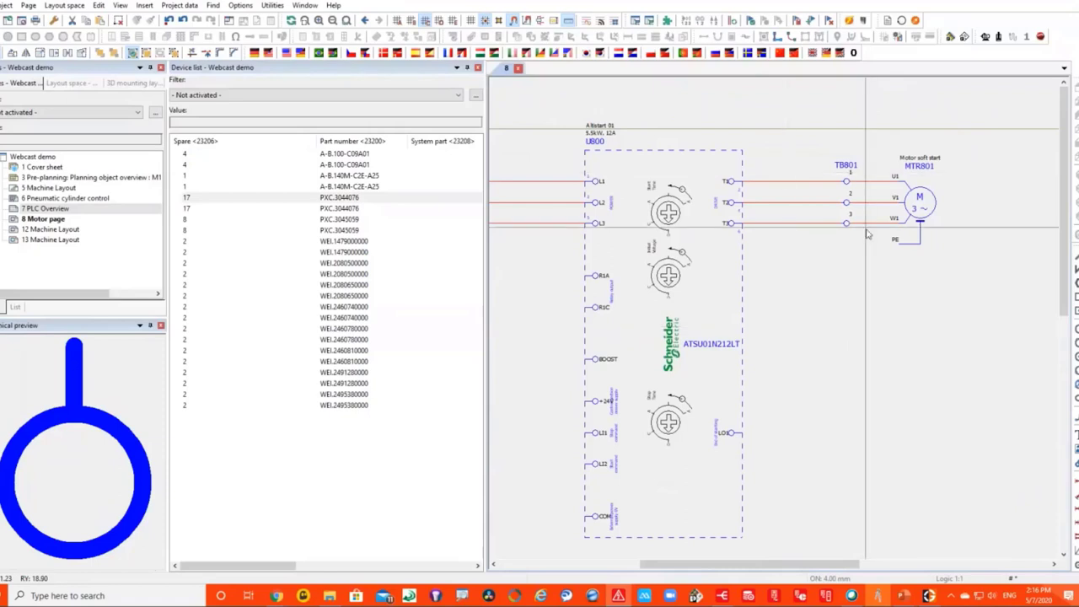
left_click(478, 68)
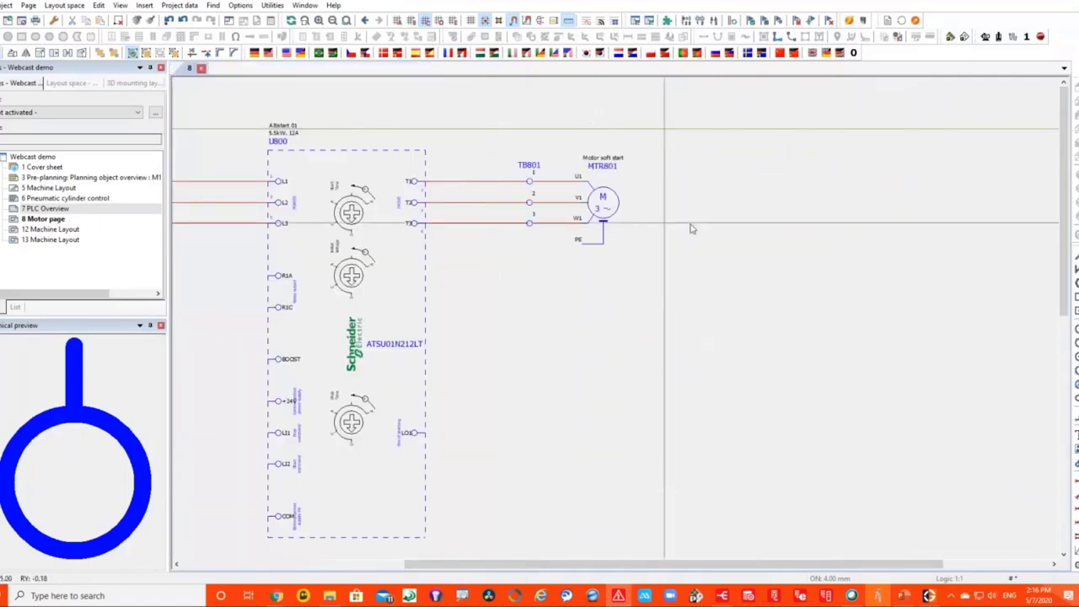
scroll(692, 228, "down", 3)
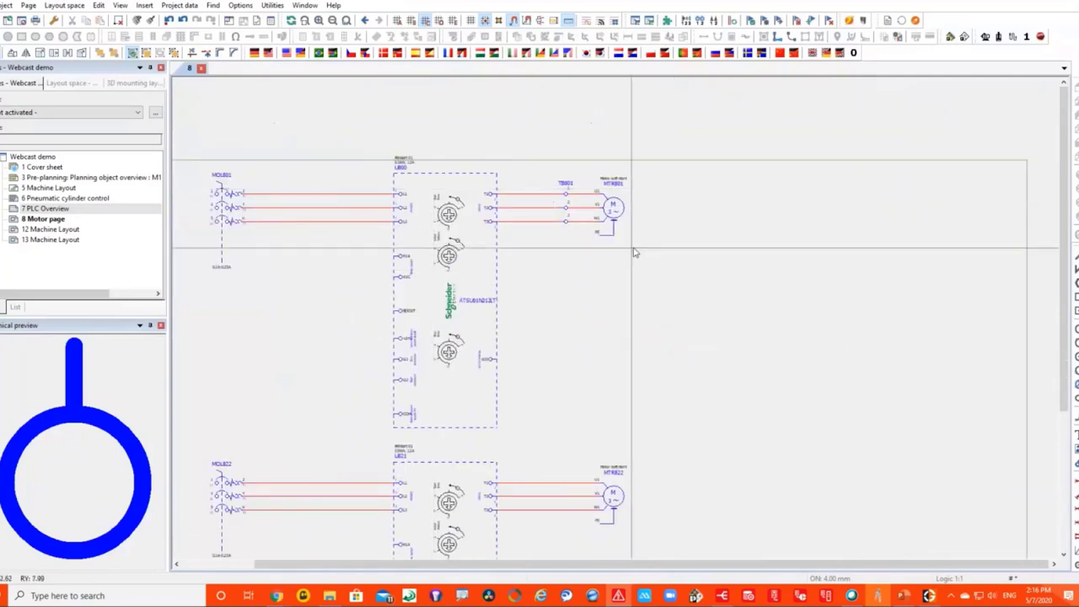
middle_click_drag(730, 287, 728, 231)
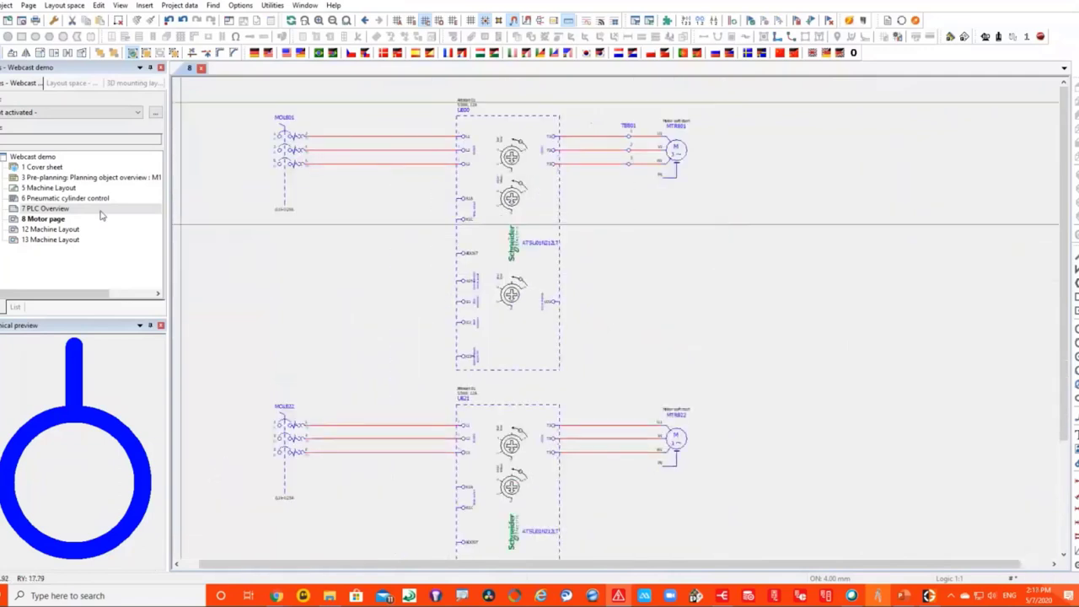
left_click(58, 188)
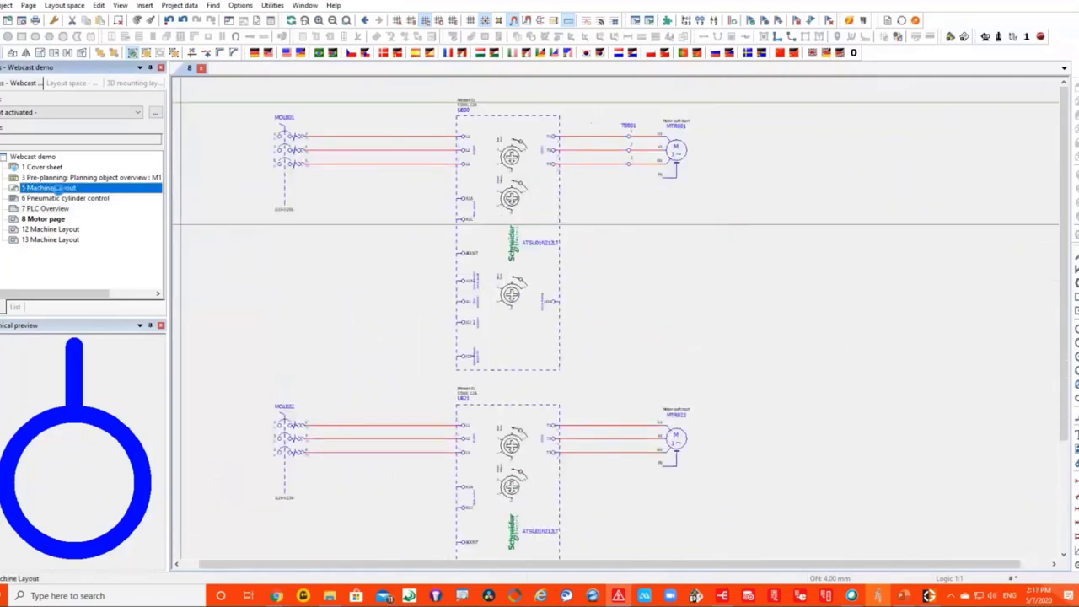
scroll(812, 222, "down", 3)
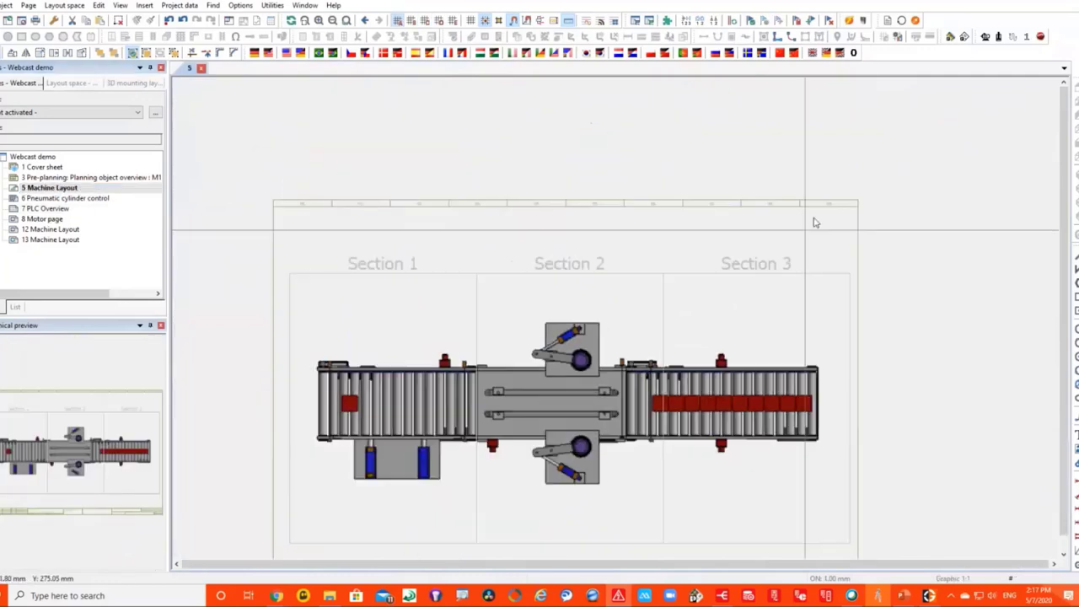
scroll(687, 427, "up", 2)
scroll(716, 475, "down", 1)
scroll(702, 441, "up", 2)
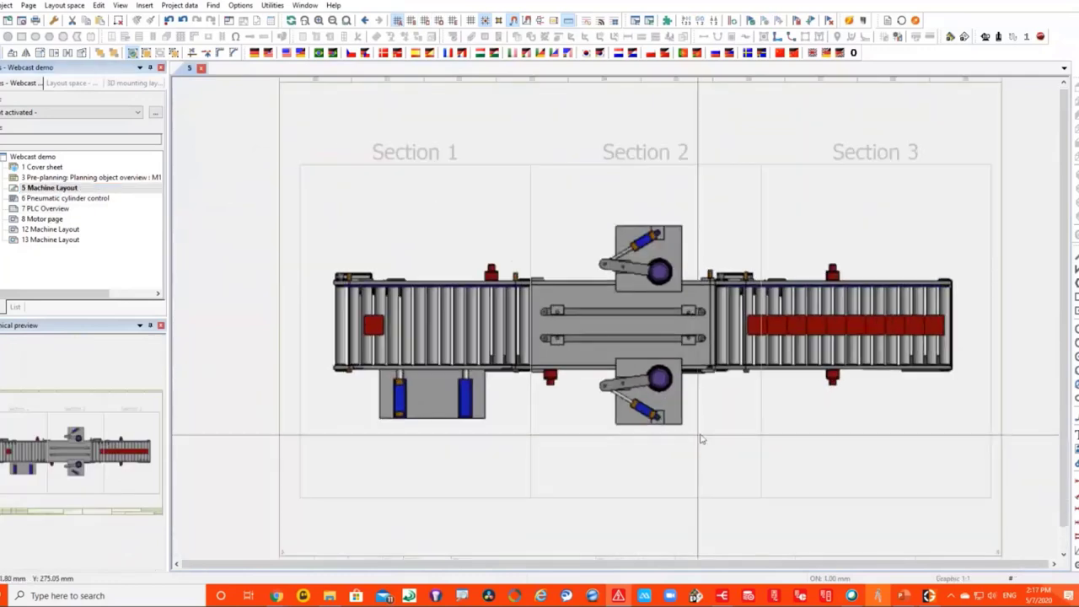
scroll(801, 458, "down", 1)
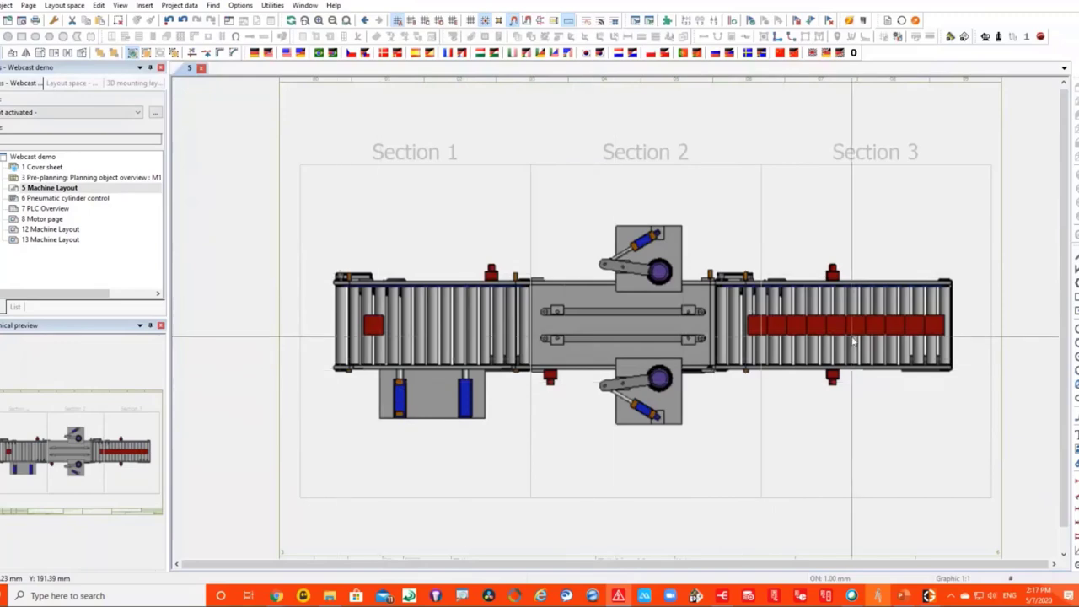
Place a pre-planning motor below the conveyor in Section 1 and assign its planning object to S1 under M1 Machine 1.
left_click(987, 37)
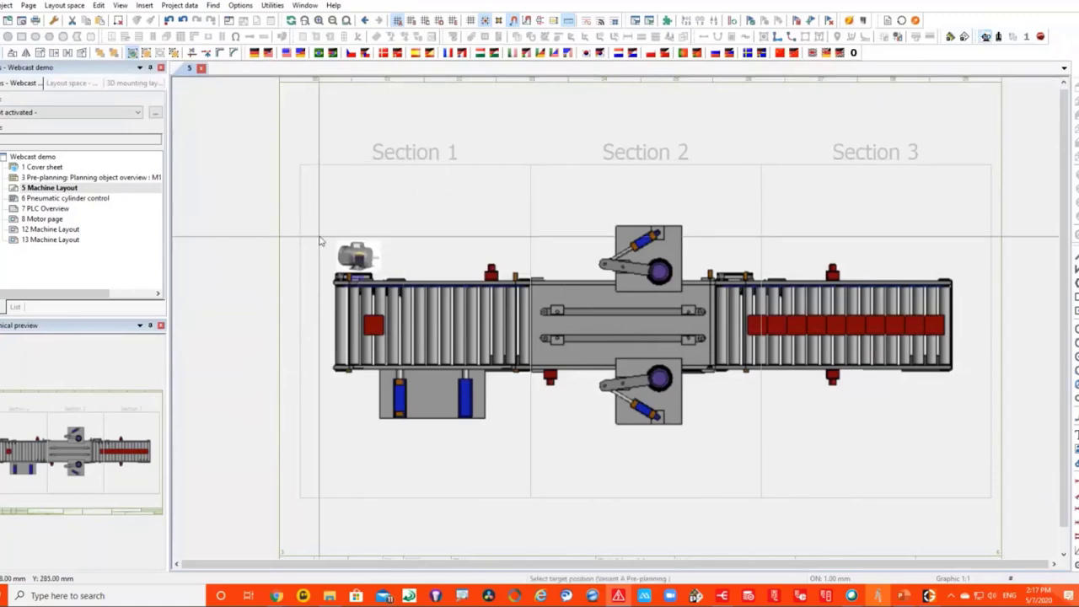
left_click(303, 388)
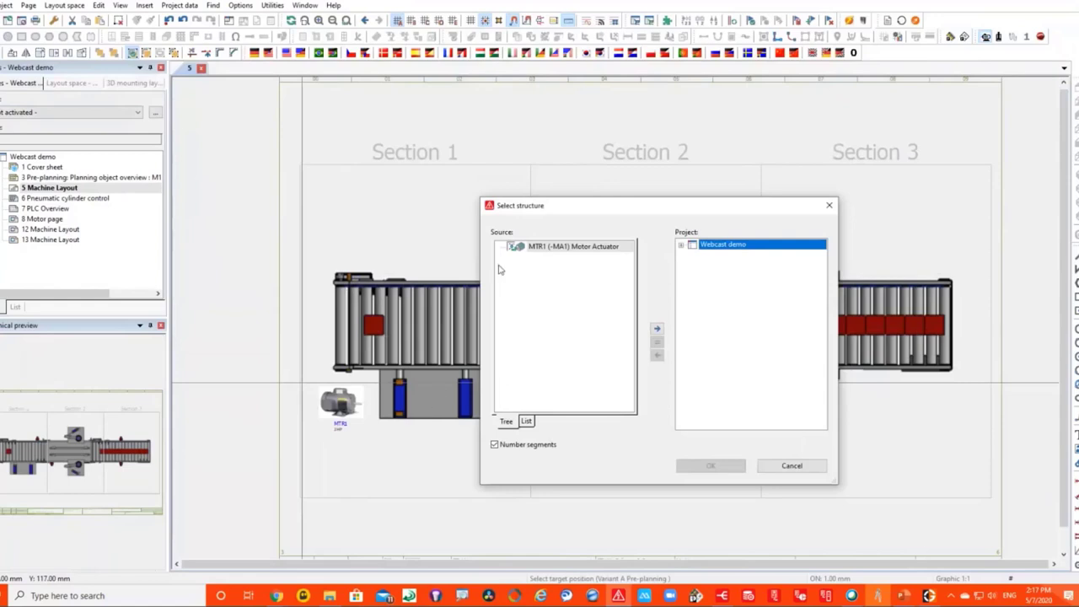
left_click(682, 245)
left_click(693, 255)
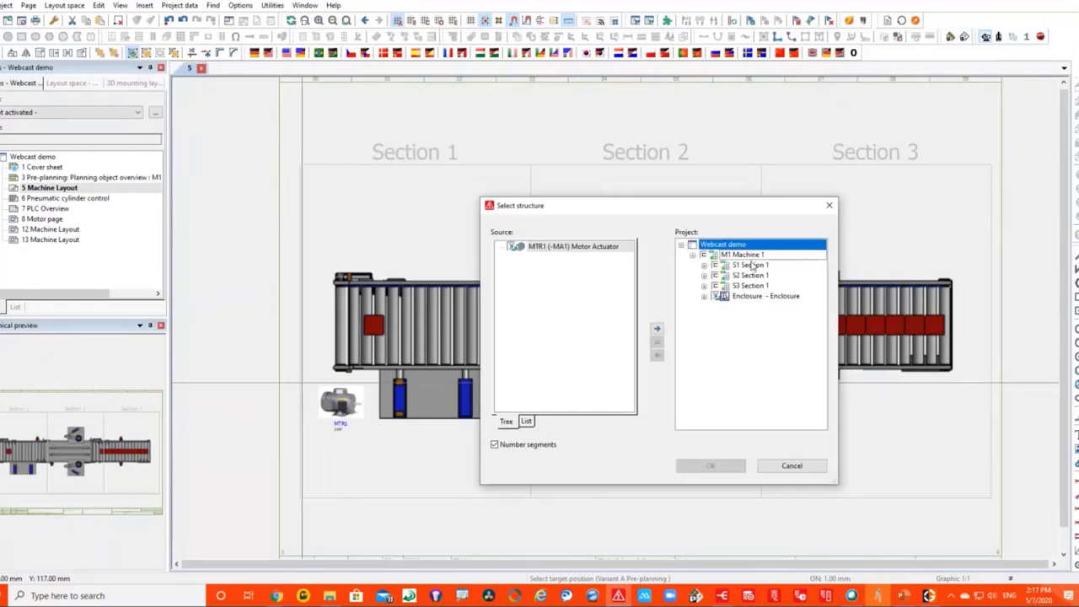
left_click(752, 267)
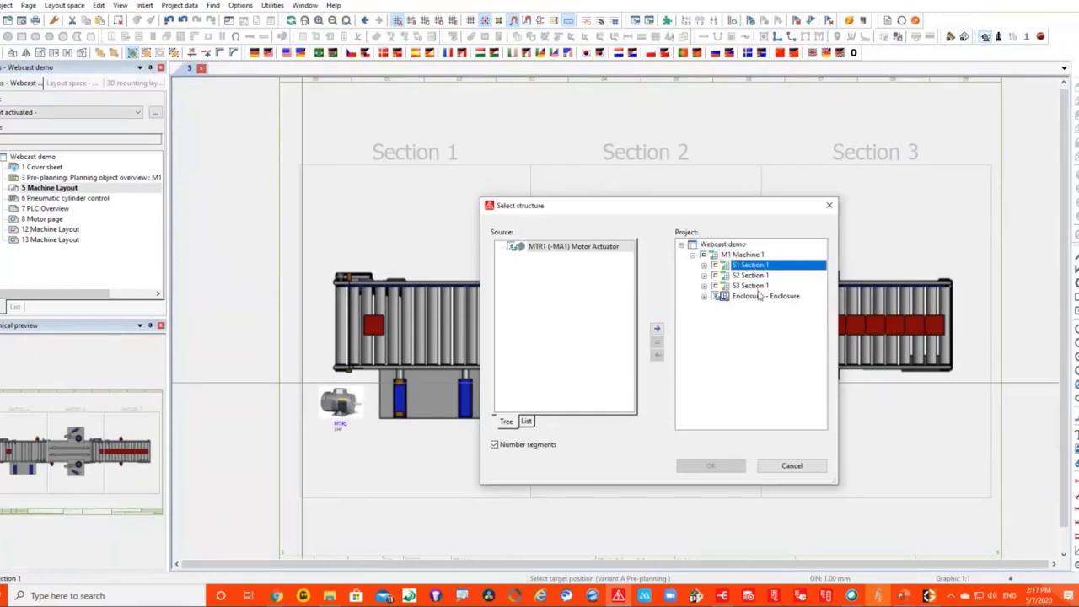
left_click(658, 330)
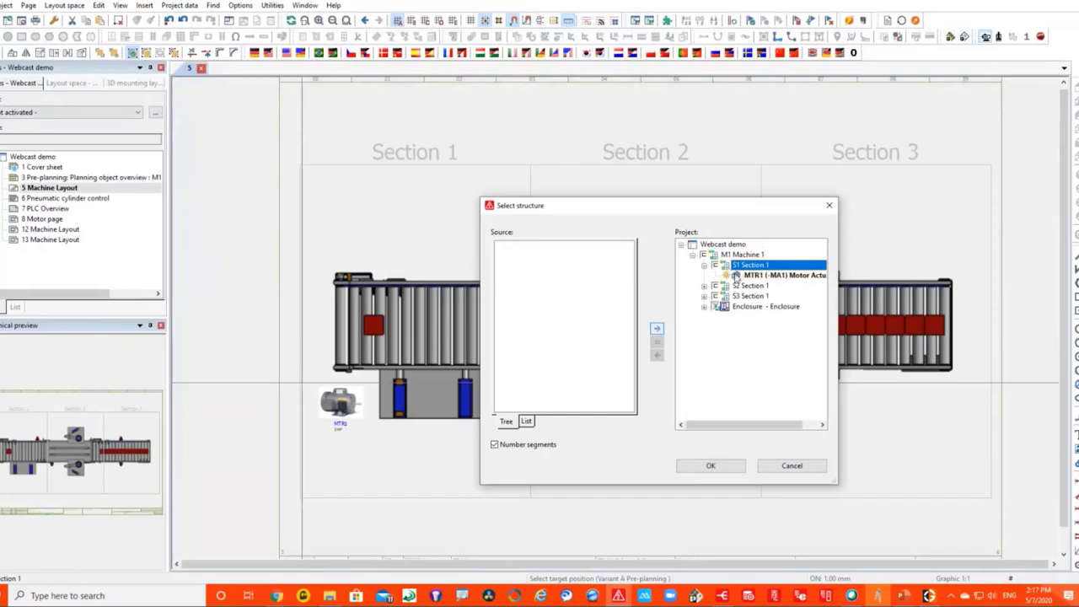
left_click(713, 466)
Choose the 3 HP value set for the Section 1 motor.
left_click(622, 424)
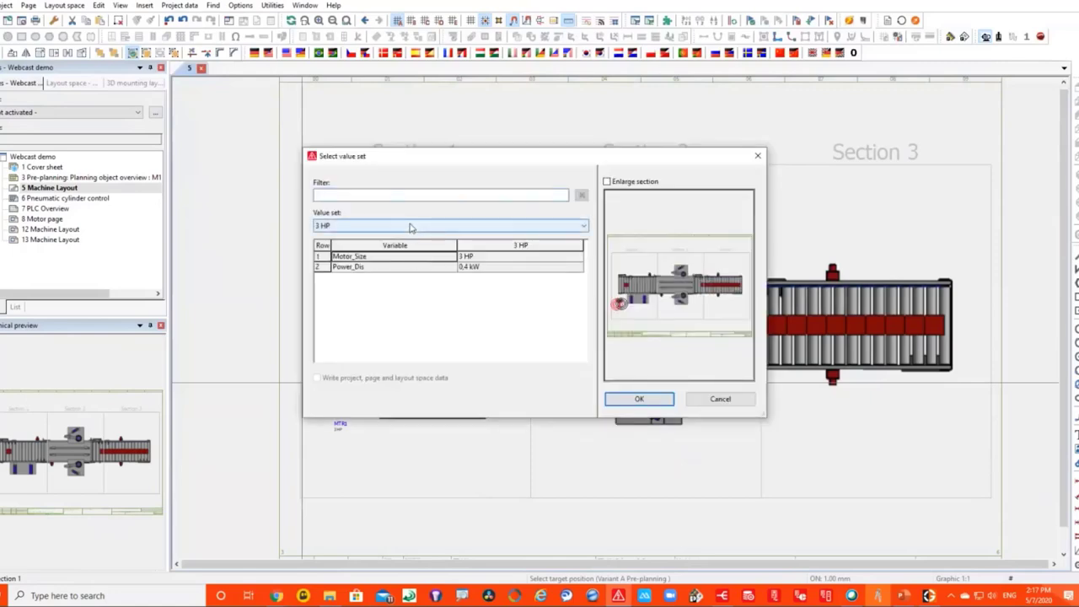
left_click(411, 227)
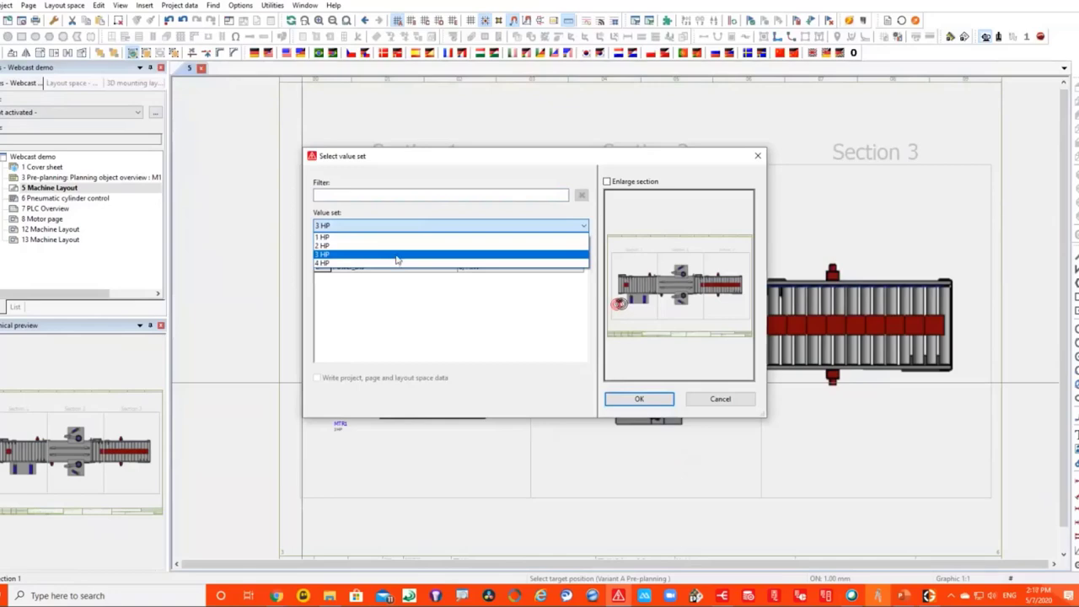
left_click(647, 403)
left_click(640, 400)
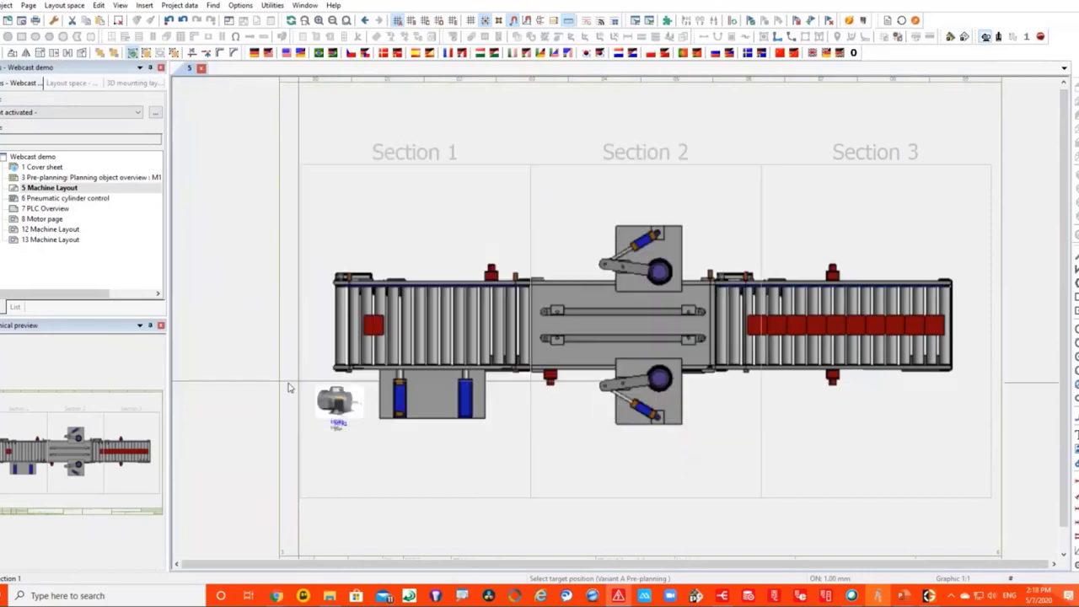
Place a second motor below the conveyor in Section 2, assigned to S2 with the 3 HP value set.
left_click(529, 396)
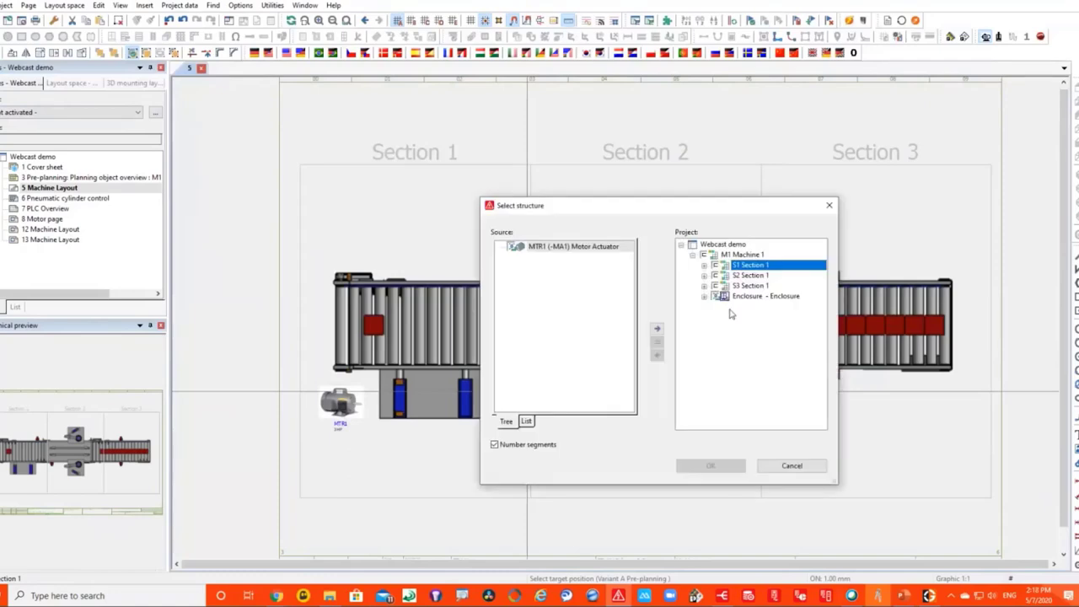
left_click(656, 328)
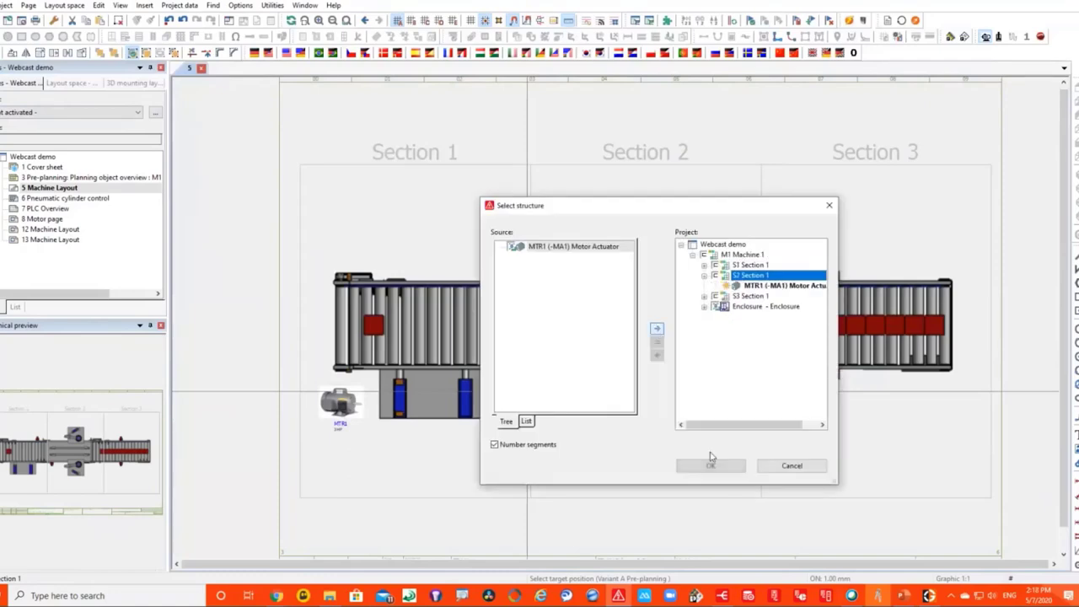
left_click(710, 466)
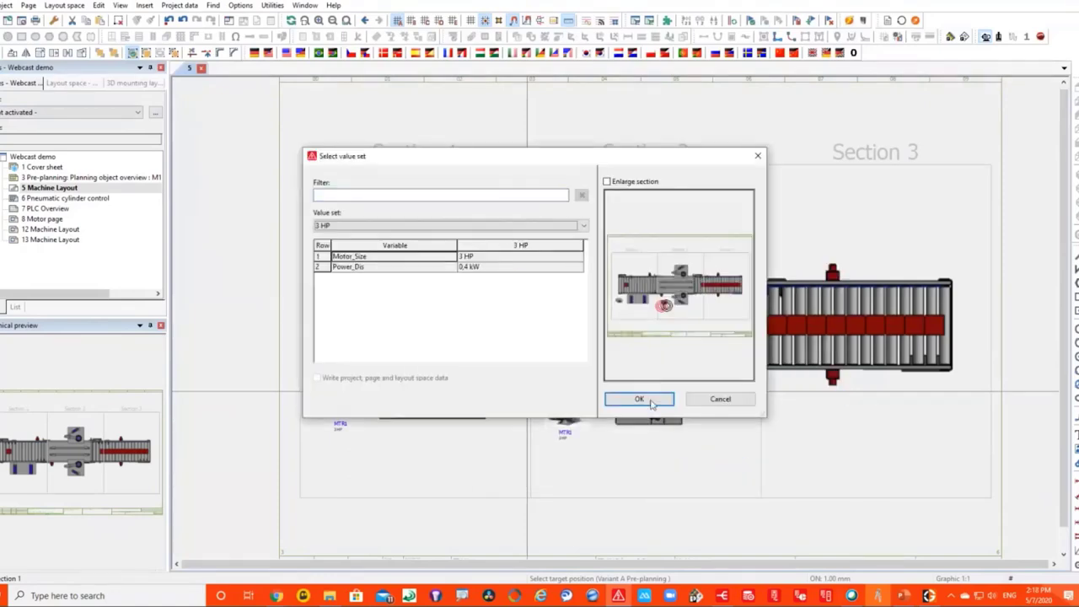
left_click(637, 398)
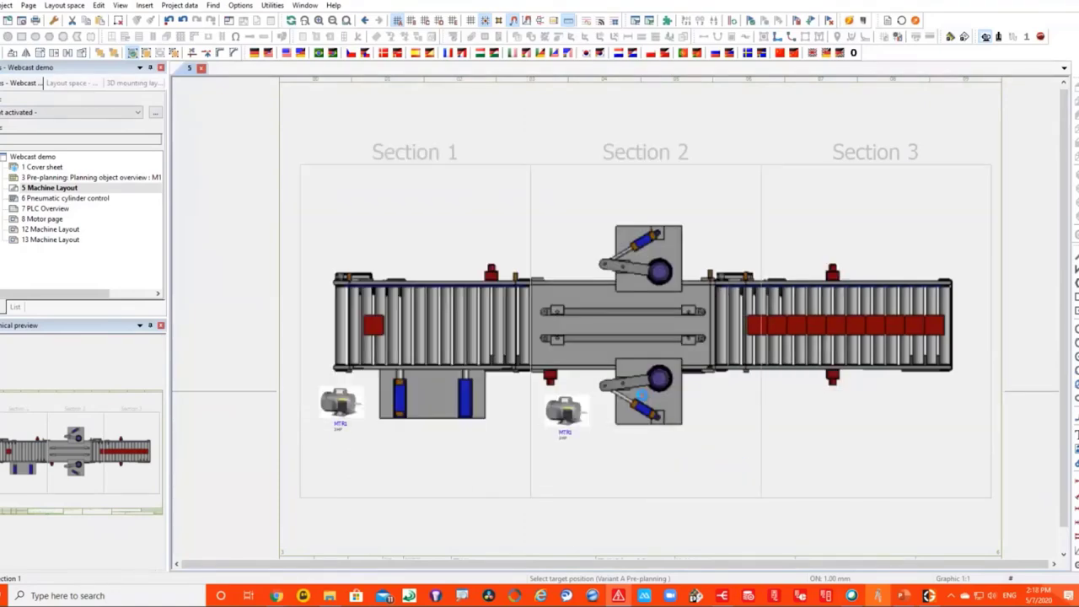
Place a third motor below the conveyor in Section 3, assigned to S3 with the 3 HP value set.
left_click(893, 380)
left_click(747, 287)
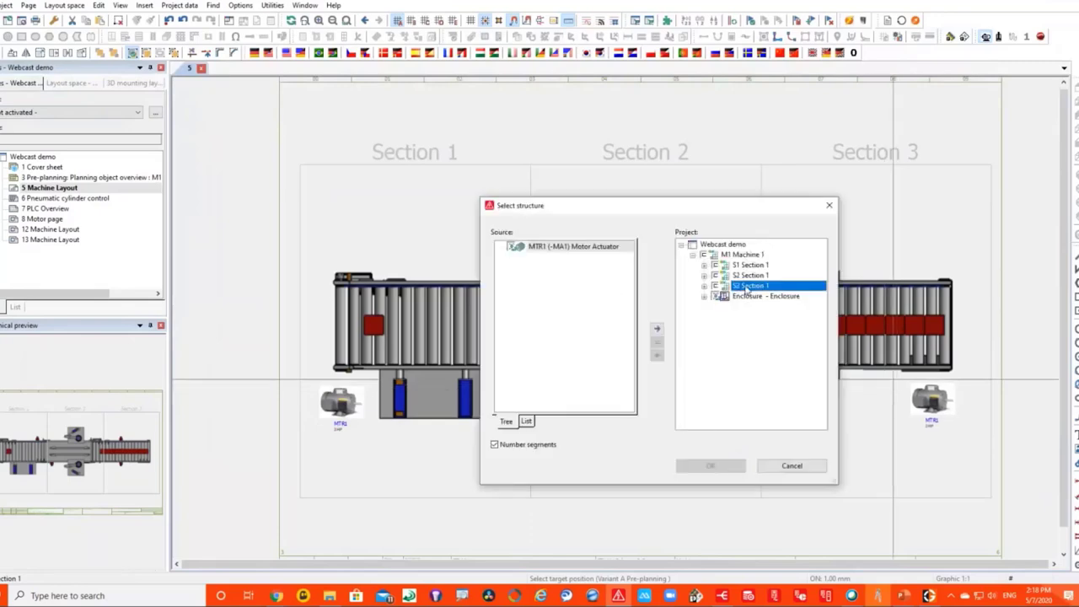
left_click(657, 329)
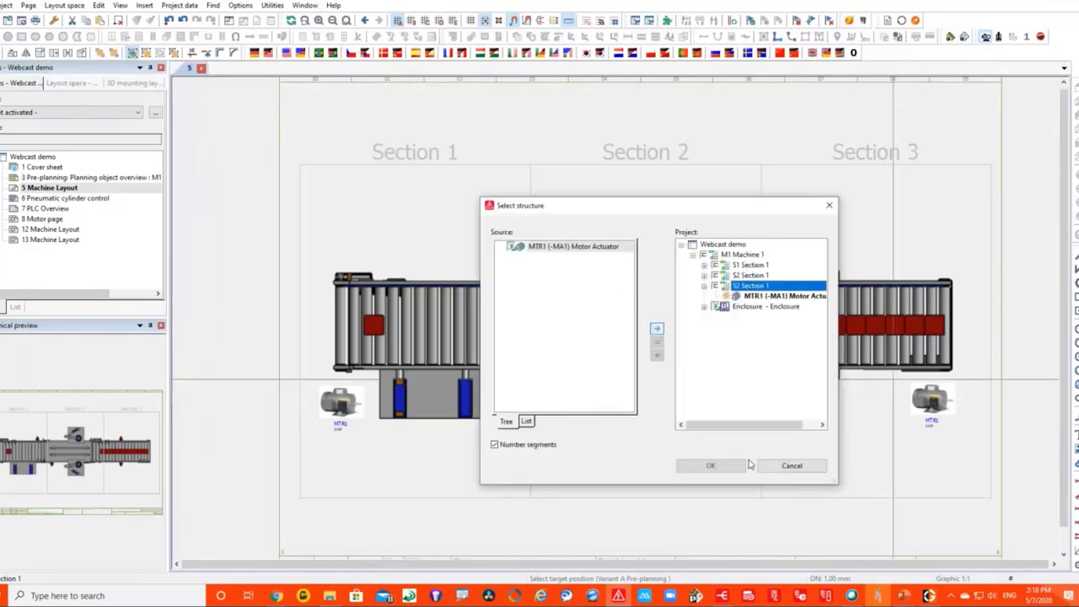
left_click(713, 465)
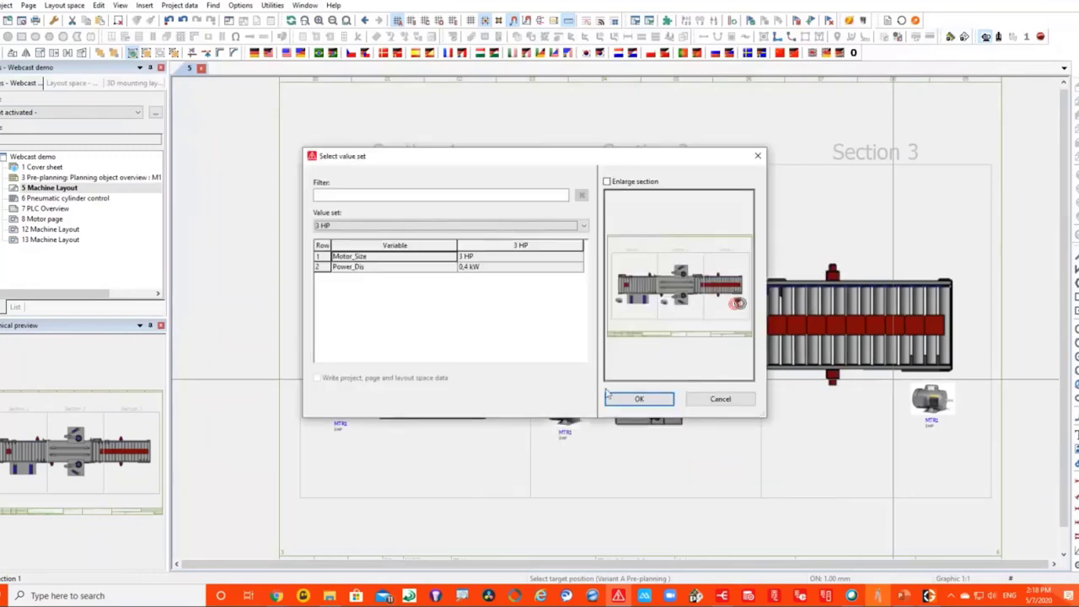
key("Return")
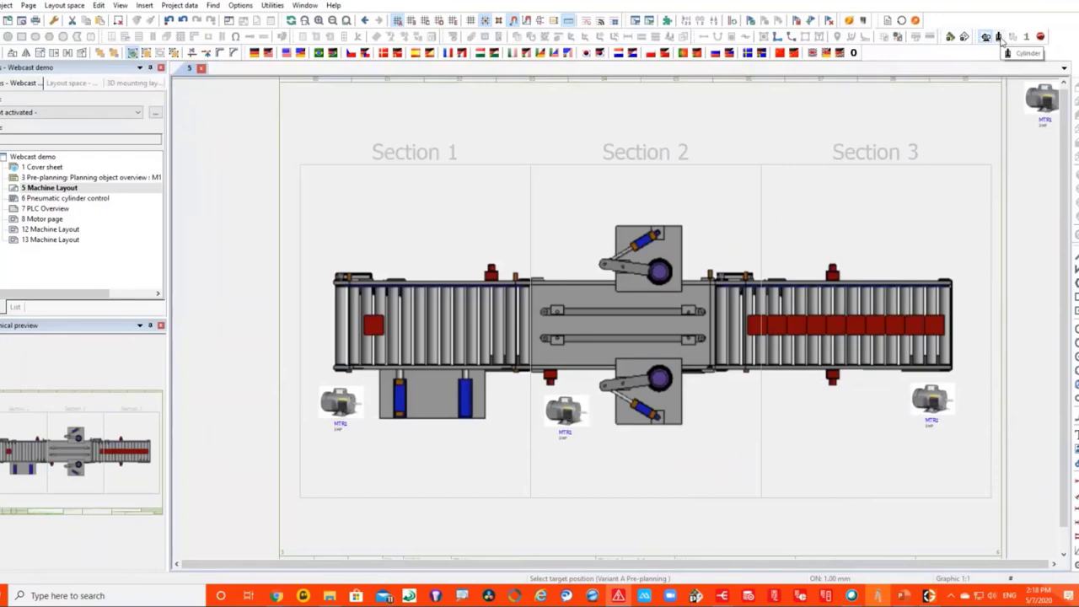
Place two pneumatic cylinders in Section 2, one beside the upper swing-arm unit and one beside the lower.
left_click(998, 38)
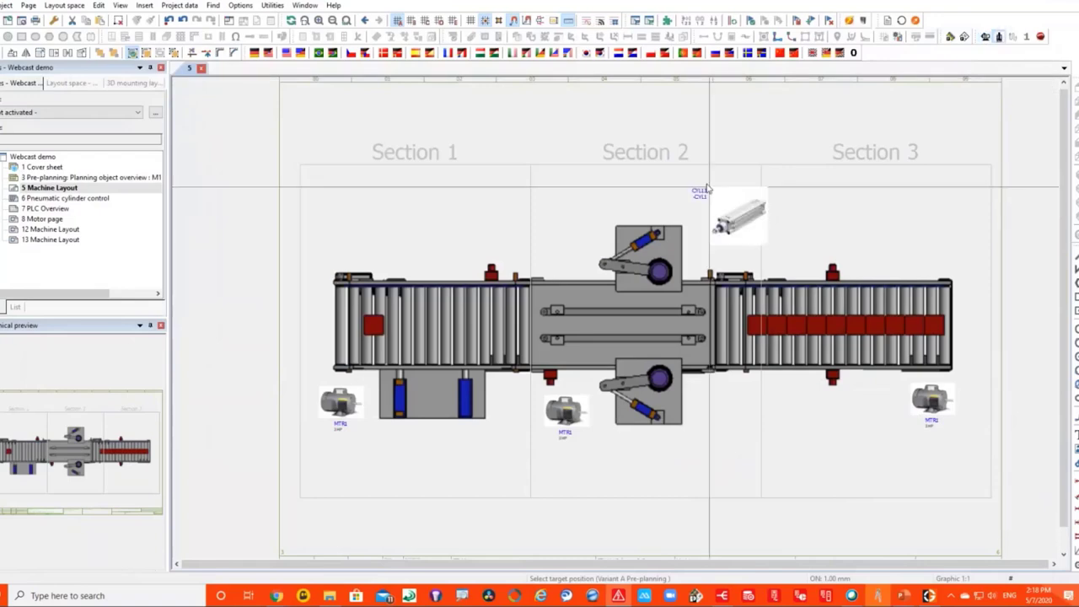
left_click(694, 173)
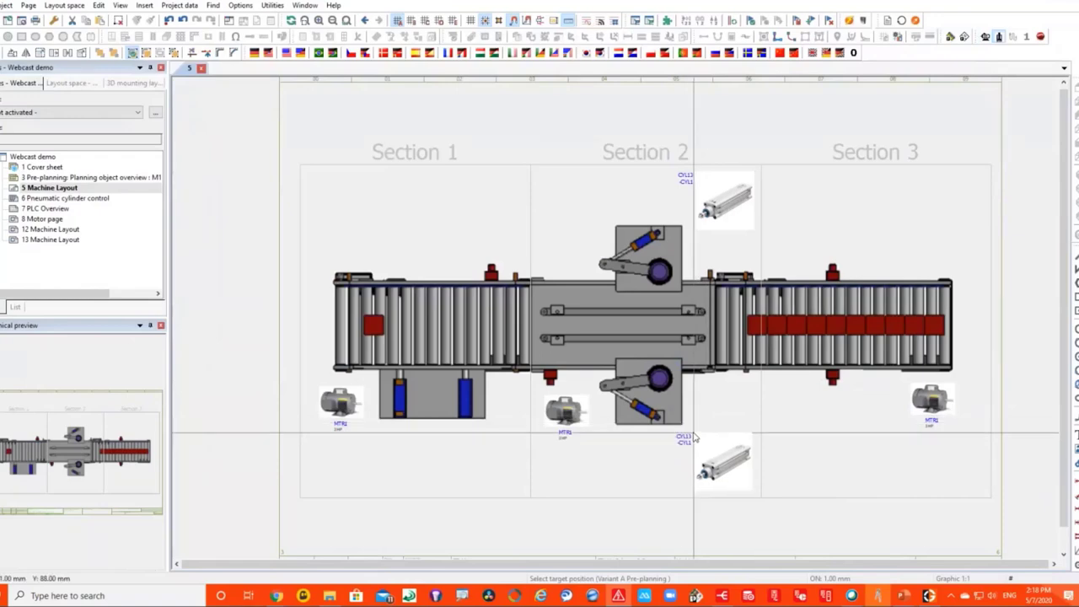
left_click(694, 438)
key("Escape")
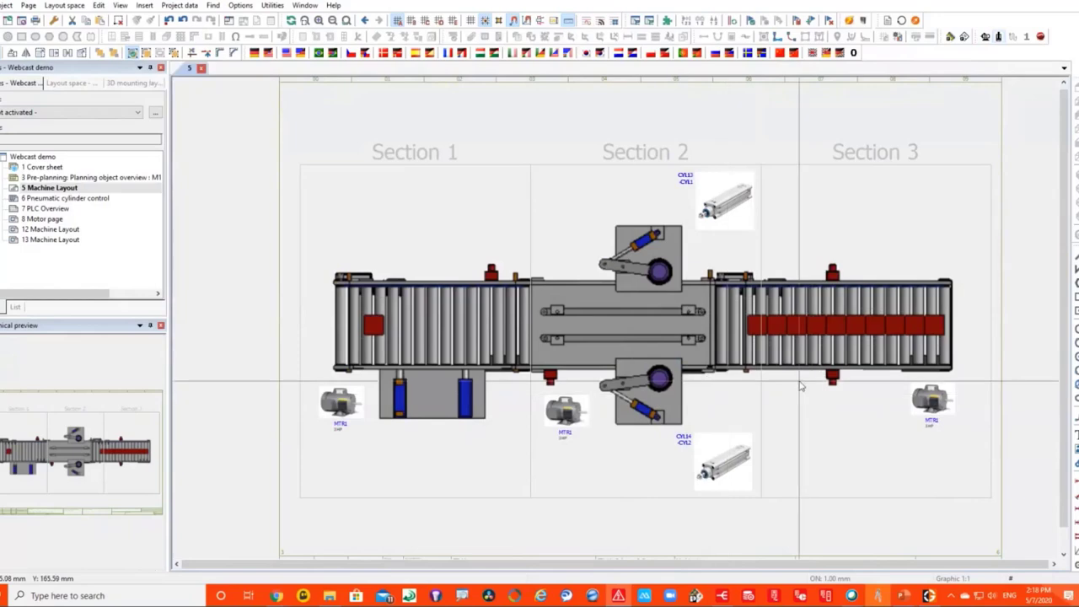
Open the 3 Pre-planning: Planning object overview page and display the Pre-planning navigator.
double_click(54, 180)
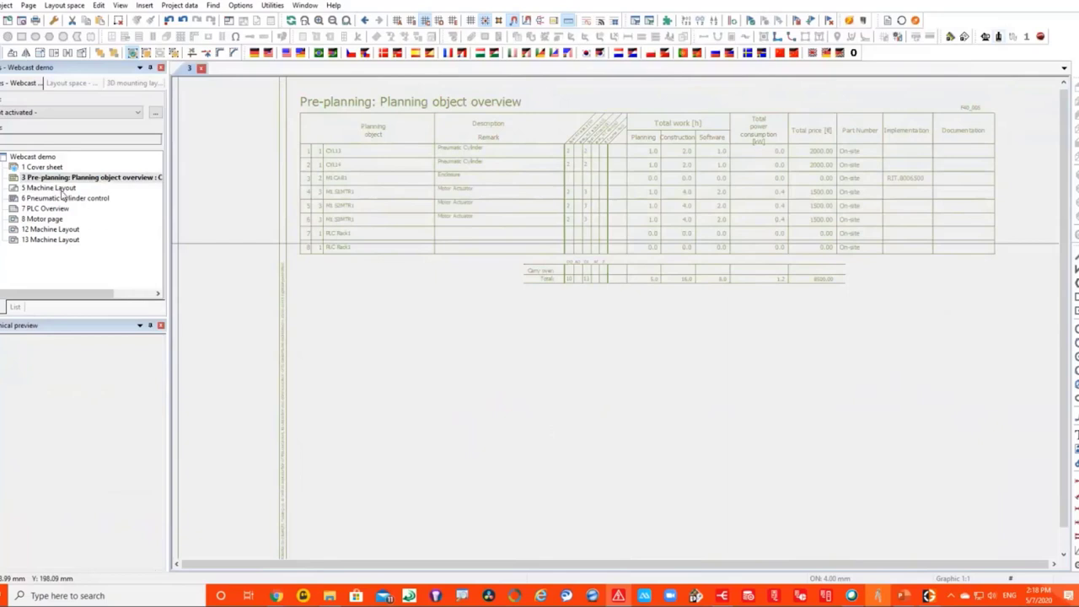
left_click(180, 5)
mouse_move(202, 19)
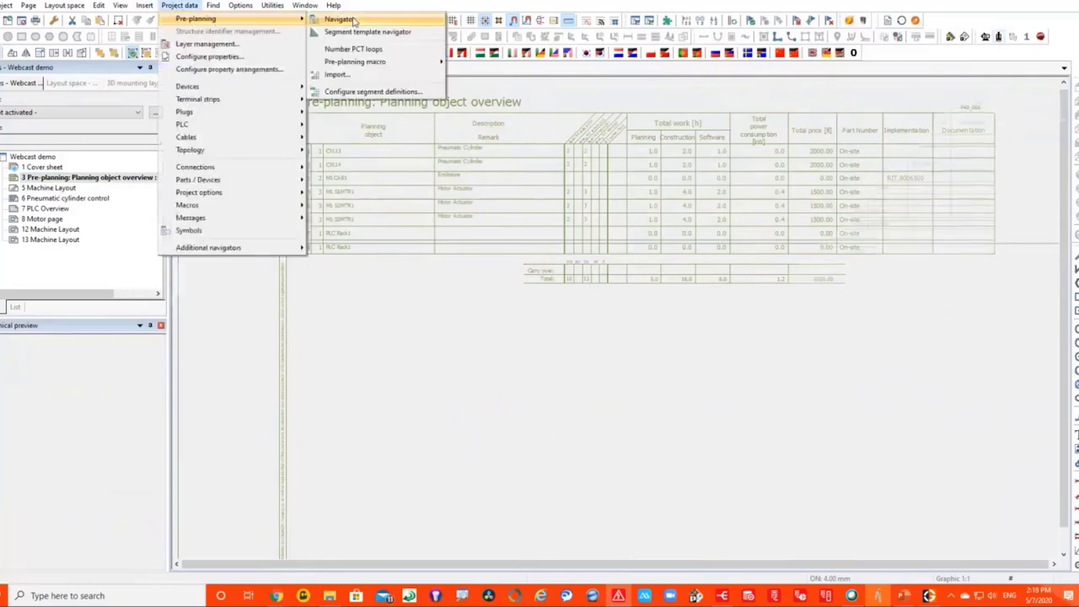
left_click(340, 19)
Open the properties of the motor actuator under M1 Machine 1, S1 and examine its PLC addresses through to the function texts.
left_click(188, 143)
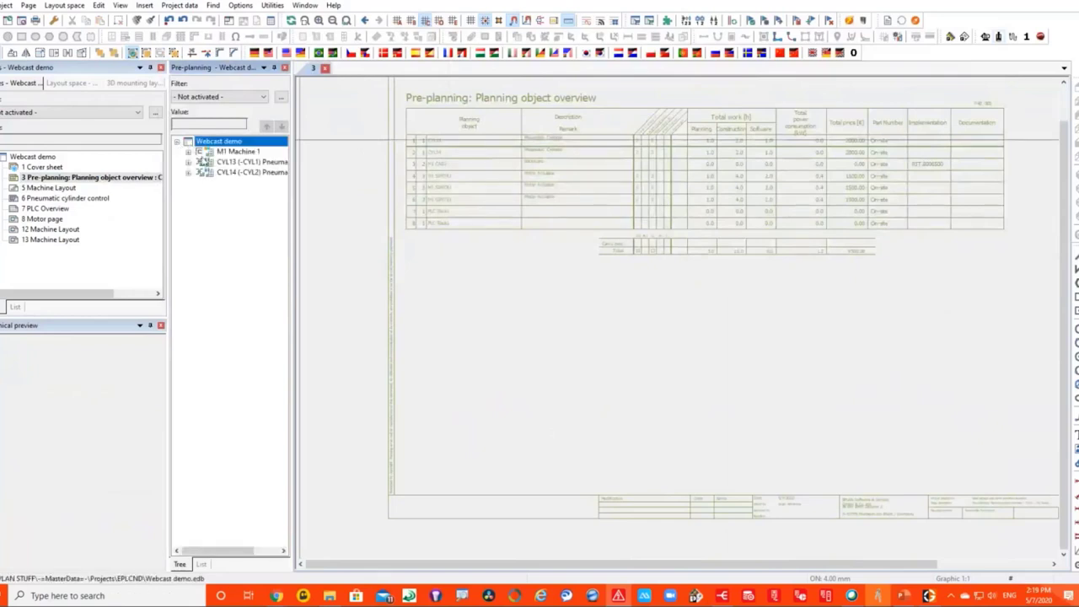
left_click(189, 152)
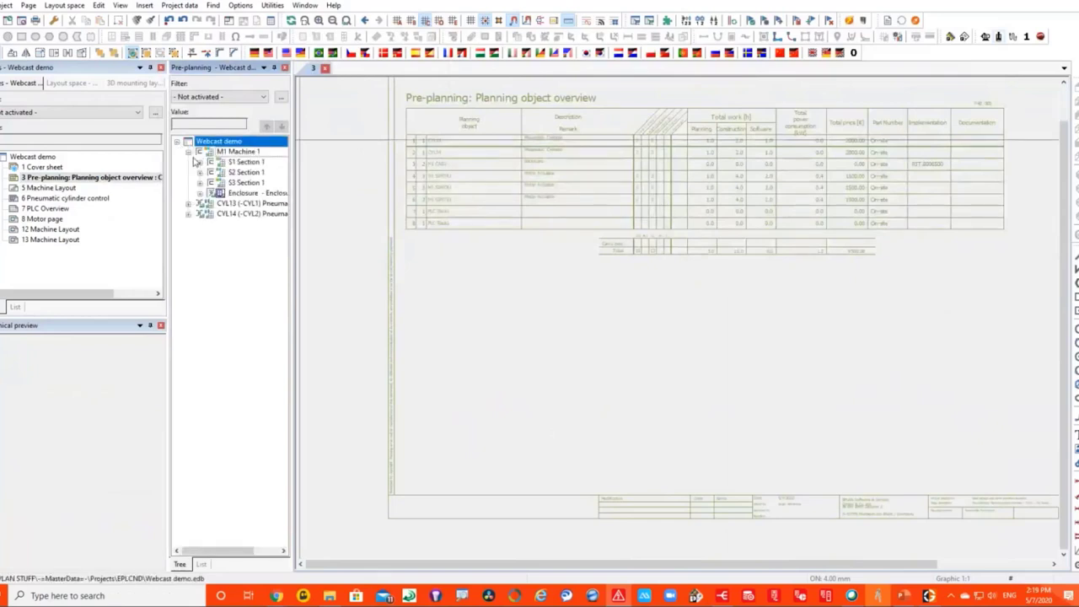
left_click(199, 162)
right_click(240, 177)
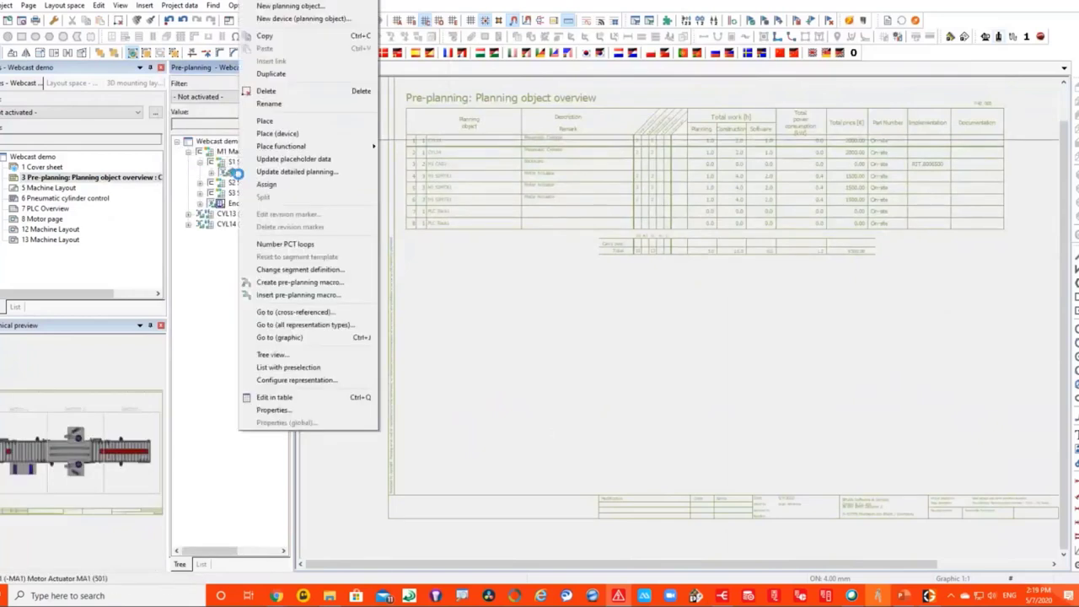
left_click(313, 409)
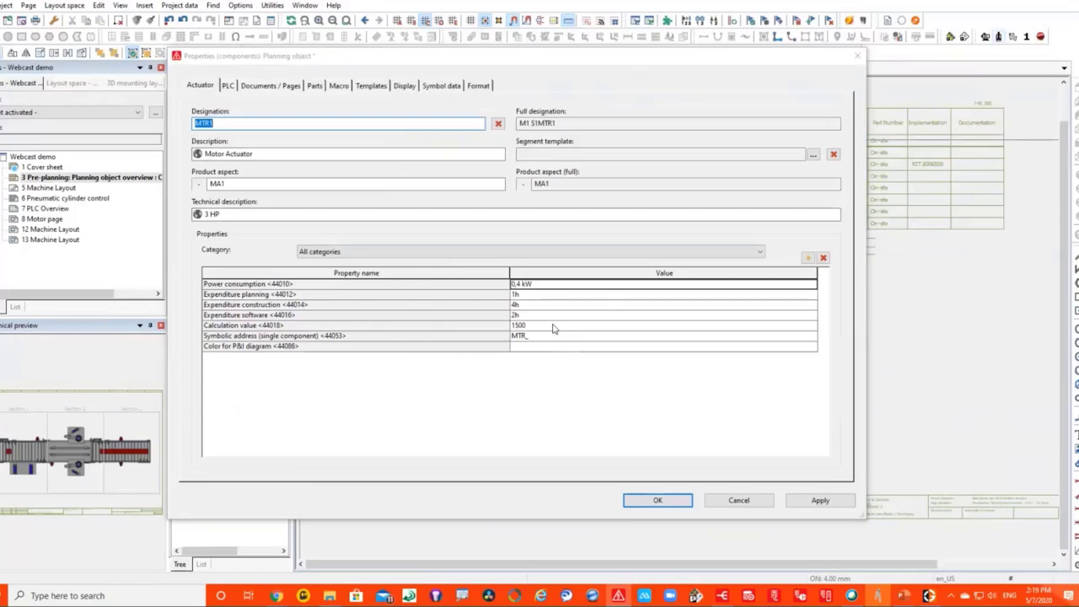
left_click(228, 86)
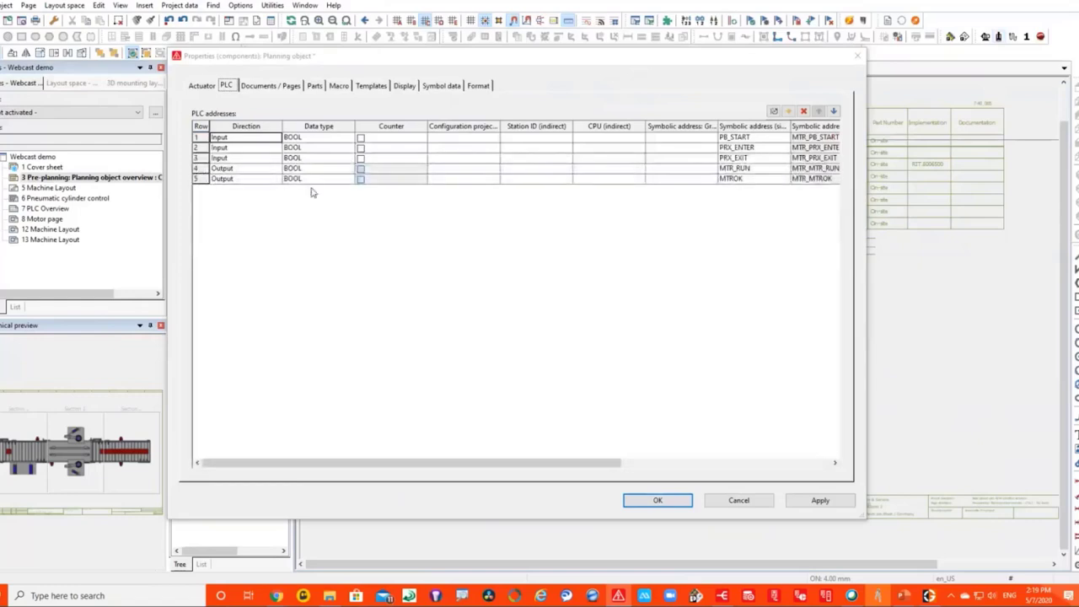
left_click_drag(539, 465, 724, 465)
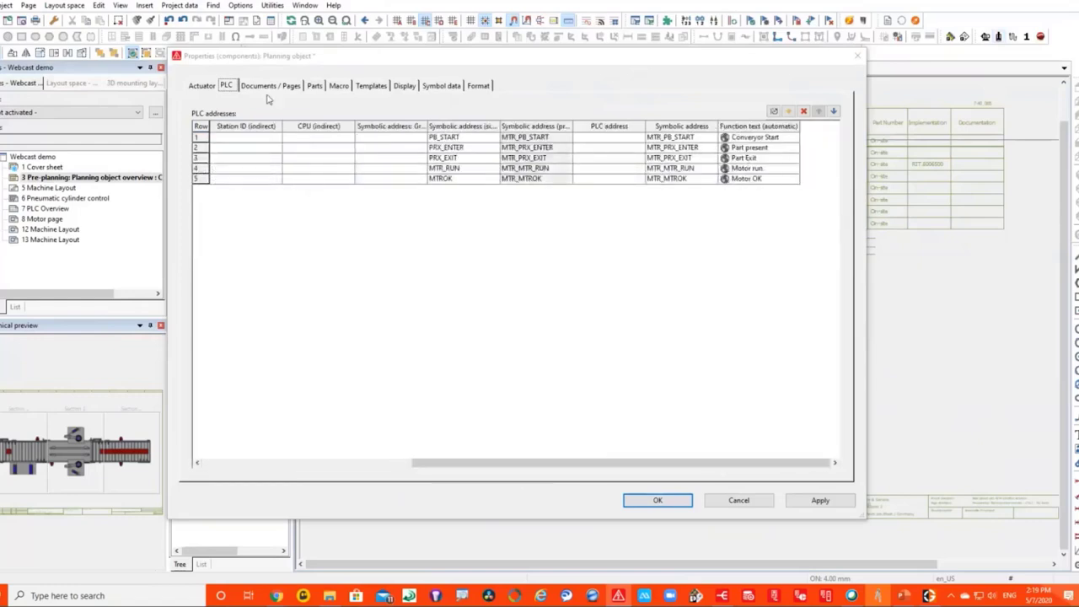
Check the Motor Circuit.ema macro assigned to the S1 motor actuator, including its preview, and close the properties without changes.
left_click(336, 86)
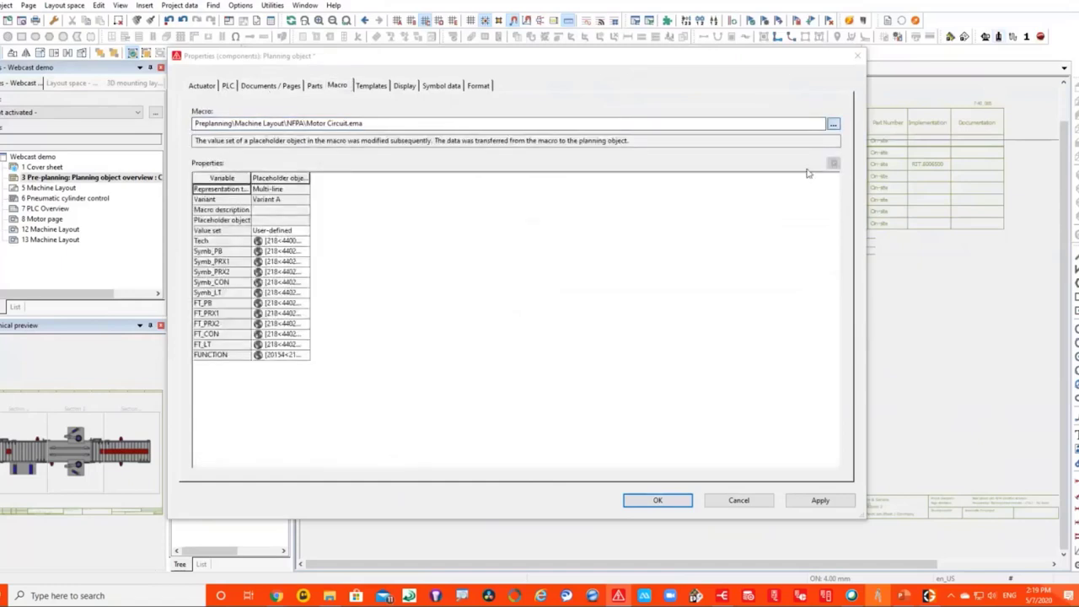
left_click(833, 124)
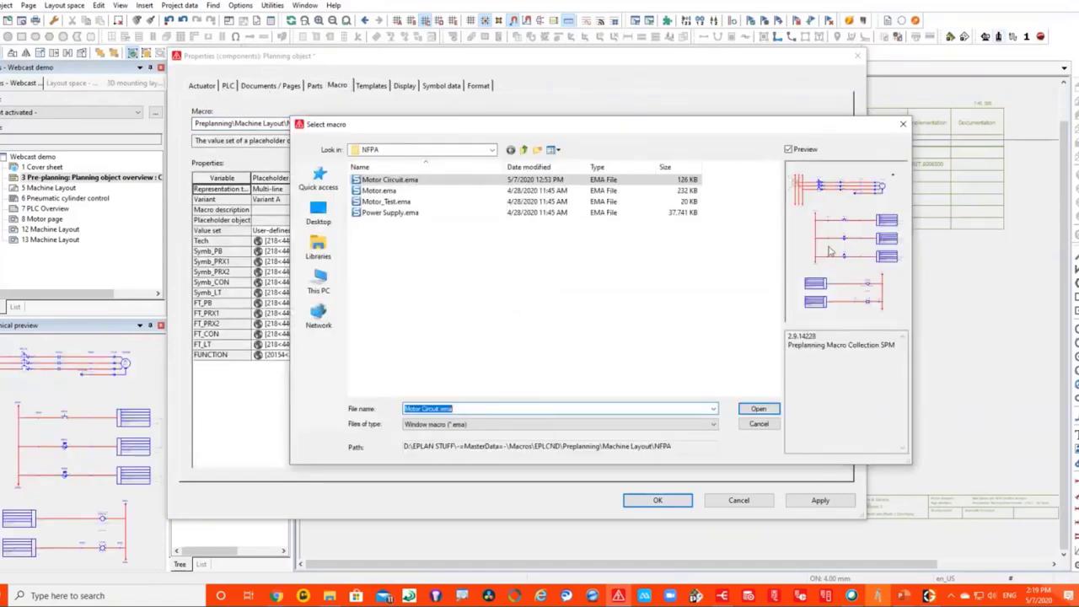
left_click(759, 409)
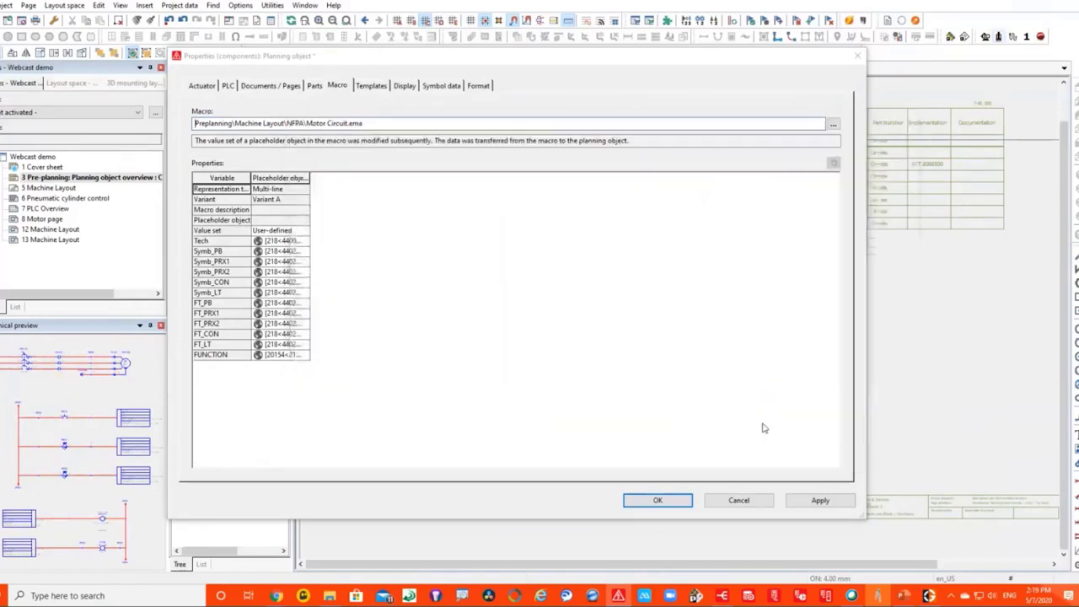
left_click(735, 503)
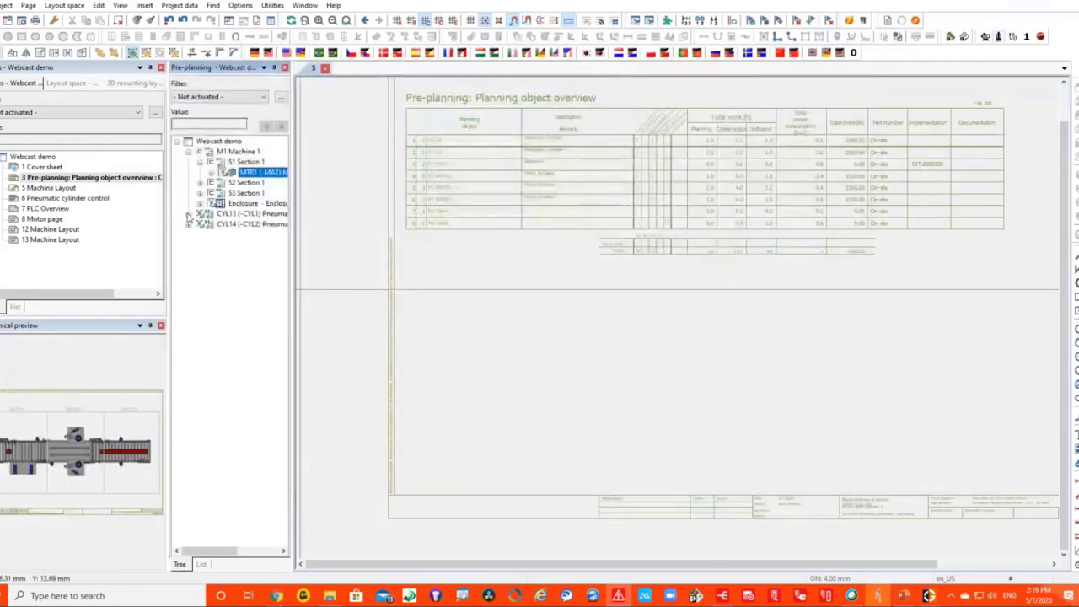
Move the pneumatic cylinders CYL13 and CYL14 into the S2 Section 1 segment of M1 Machine 1.
left_click(189, 214)
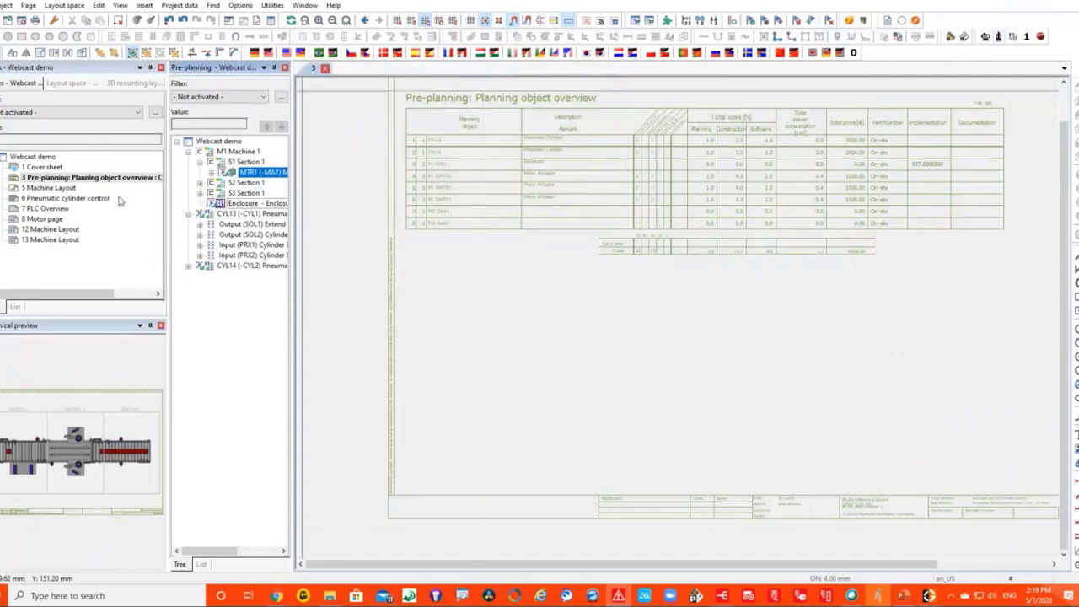
left_click(53, 188)
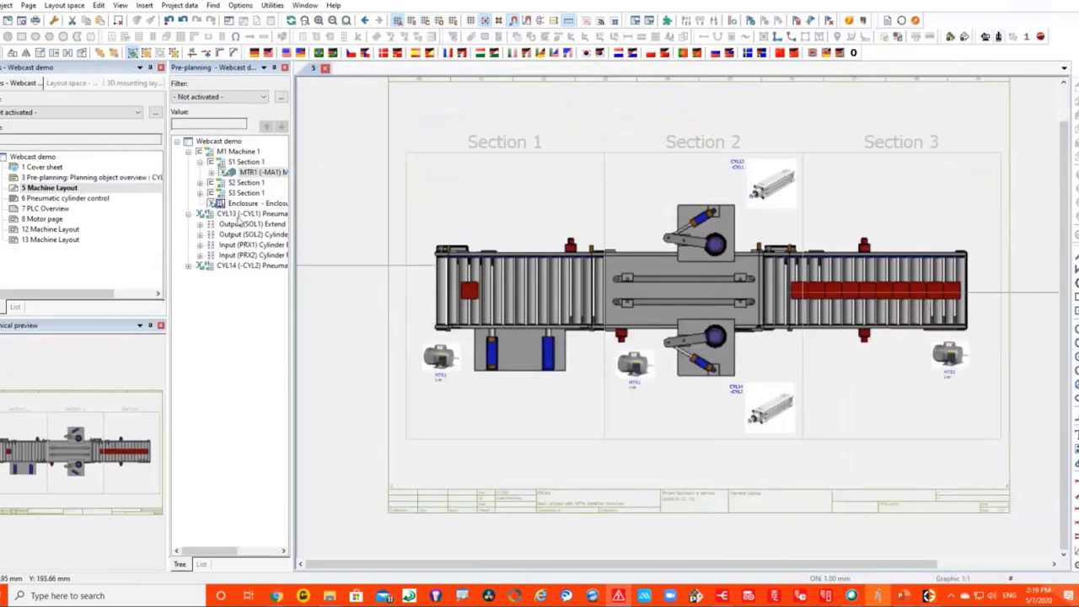
left_click(189, 216)
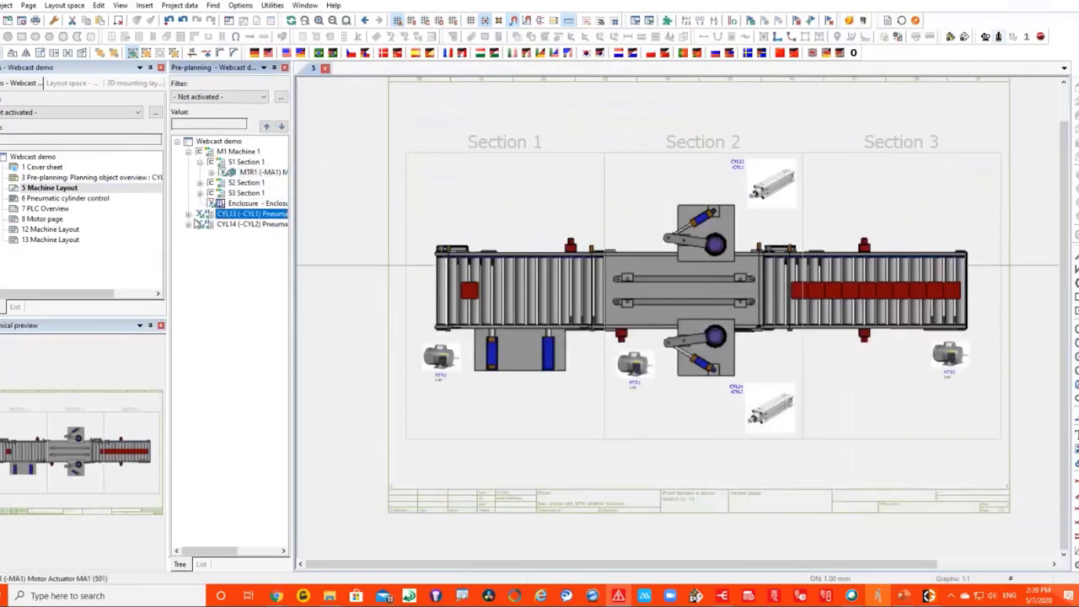
left_click(241, 225, "ctrl")
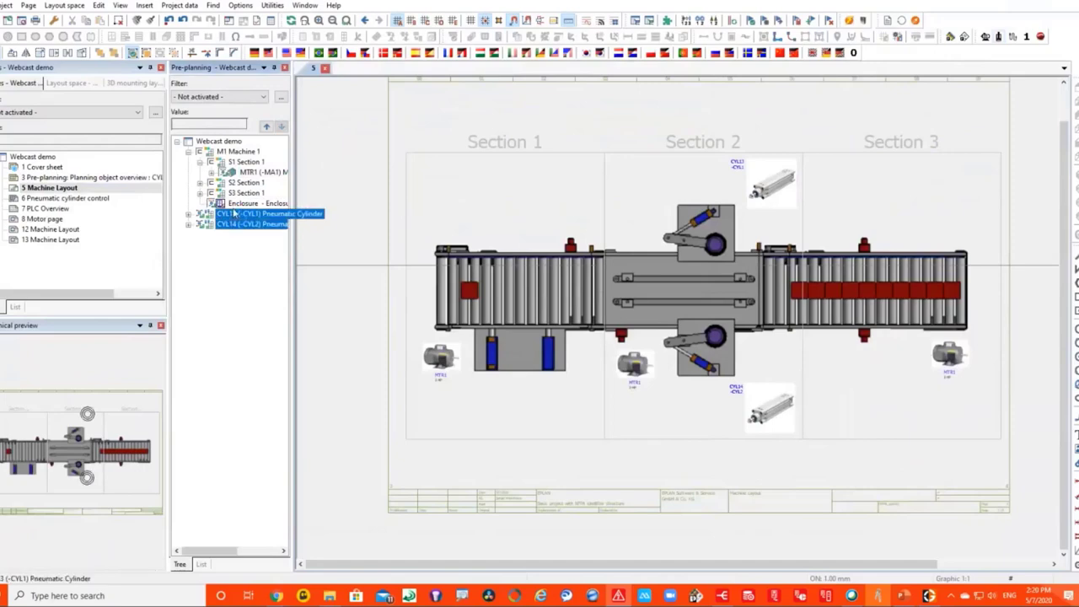
left_click(241, 184, "ctrl")
left_click_drag(241, 184, 245, 195)
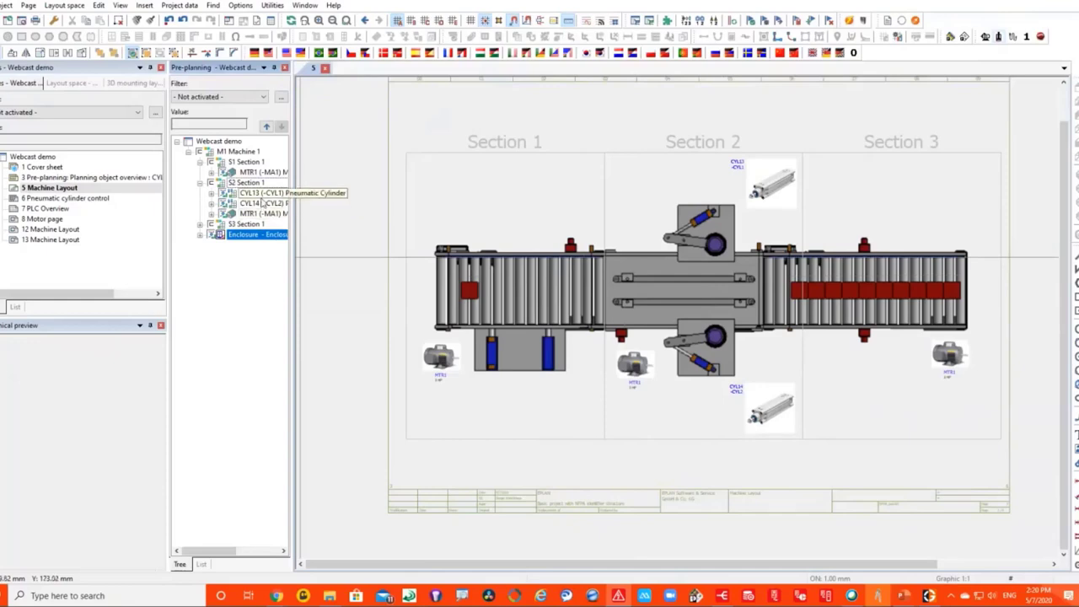
Place the fluid circuits of CYL13 and CYL14 on page 6 Pneumatic cylinder control, with their valve blocks adjoining side by side.
left_click(66, 198)
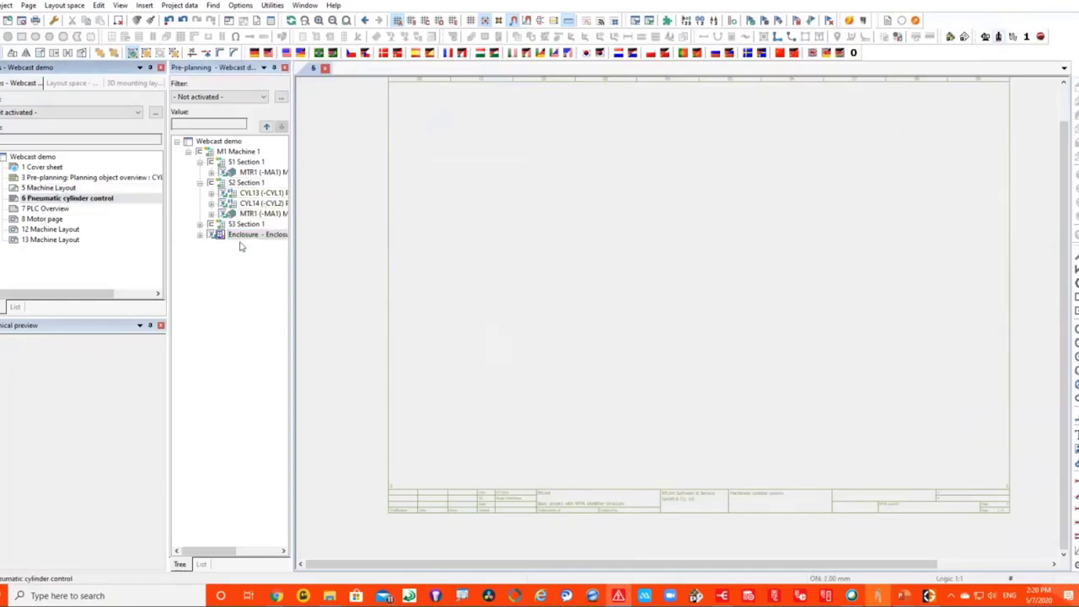
scroll(557, 232, "down", 2)
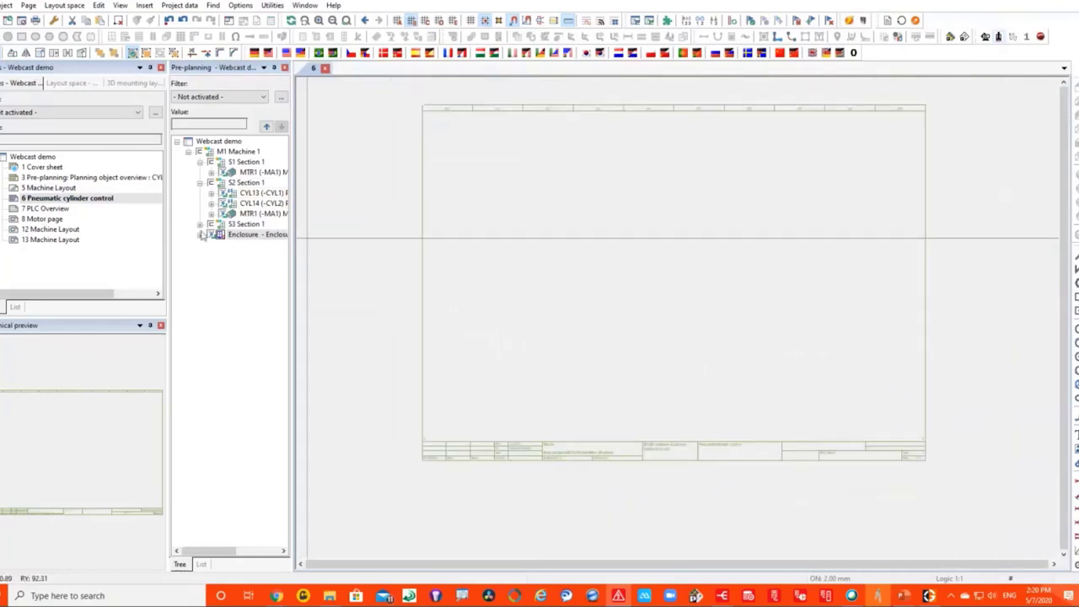
left_click(257, 194)
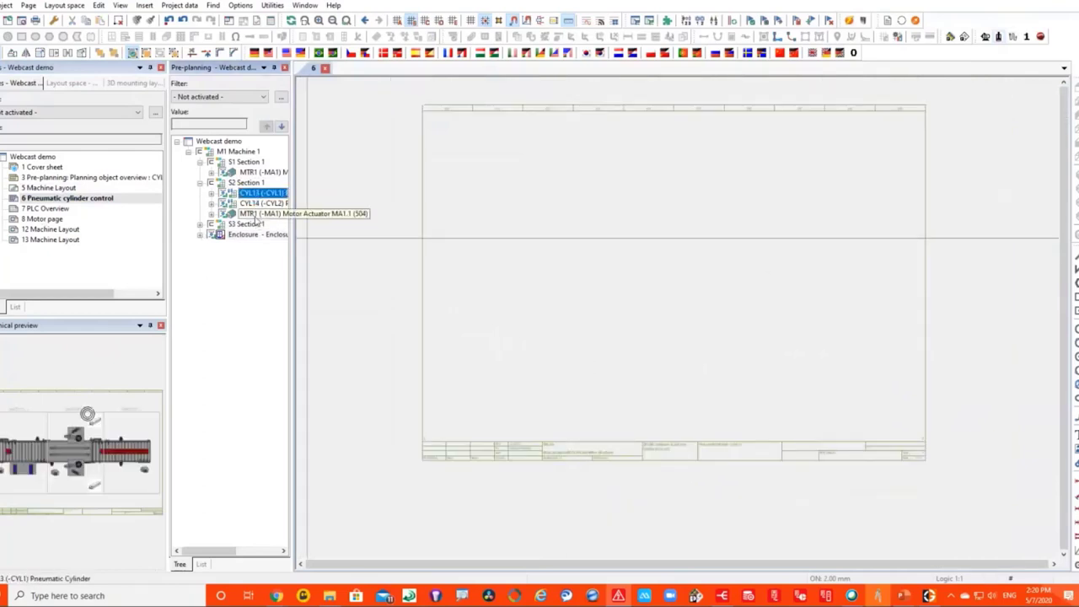
left_click(257, 203, "ctrl")
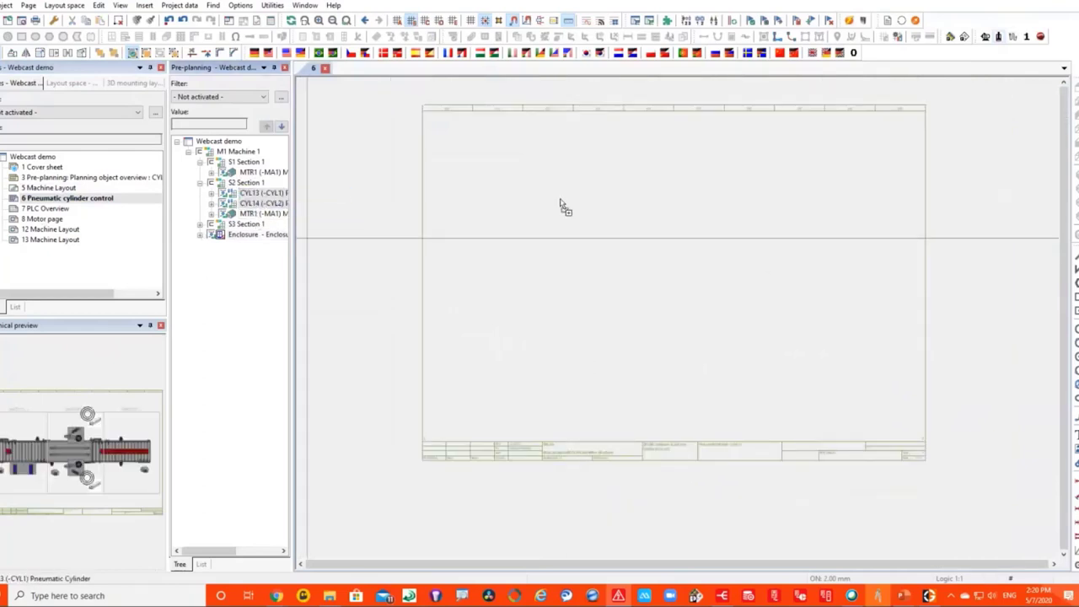
left_click_drag(561, 205, 554, 210)
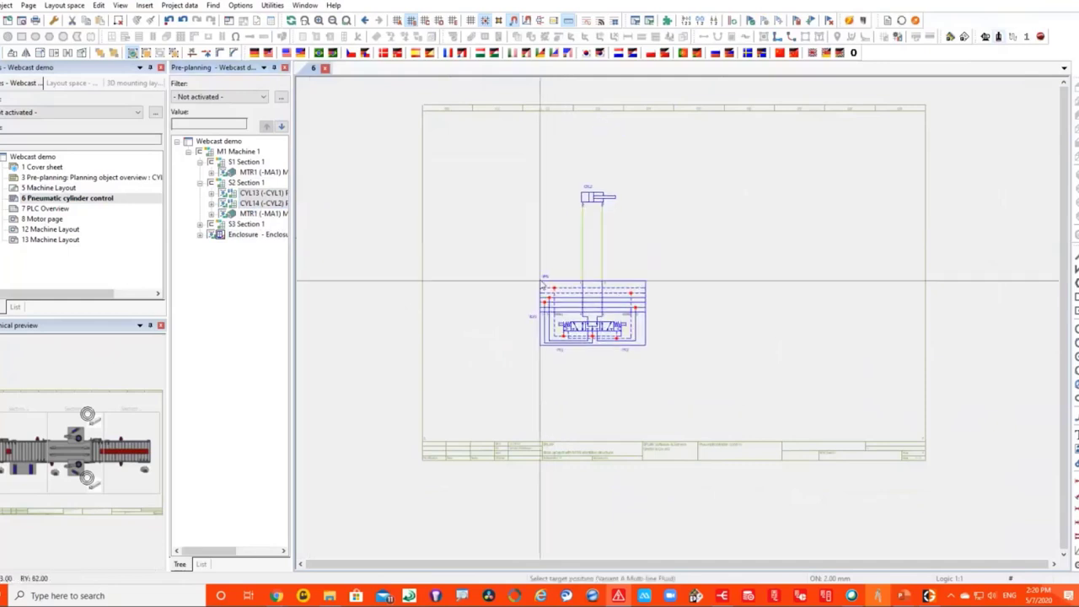
left_click(540, 281)
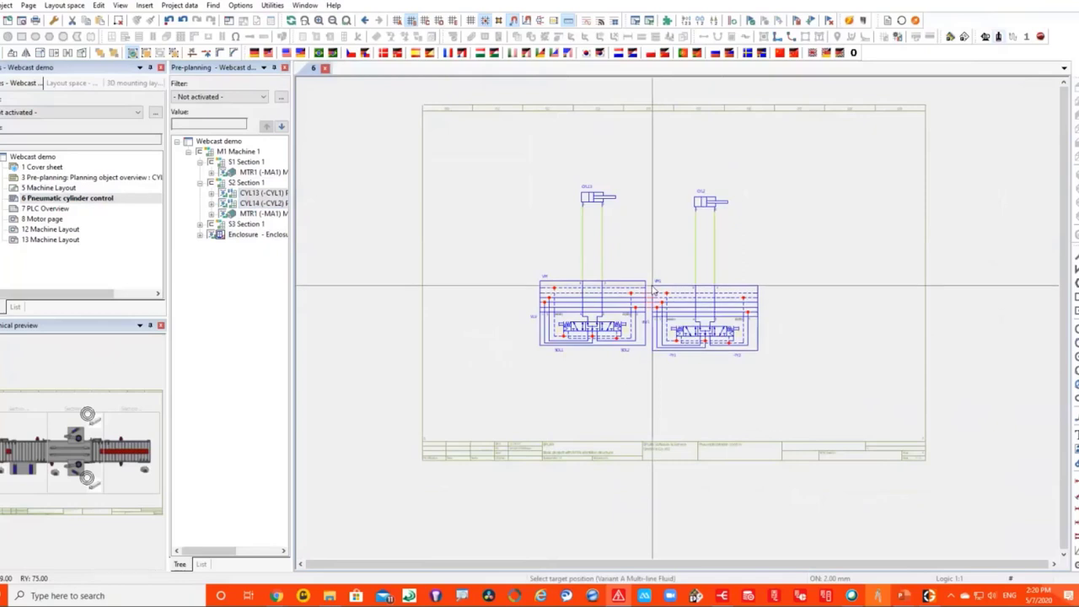
left_click(647, 281)
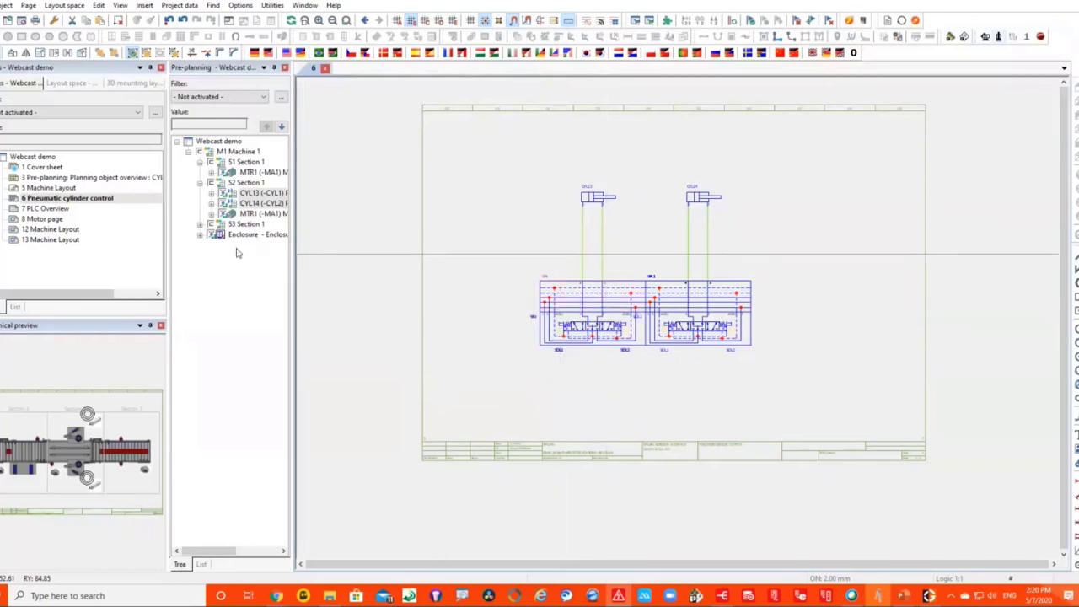
Place the MTR1 motor circuits of S1 and S2 on page 12 Machine Layout, one in each half of the page.
left_click(44, 230)
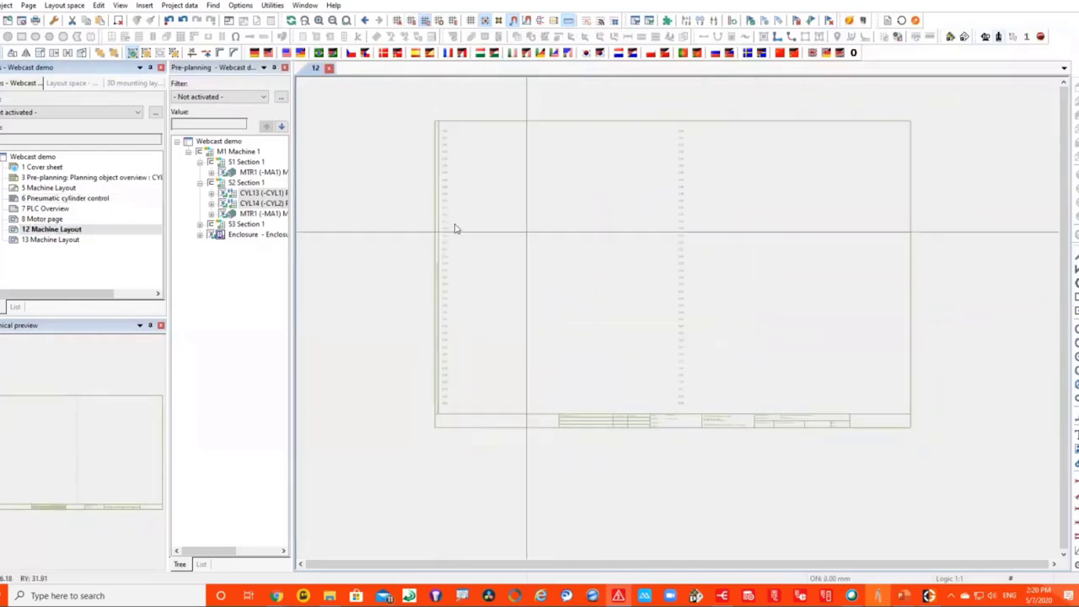
left_click(251, 173)
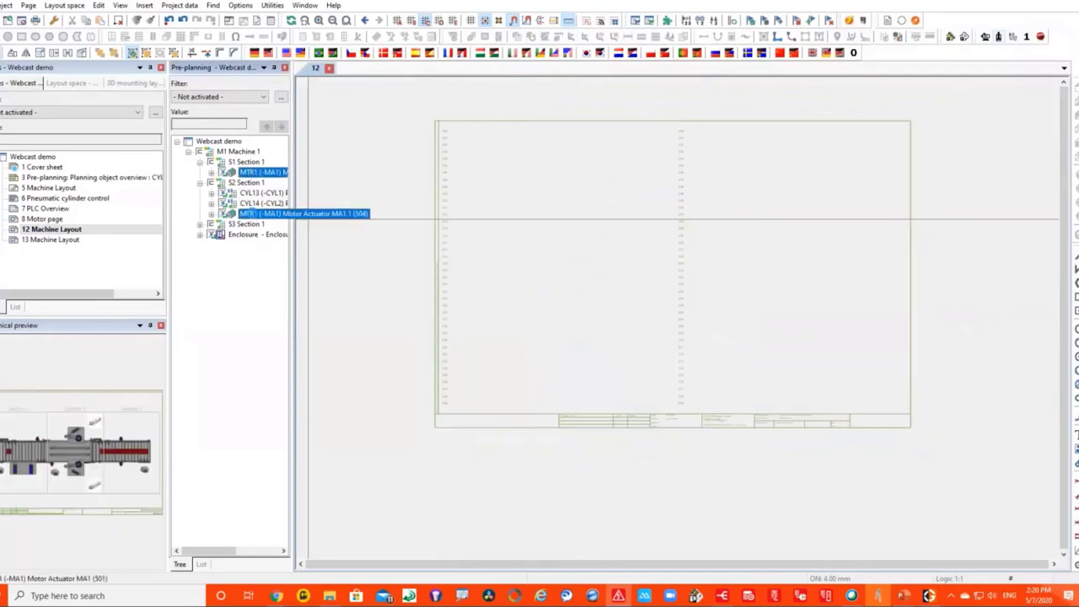
left_click_drag(251, 173, 458, 150)
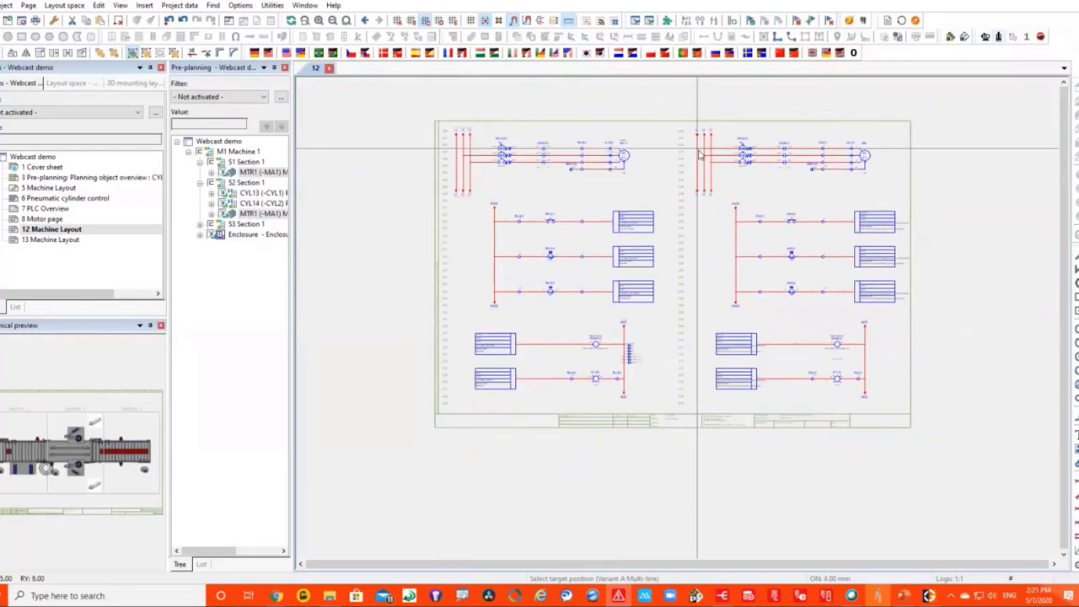
left_click(699, 154)
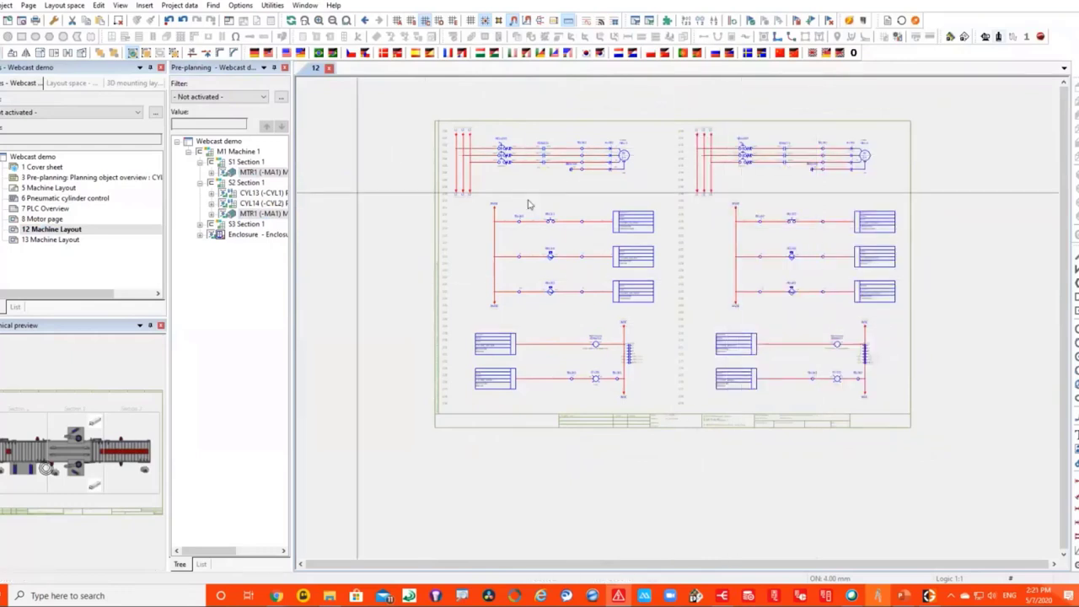
scroll(695, 118, "up", 1)
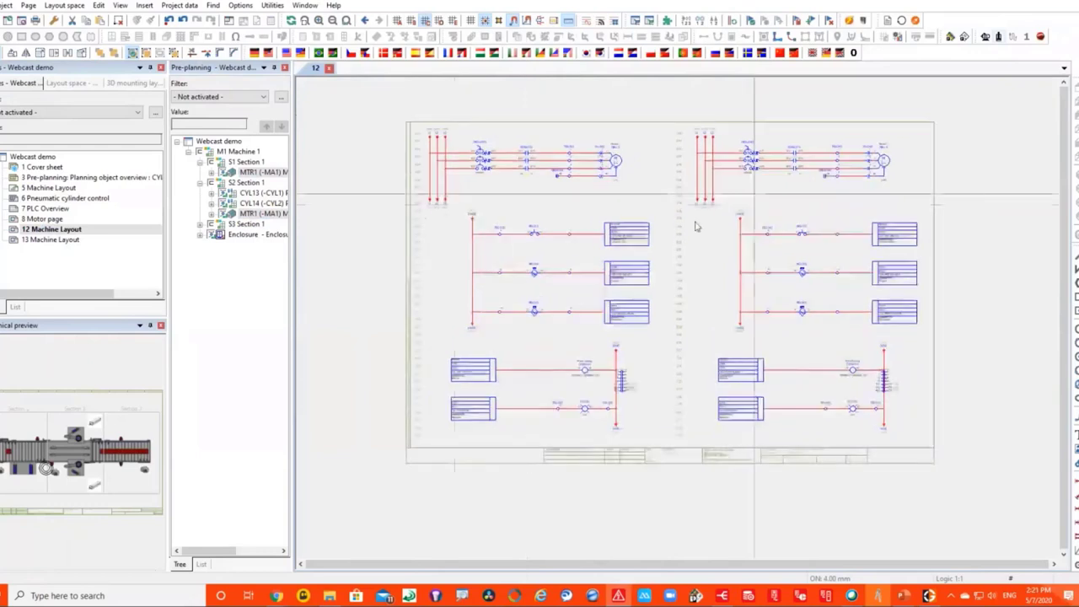
On page 13 Machine Layout, place the S3 motor circuit in the first column and the CYL13 and CYL14 circuits stacked in the second.
double_click(59, 240)
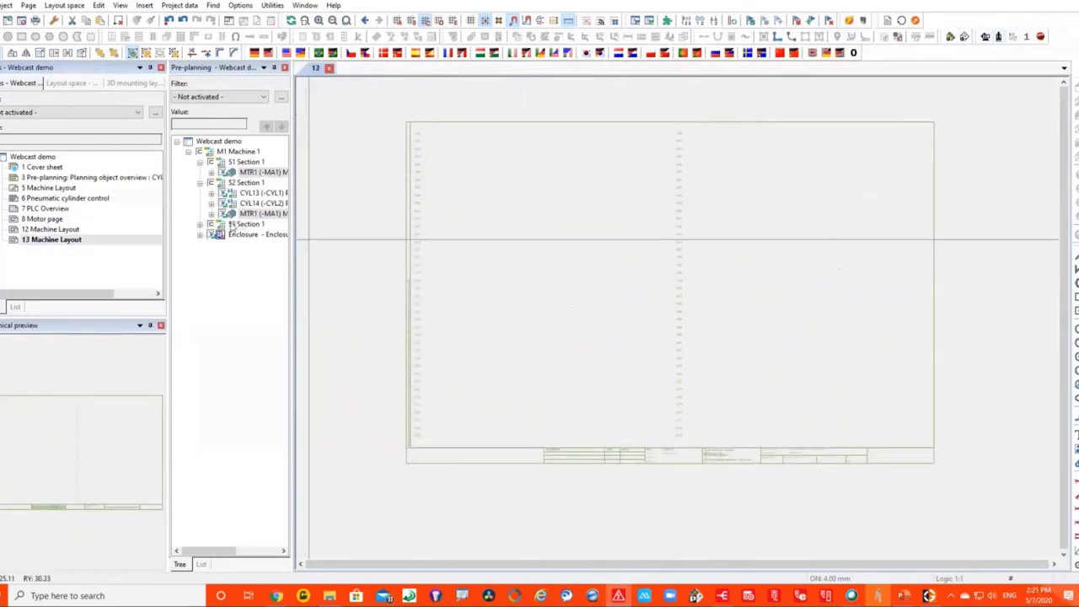
mouse_move(239, 230)
left_mouse_down()
mouse_move(498, 231)
mouse_move(477, 183)
mouse_move(363, 233)
mouse_move(240, 238)
mouse_move(482, 229)
mouse_move(460, 167)
mouse_move(433, 153)
left_mouse_up()
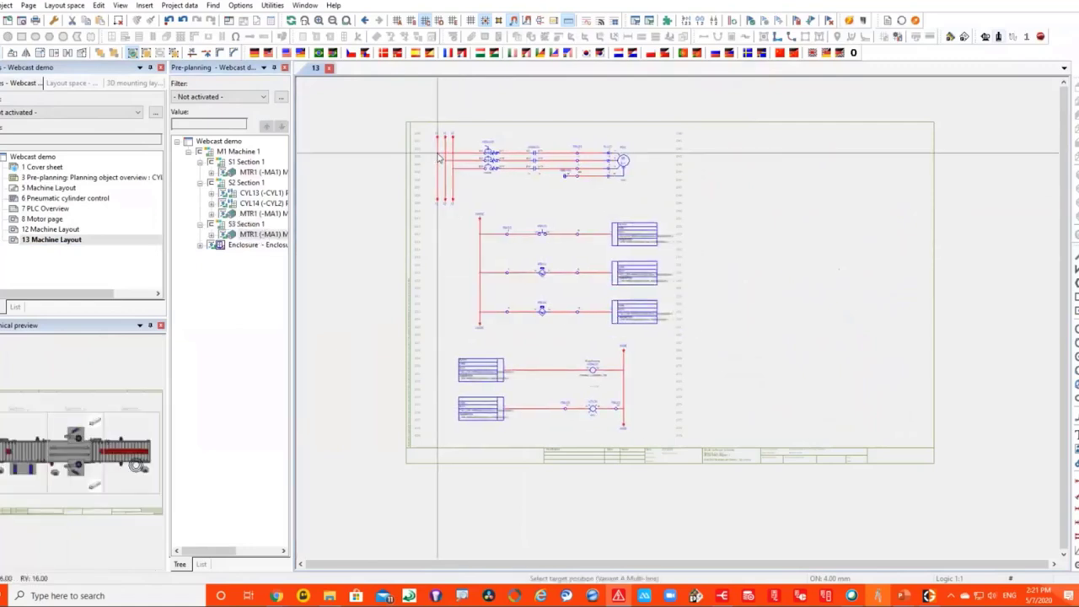
left_click(253, 195)
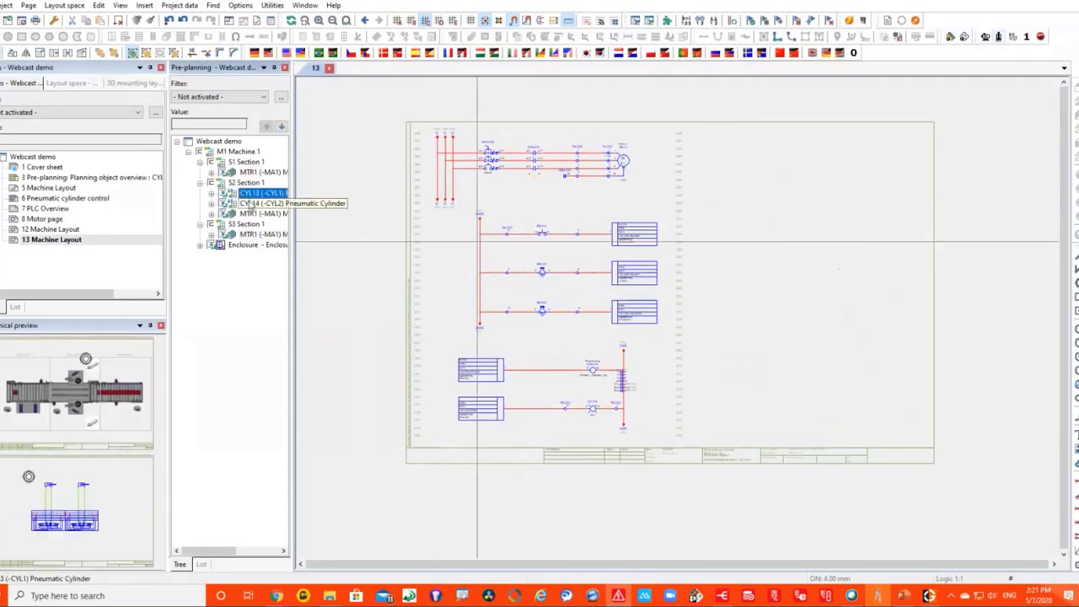
left_click(249, 204, "ctrl")
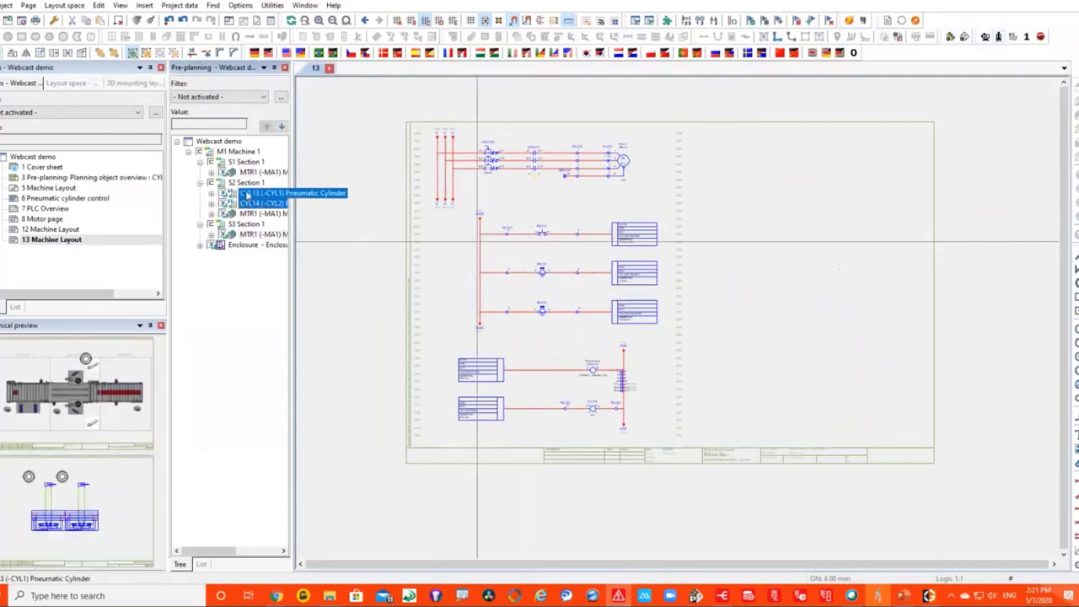
left_click_drag(247, 194, 732, 152)
left_click(732, 153)
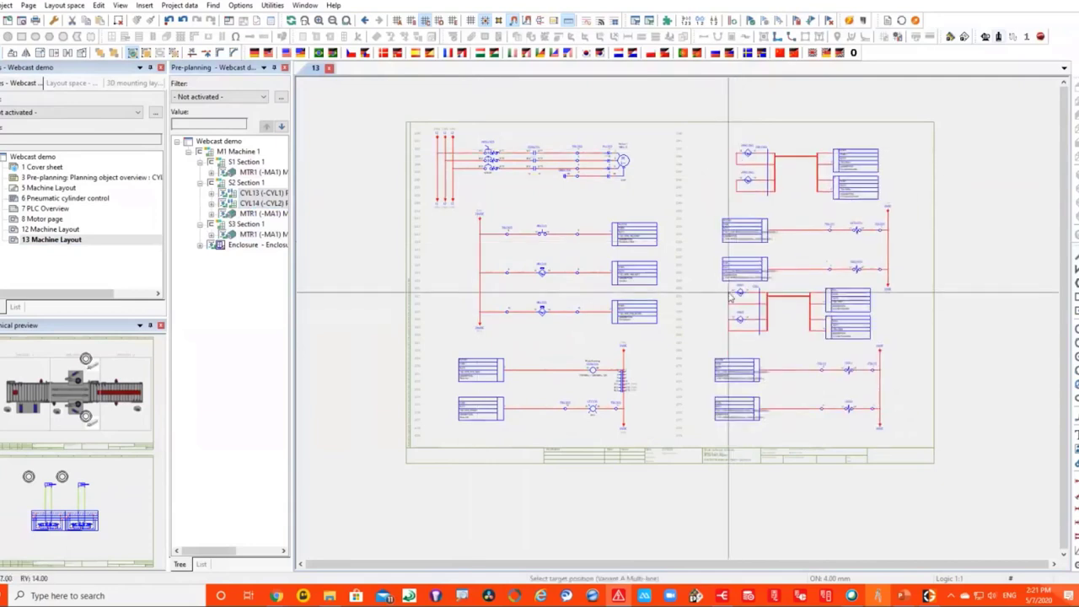
left_click(730, 292)
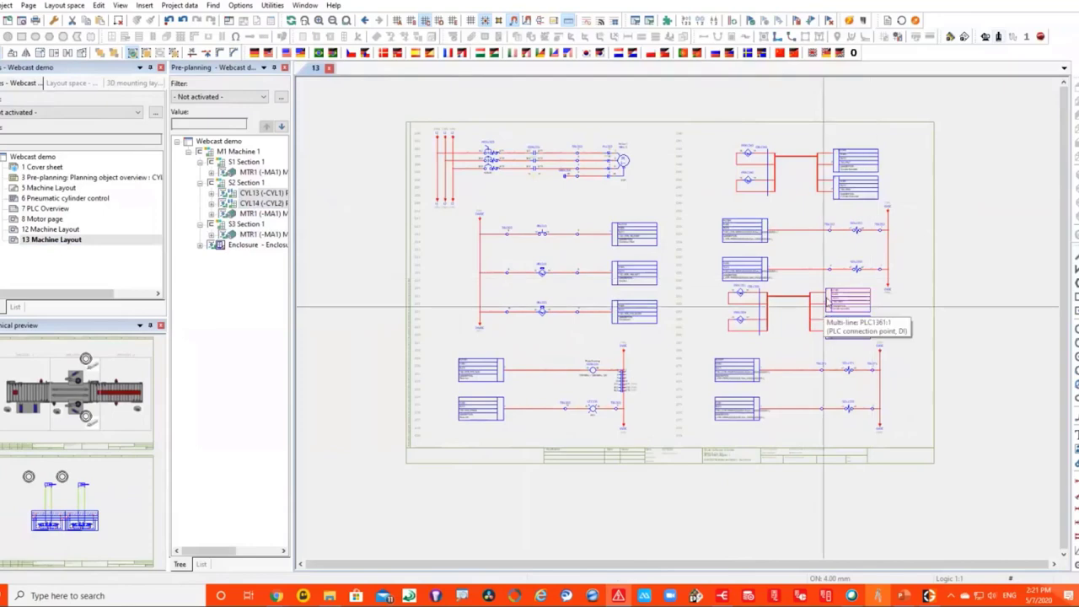
Replace the Pre-planning navigator with the Devices navigator and synchronize it to the solenoid SOL1353 on the schematic.
scroll(866, 291, "up", 4)
scroll(853, 173, "up", 2)
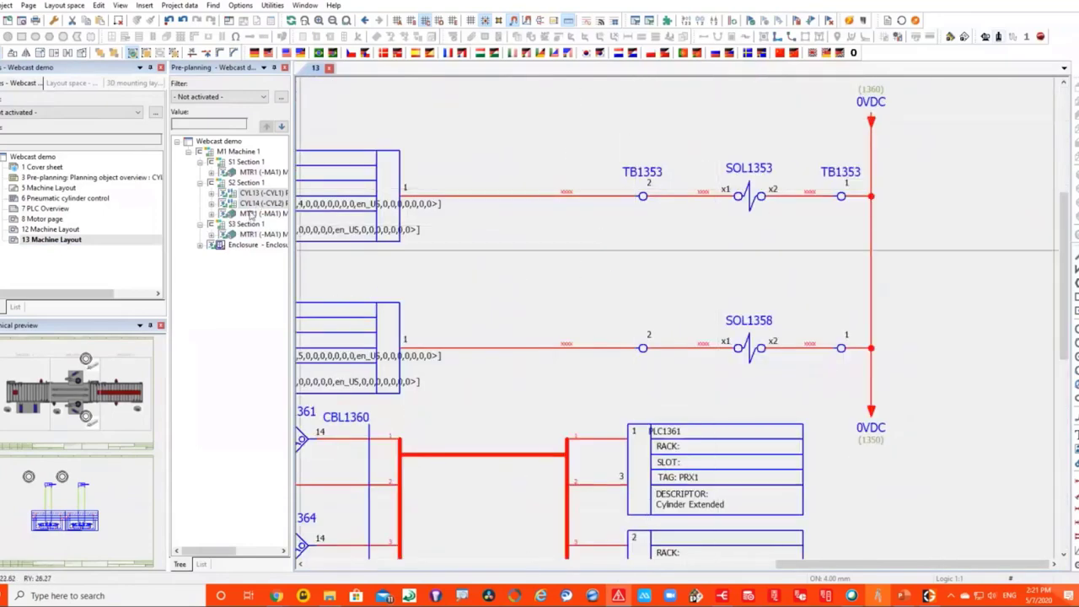
left_click(285, 67)
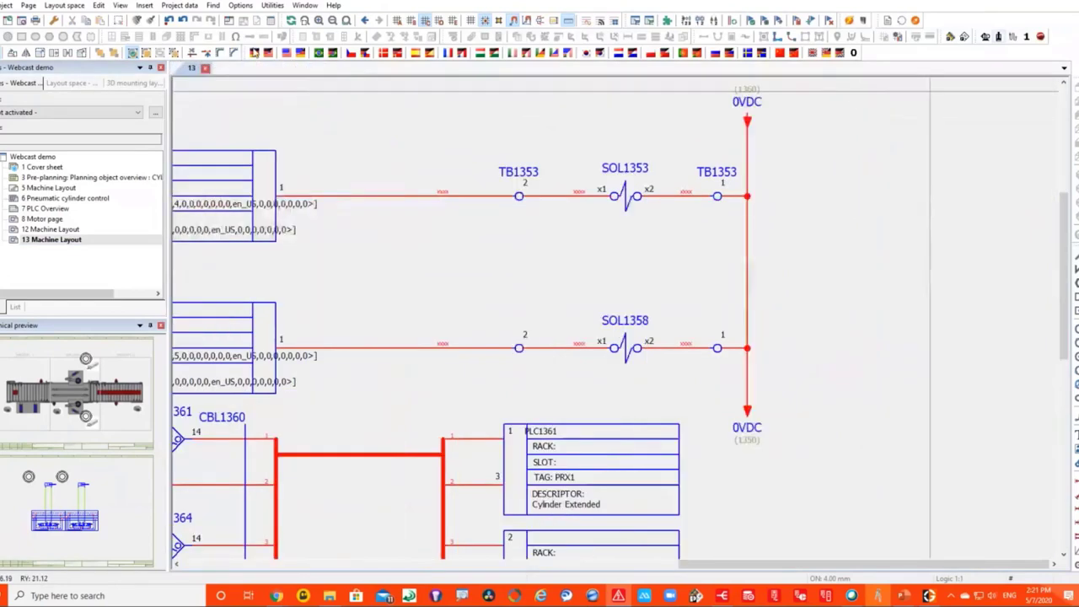
left_click(180, 5)
mouse_move(237, 87)
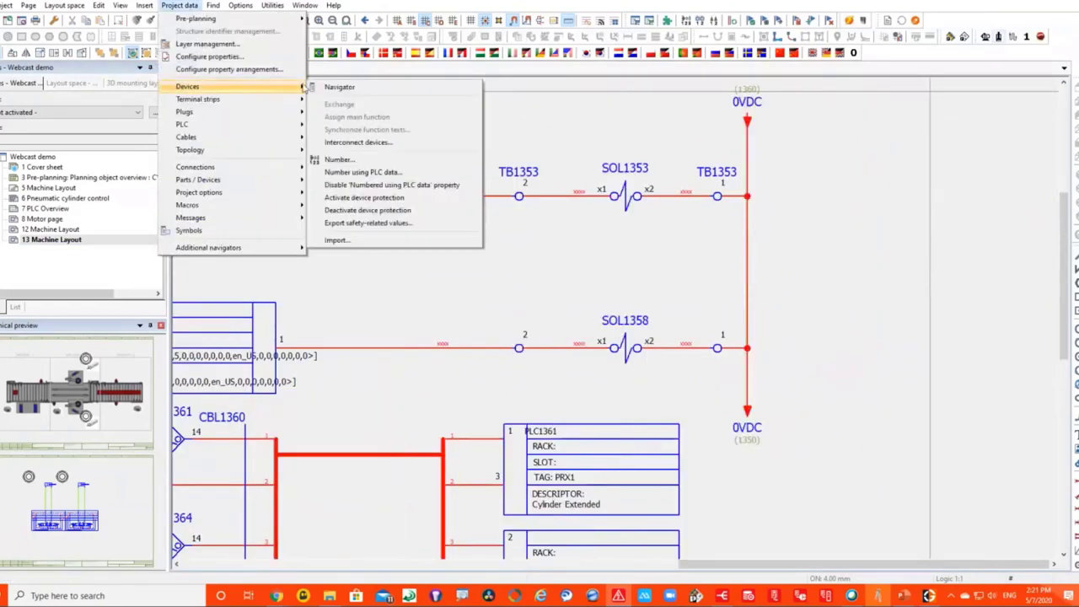
left_click(333, 85)
right_click(756, 178)
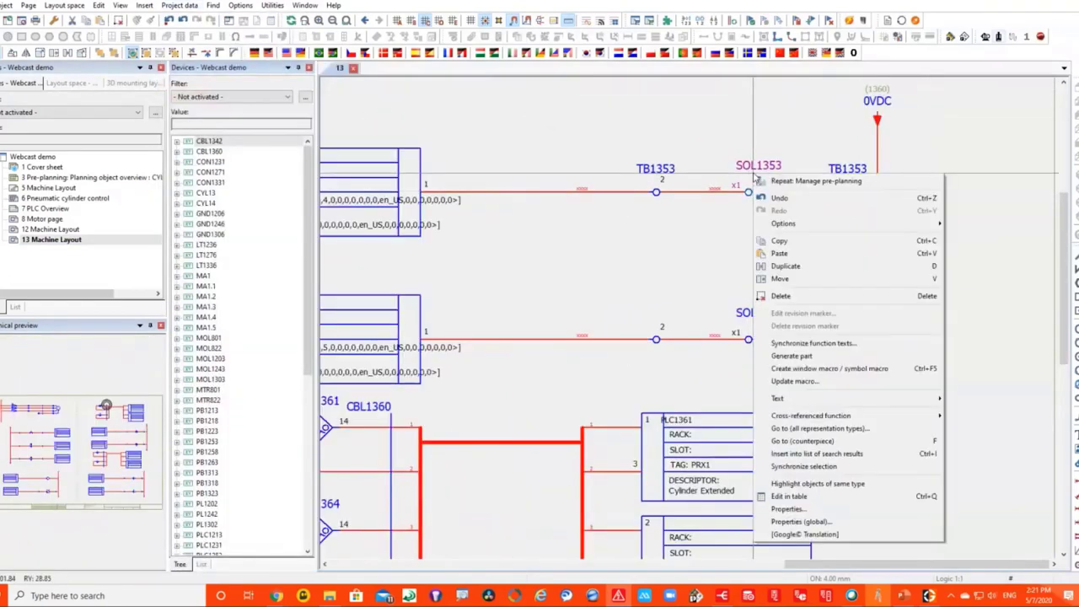
left_click(812, 463)
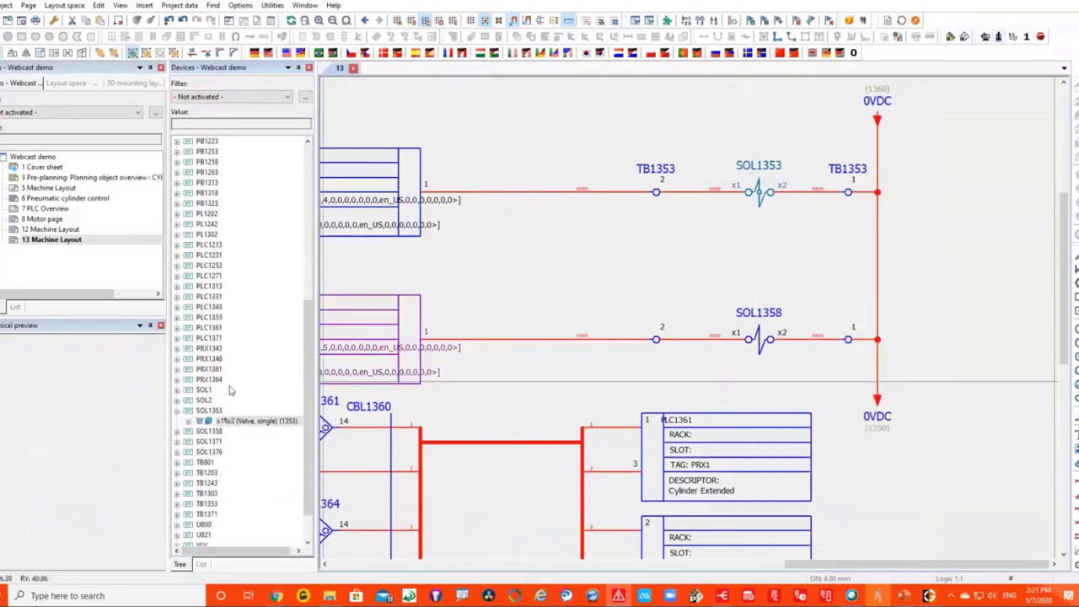
Open page 6 Pneumatic cylinder control and examine the solenoid designations on both valve blocks.
left_click(54, 199)
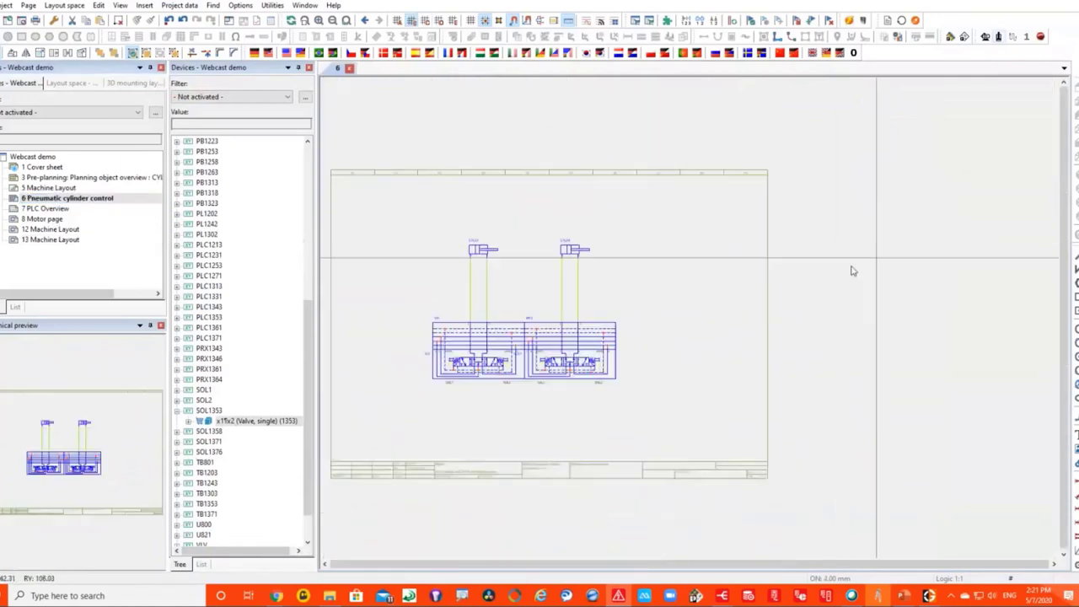
scroll(540, 278, "up", 5)
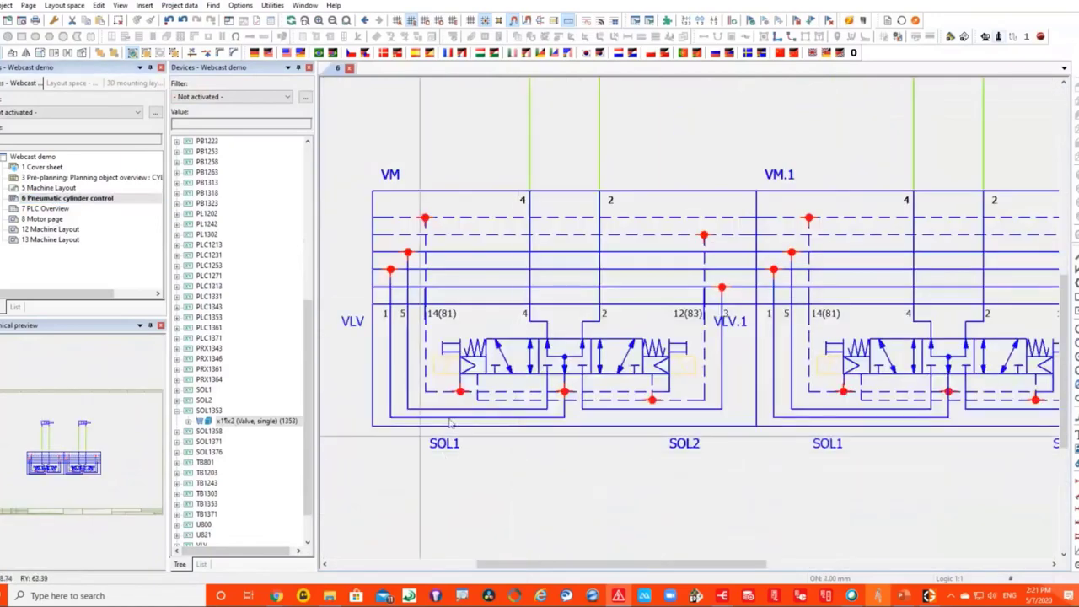
scroll(742, 274, "down", 3)
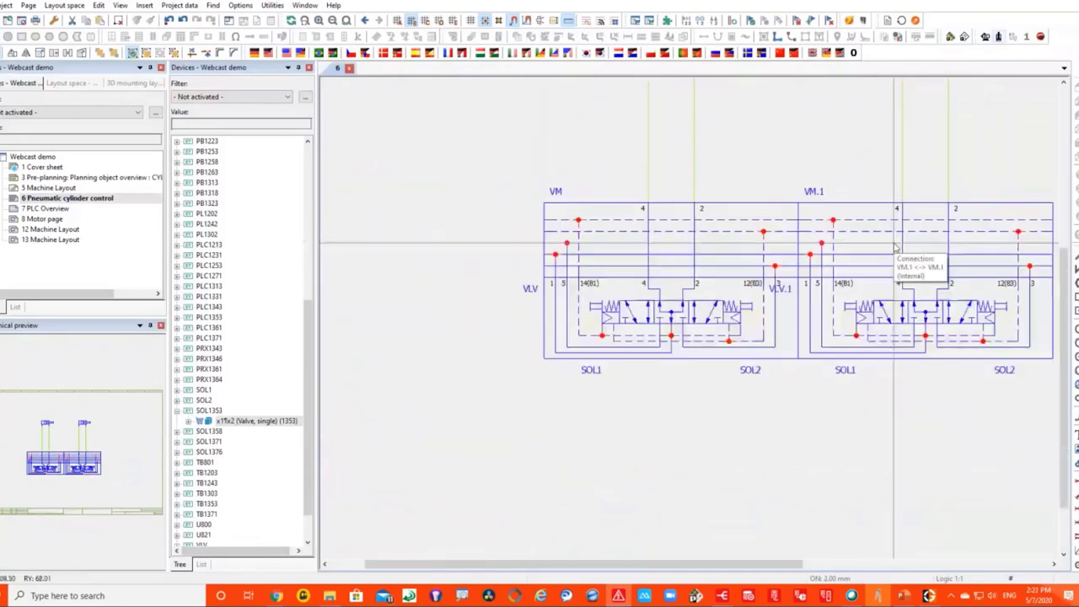
Place the device SOL1353 from the Devices navigator onto the SOL1 coil of the valve VLV on the pneumatic page.
scroll(641, 371, "up", 5)
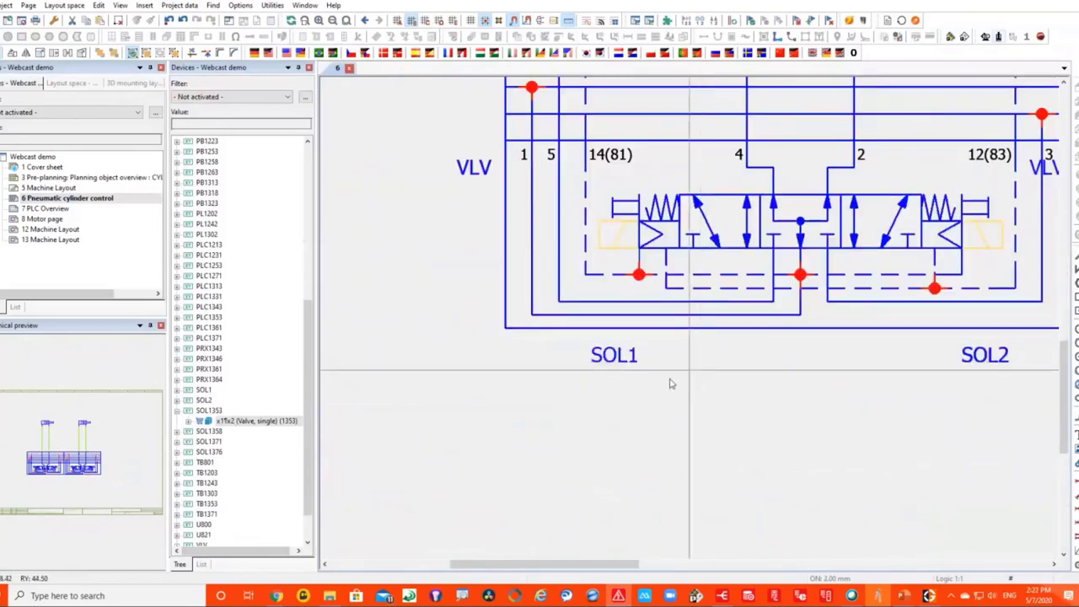
right_click(217, 411)
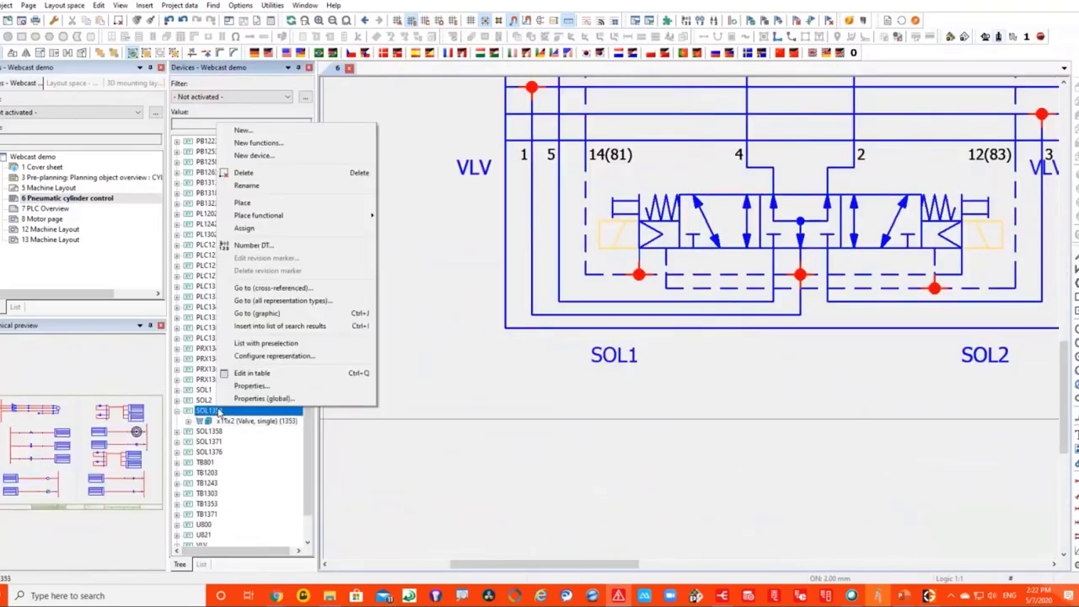
left_click(261, 202)
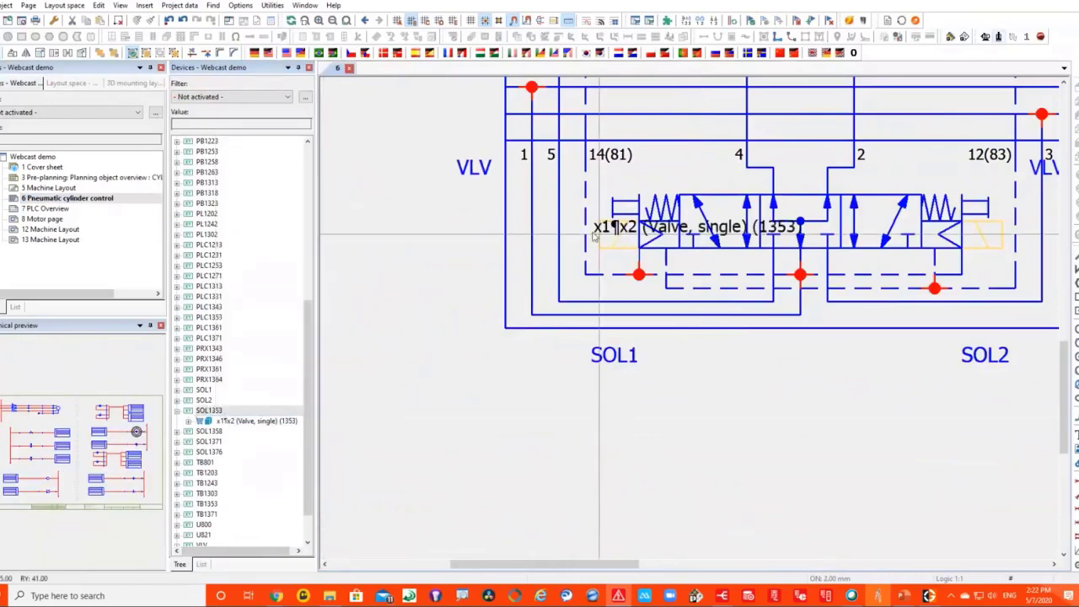
left_click(619, 247)
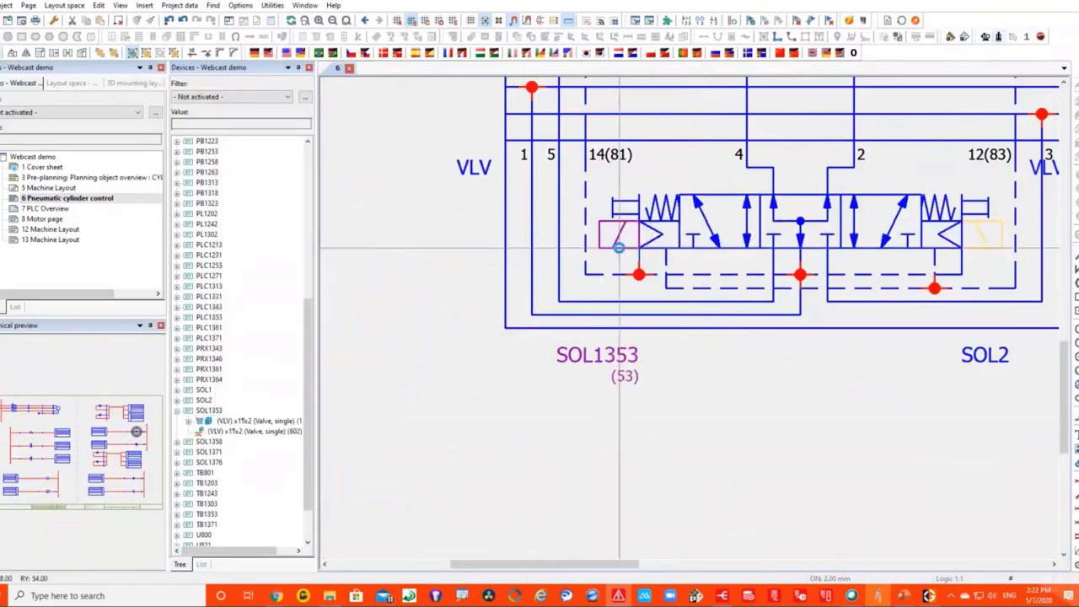
Go to the counterpiece of SOL1353 on page 13, examine the surrounding PLC connection boxes, and close the Devices navigator.
right_click(615, 345)
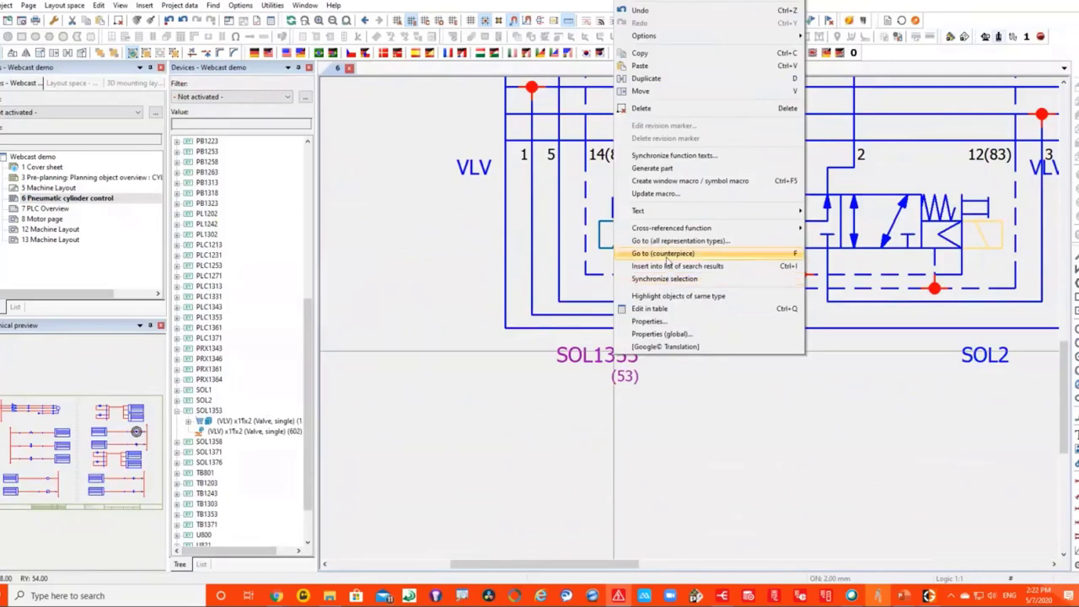
left_click(666, 255)
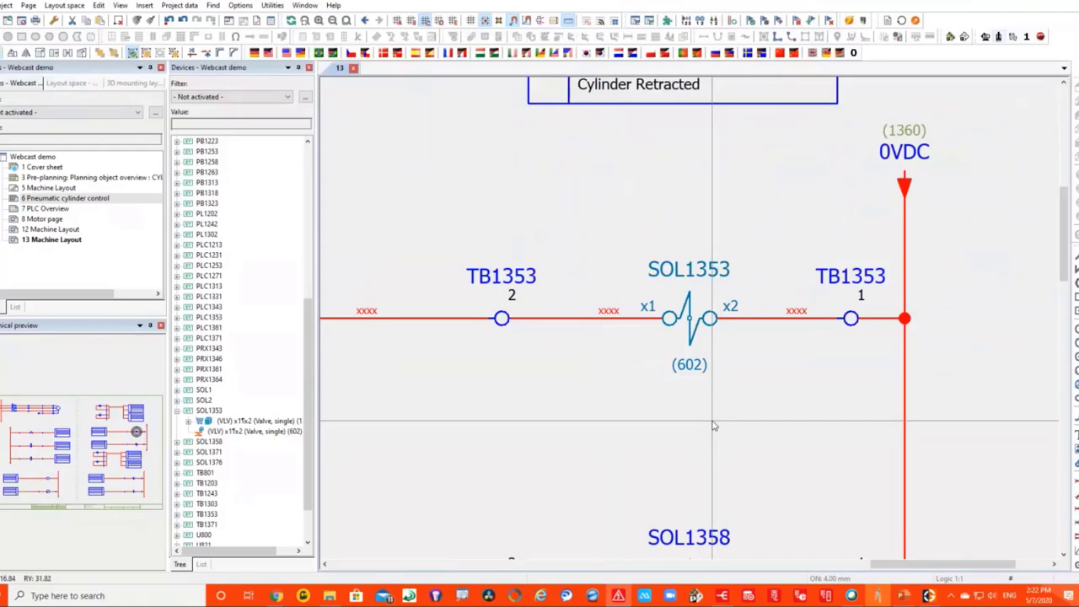
scroll(713, 426, "down", 3)
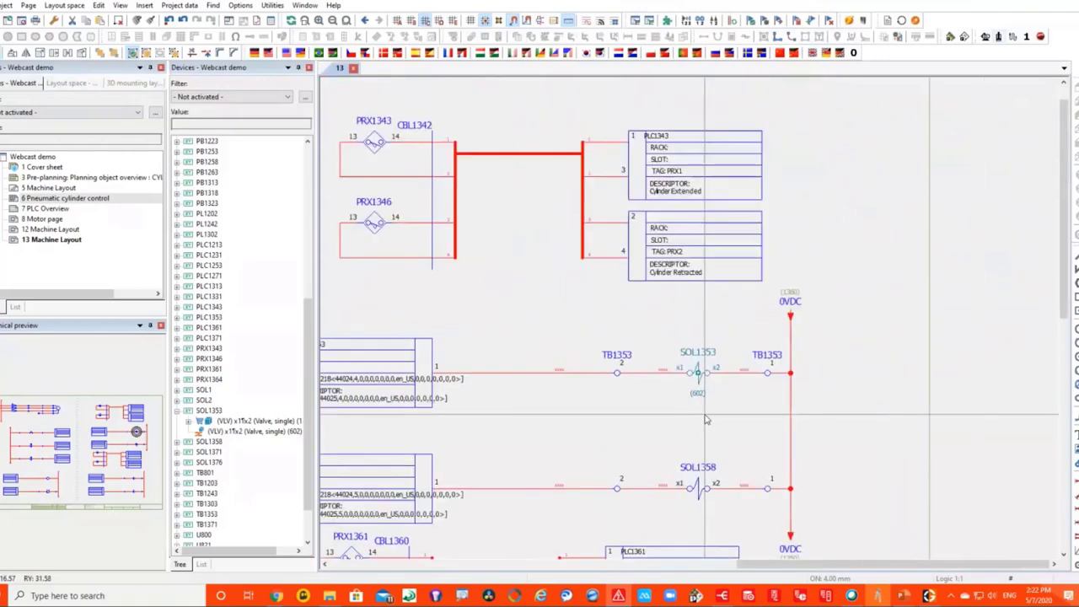
scroll(707, 419, "down", 1)
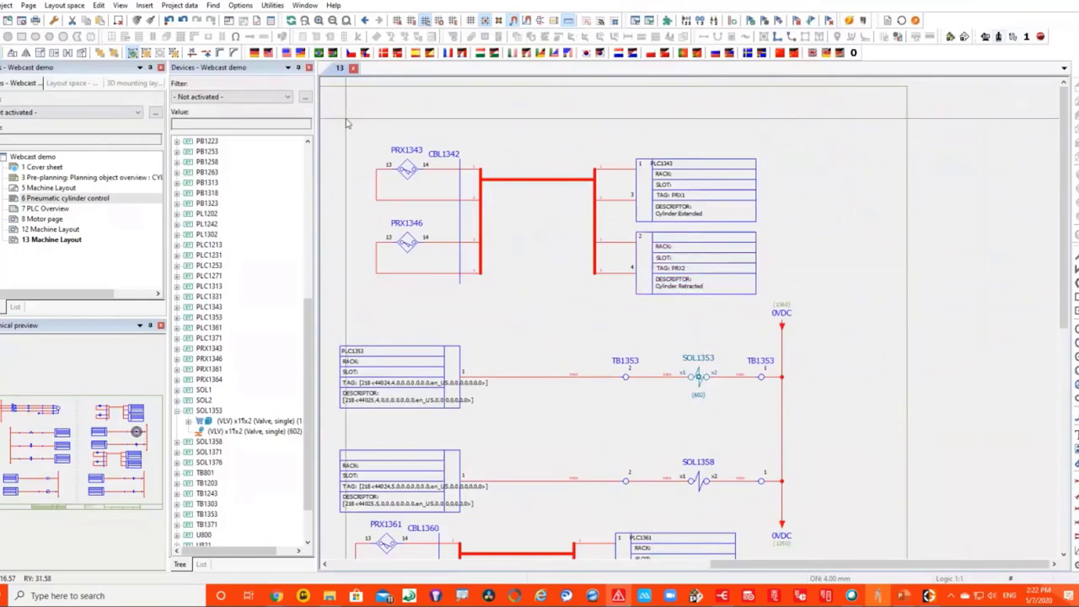
scroll(995, 269, "down", 2)
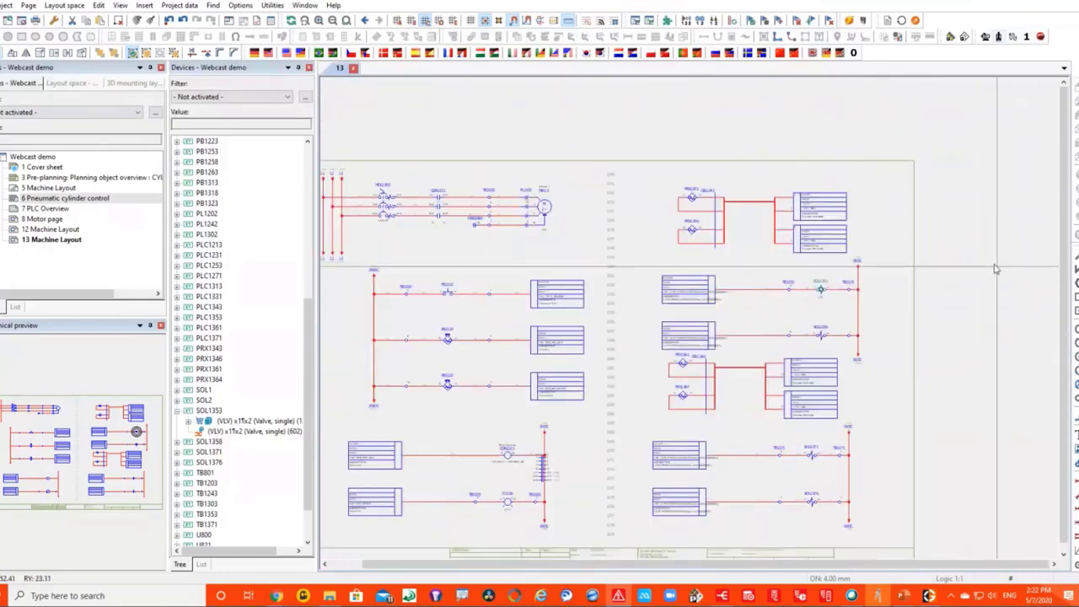
scroll(588, 325, "up", 3)
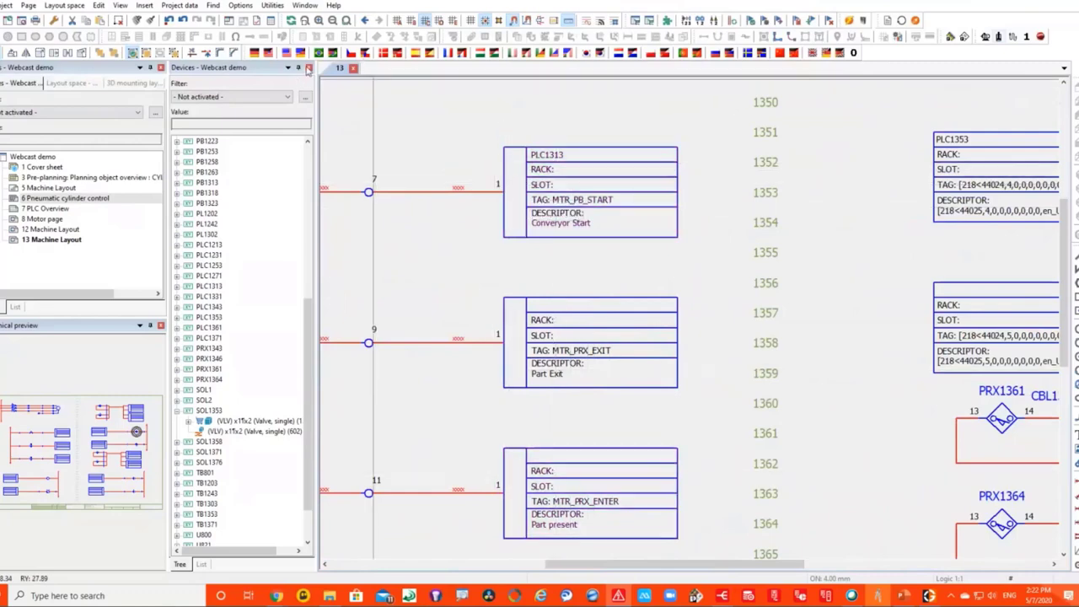
left_click(310, 69)
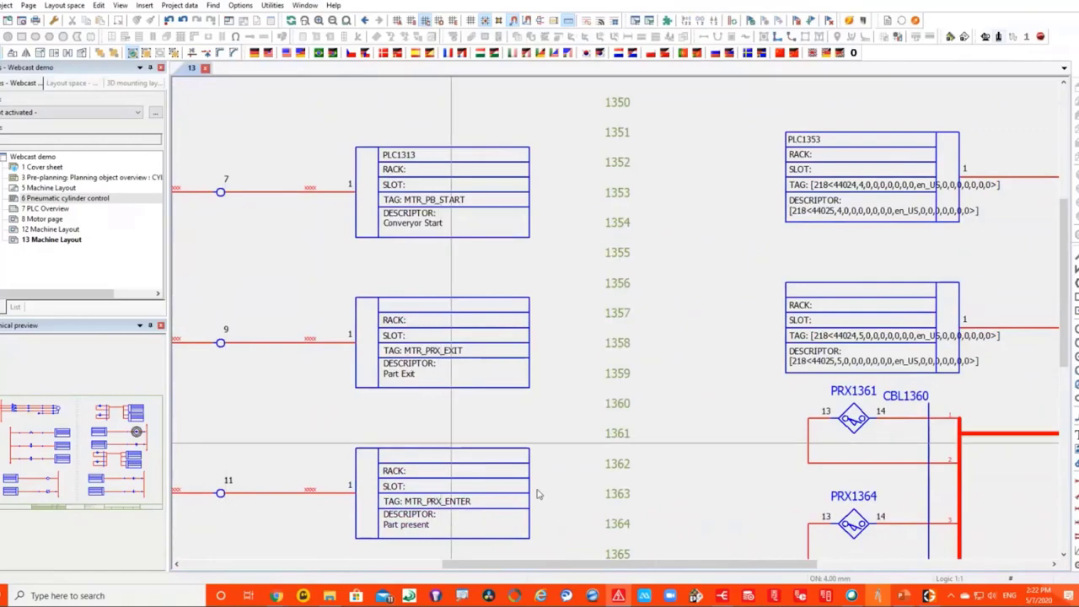
Switch to the EPLAN_rack project in Studio 5000 Architect and create a hardware diagram named Hardware Diagram 01.
left_click(878, 595)
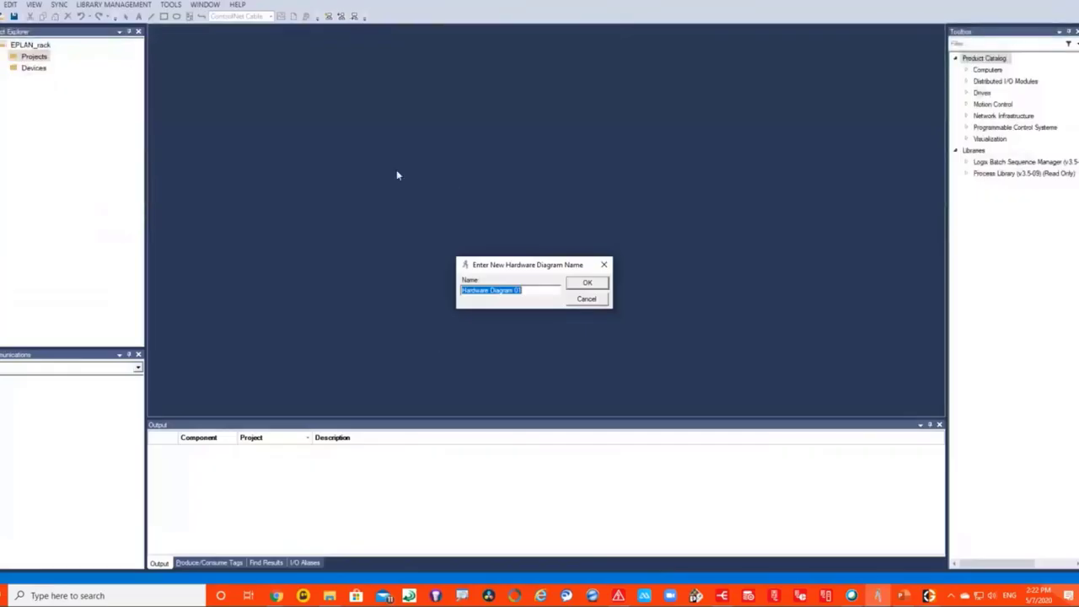
left_click(586, 283)
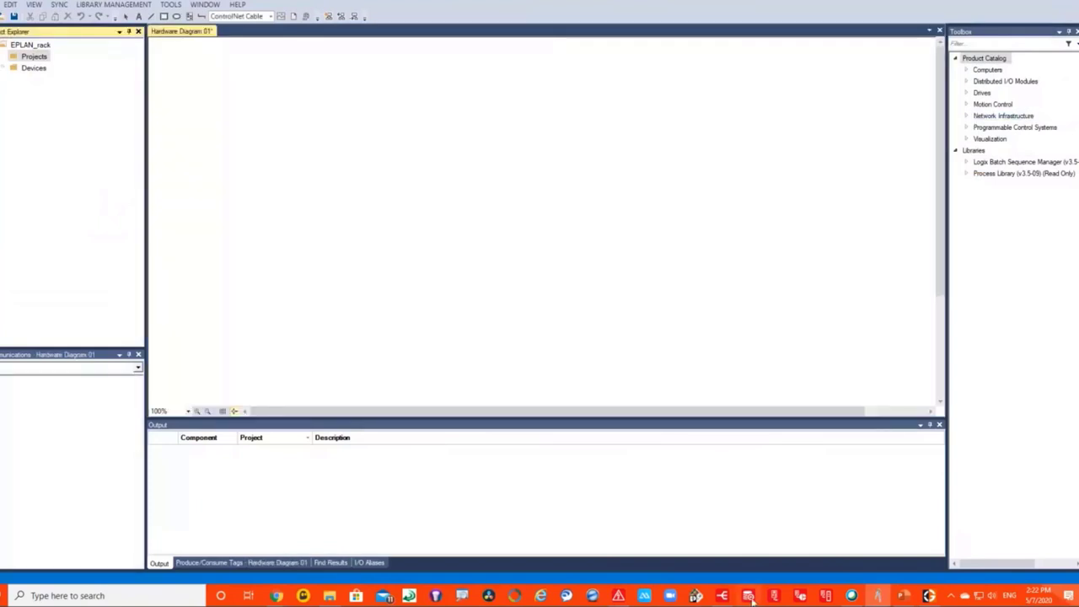
Return to EPLAN and examine the work, price and DO/DI totals in the planning object overview on page 3.
left_click(618, 597)
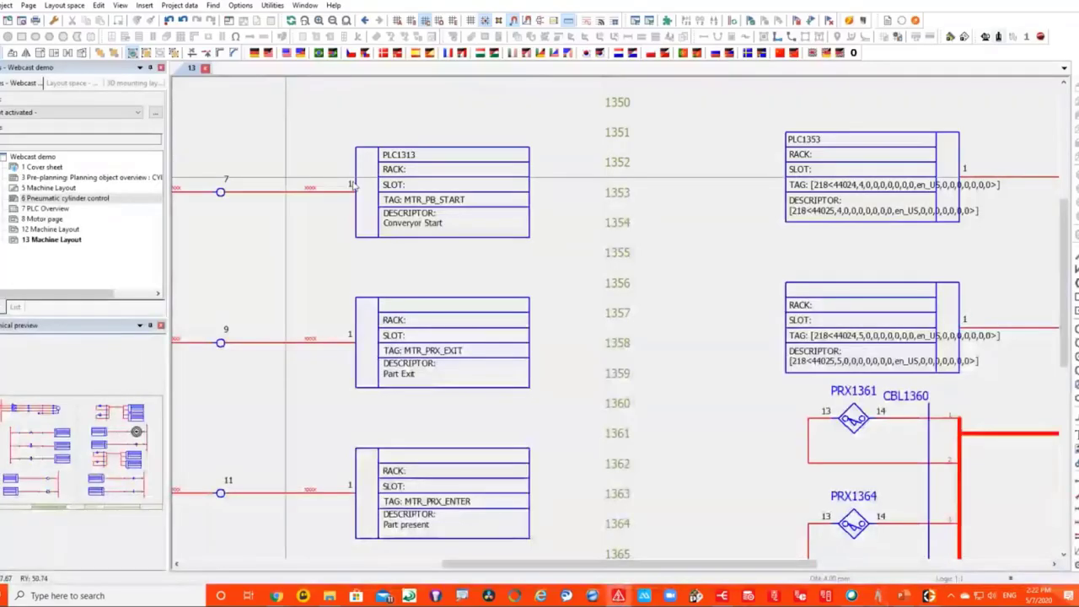
left_click(82, 178)
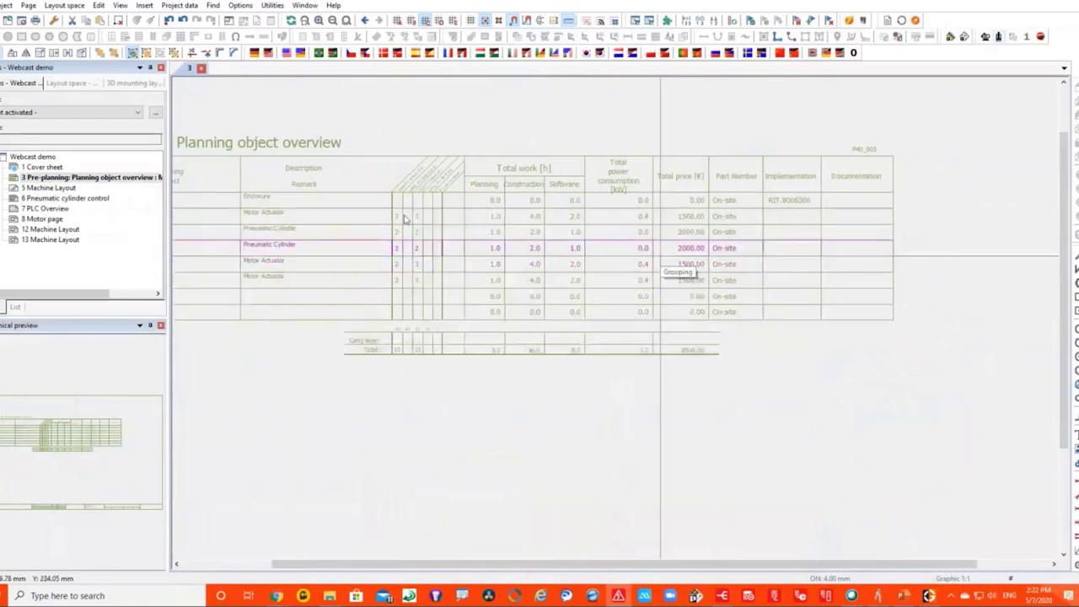
scroll(747, 316, "down", 2)
scroll(349, 304, "up", 1)
scroll(349, 303, "up", 1)
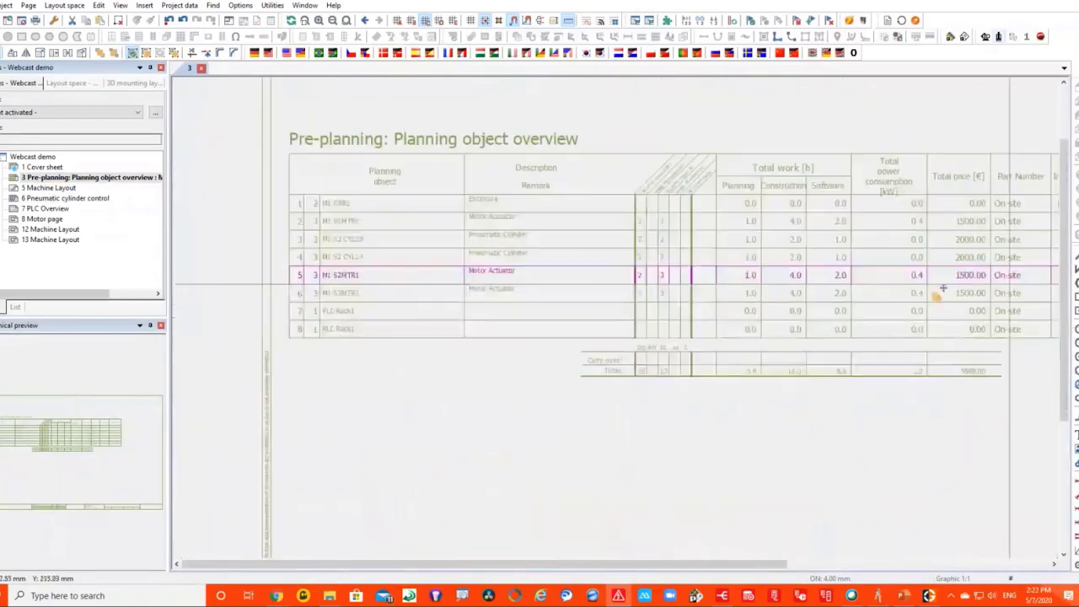
scroll(855, 194, "down", 1)
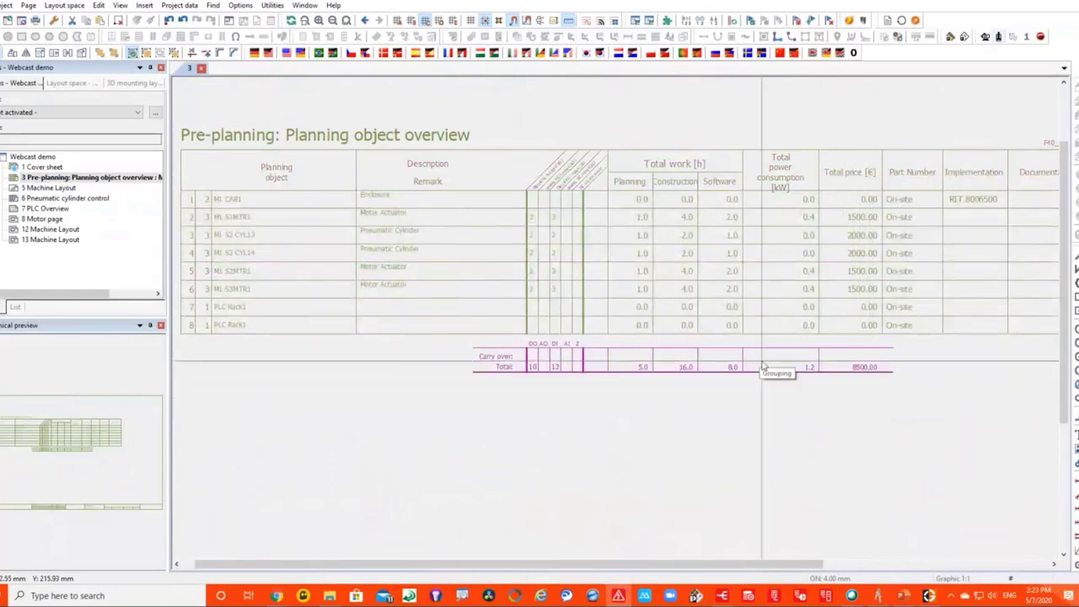
scroll(540, 359, "up", 2)
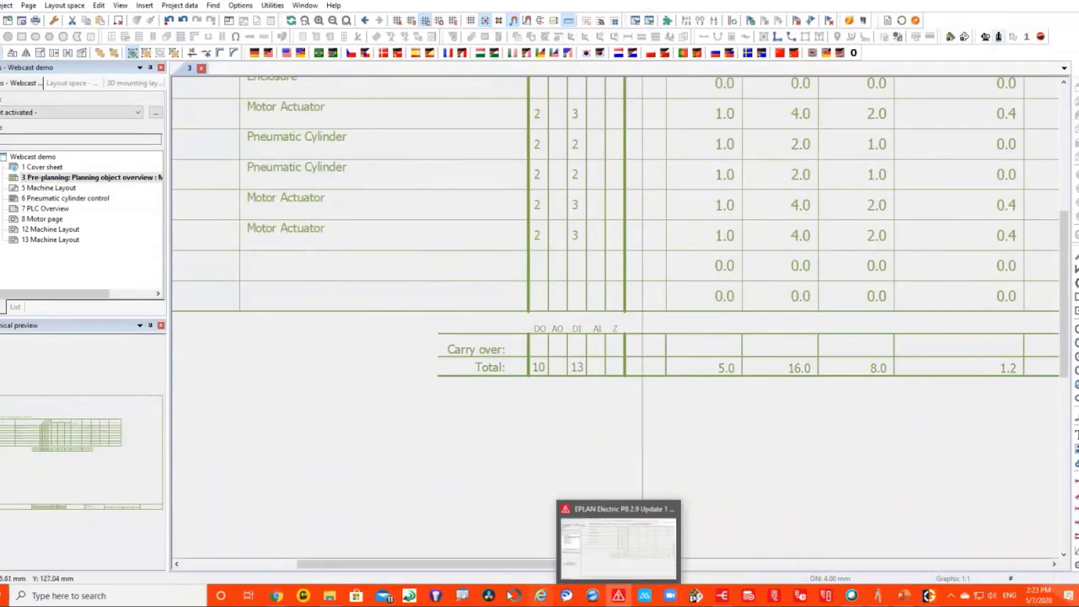
Switch back to Studio 5000 Architect, find the 1756 products, and add a 1756-A4 chassis named Chassis to the hardware diagram.
left_click(878, 596)
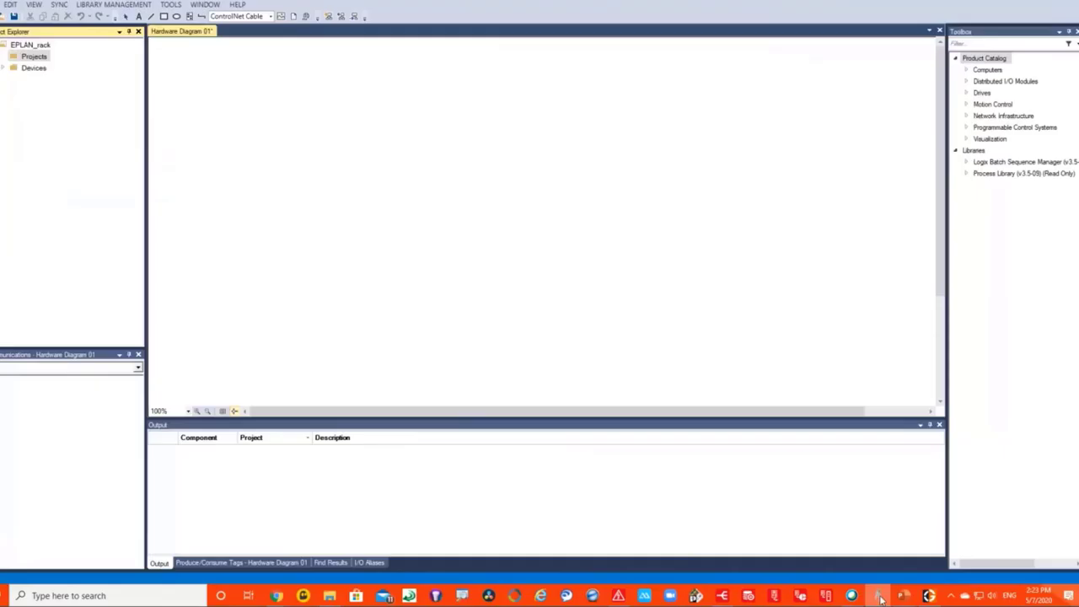
left_click(967, 127)
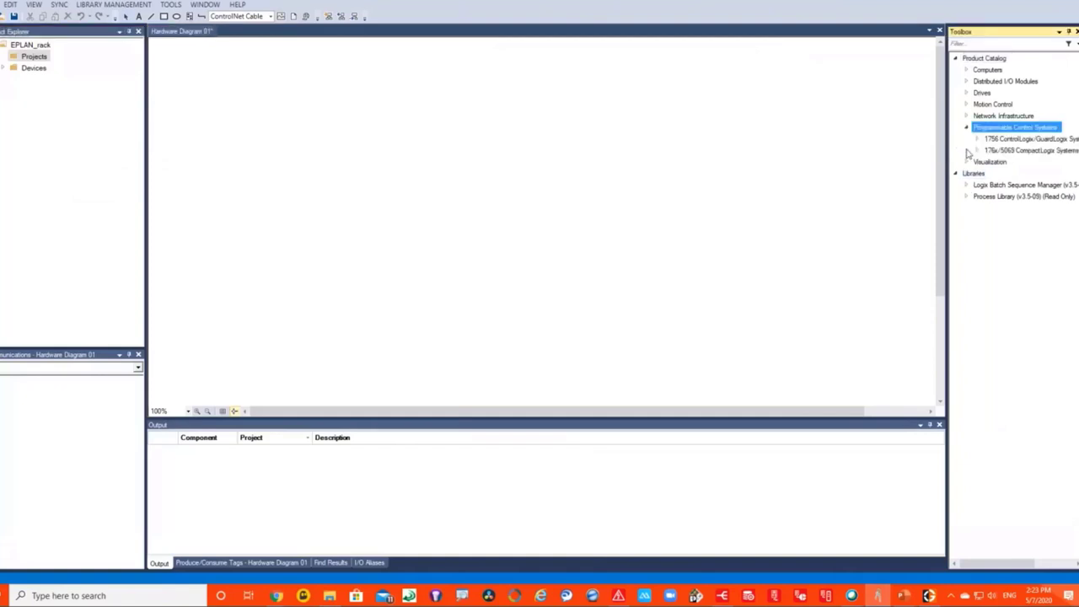
left_click(988, 45)
type("1756")
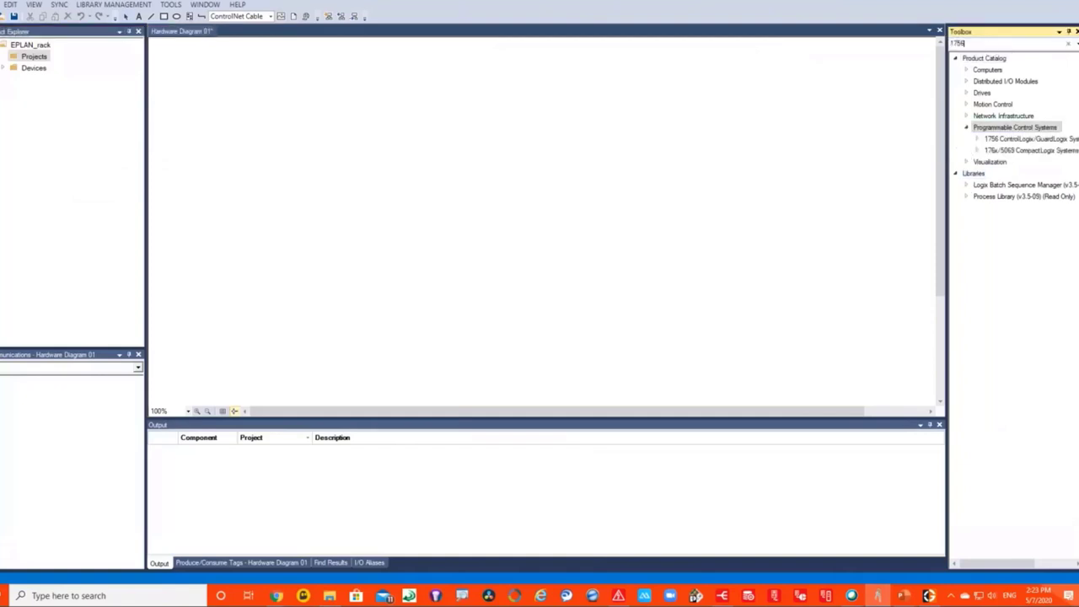
left_click_drag(991, 63, 456, 131)
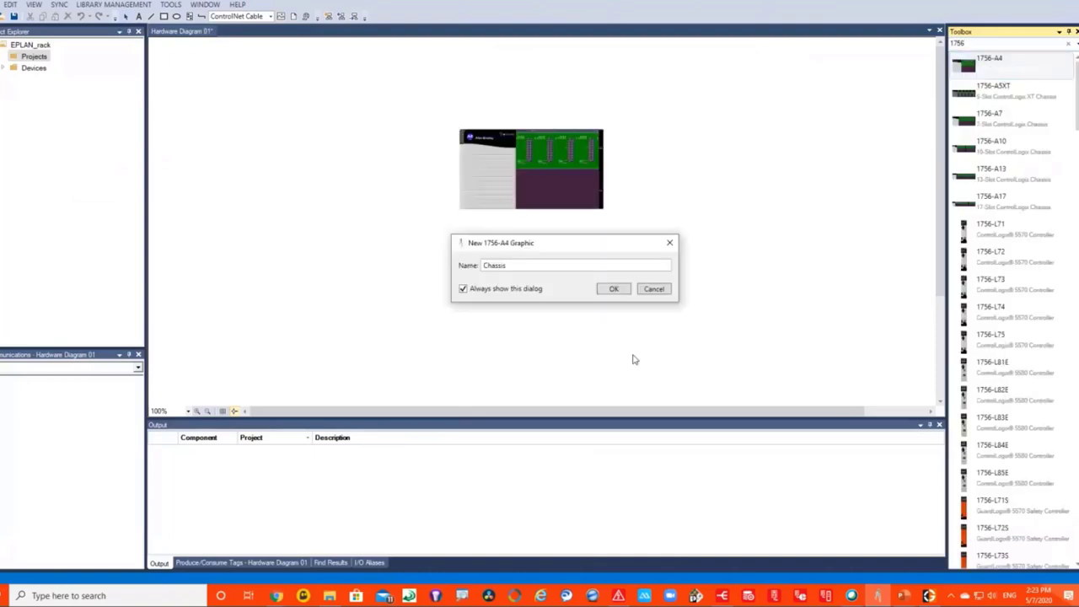
left_click(617, 290)
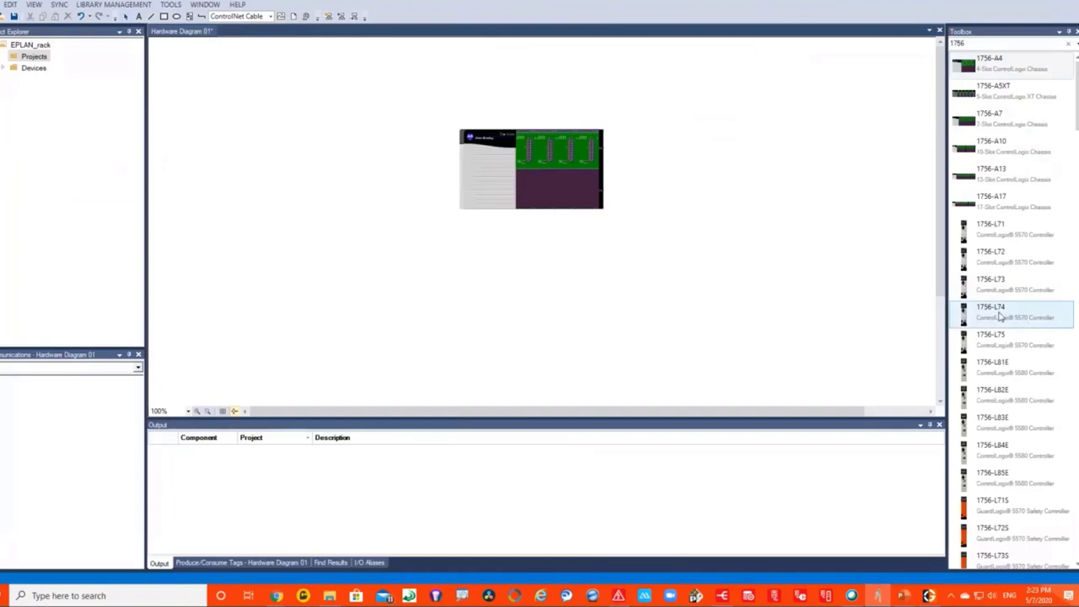
Insert a 1756-L74 controller with firmware version 32 and a 1756-IB16 input module into the first two chassis slots.
left_click_drag(1000, 312, 544, 159)
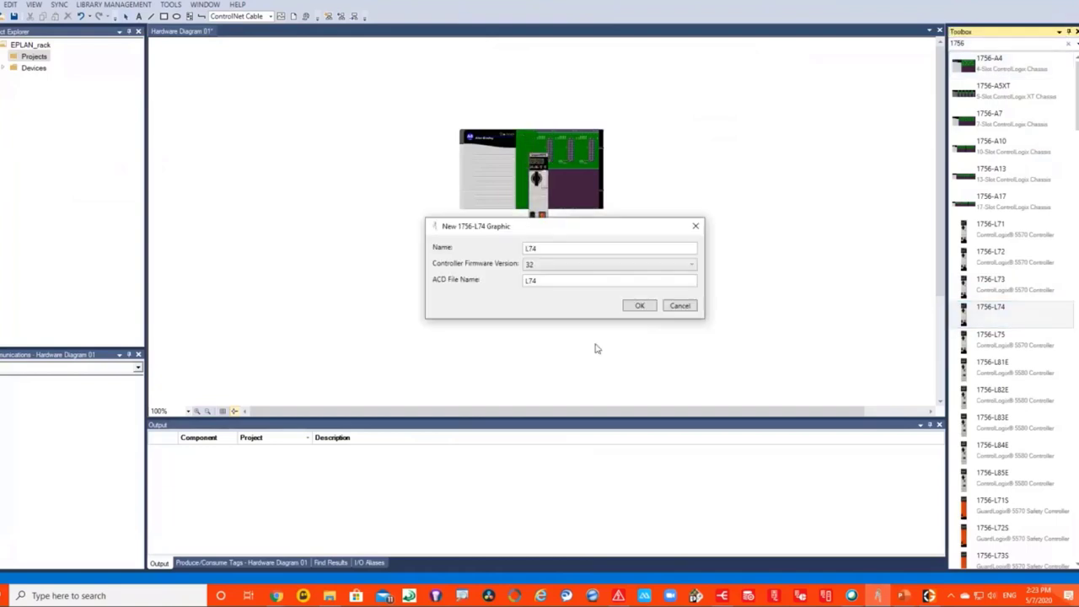
left_click(638, 306)
scroll(1004, 405, "down", 15)
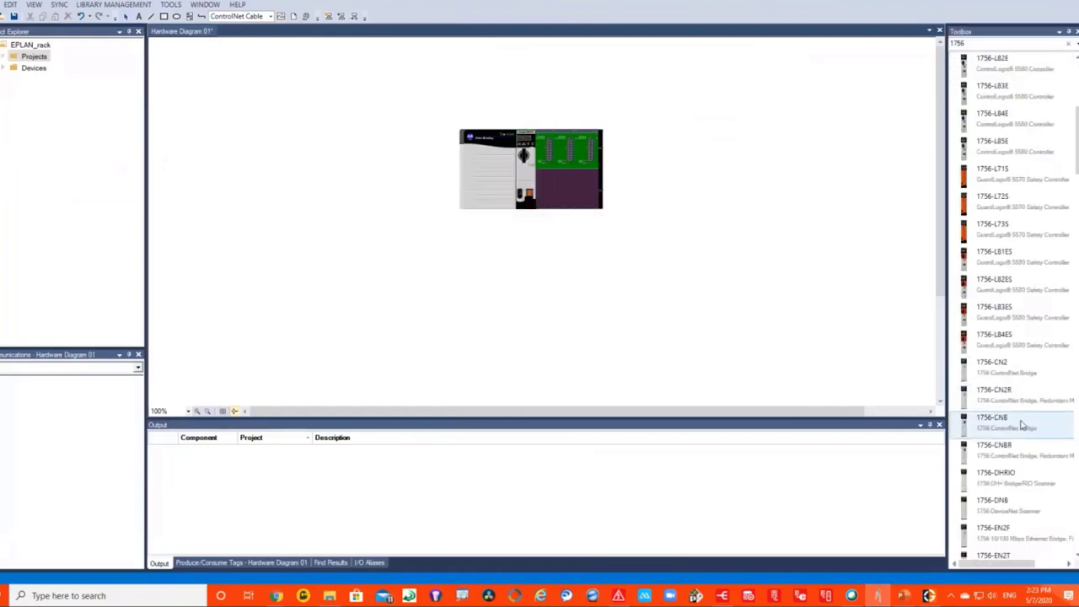
scroll(1021, 426, "down", 5)
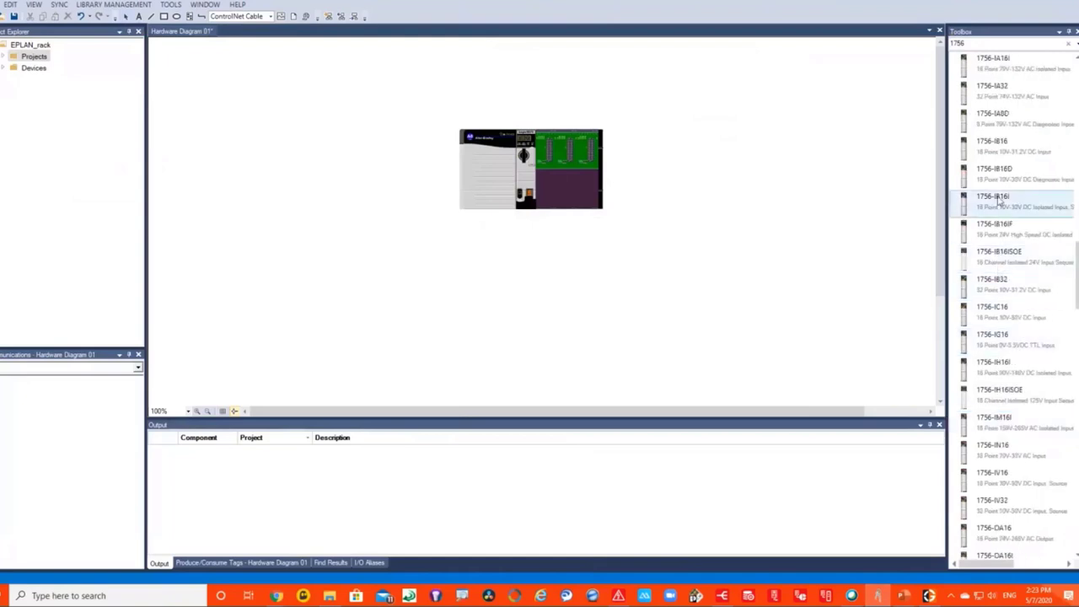
left_click_drag(1008, 152, 563, 183)
left_click(614, 288)
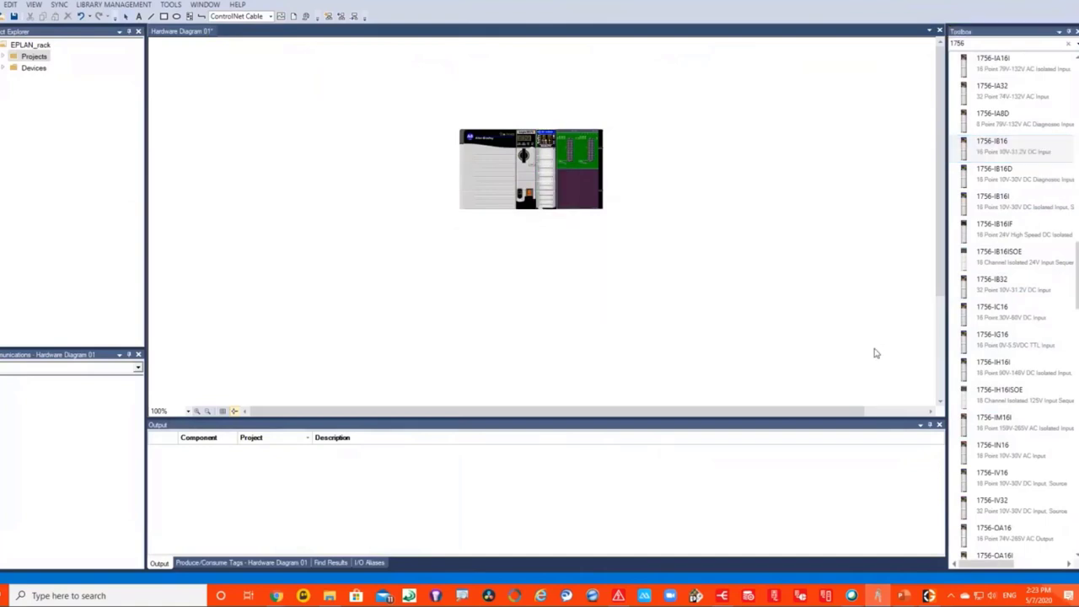
Insert a 1756-OB16I isolated output module into the chassis slot beside the input module.
scroll(1027, 477, "down", 5)
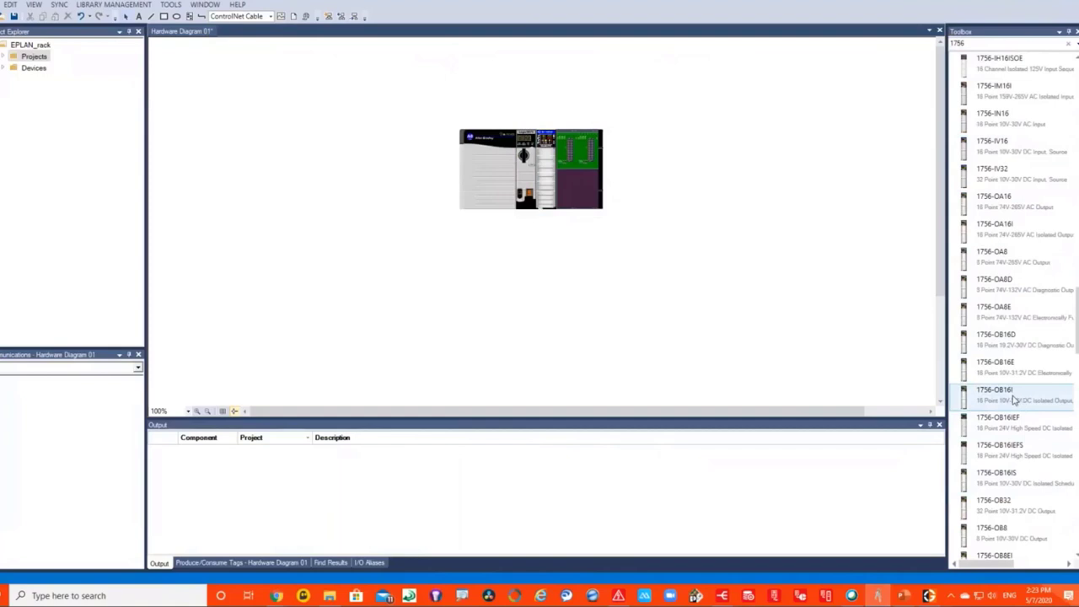
left_click_drag(1015, 398, 563, 183)
left_click(614, 289)
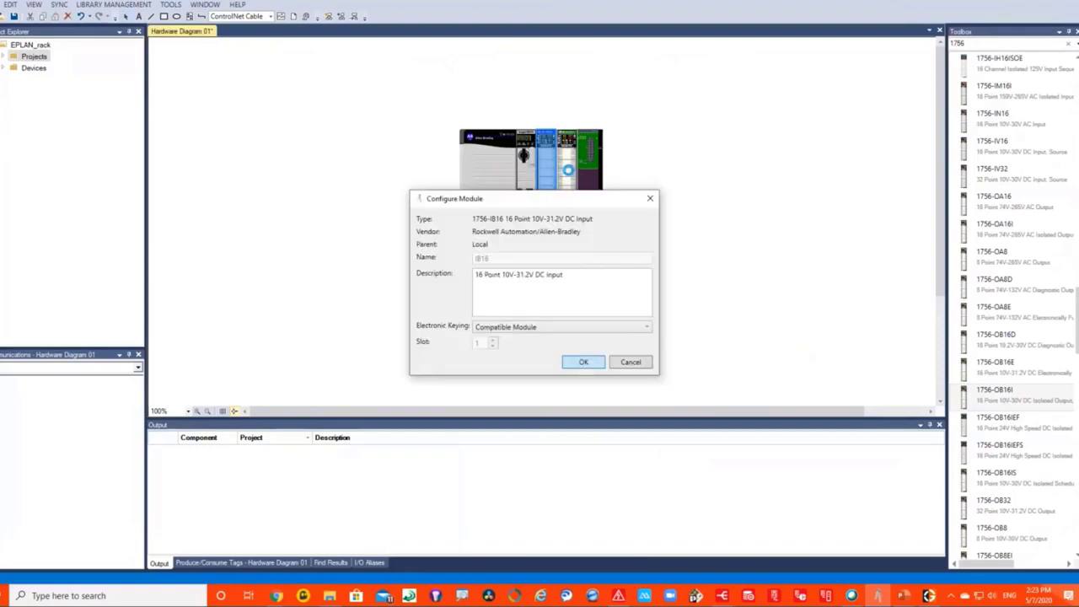
Configure the IB16 and OB16I modules to the L74 controller with Compatible Module electronic keying.
key("Return")
left_click_drag(540, 168, 533, 180)
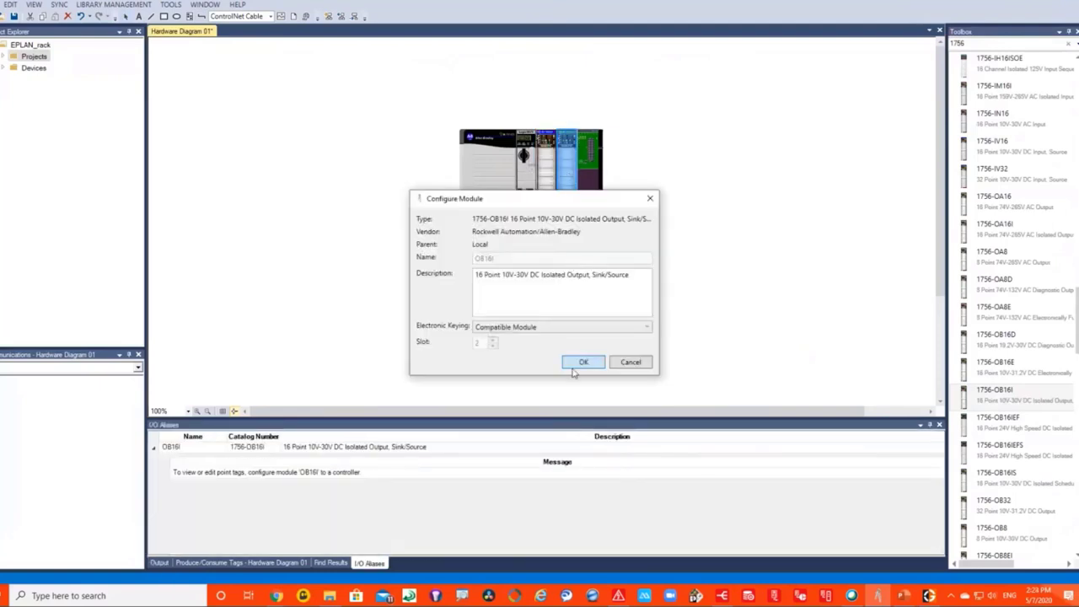
left_click(573, 363)
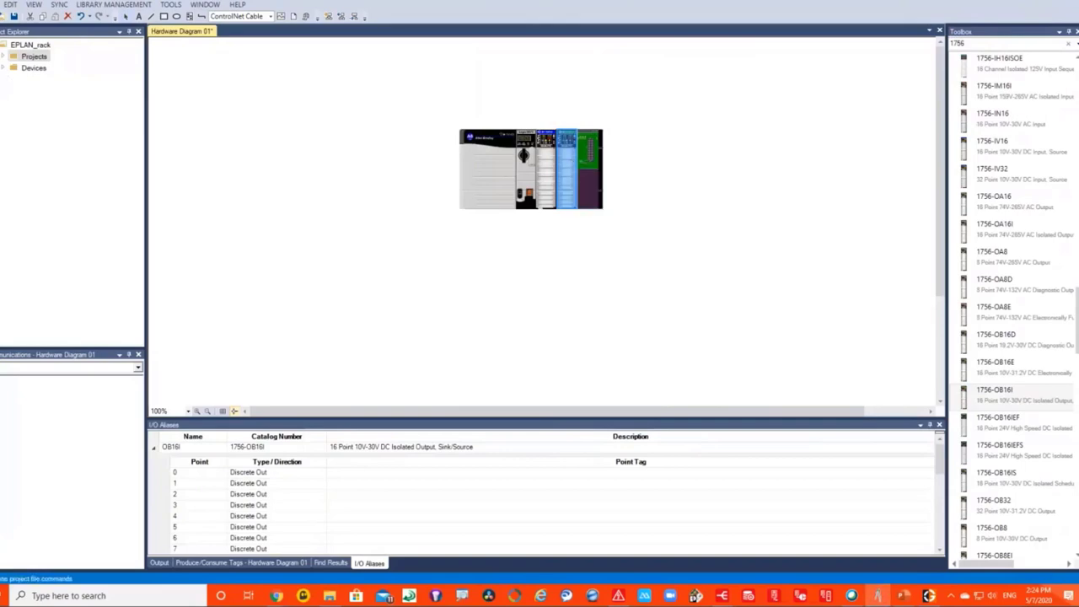
Export the hardware diagram to the Desktop as an AML file named Webcastdemo2020.
left_click(2, 4)
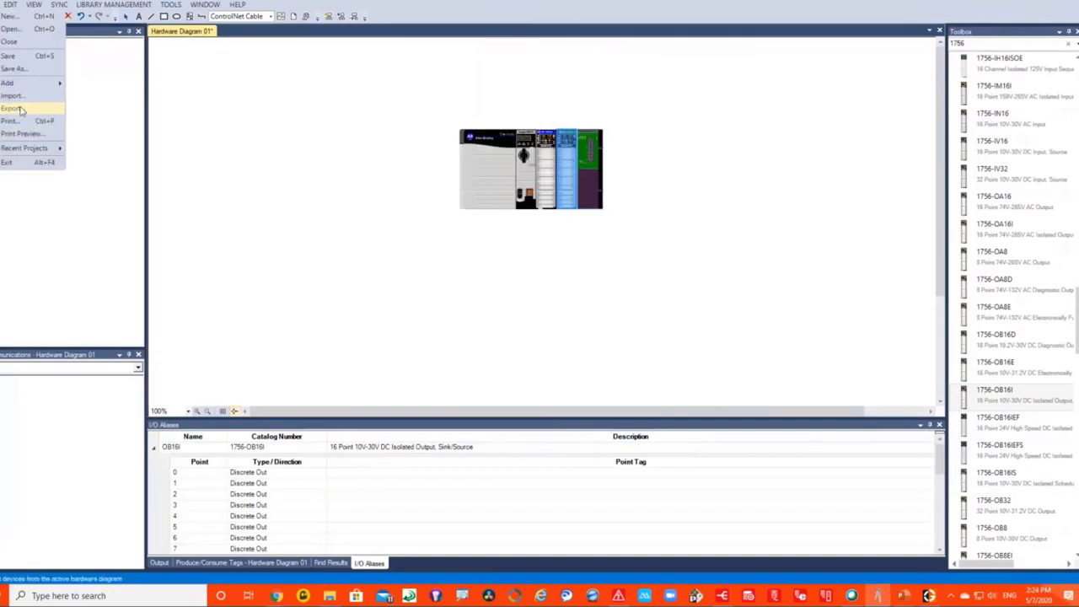
left_click(12, 109)
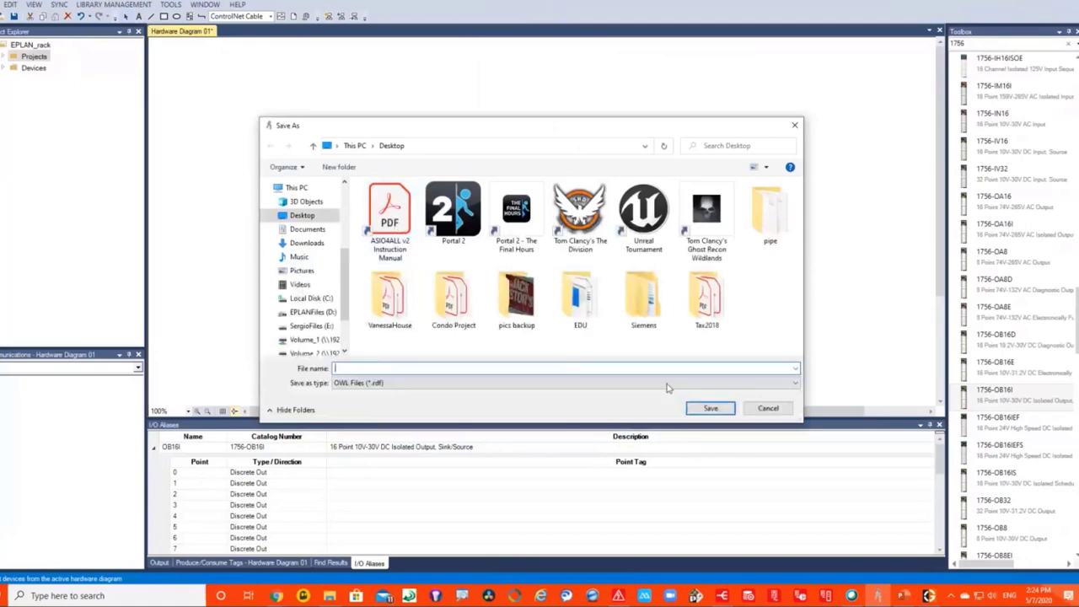
left_click(666, 383)
left_click(650, 393)
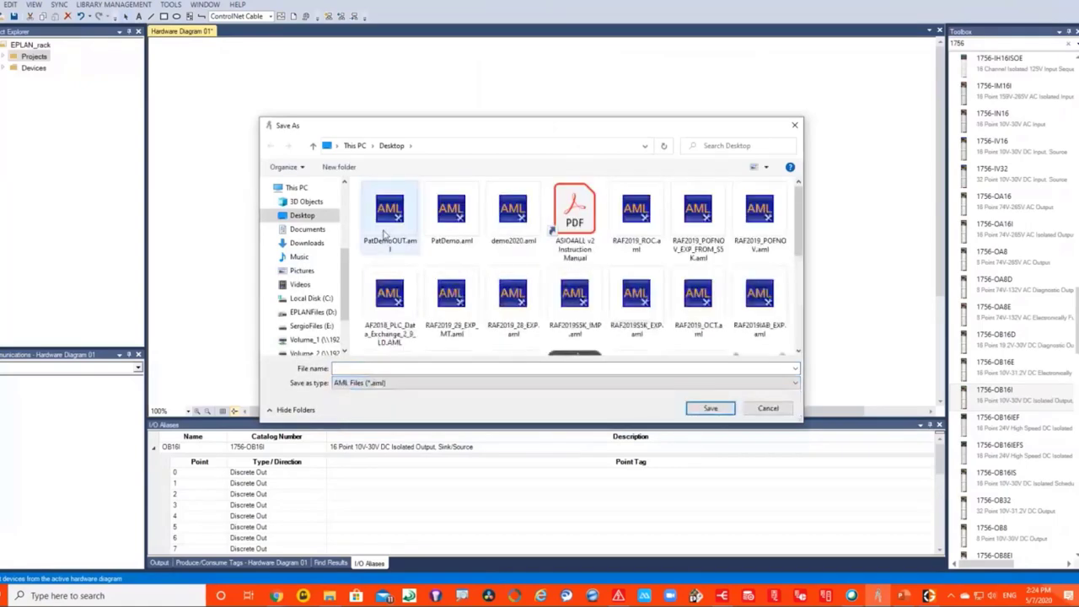
left_click(384, 368)
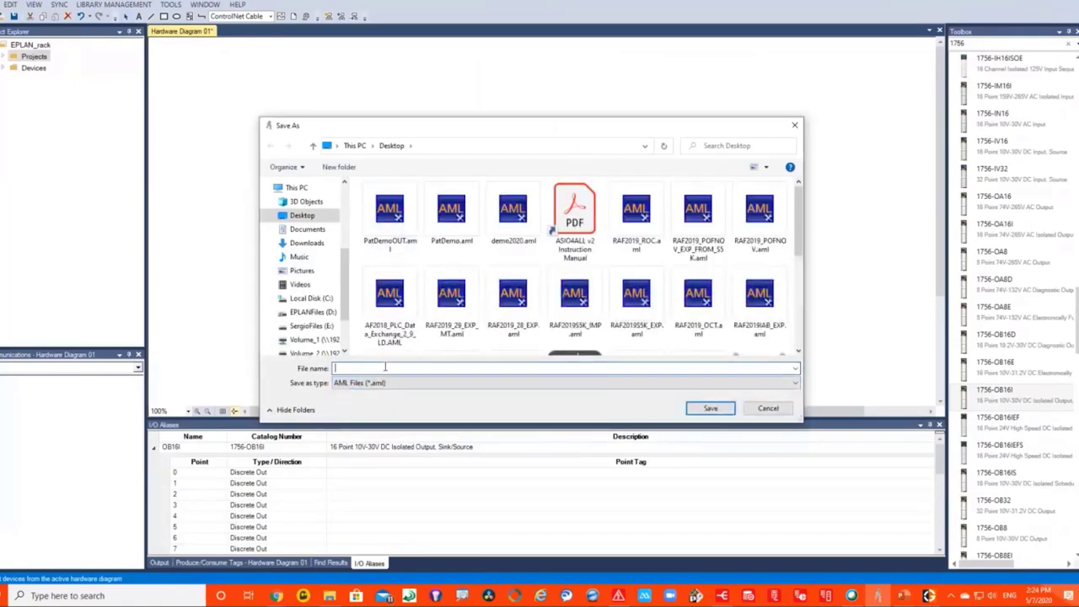
type("Webca")
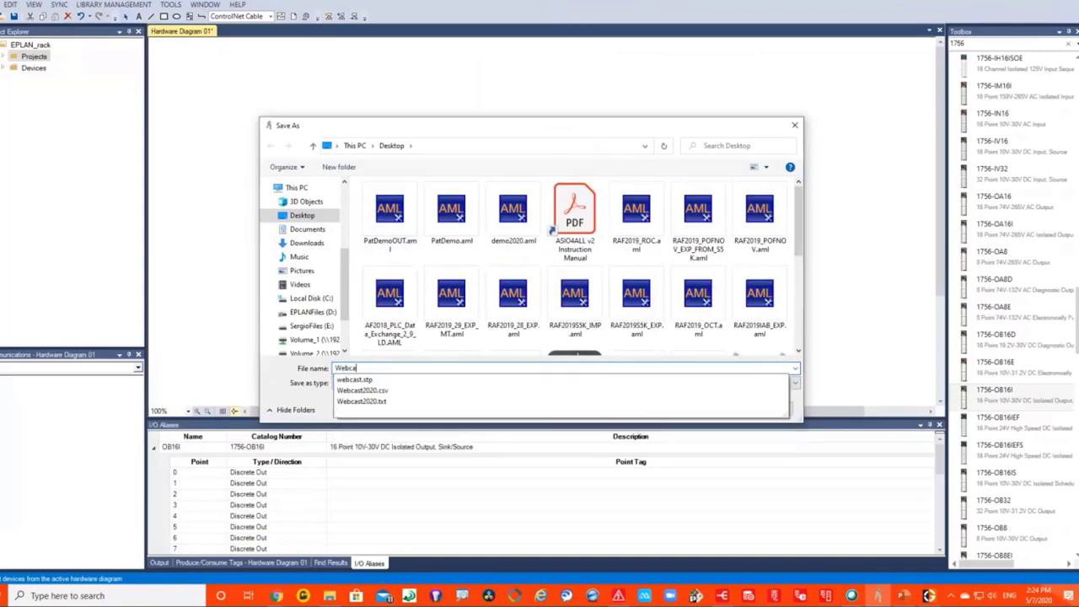
type("stdemo")
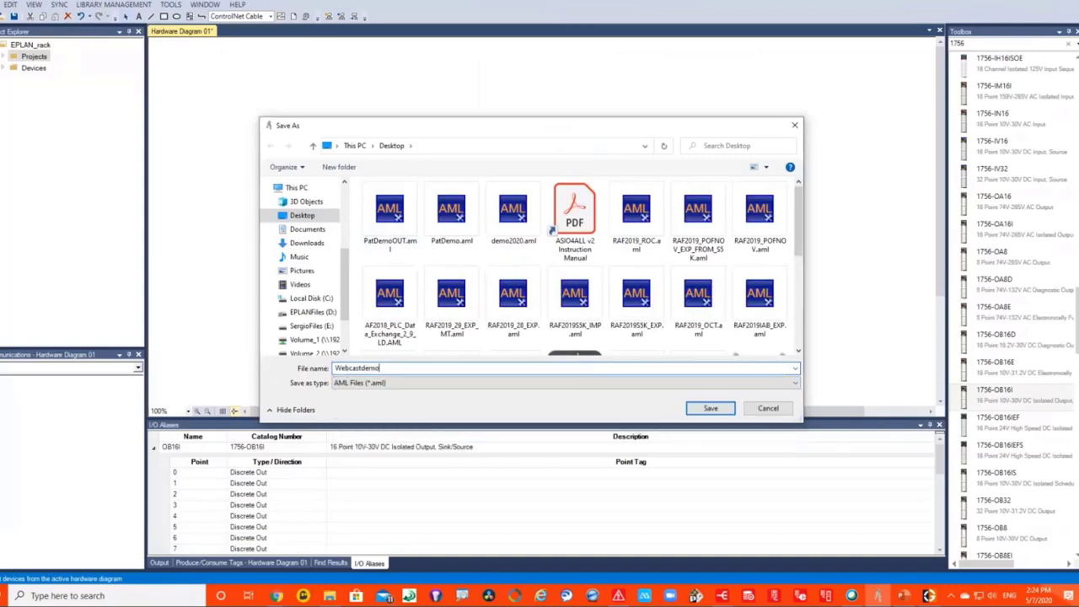
type("2020")
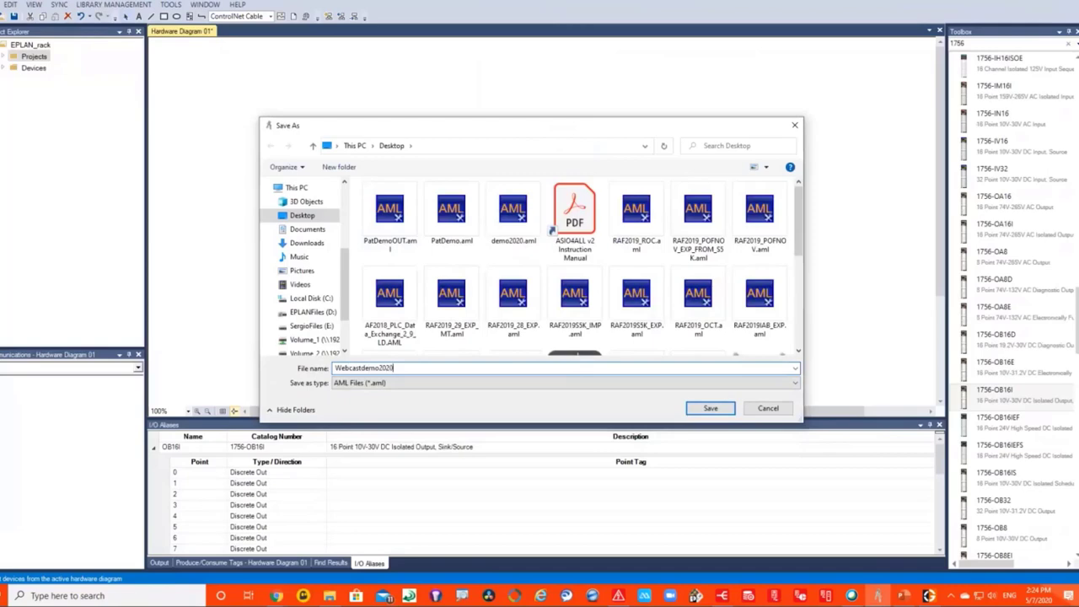
left_click(708, 409)
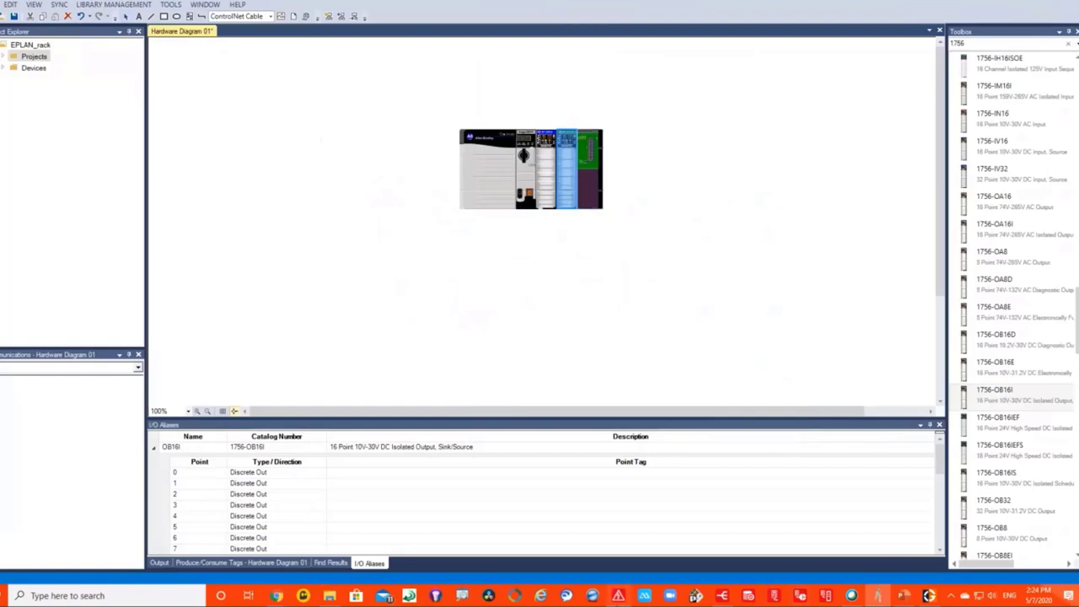
Switch to EPLAN and open page 12 Machine Layout at the PLC boxes of the motor inputs.
left_click(618, 597)
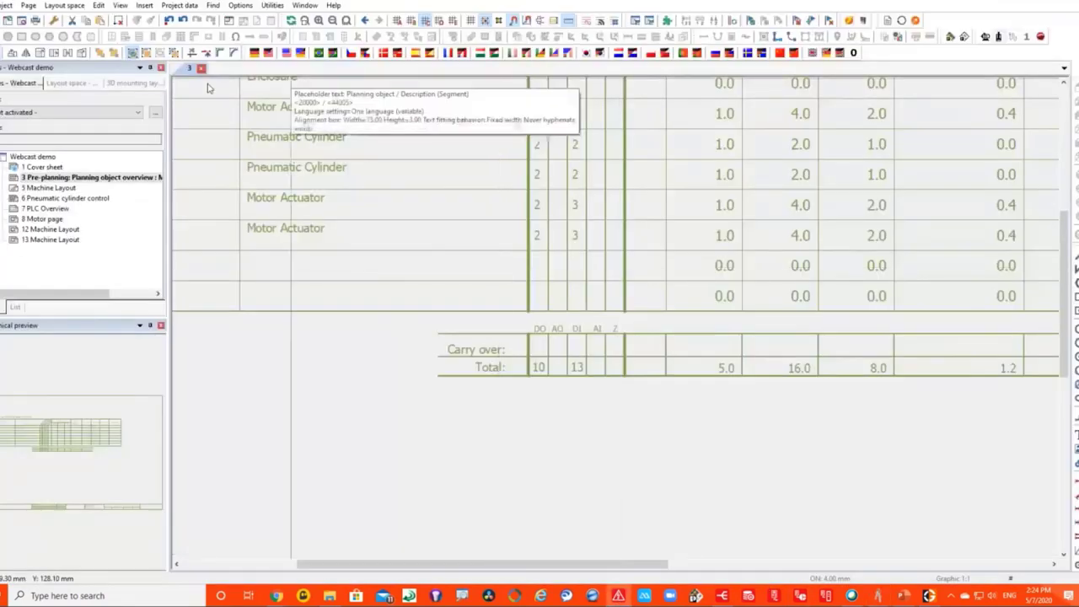
left_click(65, 230)
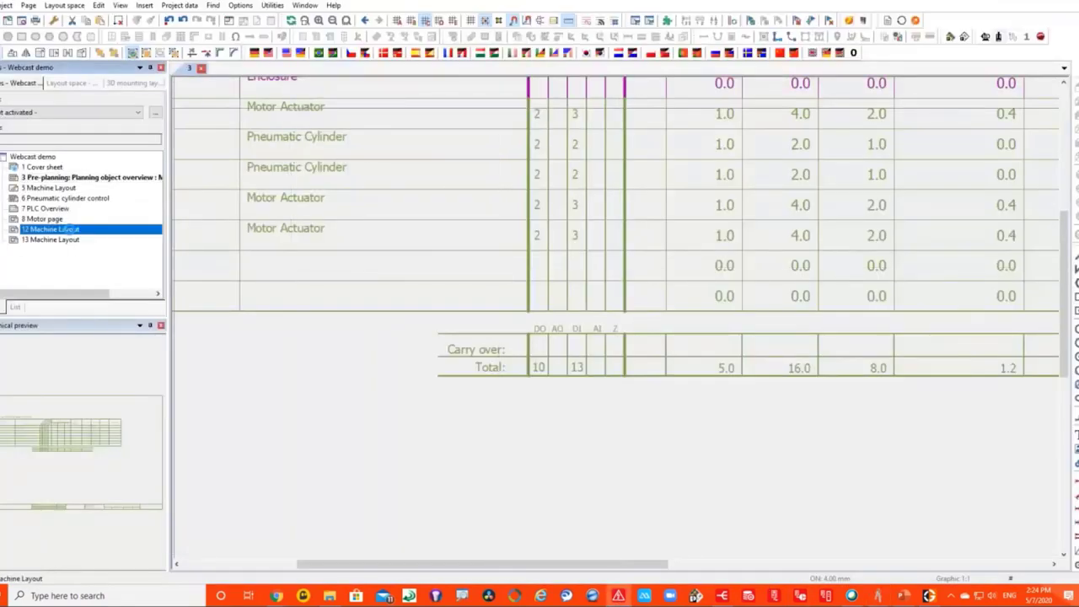
scroll(419, 377, "down", 3)
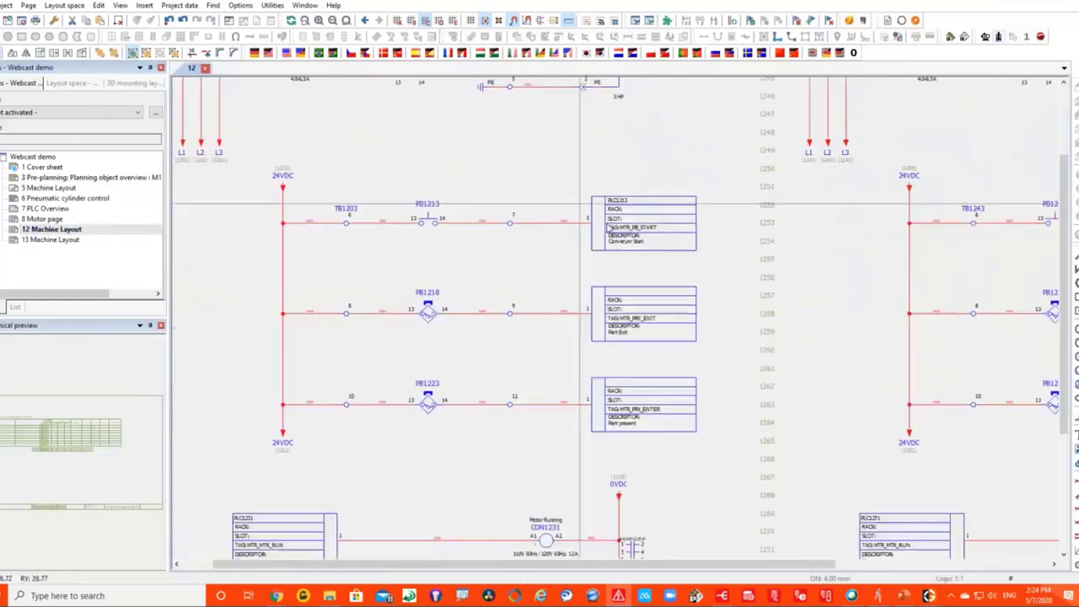
scroll(624, 287, "up", 3)
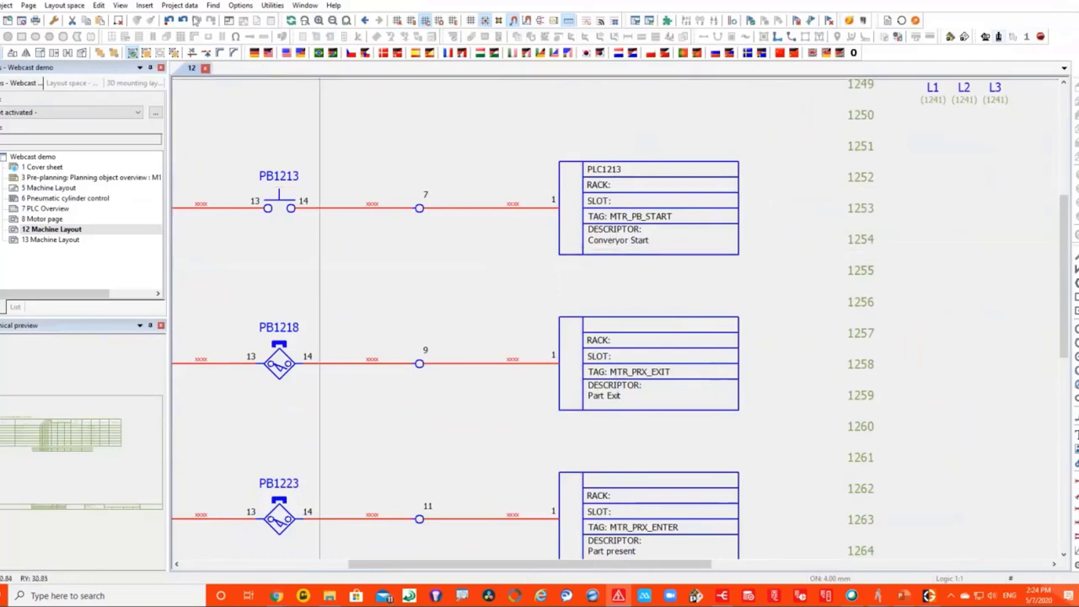
Import the PLC data from Webcastdemo2020.aml on the Desktop in the Rockwell Automation Studio 5000 (AutomationML) format.
left_click(189, 7)
mouse_move(203, 125)
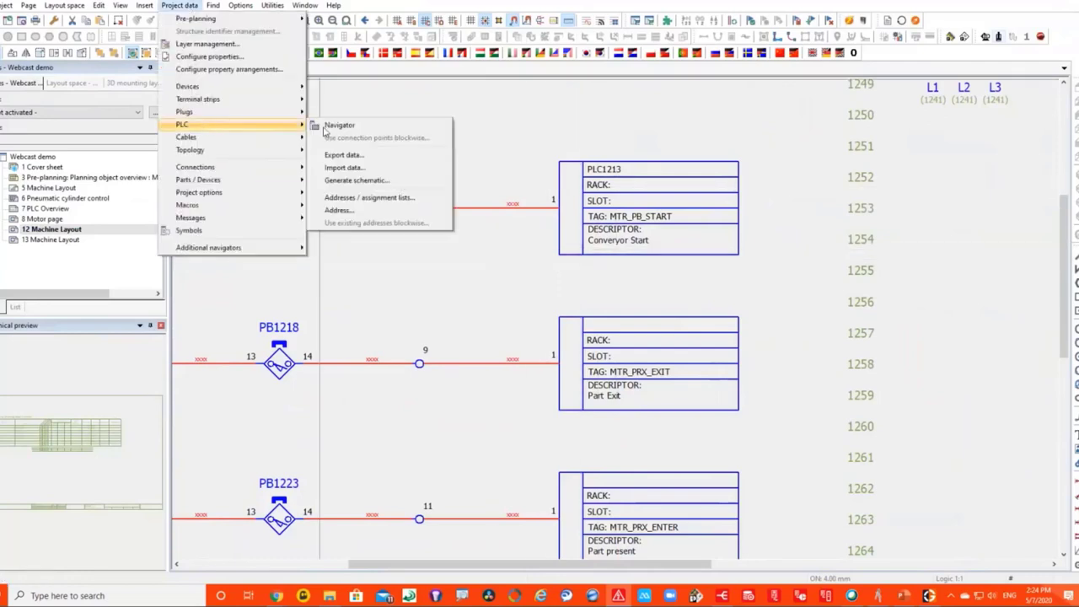
left_click(346, 167)
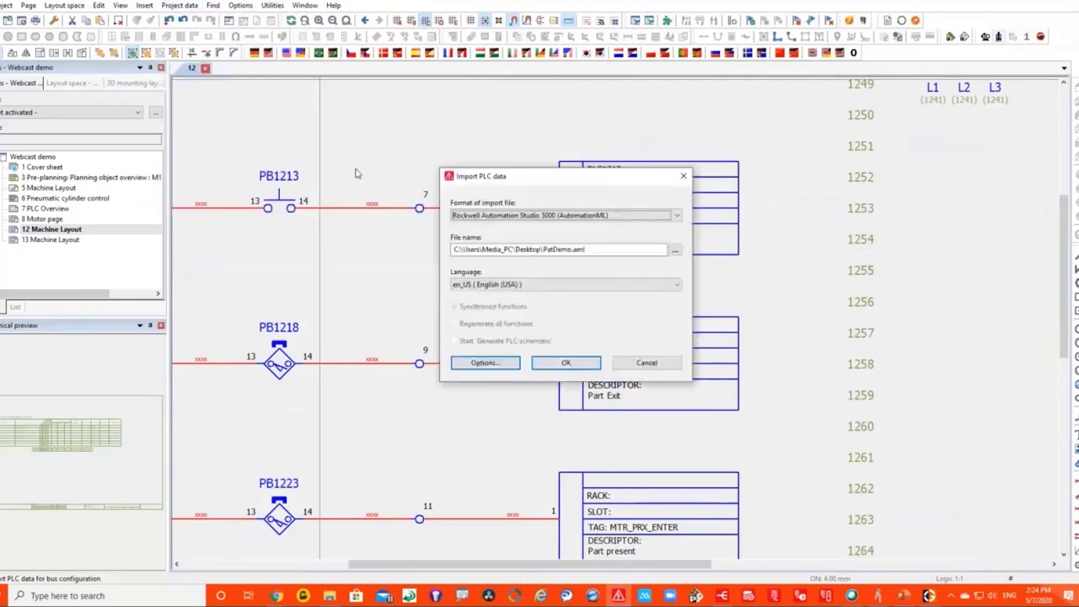
left_click(674, 251)
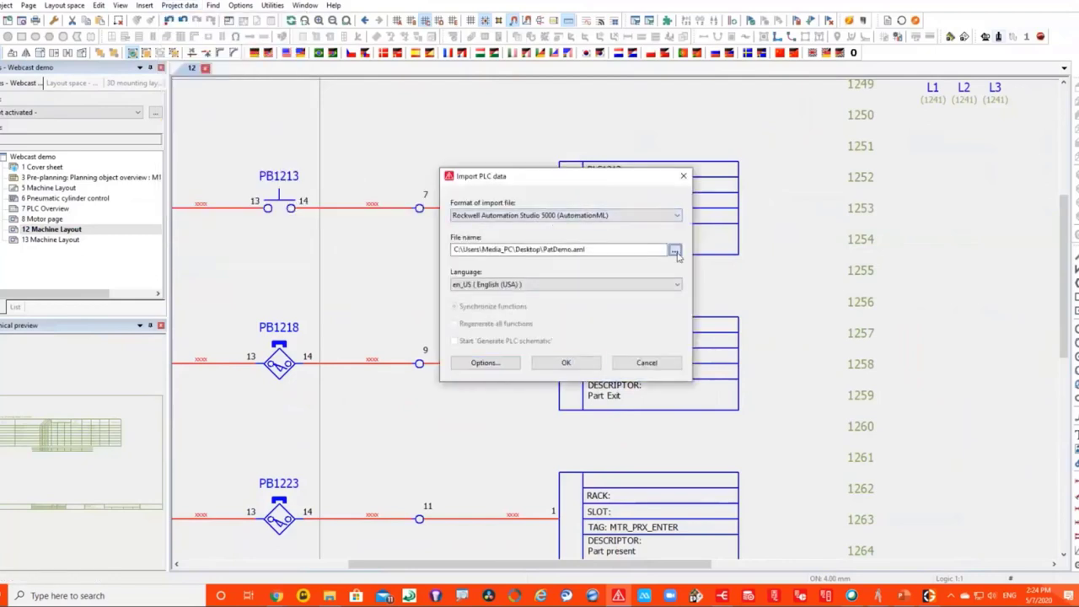
left_click(380, 251)
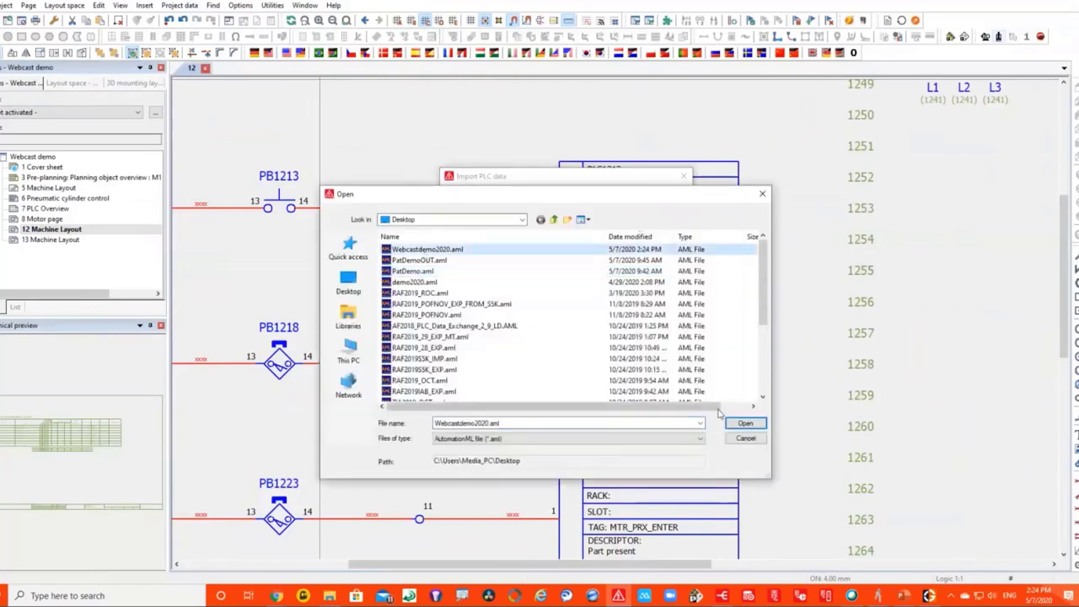
left_click(742, 419)
left_click(566, 365)
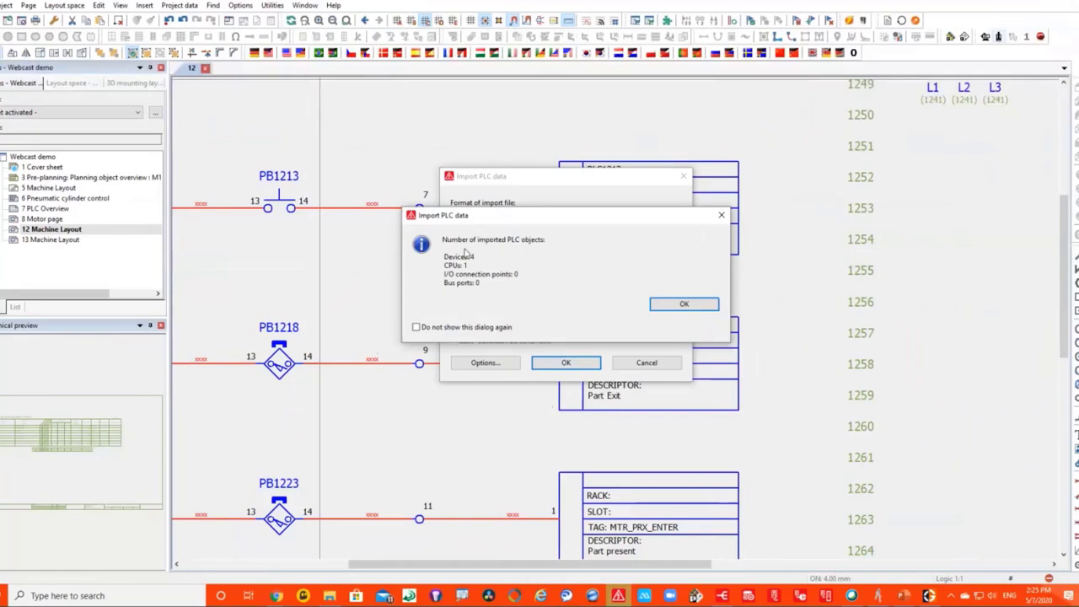
left_click(682, 304)
Open the PLC navigator and expand ConfigProject_1 and its Station down to the modules of the imported rack.
scroll(430, 166, "down", 2)
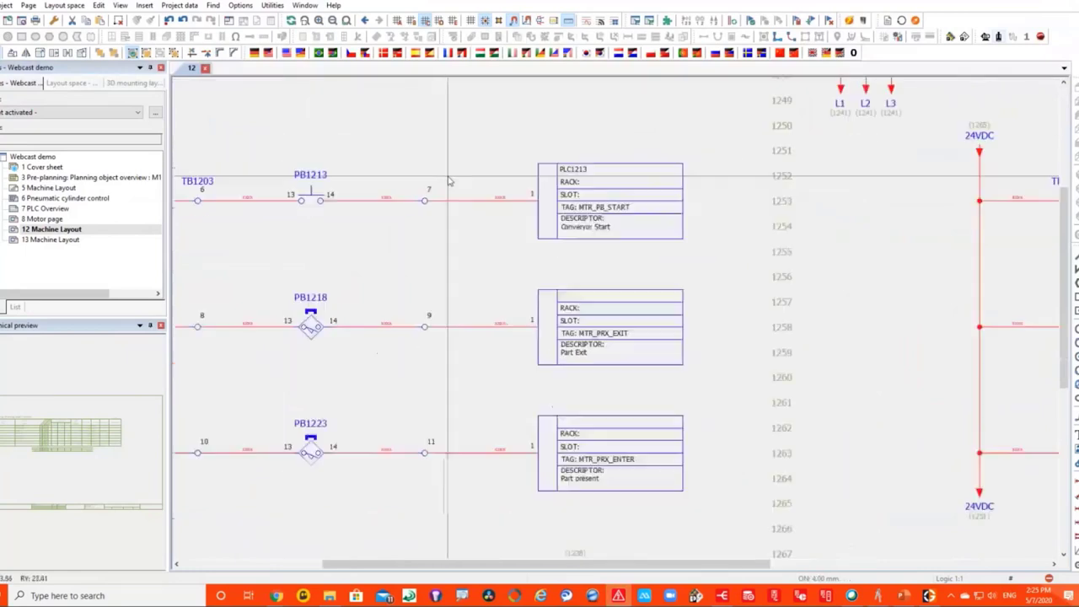
scroll(403, 182, "up", 1)
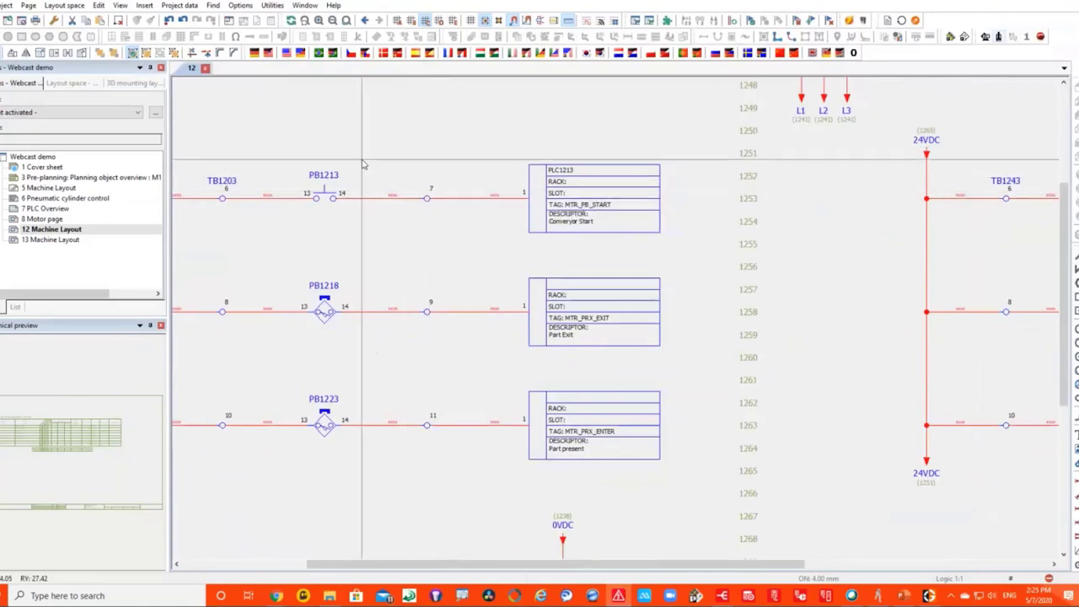
left_click(181, 6)
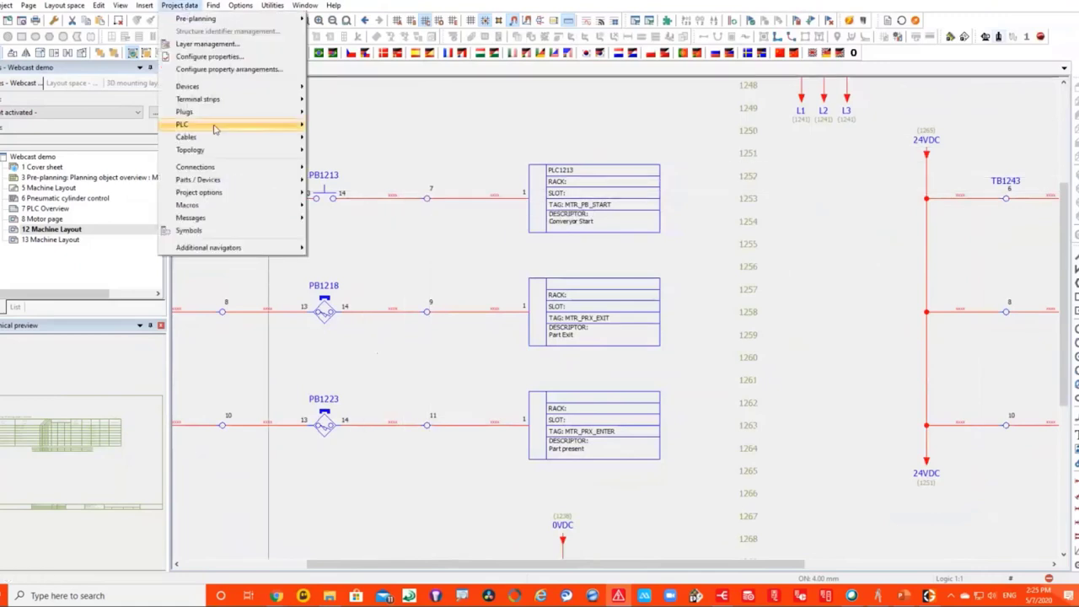
mouse_move(233, 132)
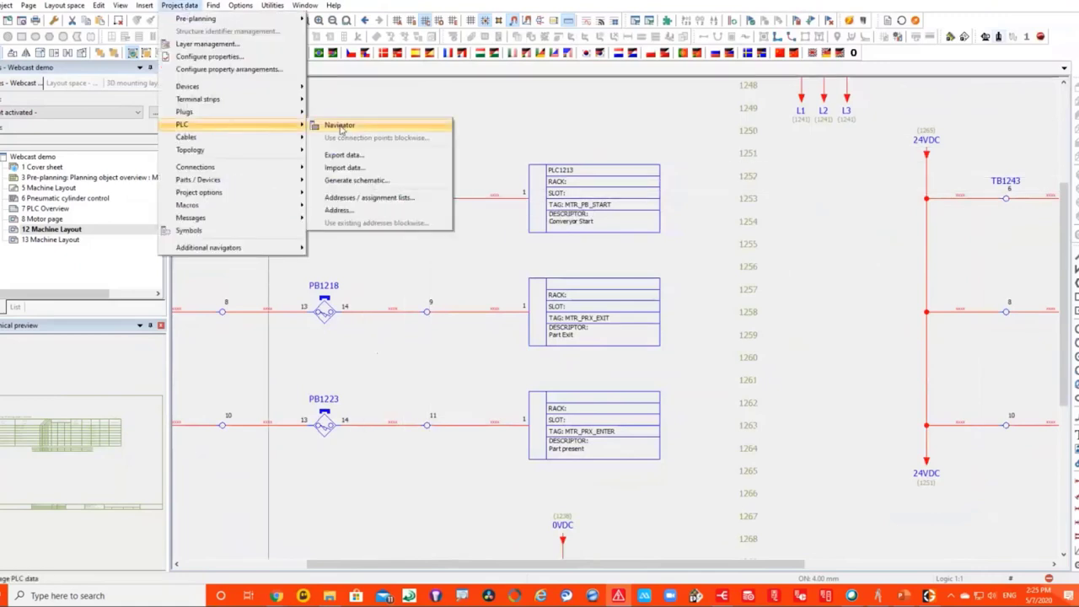
left_click(341, 126)
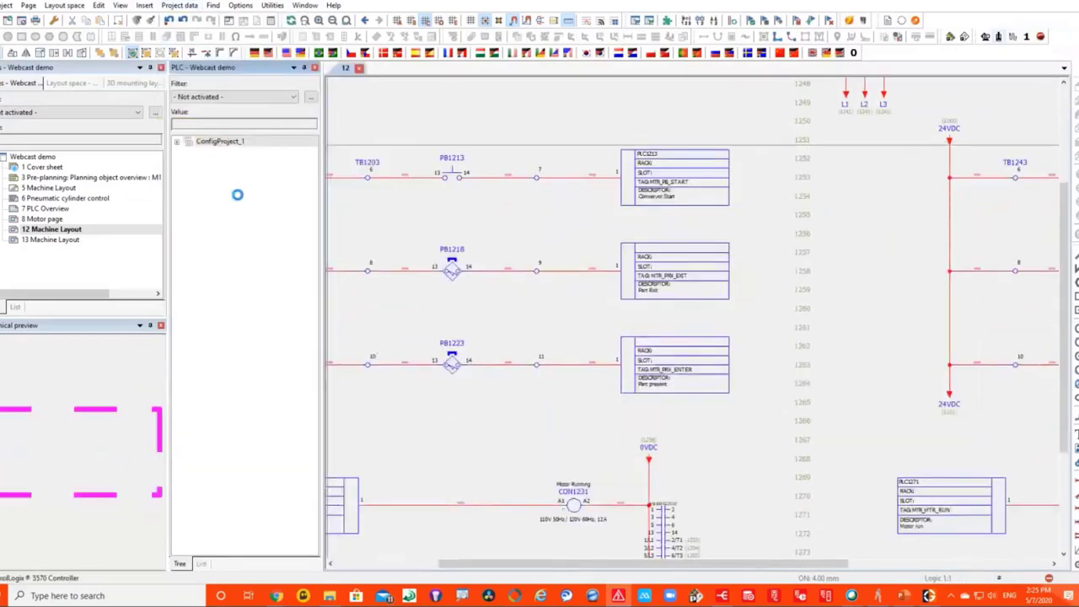
left_click(177, 142)
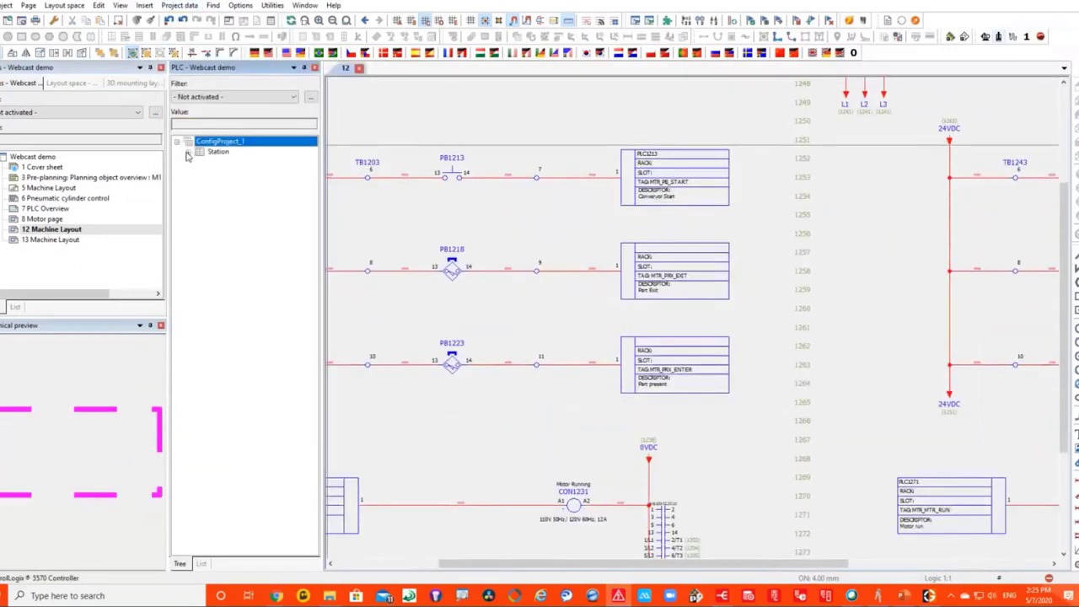
left_click(188, 152)
left_click(200, 161)
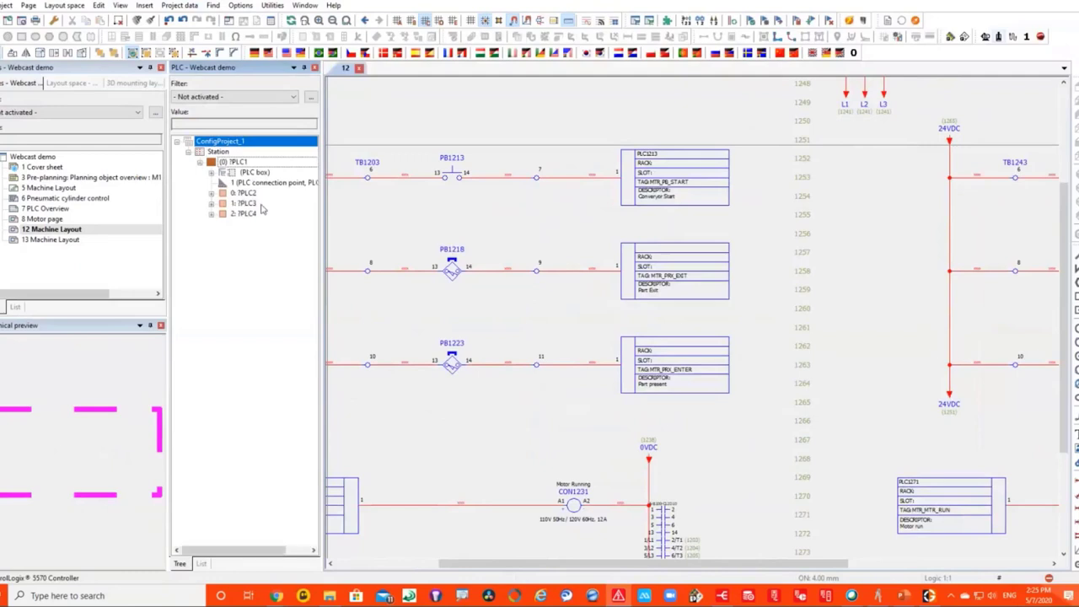
Change the PLC navigator's view to list the PLC devices by device tag, and collapse PLC1371.
right_click(260, 301)
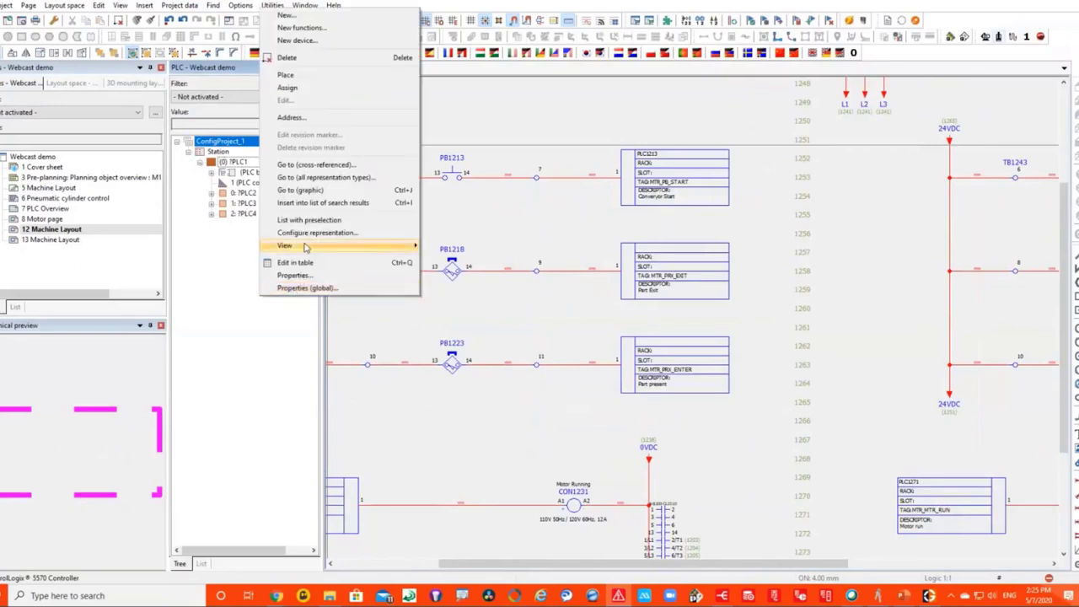
mouse_move(306, 245)
left_click(455, 245)
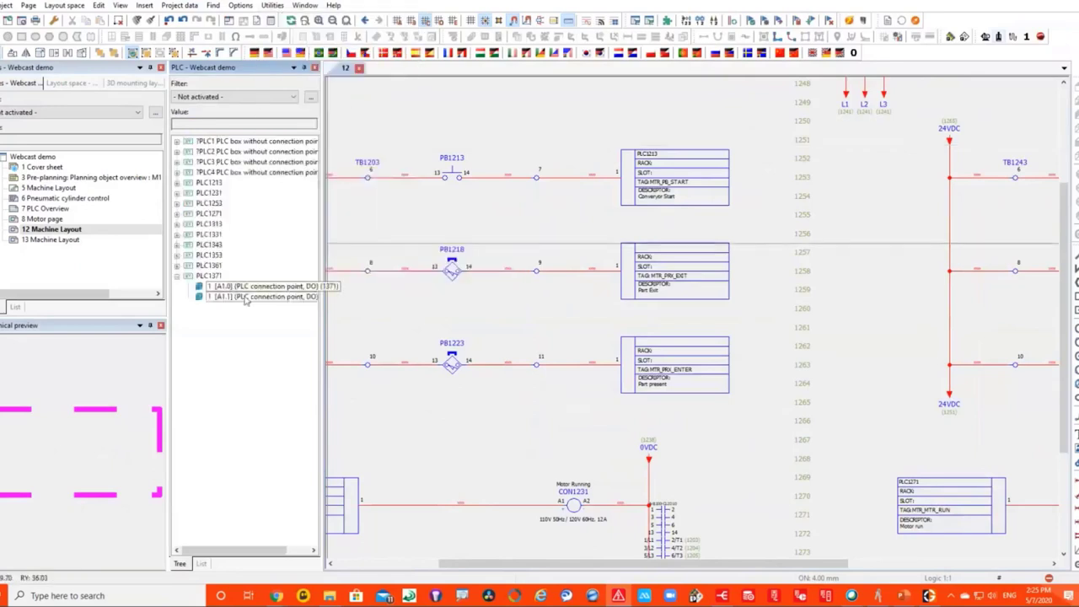
left_click(213, 203)
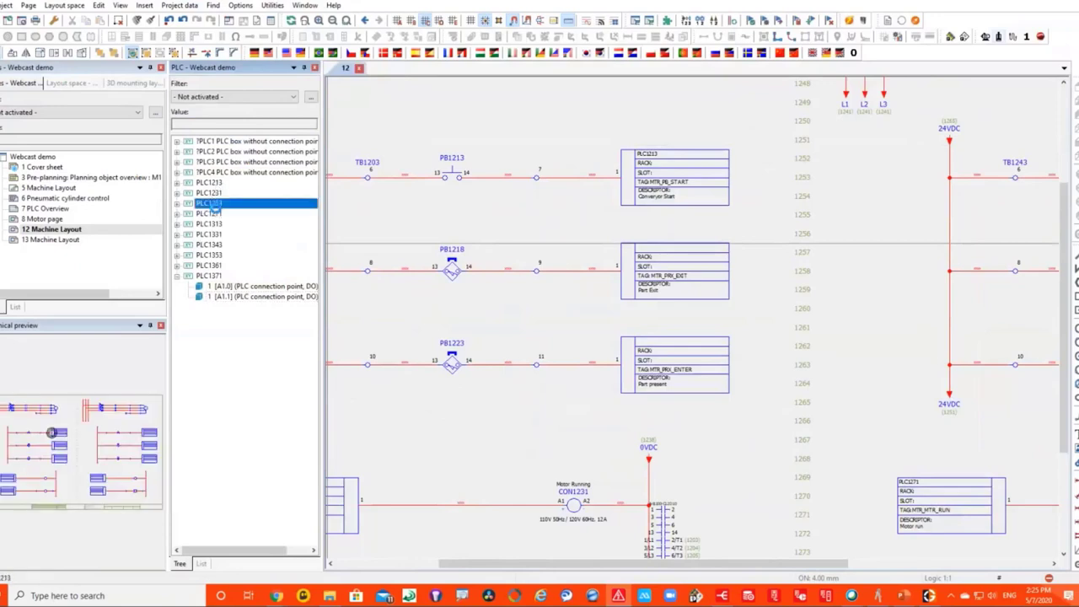
left_click(177, 276)
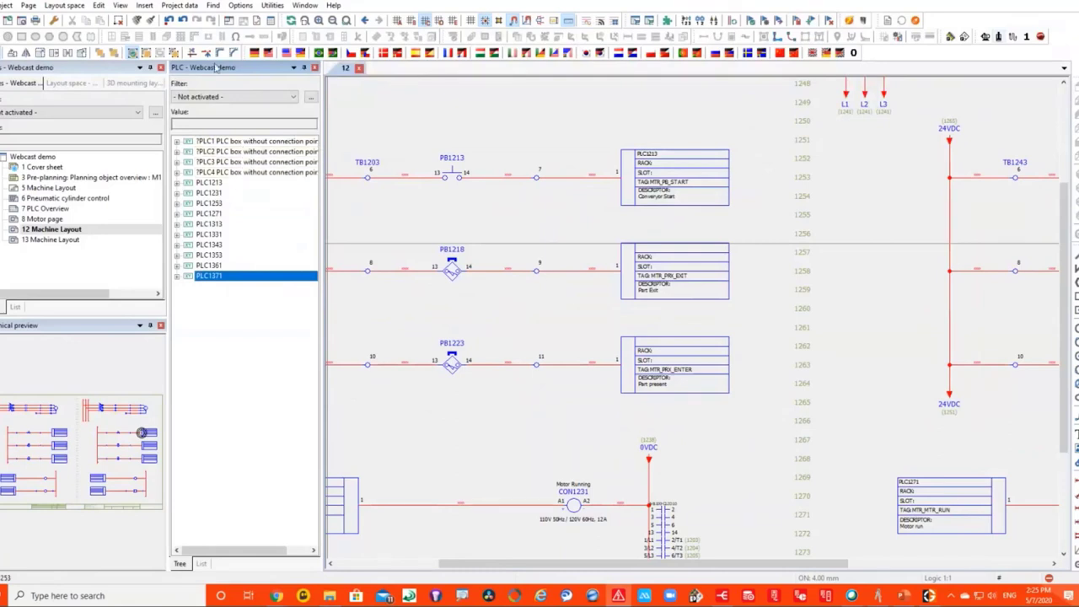
Filter the PLC navigator by Digital input and select all devices from PLC1213 to PLC1361.
left_click(228, 98)
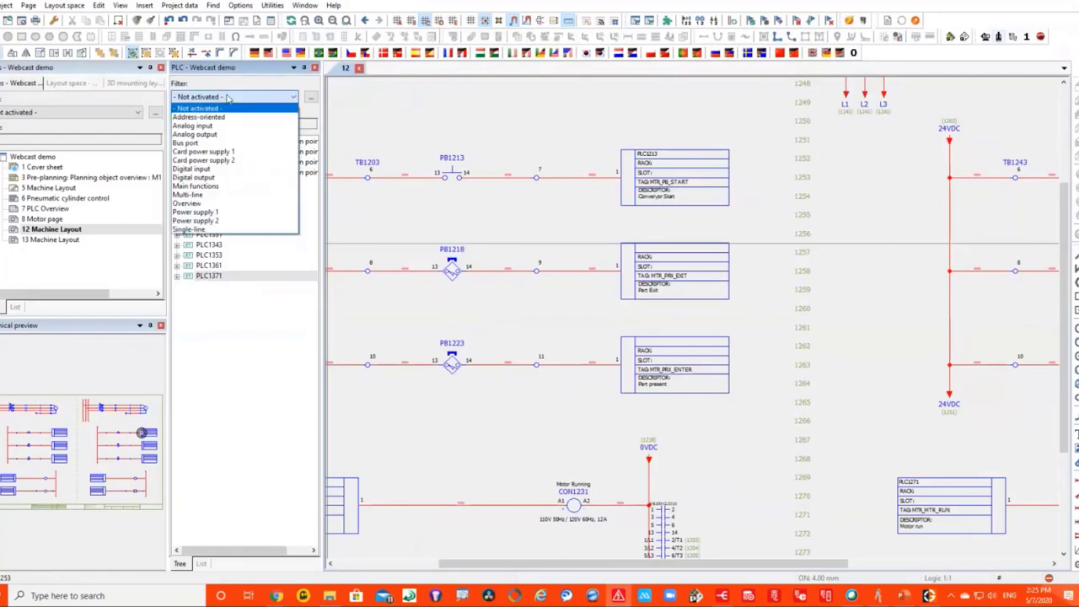
left_click(214, 170)
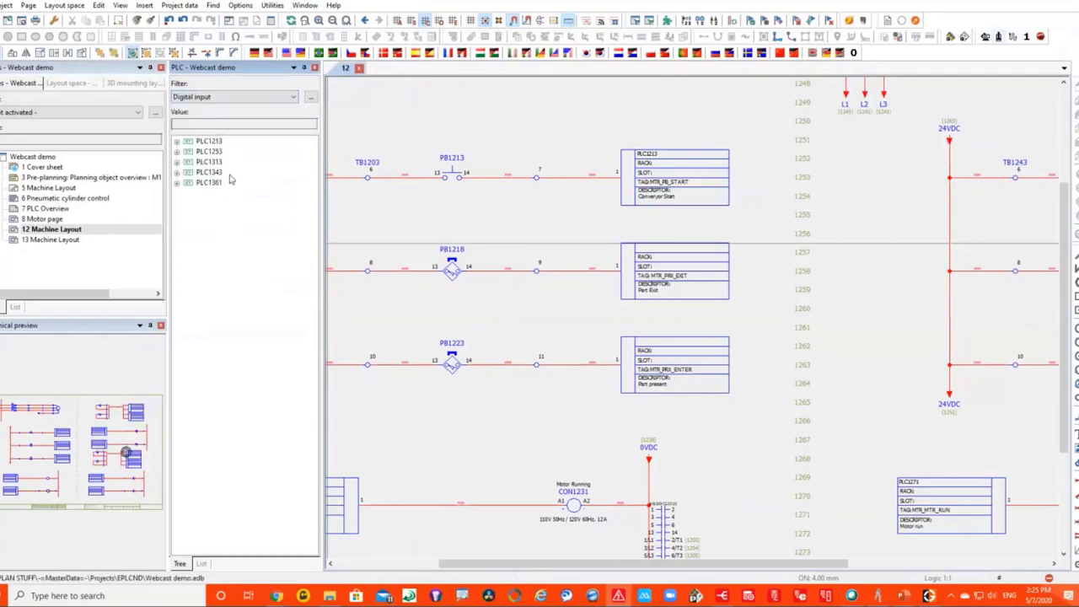
left_click(221, 183, "shift")
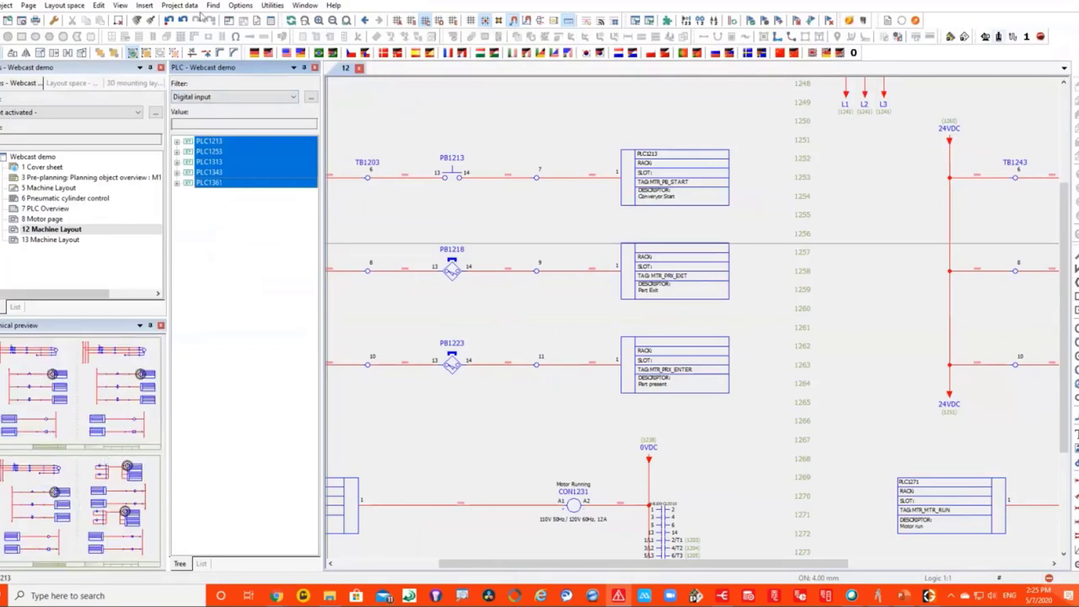
Assign digital input connection points 1 to 8 and 11 to 15 of ?PLC3 blockwise to the selected PLC devices.
left_click(181, 5)
mouse_move(244, 125)
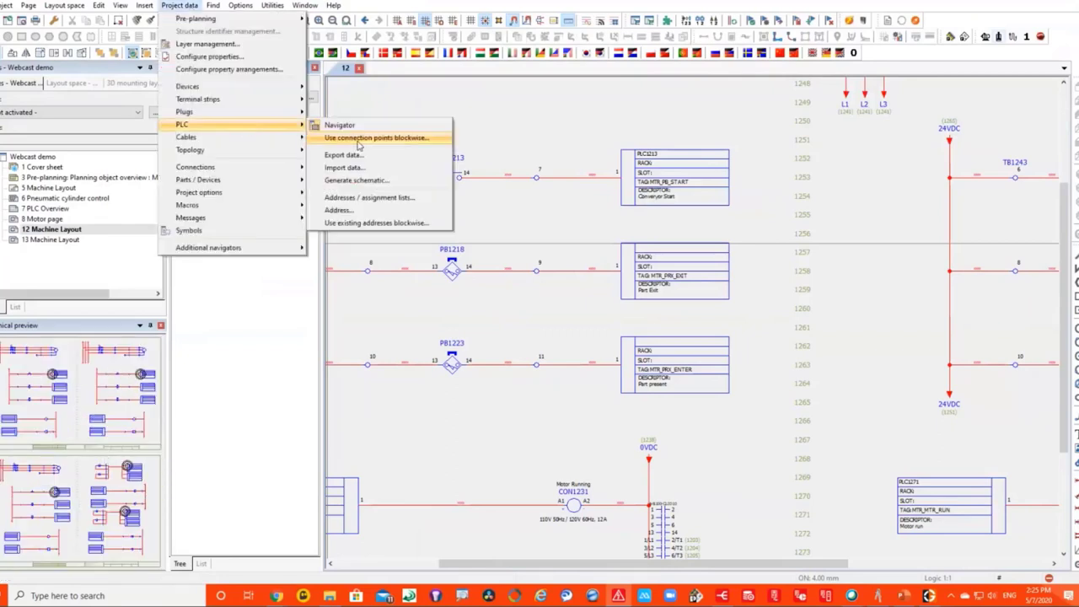
left_click(365, 140)
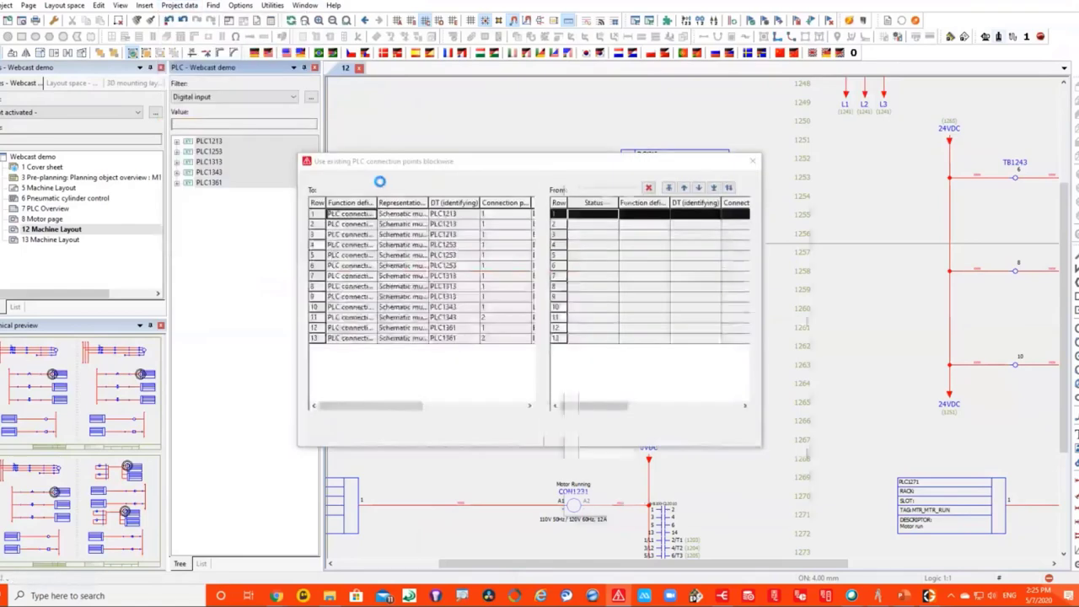
left_click_drag(651, 145, 746, 124)
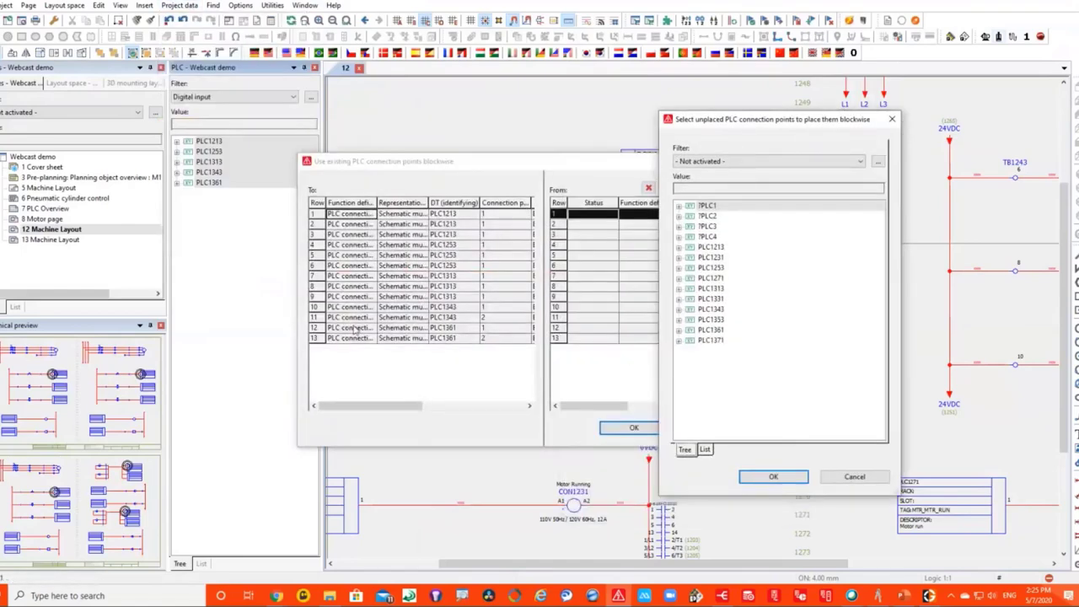
left_click(679, 226)
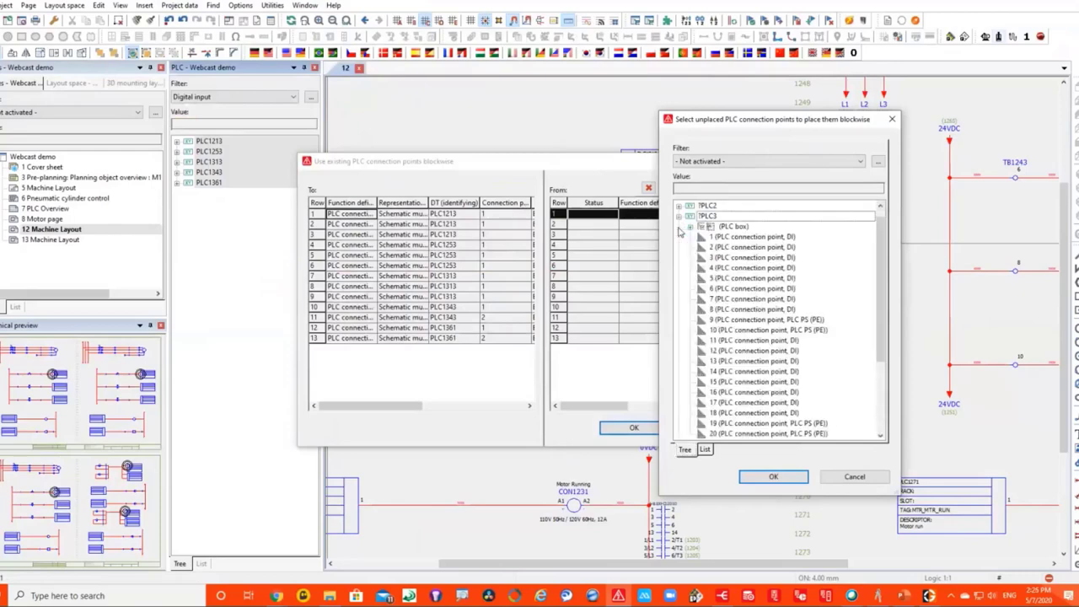
left_click(737, 238)
left_click(742, 309, "shift")
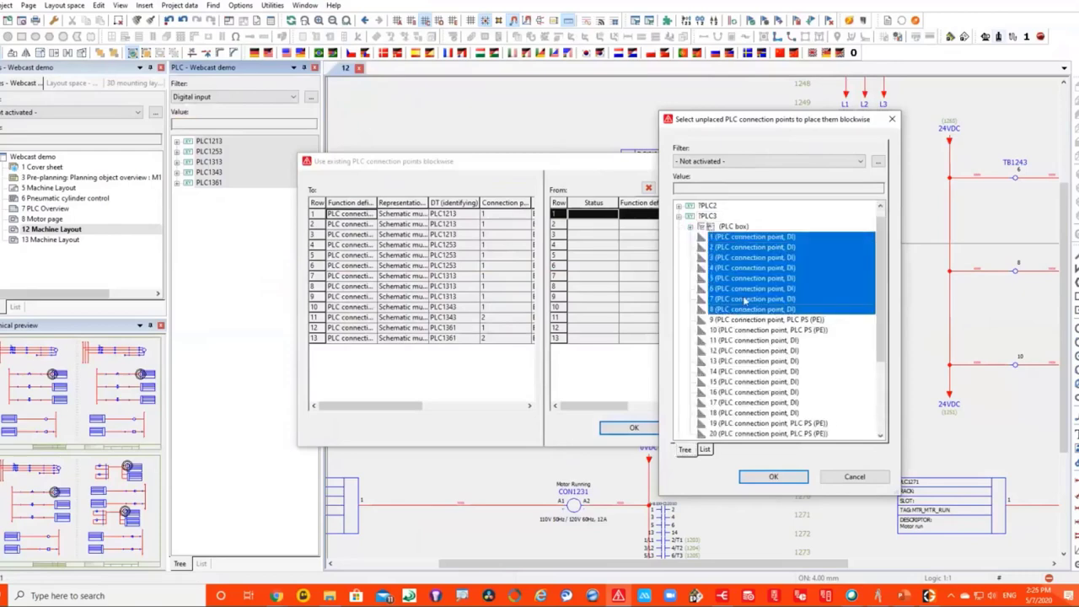
left_click(742, 342, "ctrl")
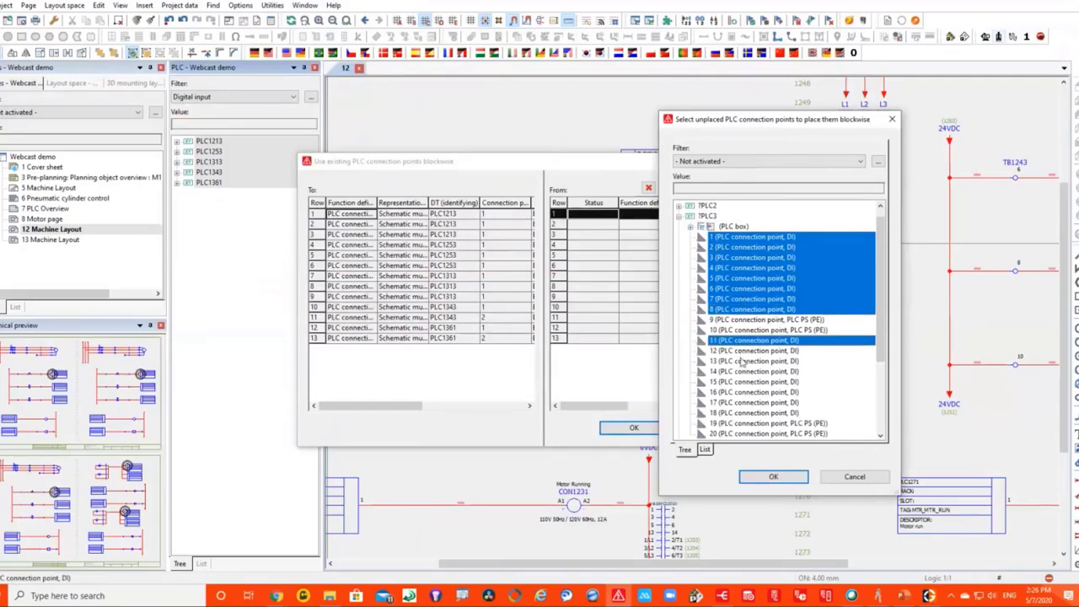
left_click(745, 360, "shift")
left_click(746, 371, "shift")
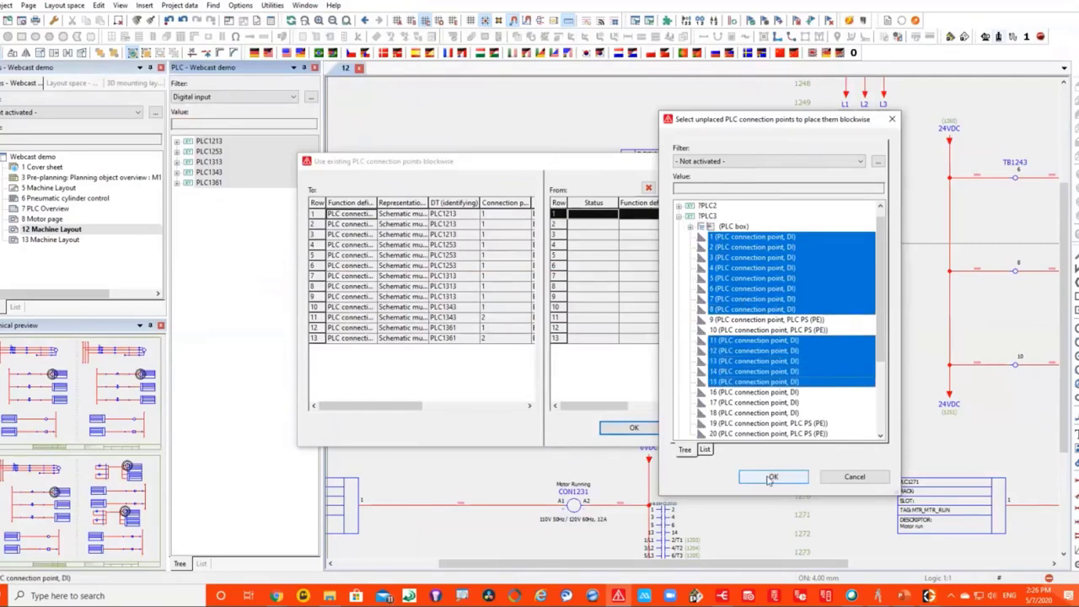
left_click(772, 476)
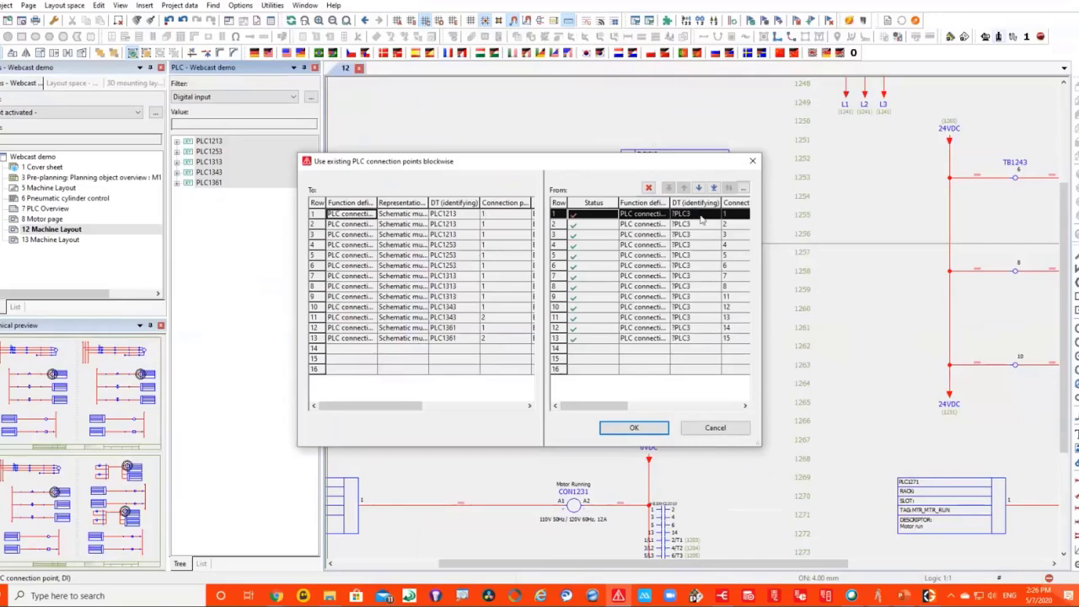
left_click(634, 430)
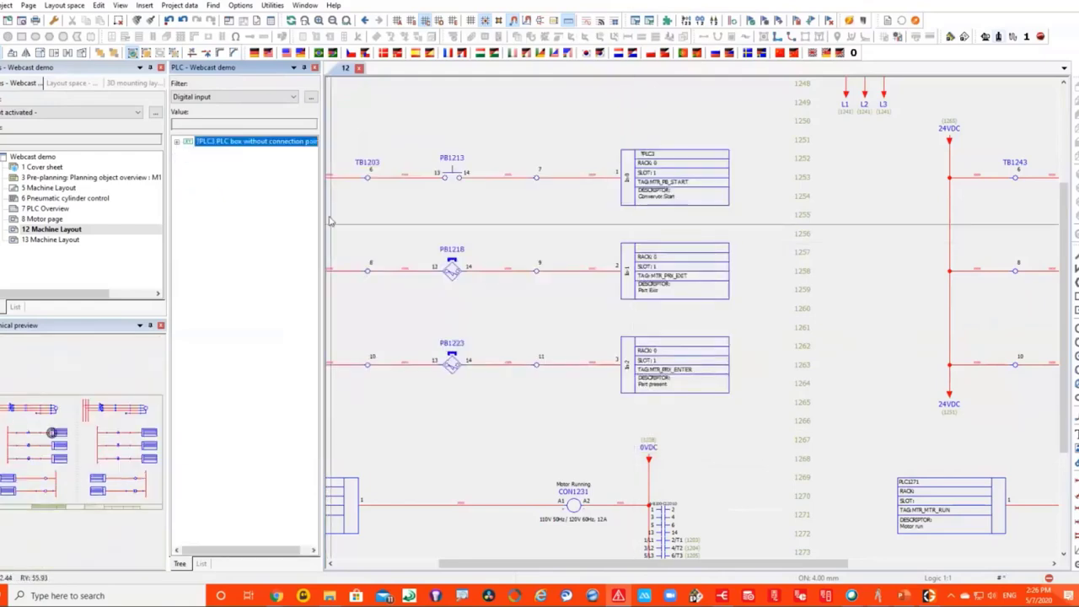
scroll(684, 193, "up", 3)
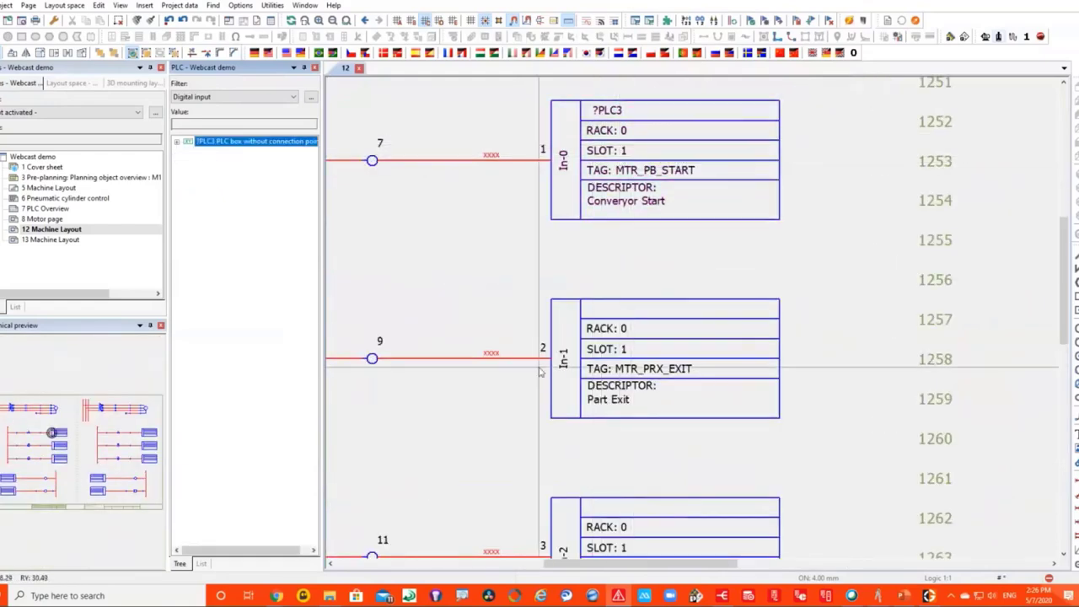
Filter the PLC navigator by Digital output and select all devices from PLC1231 to PLC1371.
left_click(237, 98)
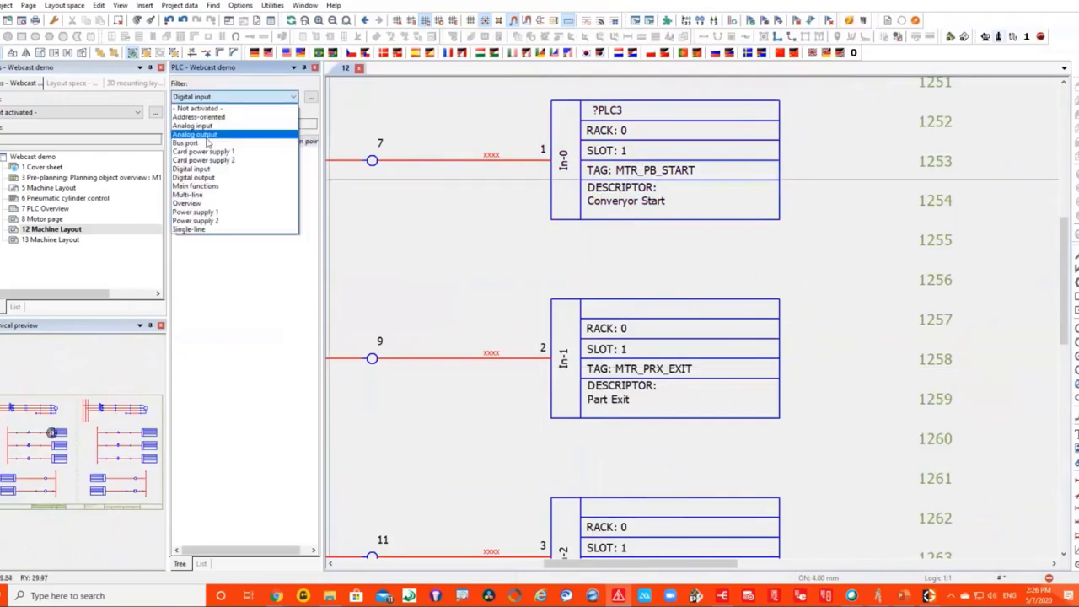
left_click(226, 173)
left_click(217, 141)
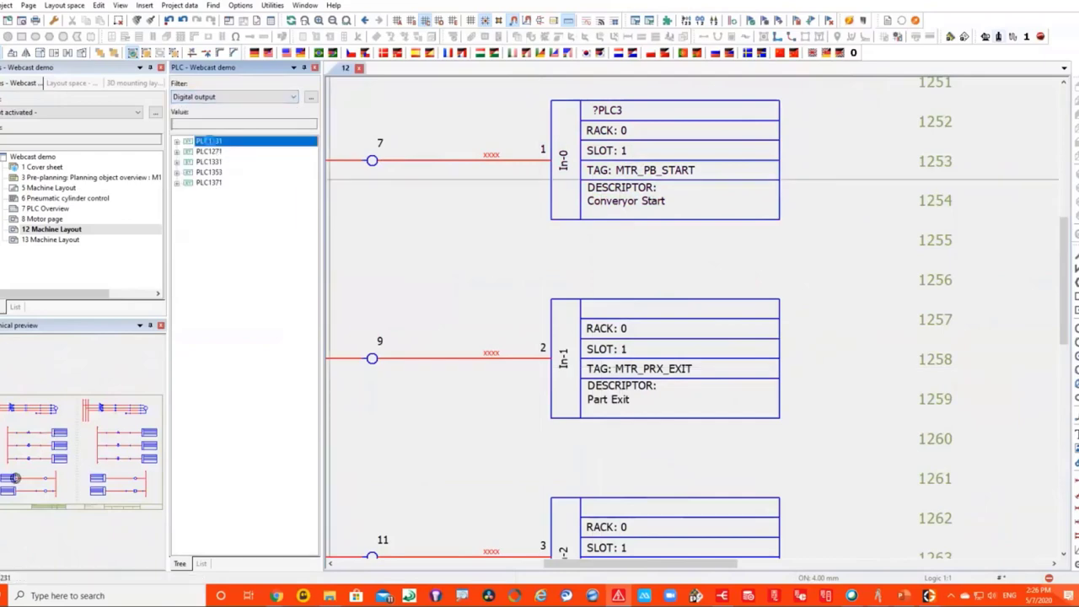
left_click(215, 183, "shift")
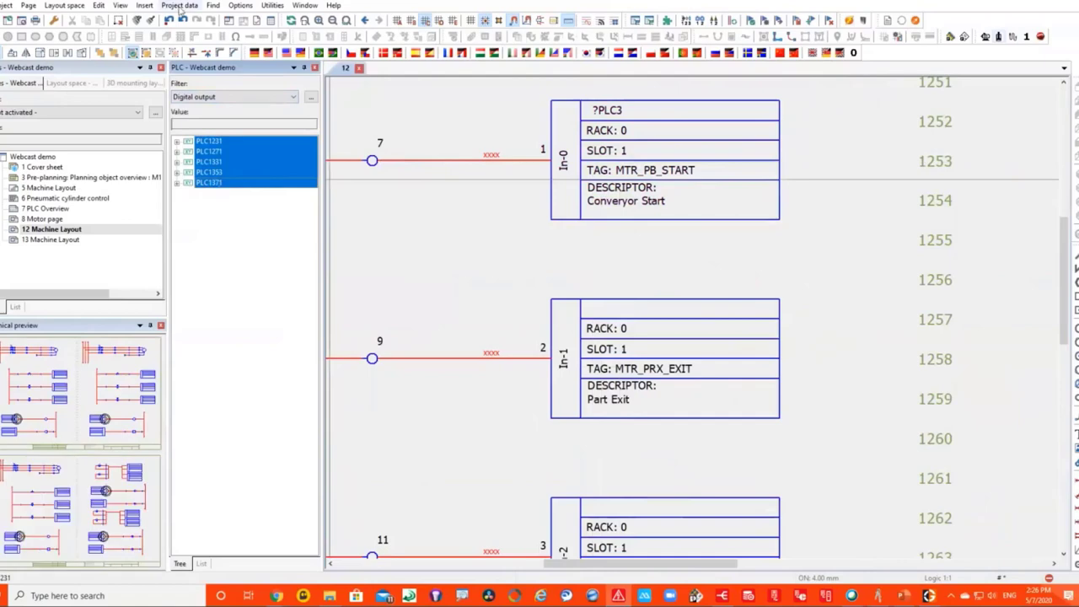
Assign the odd-numbered digital output connection points 1 to 19 of ?PLC4 blockwise to the selected PLC devices.
left_click(180, 5)
mouse_move(182, 124)
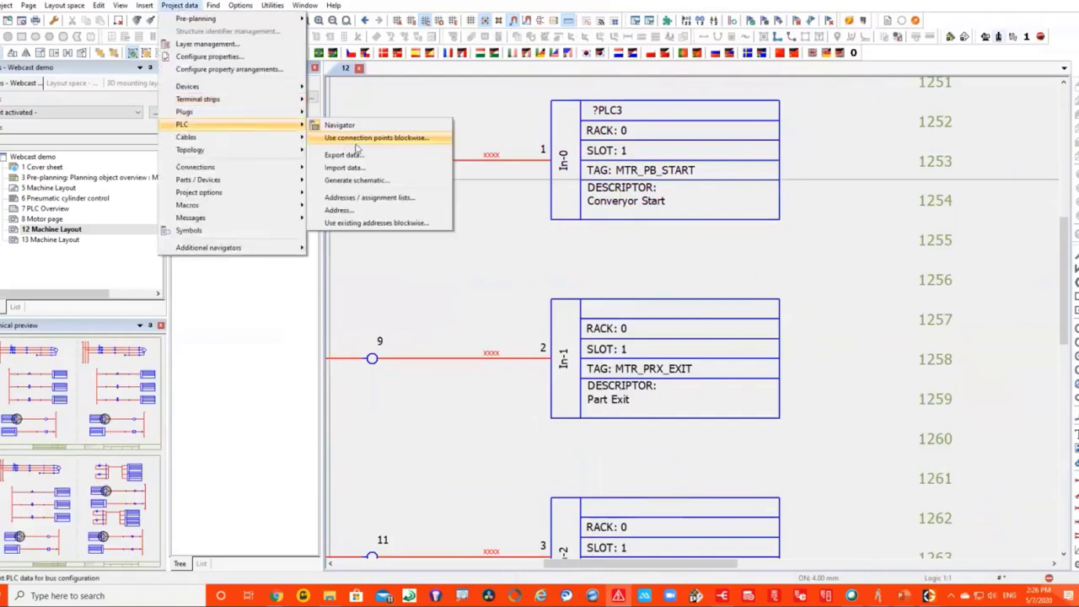
left_click(371, 138)
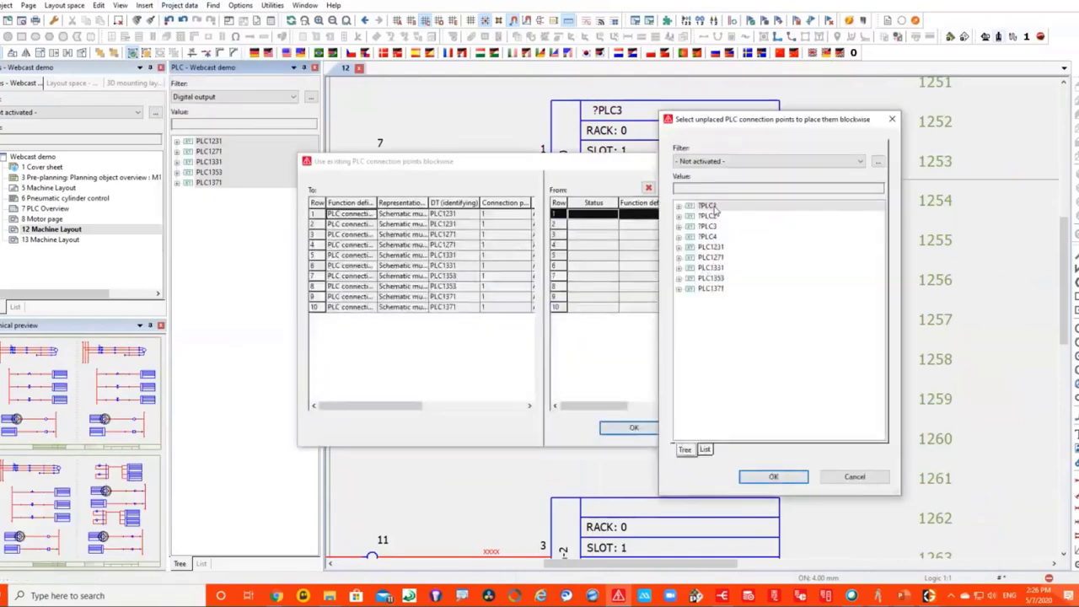
left_click(680, 237)
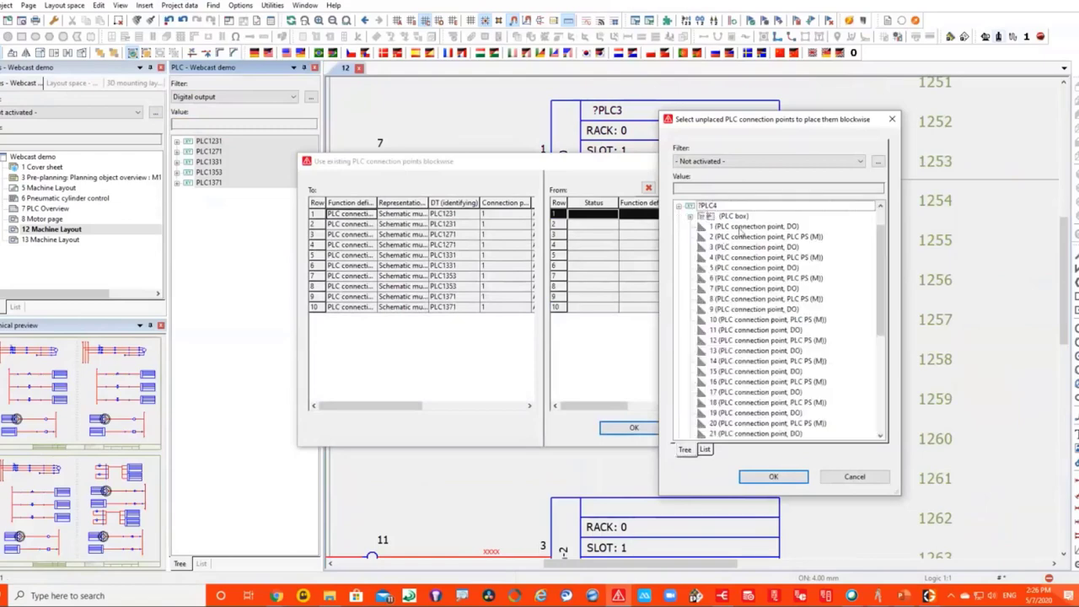
left_click(742, 227)
left_click(747, 248, "ctrl")
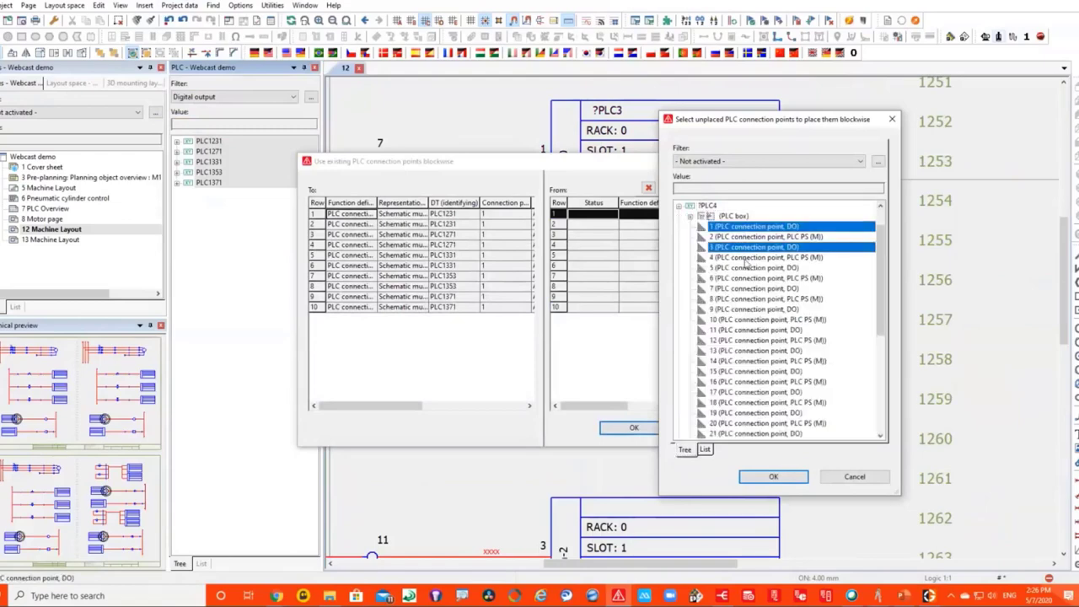
left_click(754, 268, "ctrl")
left_click(763, 289, "ctrl")
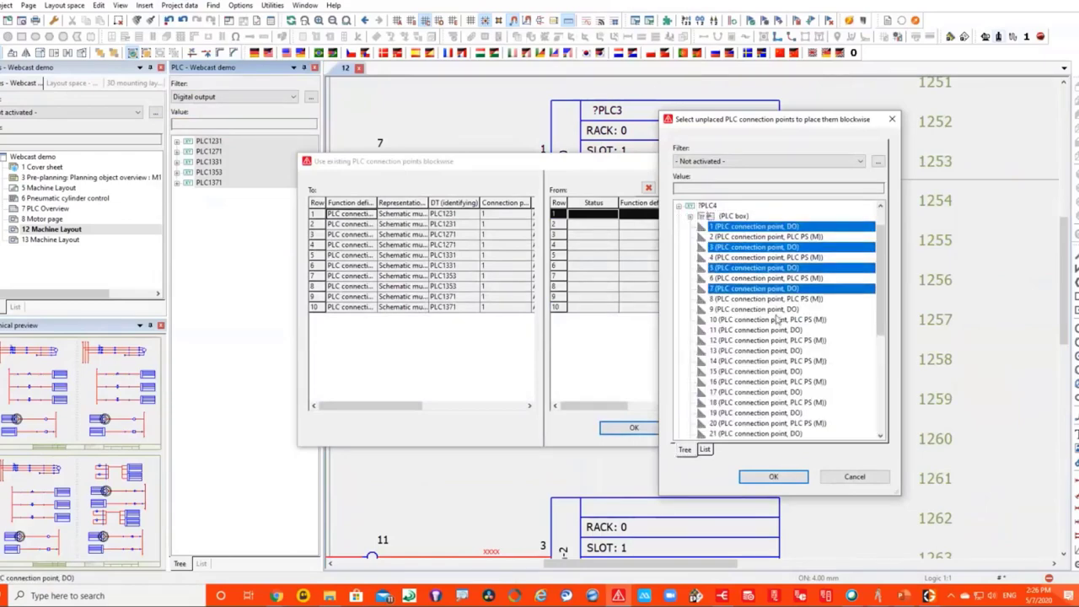
left_click(776, 310, "ctrl")
left_click(782, 330, "ctrl")
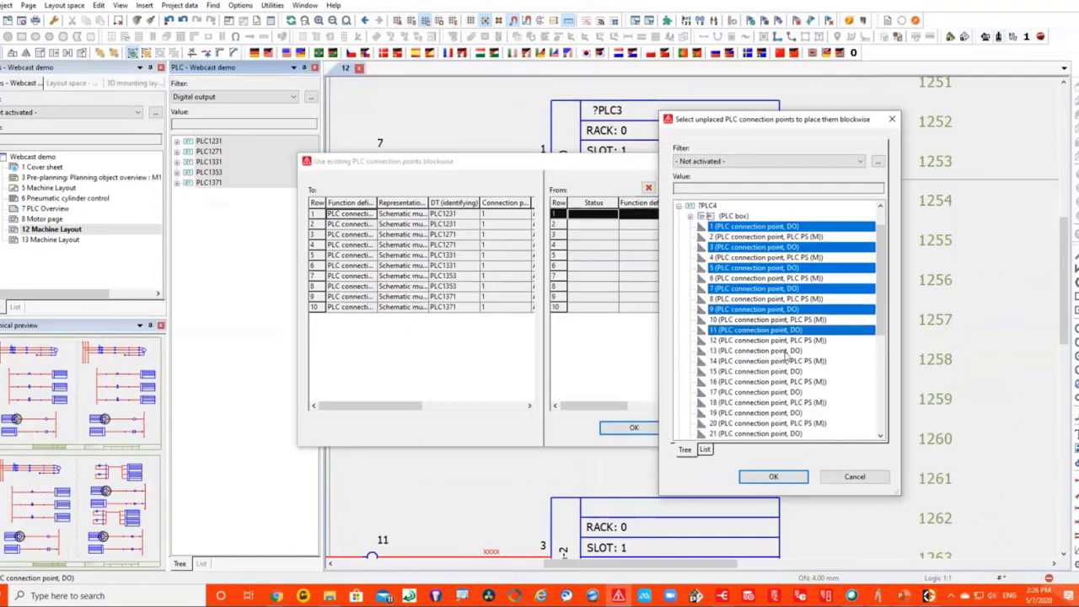
left_click(786, 351, "ctrl")
left_click(789, 372, "ctrl")
left_click(759, 393, "ctrl")
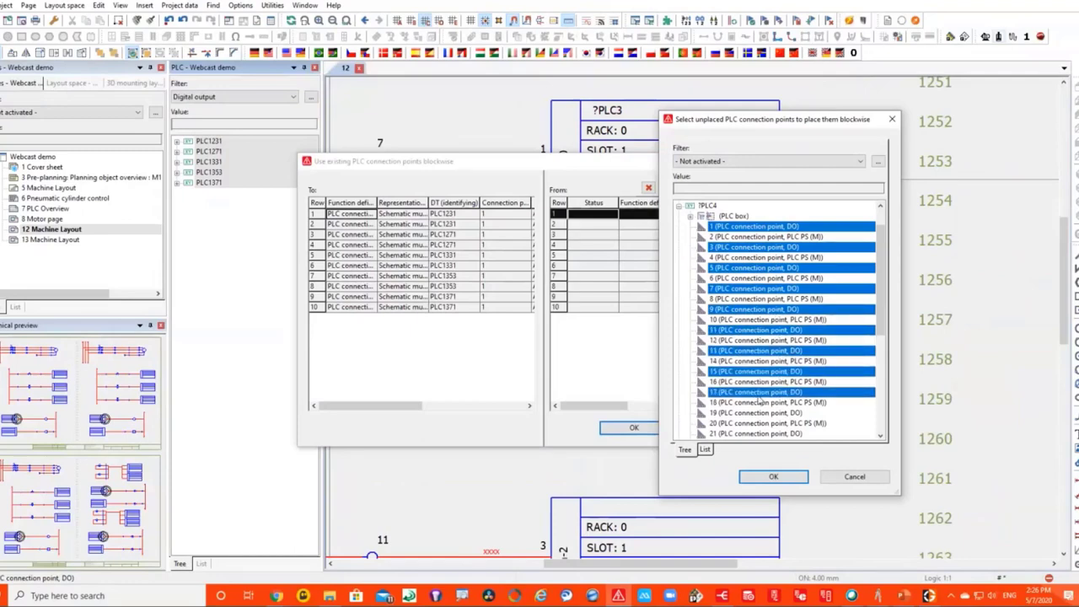
left_click(759, 413, "ctrl")
left_click(773, 477)
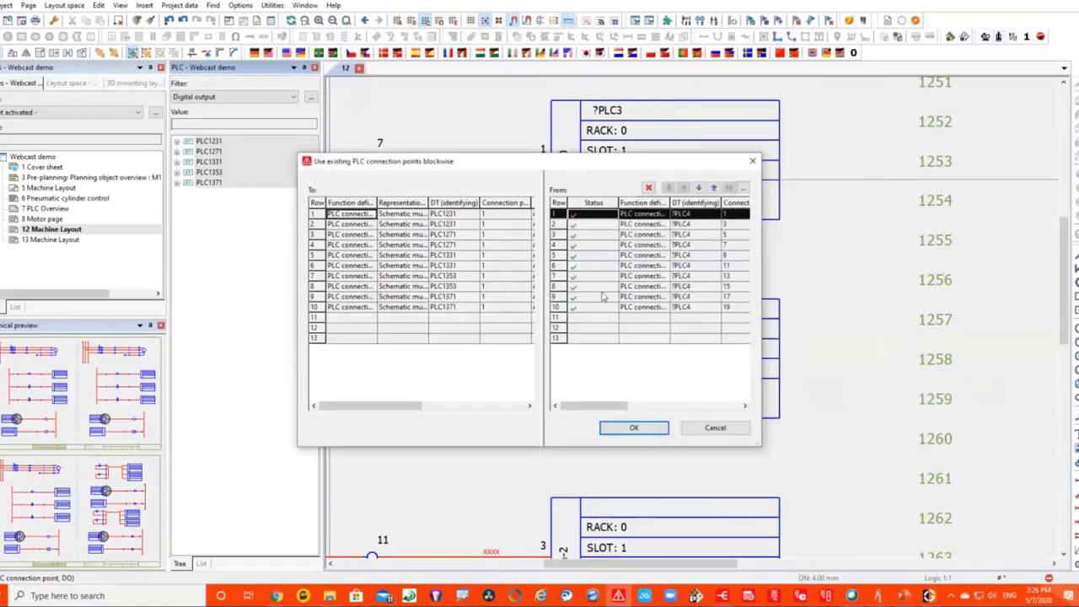
left_click(641, 430)
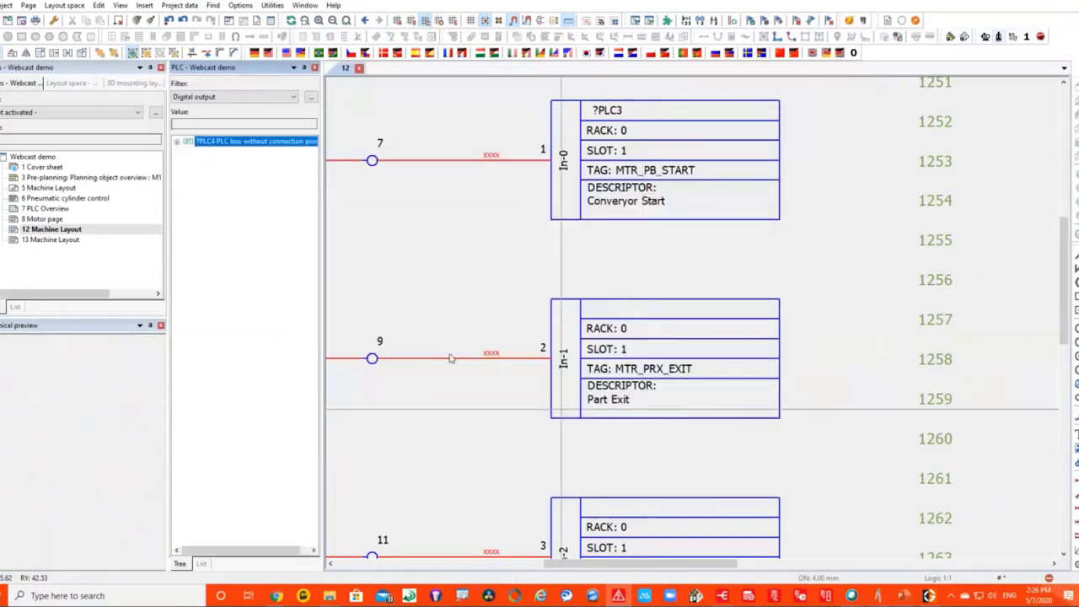
Examine the rack, slot, tag and connection point entries of the PLC boxes on the Machine Layout page 12.
scroll(643, 434, "down", 3)
scroll(1042, 296, "up", 1)
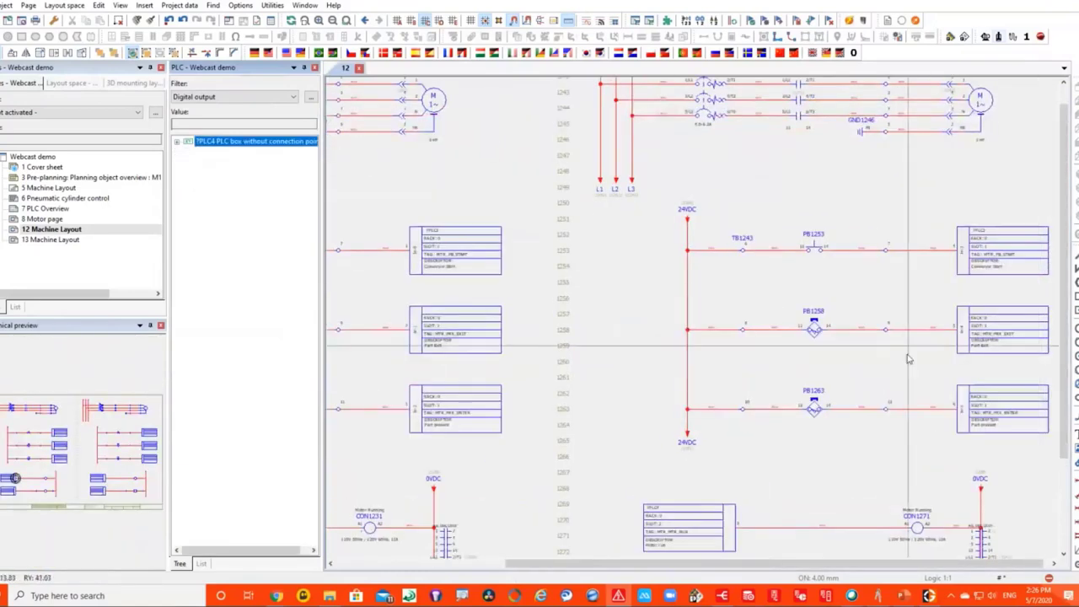
scroll(906, 357, "down", 2)
scroll(814, 419, "up", 5)
scroll(696, 369, "up", 2)
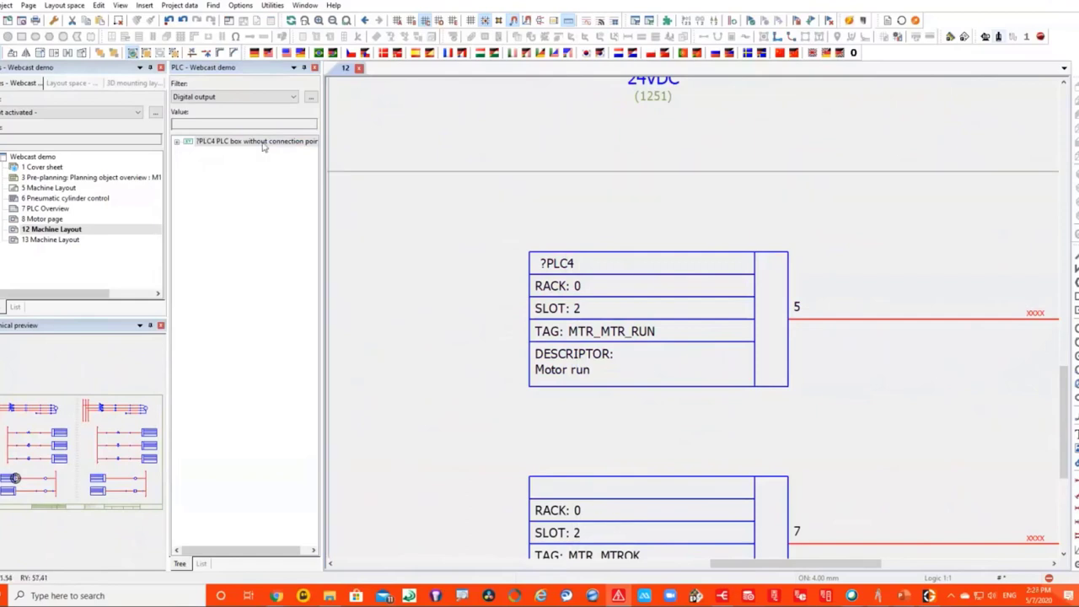
Close the PLC navigator and open the JB1 layout space.
left_click(314, 68)
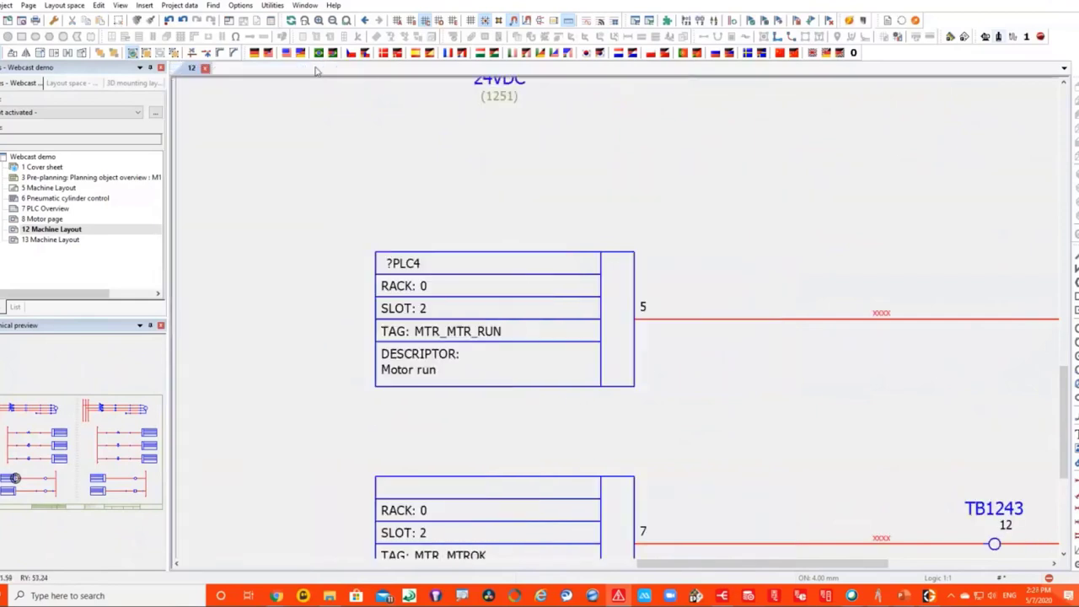
left_click(72, 83)
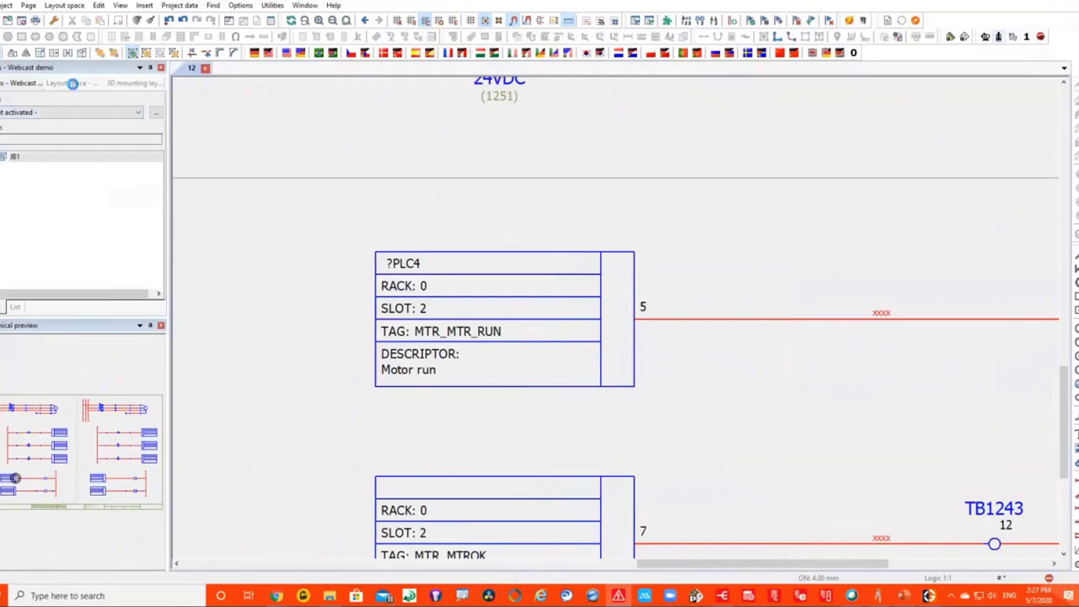
left_click(15, 157)
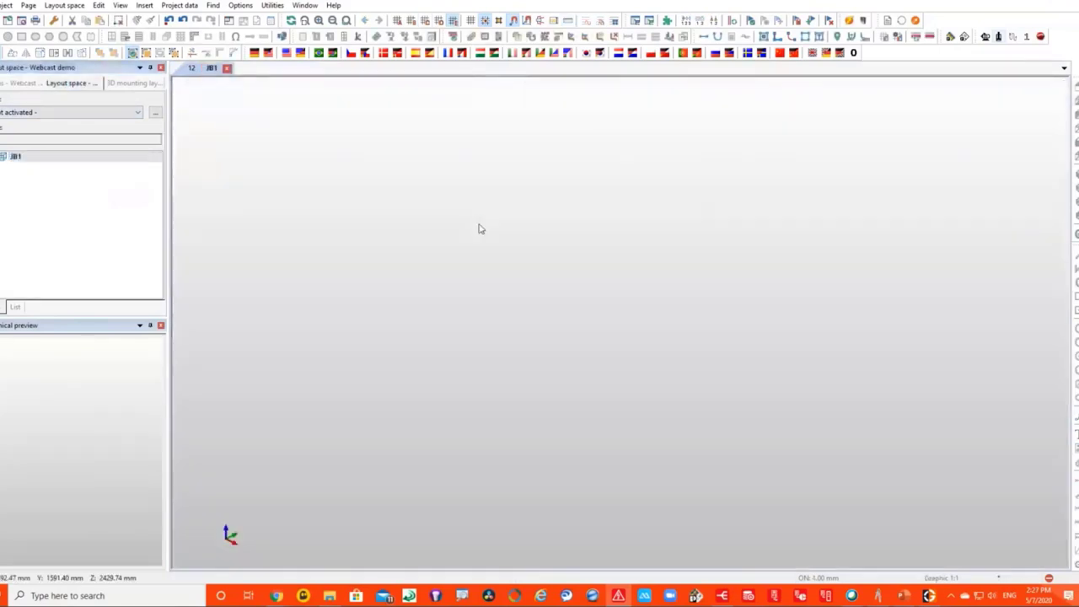
Open the EPLAN Data Portal and search it for part 1517000.
left_click(273, 6)
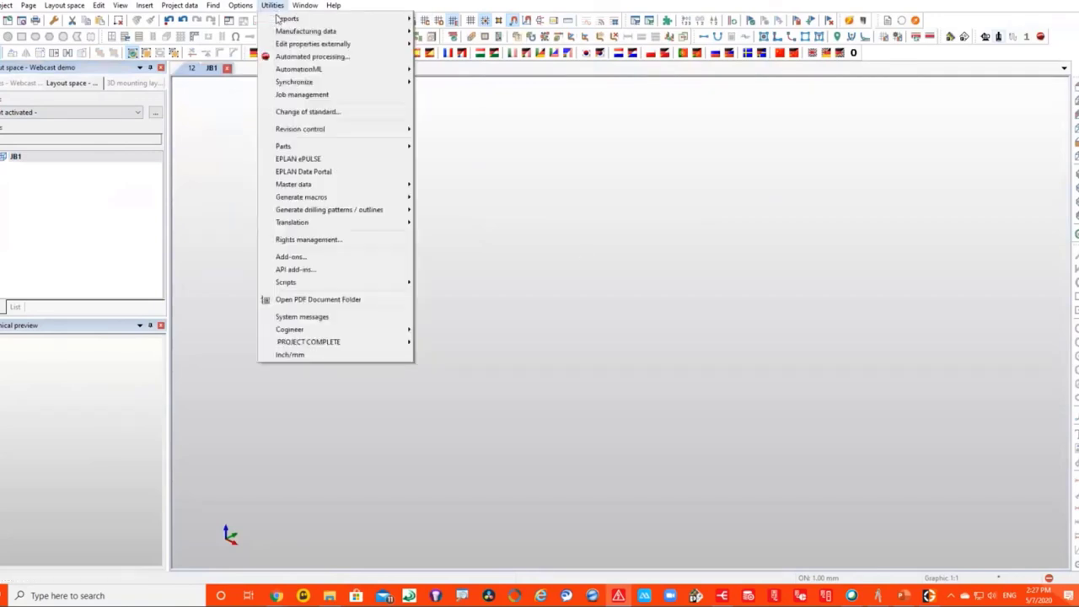
left_click(305, 172)
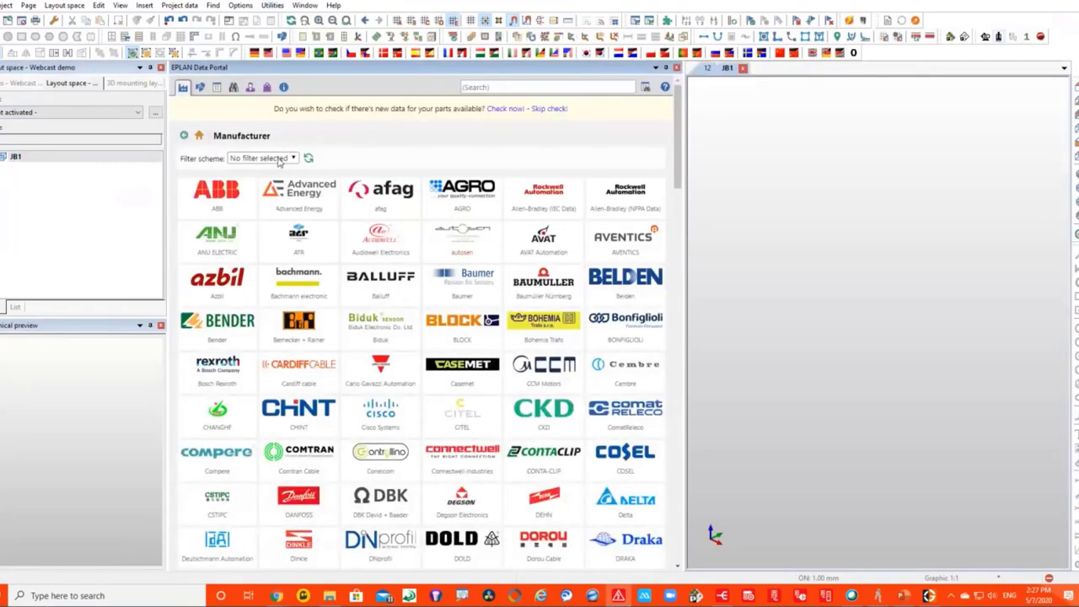
left_click(283, 159)
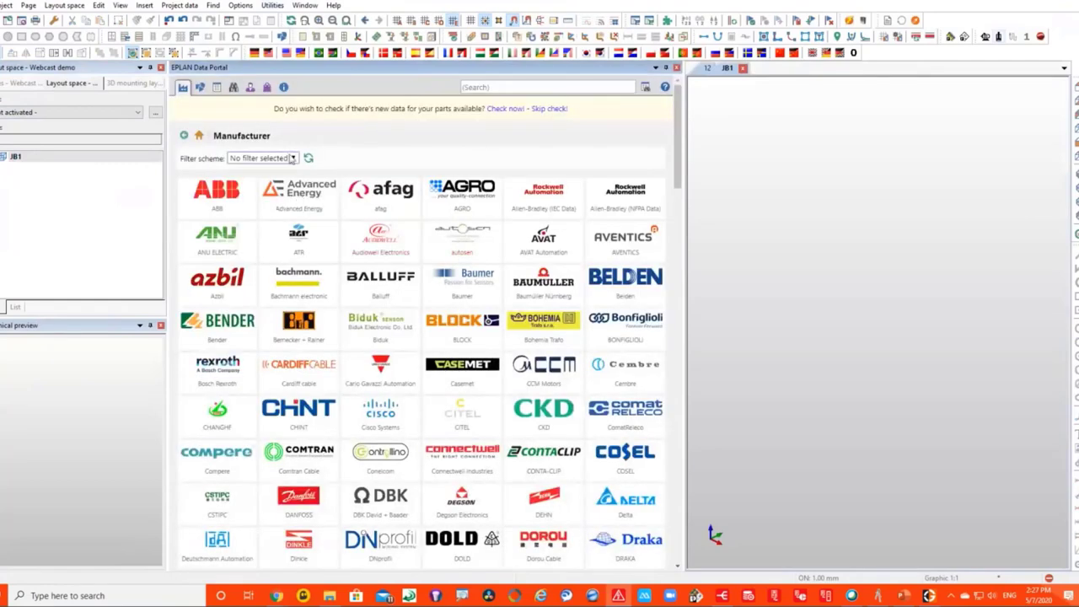
left_click(360, 149)
left_click(507, 87)
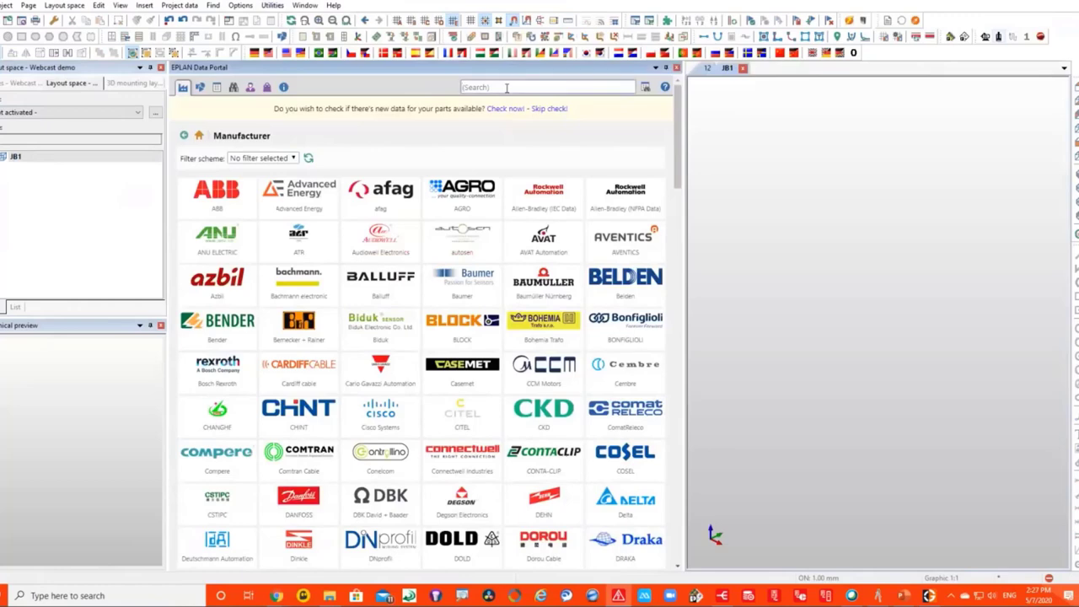
type("1517000")
key("Return")
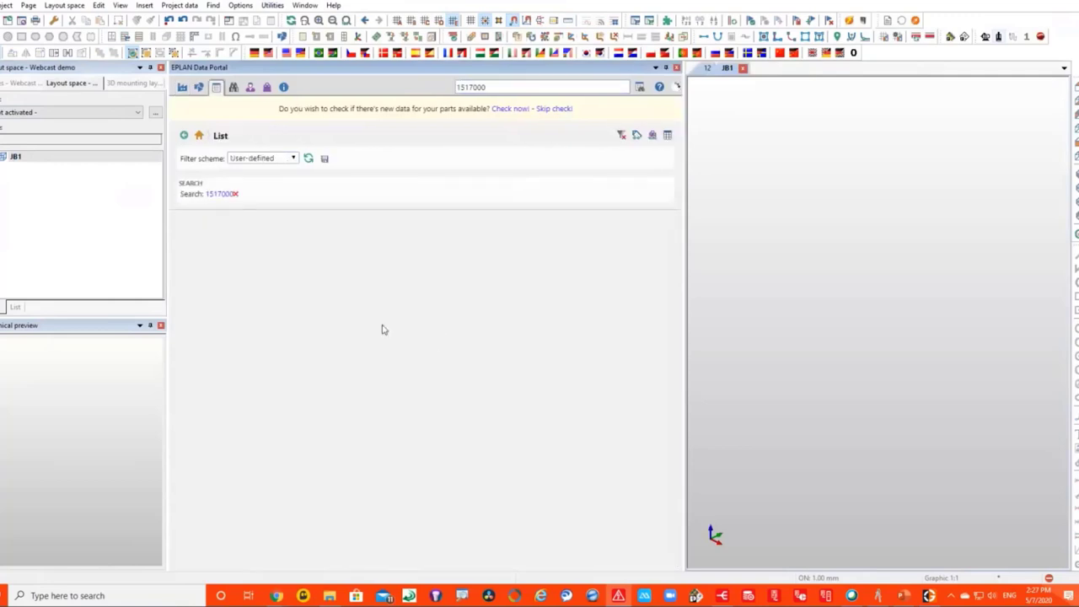
Open the Rittal Configuration System for the RIT.1517000 terminal box and widen the Data Portal pane.
scroll(382, 331, "down", 6)
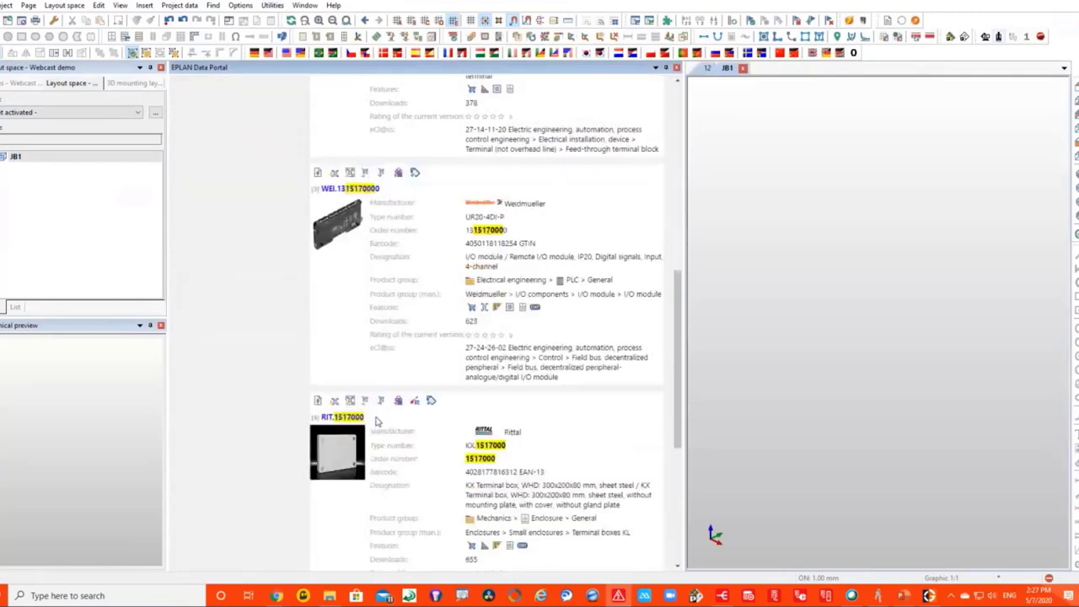
left_click(415, 402)
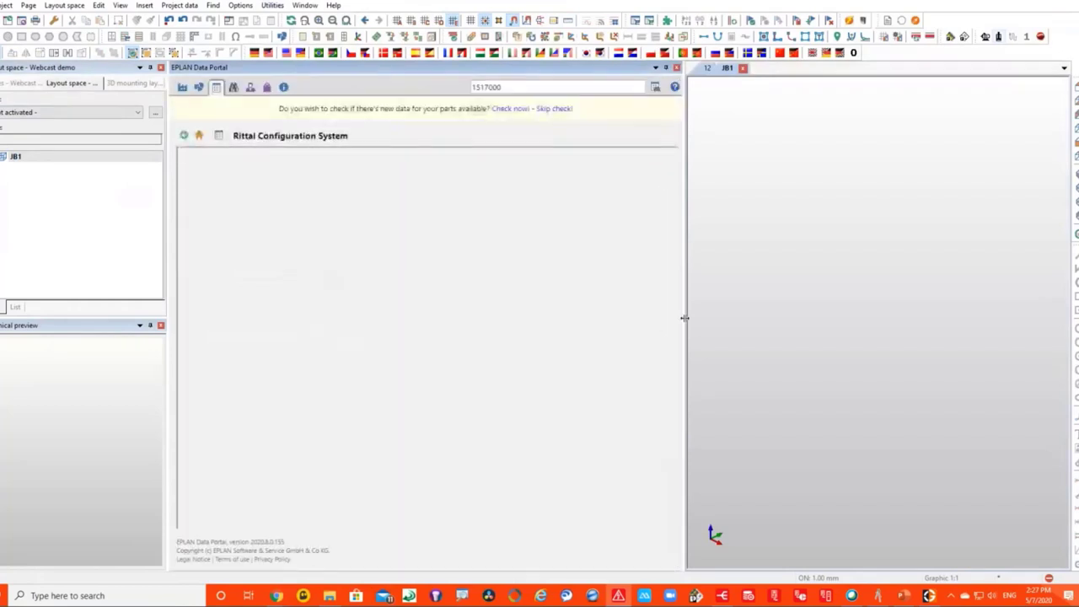
left_click_drag(684, 324, 796, 320)
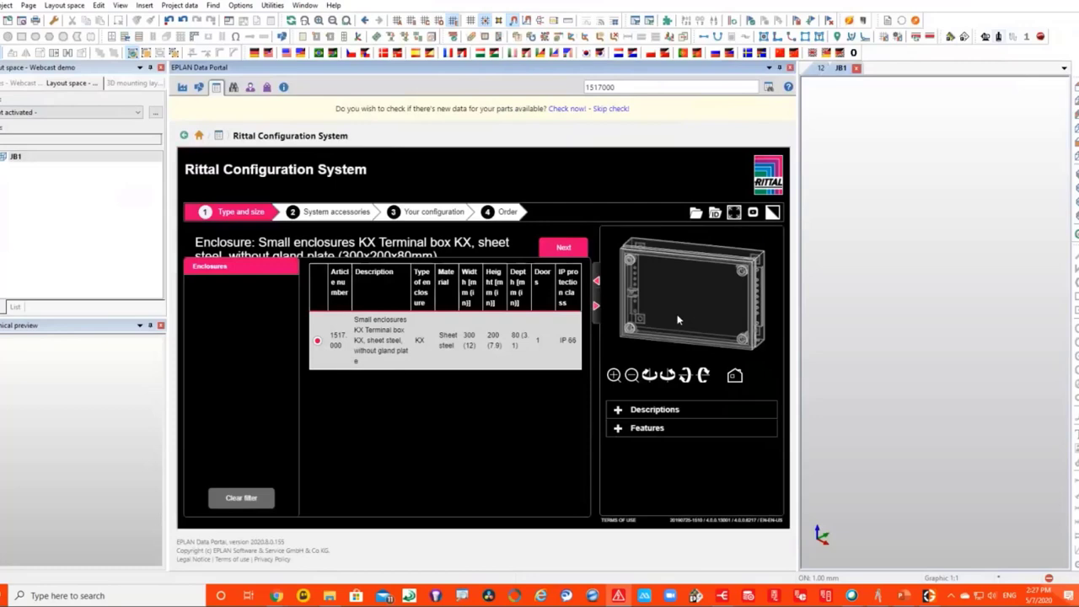
Add the wall mounting bracket, cover hinge and mounting plate accessories to the KX terminal box configuration.
mouse_move(679, 319)
left_mouse_down()
mouse_move(700, 308)
mouse_move(658, 310)
mouse_move(657, 329)
mouse_move(696, 286)
mouse_move(666, 305)
mouse_move(678, 323)
left_mouse_up()
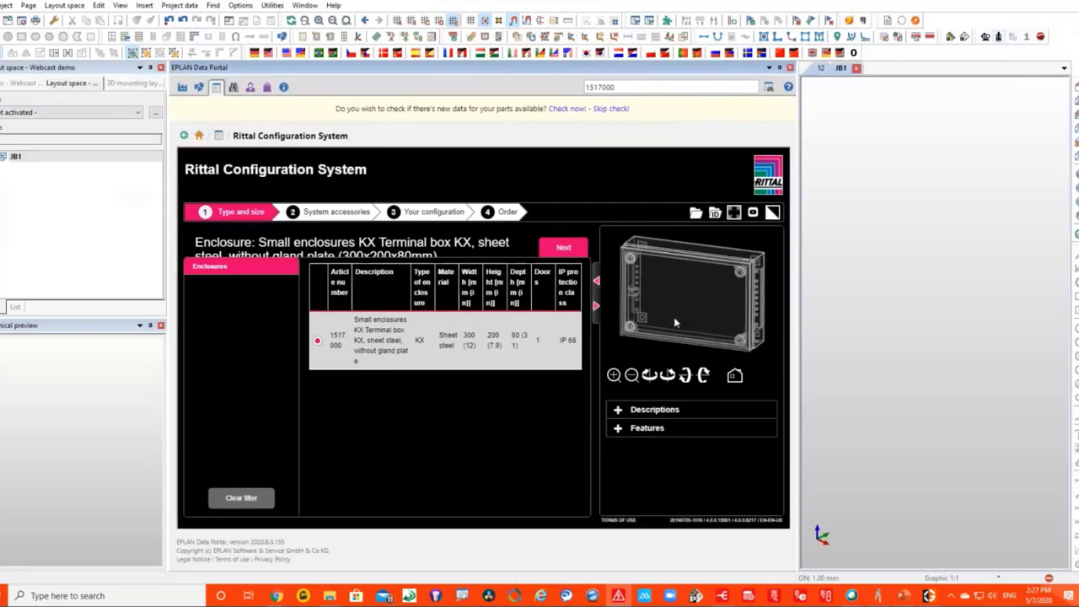
left_click(563, 248)
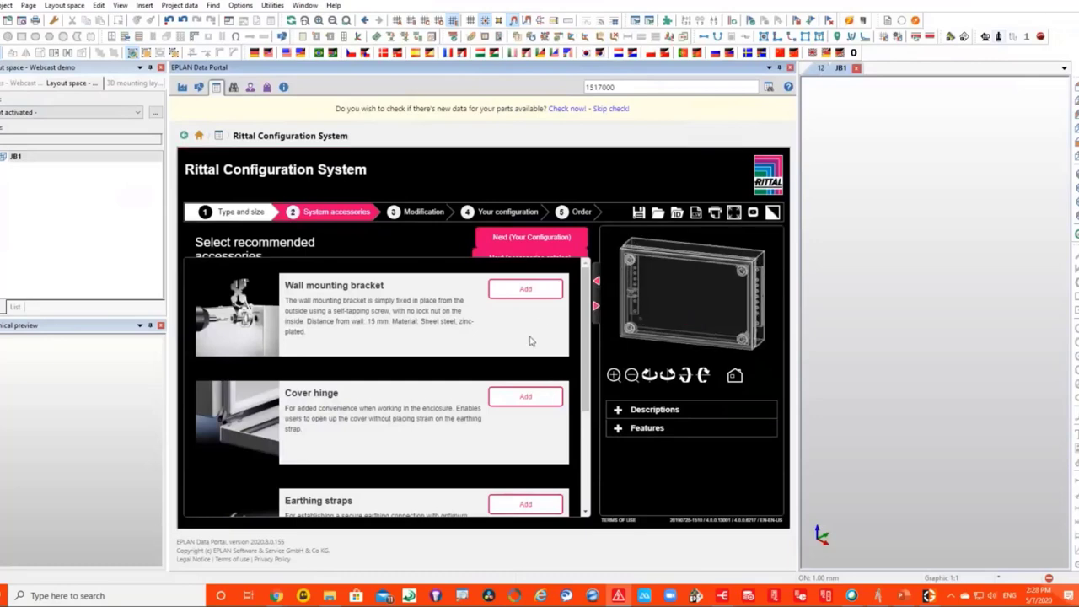
scroll(525, 354, "down", 2)
scroll(524, 355, "up", 3)
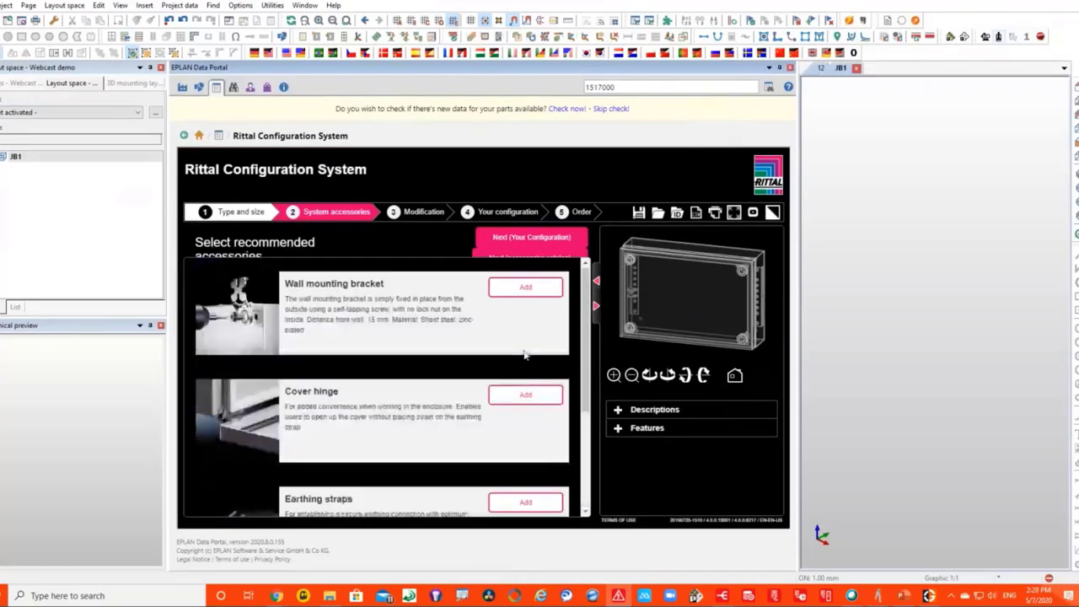
left_click(528, 291)
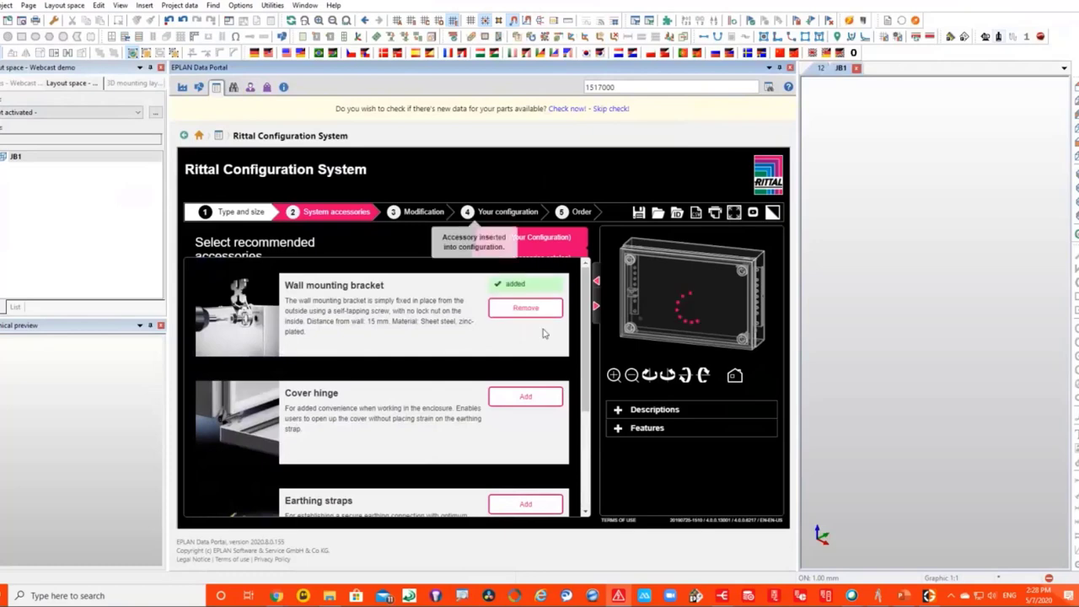
left_click(508, 404)
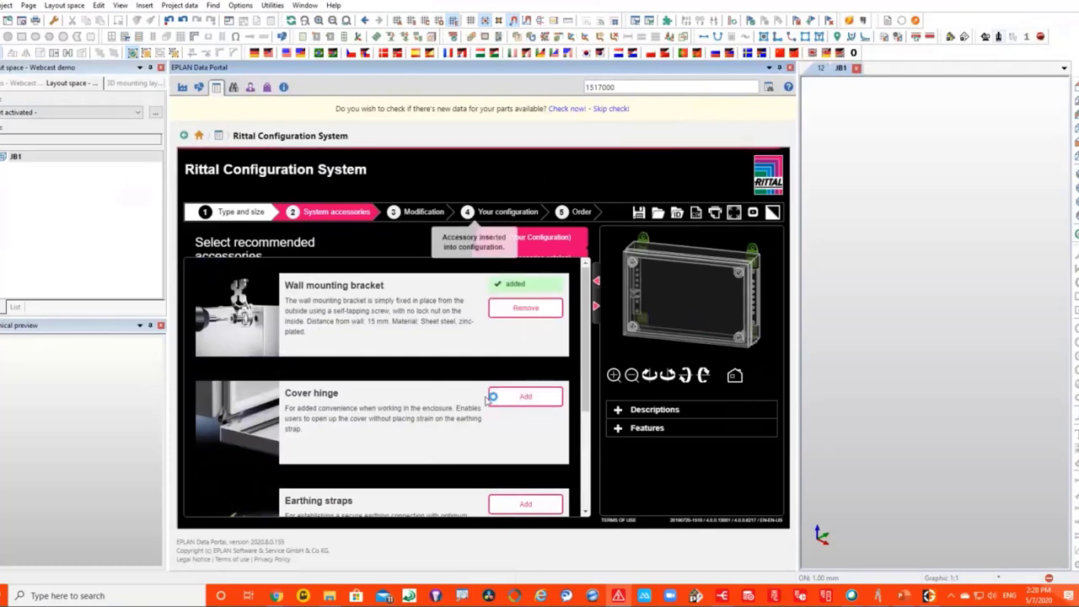
scroll(524, 405, "down", 3)
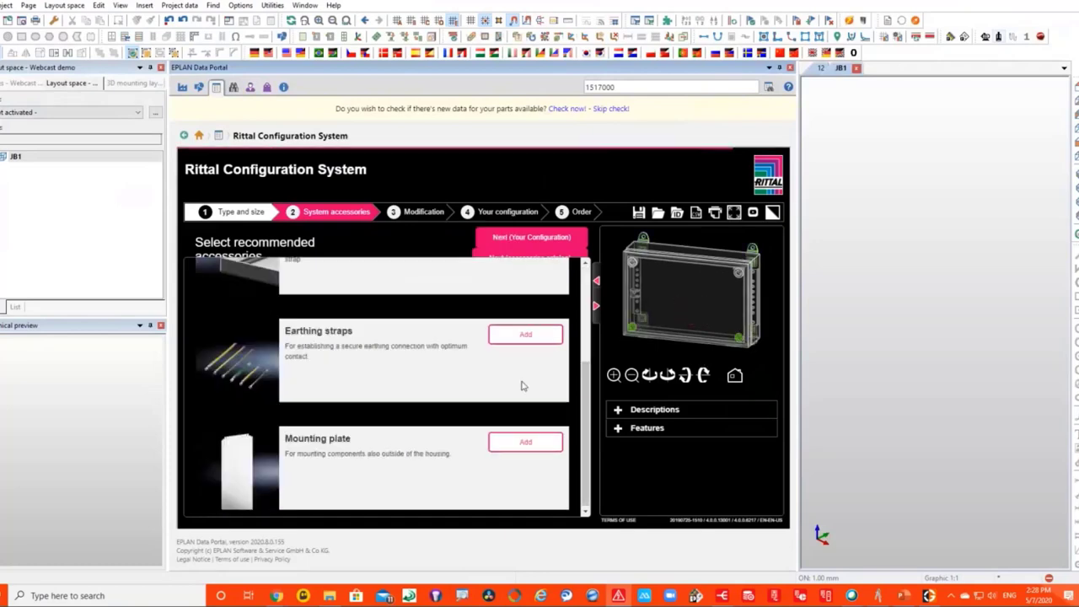
left_click(522, 447)
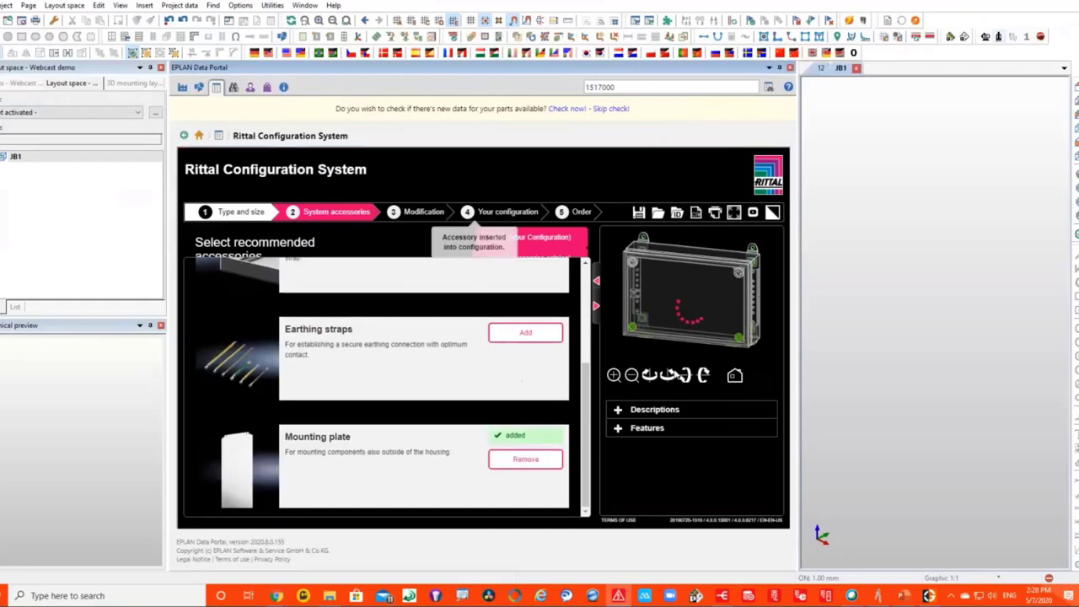
left_click_drag(701, 312, 666, 304)
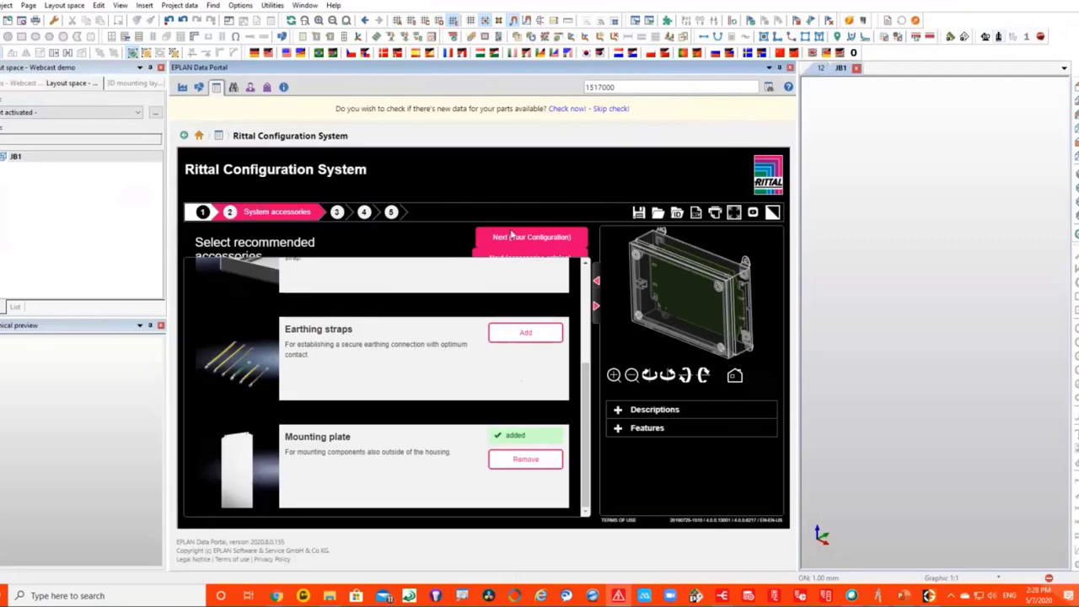
Go to the order stage of the configuration and generate its EPLAN data, accepting the exit from the configurator.
left_click(412, 213)
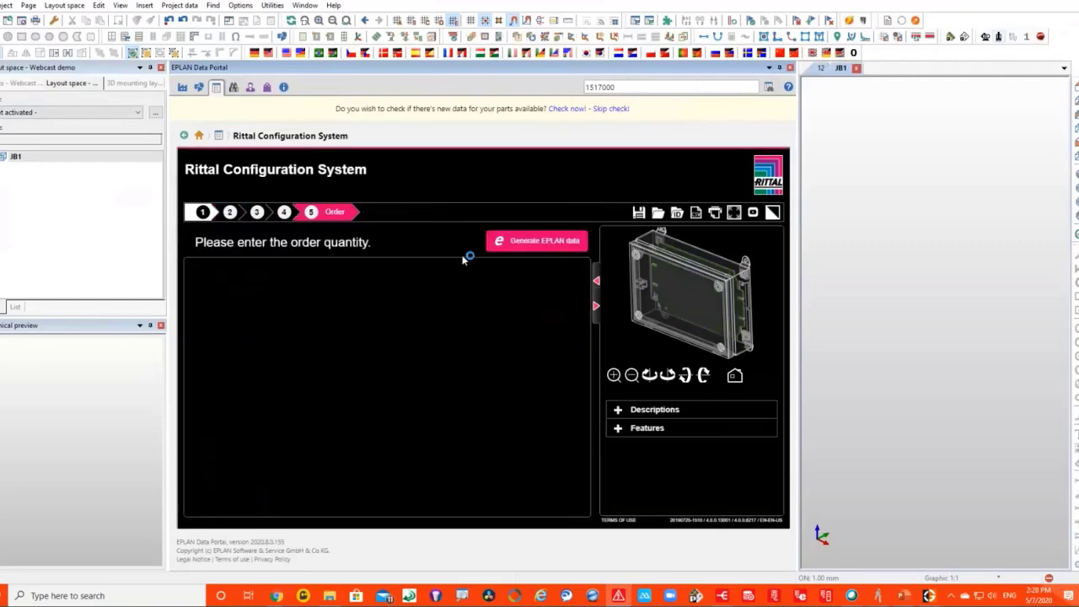
left_click(524, 243)
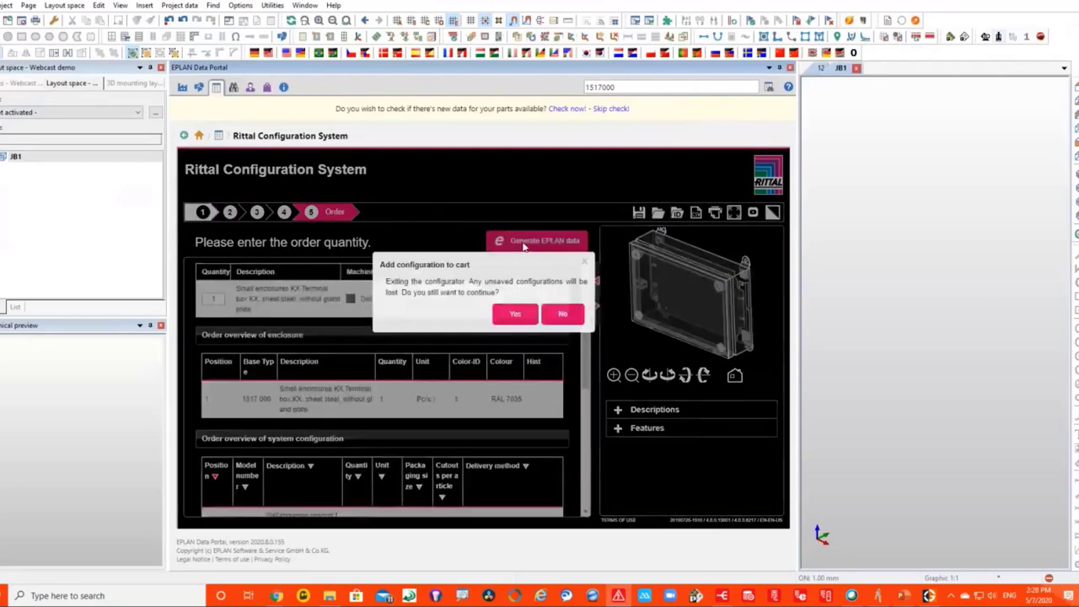
left_click(514, 314)
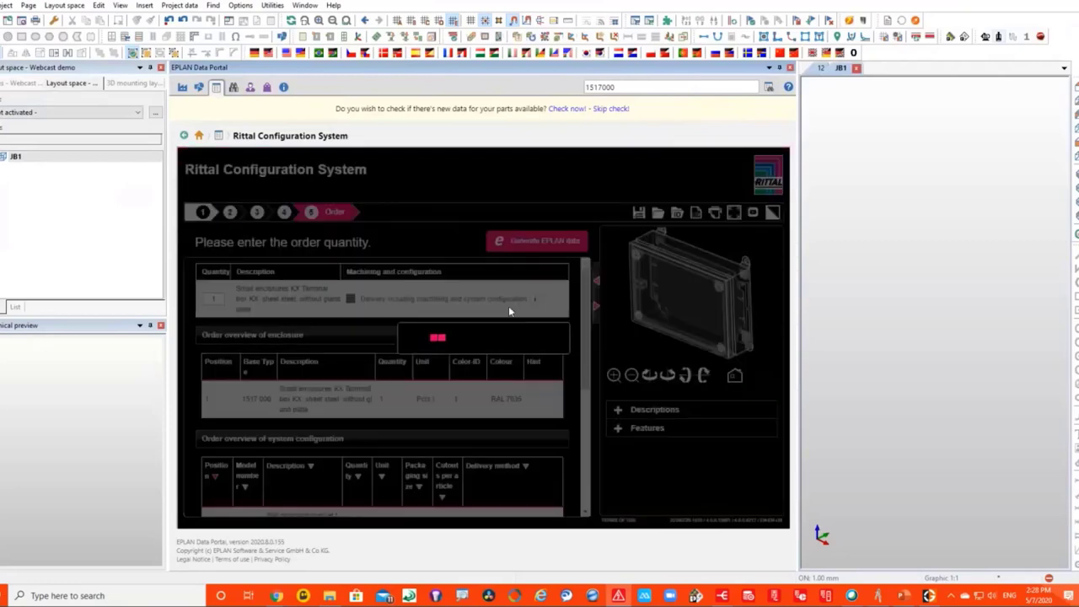
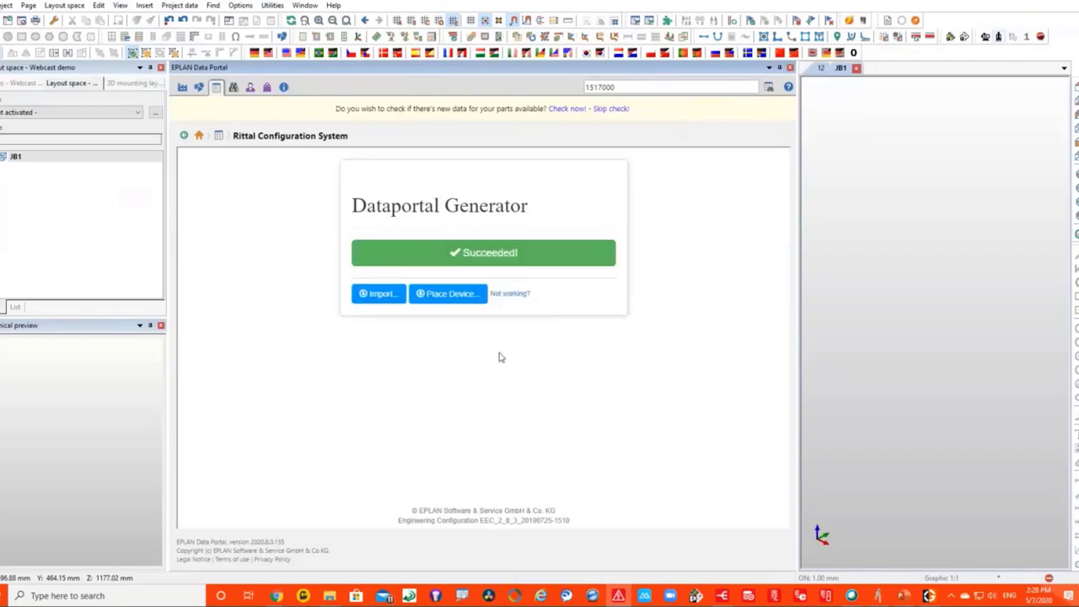
Place the generated enclosure in the JB1 layout space, adding new part records only and closing the Data Portal.
left_click(456, 295)
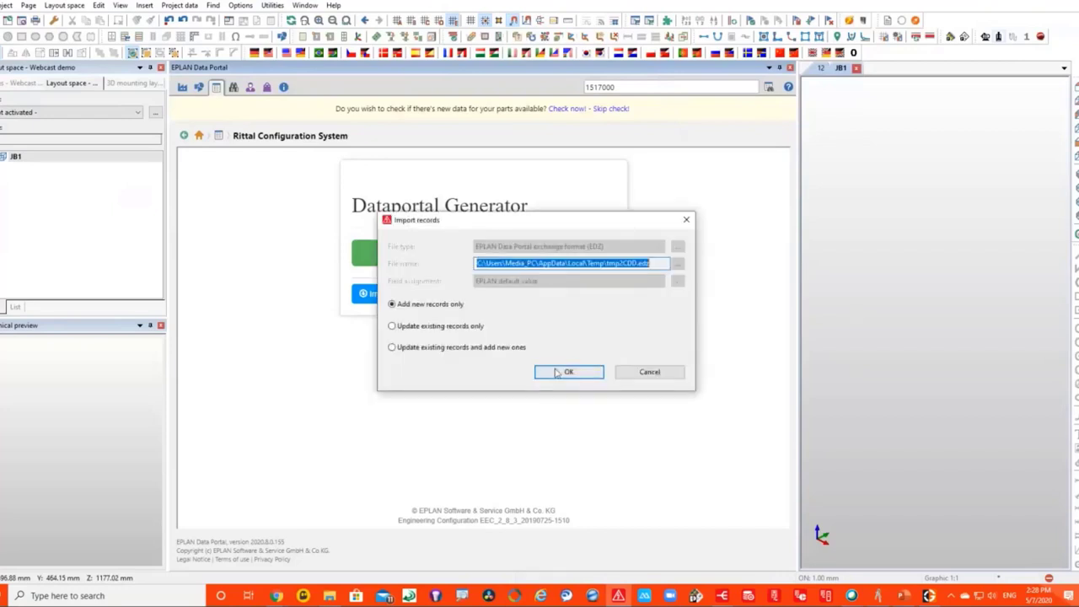
left_click(563, 372)
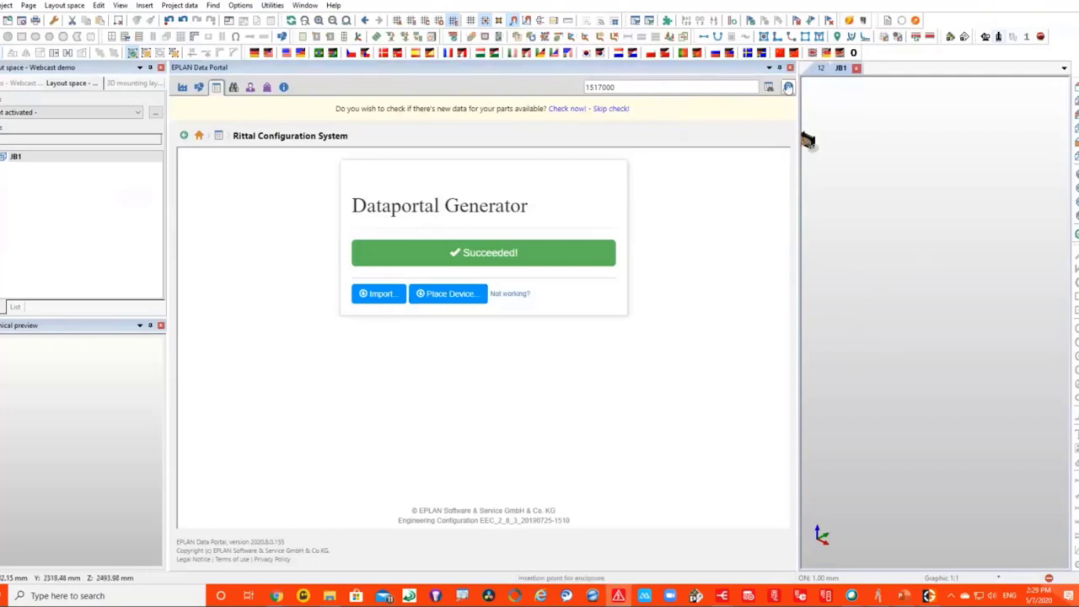
left_click(790, 68)
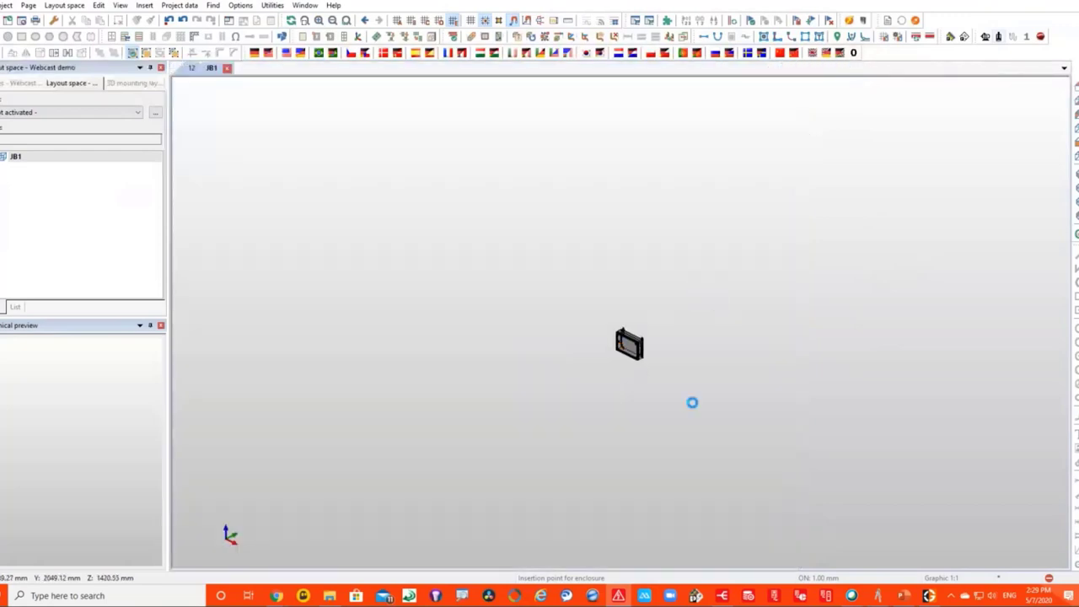
left_click(691, 403)
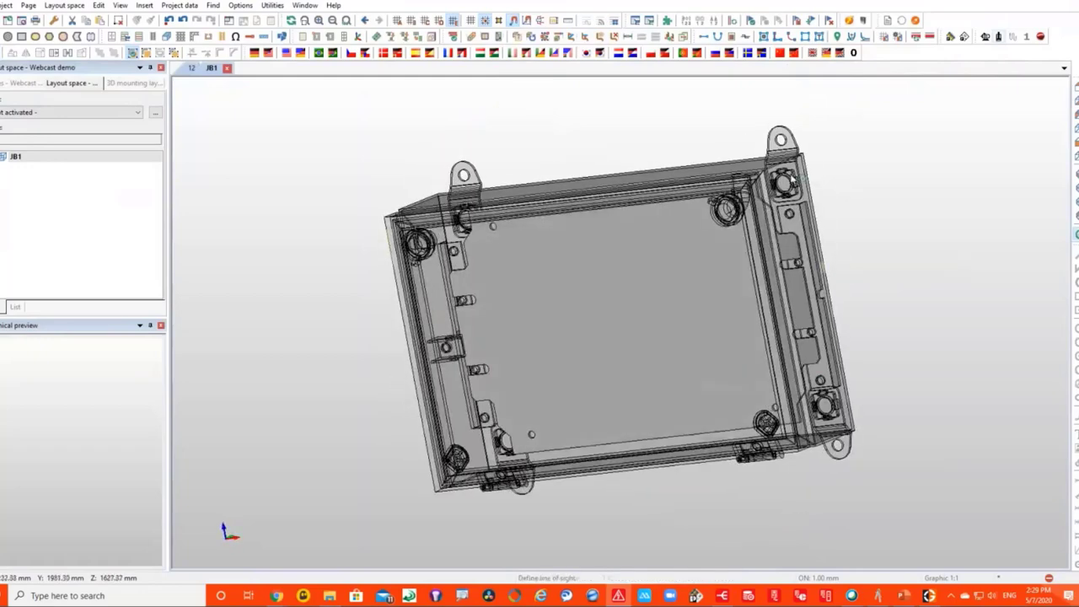
Turn the enclosure to the front view and show only its mounting plate in the JB1 layout space.
left_click(747, 364)
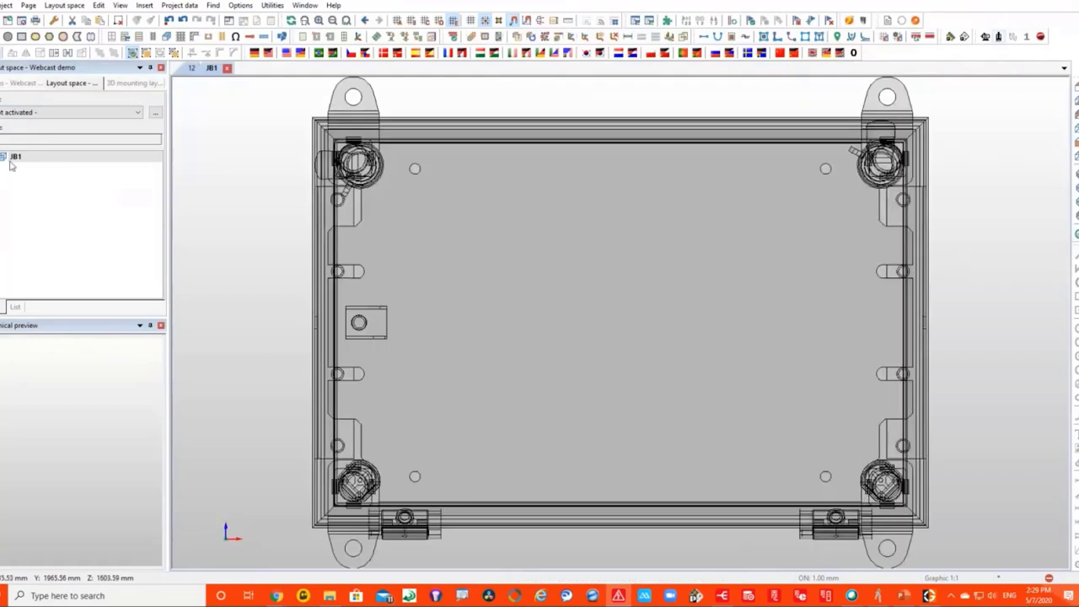
right_click(12, 163)
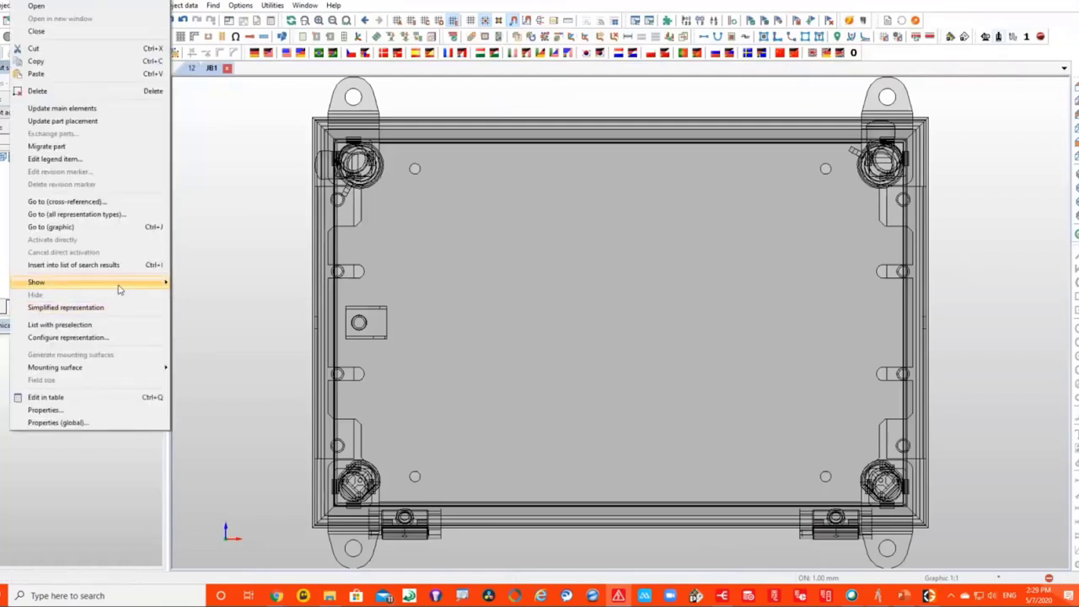
mouse_move(118, 283)
left_click(207, 310)
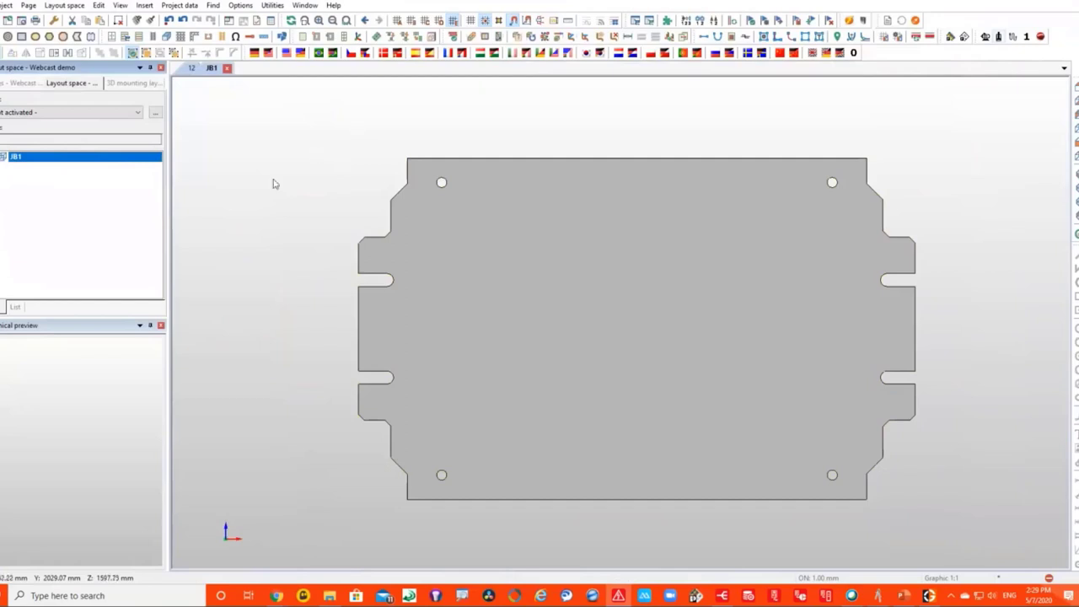
Insert a PAN.F1X2LG6 narrow slotted wiring duct, starting near the upper-left corner of the mounting plate.
left_click(161, 46)
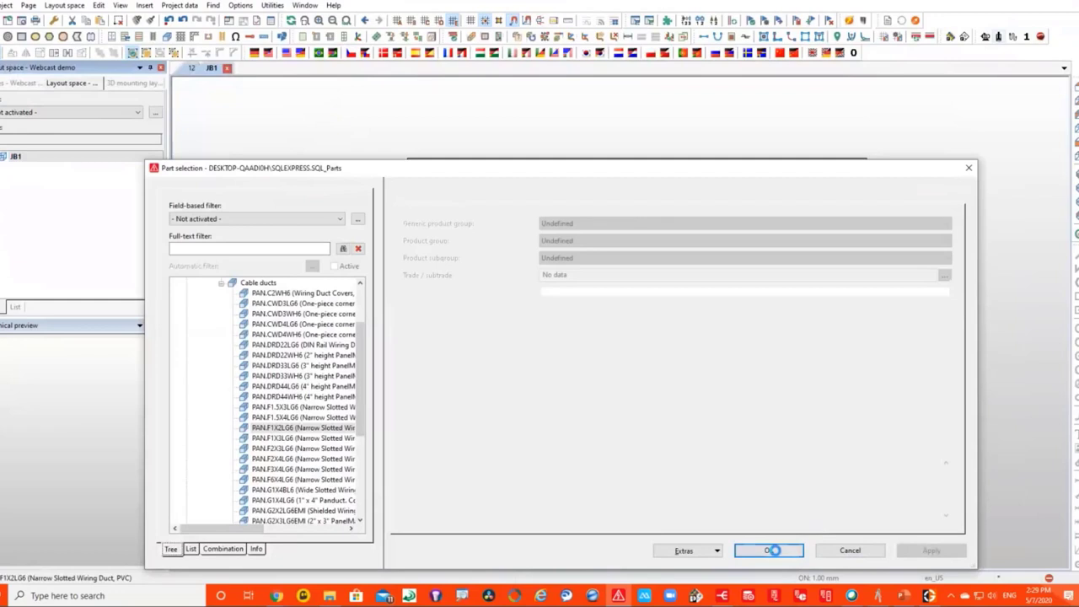
left_click(769, 550)
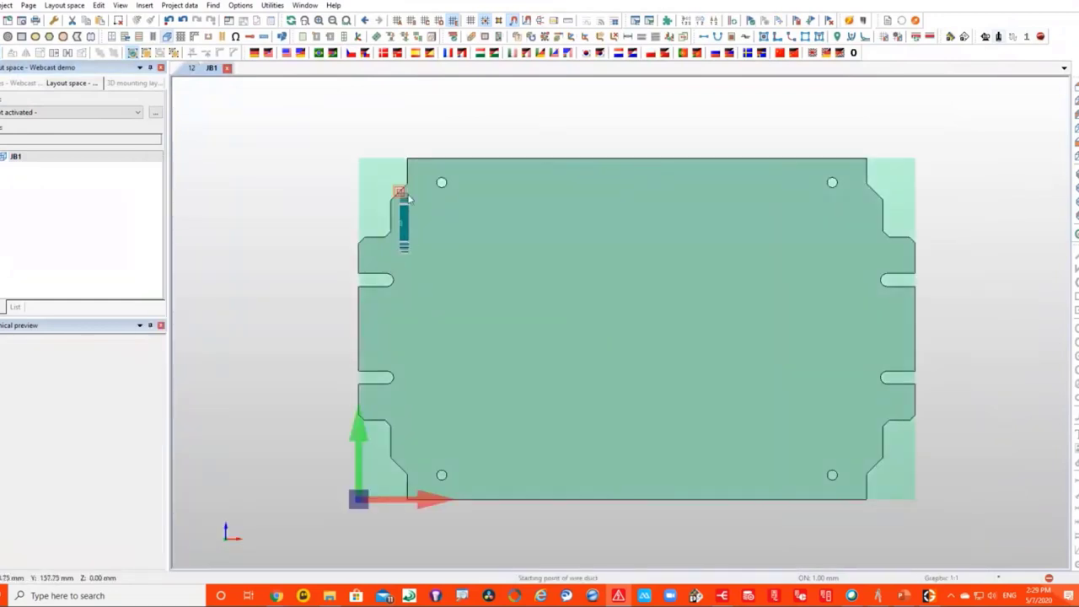
left_click(441, 183)
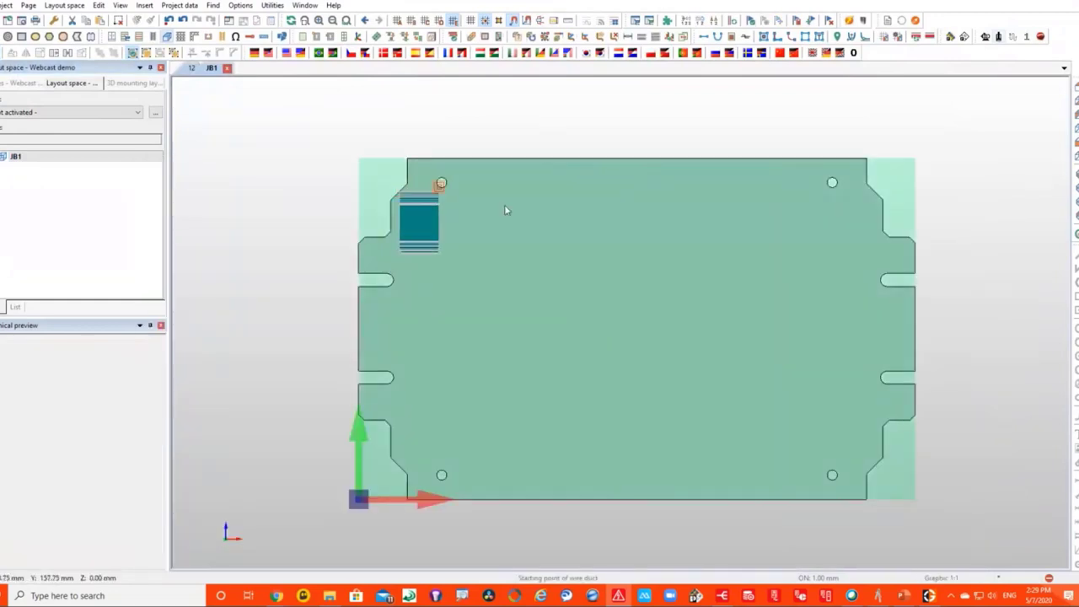
Place two equal-length horizontal wire ducts across the upper and lower mounting panel, plus a vertical duct joining their left ends.
left_click(870, 229)
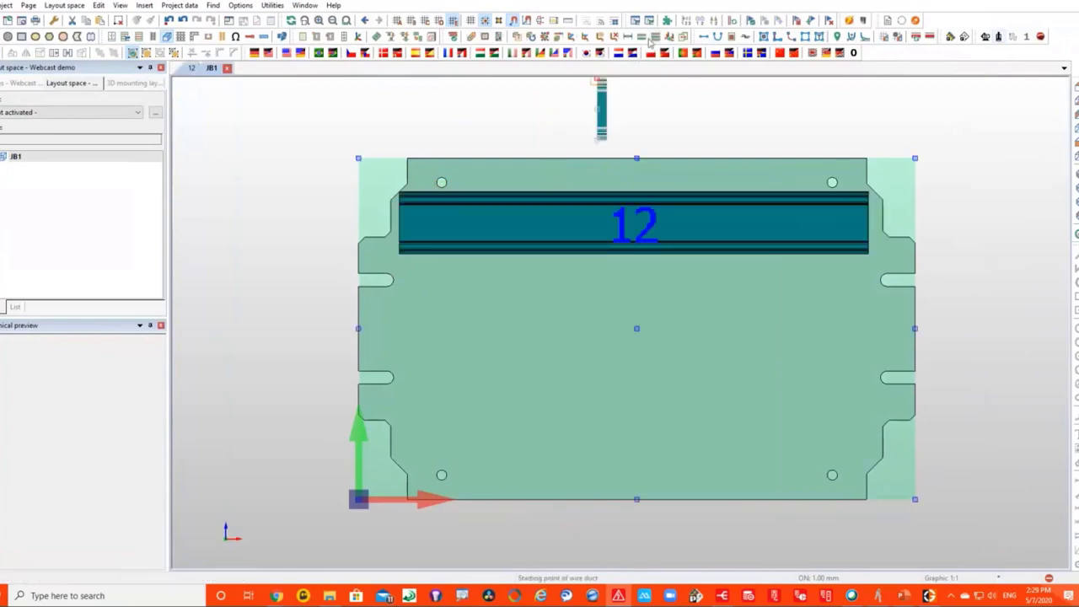
left_click(653, 37)
left_click(483, 217)
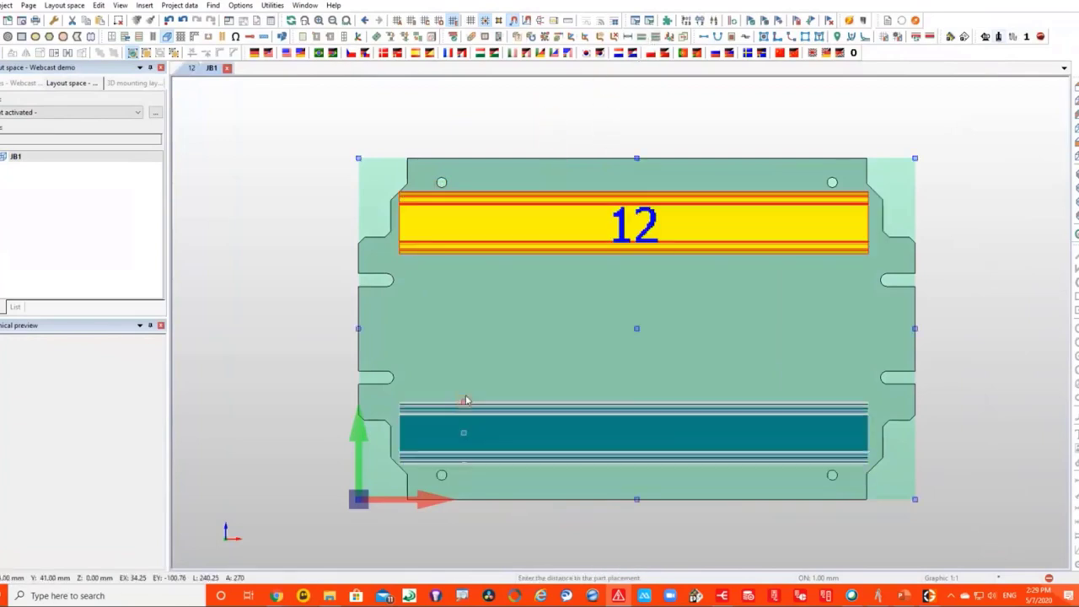
left_click(465, 425)
left_click(402, 265)
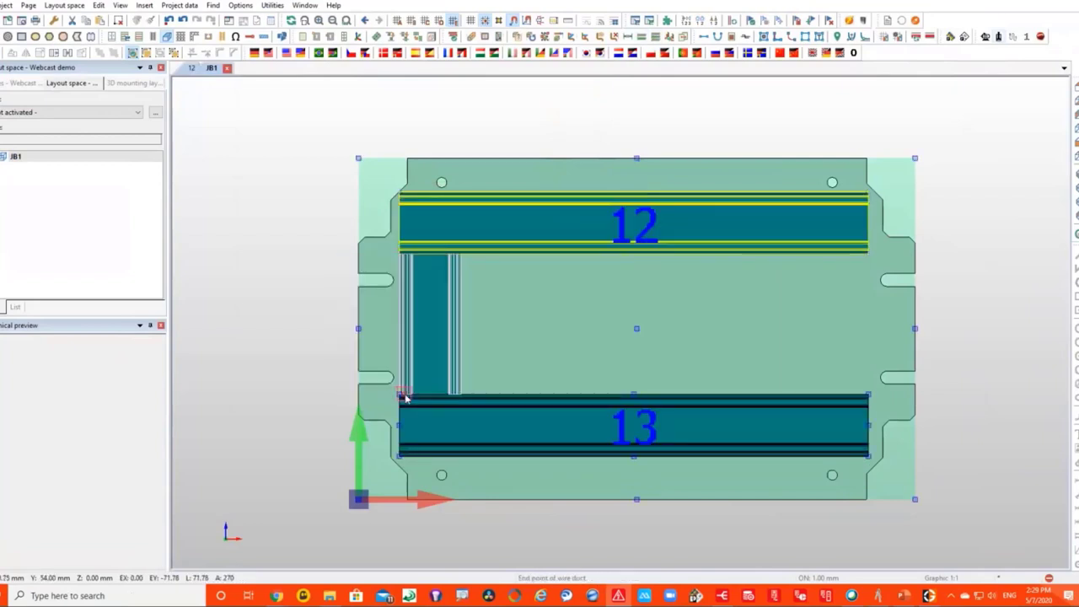
left_click(489, 396)
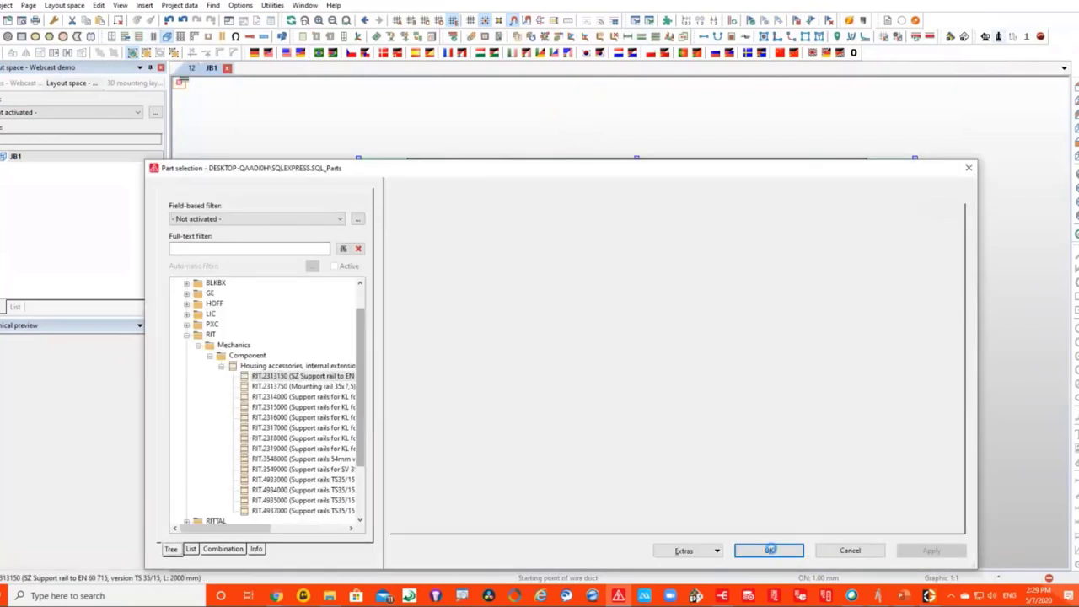
Place mounting rail RIT.2313150 midway between horizontal wire ducts 12 and 13, matching their length.
left_click(770, 550)
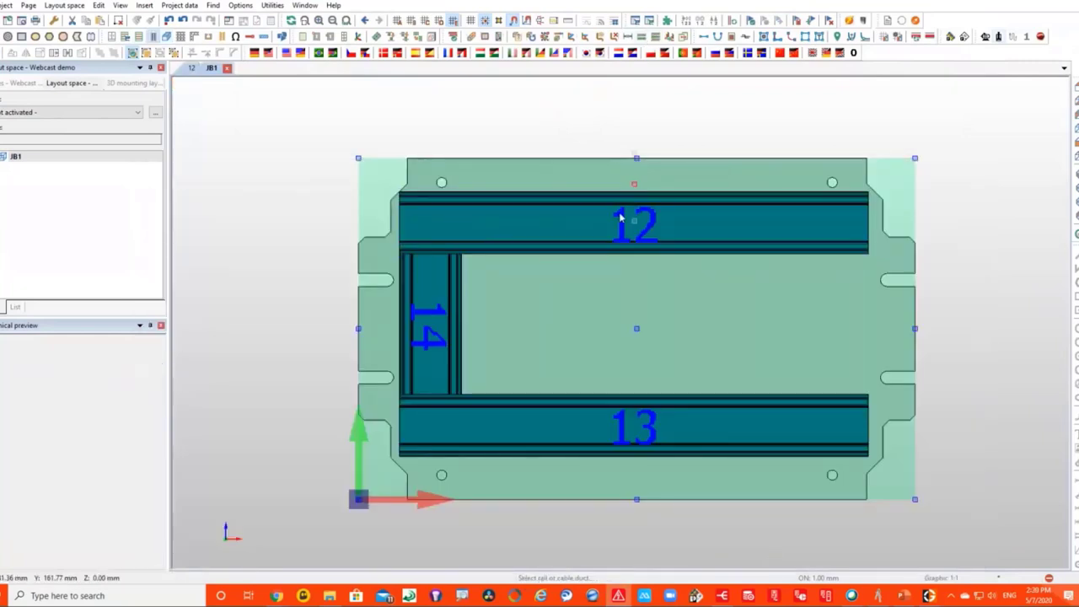
left_click(571, 220)
left_click(593, 378)
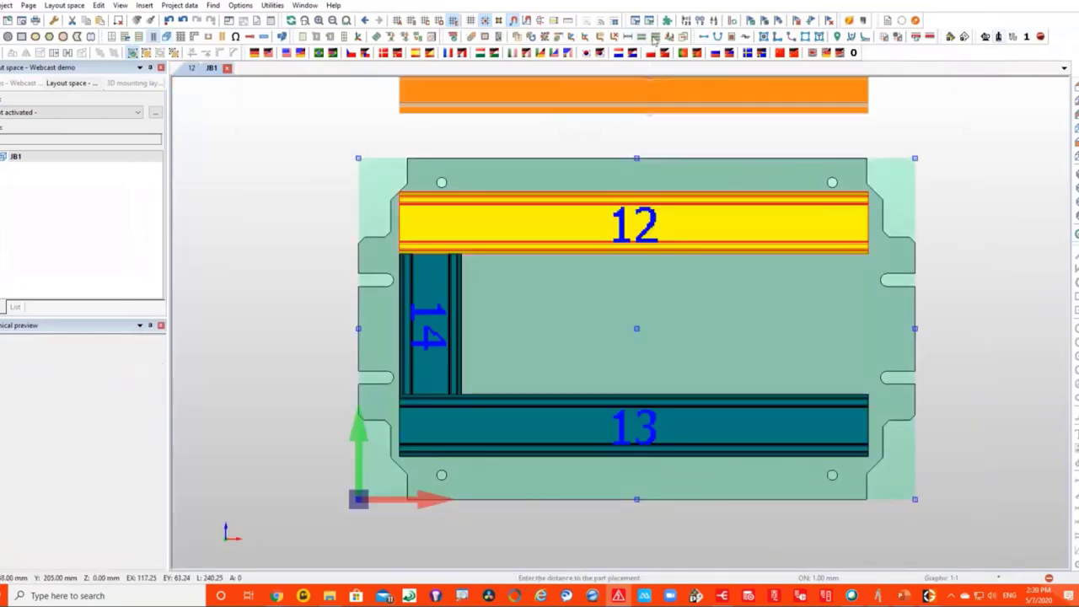
left_click(554, 420)
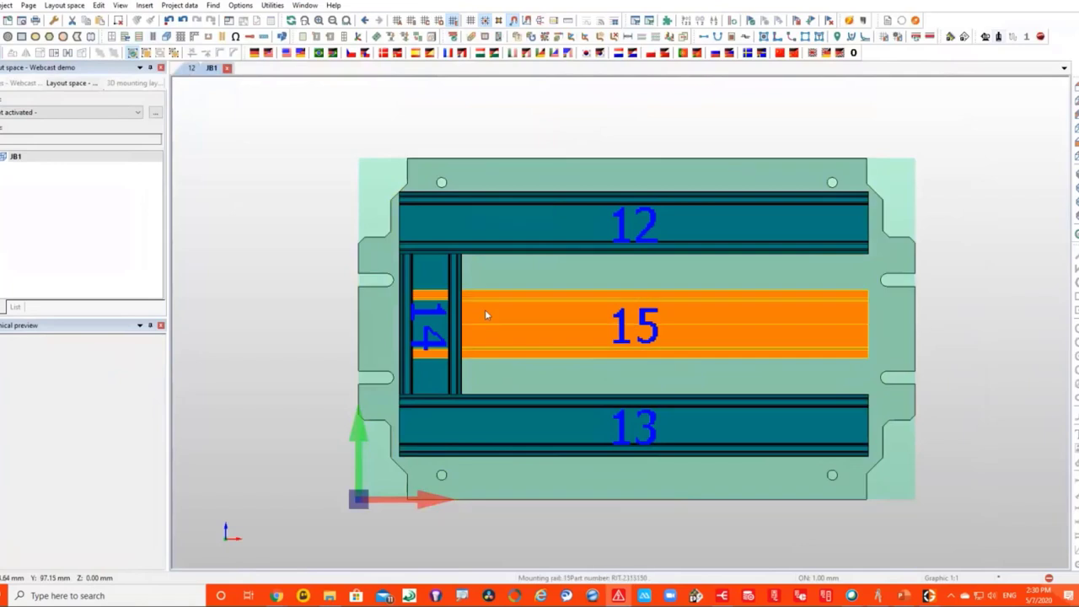
Trim the left end of mounting rail 15 back to the right edge of vertical wire duct 14.
left_click(558, 37)
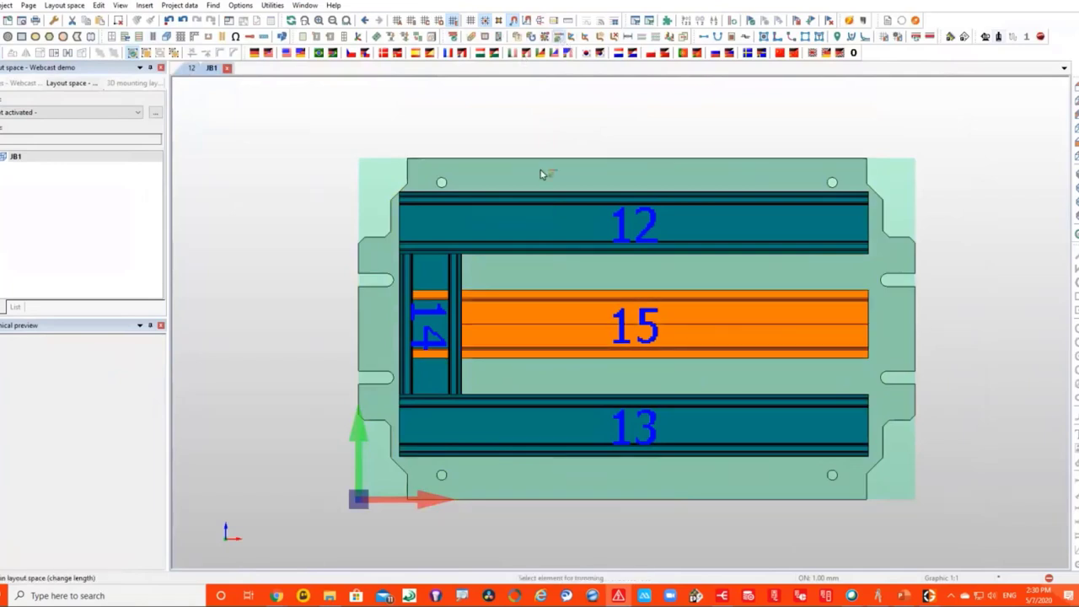
left_click(475, 331)
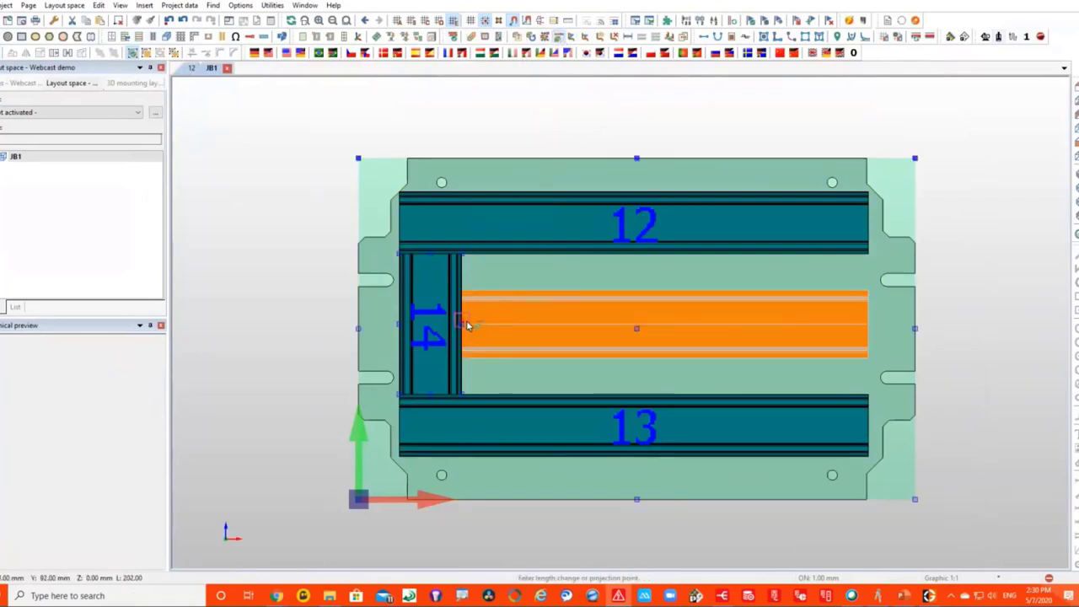
left_click(467, 320)
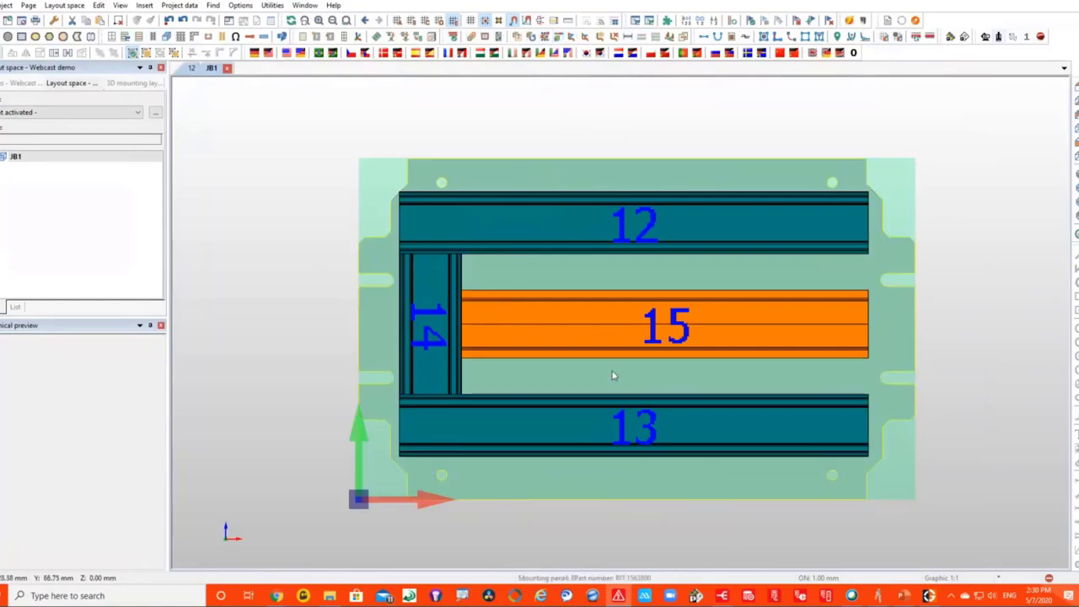
Filter the 3D mounting layout list to unplaced parts and expand the TB group.
middle_click_drag(634, 340, 589, 363)
left_click(134, 83)
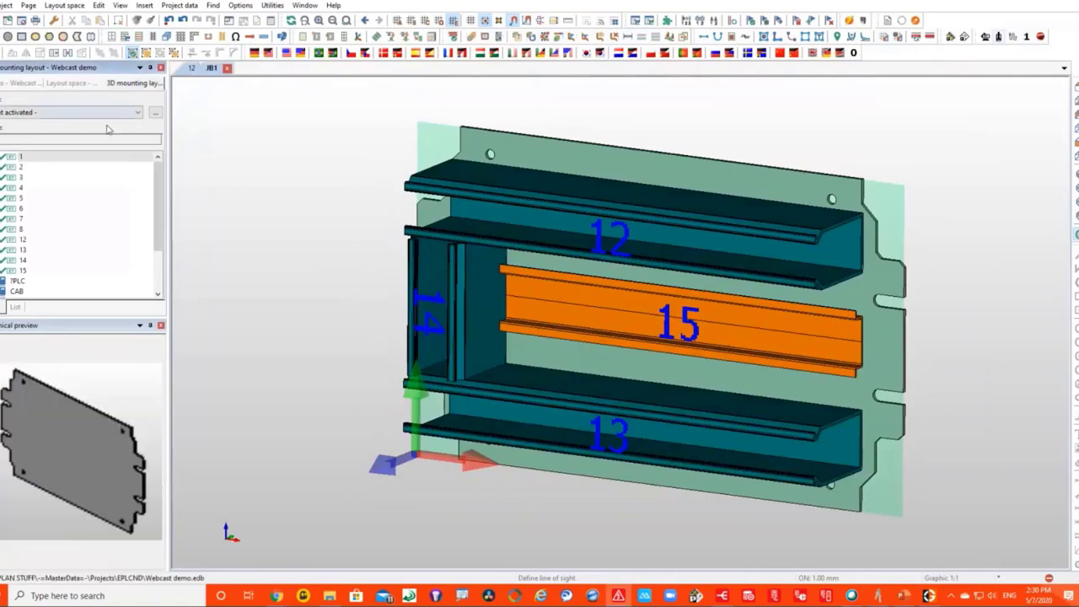
left_click(104, 113)
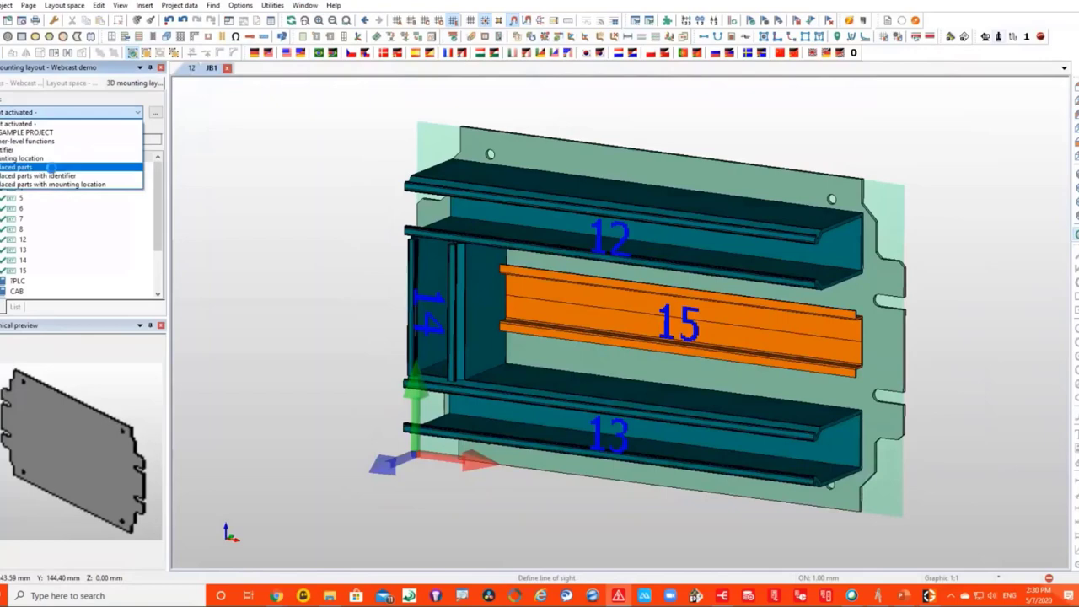
left_click(50, 167)
double_click(13, 218)
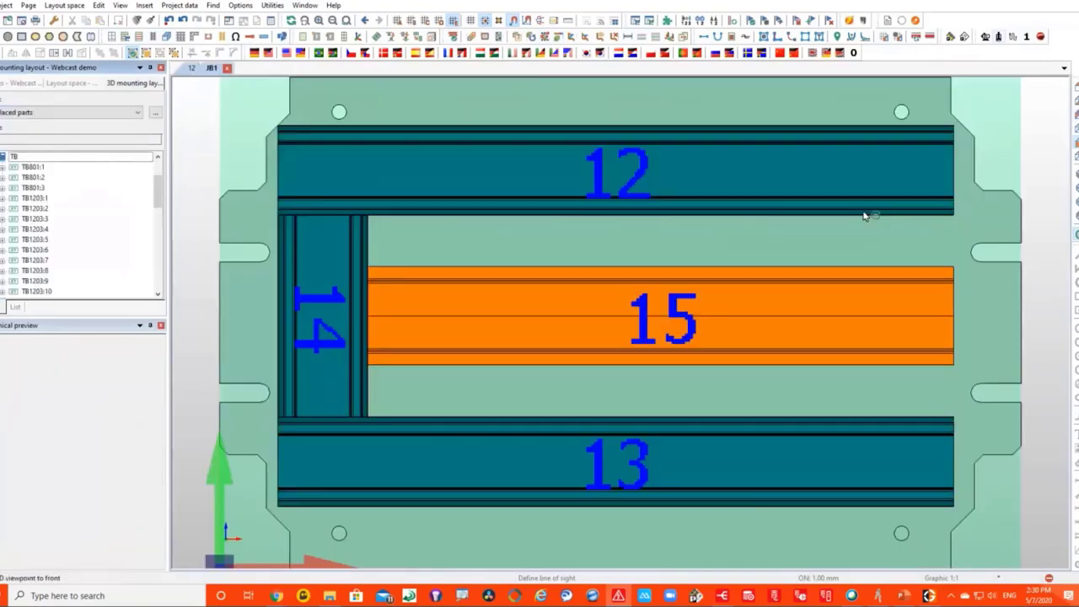
Place the TB1203 terminals on mounting rail 15, near its left end.
left_click(42, 199)
left_click_drag(42, 199, 435, 294)
left_click(577, 294)
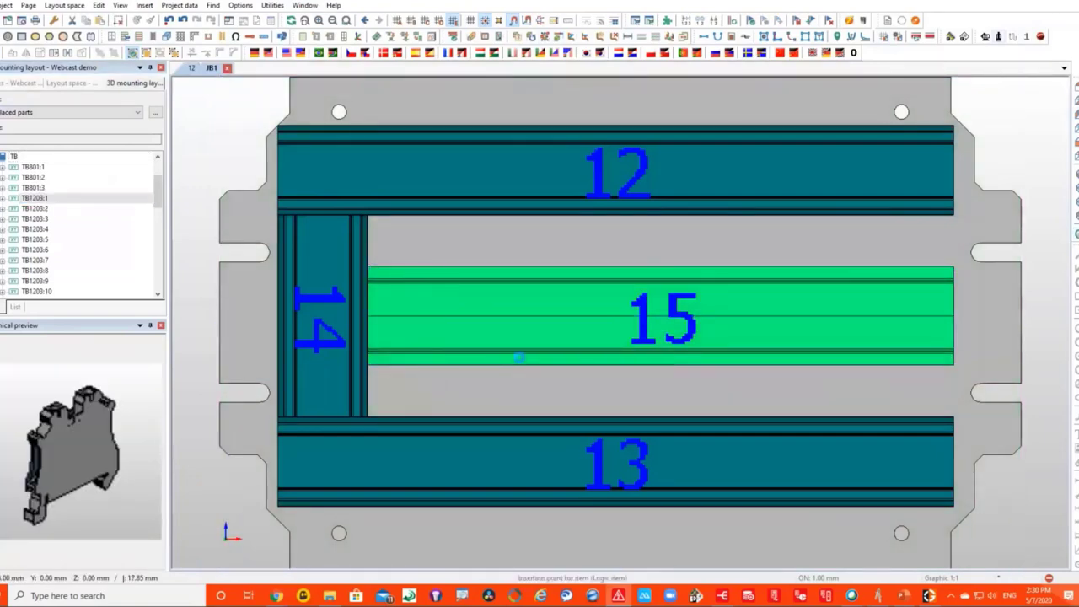
left_click(472, 359)
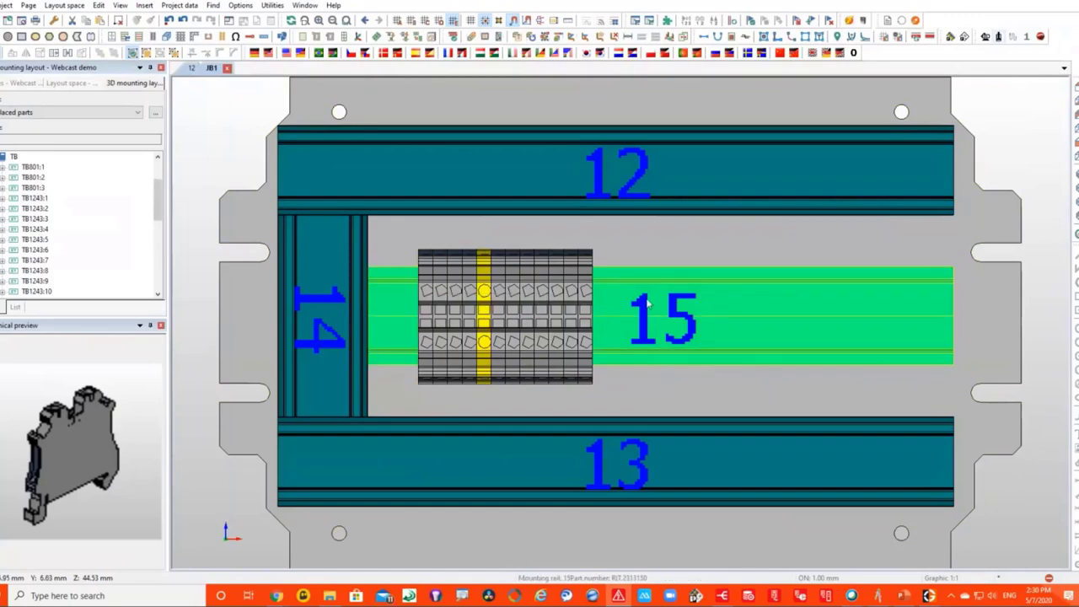
scroll(624, 312, "down", 2)
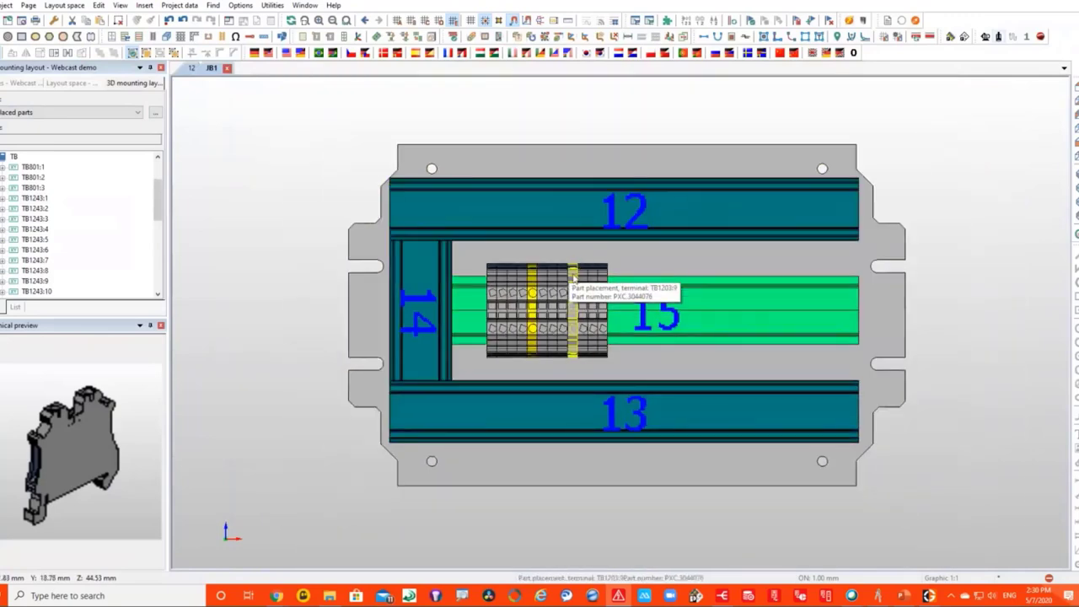
Return to schematic page 12 at the TB1203 terminals and open the terminal strips navigator.
left_click(192, 68)
scroll(674, 344, "down", 2)
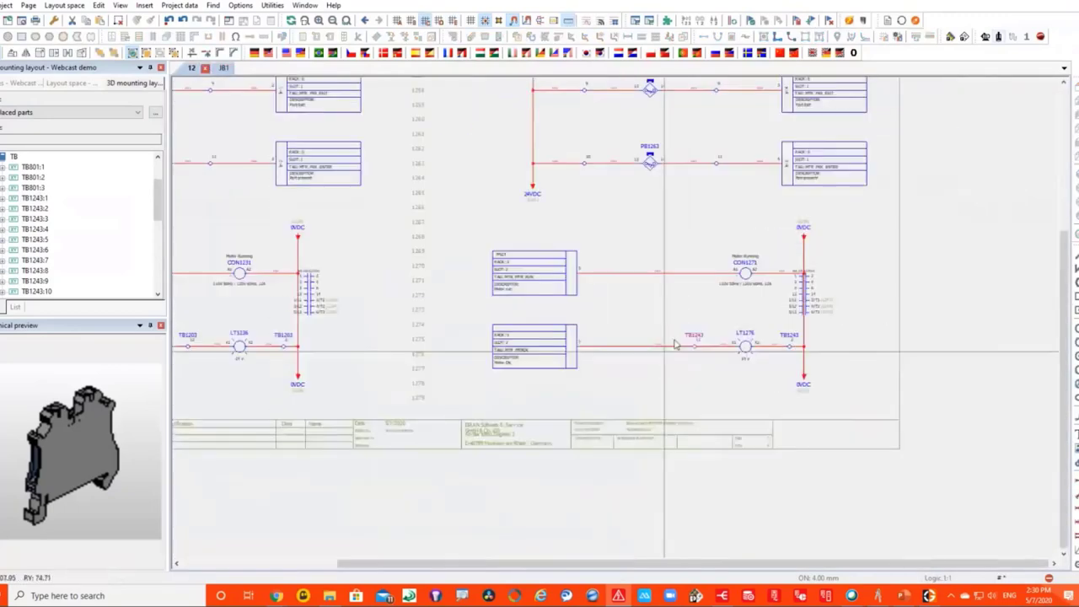
scroll(674, 344, "down", 3)
scroll(470, 234, "up", 4)
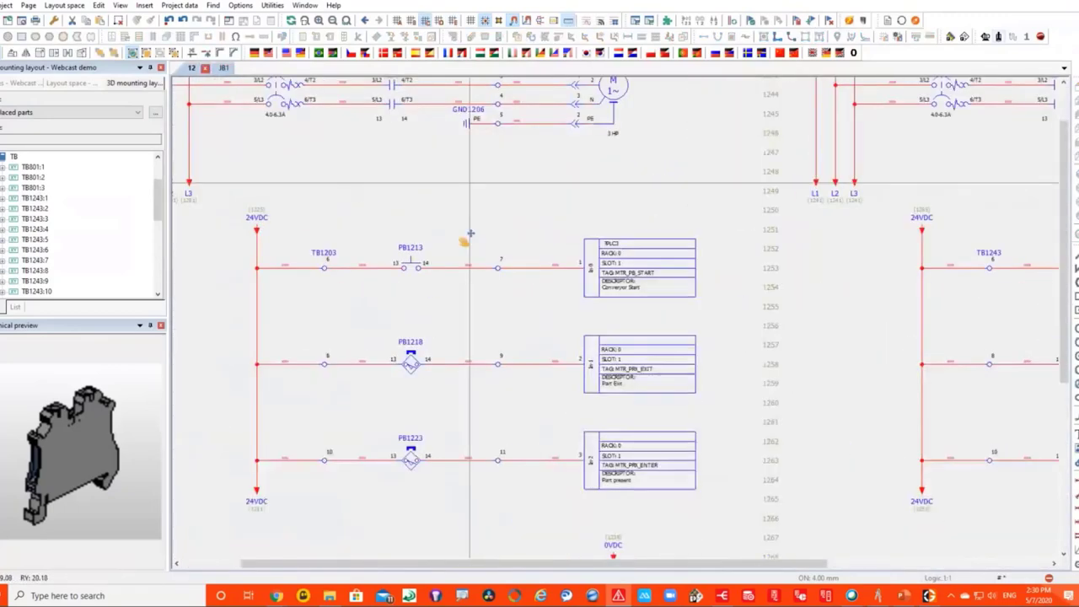
middle_click_drag(470, 233, 440, 346)
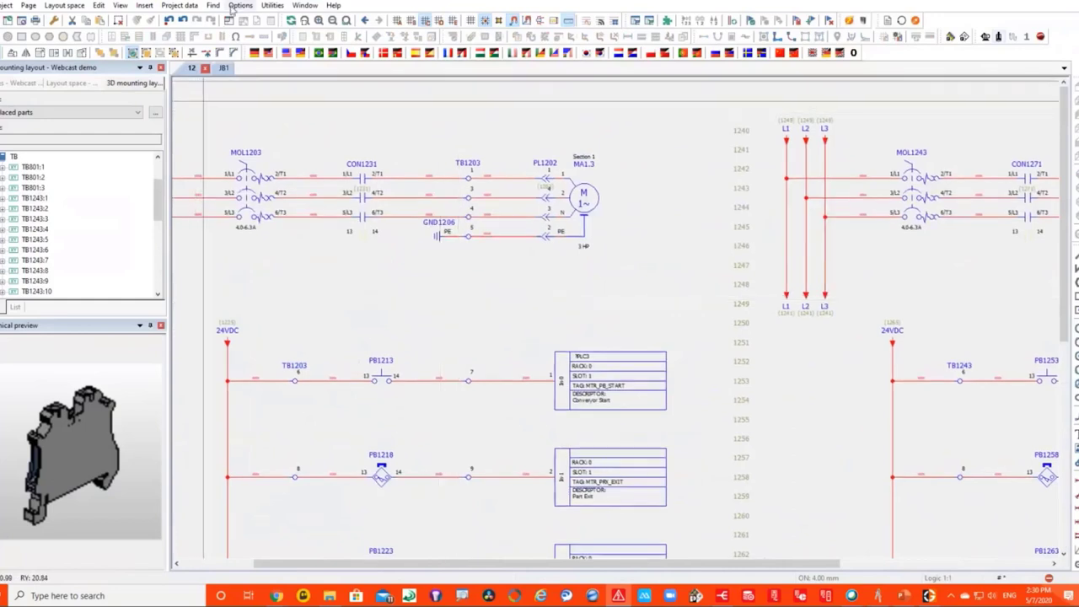
key("ctrl+plus")
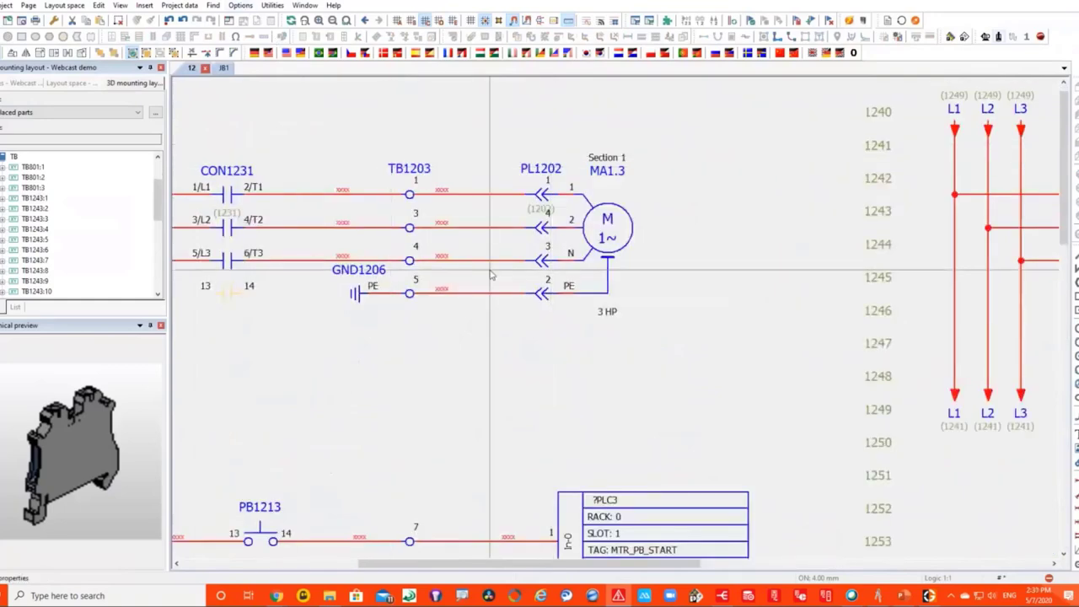
left_click(180, 5)
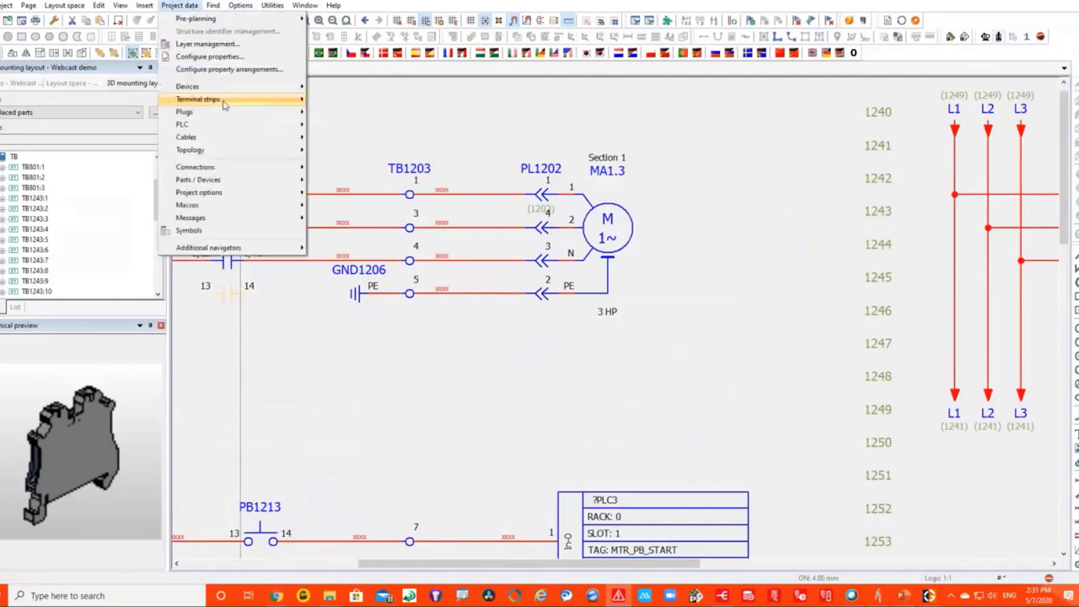
mouse_move(236, 101)
left_click(381, 99)
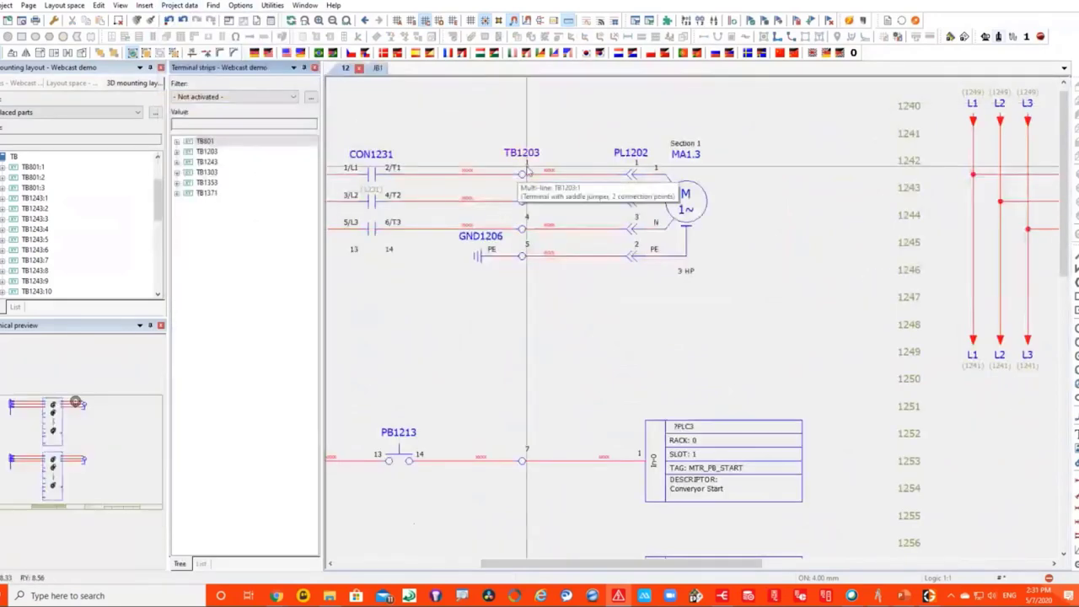
Synchronize the selection of terminal TB1203:1 from the schematic with the navigator and collapse its entry.
right_click(524, 158)
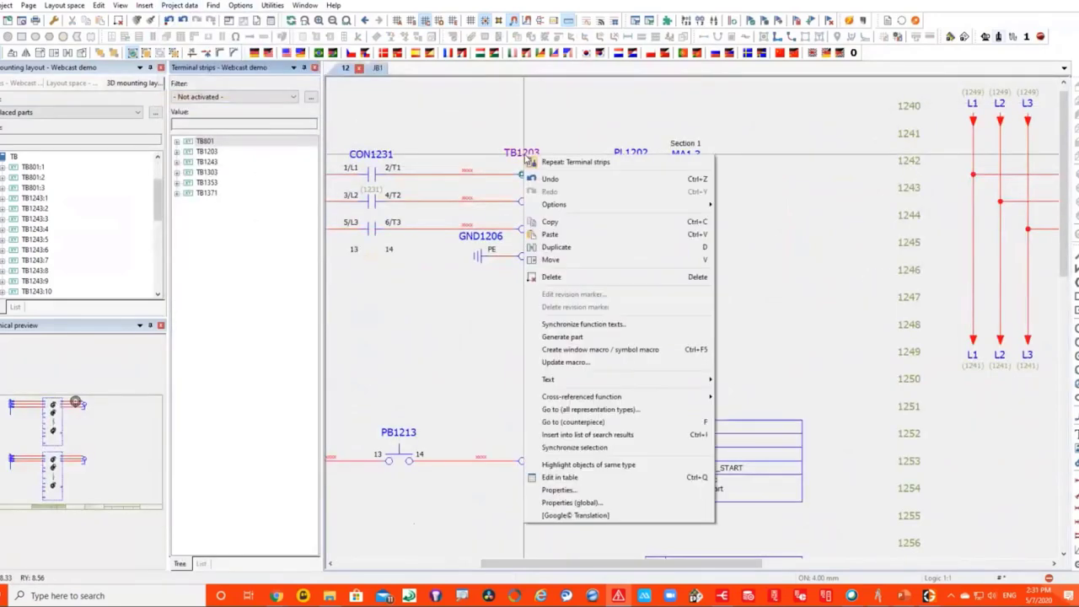
left_click(596, 456)
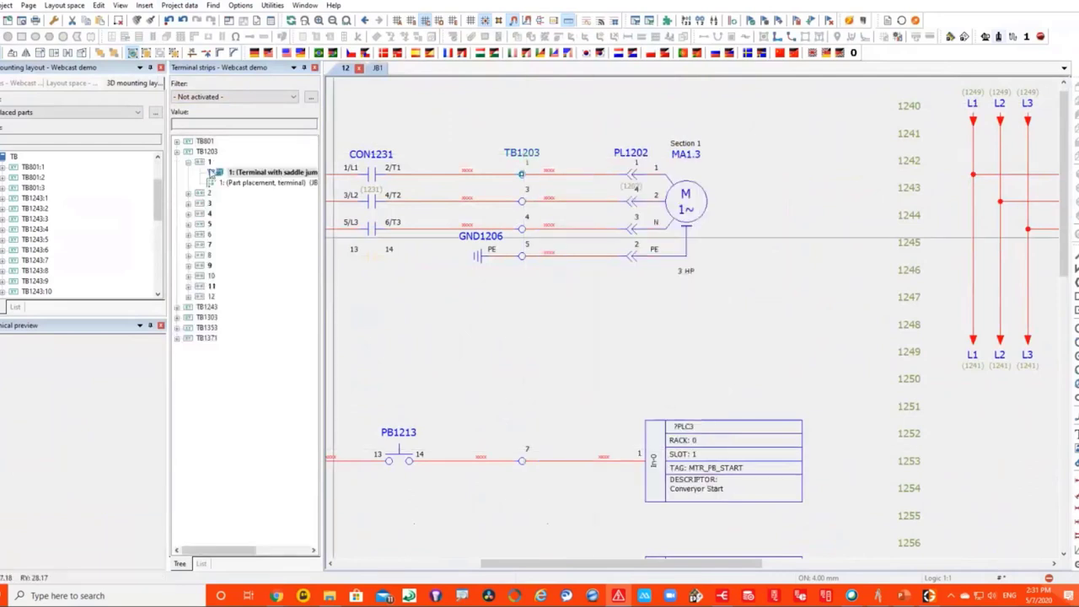
left_click(188, 161)
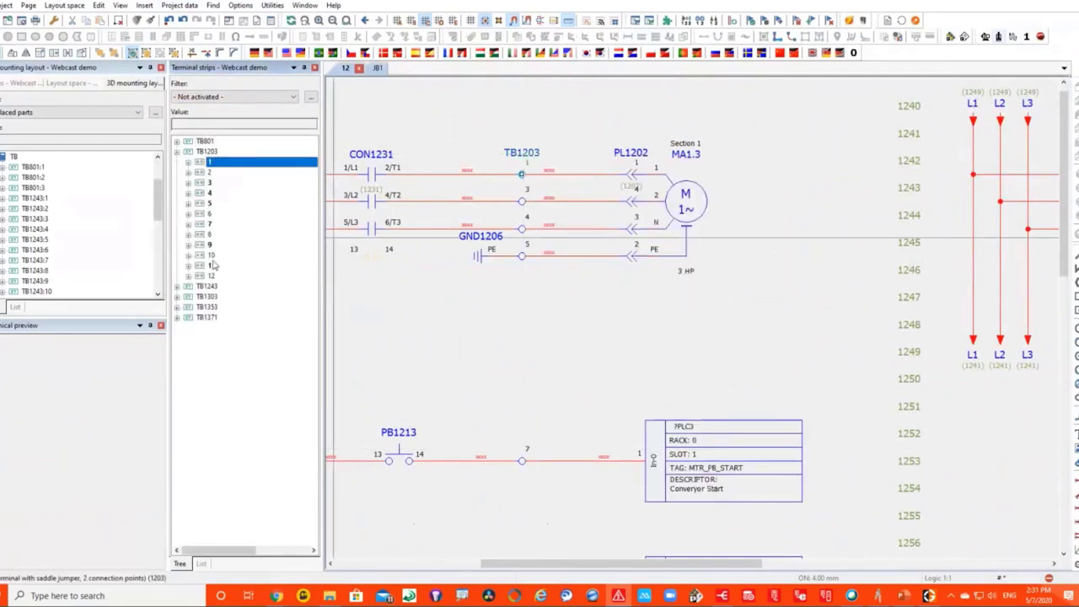
Generate a terminal strip definition for TB1203, trying to assign JB1 as its wire harness name.
right_click(217, 150)
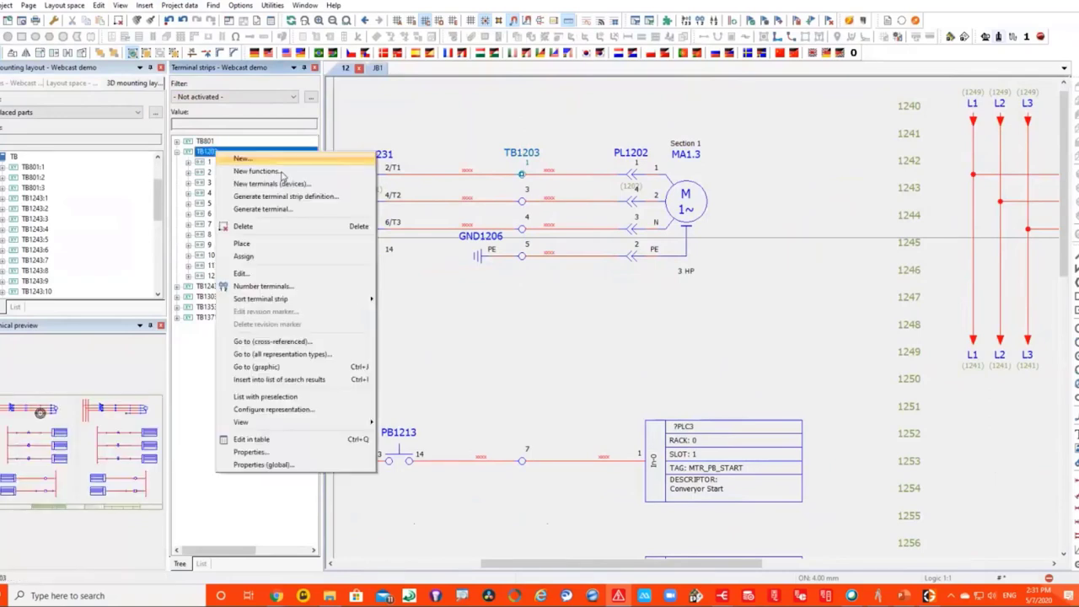
left_click(284, 196)
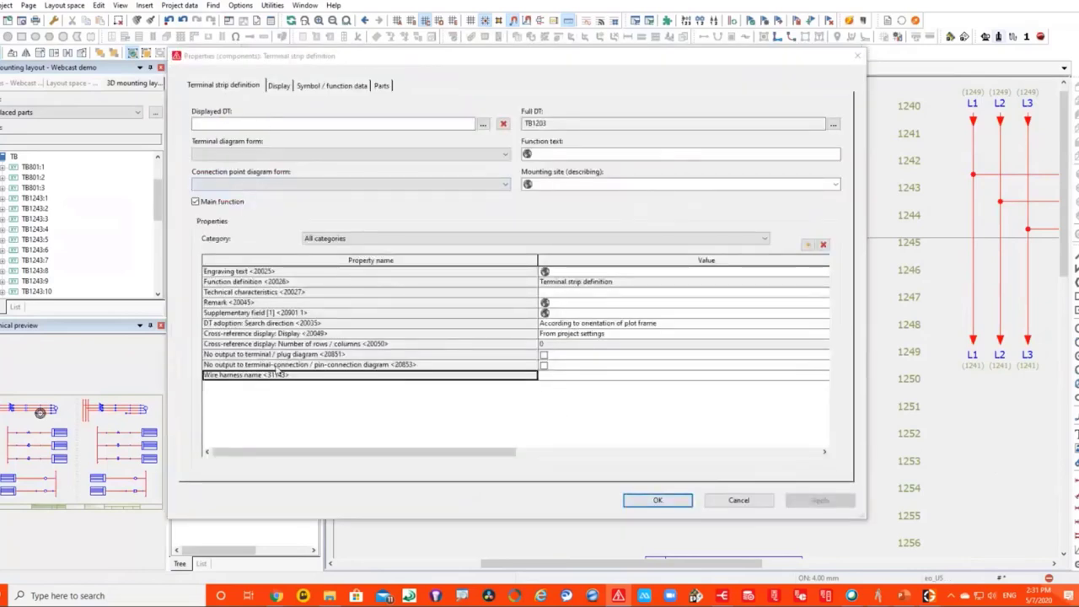
left_click(641, 380)
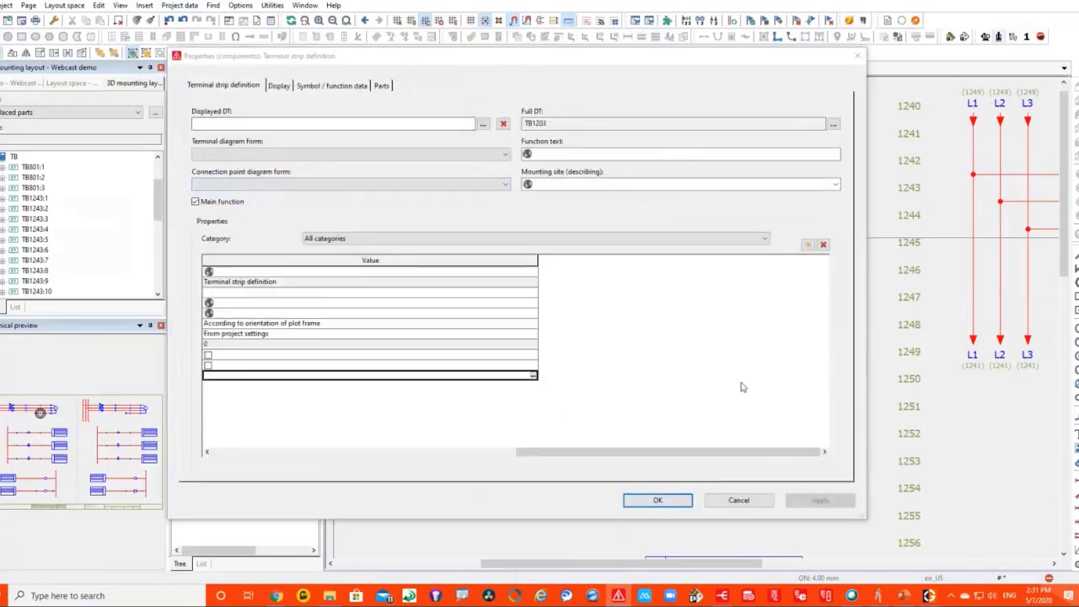
left_click(535, 381)
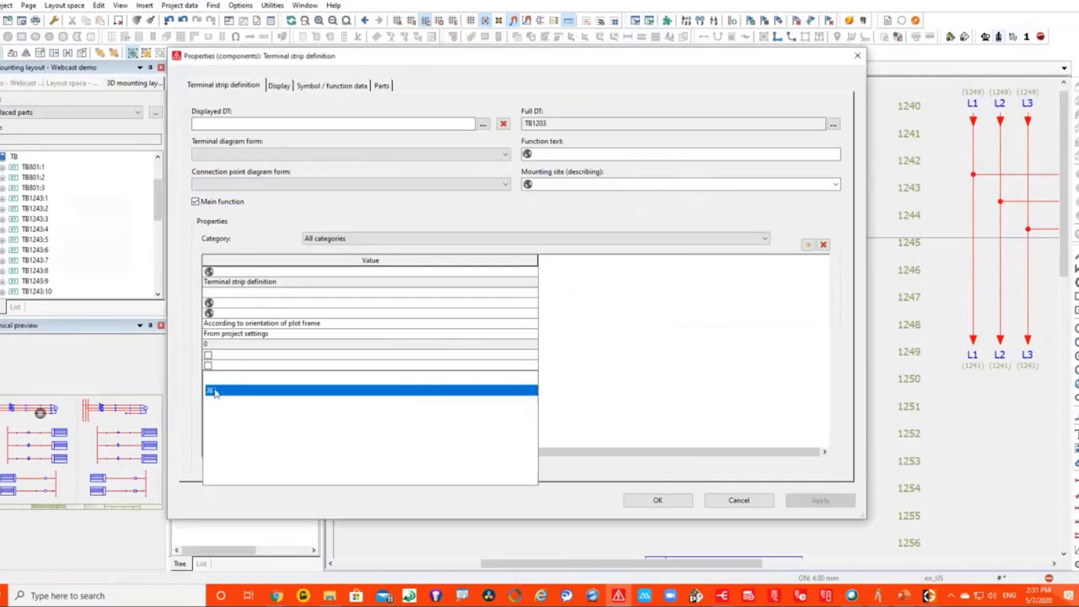
left_click(658, 501)
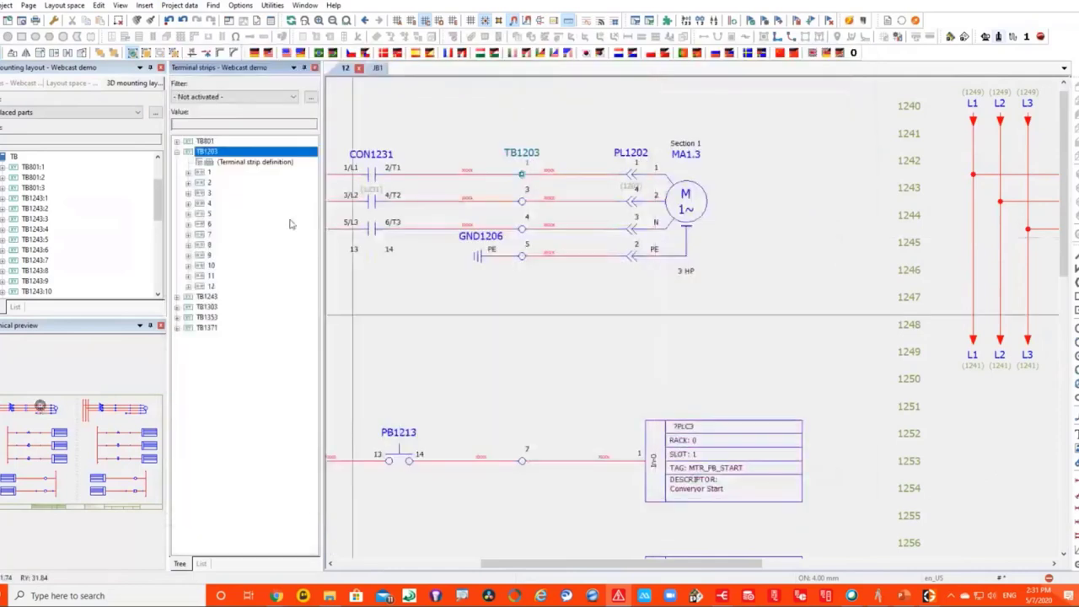
Set the wire harness name of TB1203's terminal strip definition to JB1.
left_click(238, 163)
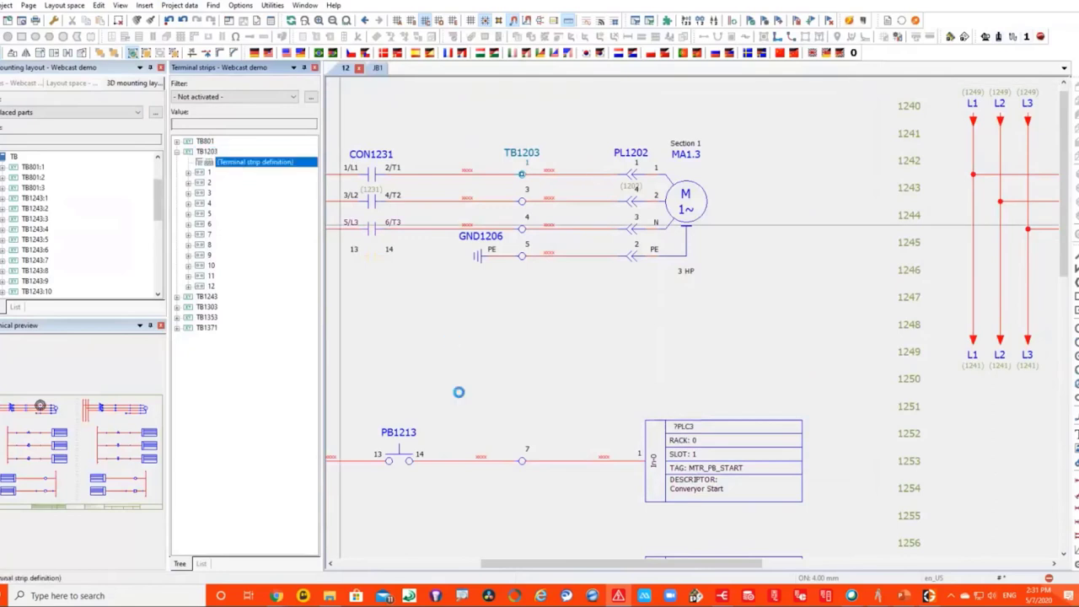
key("ctrl+d")
left_click(531, 377)
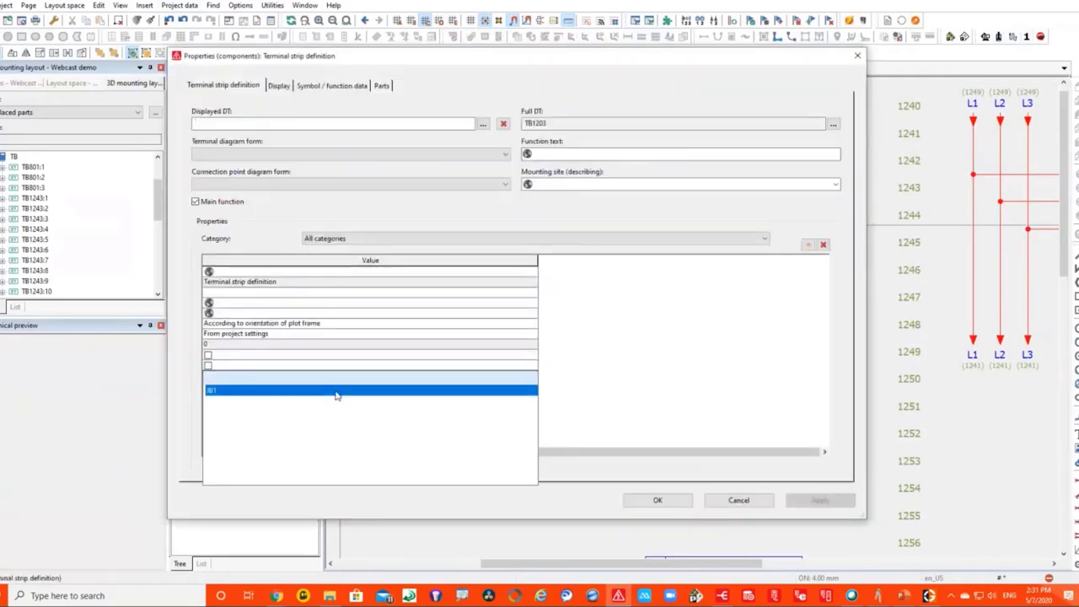
left_click(256, 391)
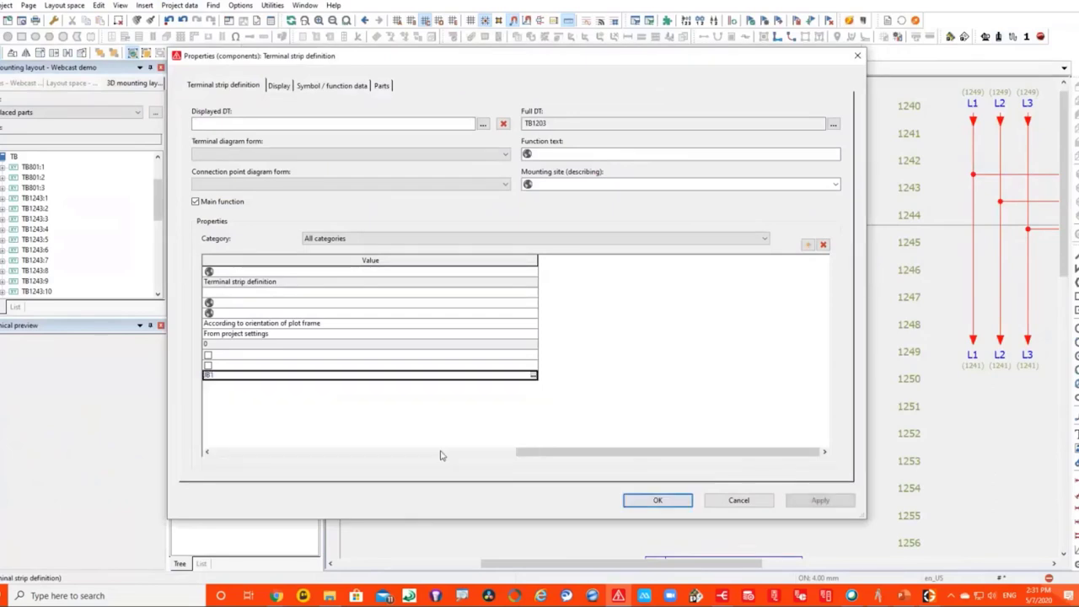
left_click(656, 501)
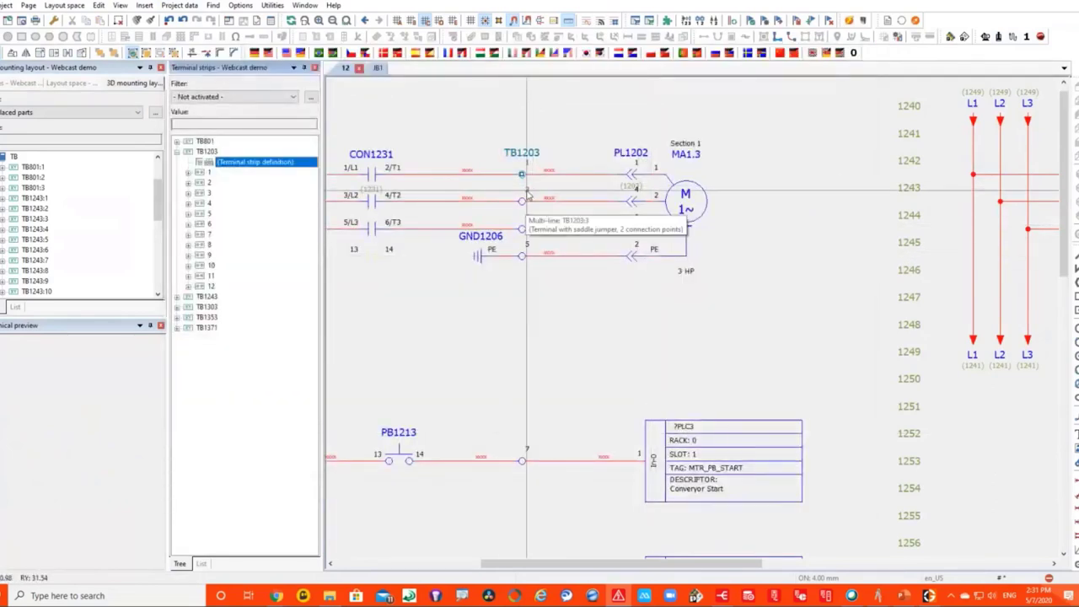
Select terminals 1 to 12 of TB1203 in the terminal strips navigator.
left_click(209, 172)
left_click(211, 287, "shift")
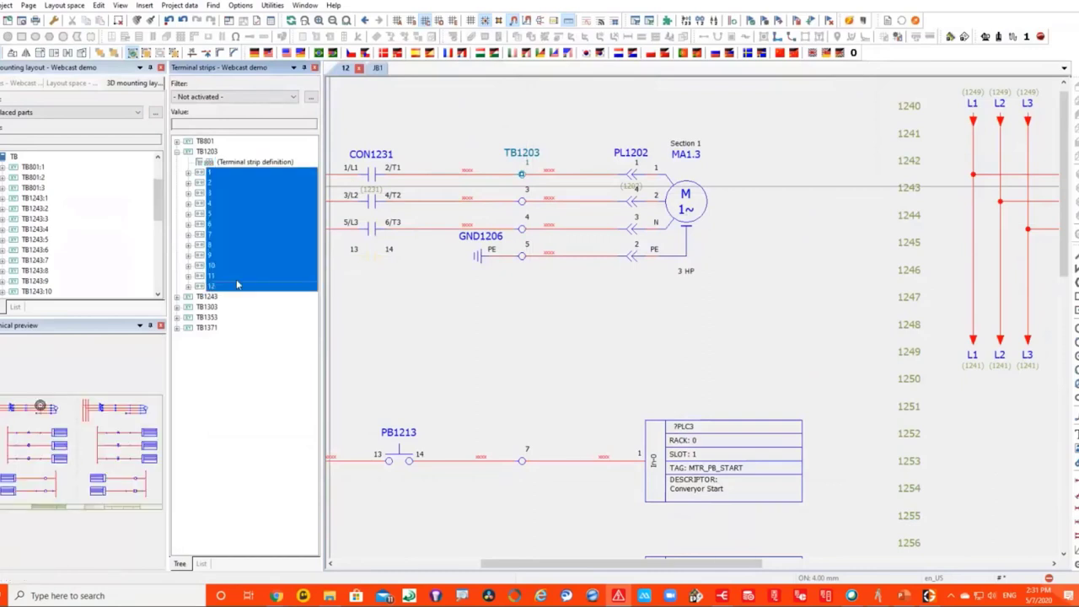
left_click(1013, 37)
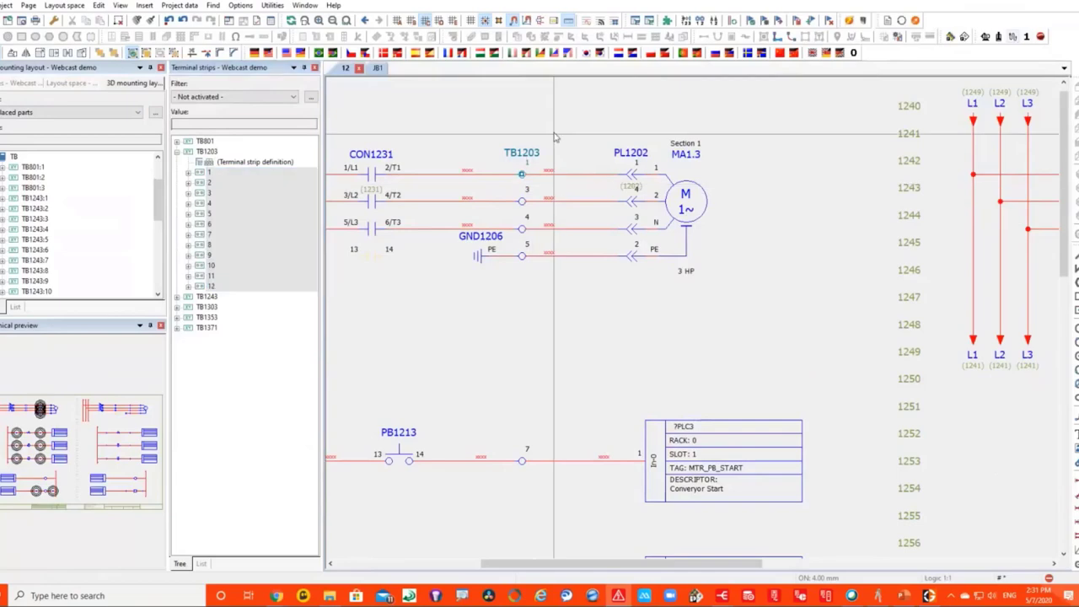
Check the wire harness name in the properties of the four connection definition points between TB1203 and PL1202.
left_click_drag(546, 131, 573, 289)
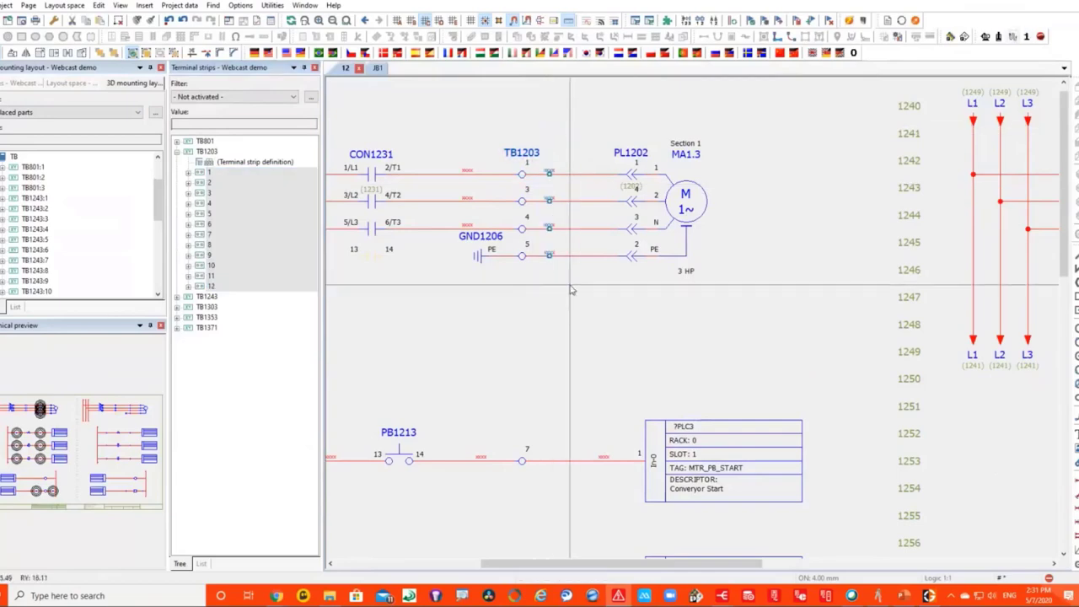
right_click(573, 289)
left_click(627, 323)
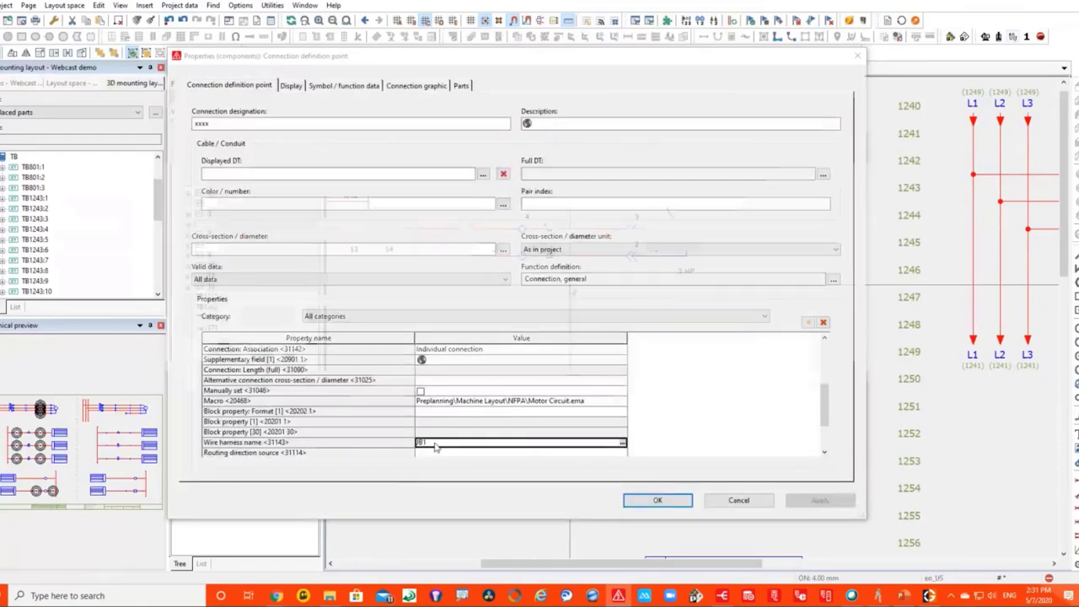
left_click(655, 498)
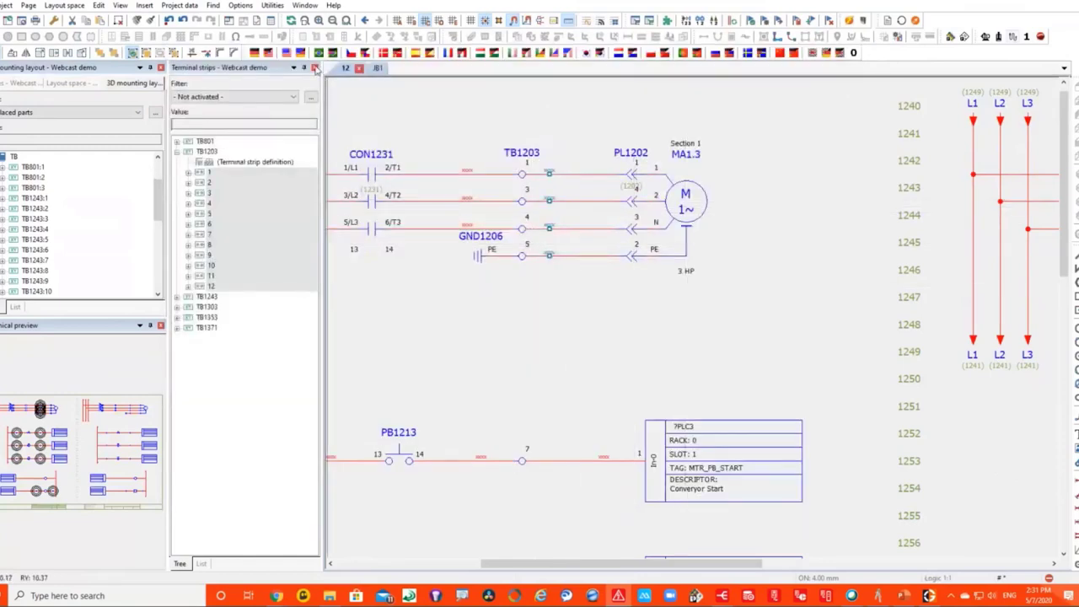
Replace the terminal strips navigator with the plugs navigator and synchronize the selection of plug PL1202 from the schematic.
left_click(316, 69)
left_click(273, 5)
mouse_move(179, 5)
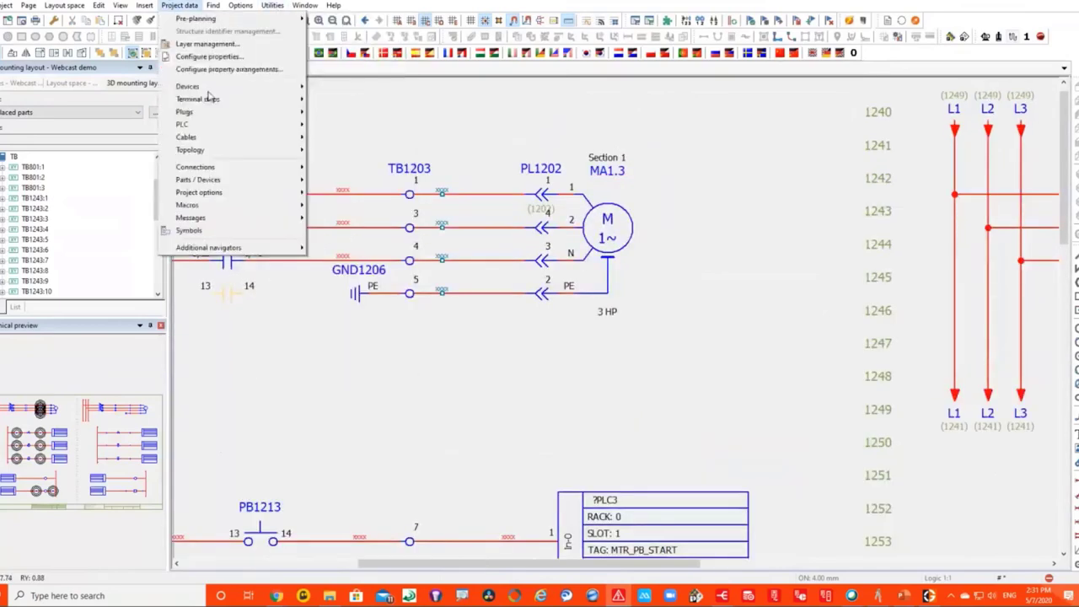
mouse_move(215, 113)
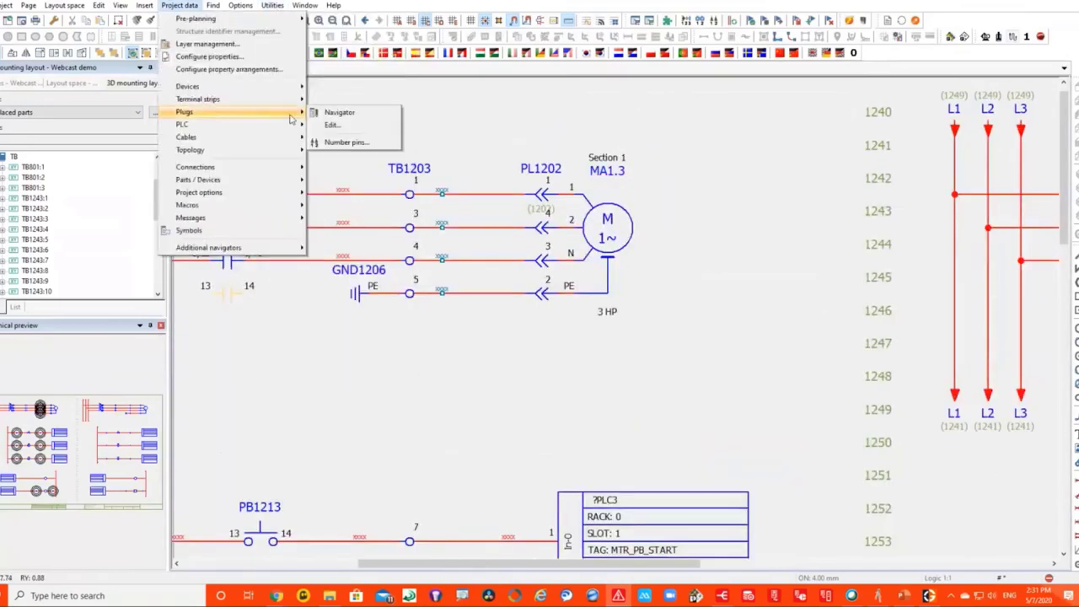
left_click(349, 111)
right_click(617, 161)
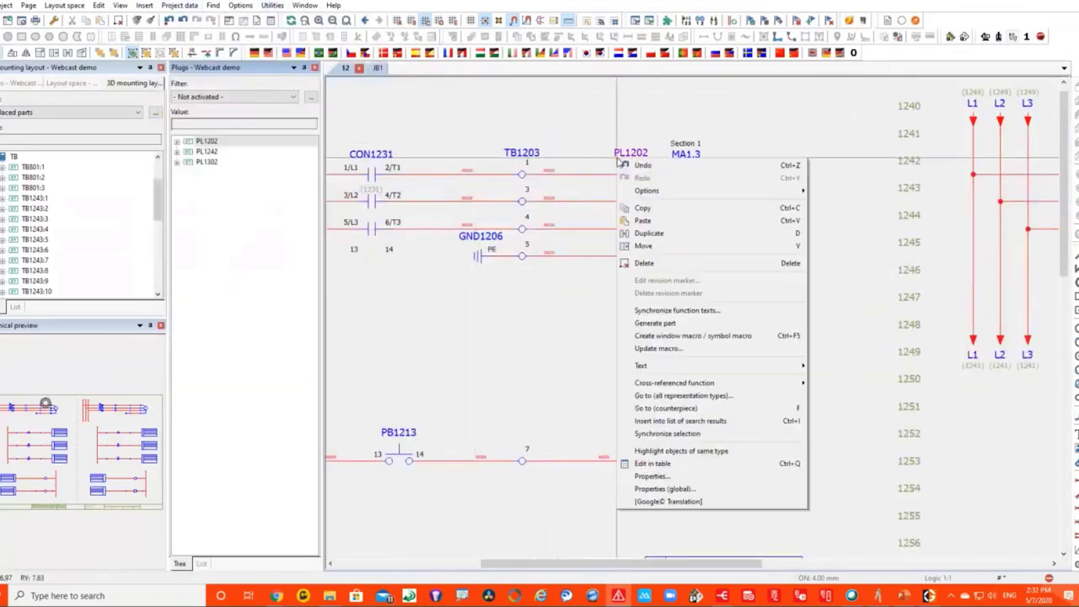
left_click(667, 433)
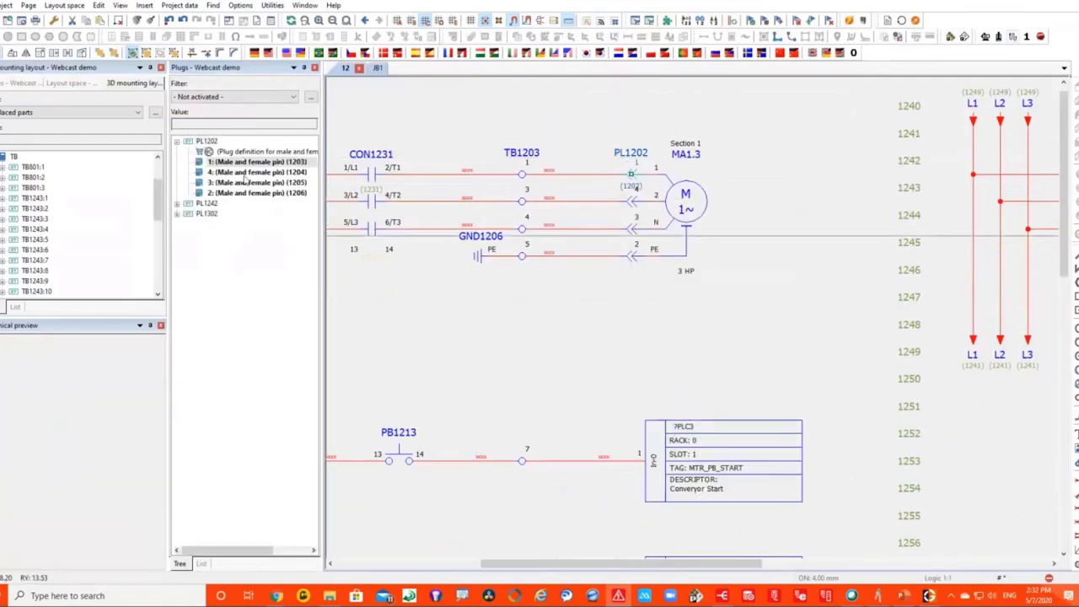
Review the wire harness name and the assigned part in the plug definition of PL1202.
left_click(241, 152)
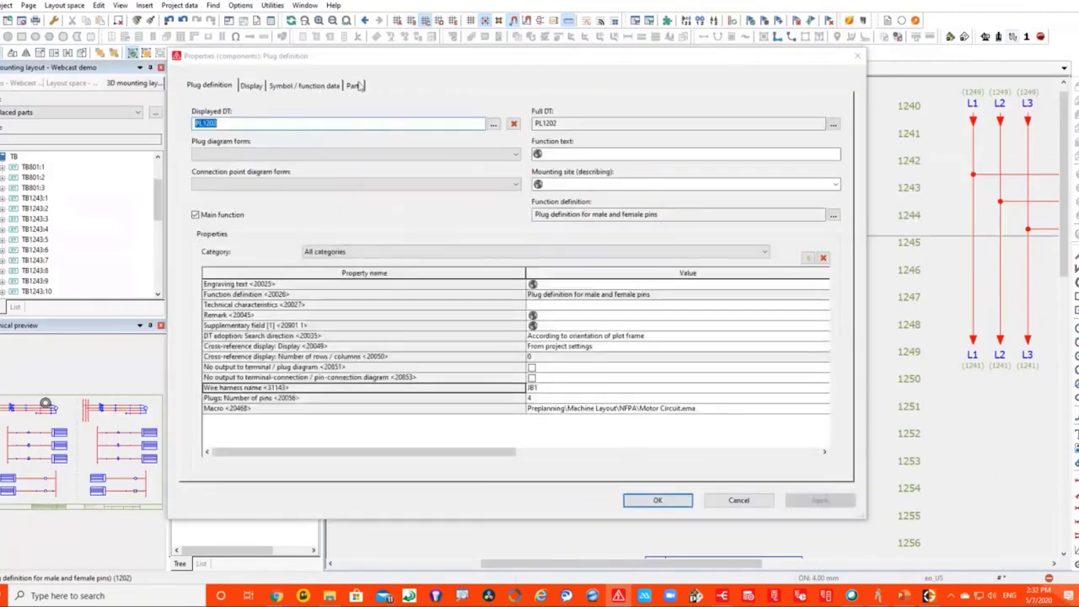
left_click(357, 87)
left_click(209, 85)
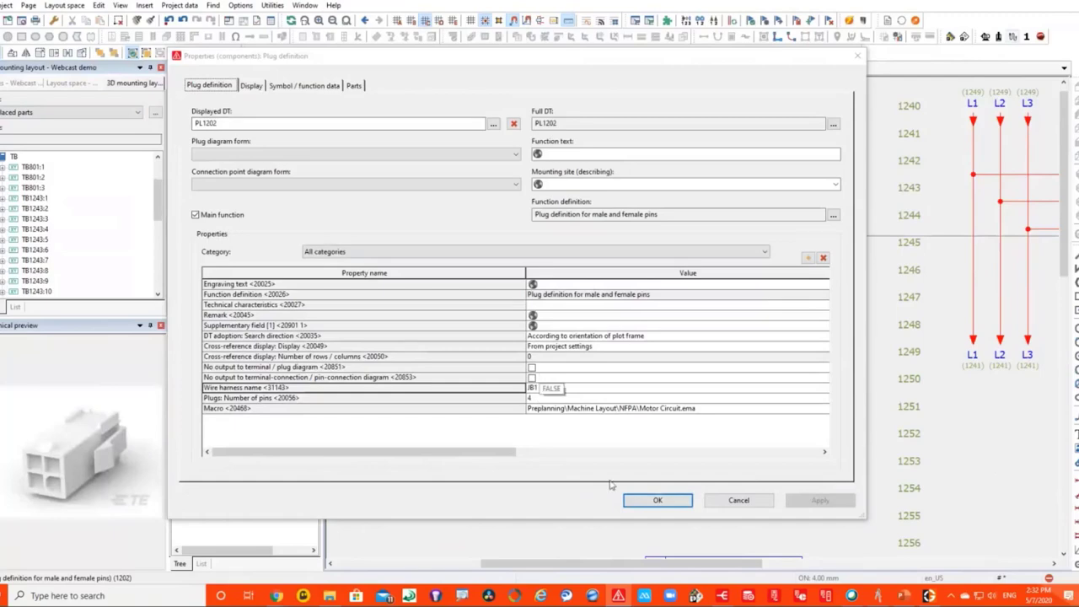
left_click(634, 500)
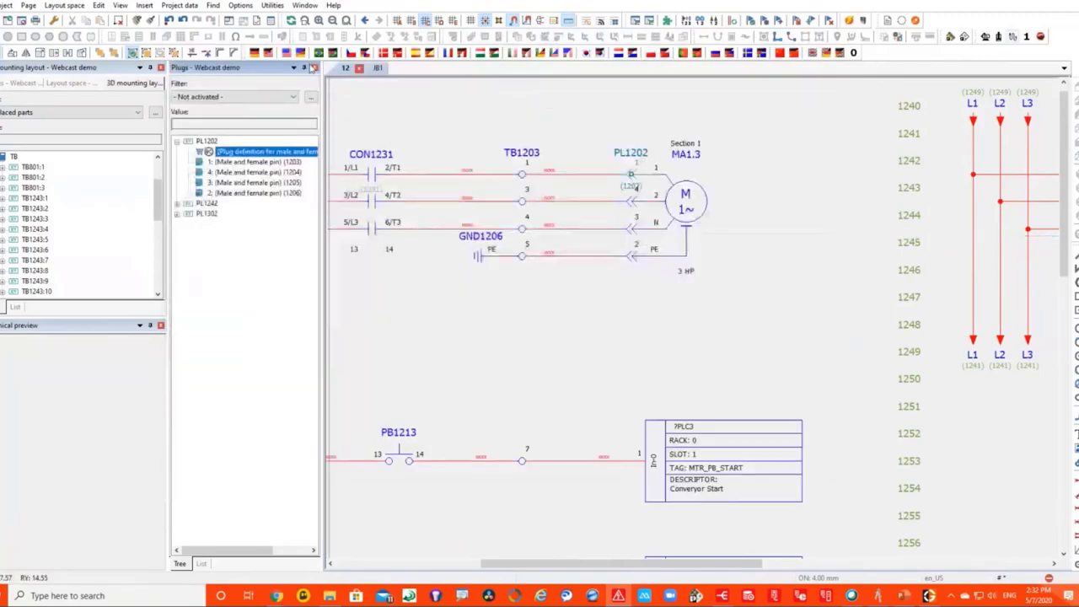
Close the plugs navigator and open the wire harness navigator.
left_click(313, 67)
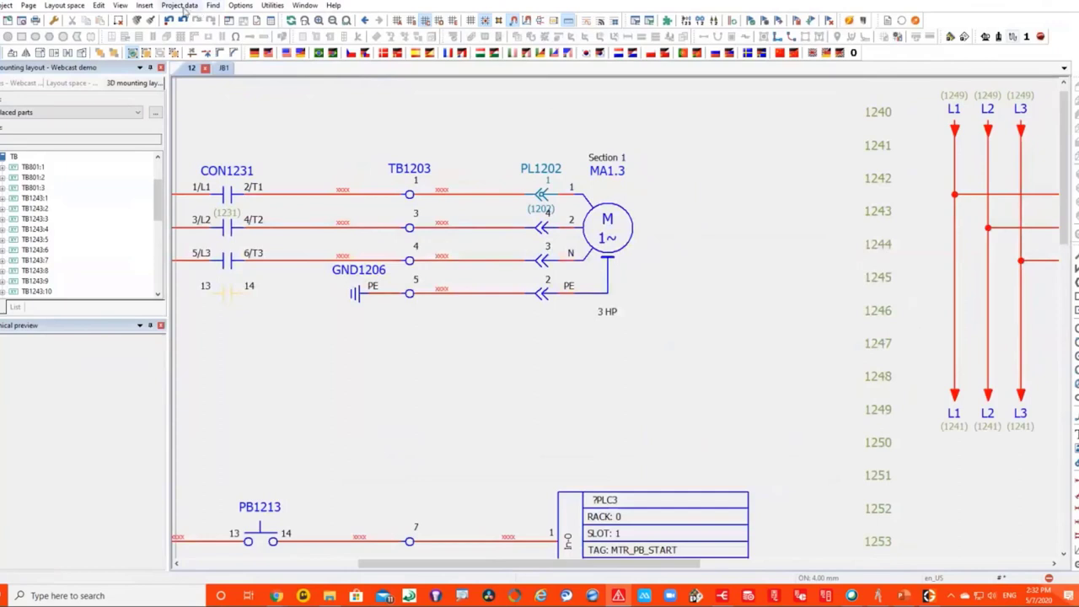
left_click(181, 6)
mouse_move(220, 167)
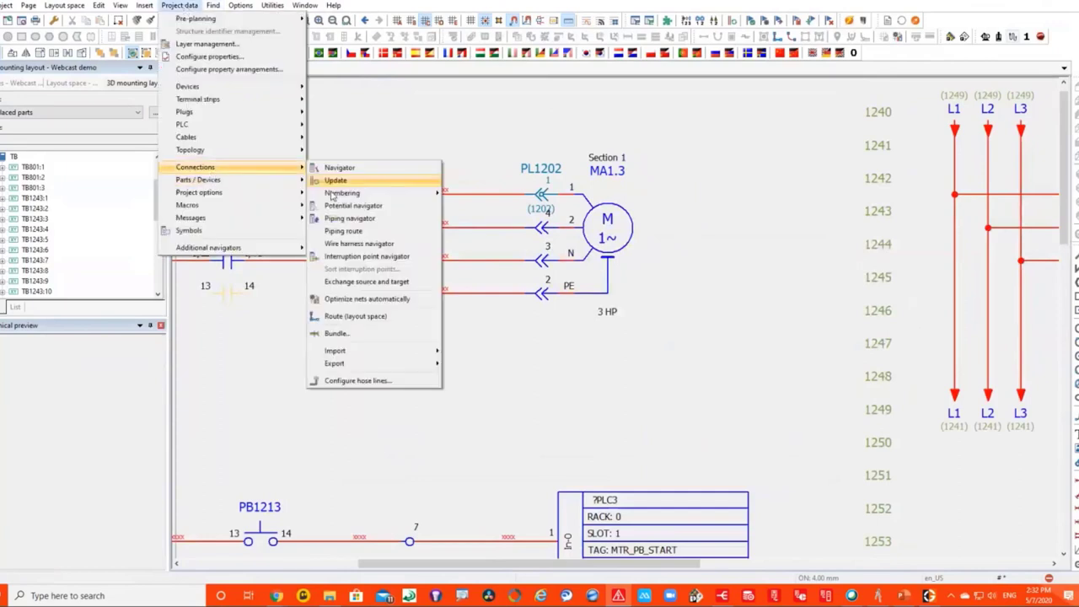
left_click(361, 245)
Create a new wire harness using the Wire harness definition function and name it JB1.
right_click(239, 170)
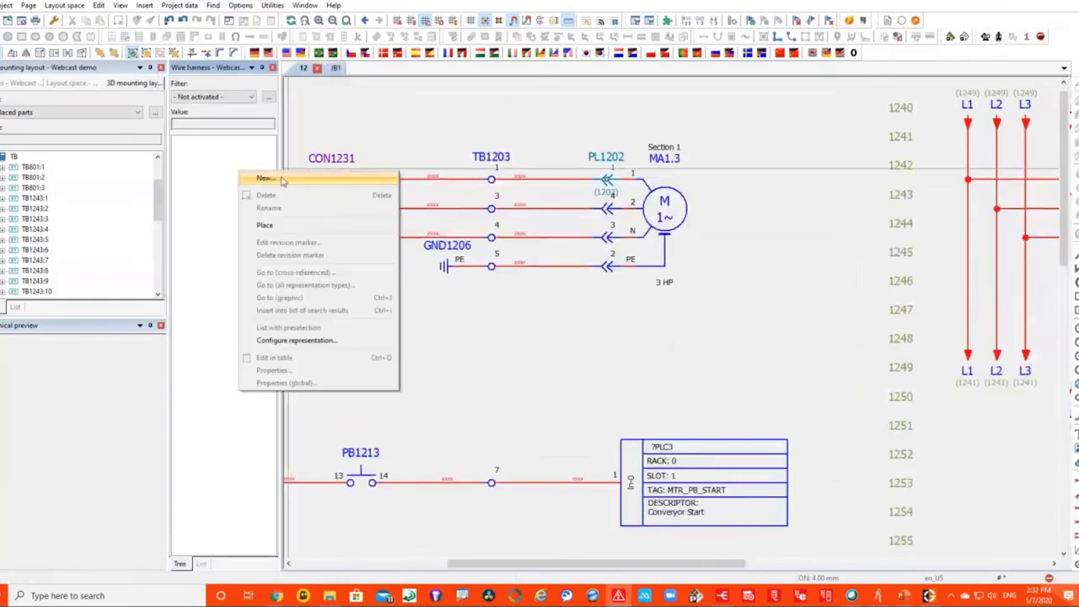
key("Escape")
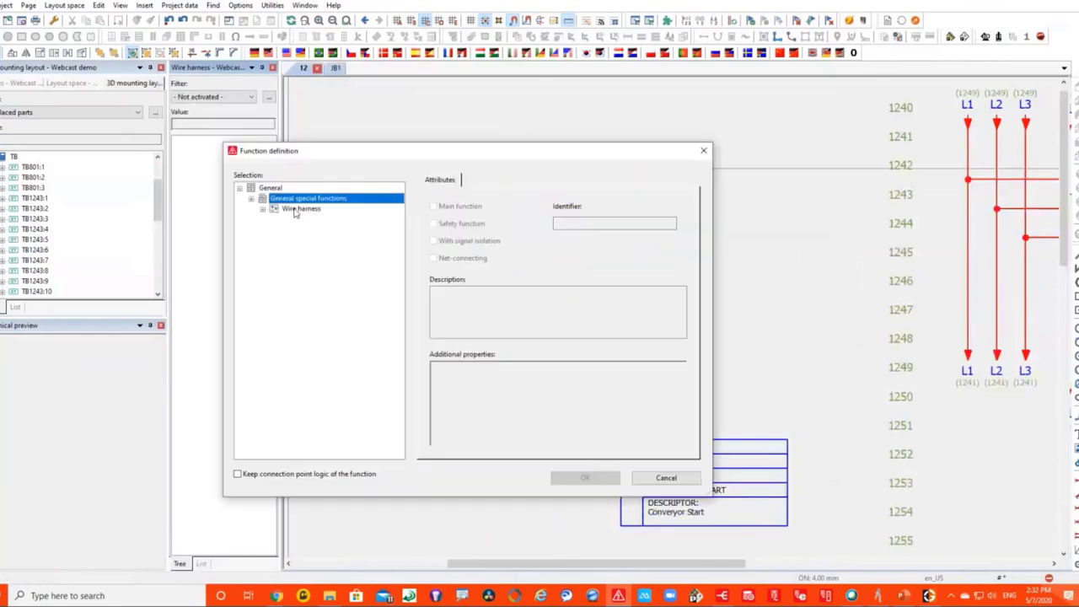
left_click(297, 210)
left_click(313, 219)
left_click(274, 219)
left_click(339, 228)
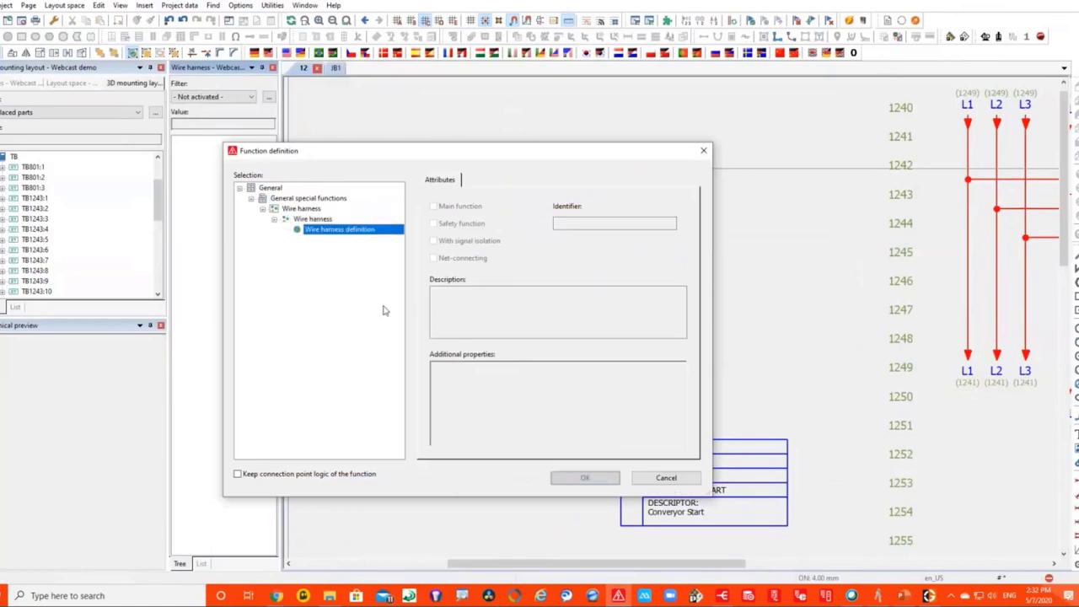
left_click(586, 479)
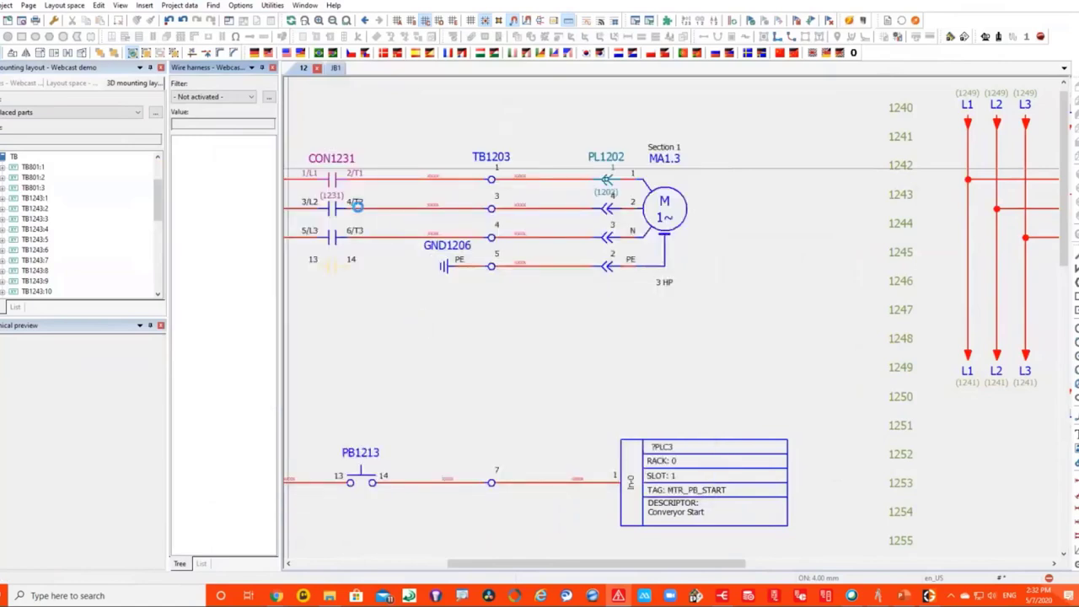
left_click(357, 206)
type("JB")
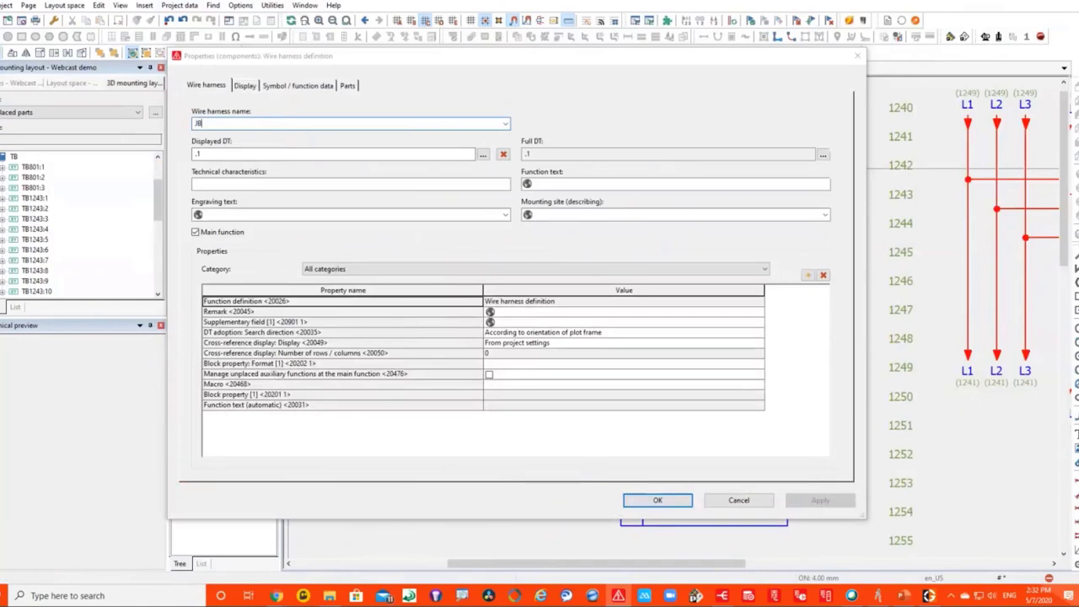
key("Return")
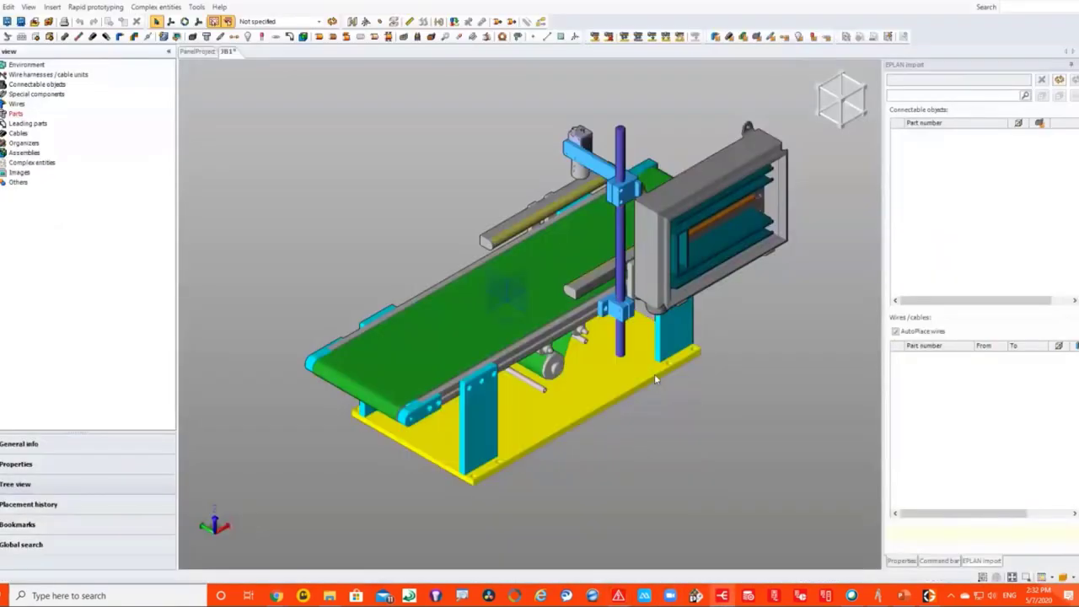
In EPLAN Harness proD, import the project Webcast demo.elk into the JB1 workspace with license type EPLAN Electric P8.
middle_click_drag(654, 374, 739, 359)
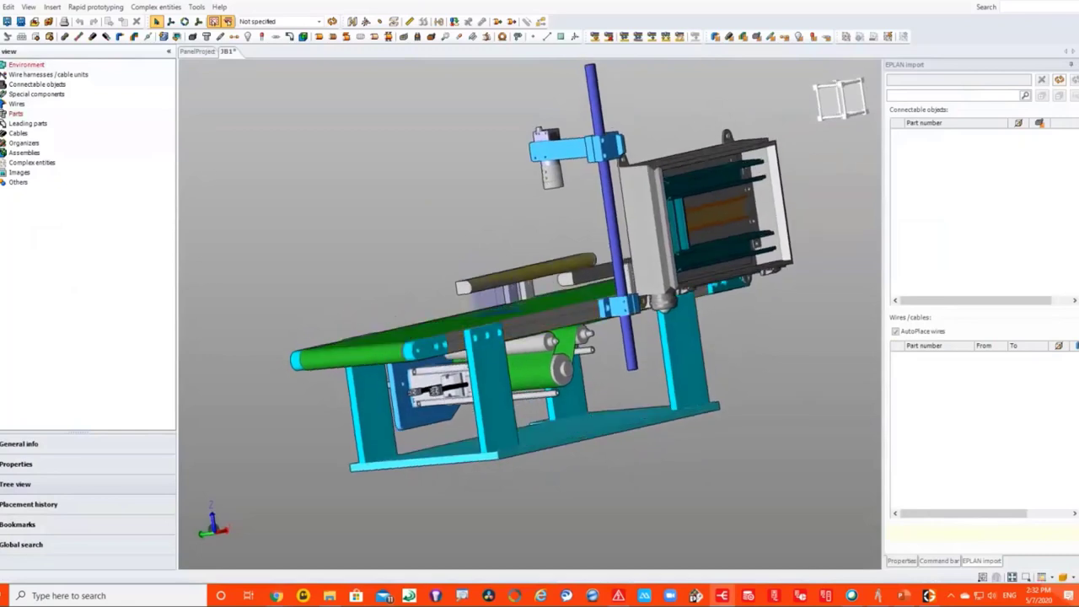
left_click(2, 6)
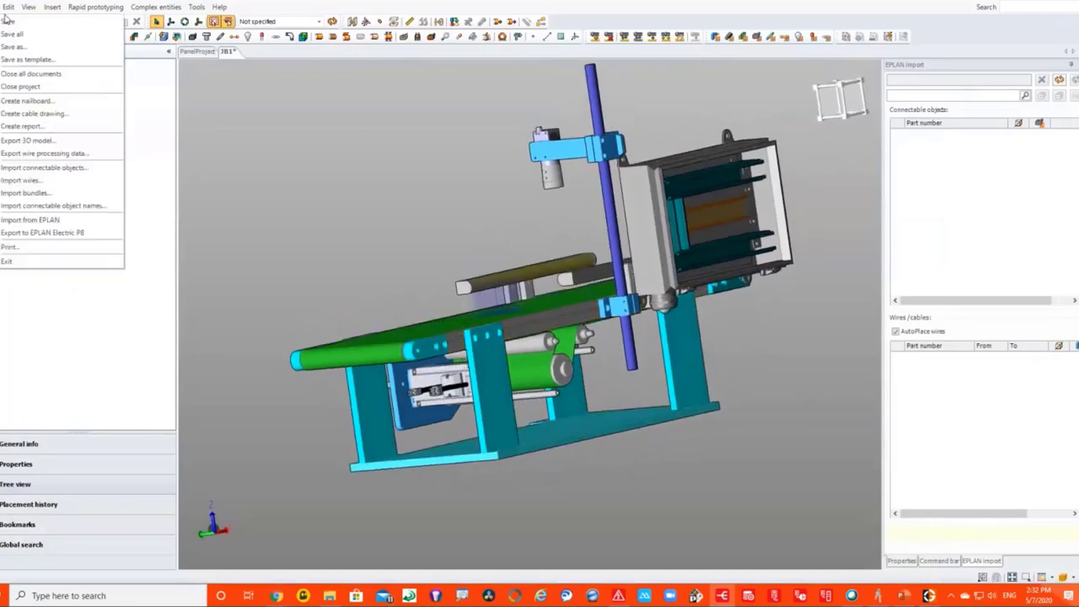
left_click(15, 223)
left_click(789, 216)
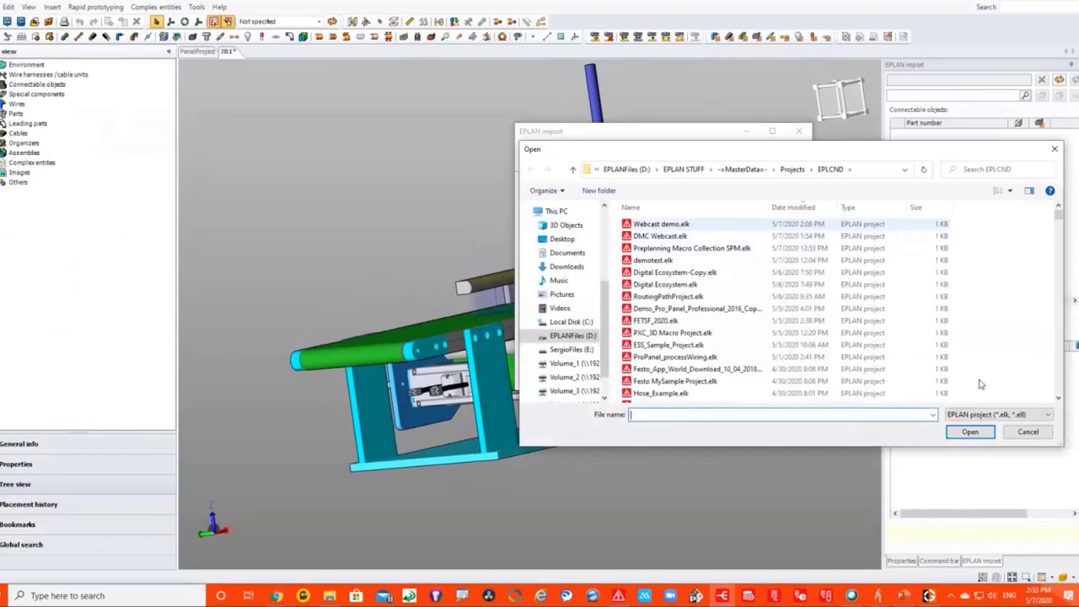
key("Down")
left_click(970, 433)
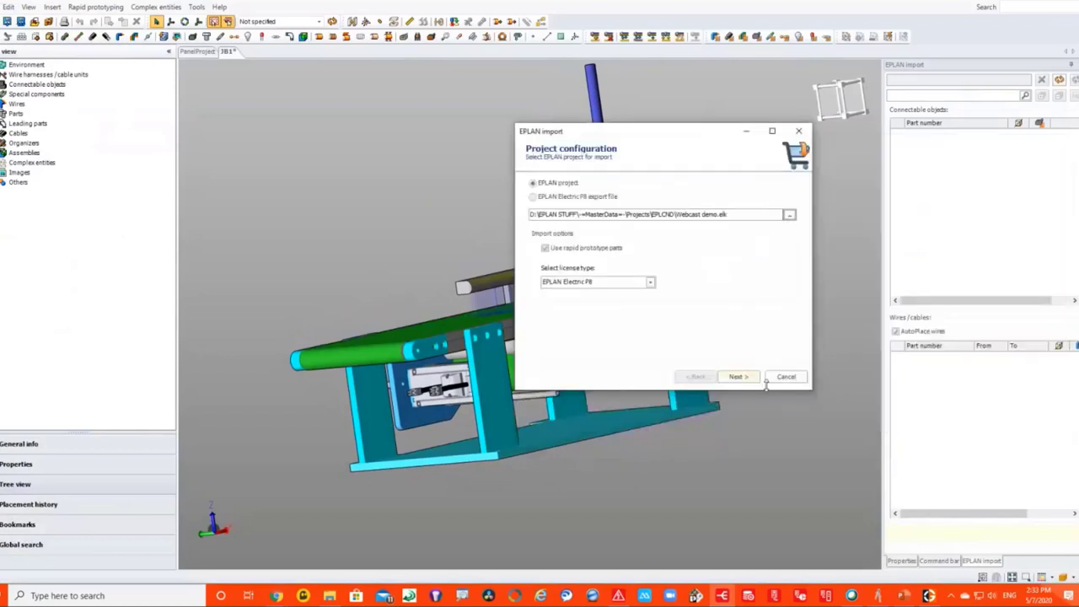
left_click(738, 377)
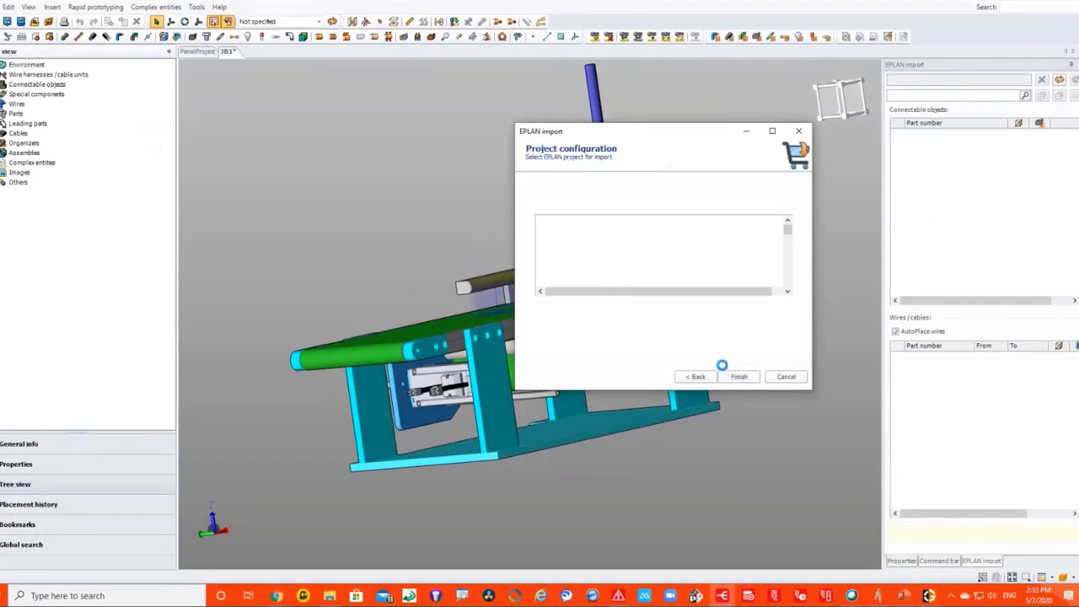
left_click(740, 378)
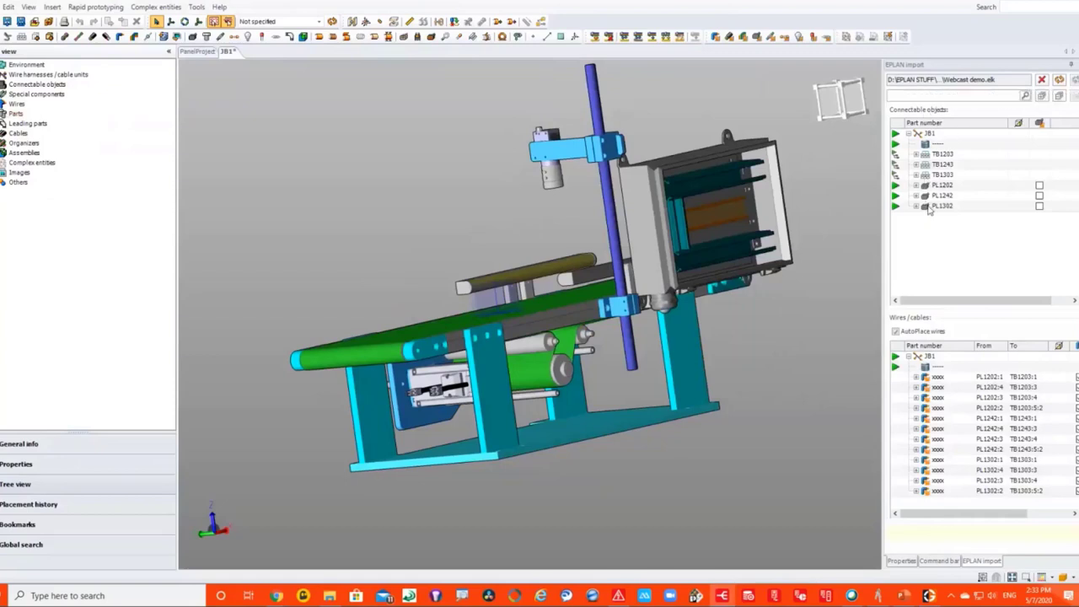
Add the imported wire harness JB1 and attach connector PL1202 to the mating plug on the motor cable beneath the conveyor.
left_click(898, 135)
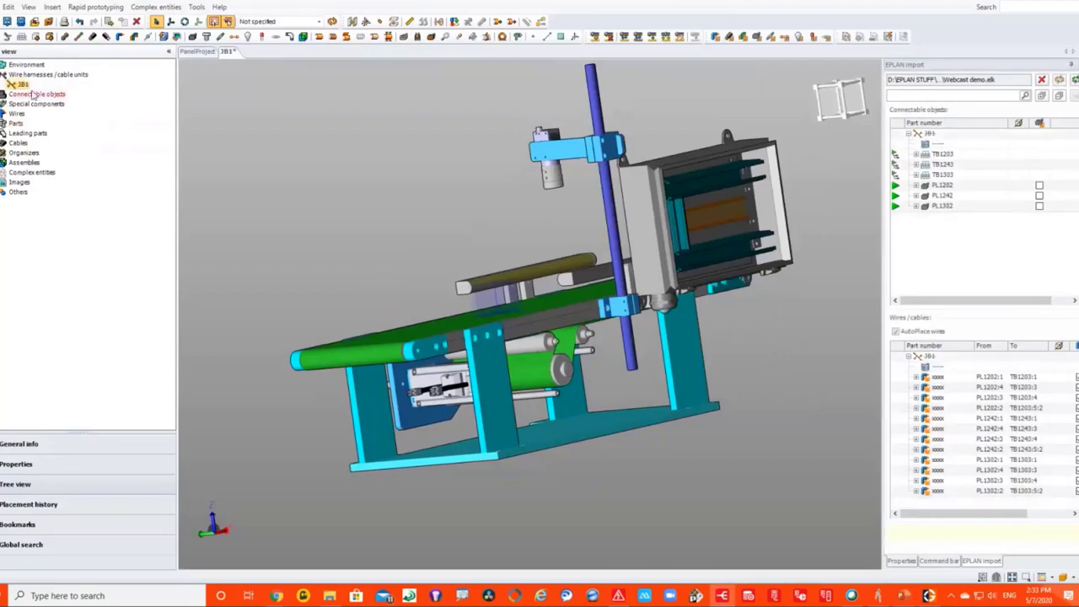
left_click(896, 185)
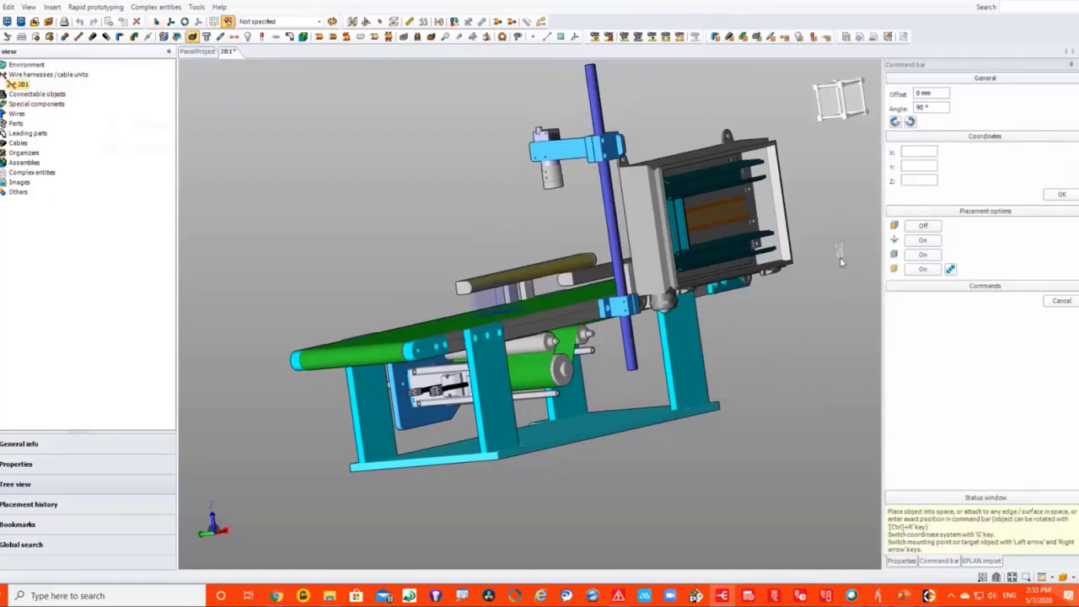
scroll(763, 347, "up", 5)
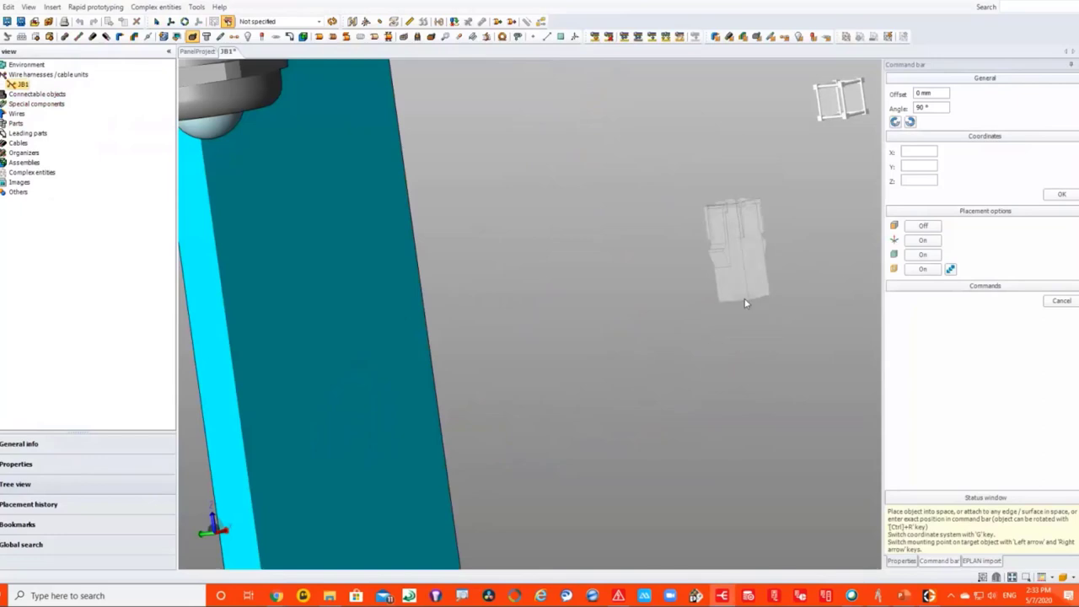
scroll(745, 304, "down", 5)
key("s")
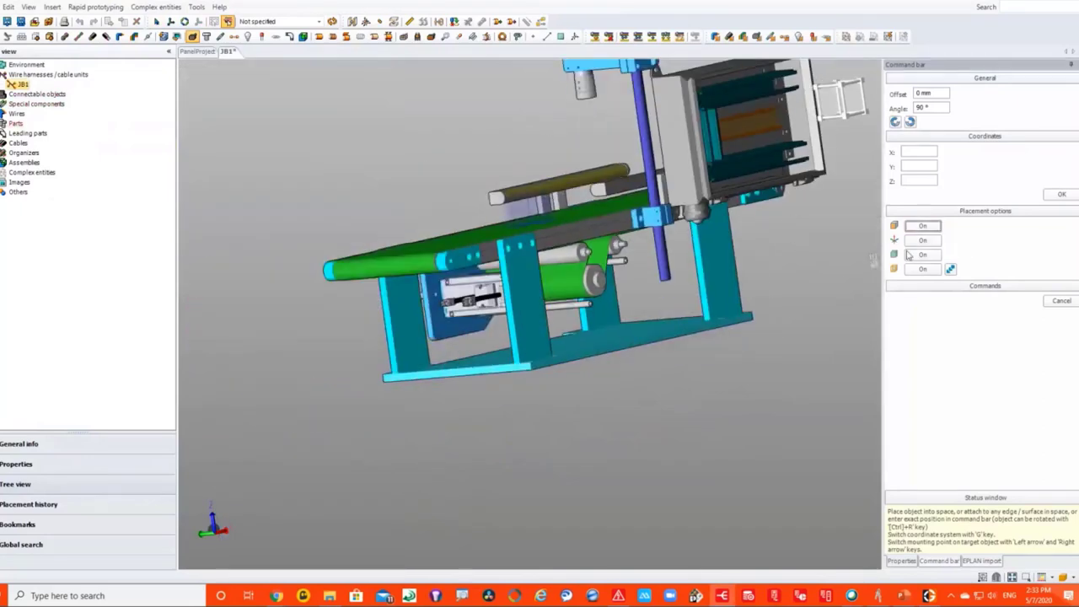
left_click(924, 226)
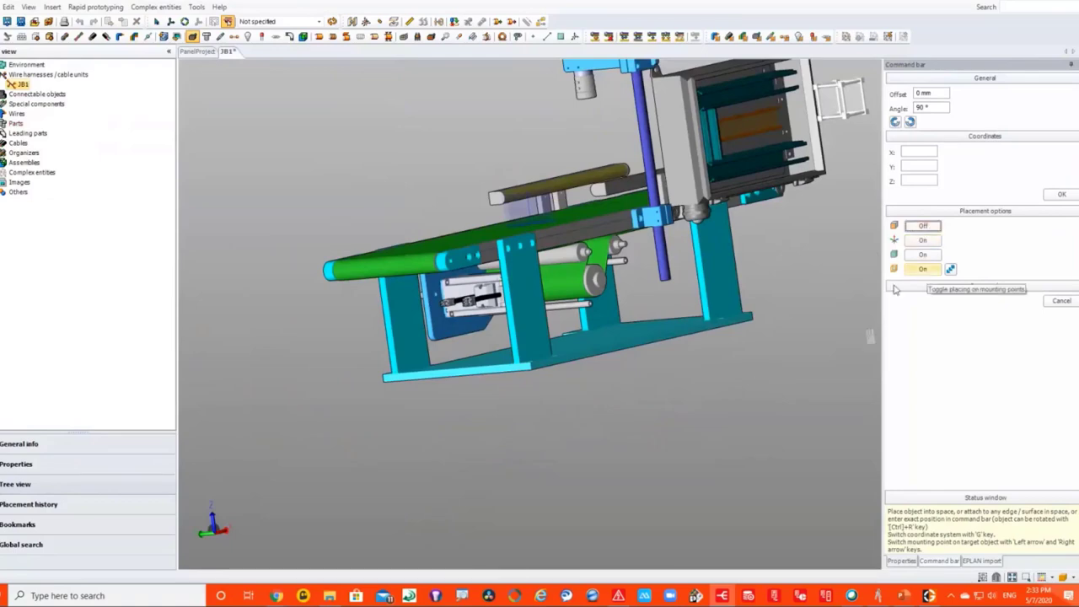
scroll(462, 313, "up", 5)
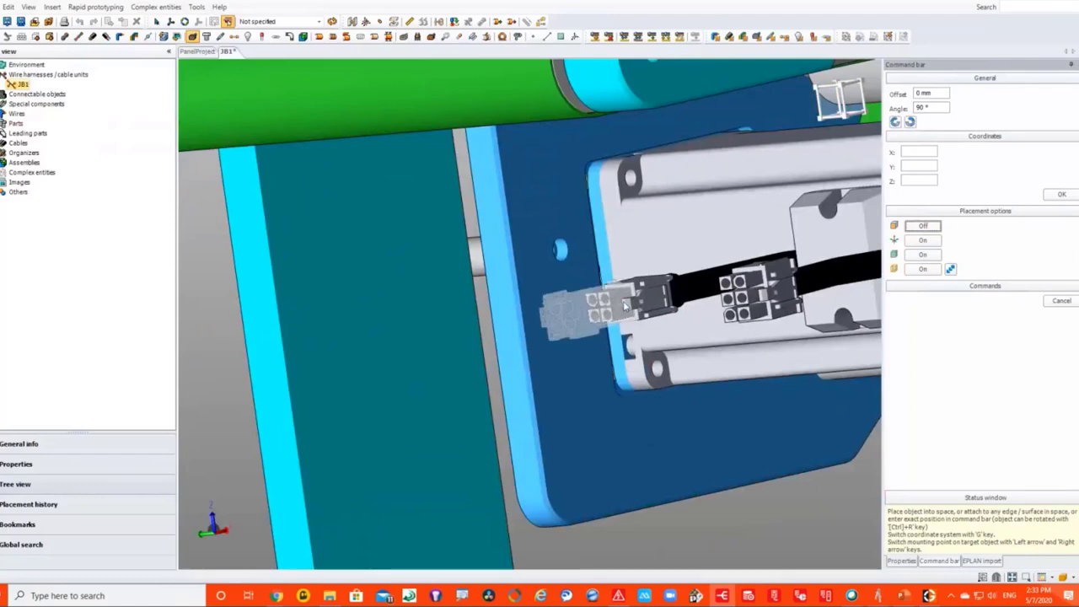
left_click(626, 346)
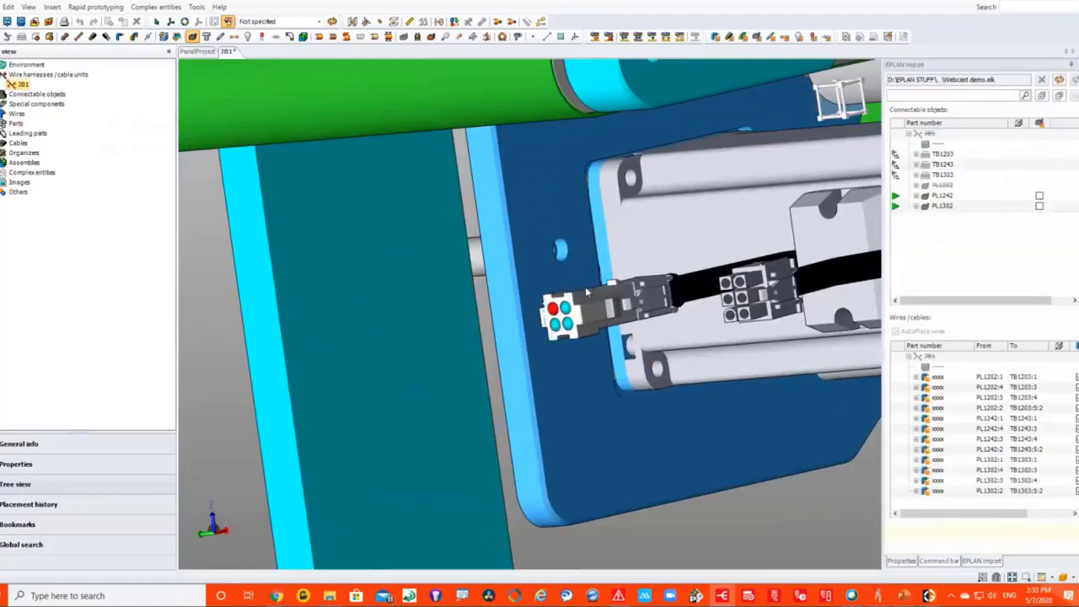
Place terminal TB1203:1 on the mounting rail inside the junction box, near the end next to the vertical wire duct.
scroll(394, 259, "down", 5)
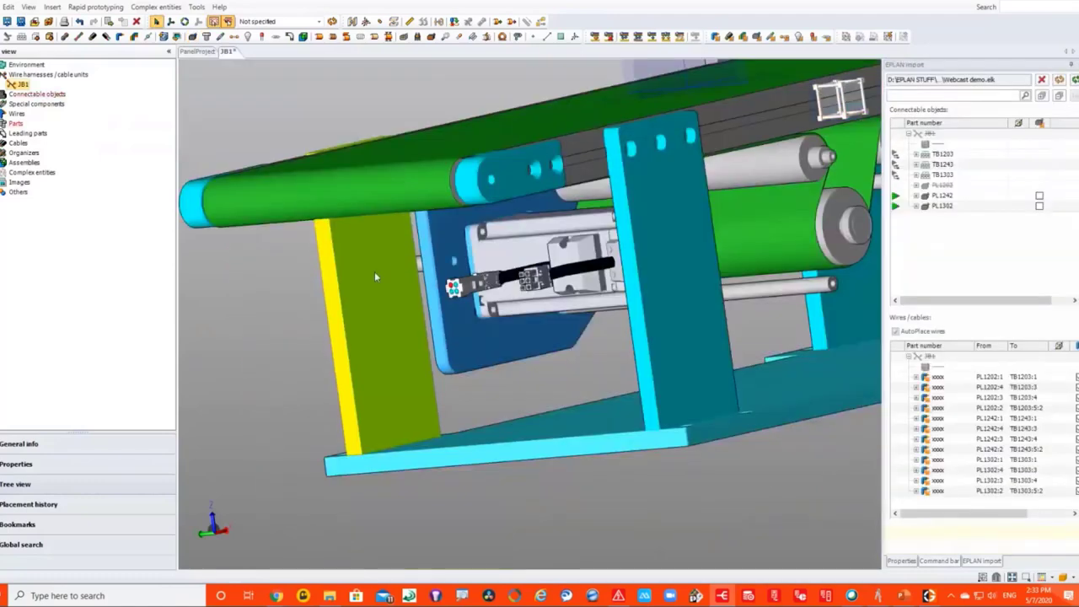
middle_click_drag(375, 271, 896, 188)
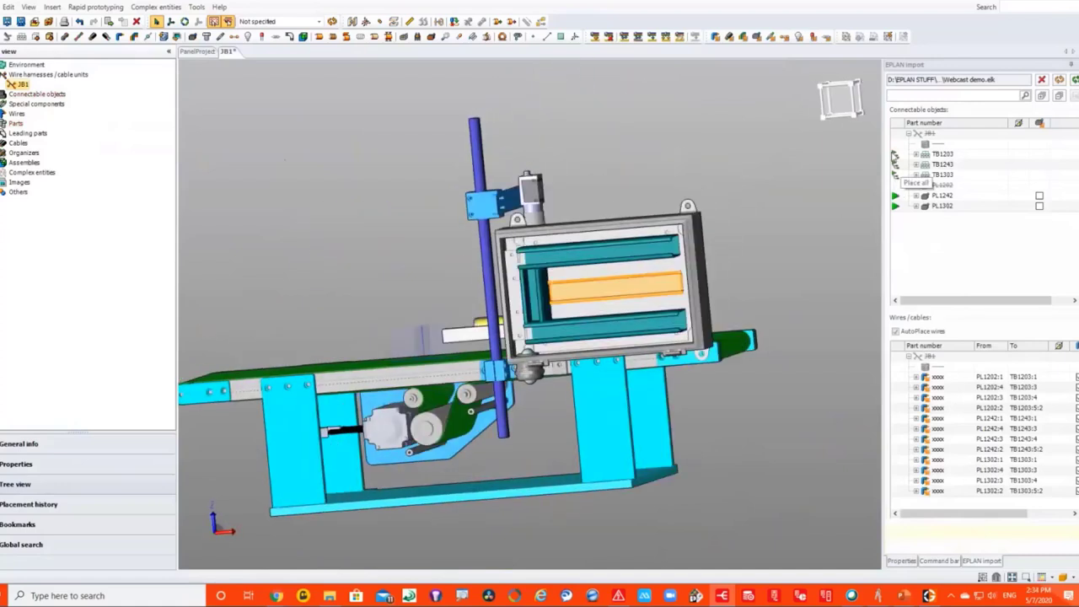
left_click(917, 155)
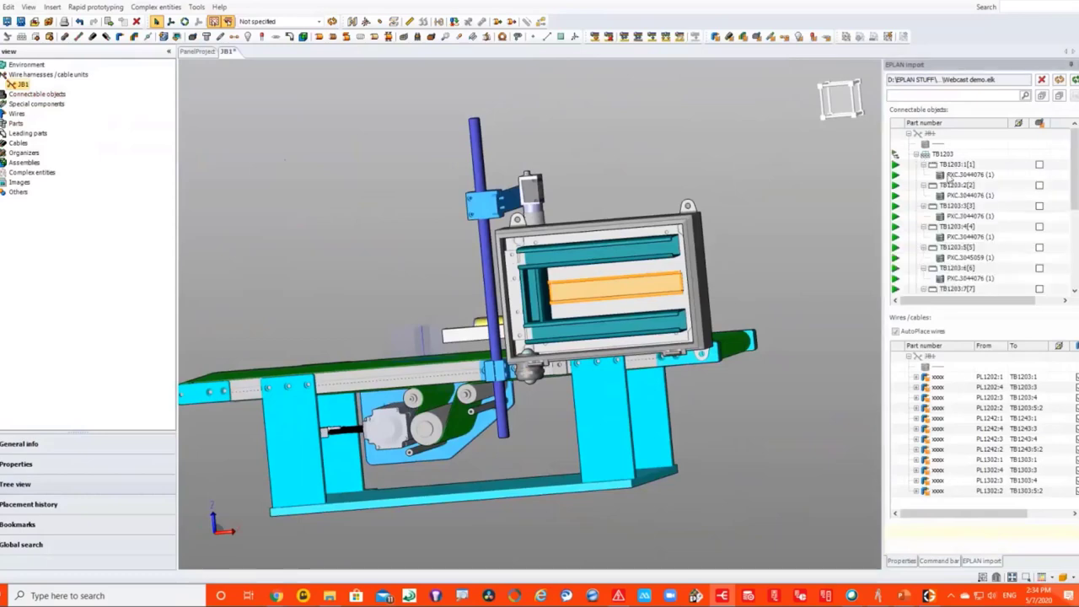
left_click(898, 165)
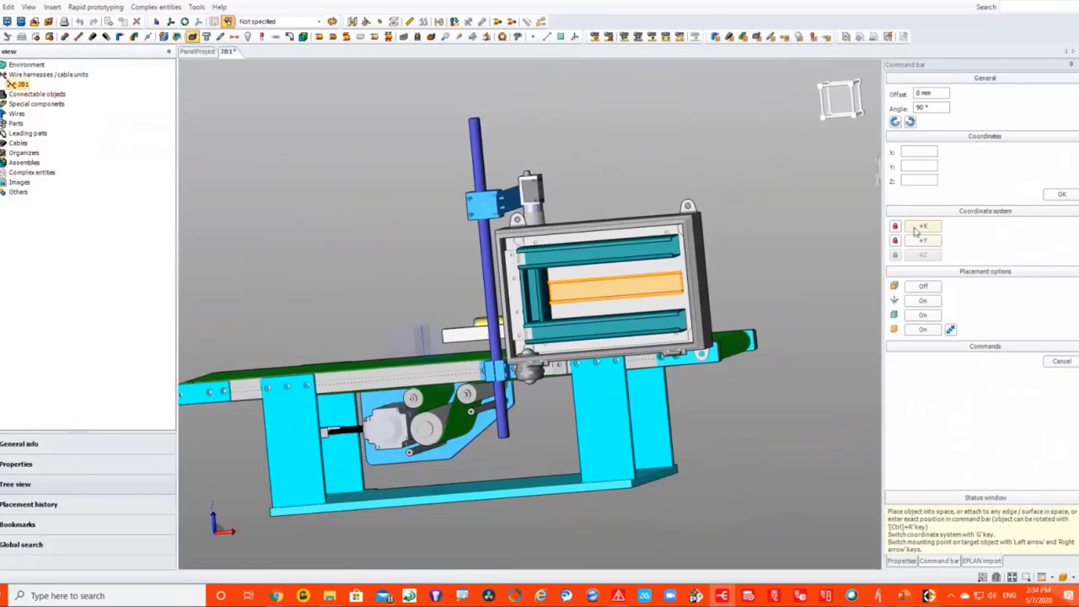
left_click(923, 285)
scroll(569, 301, "up", 5)
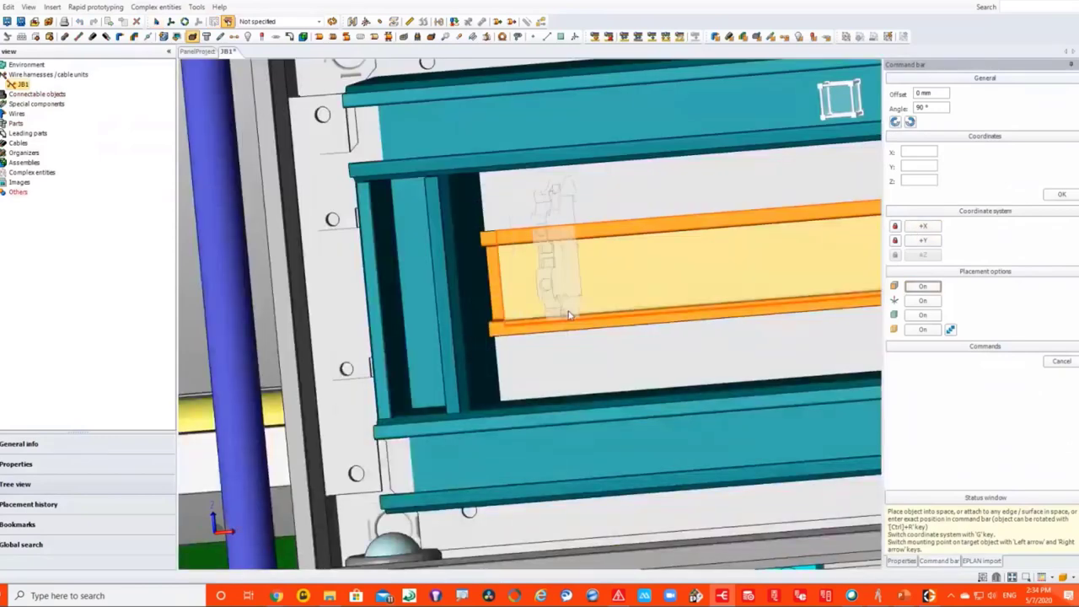
left_click(588, 277)
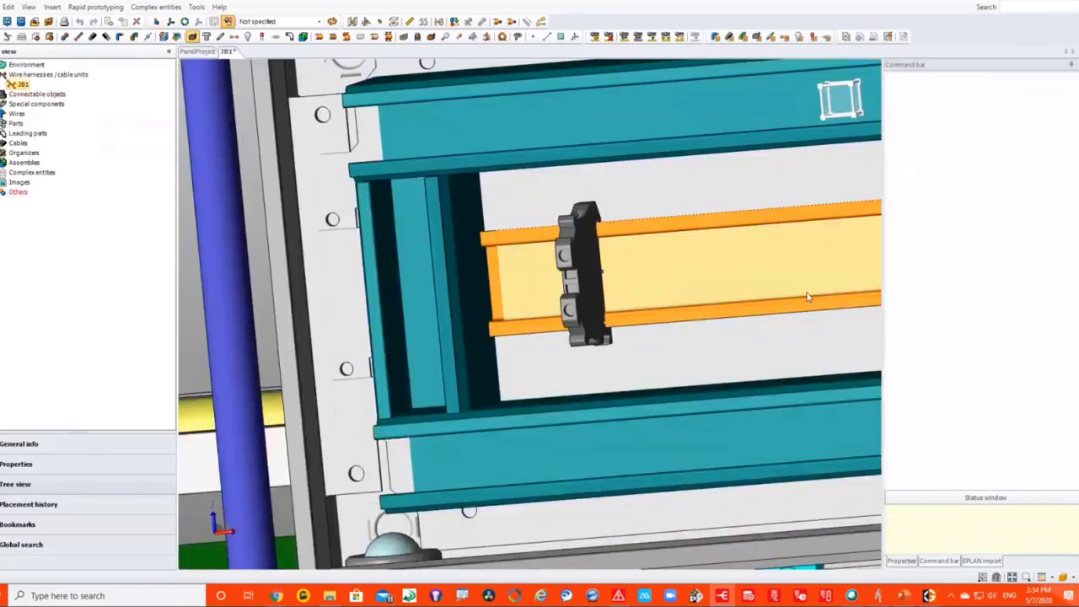
Place terminals TB1203:2 and TB1203:3 on the rail, each flush against the previously placed terminal.
left_click(897, 188)
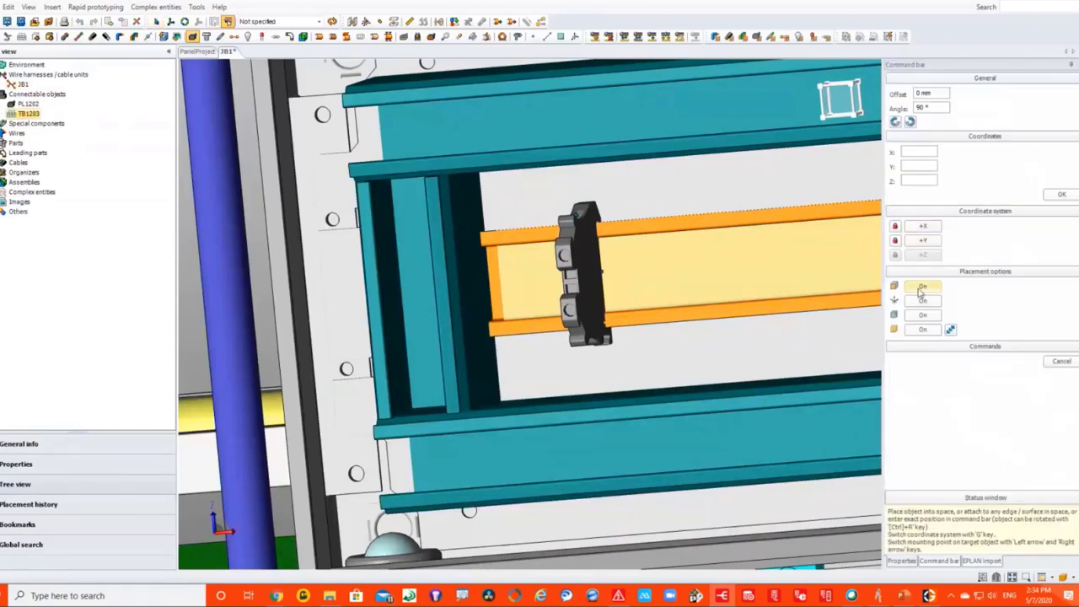
left_click(922, 287)
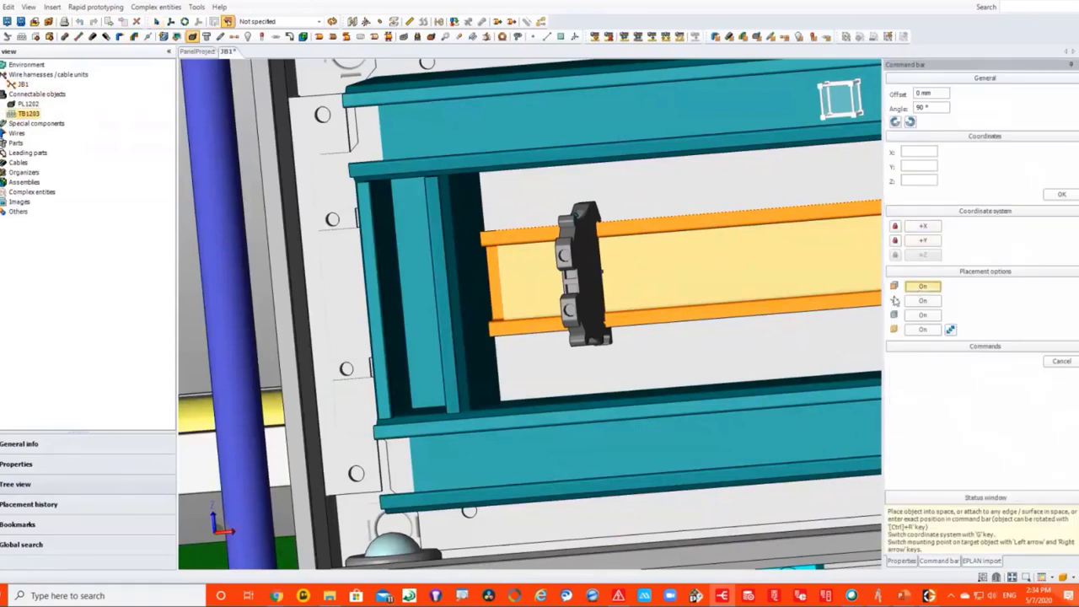
left_click(603, 279)
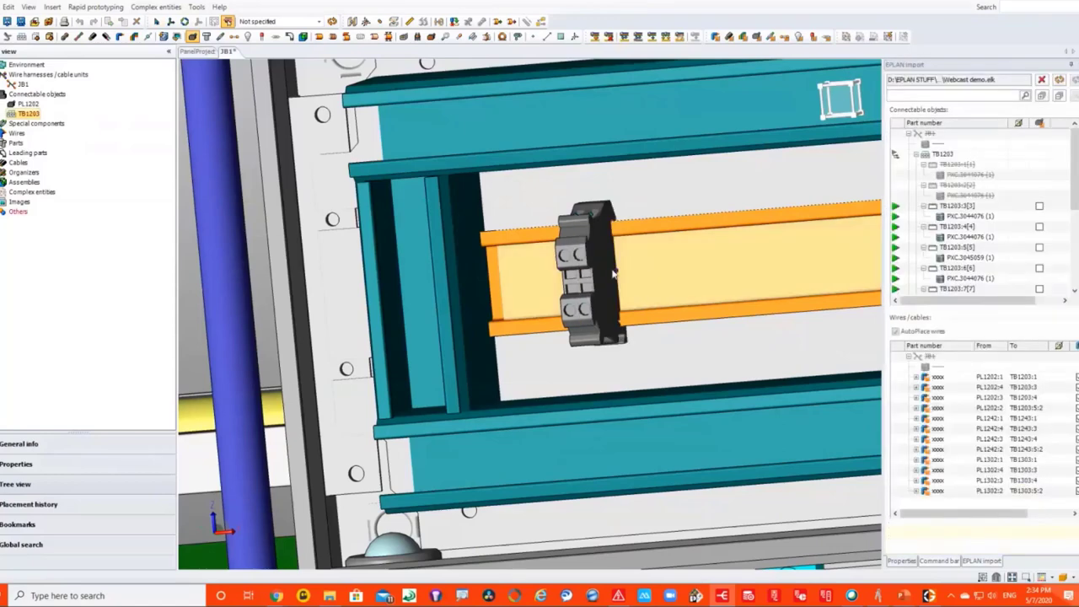
left_click(897, 208)
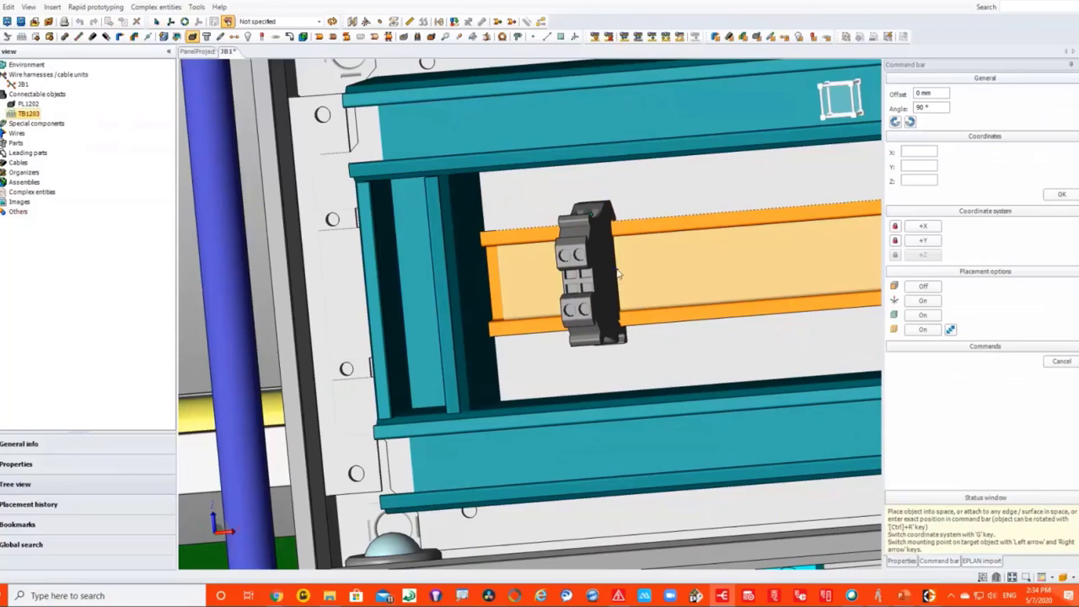
left_click(618, 272)
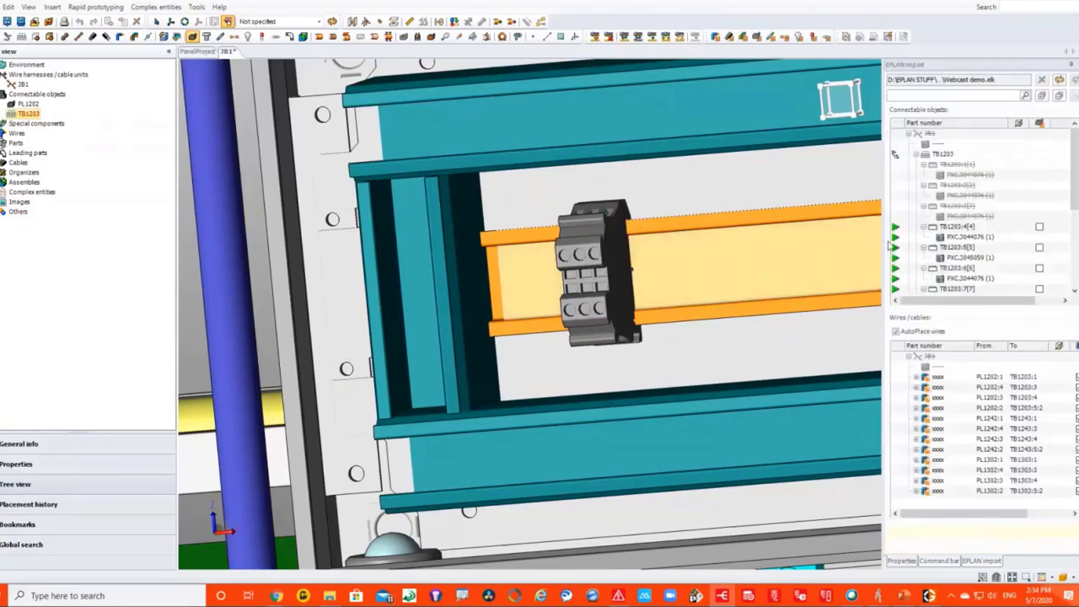
key("Escape")
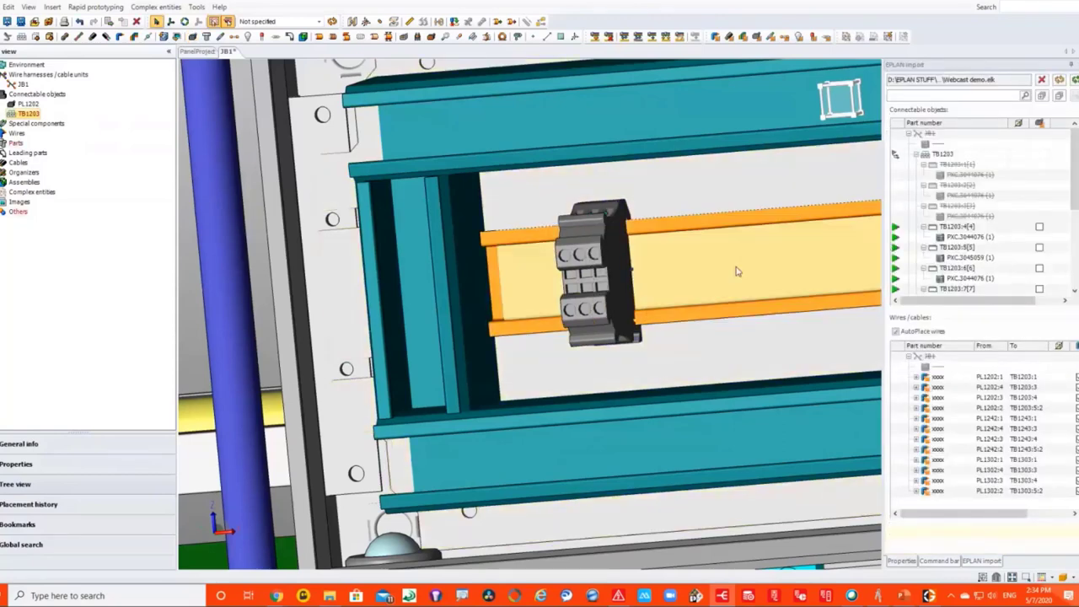
Check the wire from PL1202:1 to TB1203:1, and inspect that terminal's connection point designation in EPLAN Electric P8.
scroll(735, 270, "down", 2)
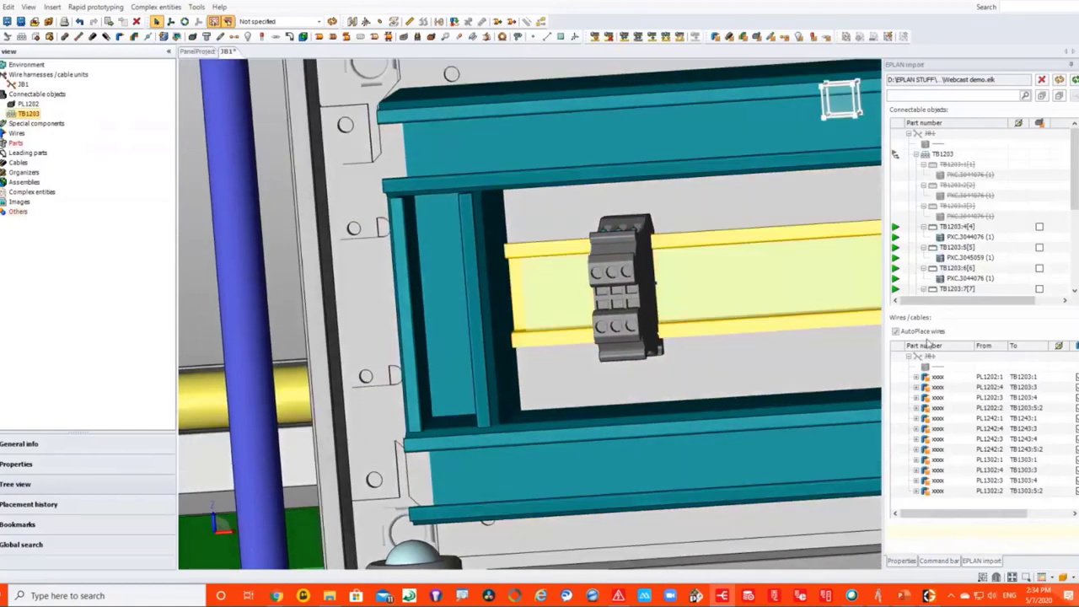
left_click(941, 379)
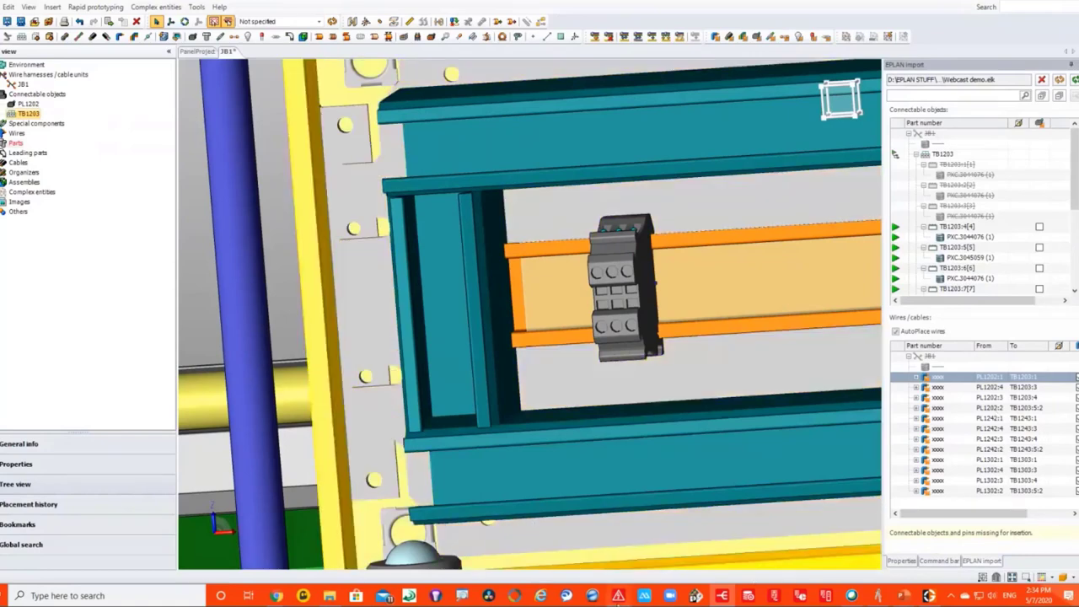
left_click(618, 596)
scroll(506, 211, "up", 1)
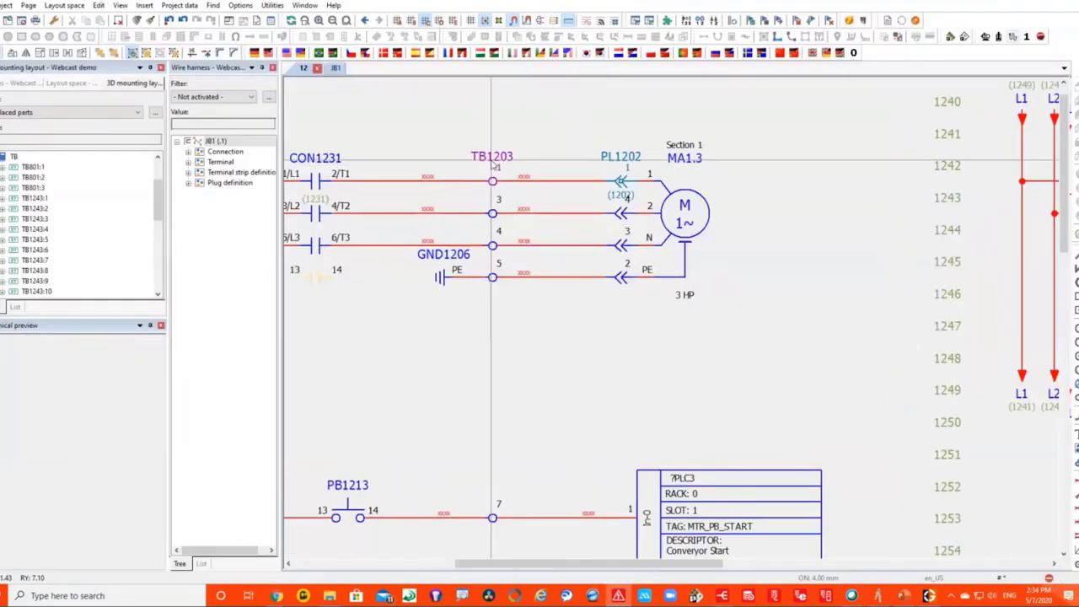
double_click(492, 213)
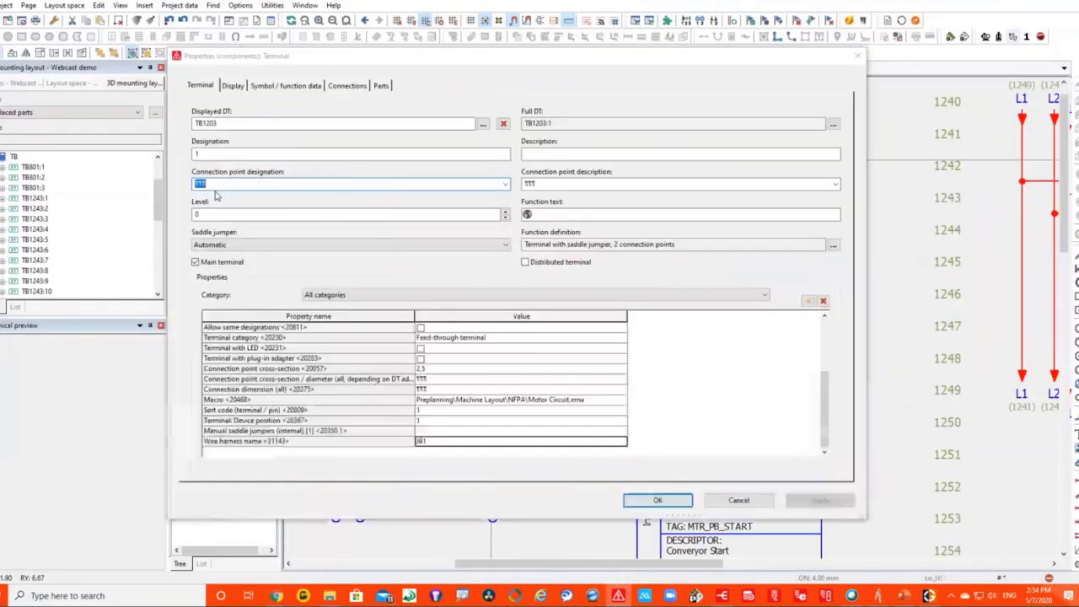
key("Escape")
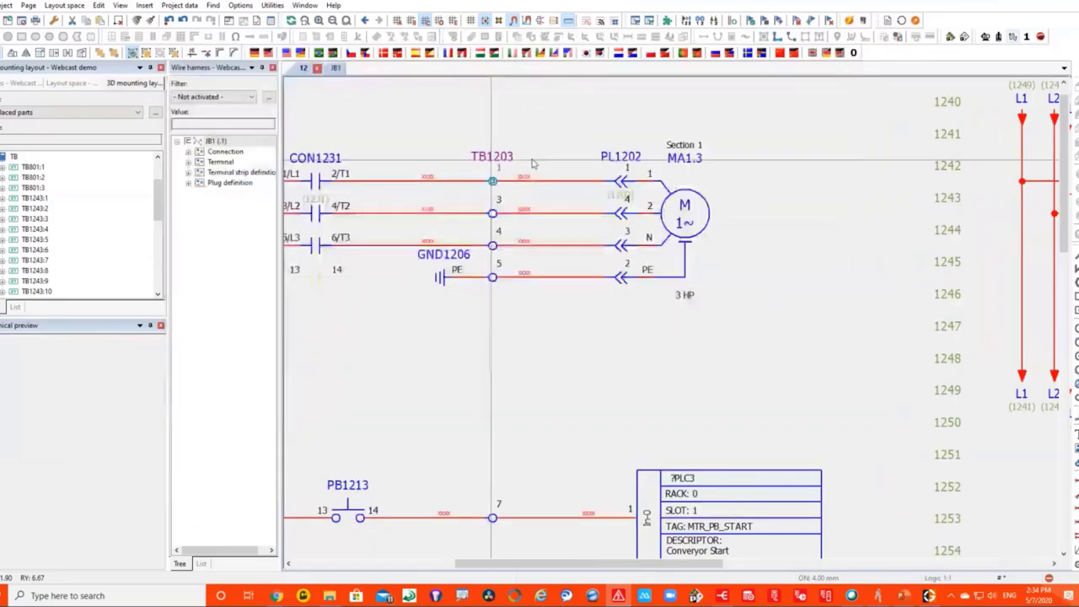
Set the connection point designation to 1¶2¶¶ for the column of TB1203 terminals running from the motor circuit to the lowest PLC input.
scroll(476, 118, "down", 2)
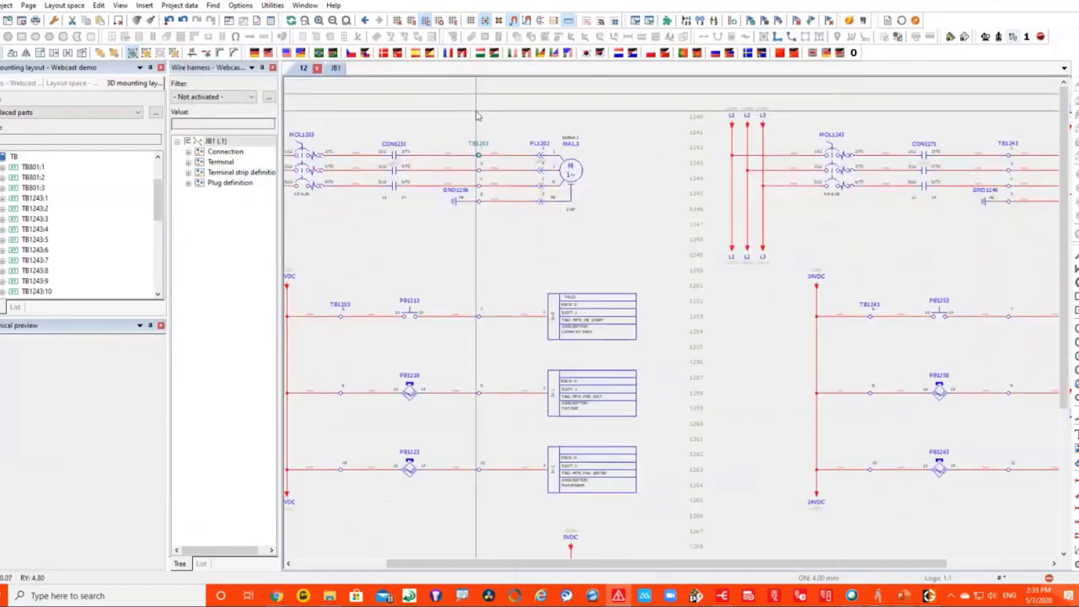
left_click_drag(473, 113, 494, 489)
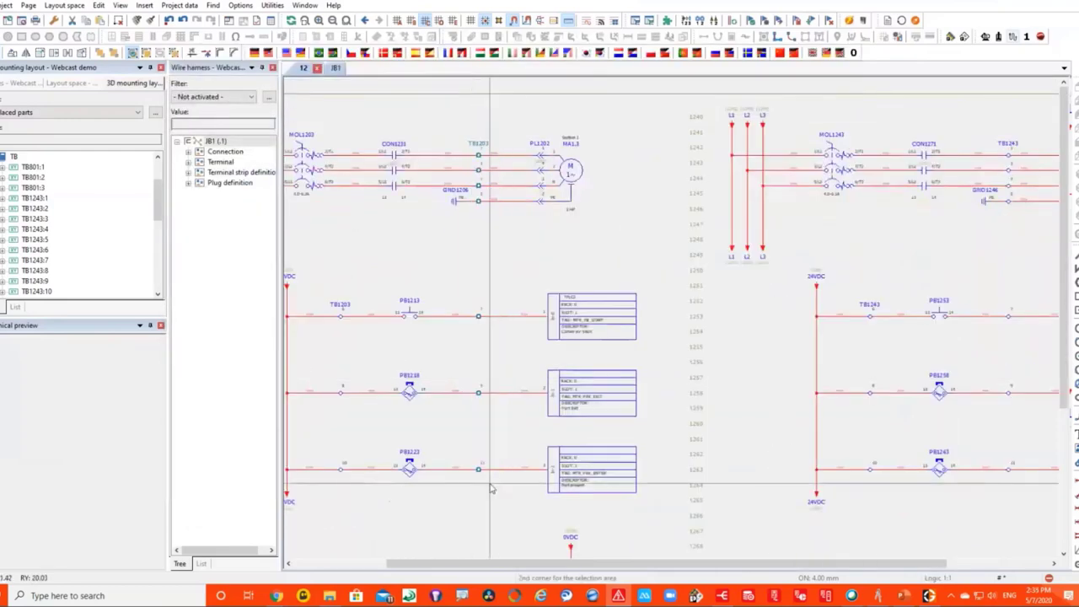
right_click(493, 488)
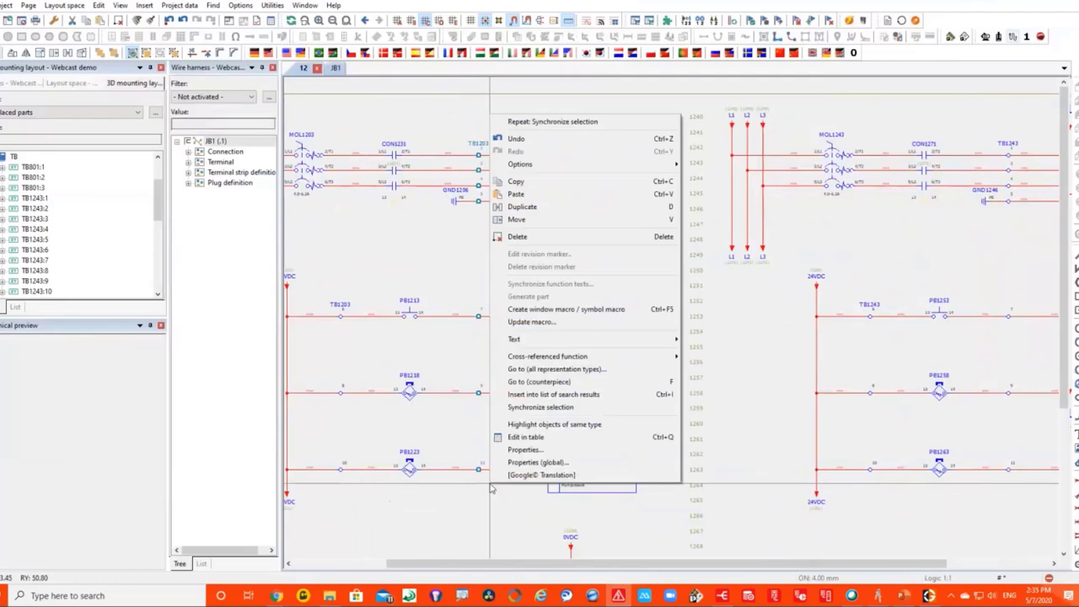
left_click(533, 452)
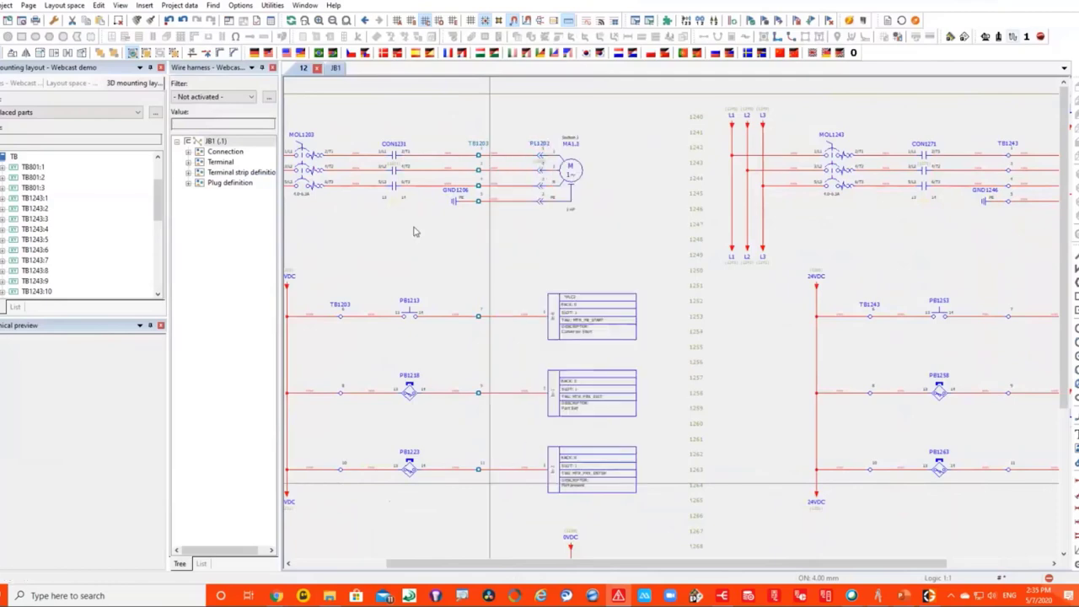
left_click(259, 184)
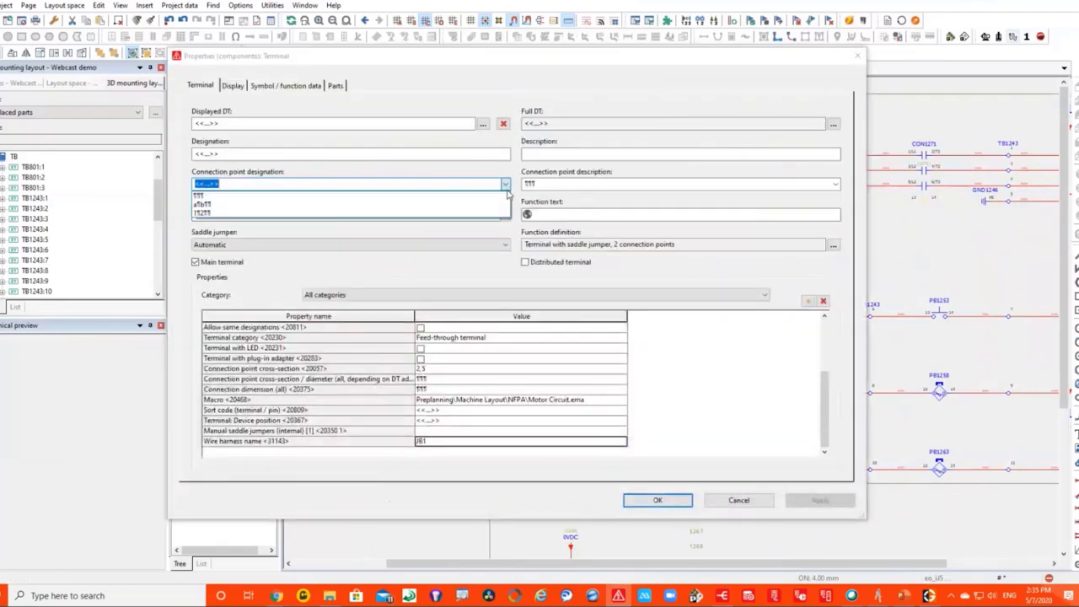
left_click(259, 214)
left_click(657, 500)
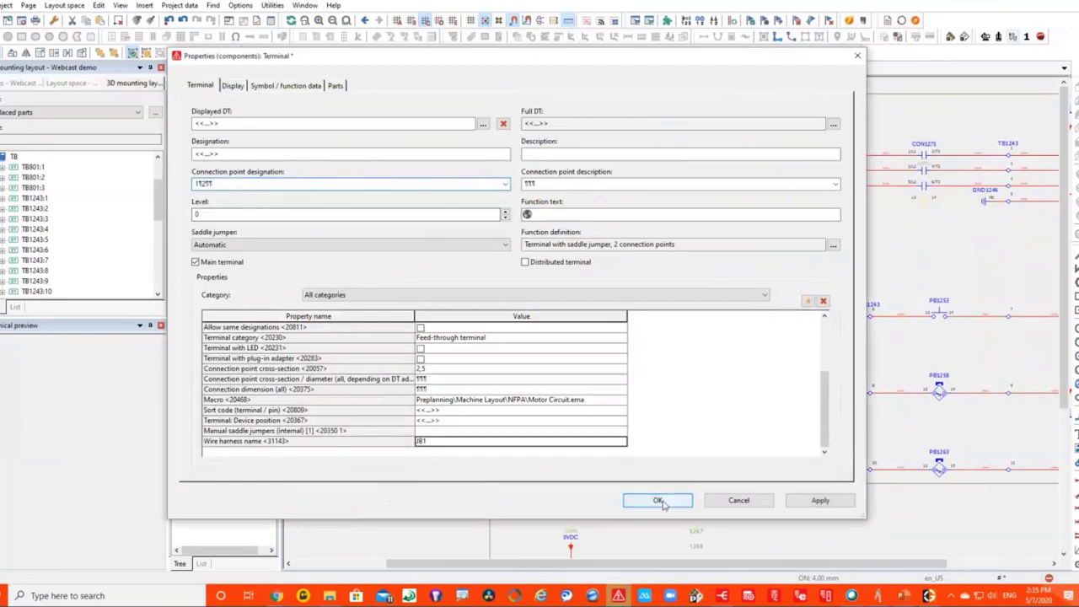
scroll(460, 148, "up", 4)
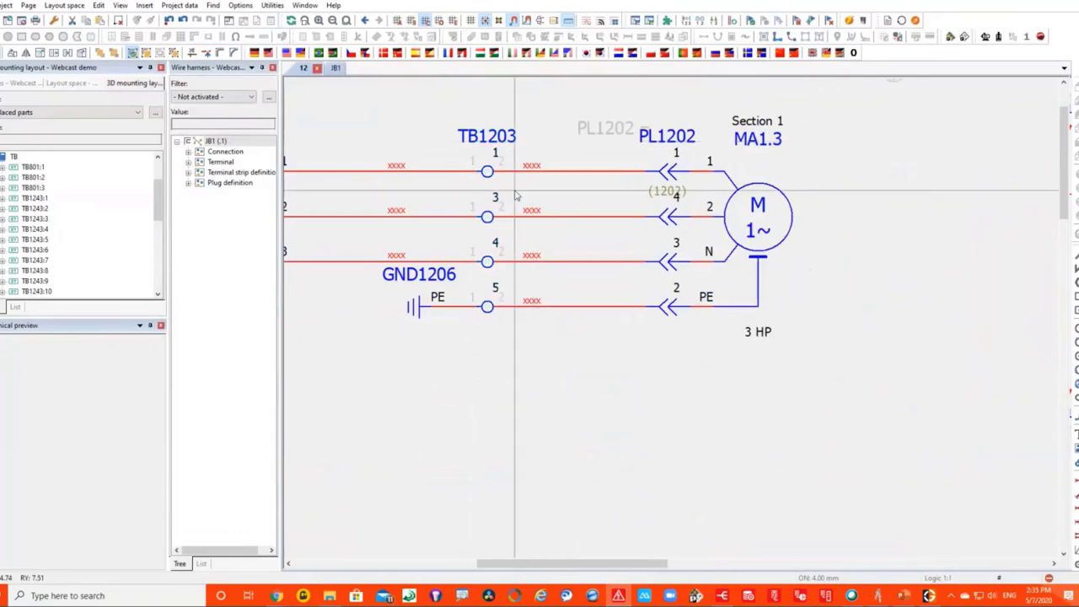
scroll(459, 200, "down", 3)
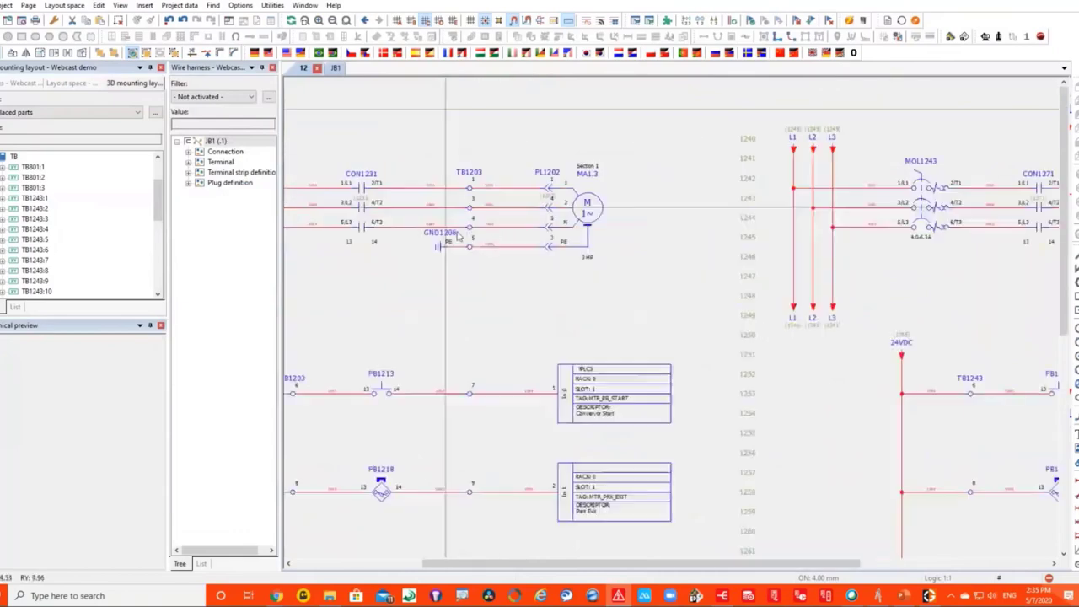
Re-import the project in EPLAN Harness proD and place the wires PL1202:1 to TB1203:1:2 and PL1202:4 to TB1203:3:2.
left_click(723, 597)
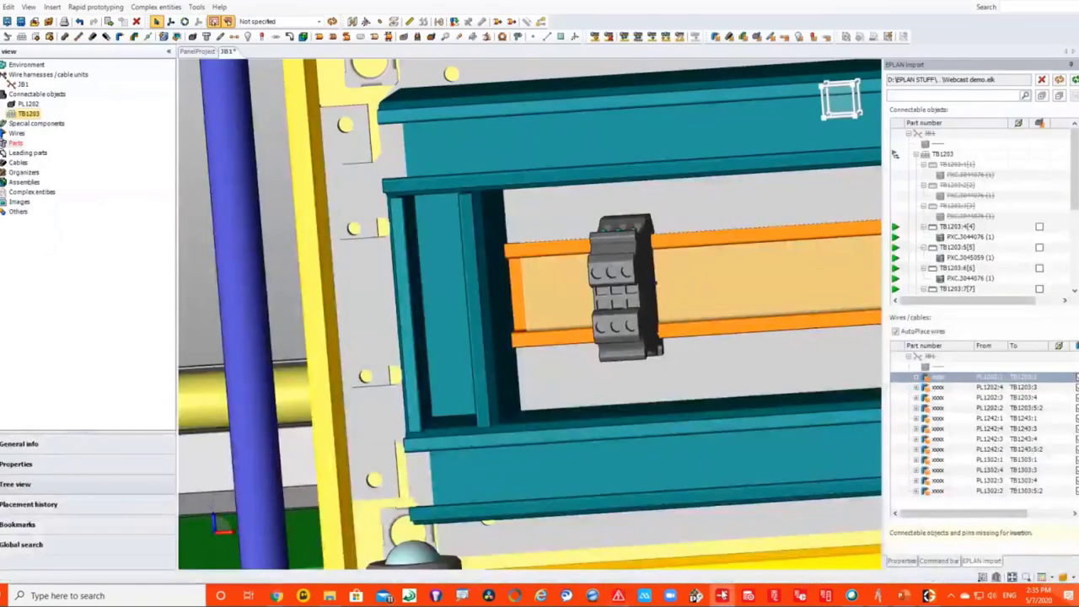
left_click(1059, 81)
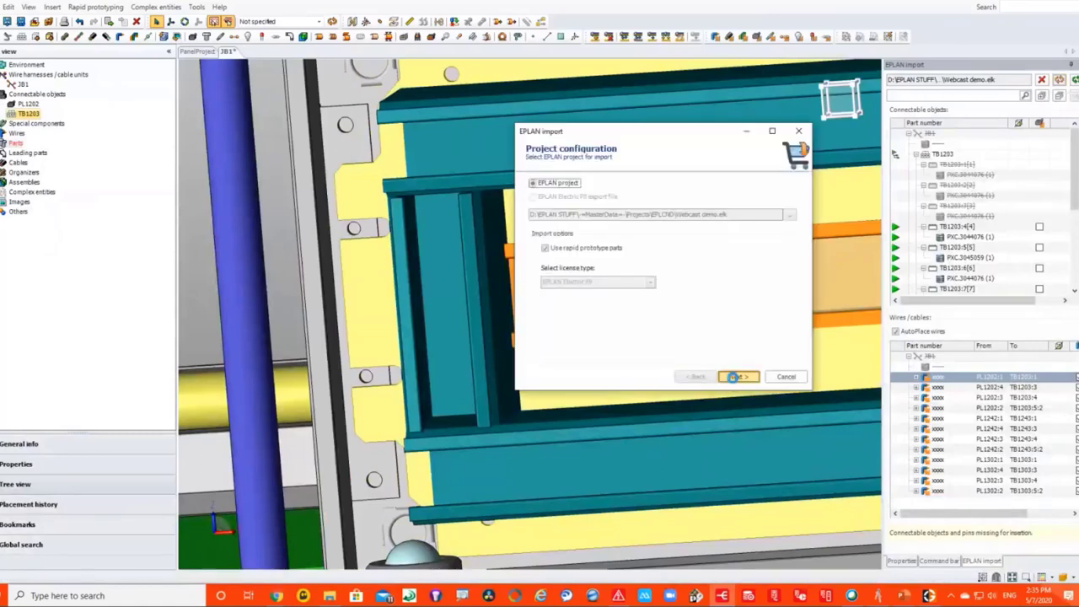
left_click(736, 377)
left_click(735, 377)
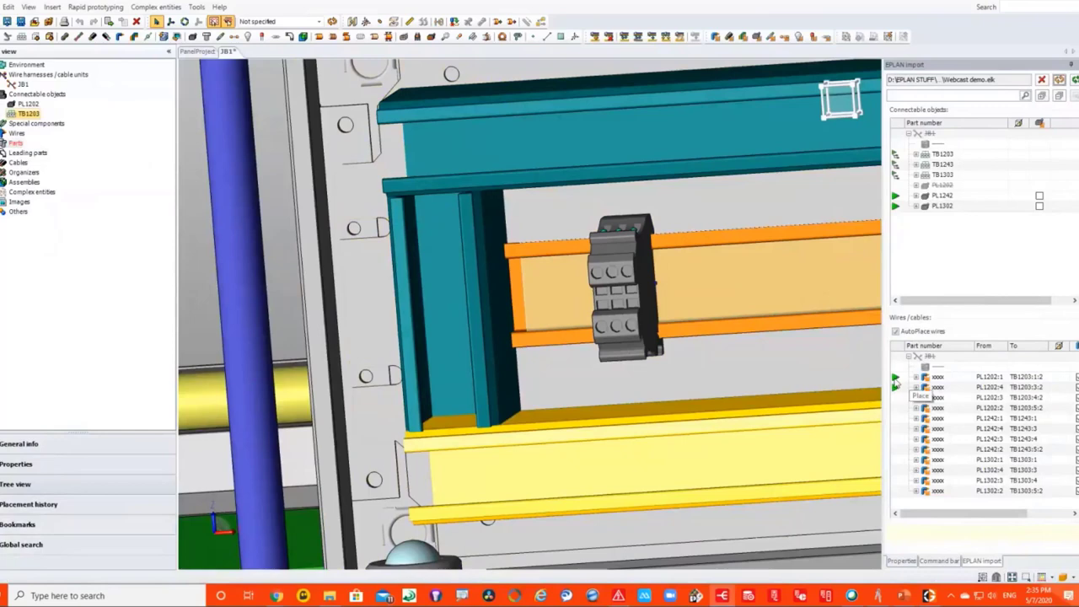
left_click(896, 379)
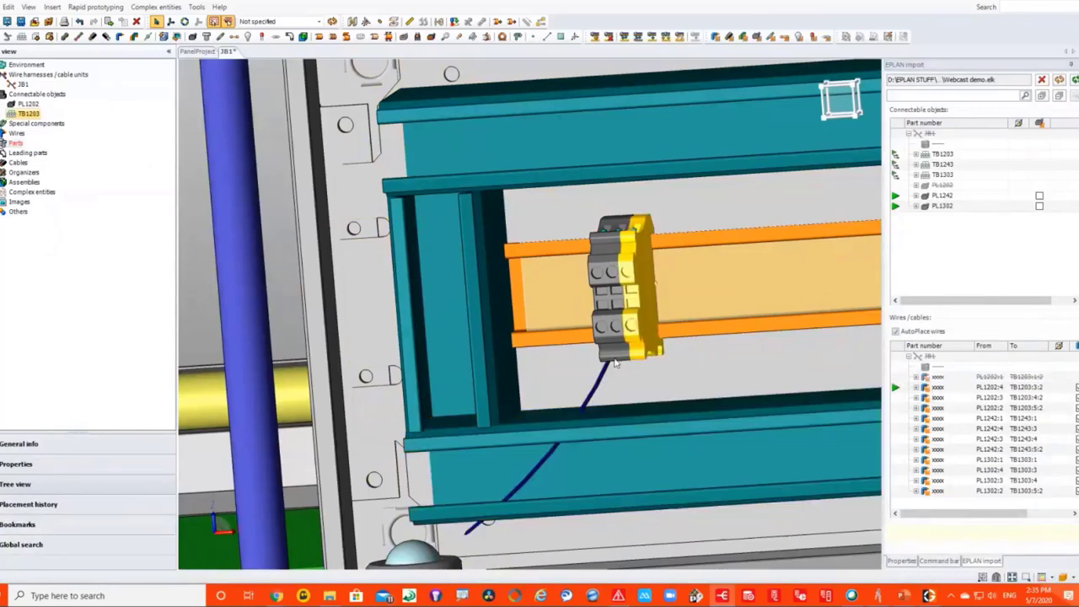
left_click(896, 390)
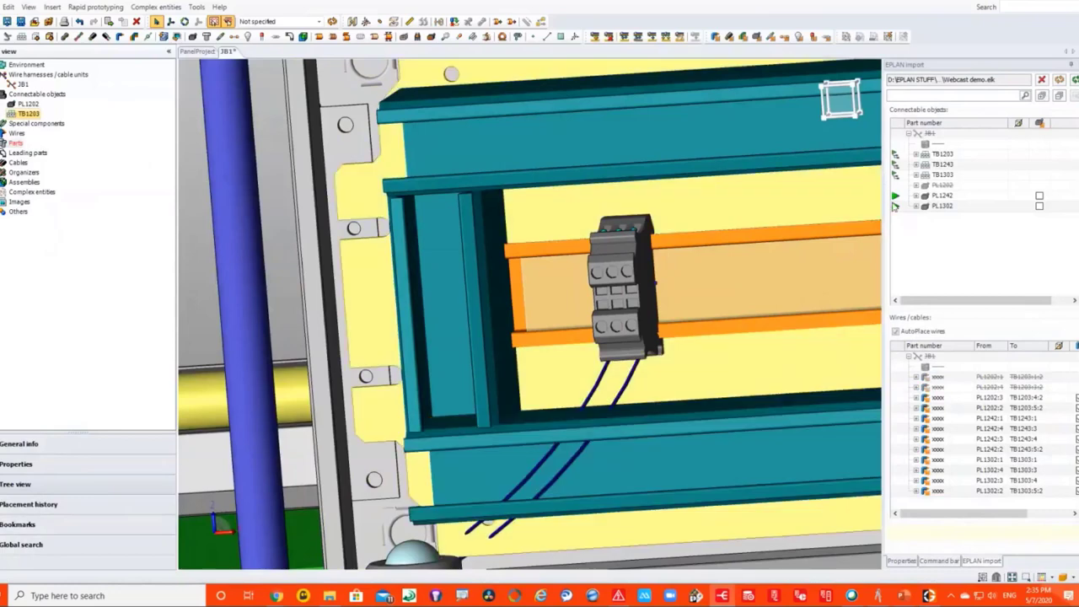
Place terminals TB1203:4 and TB1203:5 on the rail against the three terminals already mounted.
left_click(916, 155)
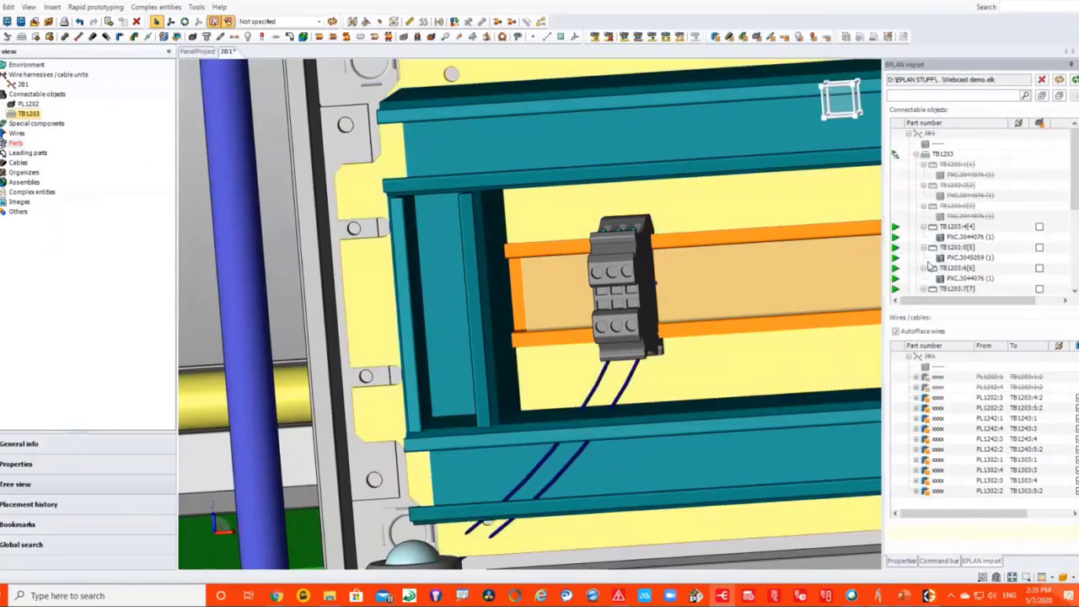
left_click(896, 227)
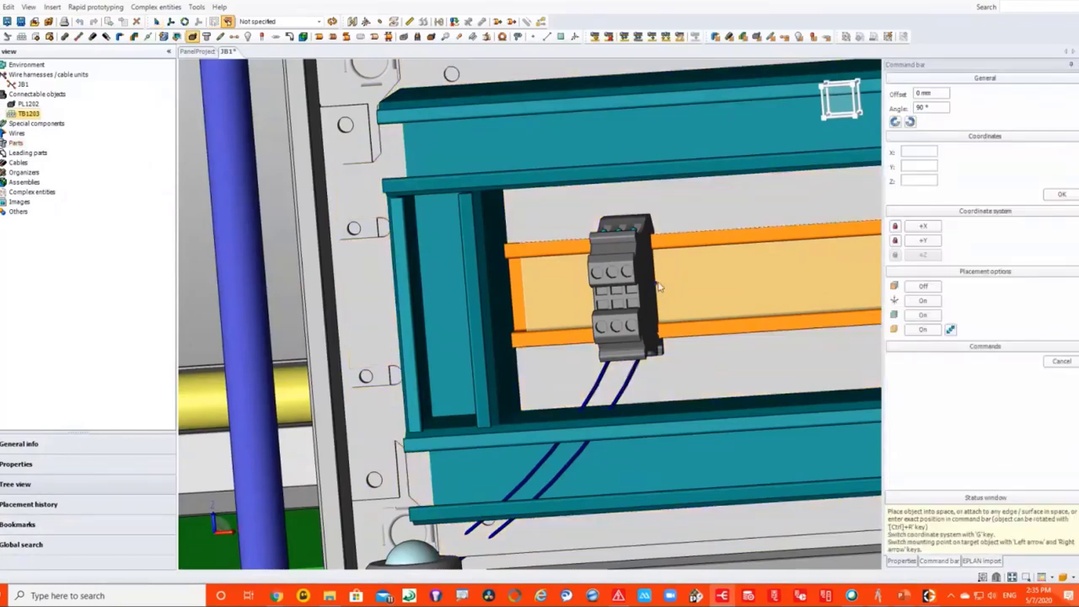
left_click(657, 289)
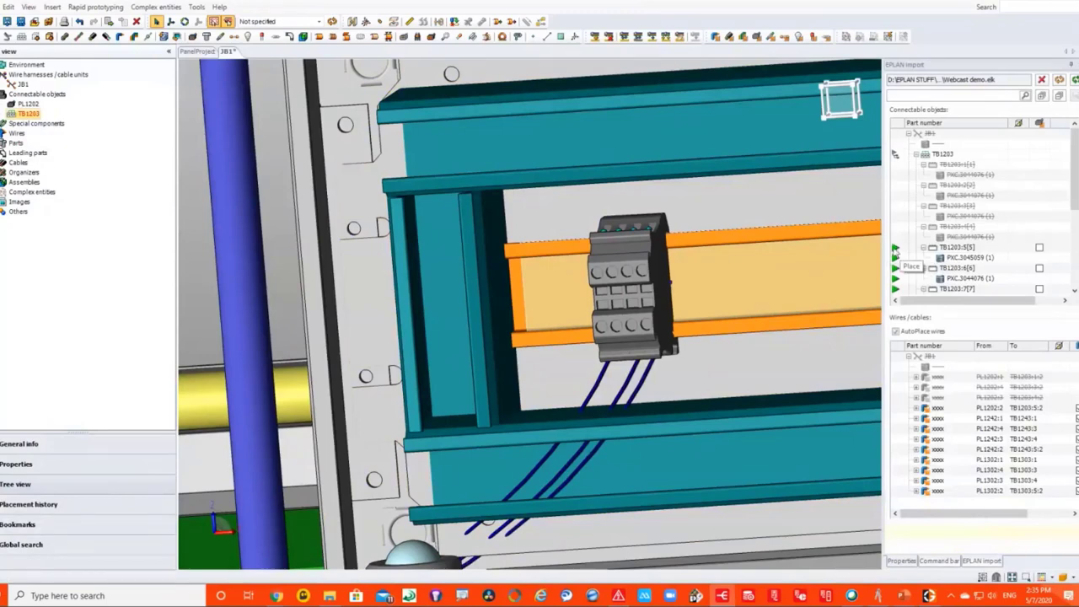
left_click(896, 254)
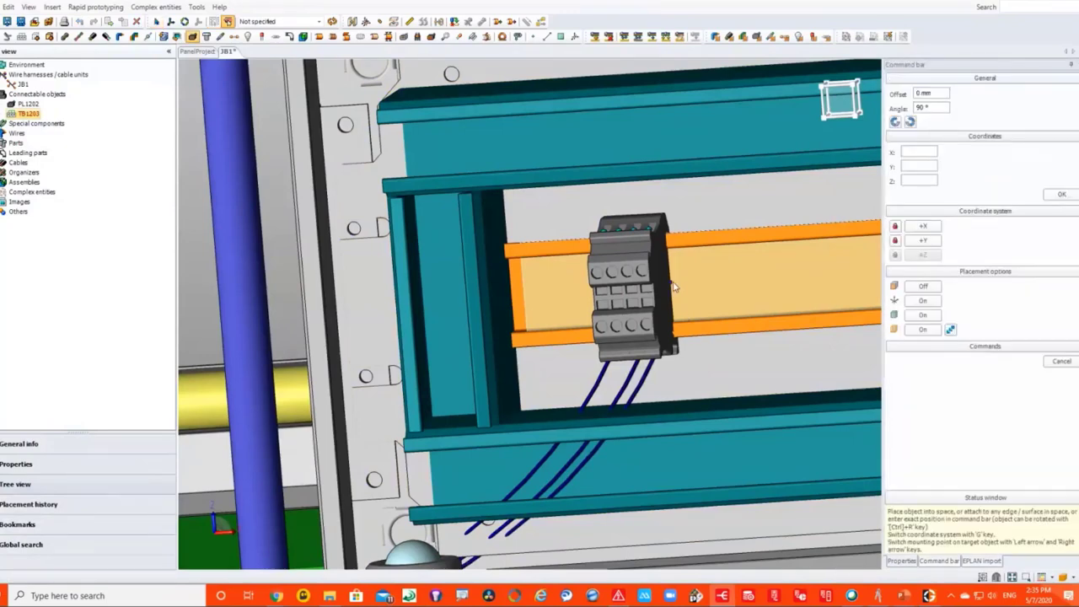
left_click(675, 288)
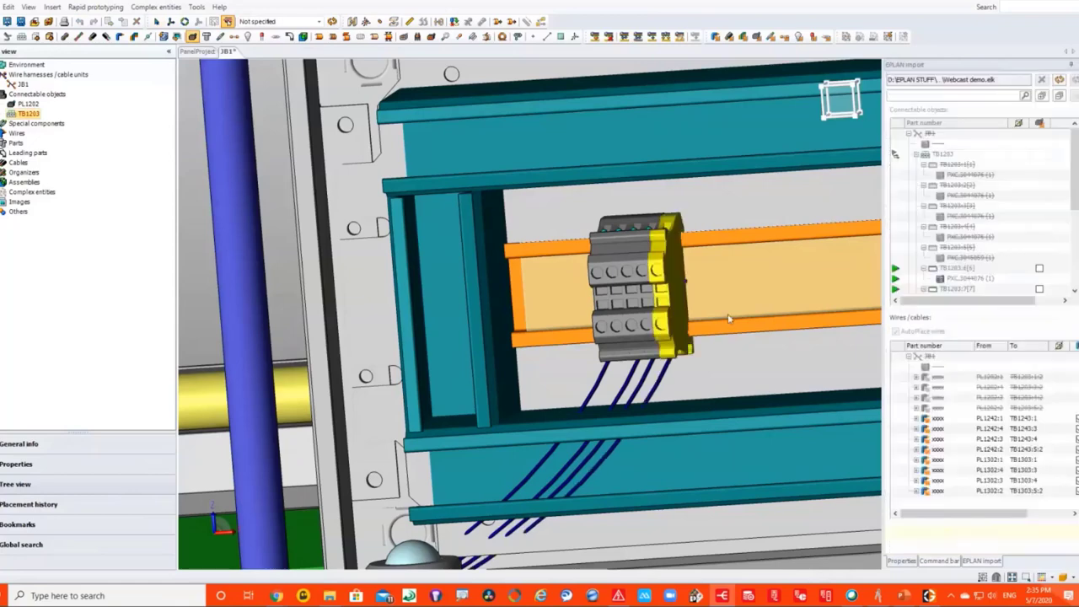
Start a bundle with a 10 mm path diameter at the enclosure's cable gland and lead it down the surface of the nearby support leg.
scroll(801, 285, "down", 5)
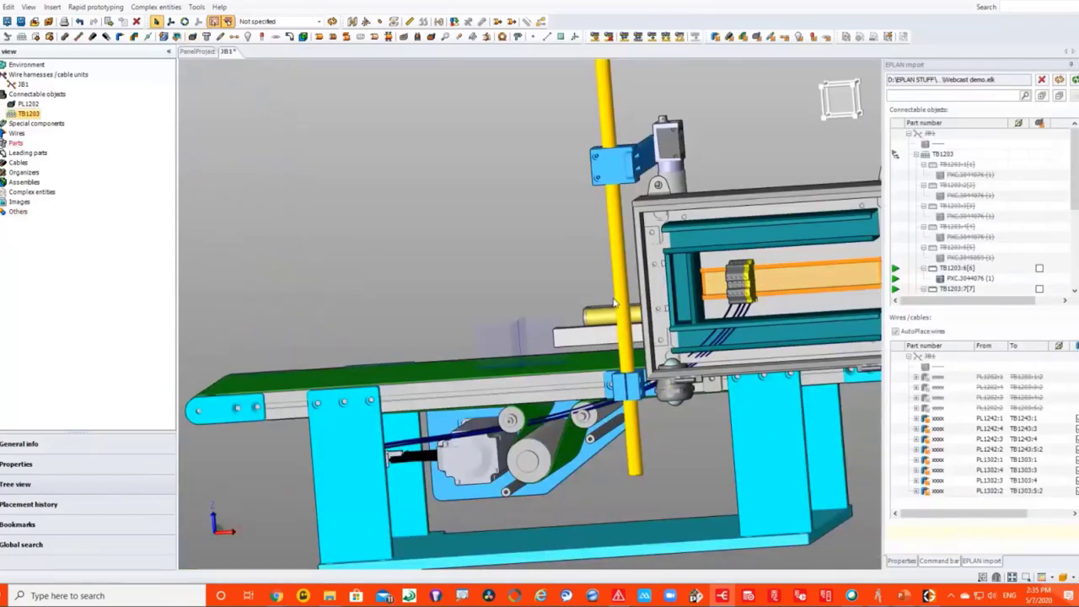
scroll(613, 309, "up", 2)
scroll(613, 305, "up", 3)
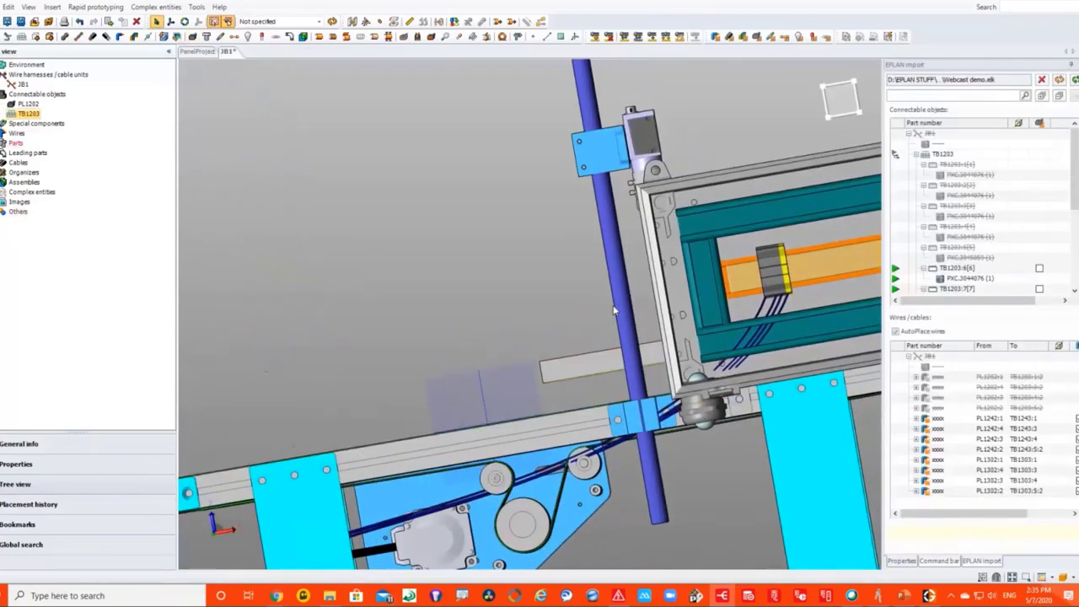
middle_click_drag(561, 258, 506, 286)
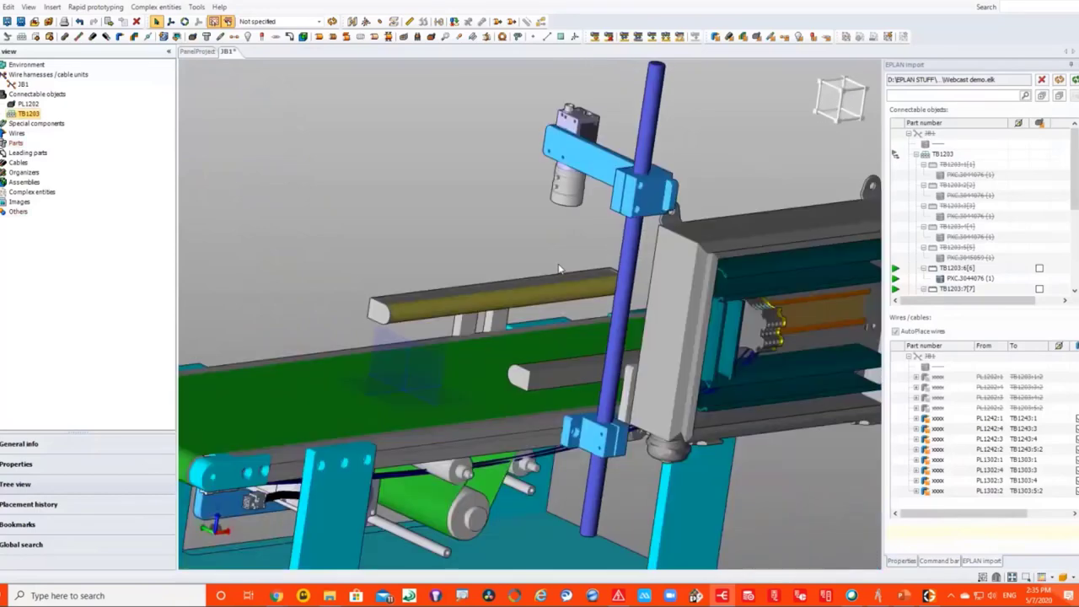
scroll(499, 292, "up", 1)
scroll(497, 294, "down", 5)
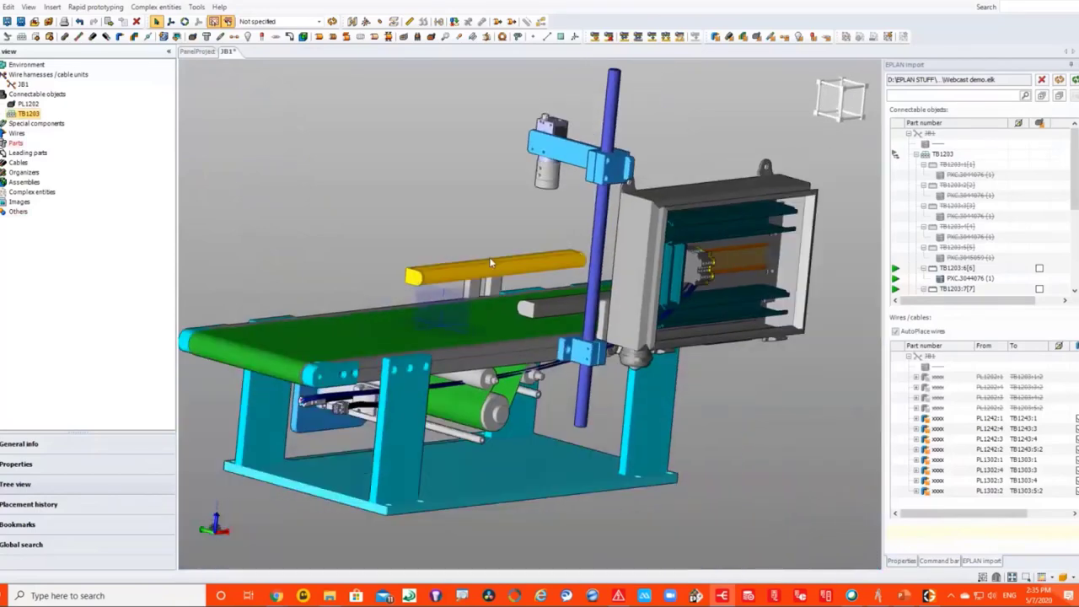
scroll(311, 375, "up", 4)
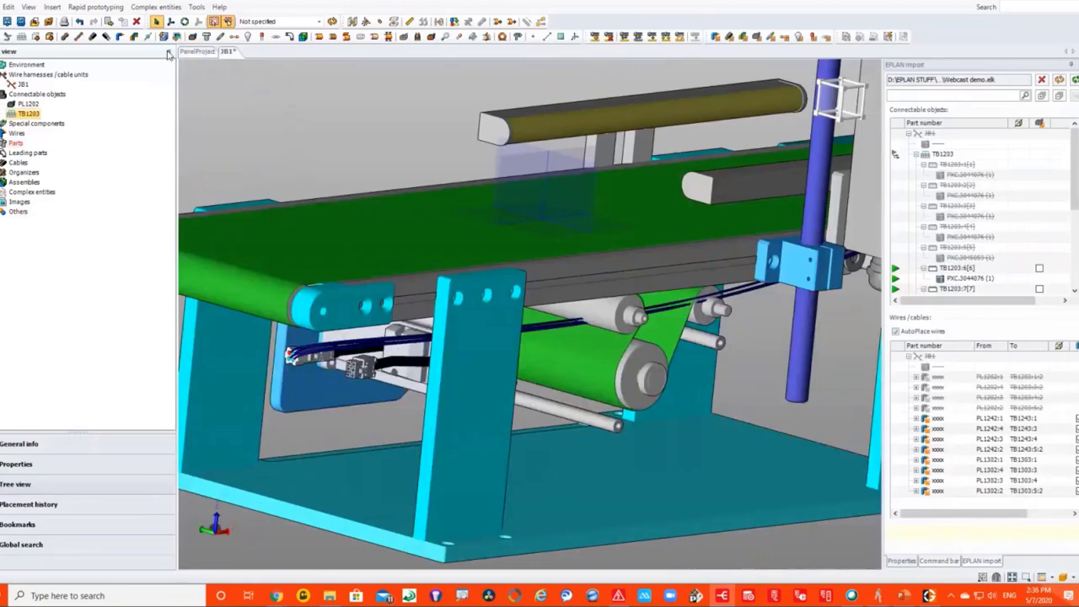
left_click(65, 38)
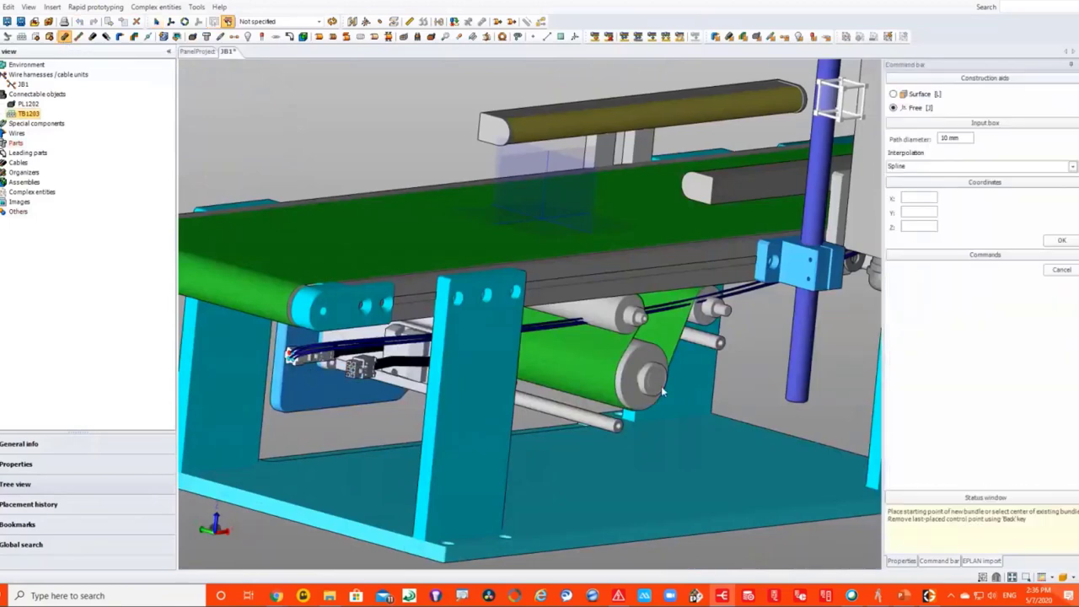
middle_click_drag(663, 392, 604, 377)
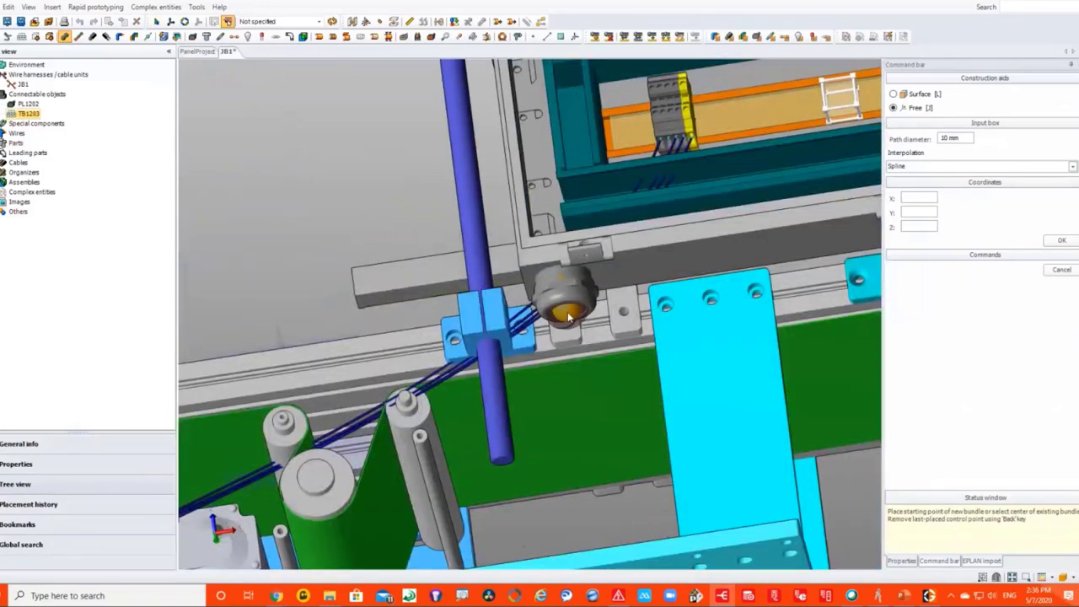
left_click(569, 318)
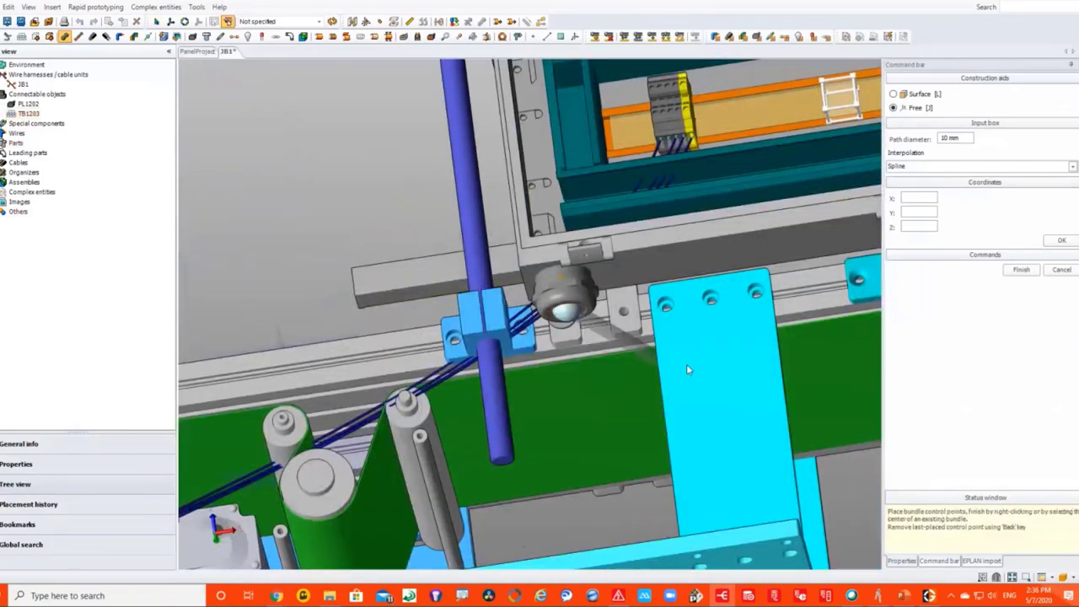
left_click(894, 95)
left_click(722, 500)
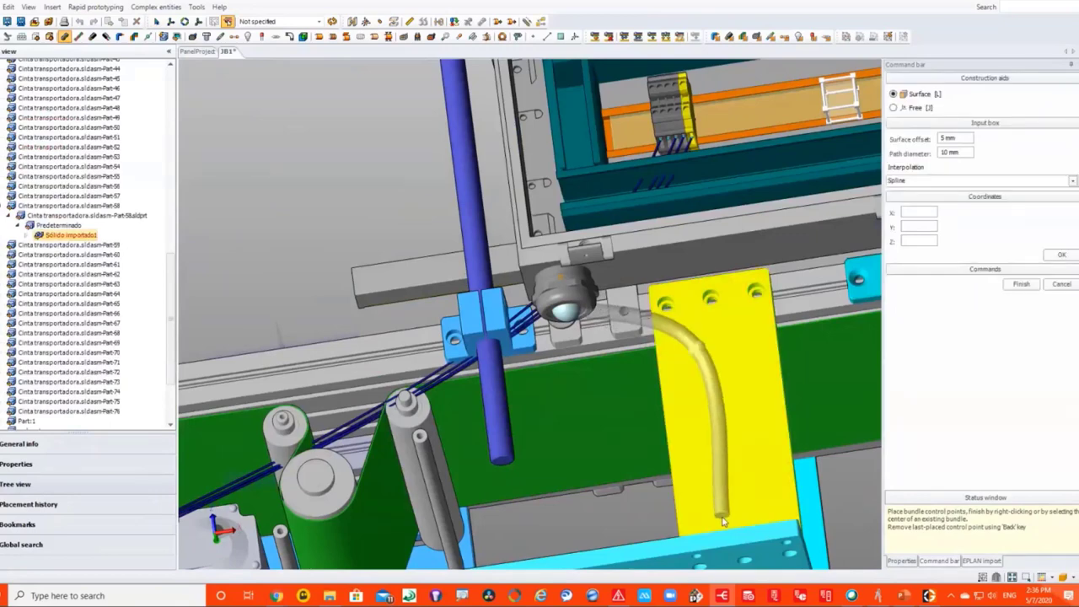
Continue the bundle along the base plate's surface, past the far support leg, and finish it near the plate's end.
middle_click_drag(721, 522, 658, 518)
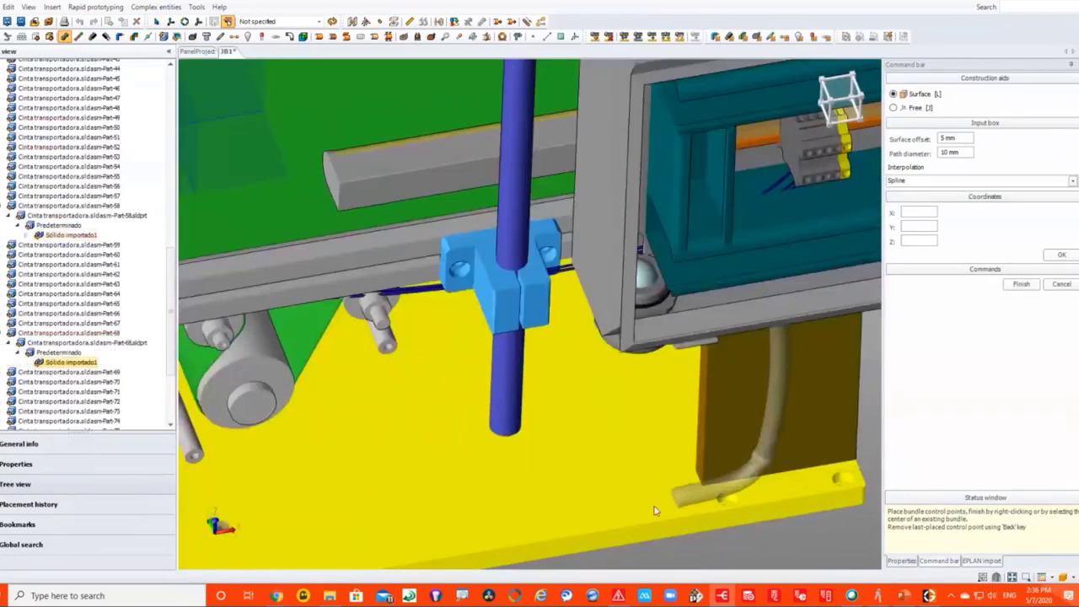
left_click(656, 511)
left_click(585, 439)
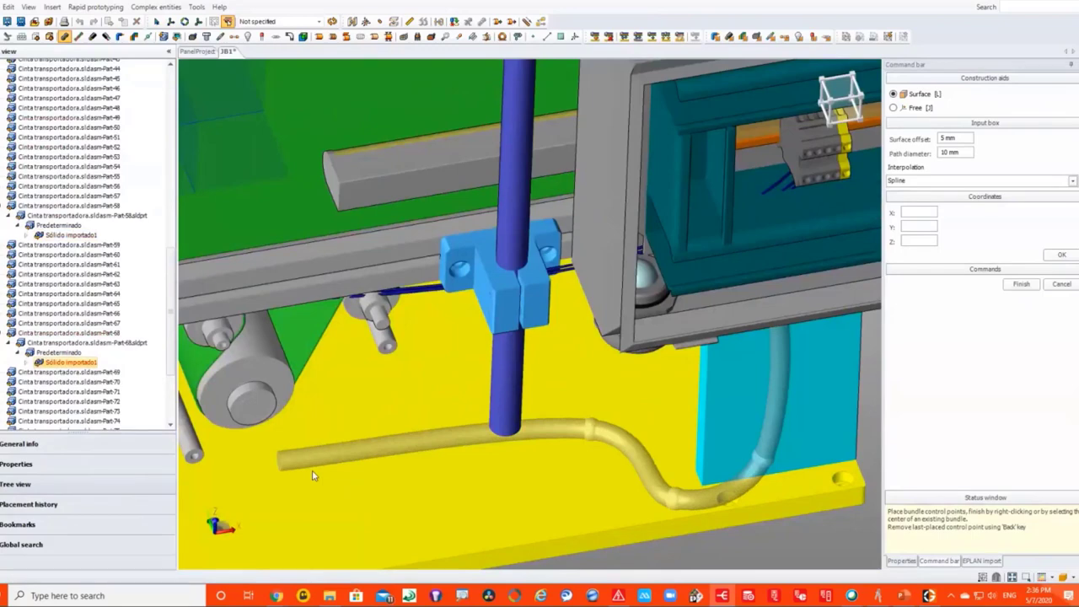
scroll(312, 477, "down", 5)
scroll(347, 499, "up", 5)
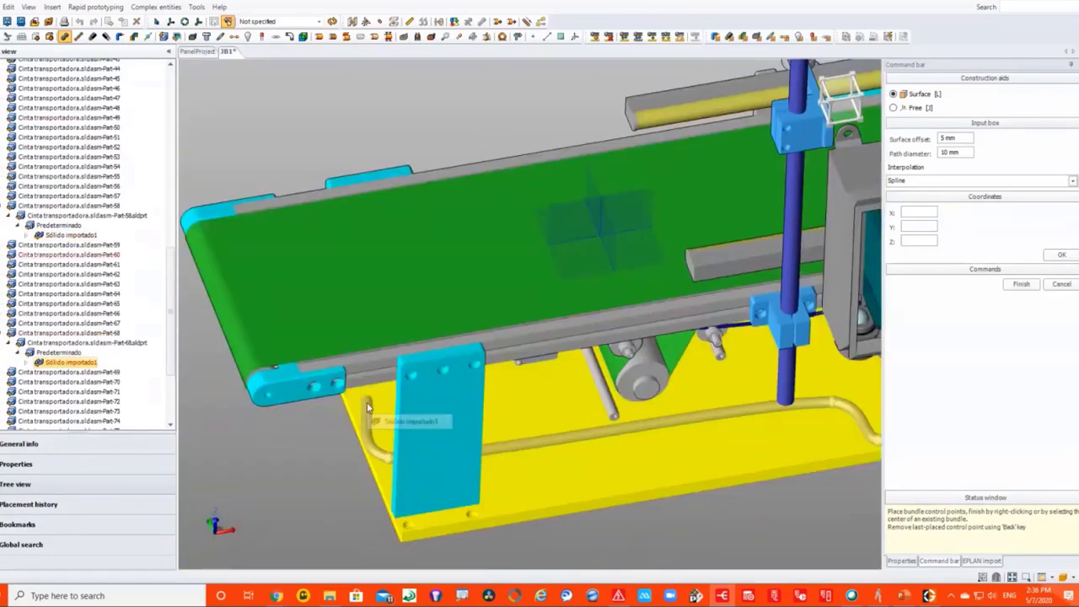
left_click(376, 415)
right_click(489, 455)
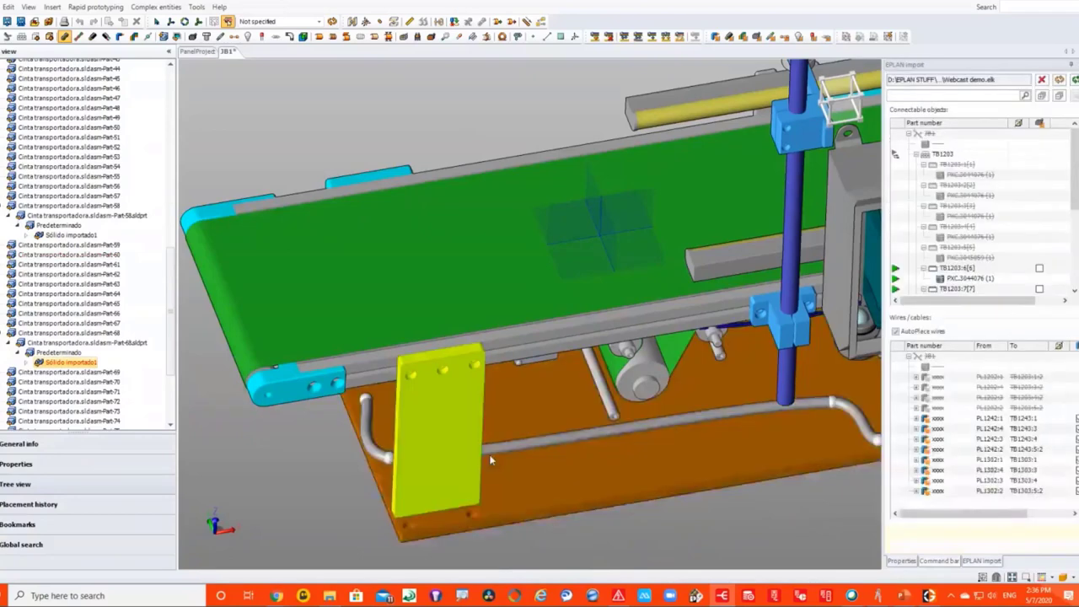
Move the bundle's two control points beside the cable gland downward so the bundle drops away from the gland.
scroll(502, 435, "down", 3)
middle_click_drag(513, 416, 430, 379)
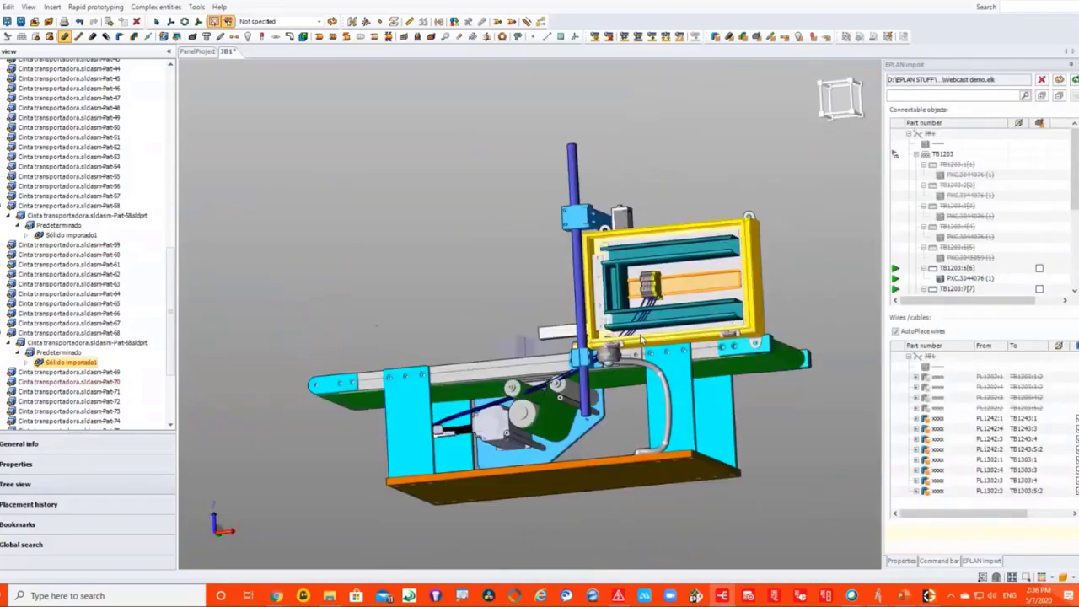
scroll(540, 321, "up", 5)
left_click(147, 36)
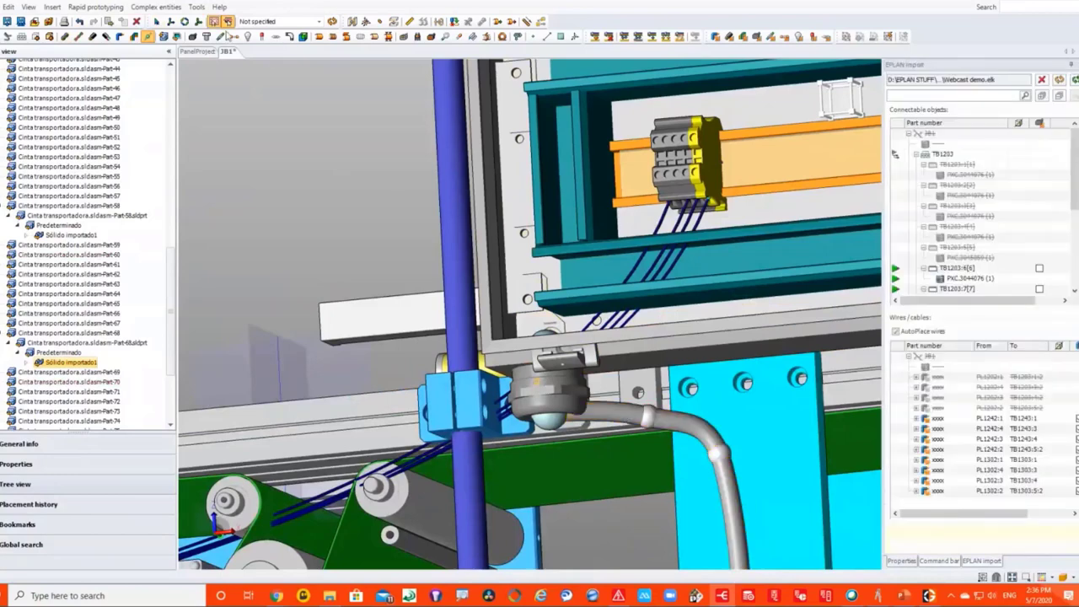
left_click(157, 21)
left_click(171, 21)
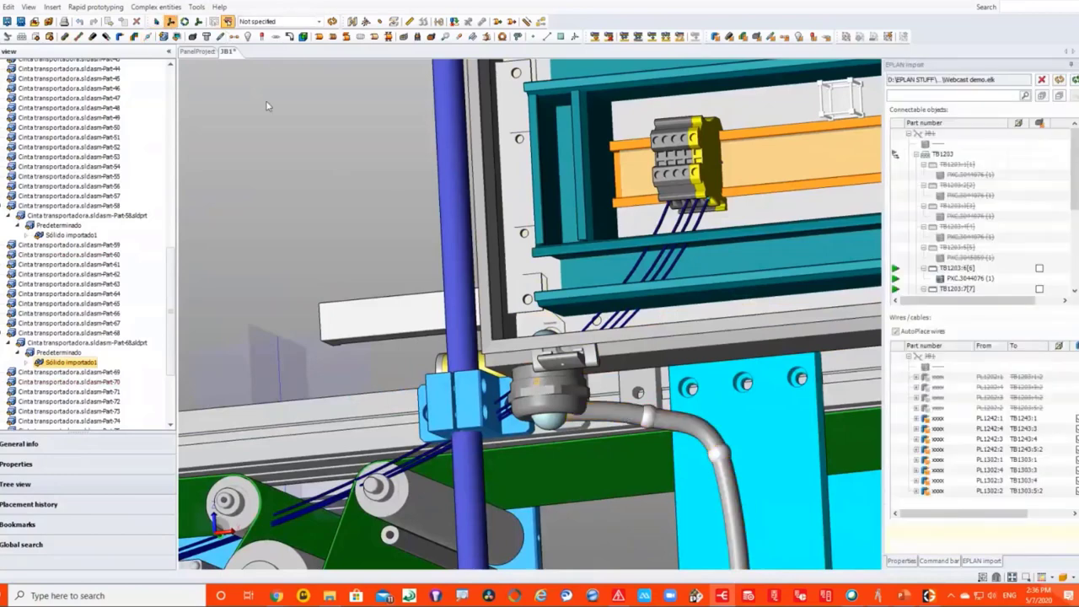
left_click(649, 388)
left_click_drag(650, 388, 651, 487)
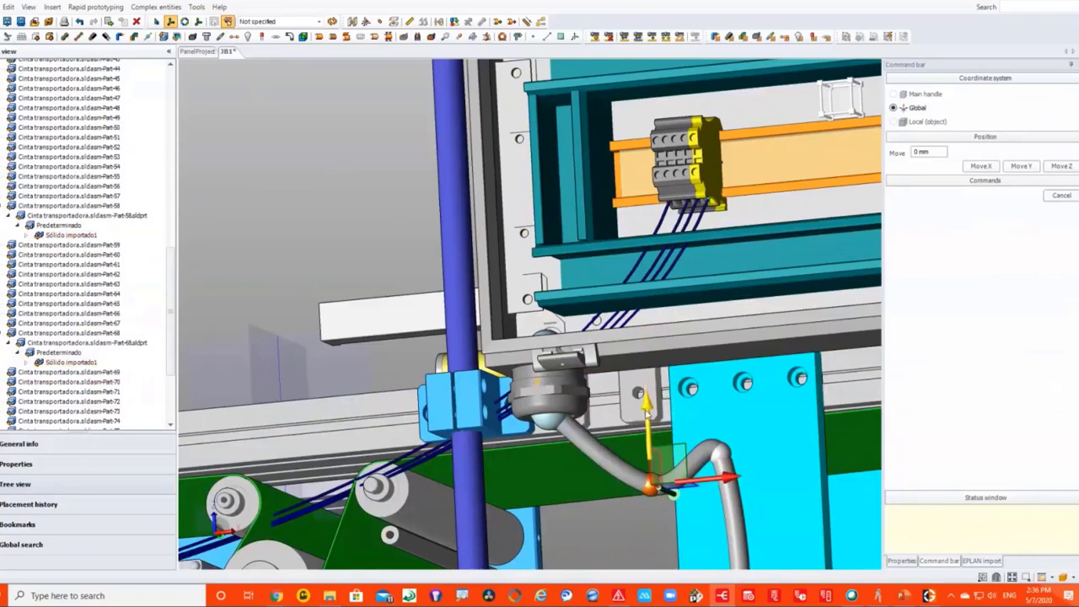
left_click_drag(650, 424, 715, 453)
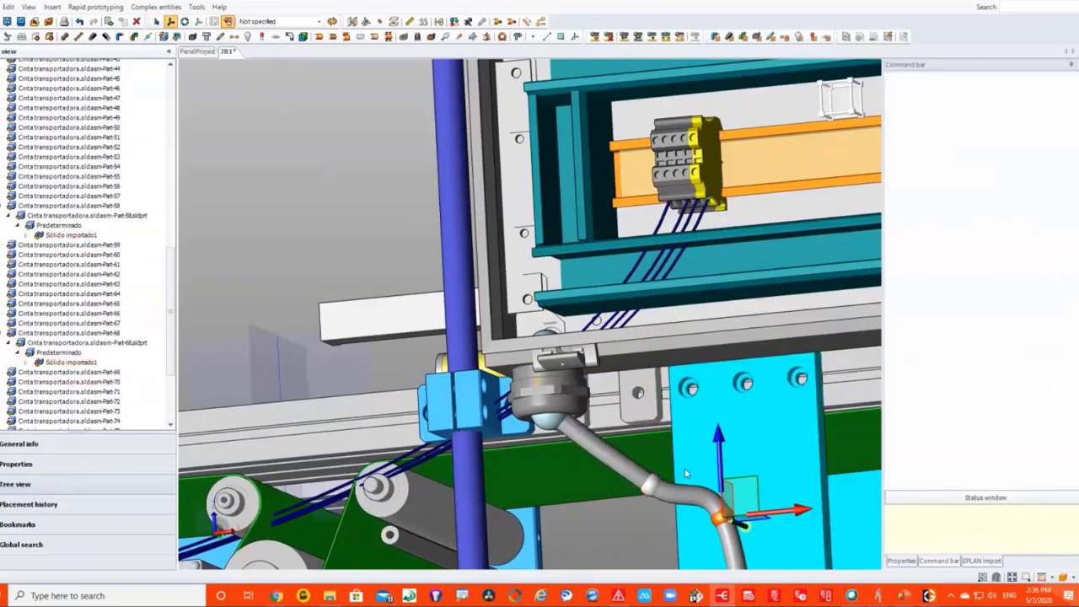
scroll(715, 357, "down", 5)
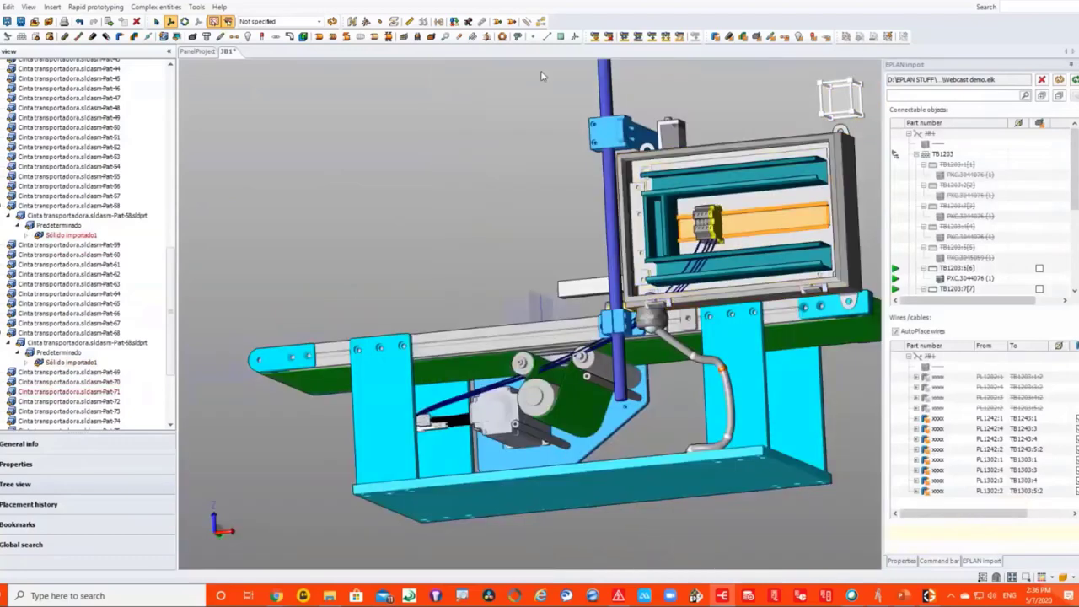
Route the four placed wires between PL1202 and TB1203 through the bundle.
left_click(624, 36)
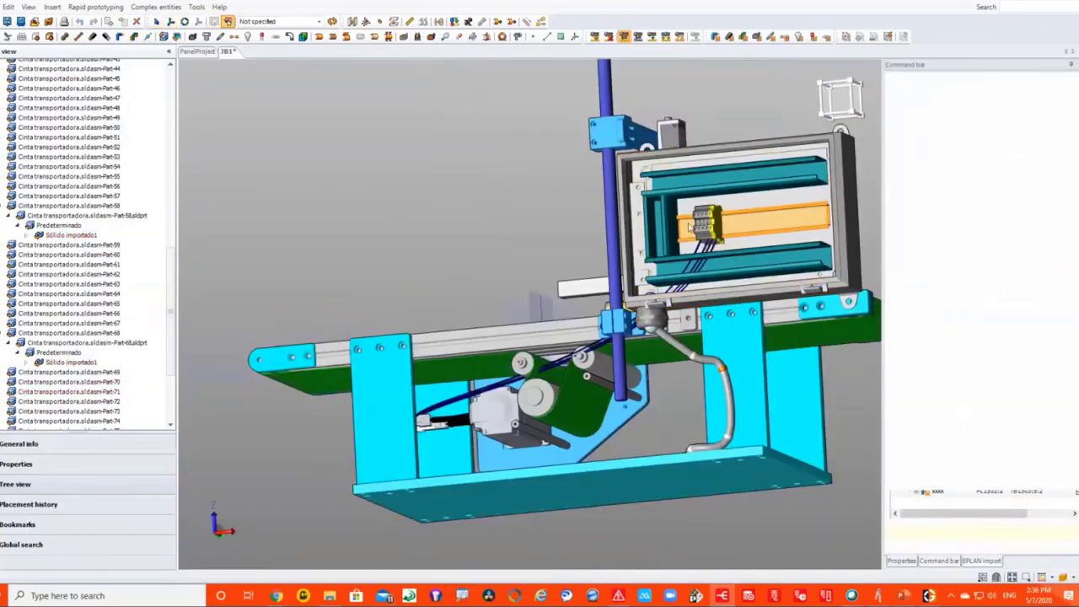
left_click(690, 226)
scroll(662, 312, "up", 4)
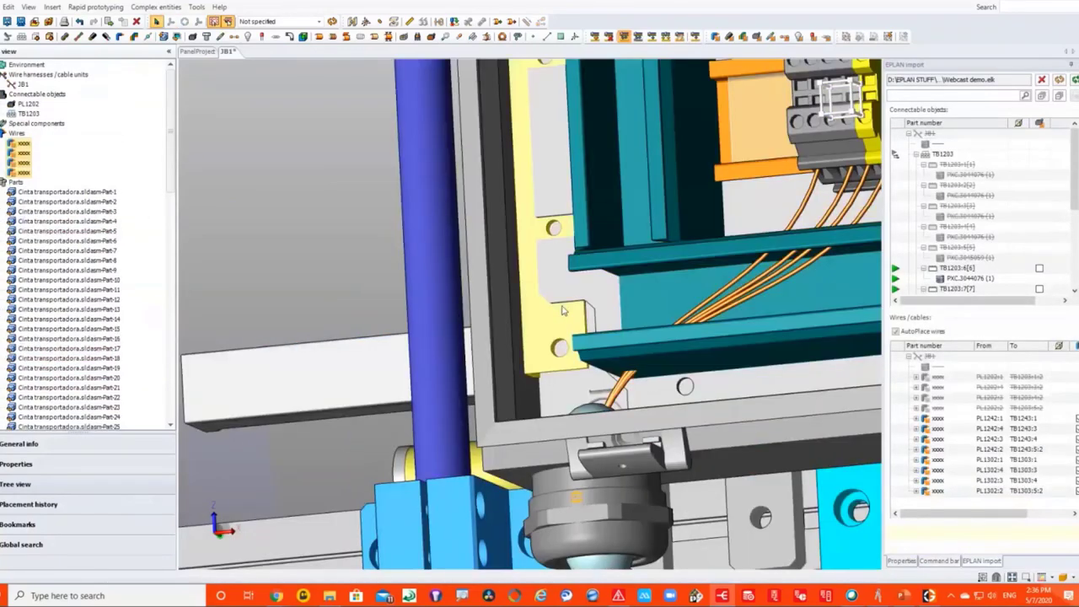
scroll(563, 311, "down", 5)
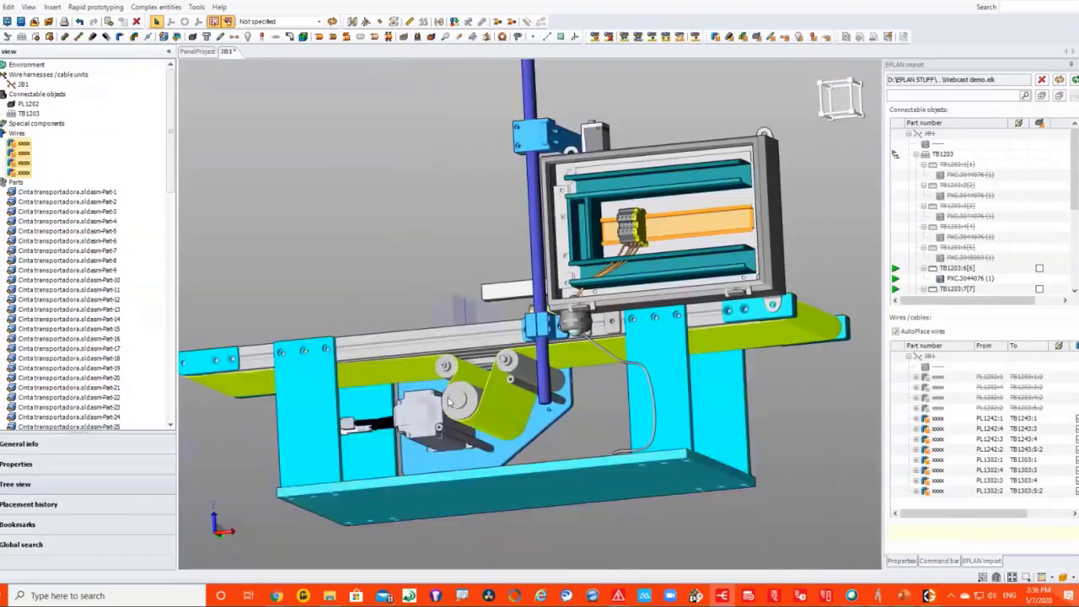
Assign the bundle running along the base plate to wire harness JB1 and save the workspace.
left_click(484, 407)
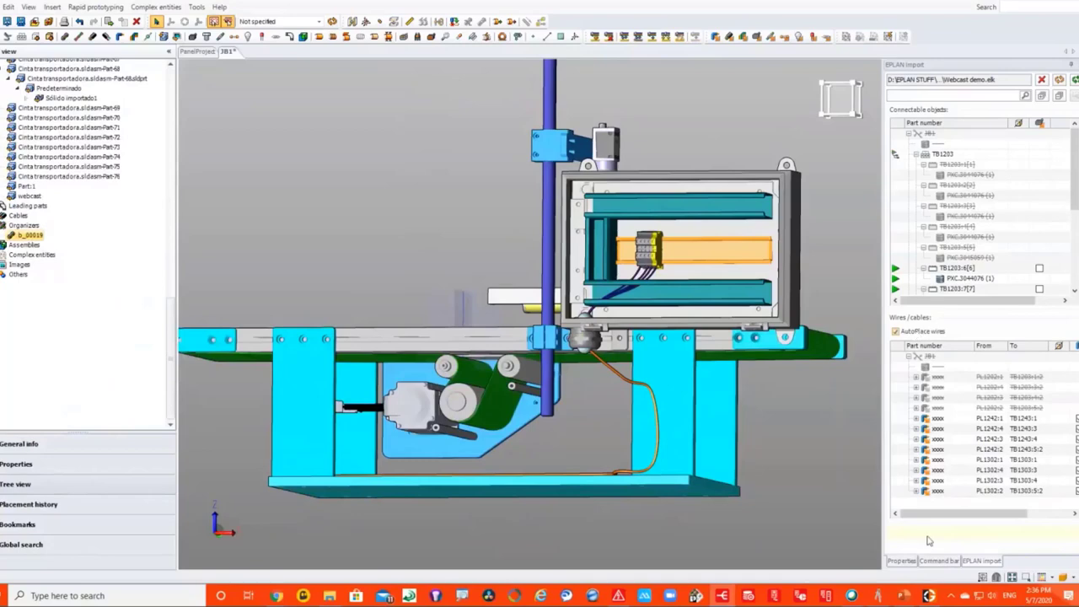
left_click(904, 564)
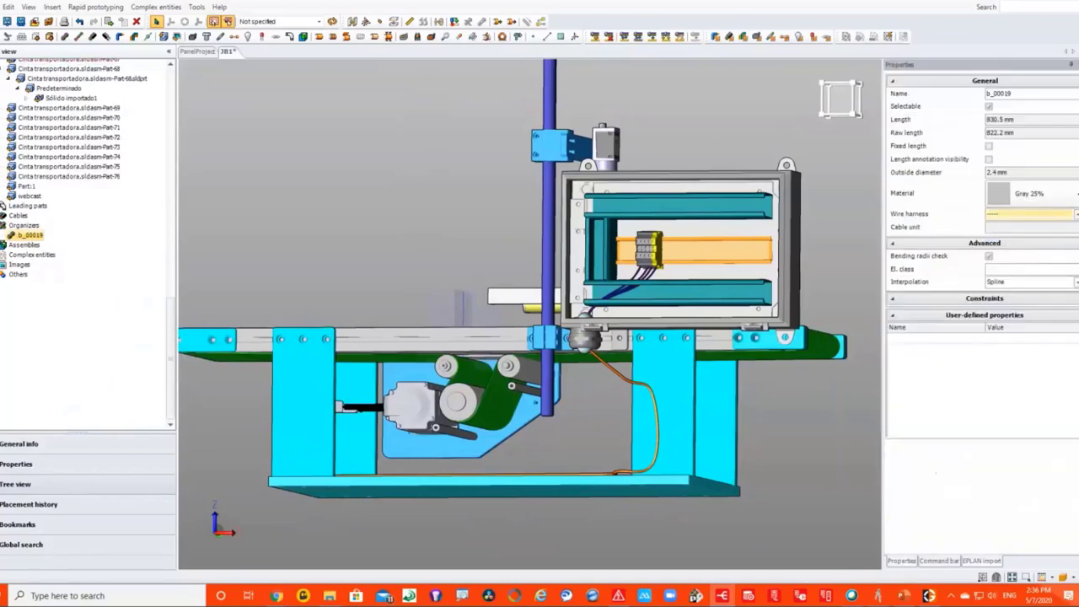
left_click(7, 23)
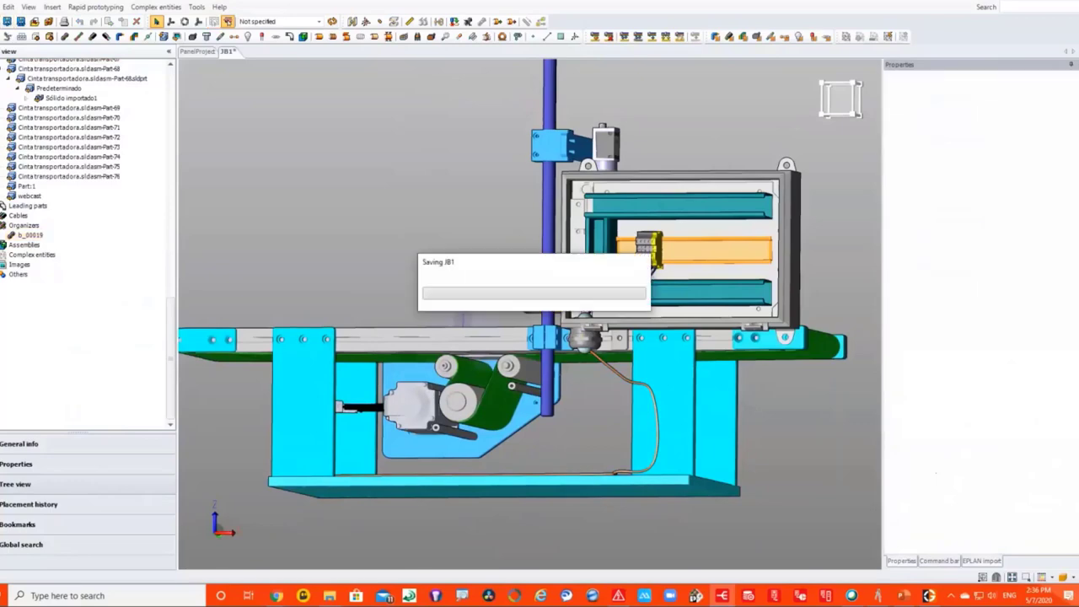
Create a nailboard named Nailboard_2 for the JB1 harness, based on the default settings.
left_click(3, 7)
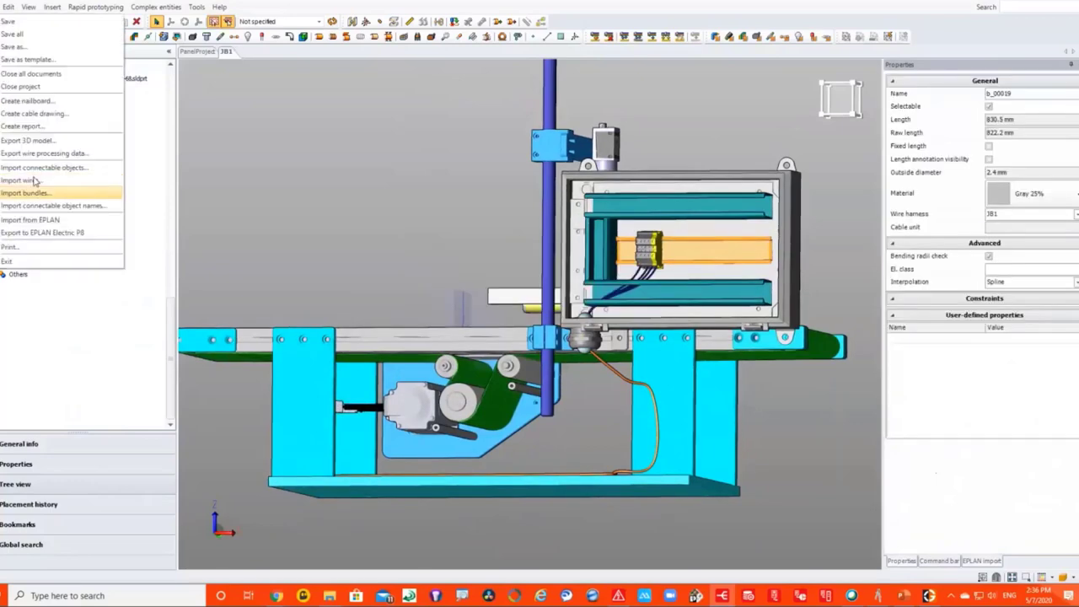
left_click(36, 102)
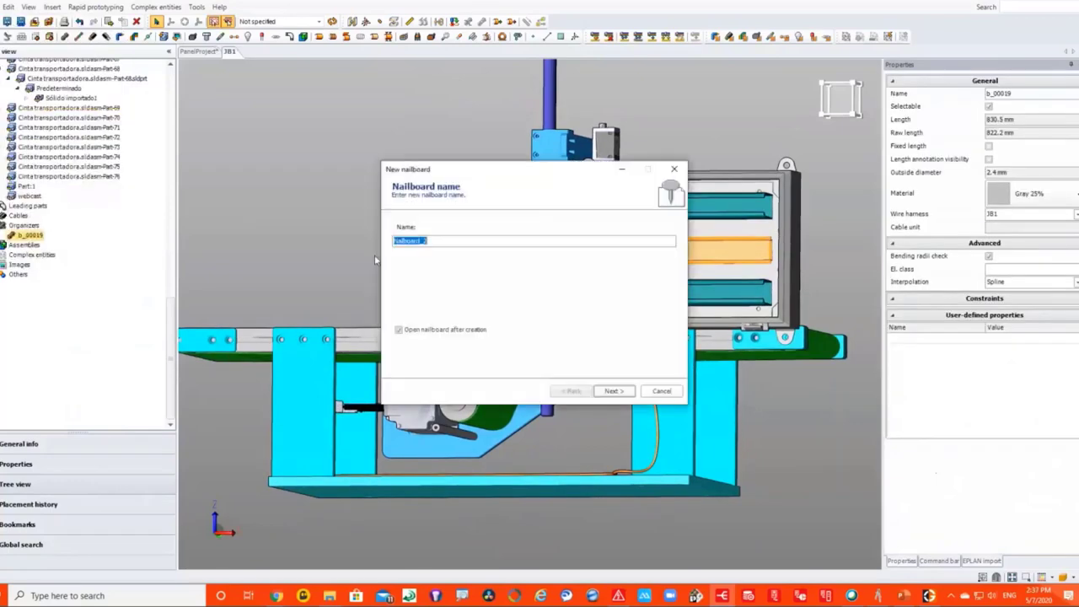
left_click(613, 391)
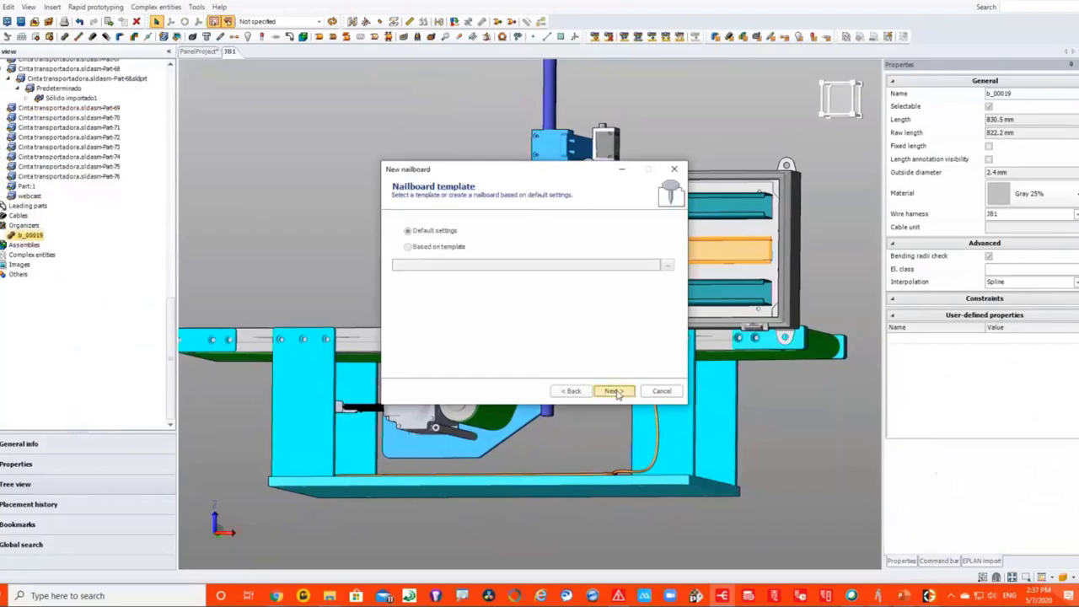
left_click(615, 392)
left_click(615, 391)
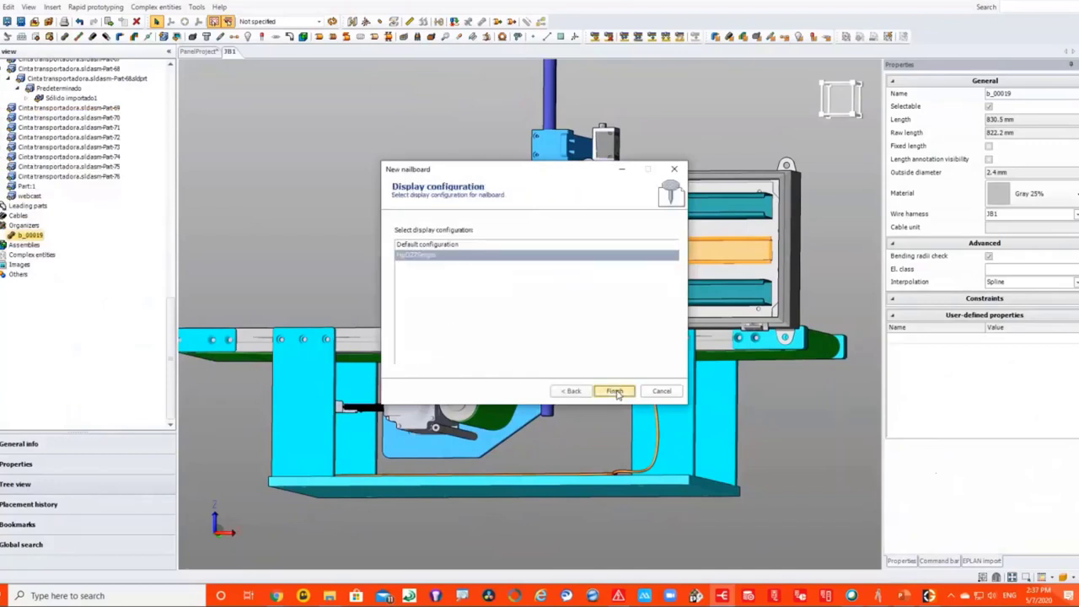
left_click(615, 391)
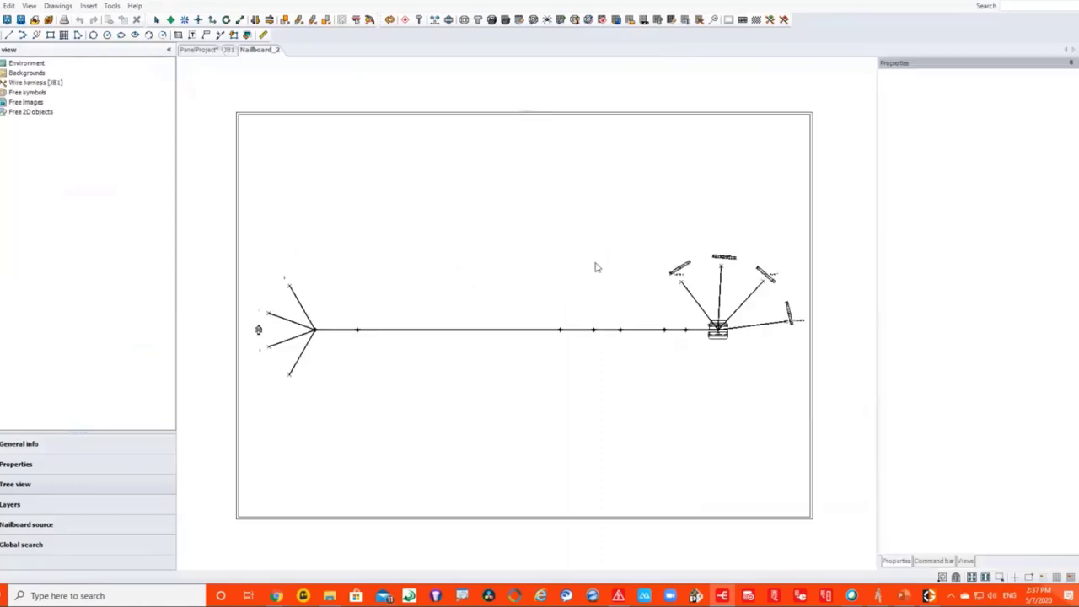
Place the wire list table on the nailboard, just above the main bundle near the PL1202 end.
scroll(540, 339, "up", 2)
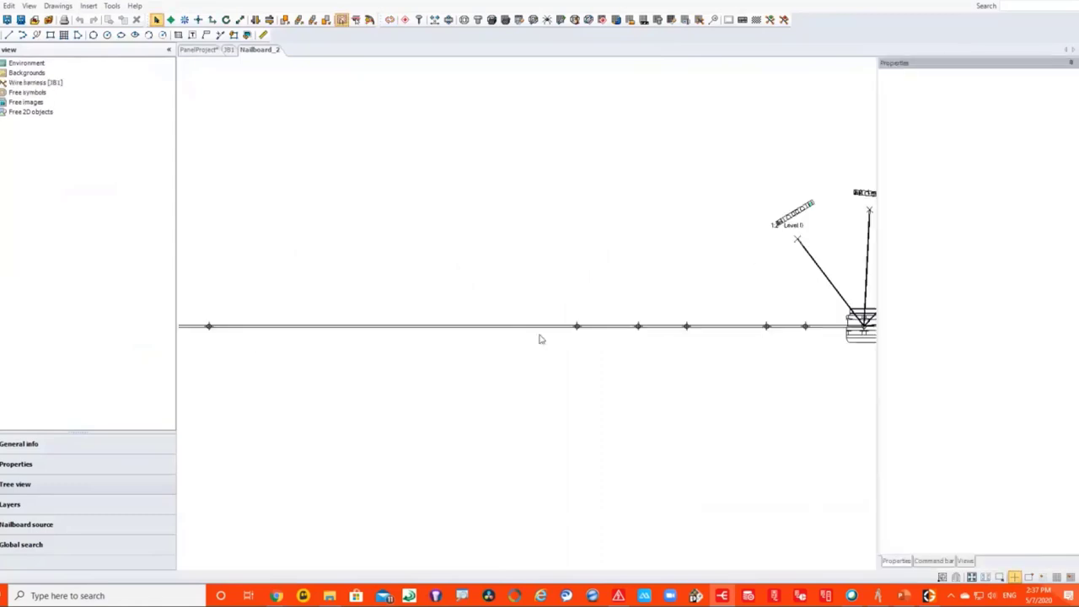
scroll(540, 339, "down", 1)
scroll(354, 342, "down", 2)
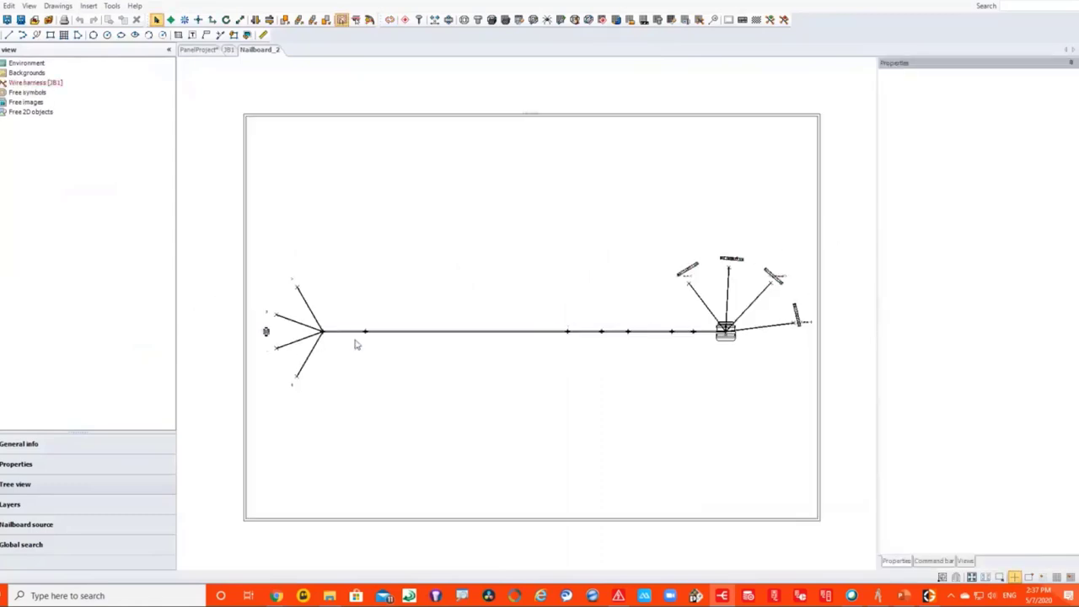
scroll(274, 332, "up", 8)
scroll(351, 338, "down", 4)
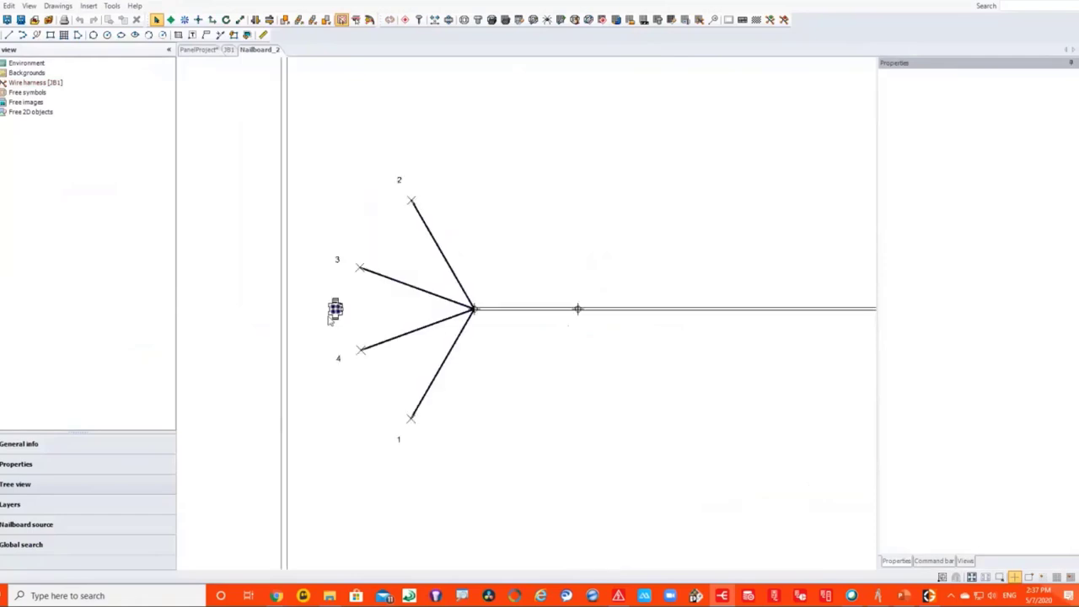
left_click(617, 20)
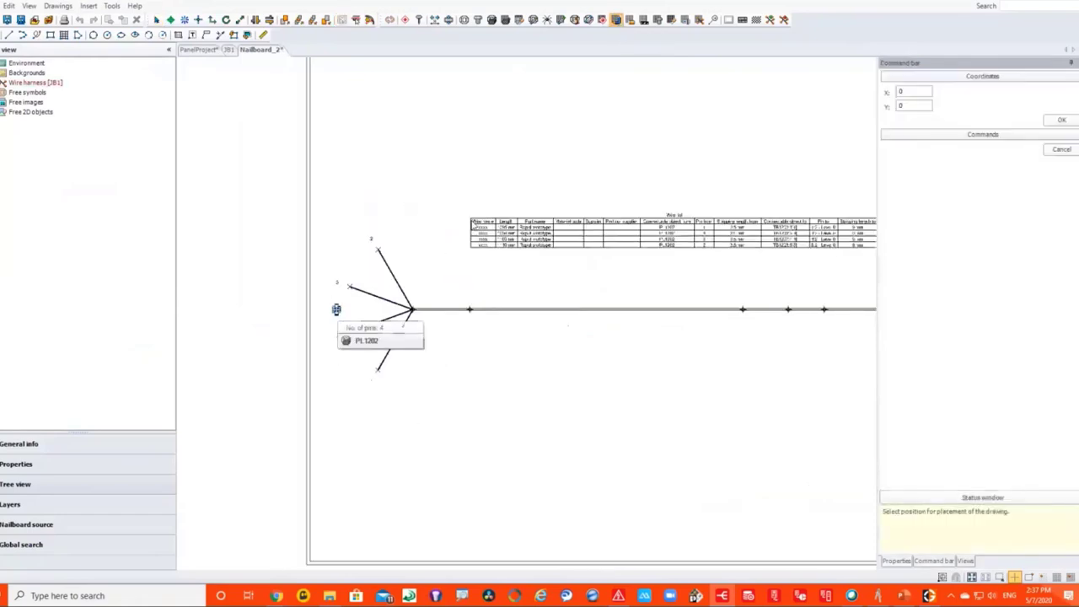
left_click(473, 221)
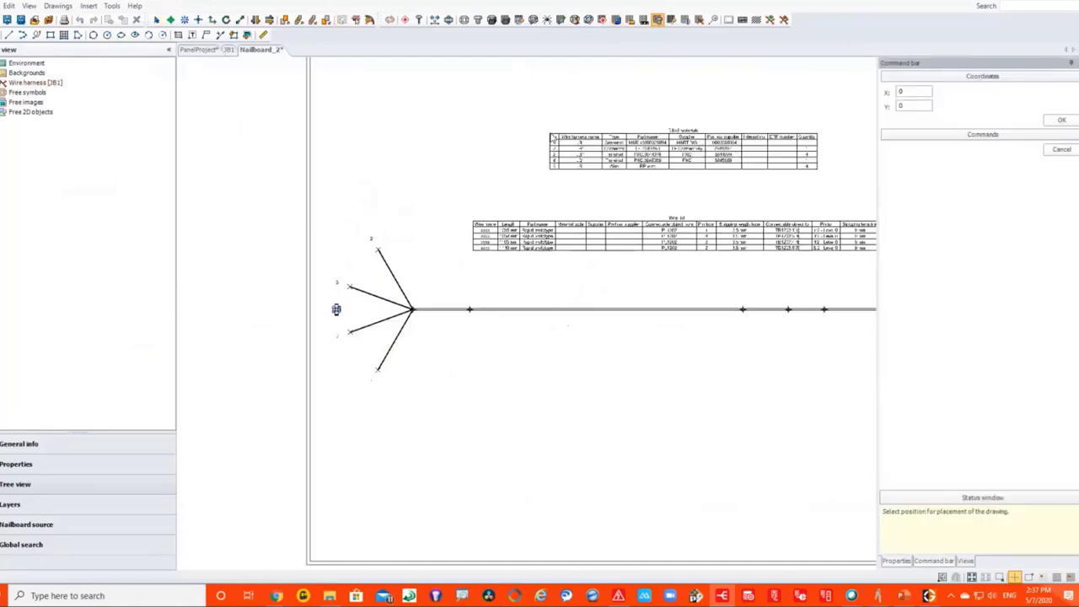
Place the bill of materials table on the nailboard, just above the wire list table.
left_click(550, 129)
scroll(481, 152, "down", 3)
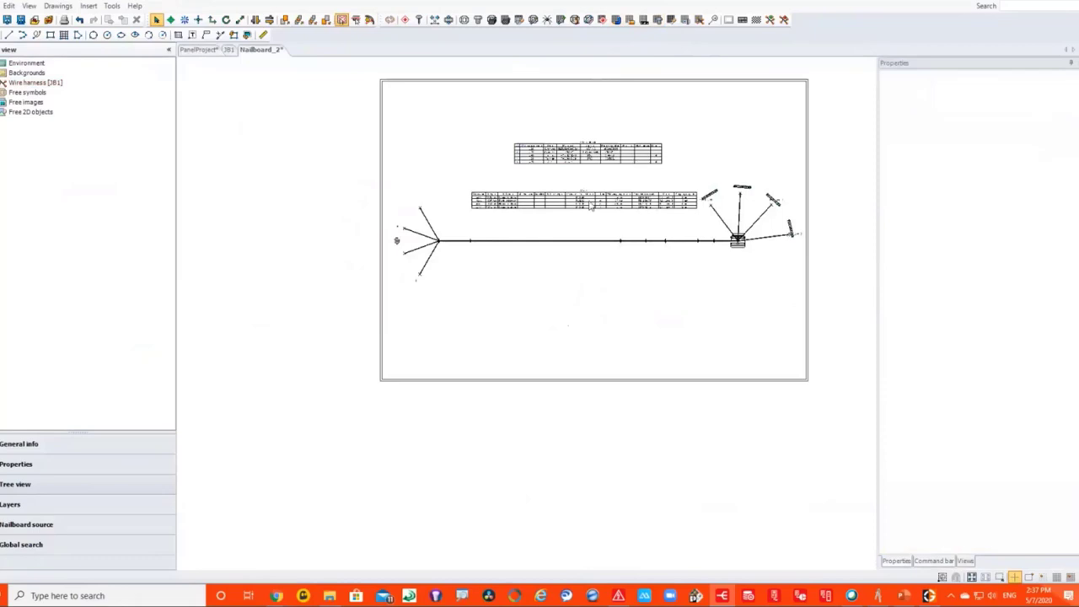
left_click(593, 204)
left_click(614, 264)
Switch to the EPLAN schematic and designate all connections in the Webcast demo project with the NFPA DEMO Standard settings.
left_click(619, 597)
scroll(697, 301, "down", 3)
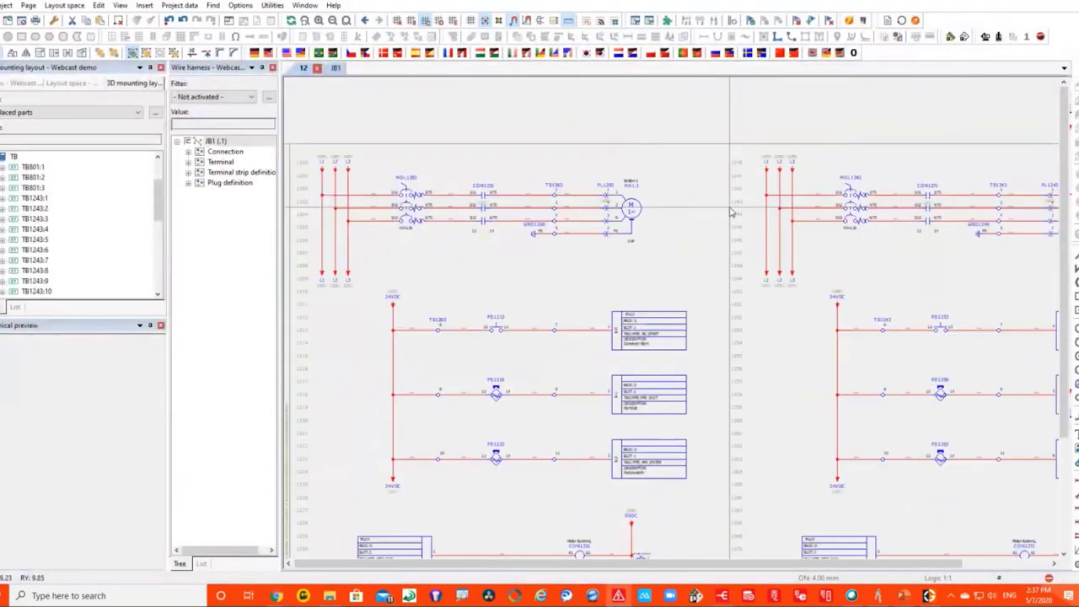
scroll(537, 197, "up", 3)
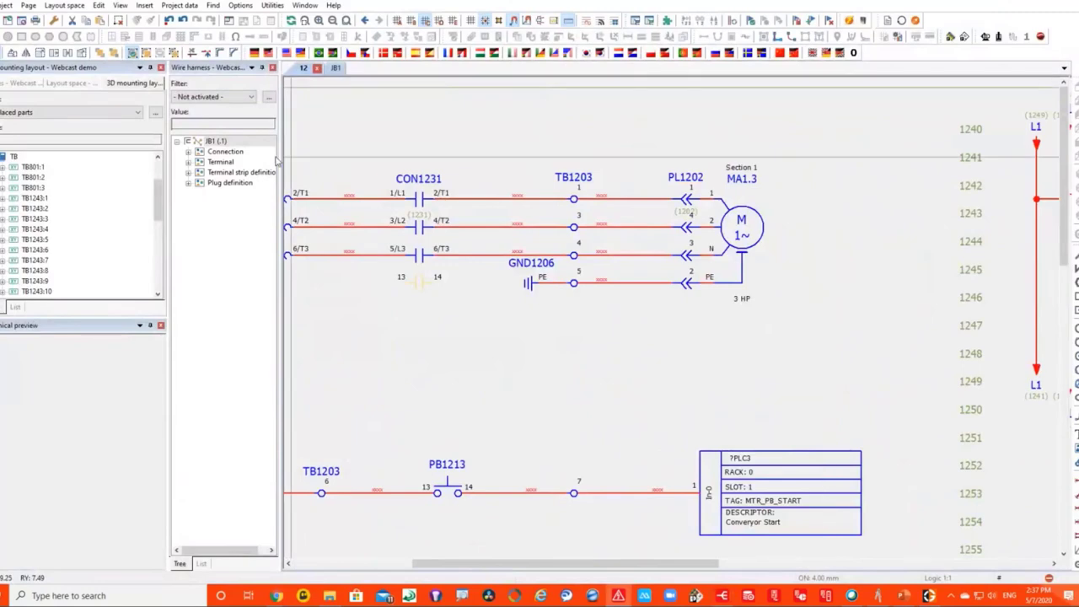
left_click(17, 157)
left_click(22, 83)
left_click(59, 158)
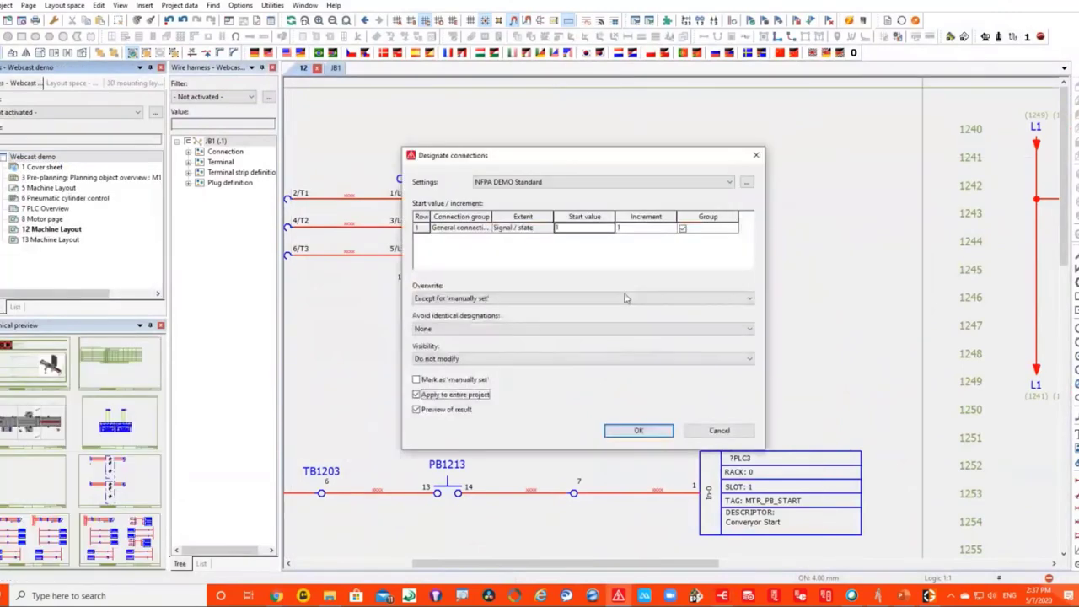
left_click(638, 430)
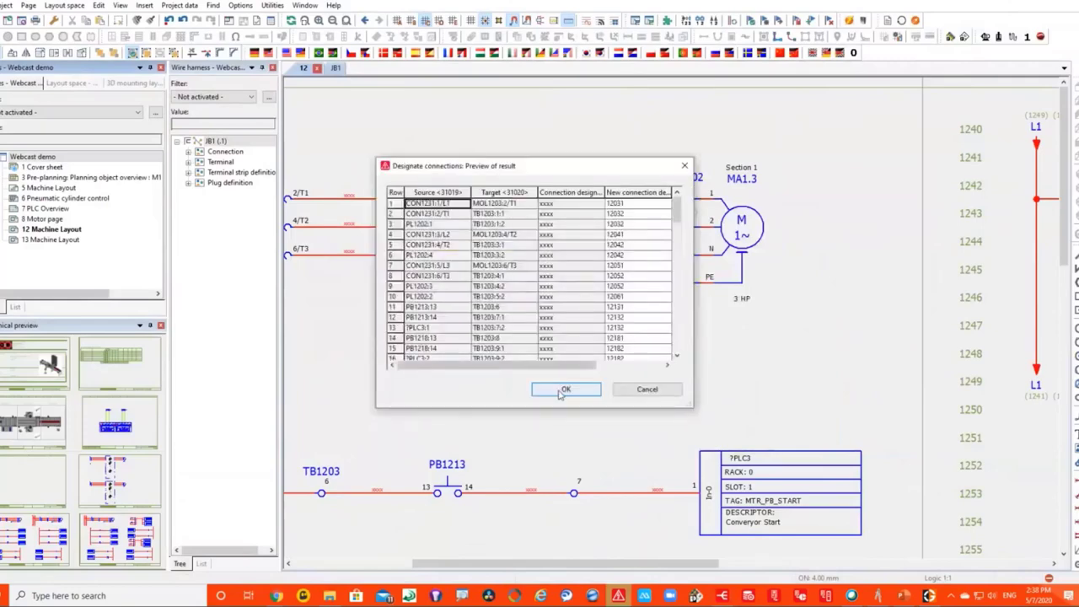
left_click(563, 391)
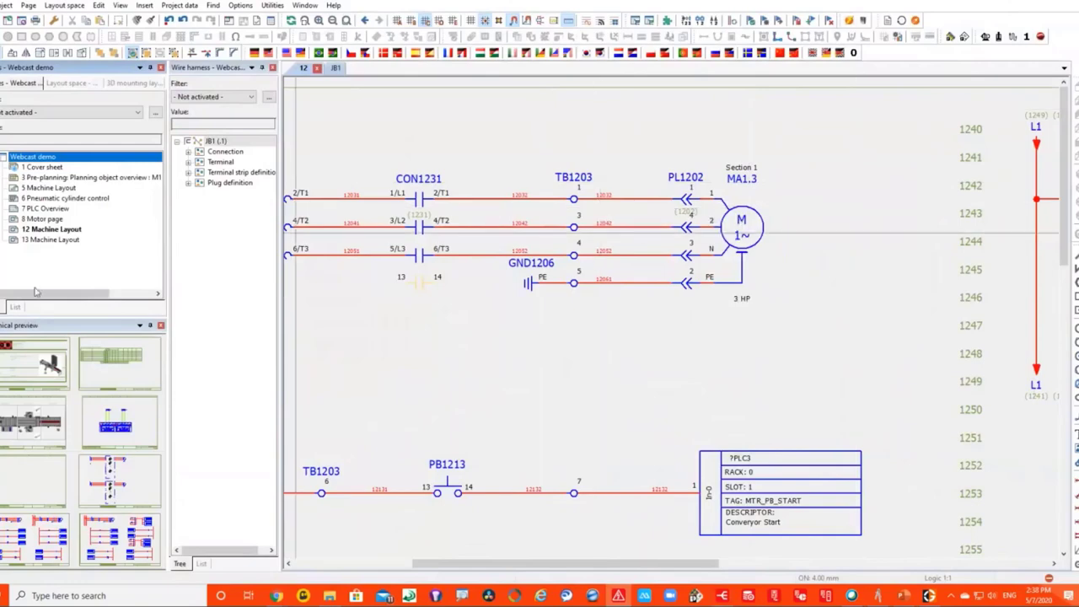
Run automated processing with the EASY Button scheme to generate the project's reports and export the PDF.
left_click(1000, 36)
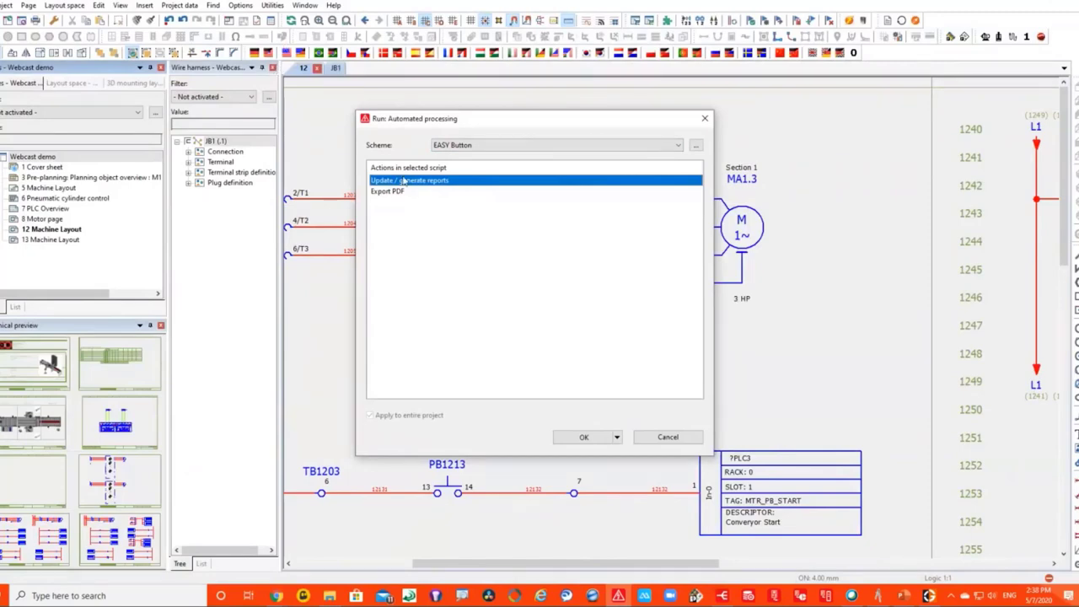
left_click(595, 444)
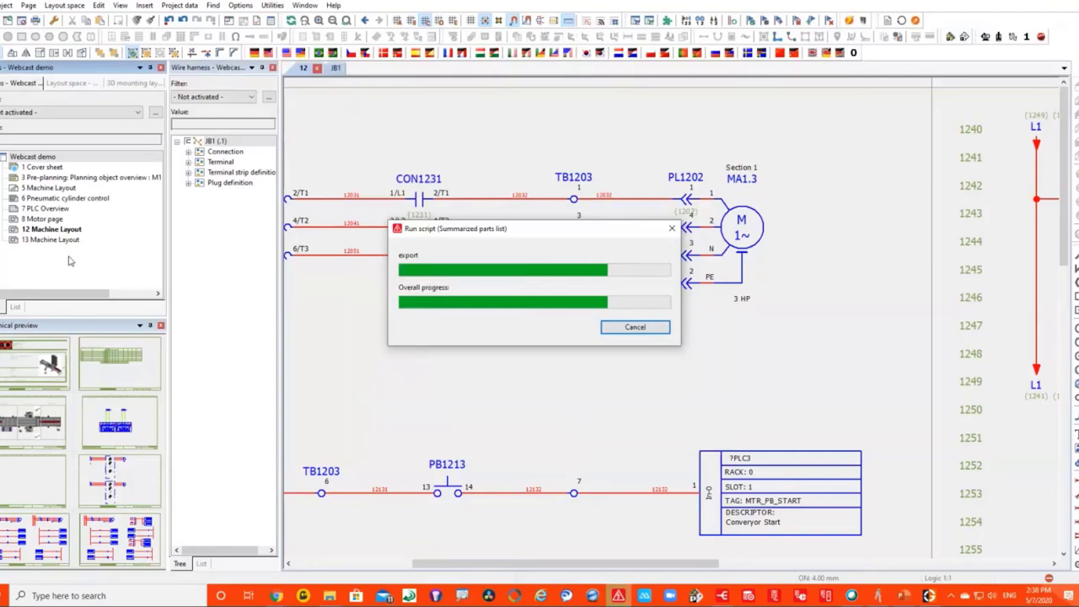
View the generated connection list on page 50 and the TB1203 terminal diagram on page 71.
scroll(61, 214, "down", 1)
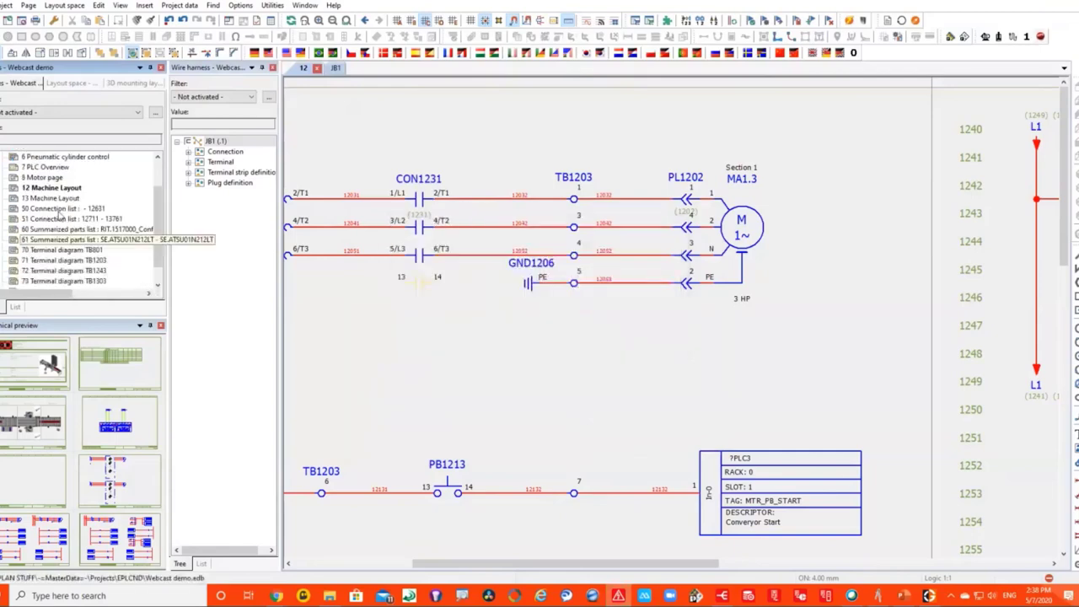
double_click(61, 209)
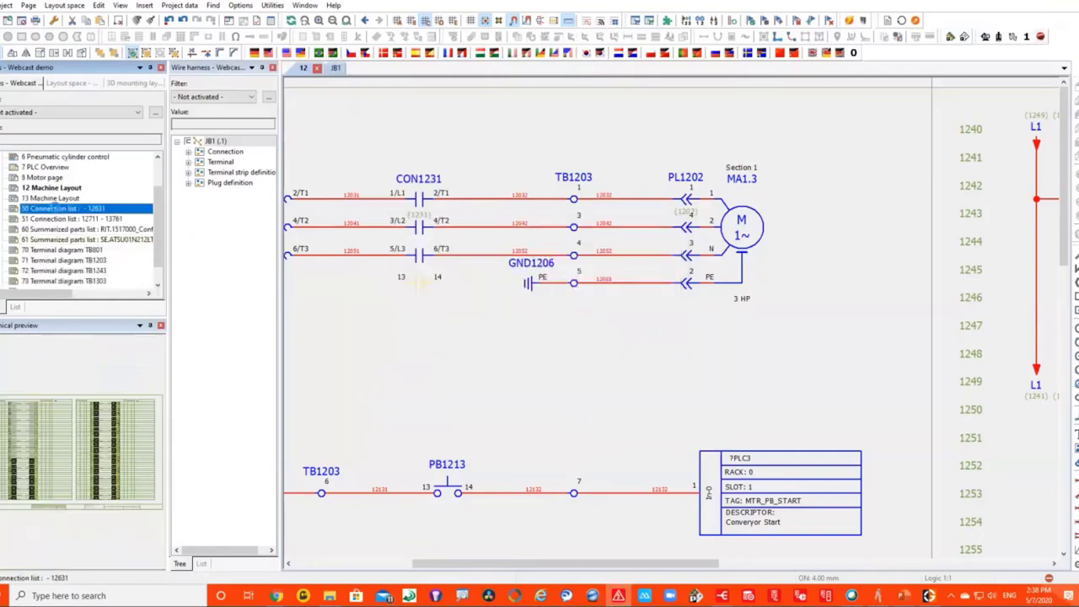
scroll(73, 245, "down", 1)
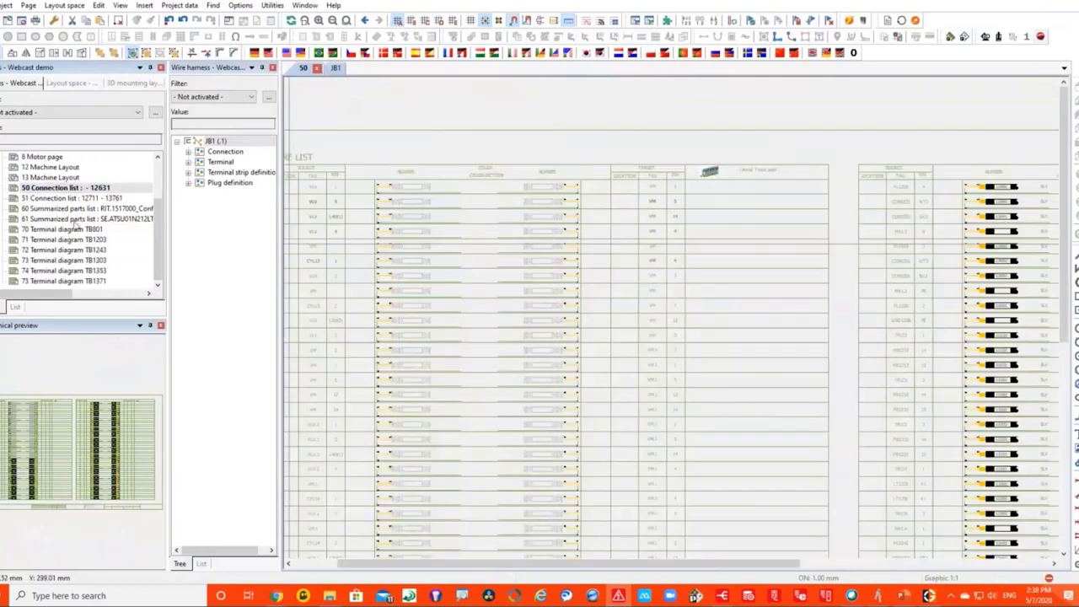
double_click(72, 241)
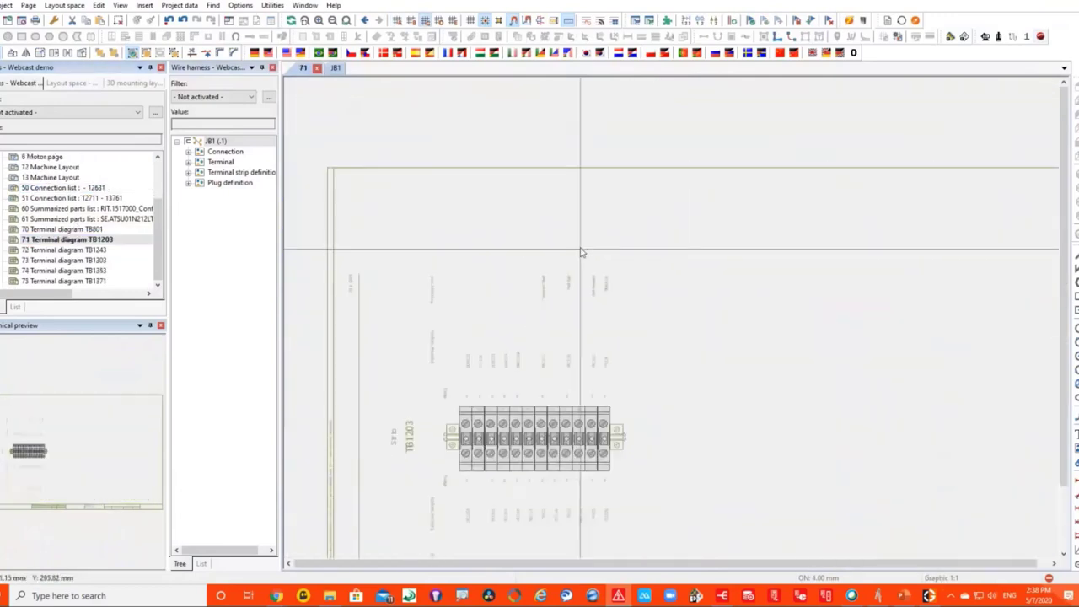
Open the summarized parts list on page 60 and examine its product images, QR codes and descriptions.
double_click(101, 209)
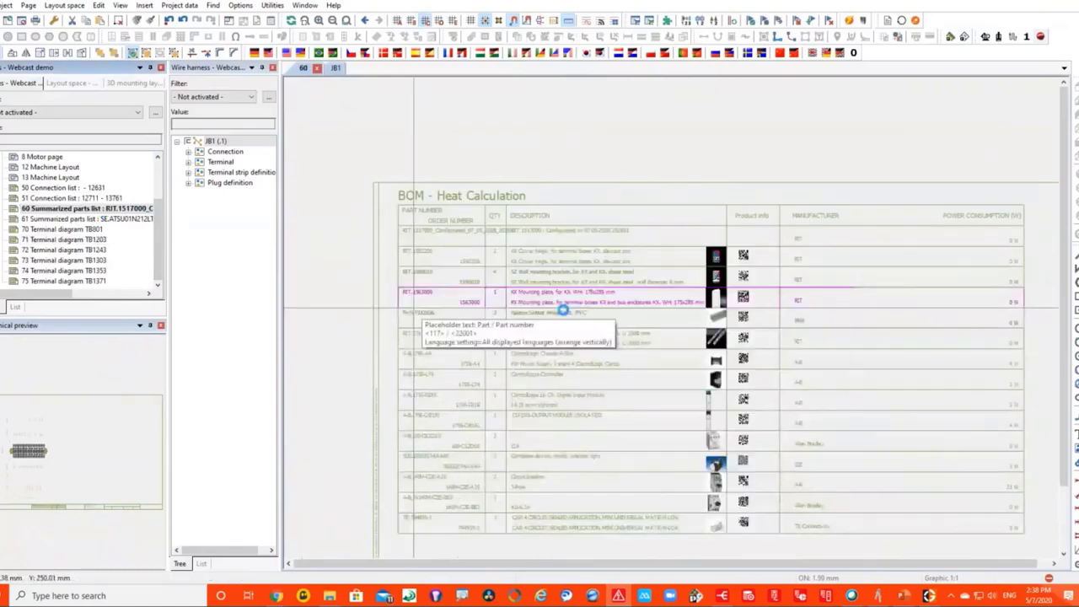
scroll(769, 257, "up", 2)
scroll(749, 253, "down", 1)
scroll(771, 337, "up", 3)
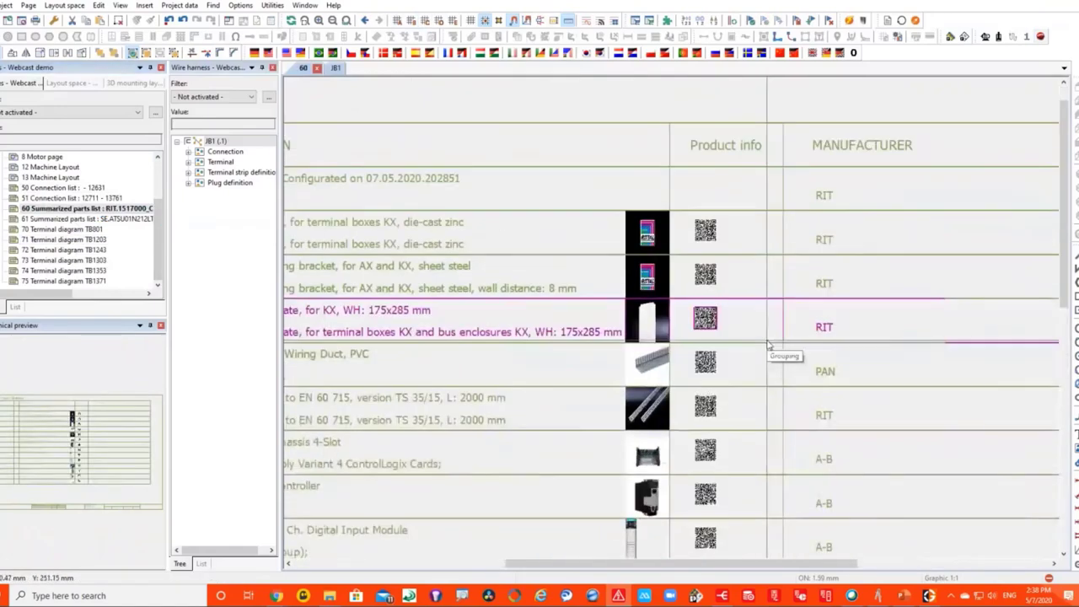
scroll(768, 250, "up", 2)
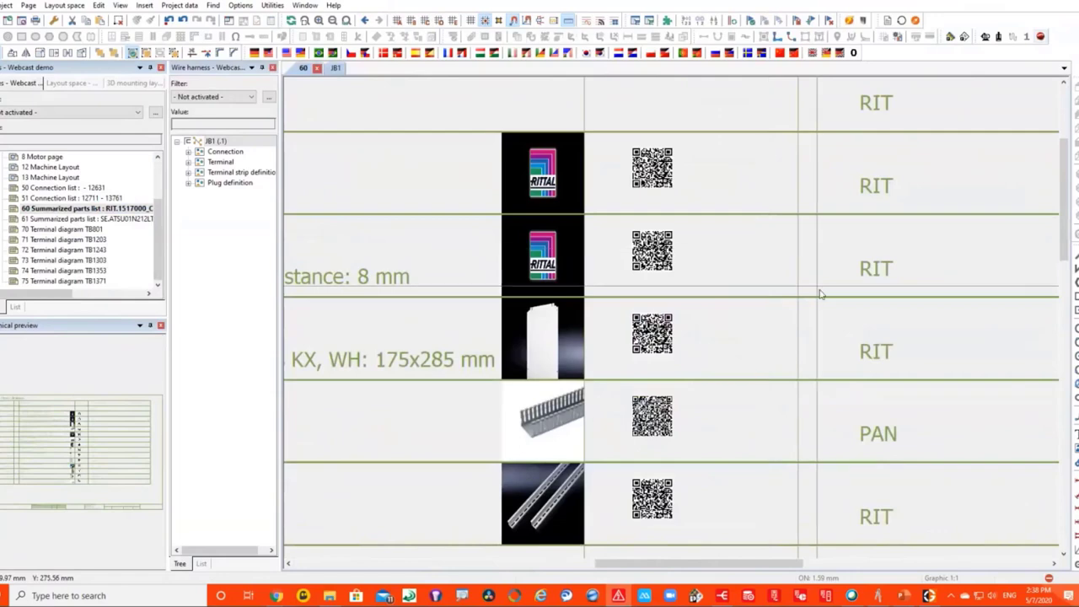
scroll(823, 300, "down", 1)
scroll(621, 121, "up", 2)
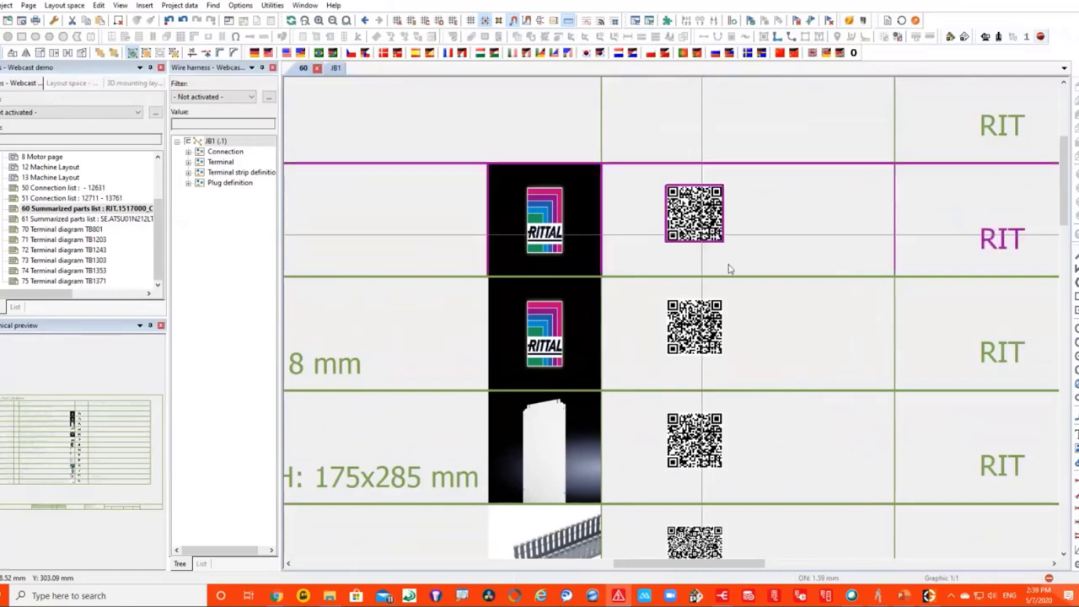
scroll(774, 183, "down", 5)
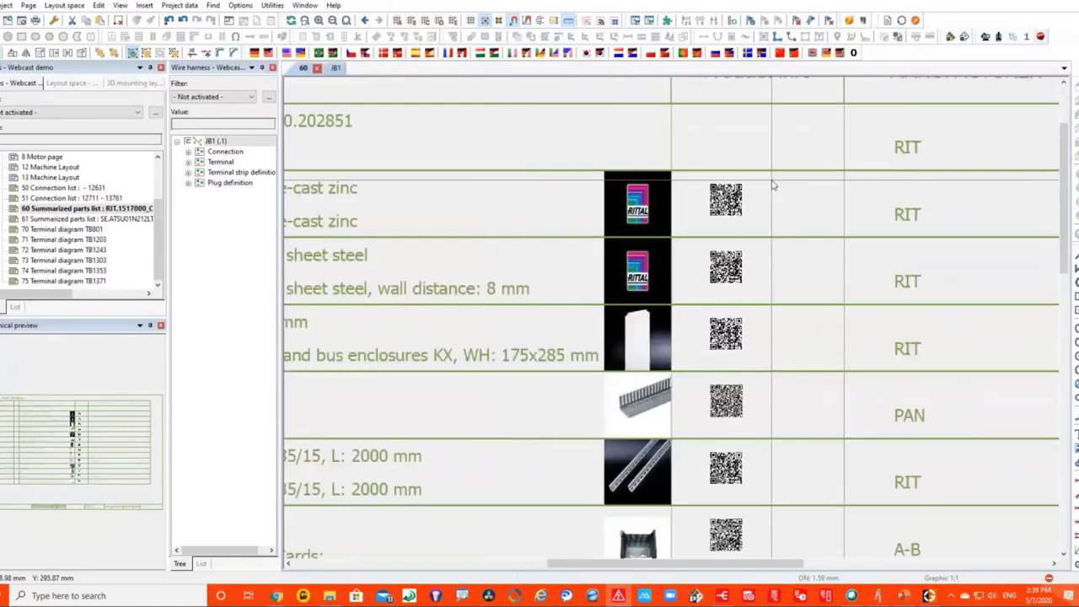
scroll(774, 184, "down", 2)
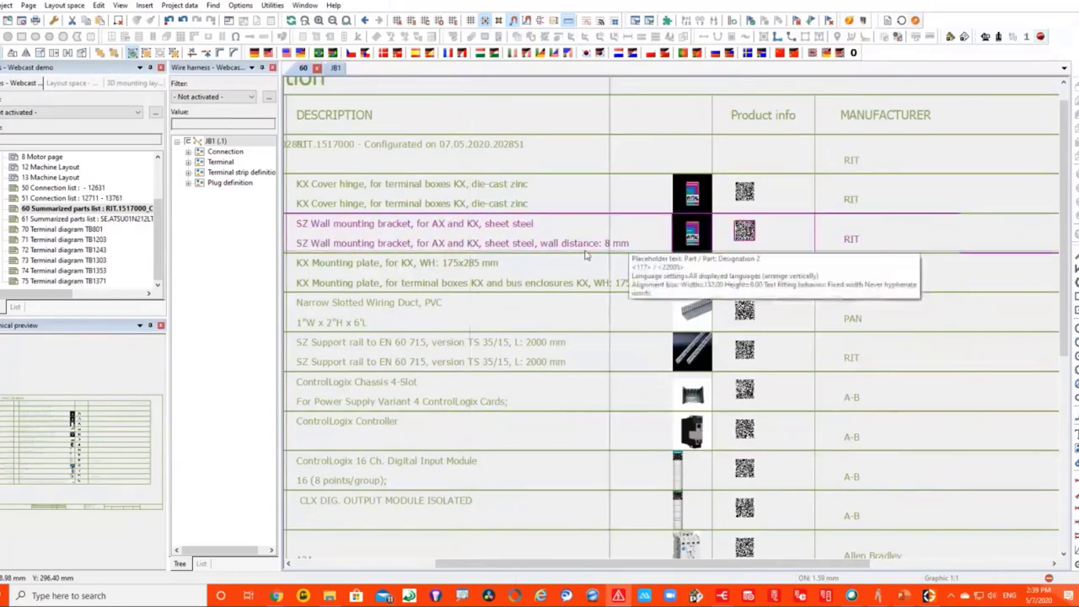
Open demotest.pdf from the PDF Export folder and look through its pages.
left_click(329, 597)
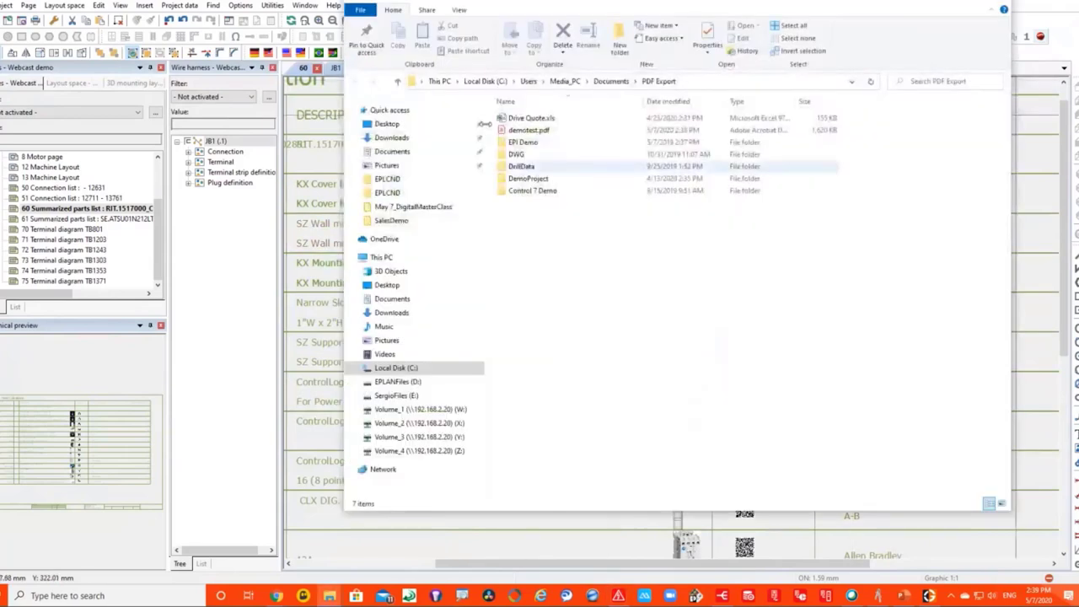
left_click(533, 133)
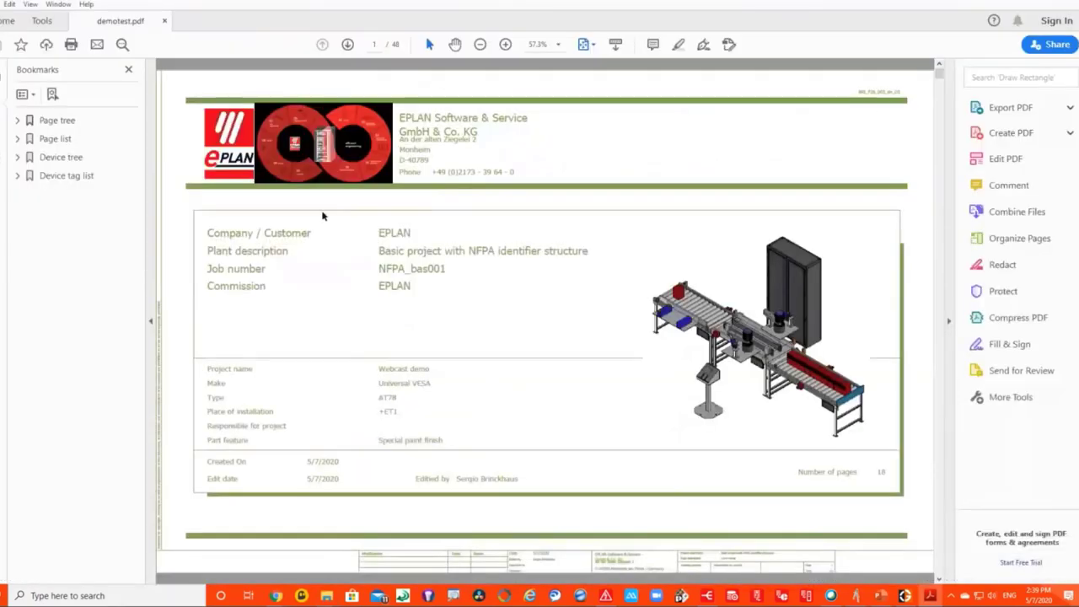
scroll(321, 212, "down", 2)
scroll(321, 212, "down", 2)
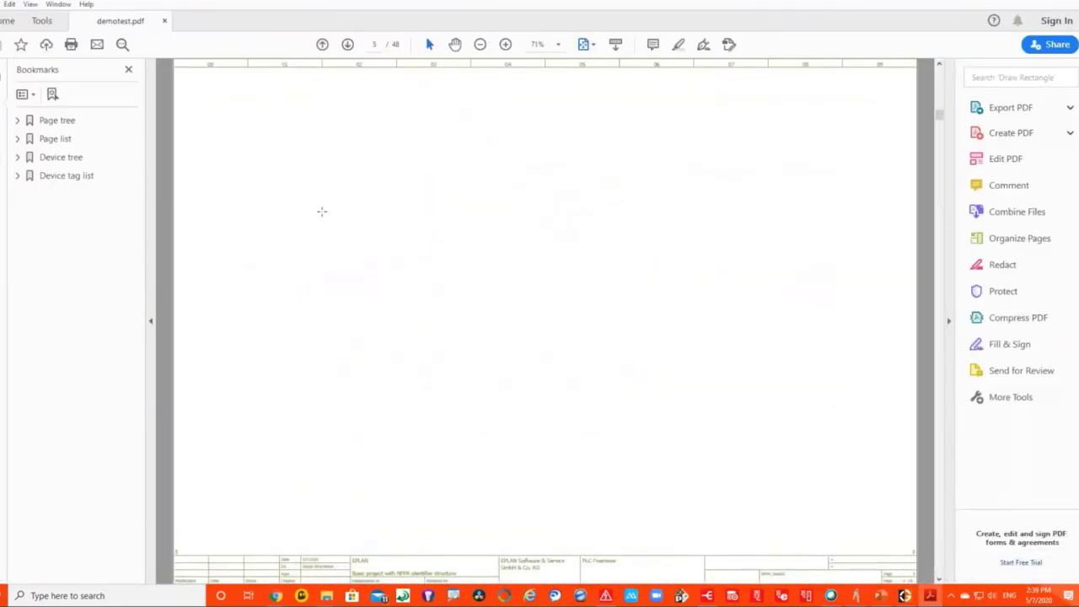
scroll(328, 224, "down", 2)
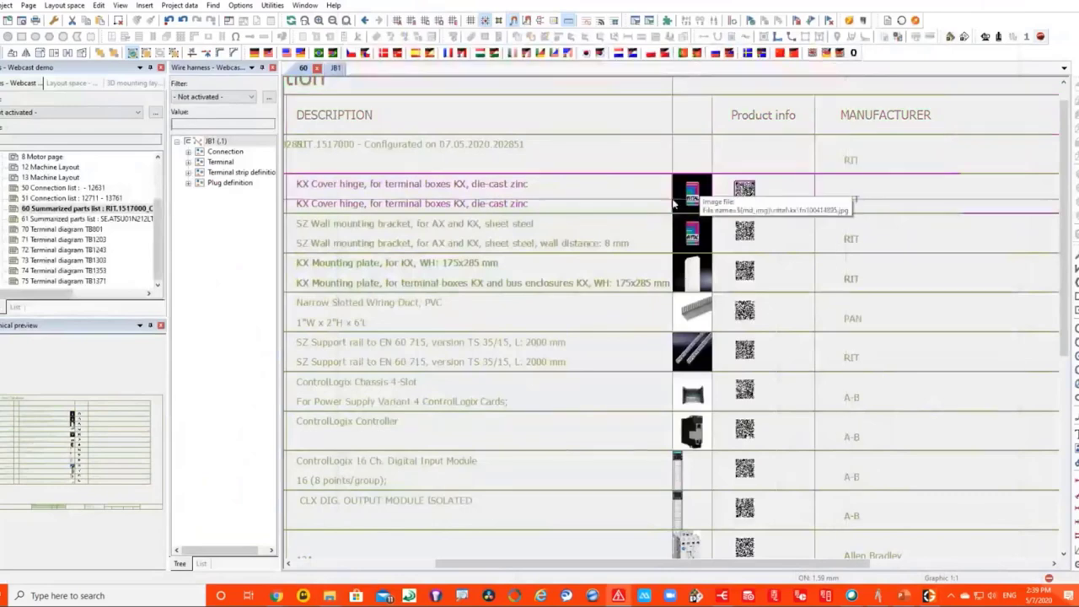
Close the wire harness navigator and open page 12 Machine Layout of the Webcast demo project.
left_click(611, 169)
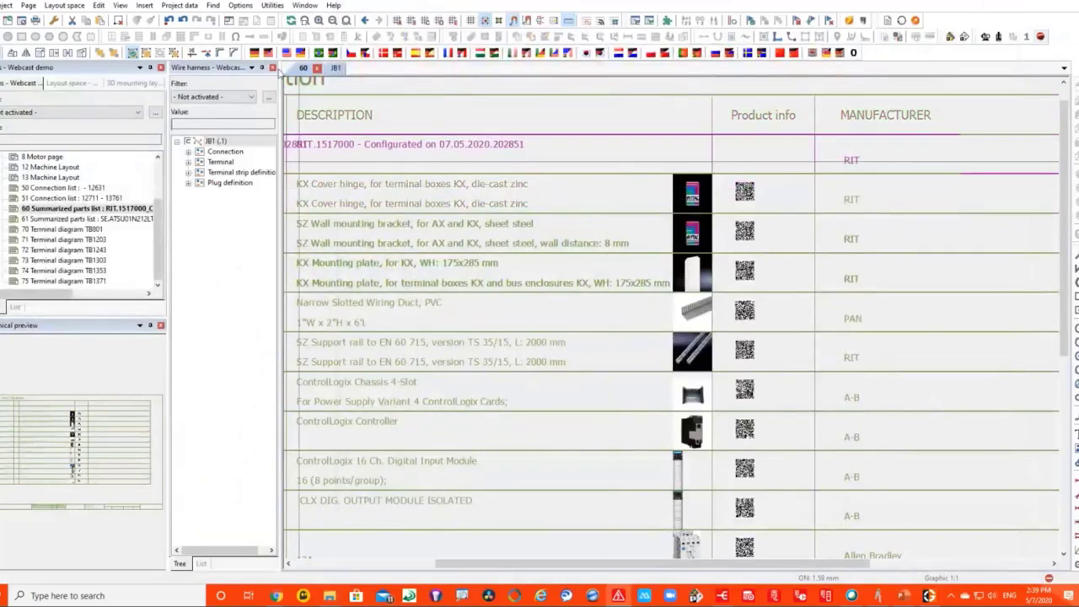
left_click(272, 68)
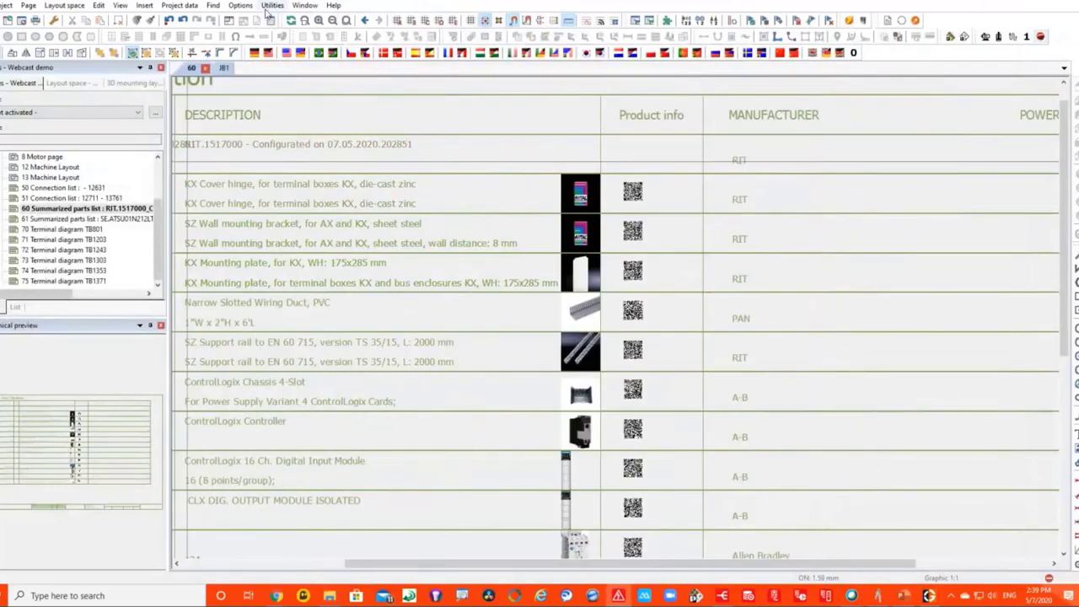
left_click(84, 158)
scroll(83, 164, "up", 2)
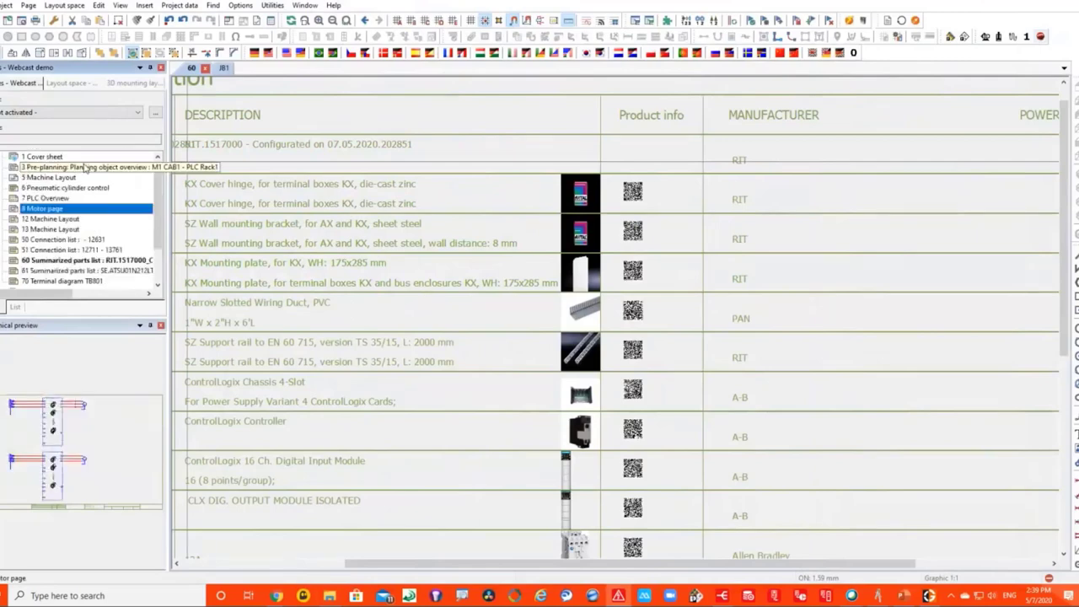
key("Home")
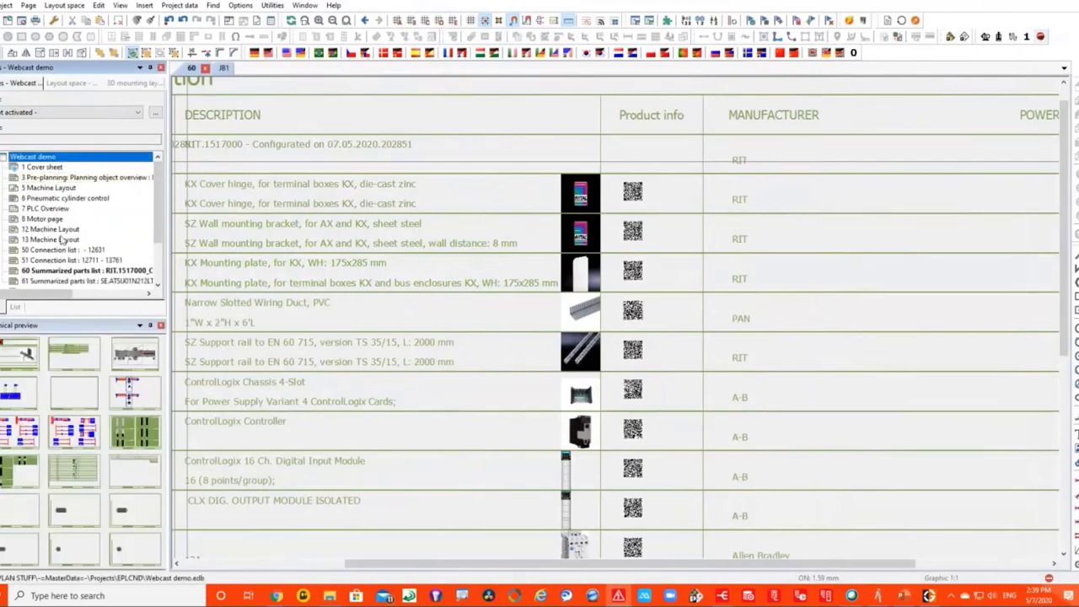
left_click(8, 428)
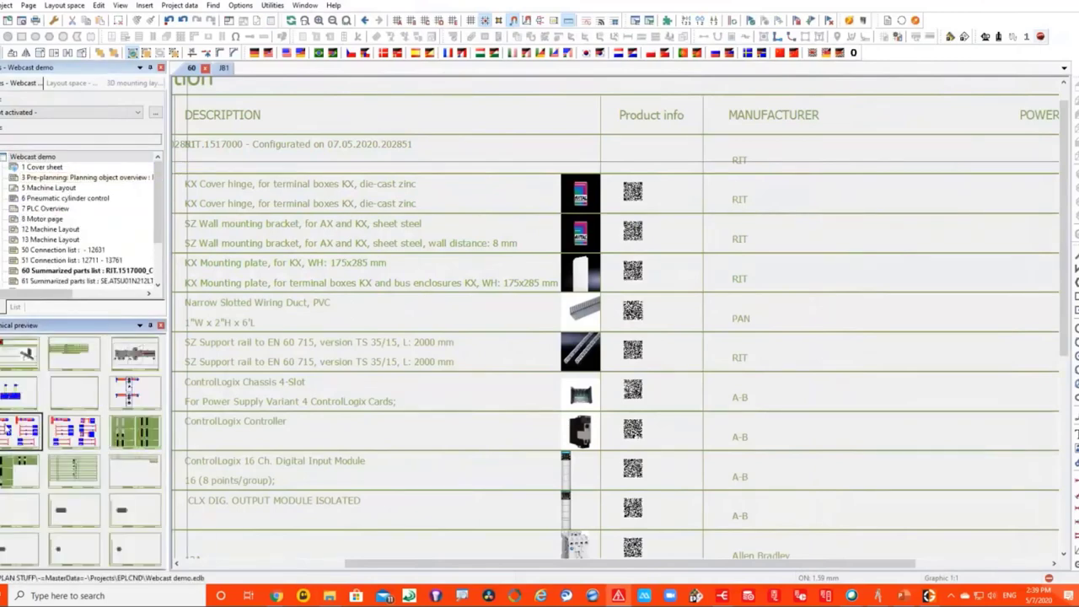
key("Return")
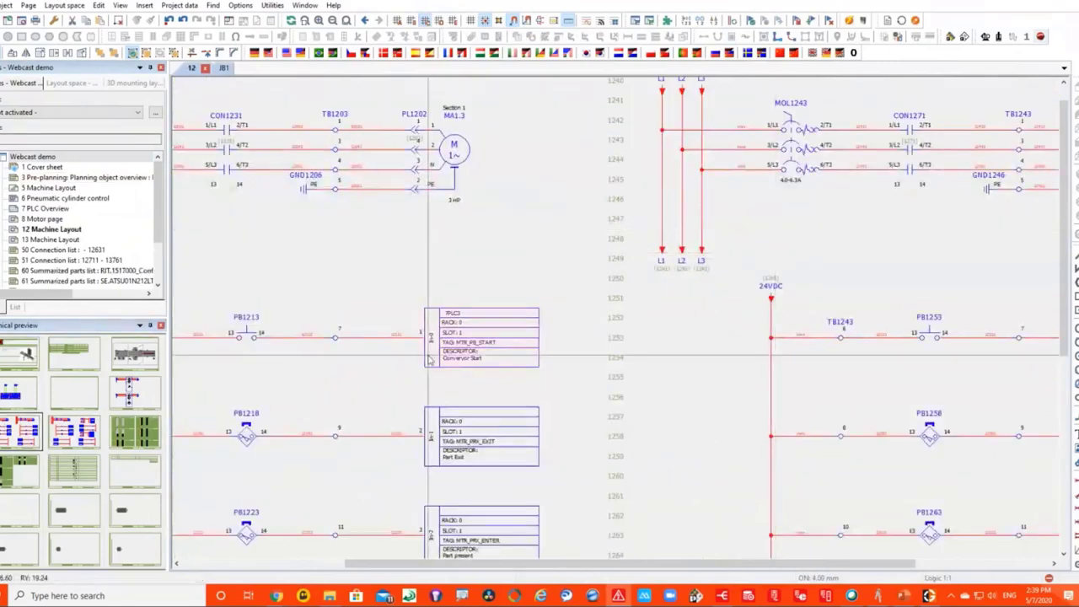
Export the Webcast demo project's wire, push-button and terminal markings to PROJECT complete marking as a new project.
left_click(88, 161)
left_click(272, 5)
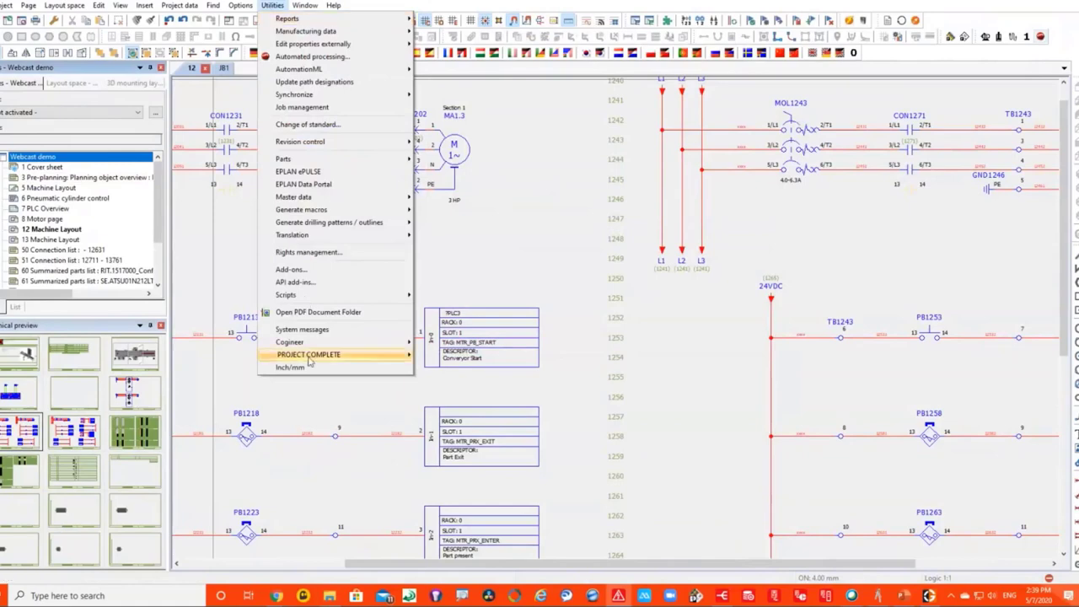
mouse_move(345, 356)
left_click(462, 358)
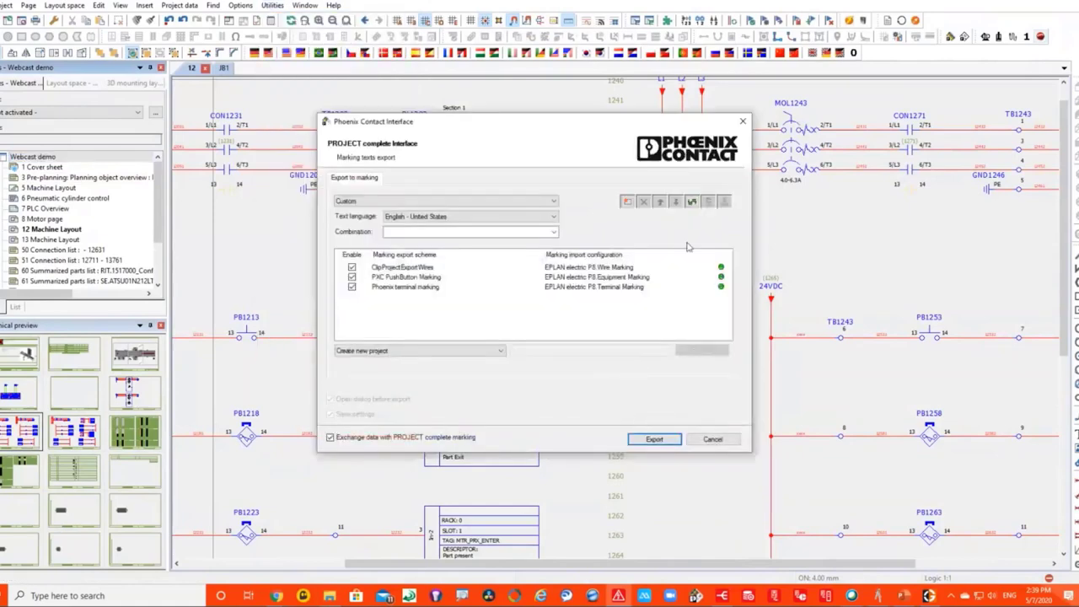
left_click(651, 440)
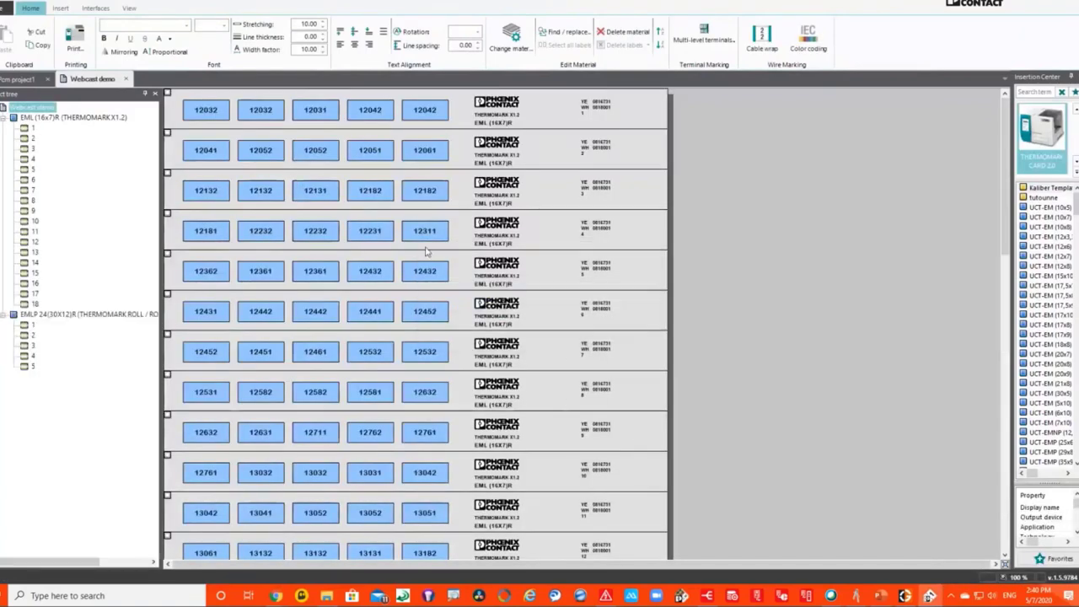
Review the EMLP 24(30X12)R push-button labels and UC-TM 5 terminal markers, and return to the EPLAN schematic.
left_click(72, 314)
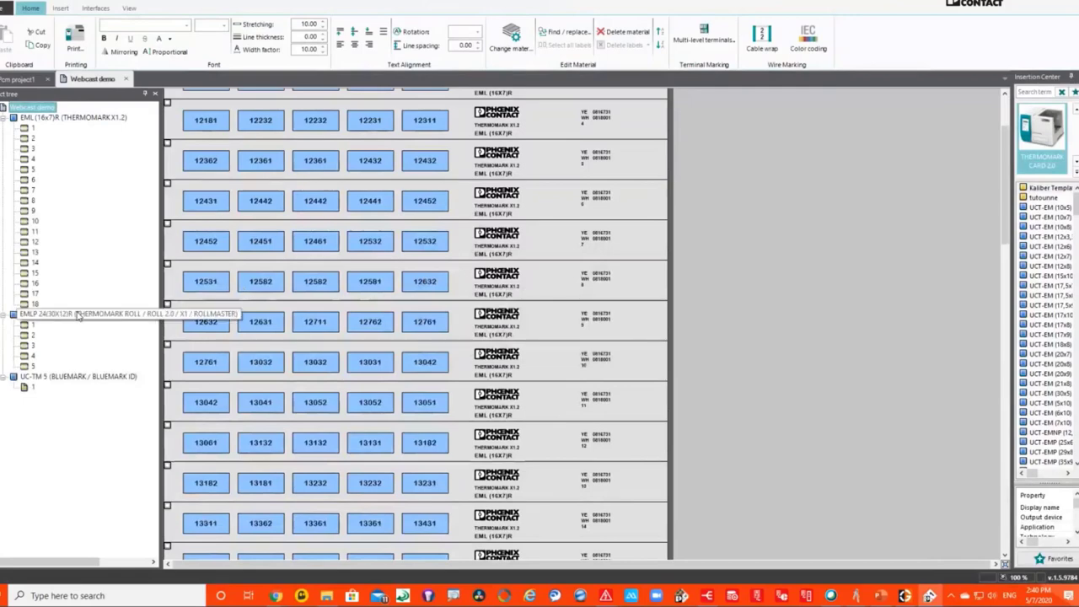
scroll(295, 242, "down", 1)
scroll(296, 241, "down", 1)
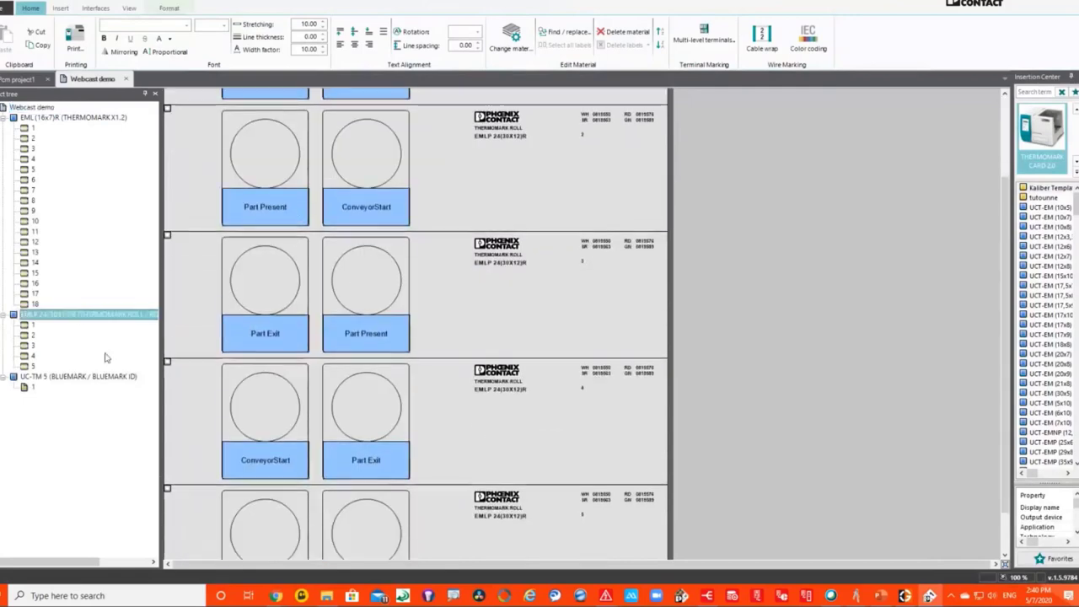
left_click(59, 376)
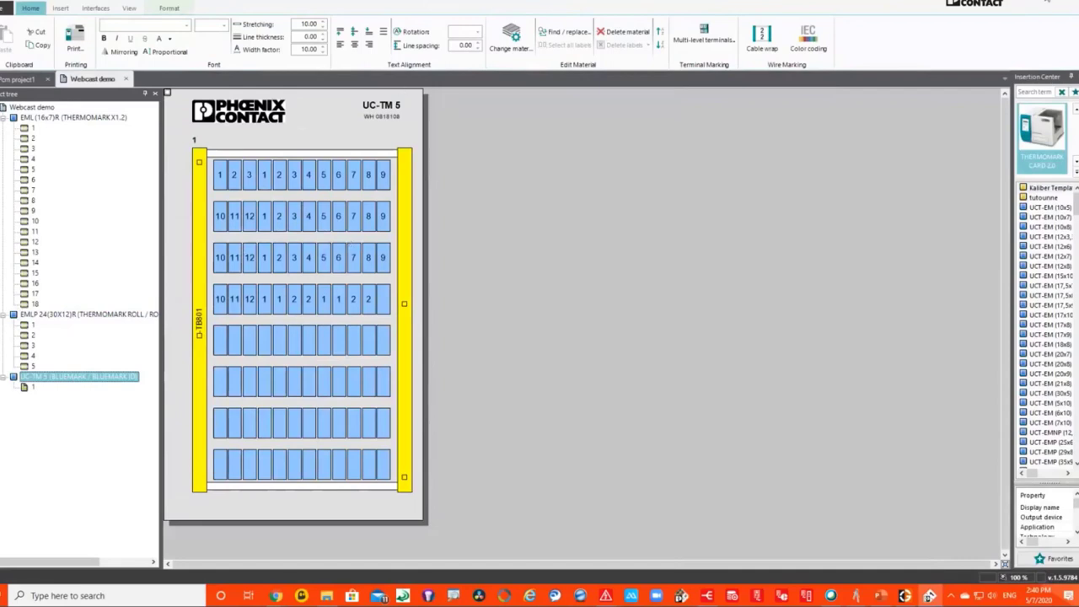
left_click(1059, 3)
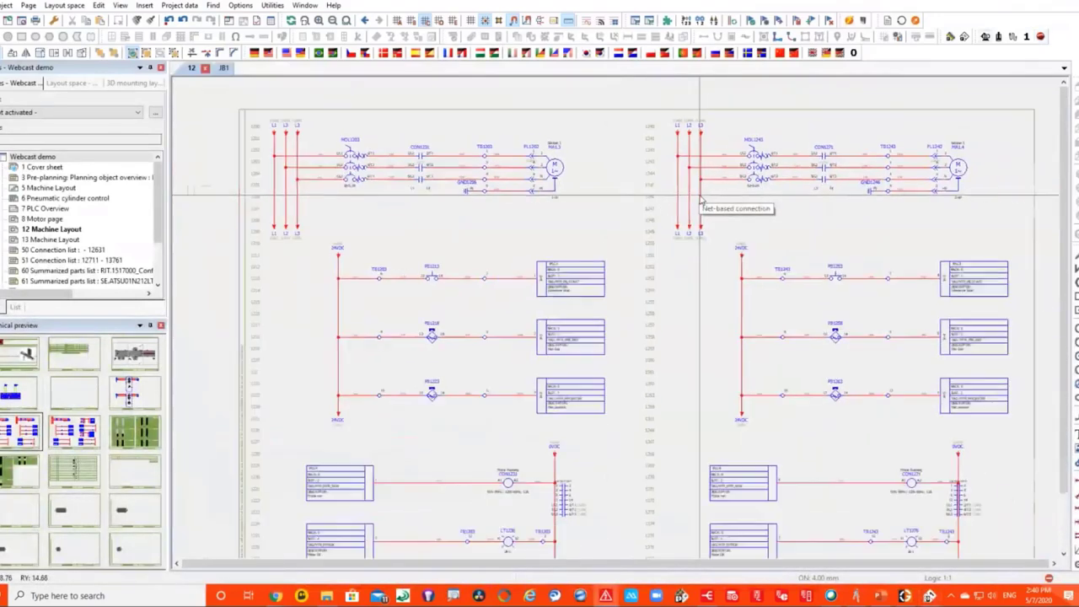
Open eVIEW Free from EPLAN ePULSE and add the Webcast demo project to it with the comment V1.
left_click(273, 5)
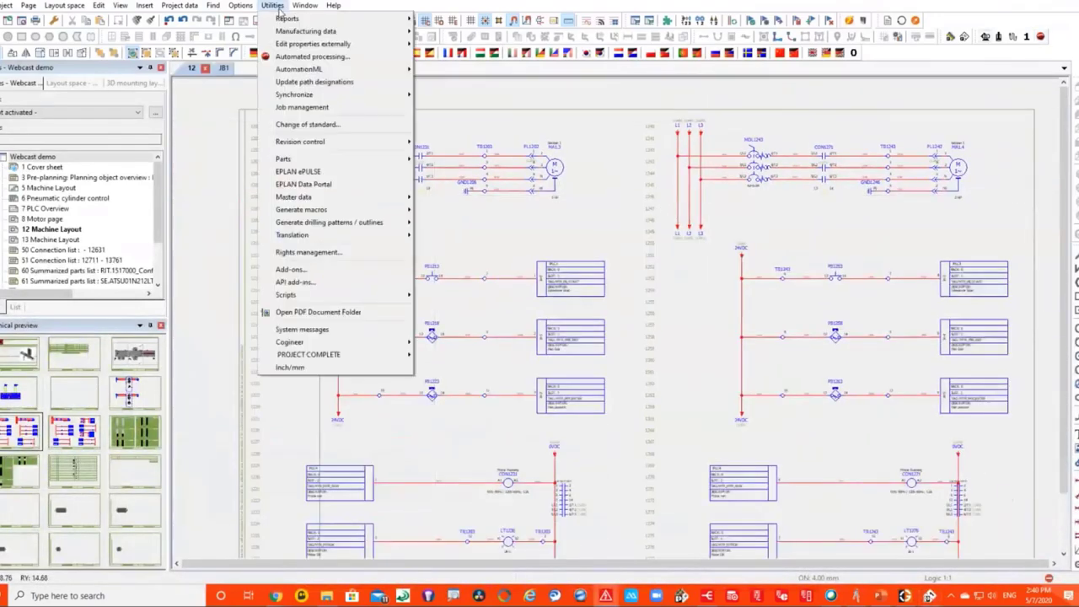
left_click(345, 175)
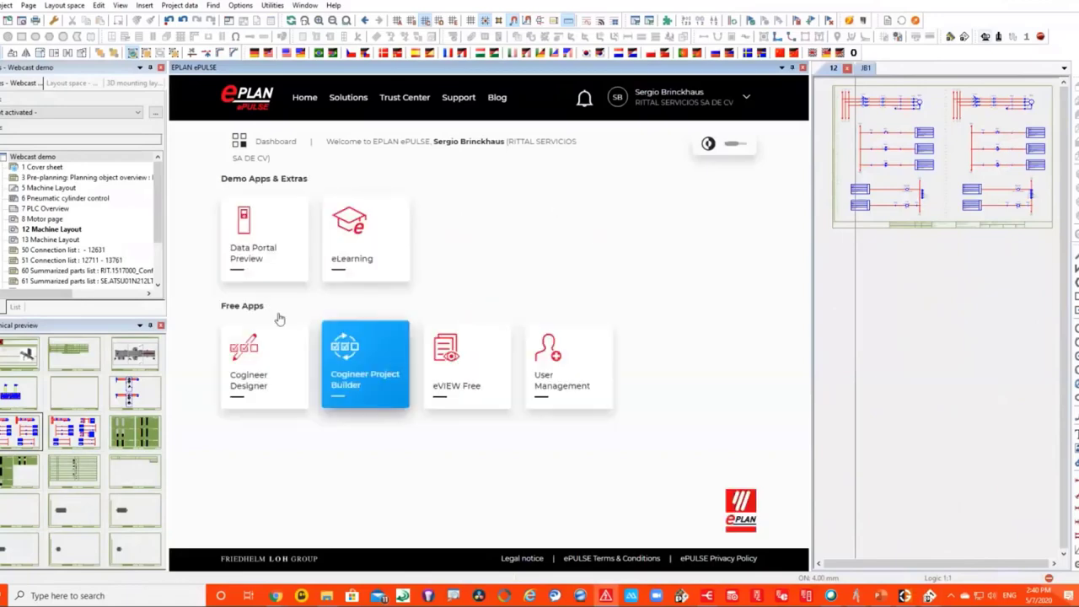
left_click(477, 367)
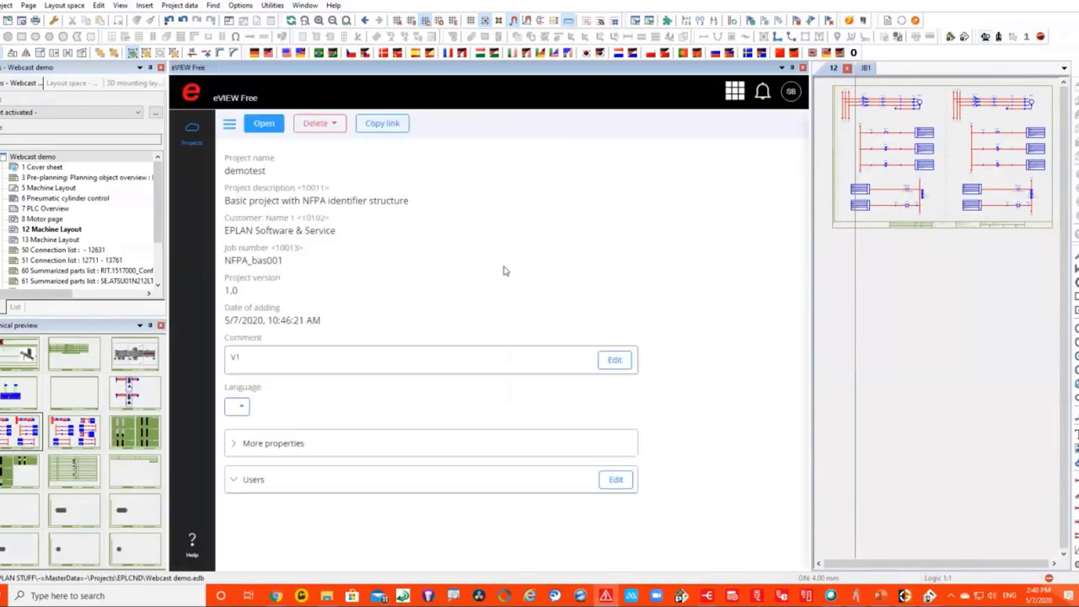
left_click(192, 135)
left_click(265, 150)
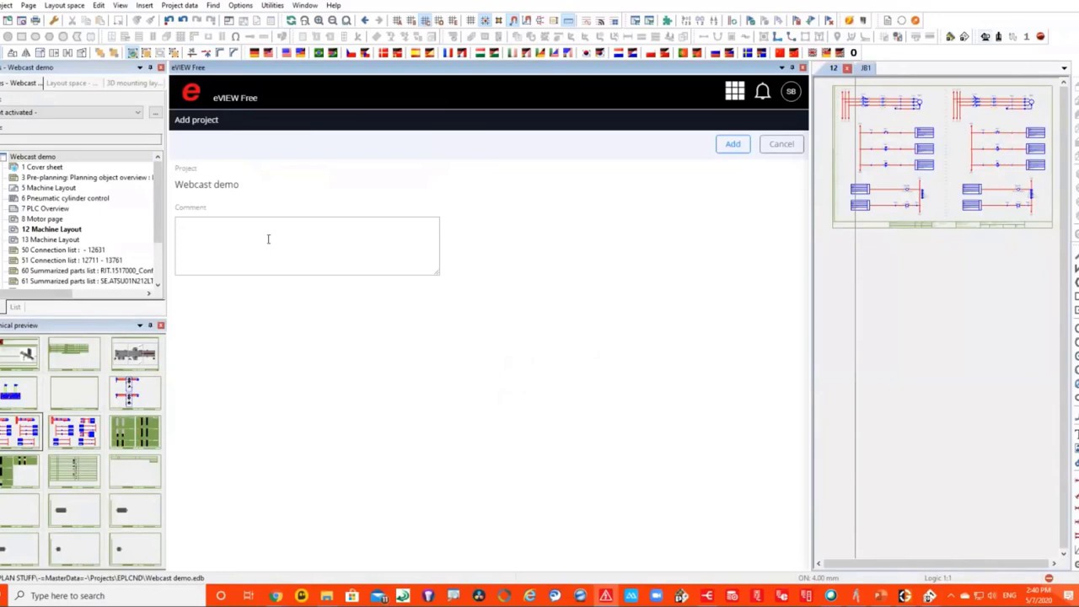
type("V1")
left_click(732, 144)
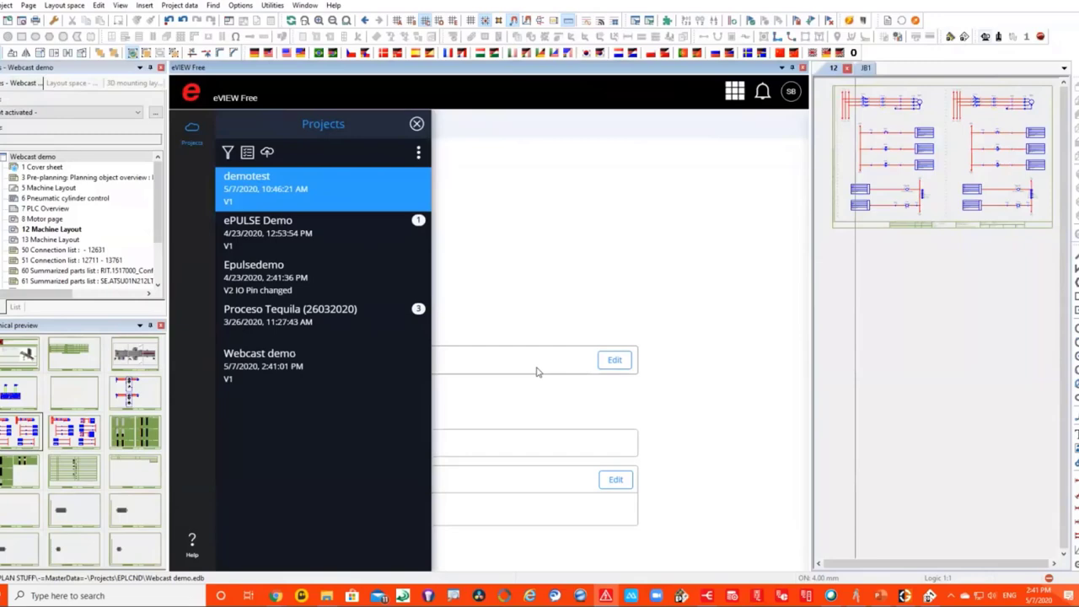
Close the eVIEW project list and bring up the mirrored tablet screen in ApowerMirror.
left_click(540, 255)
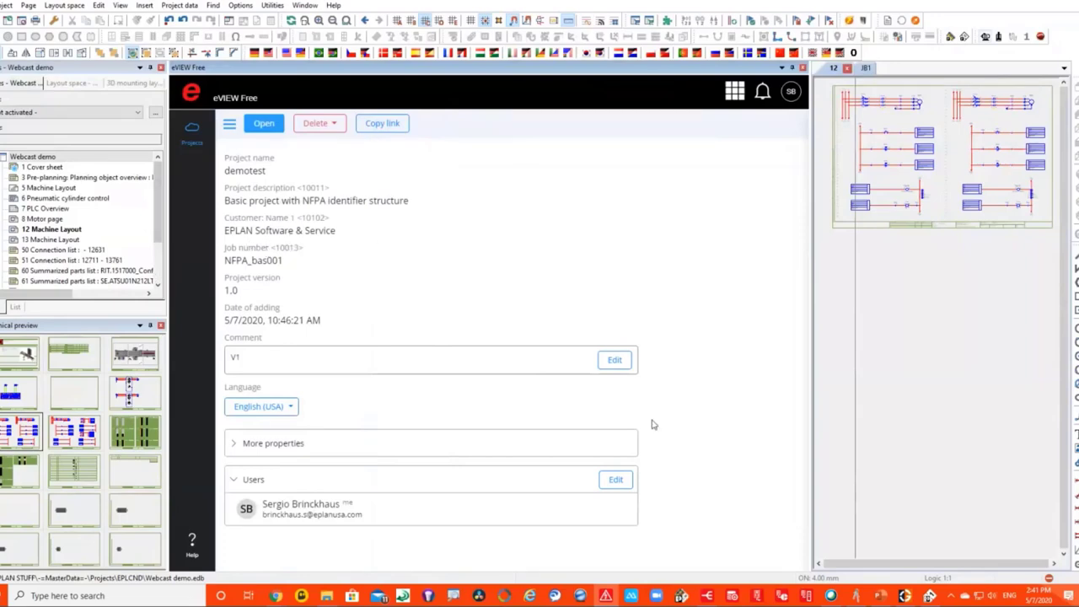
left_click(634, 596)
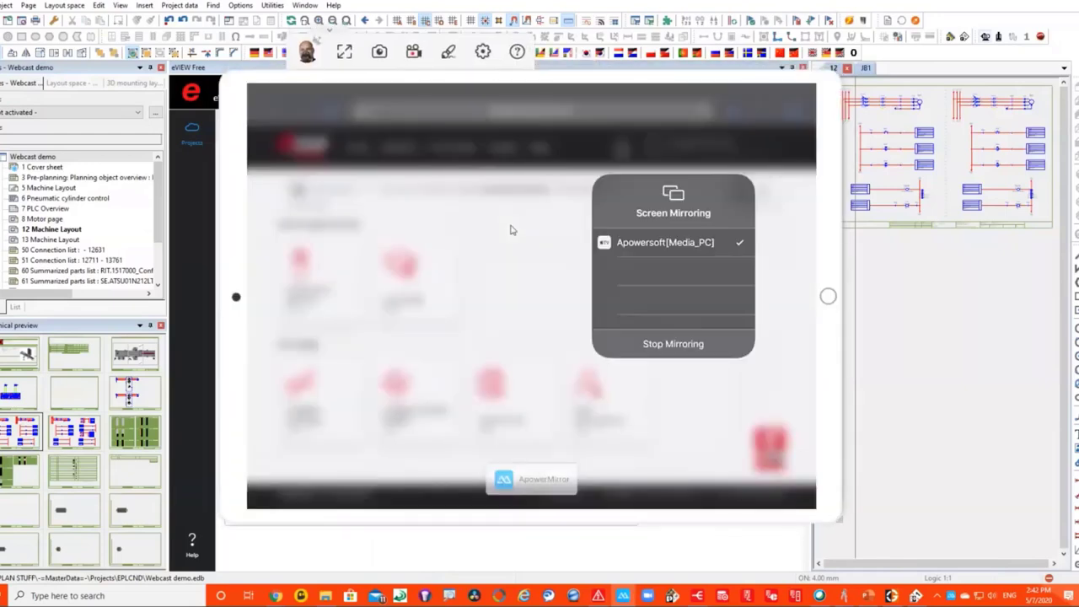
left_click(511, 229)
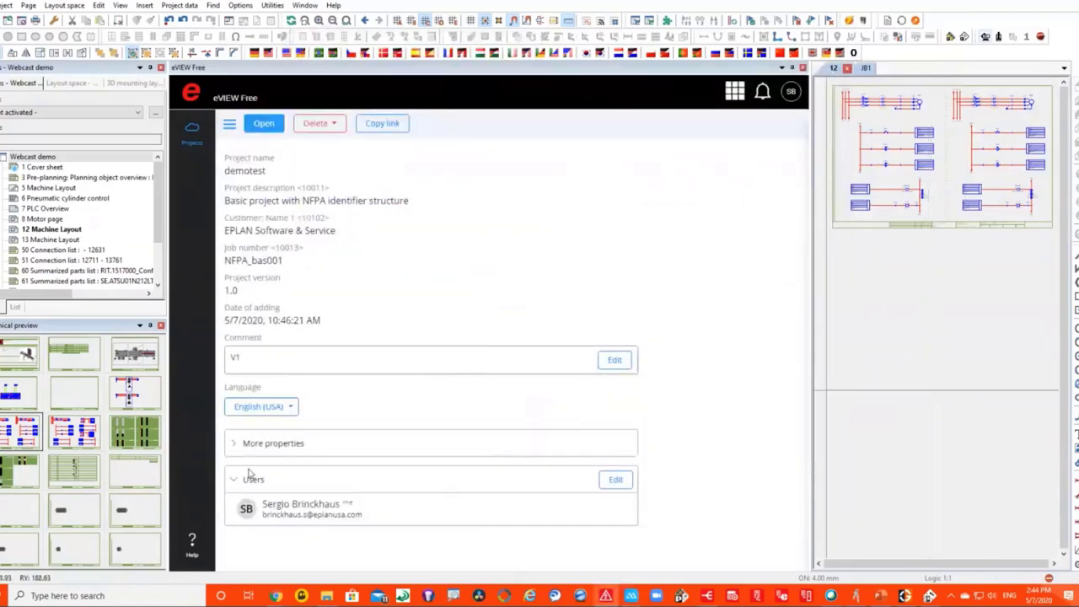
Look through the organization's users available for sharing the demotest project, and leave without adding anyone.
left_click(616, 480)
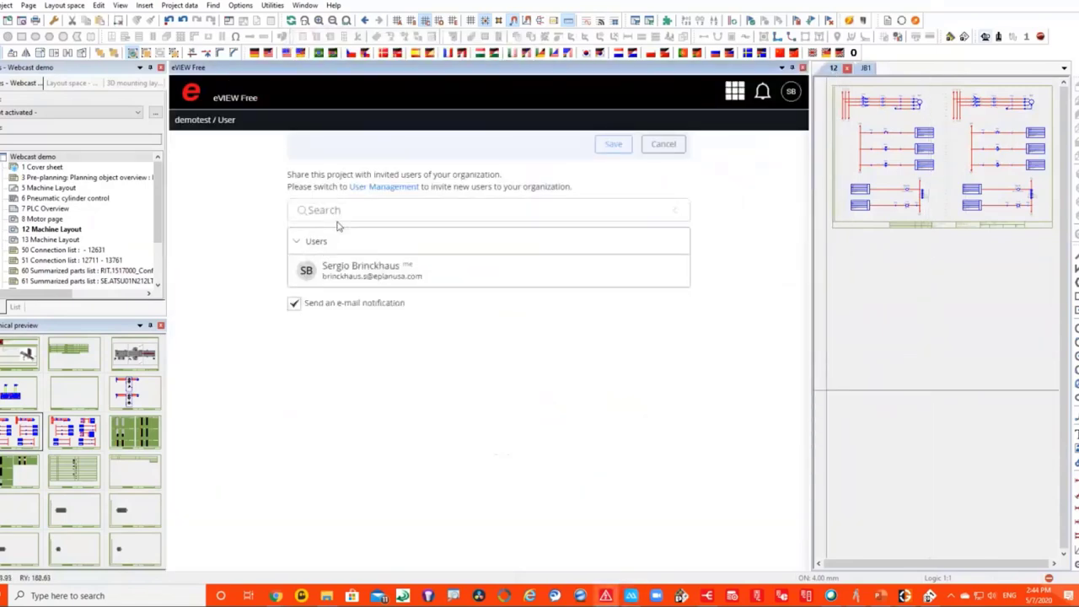
left_click(296, 243)
left_click(296, 243)
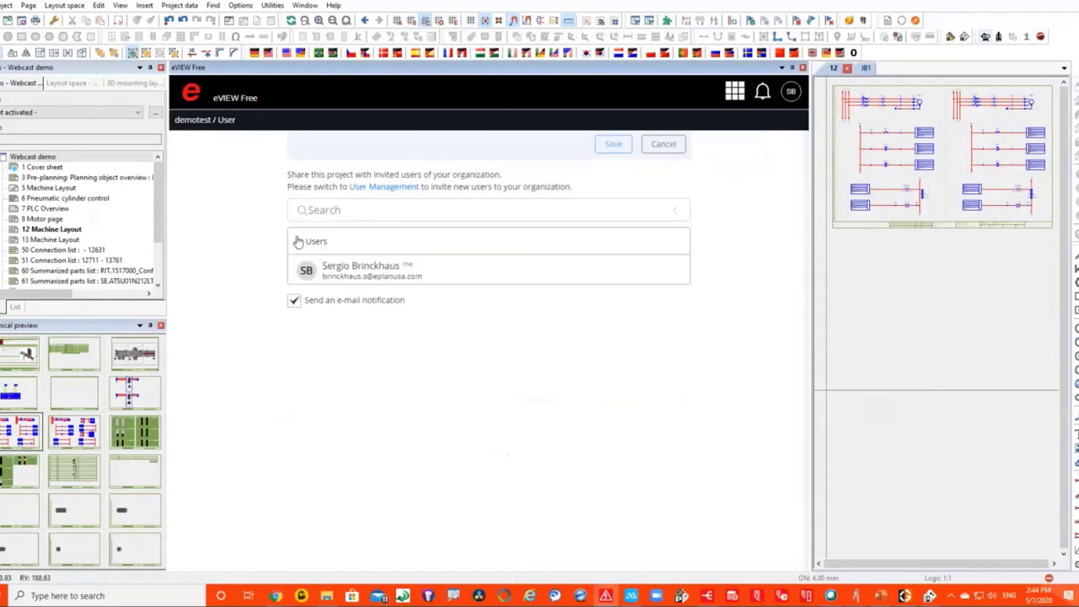
left_click(328, 210)
scroll(433, 465, "down", 1)
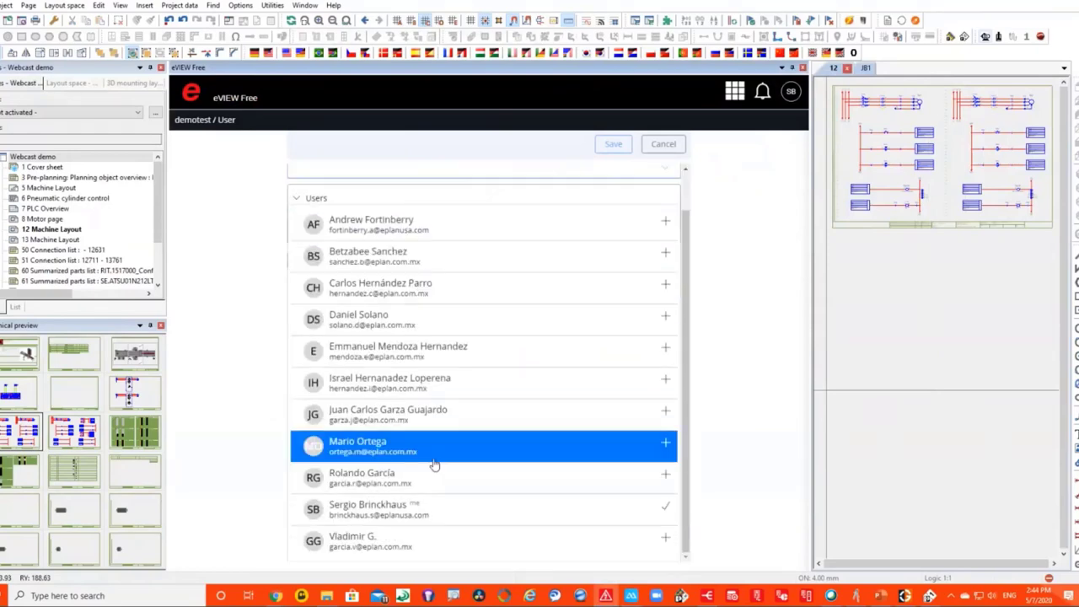
key("Up")
key("Up")
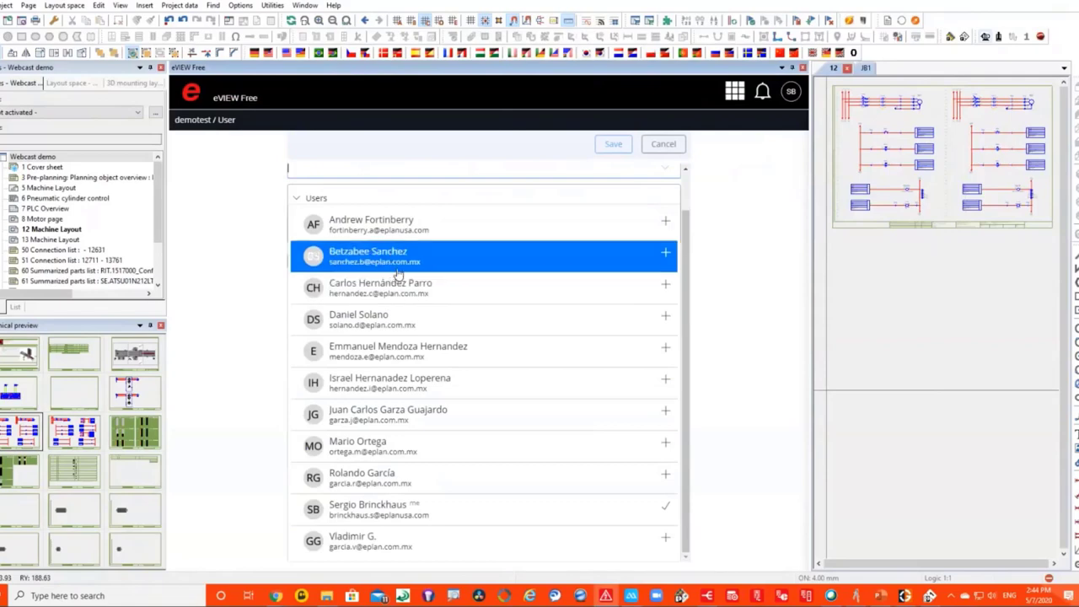
left_click(663, 147)
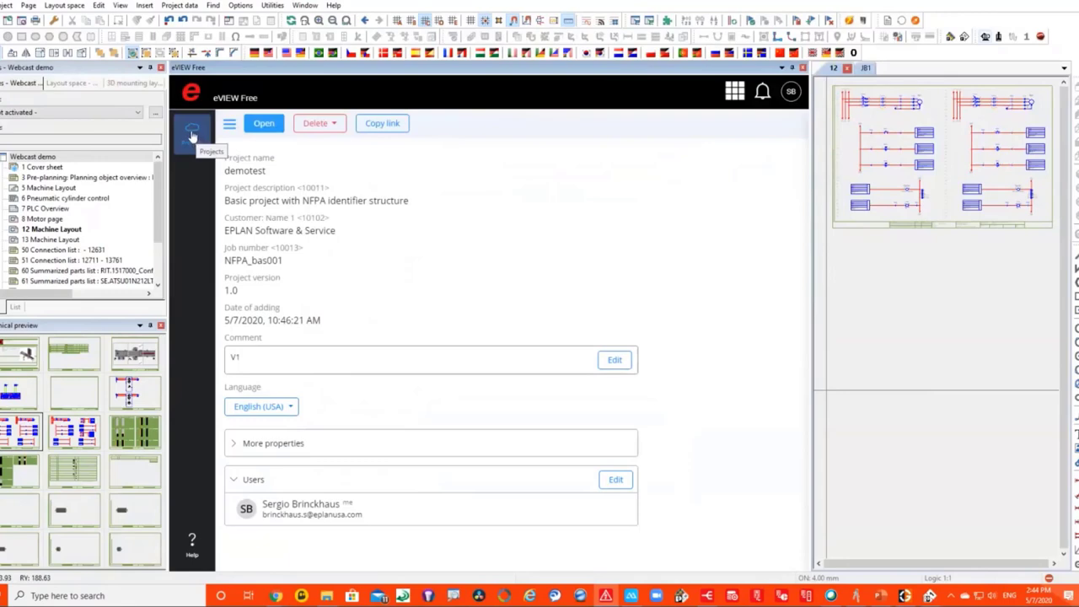
Open the Webcast demo project's redlinings in eVIEW and show Redlining 1 from the Review status on page 12.
left_click(192, 137)
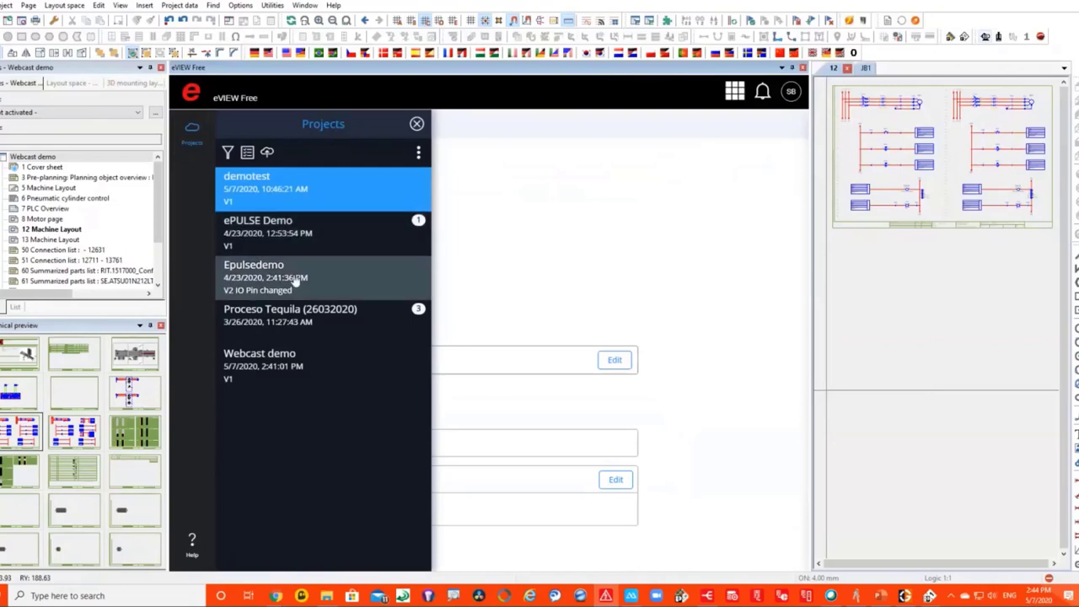
left_click(270, 370)
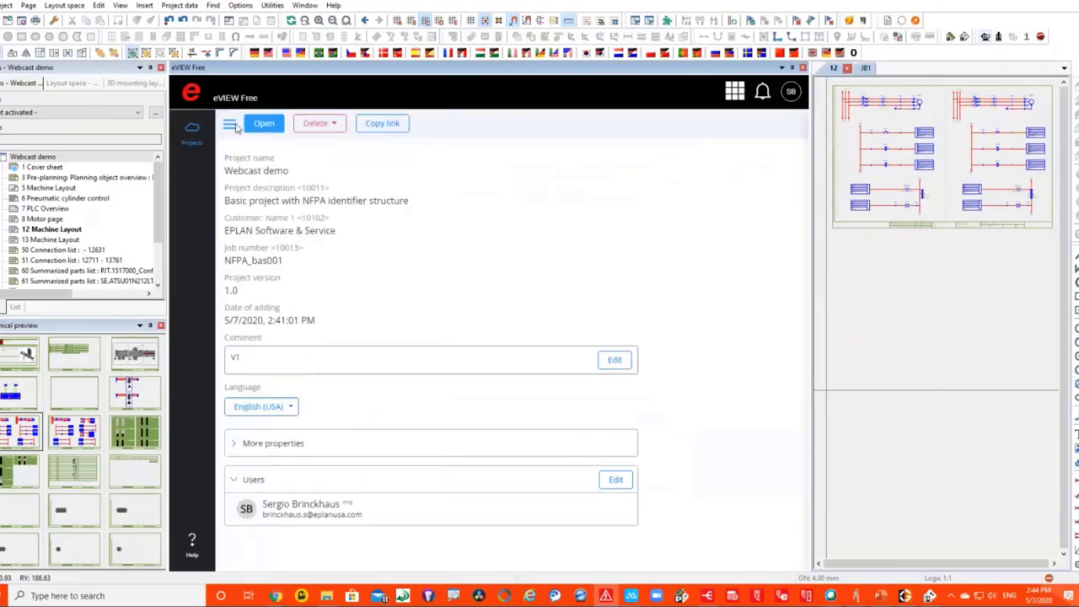
left_click(261, 125)
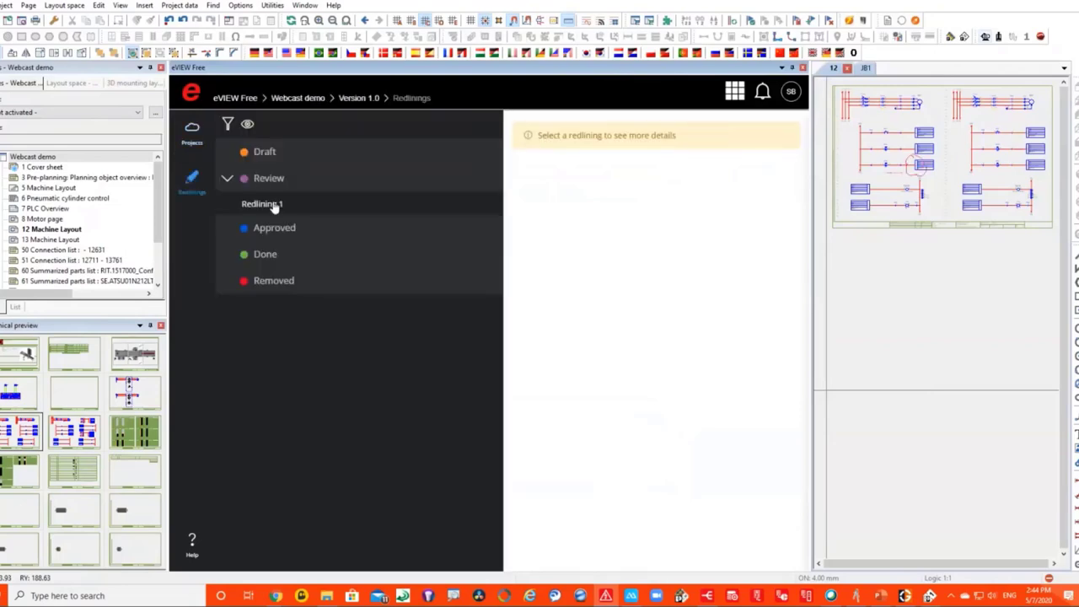
left_click(270, 204)
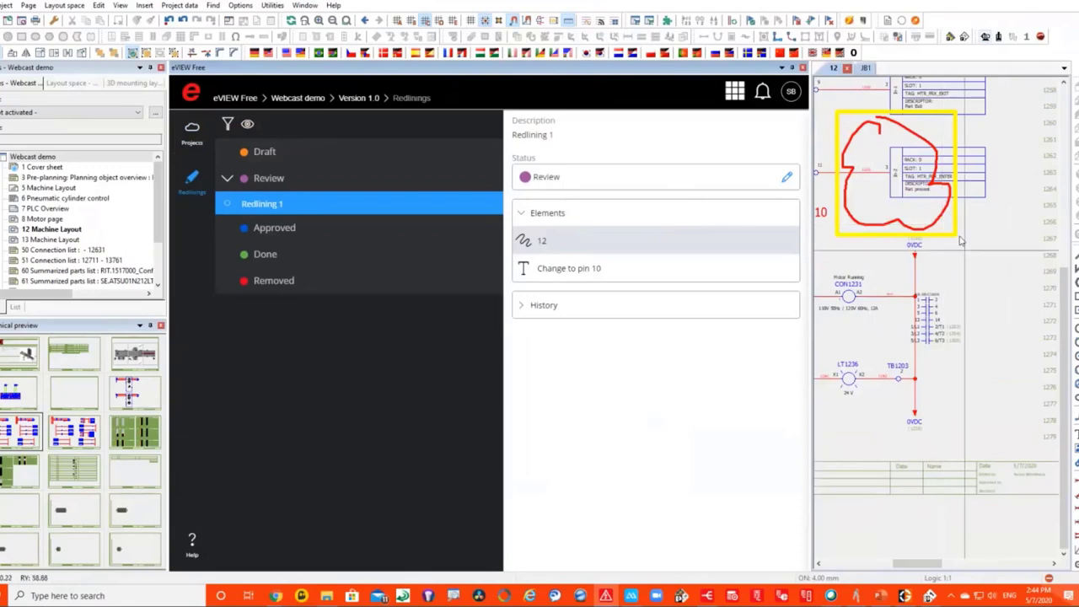
Set the connection point designation of the redlined Part present PLC input to 10.
left_click(896, 191)
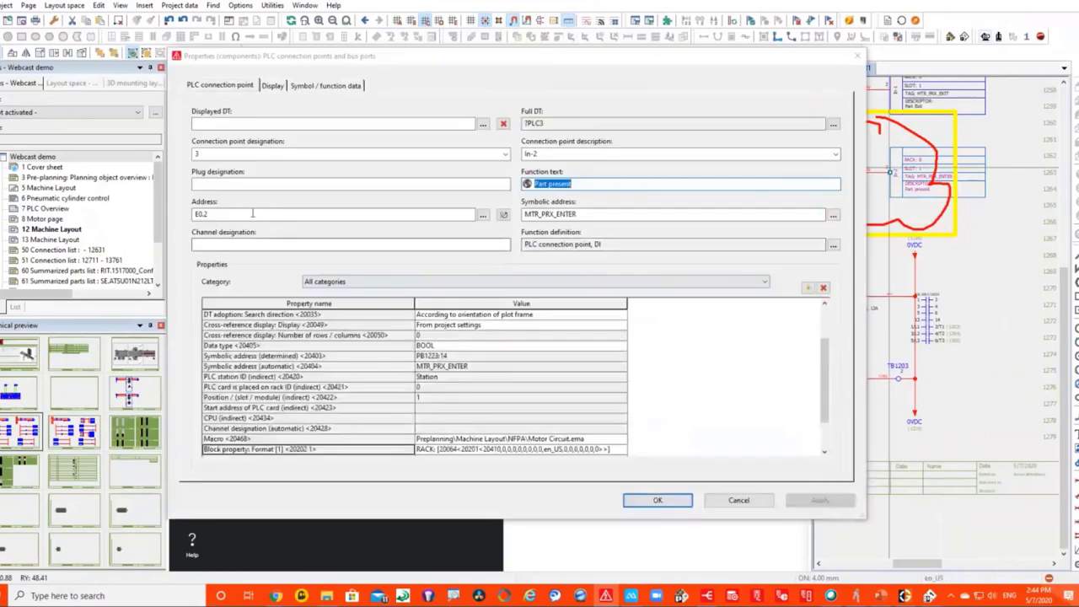
type("10")
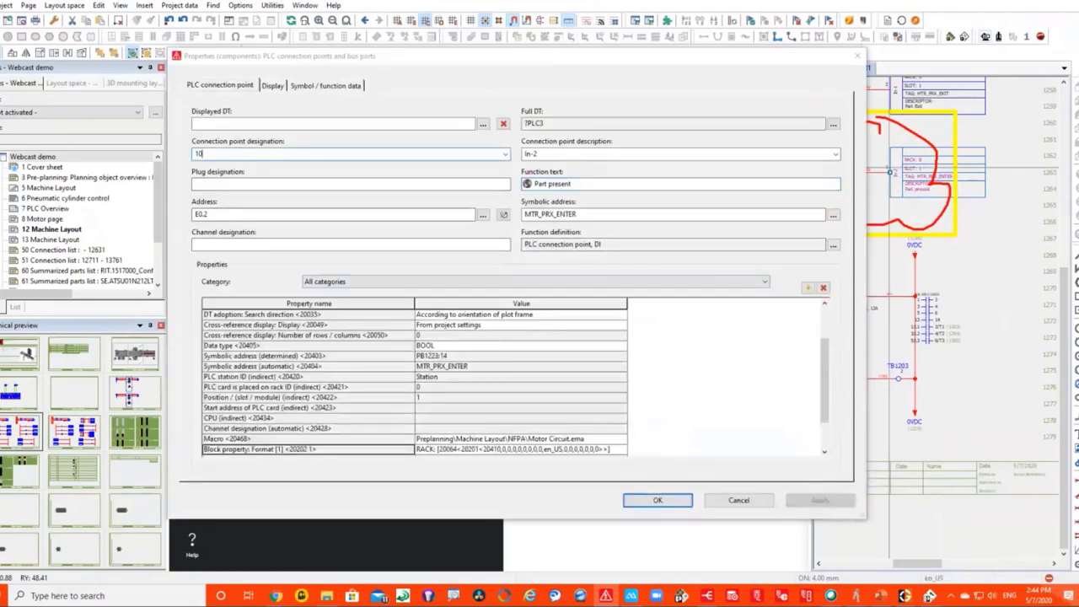
left_click(688, 504)
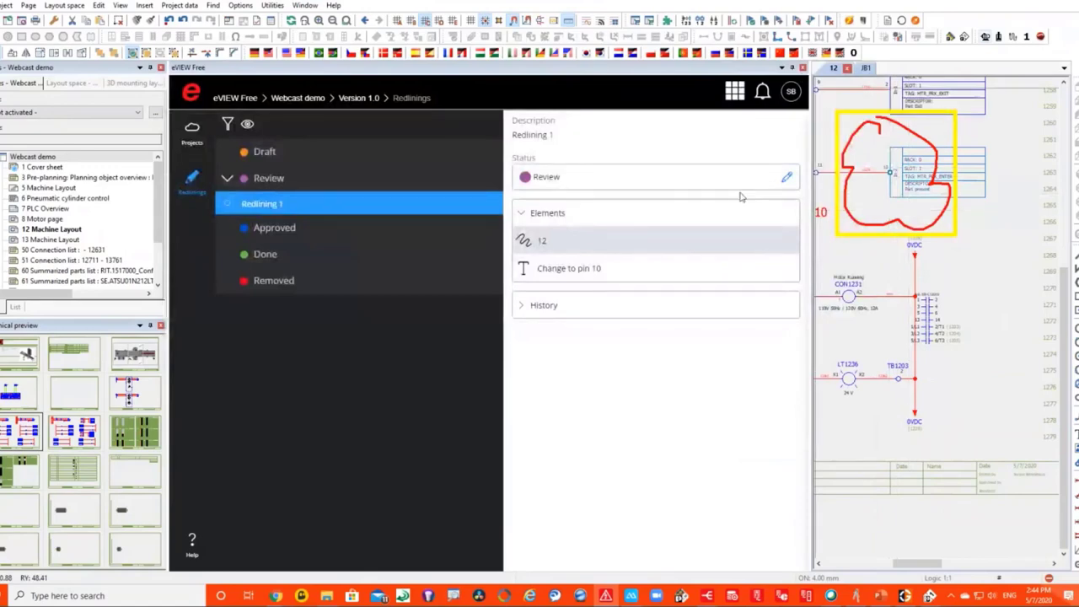
Change the status of Redlining 1 from Review to Approved without a comment and save it.
left_click(787, 177)
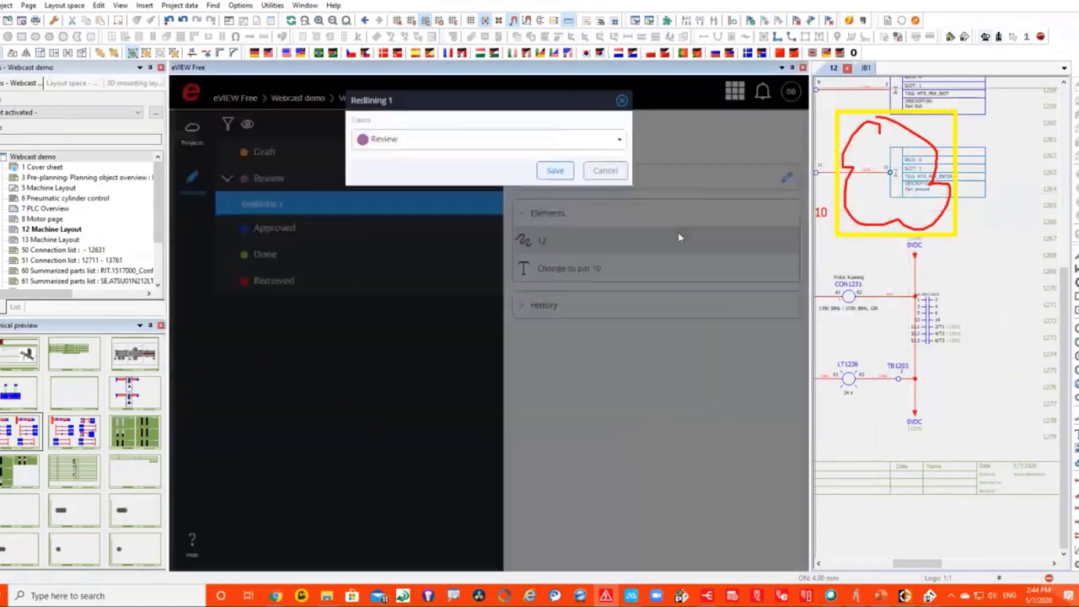
left_click(506, 141)
left_click(392, 214)
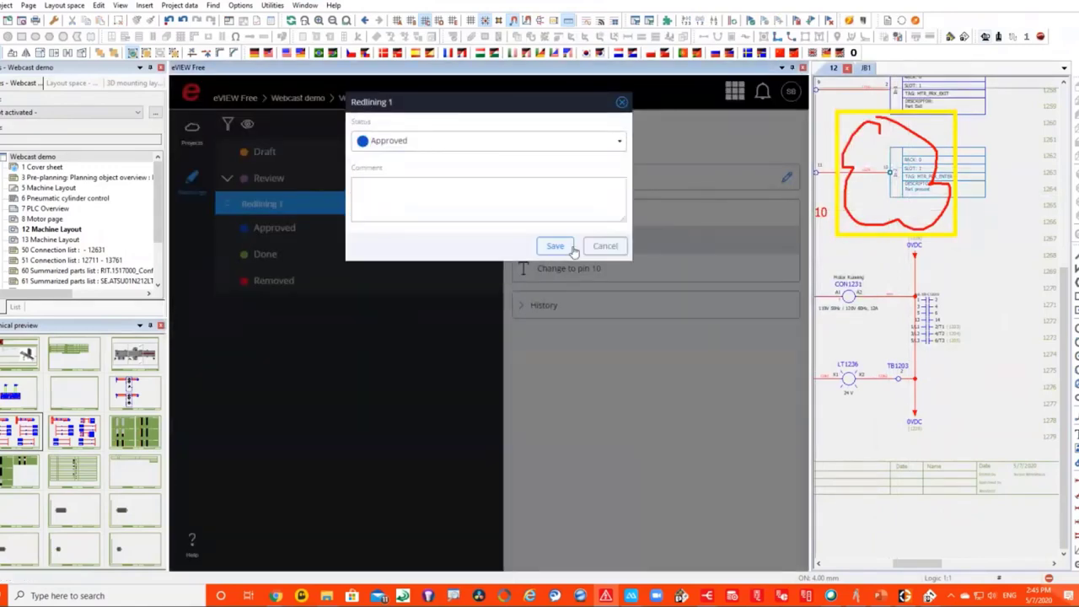
left_click(560, 249)
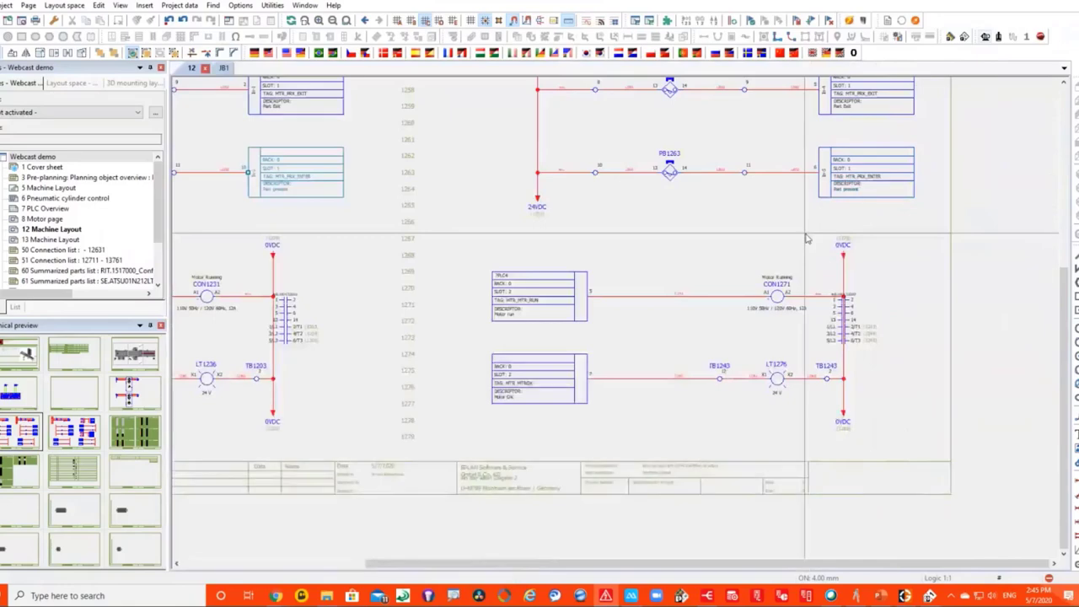
Open page 7 PLC Overview and show the PLC navigator with its filter set to Not activated.
scroll(459, 223, "down", 2)
scroll(515, 275, "up", 3)
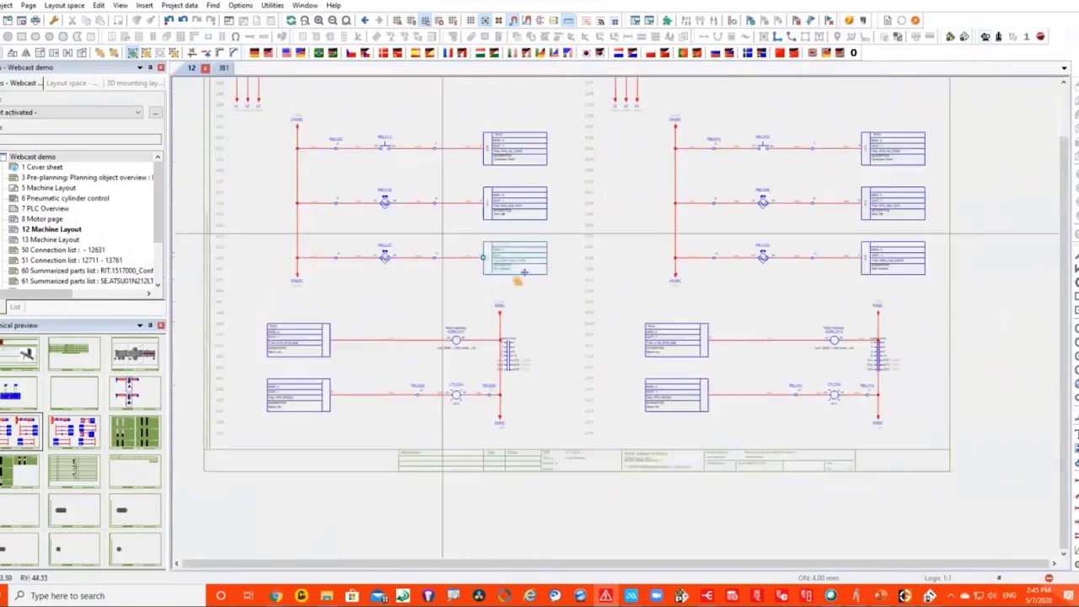
left_click(59, 210)
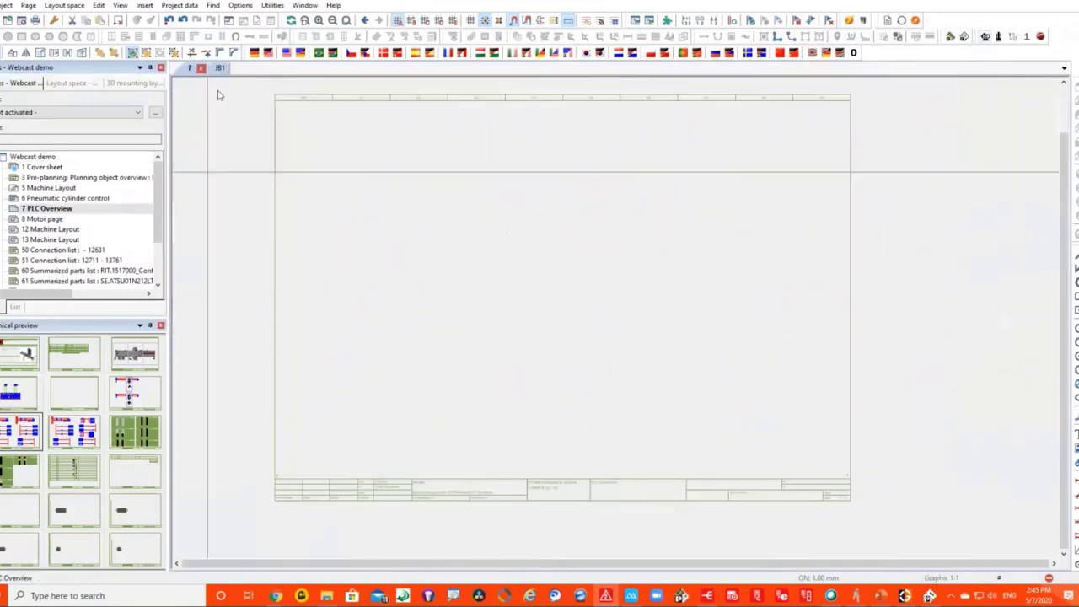
left_click(179, 5)
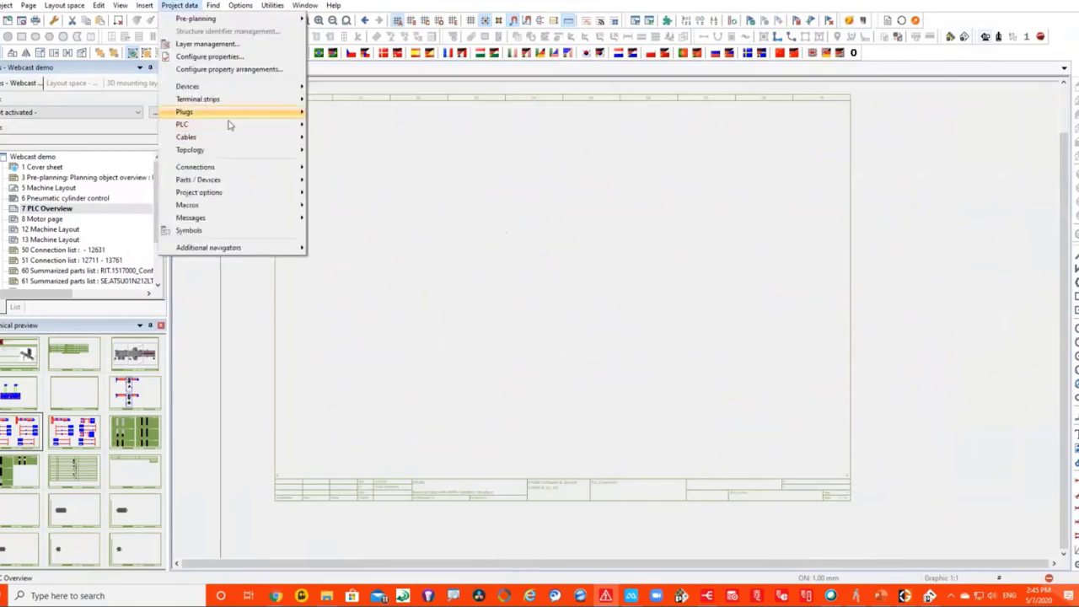
mouse_move(252, 130)
left_click(338, 126)
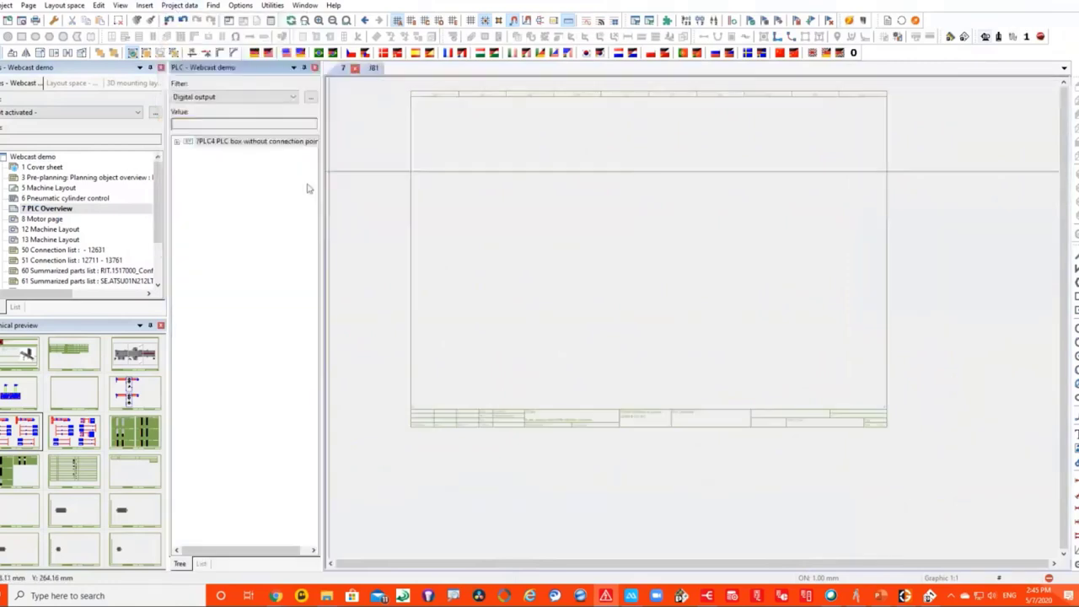
left_click(211, 96)
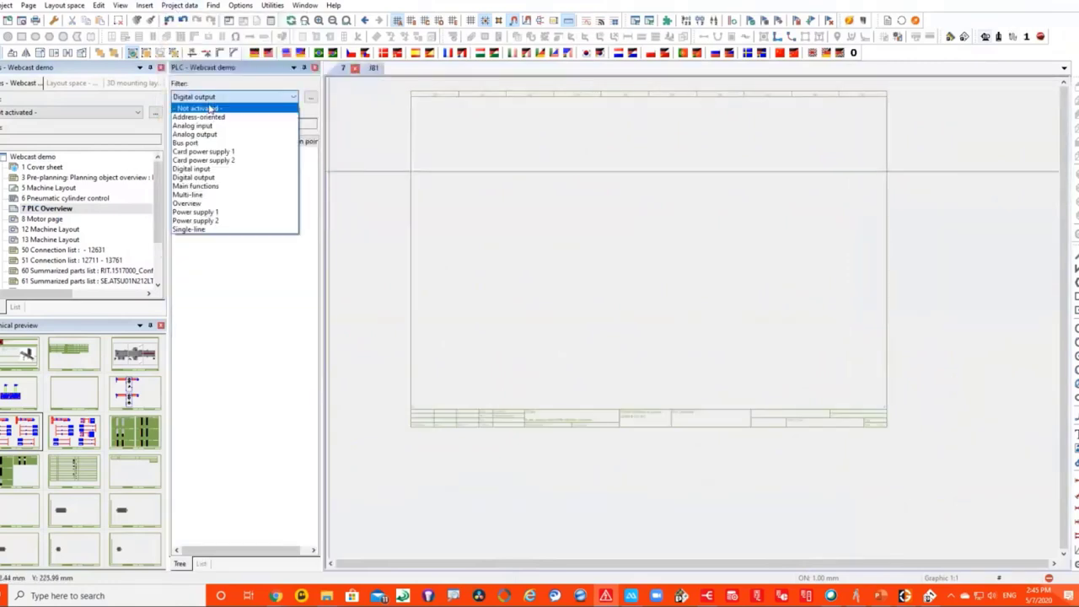
left_click(203, 106)
Place the PLC box of ?PLC3 on the PLC Overview page and check its connection and address table.
double_click(235, 163)
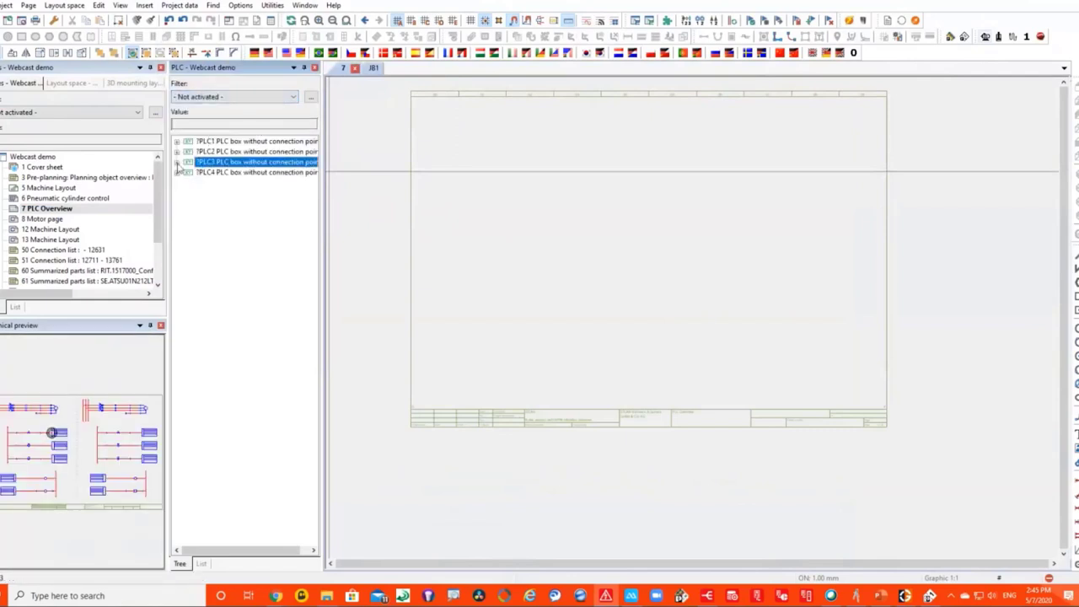
left_click(231, 173)
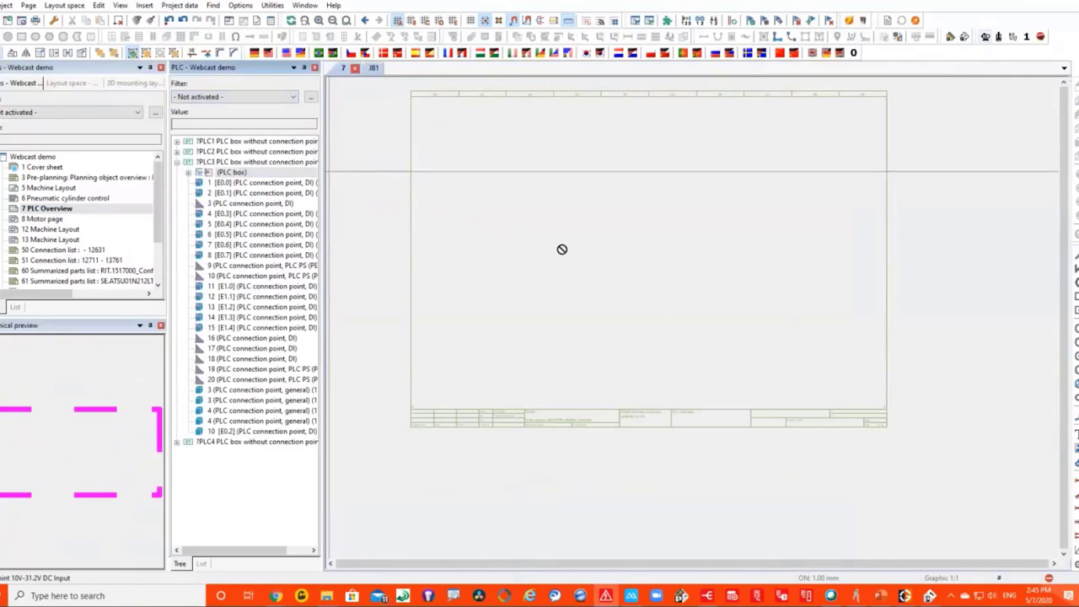
left_click_drag(562, 249, 699, 320)
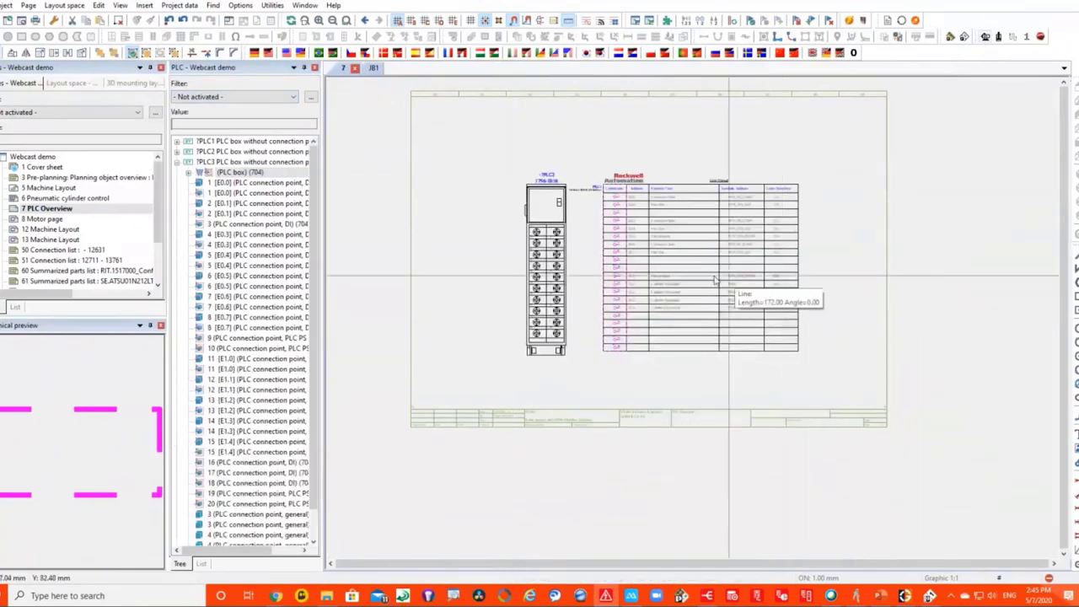
scroll(715, 280, "up", 3)
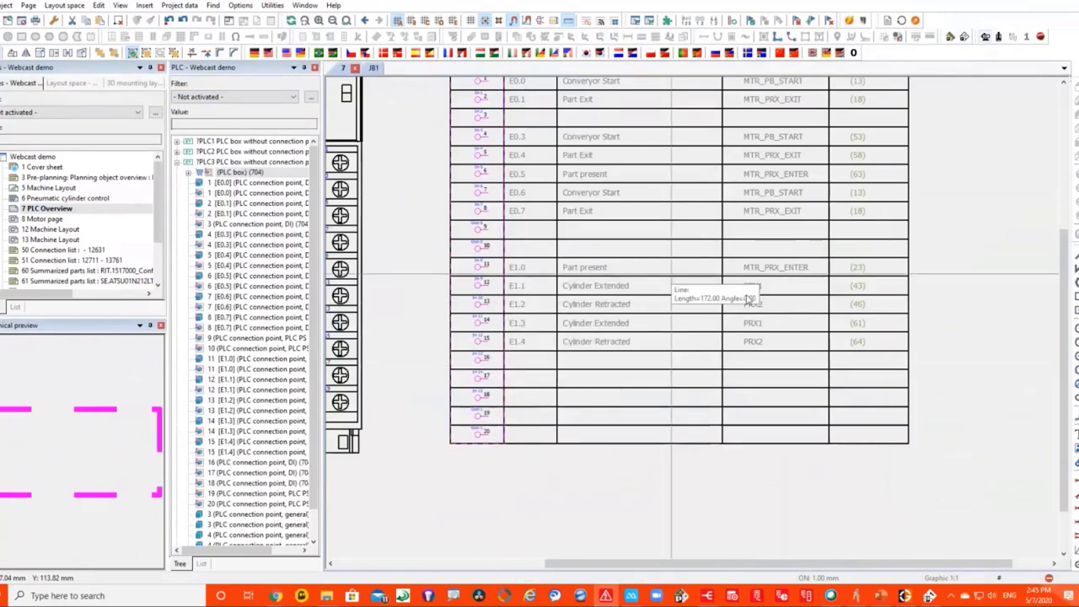
scroll(748, 297, "down", 3)
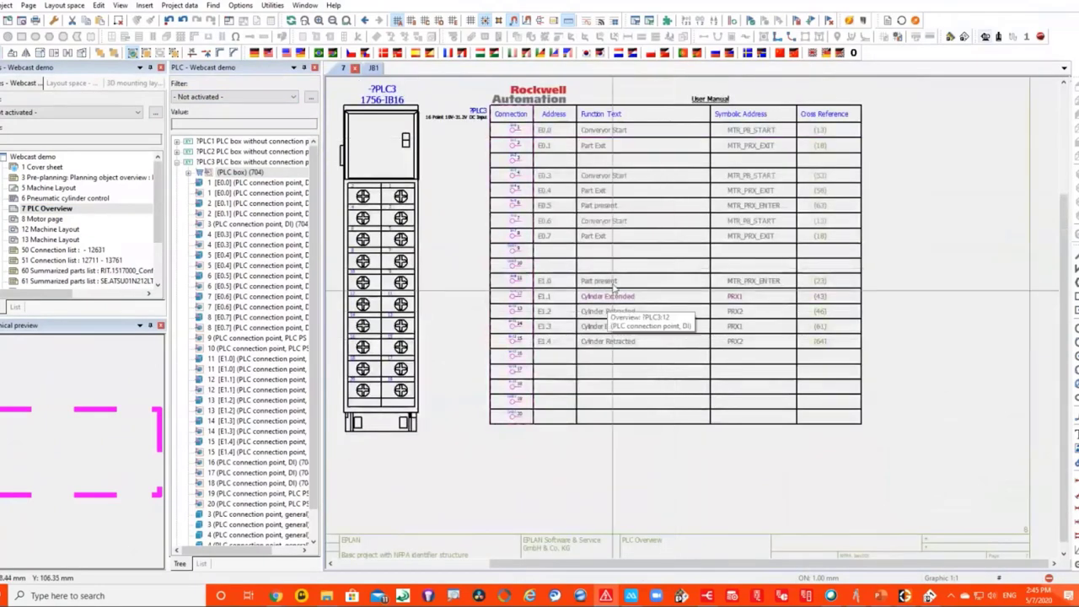
scroll(679, 301, "down", 1)
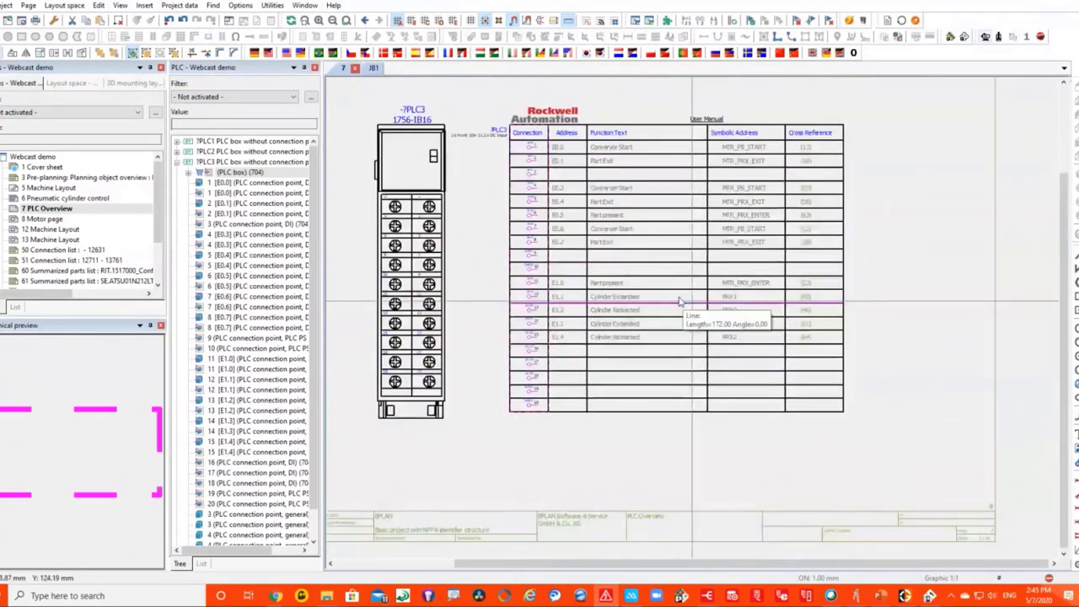
left_click(846, 299)
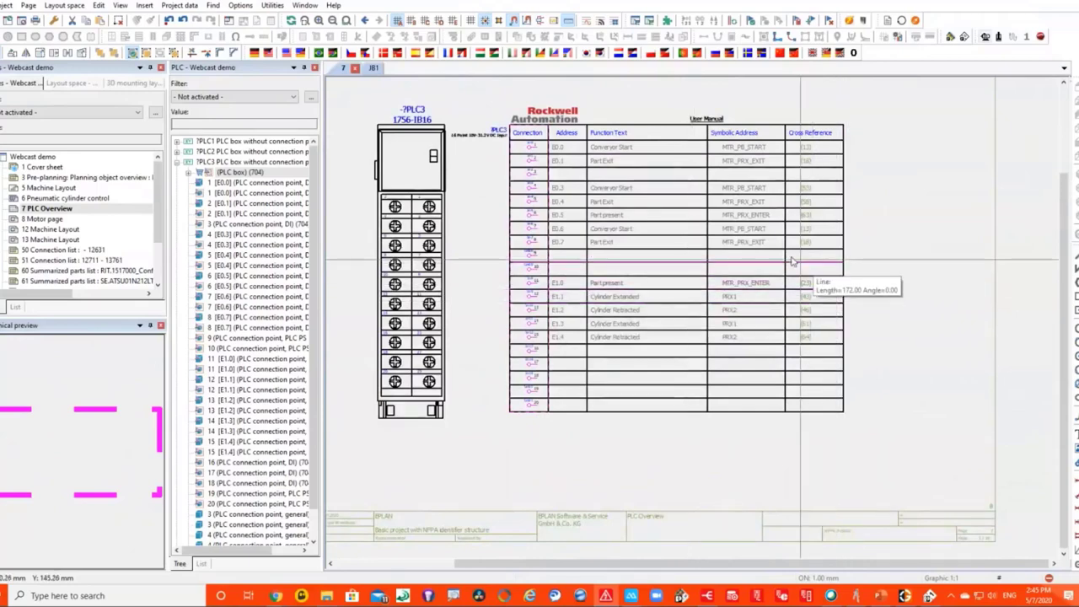
Close the PLC navigator and show the JB1 layout space in an angled 3D view.
left_click(314, 68)
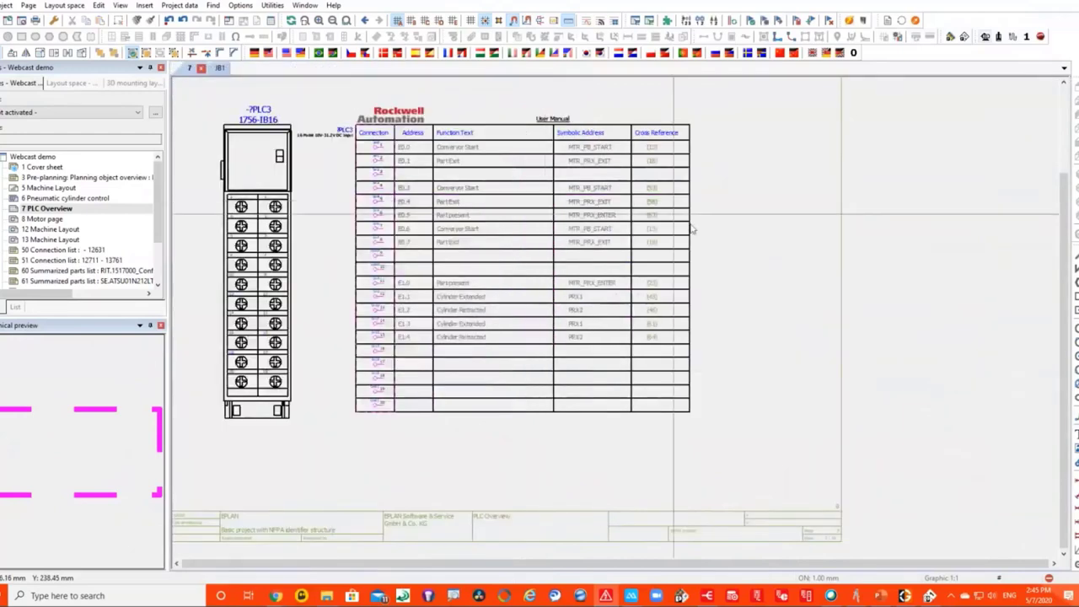
scroll(690, 229, "down", 2)
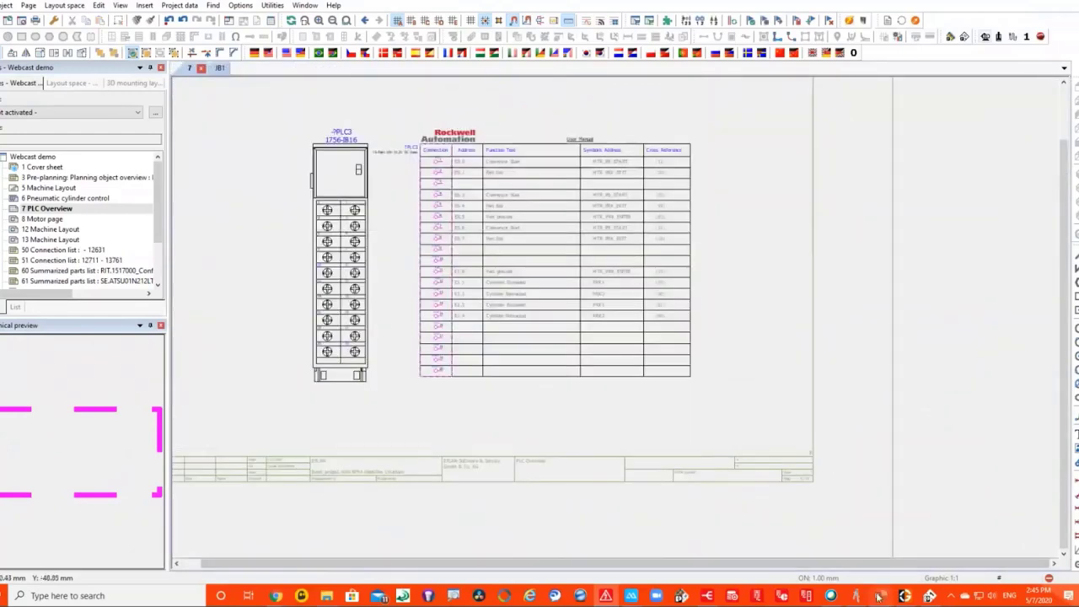
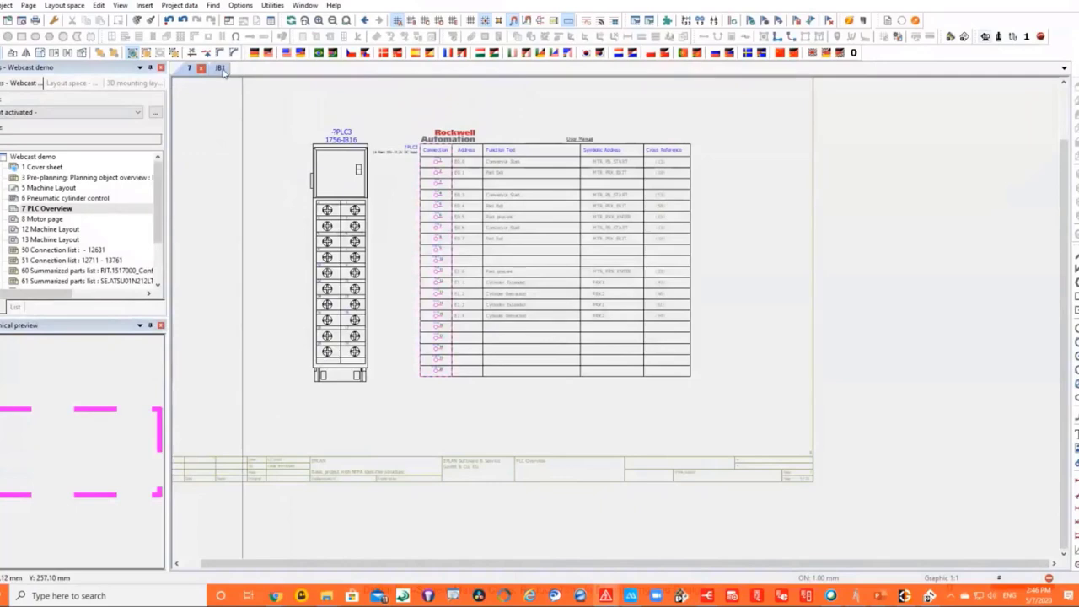
left_click(220, 69)
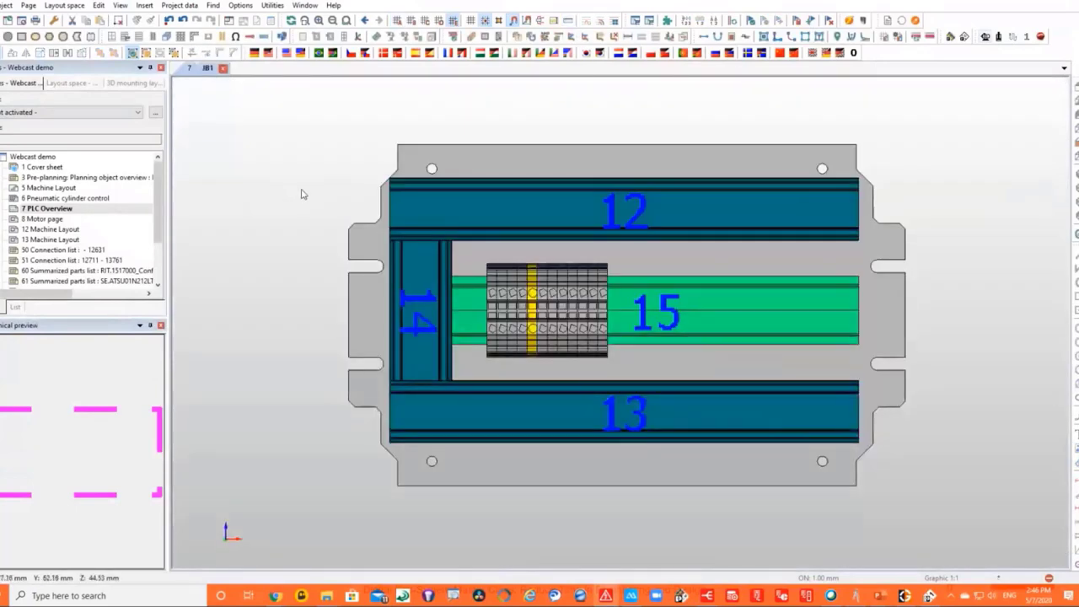
middle_click_drag(308, 198, 533, 268)
scroll(533, 269, "down", 5)
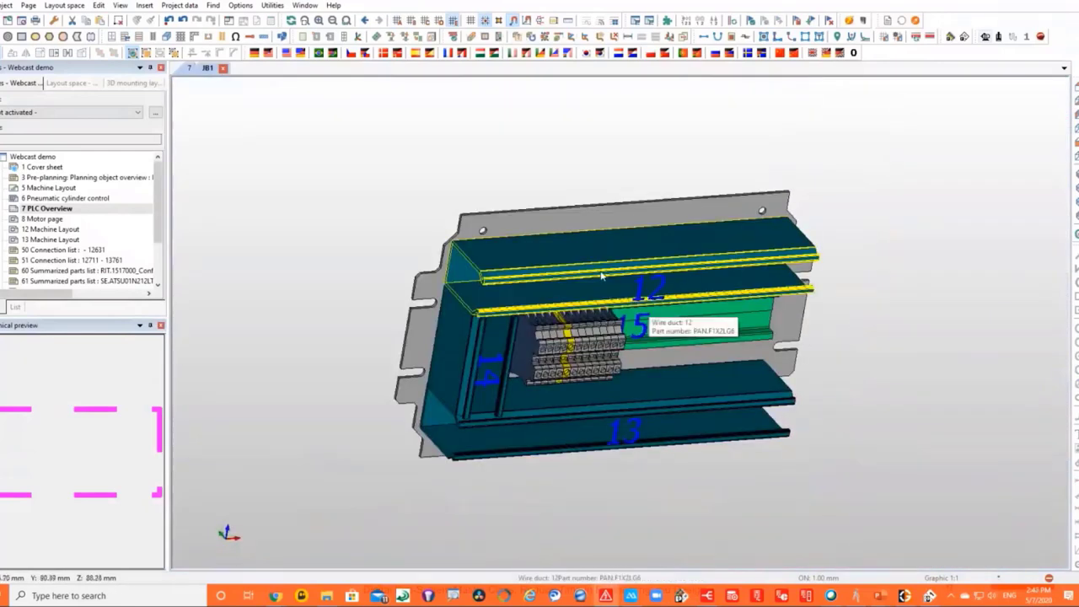
From the properties of wire duct 12, look up the manufacturing data of part PAN.F1X2LG6 in the part selection.
double_click(600, 272)
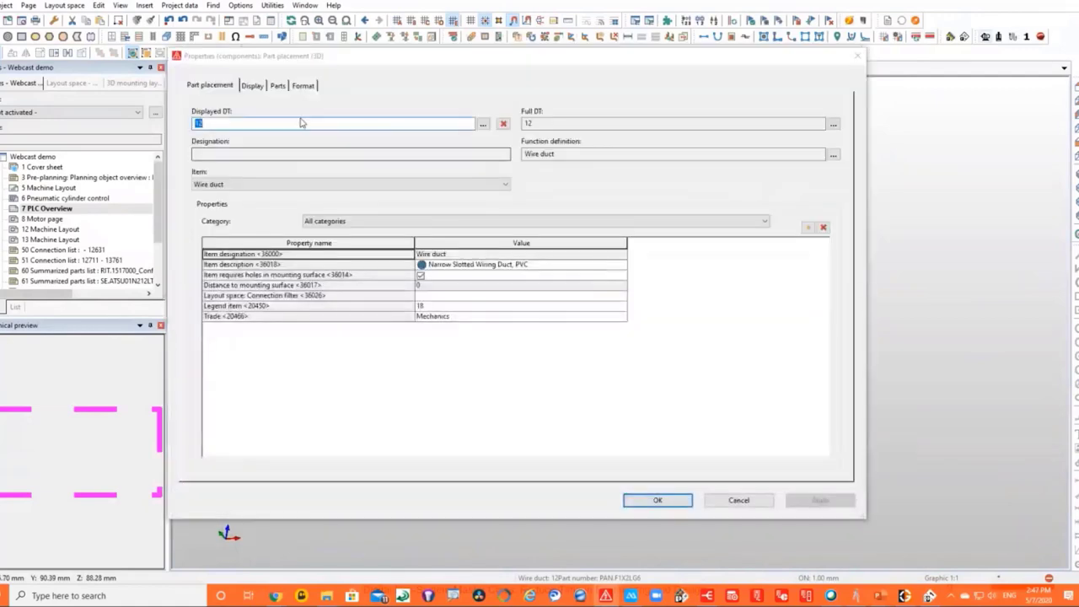
left_click(278, 85)
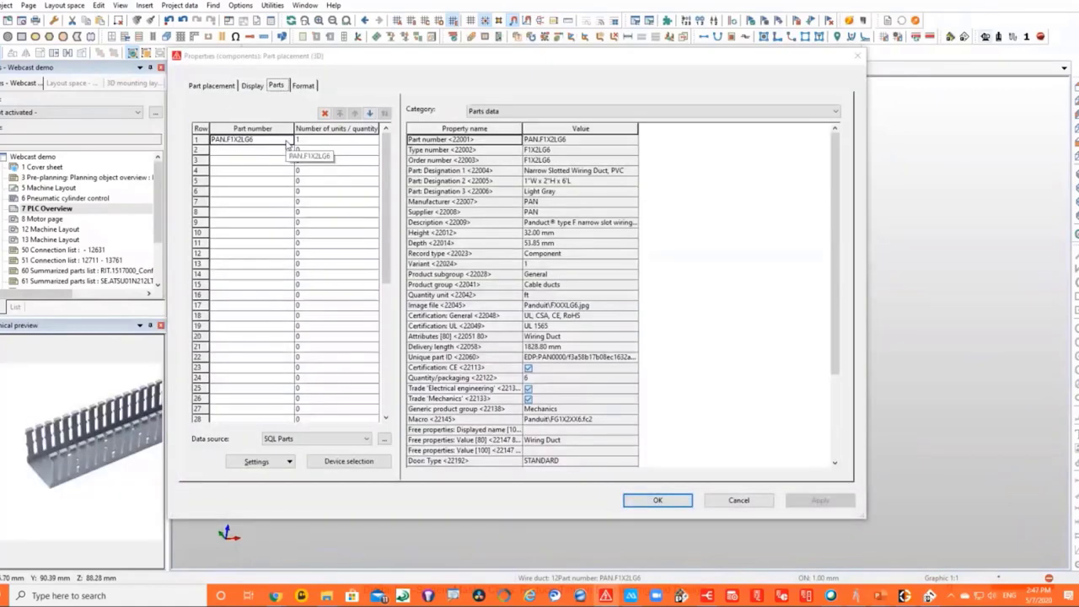
left_click(286, 142)
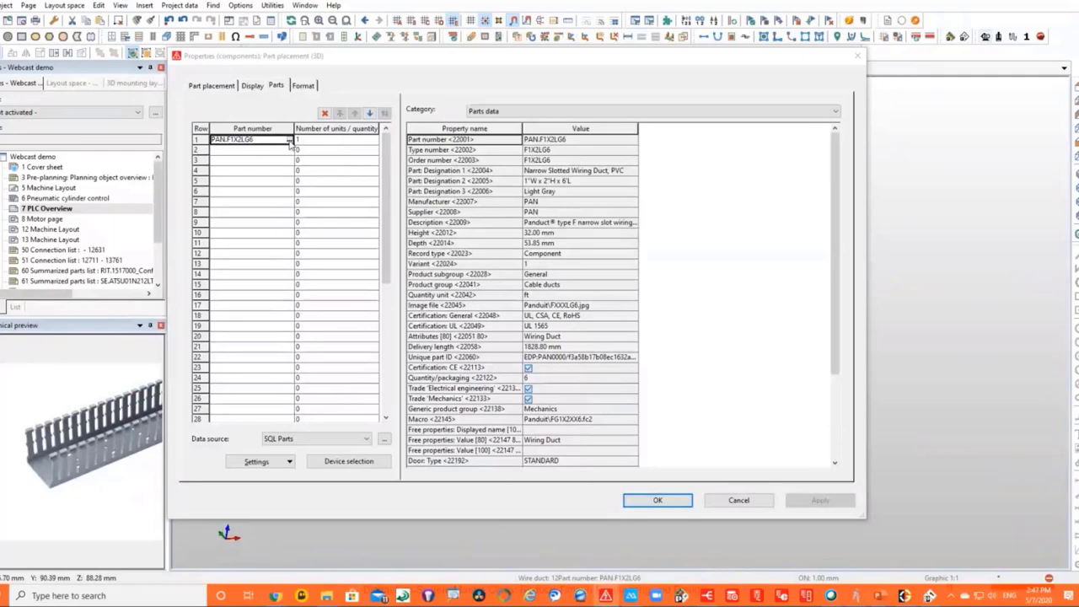
left_click(289, 140)
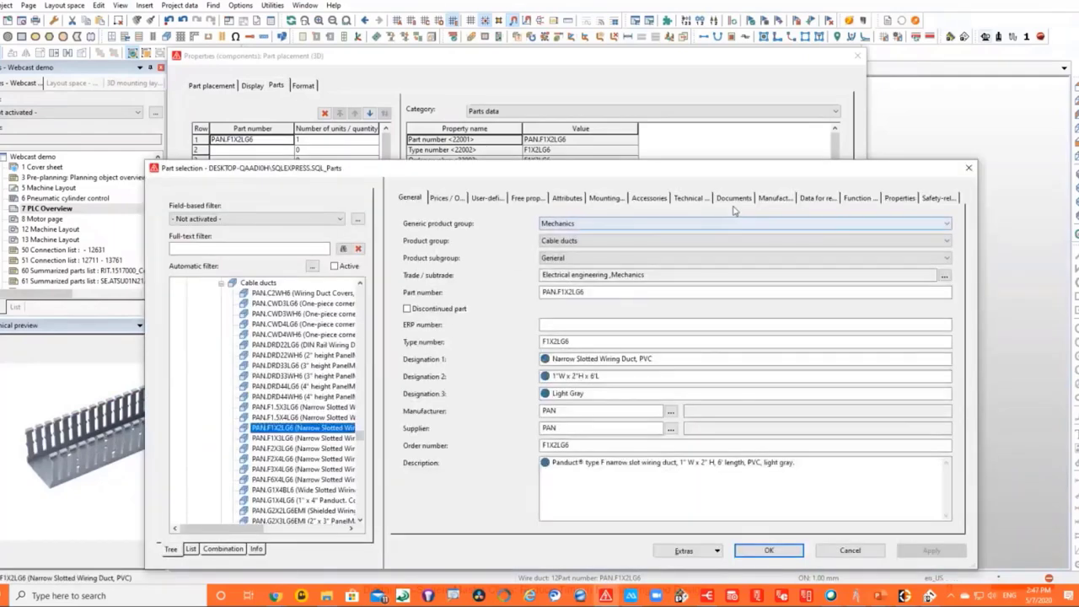
left_click(785, 199)
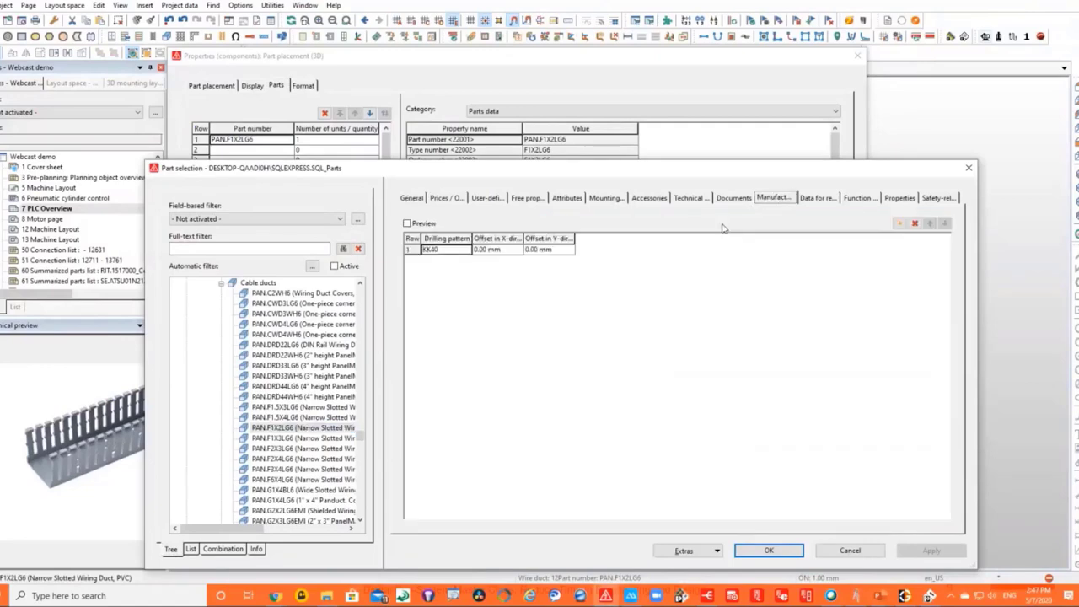
Inspect the cut-outs of drilling pattern KK40, leave the part selection without saving changes and close the wire duct's properties.
left_click(468, 250)
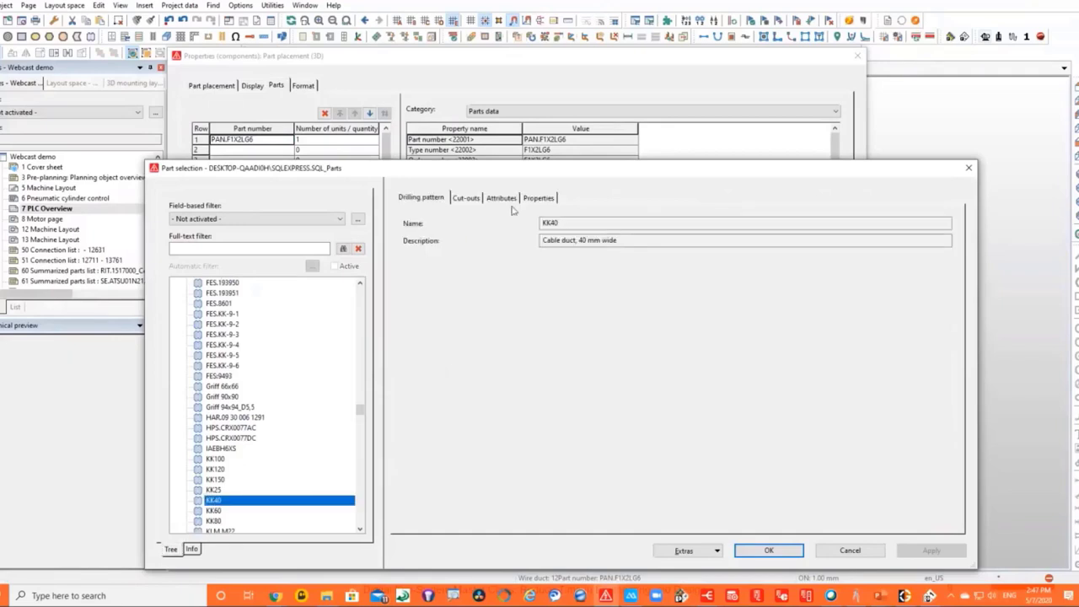
left_click(501, 198)
left_click(465, 198)
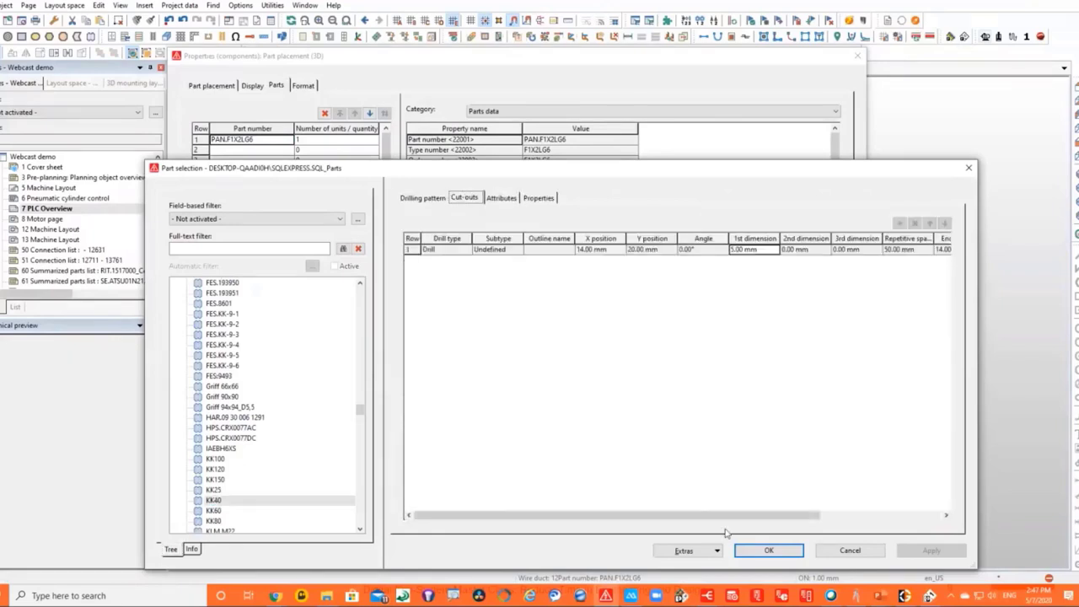
left_click(769, 551)
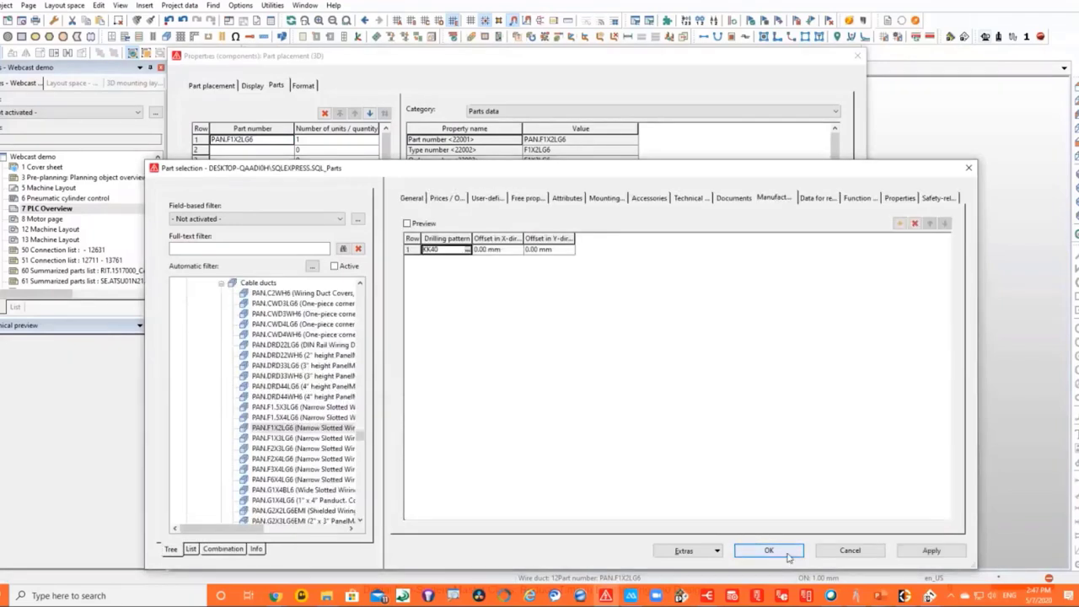
left_click(850, 551)
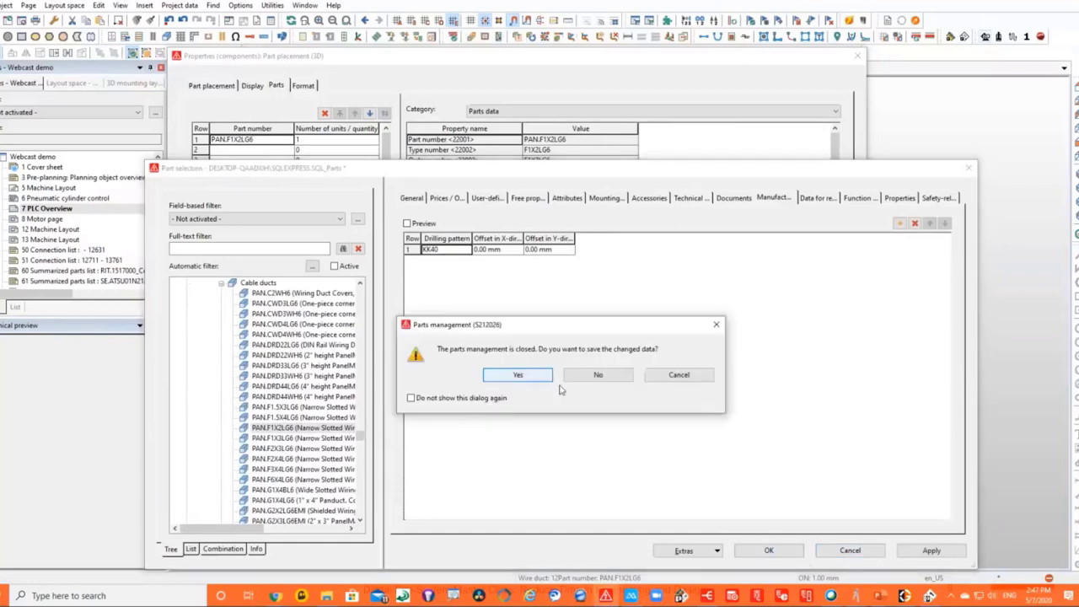
left_click(591, 375)
left_click(579, 300)
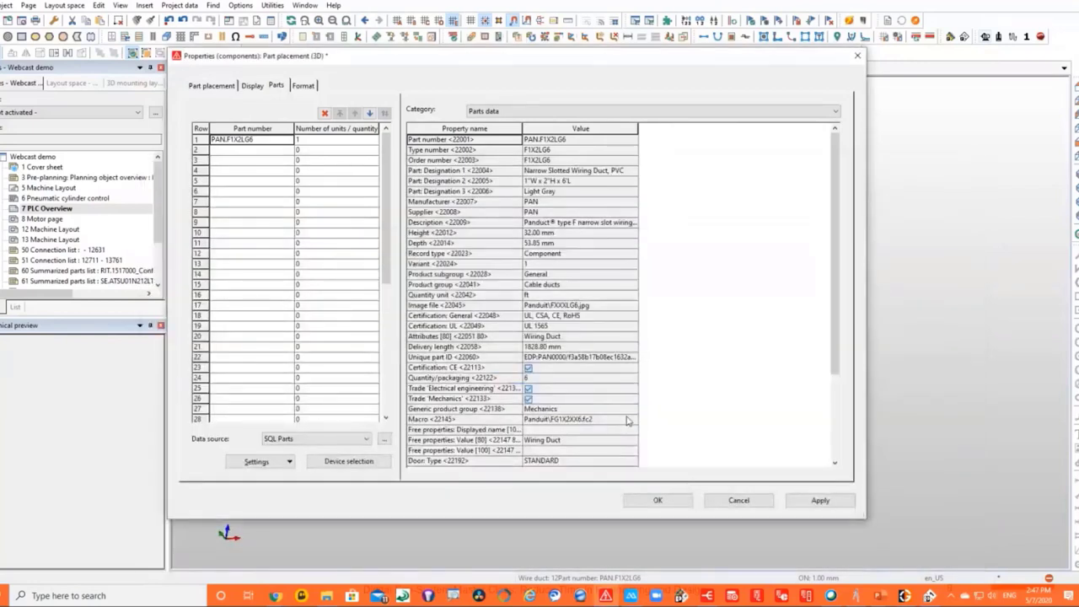
left_click(658, 500)
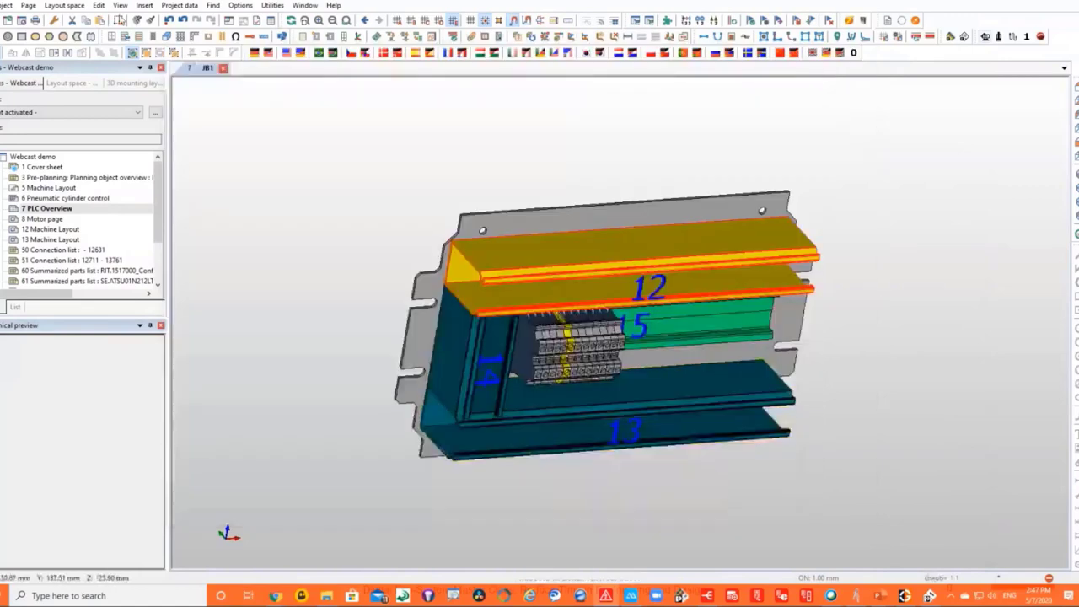
Turn on the drilling view and check the drill holes behind the ducts and rail of JB1.
left_click(120, 5)
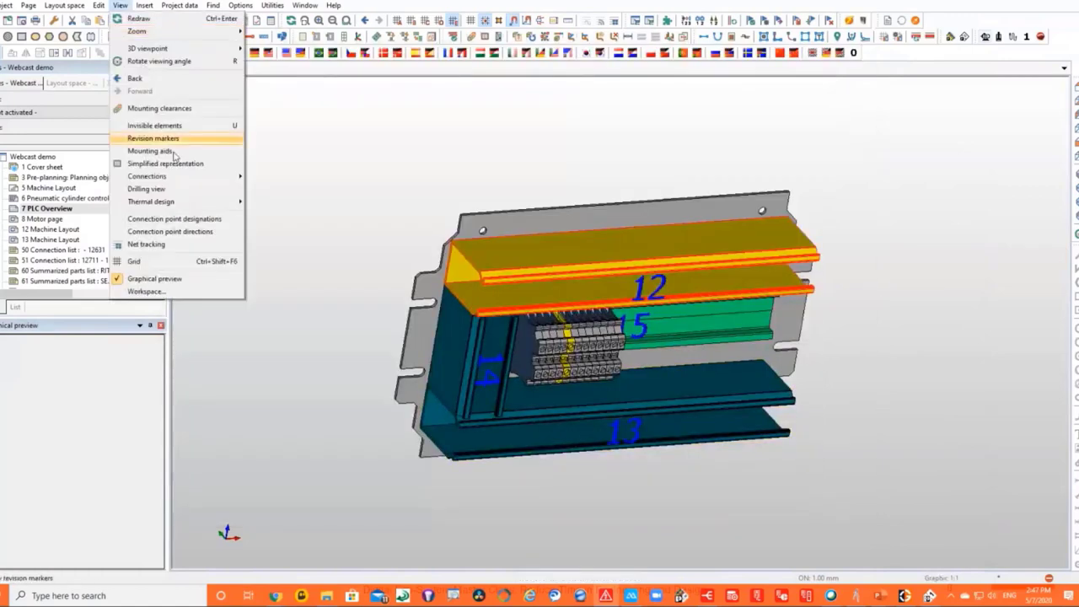
left_click(160, 191)
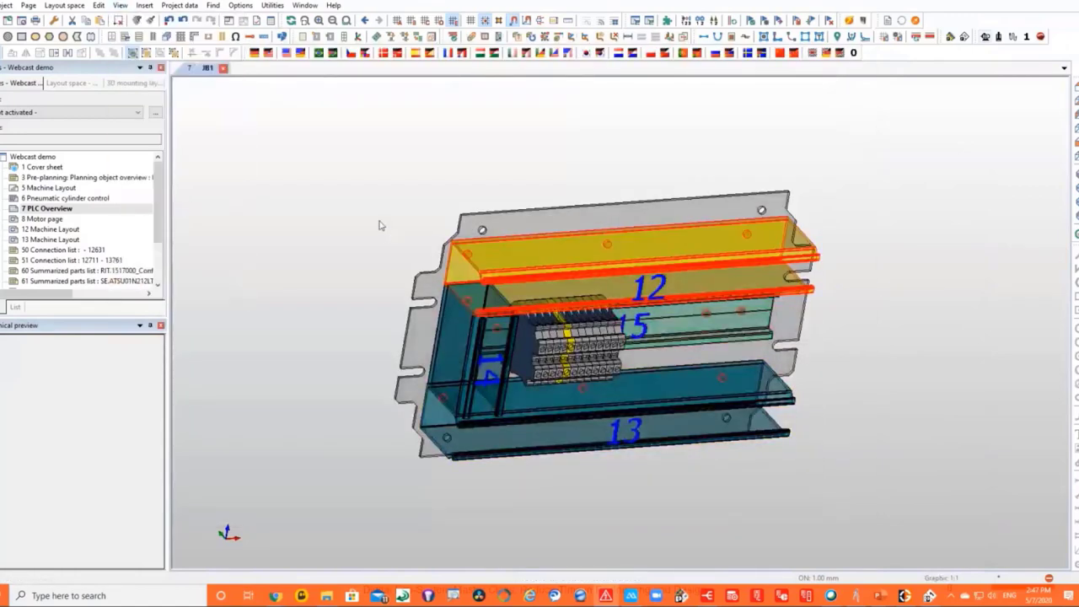
key("shift+Right")
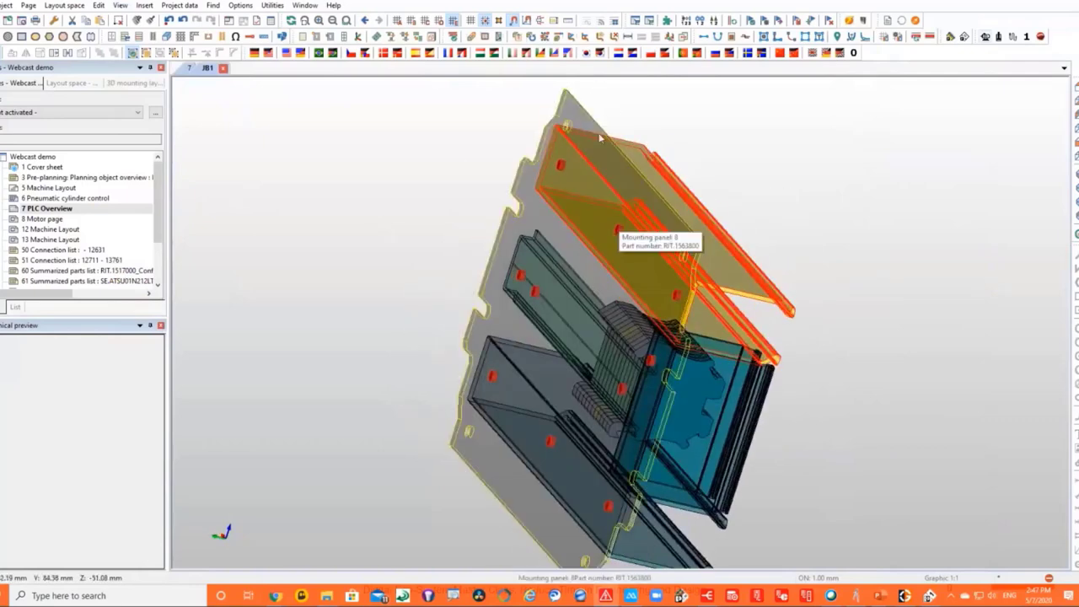
Review the machining outputs offered for manufacturing data, including NC DXF and Drilling template, without running one.
left_click(278, 6)
mouse_move(338, 31)
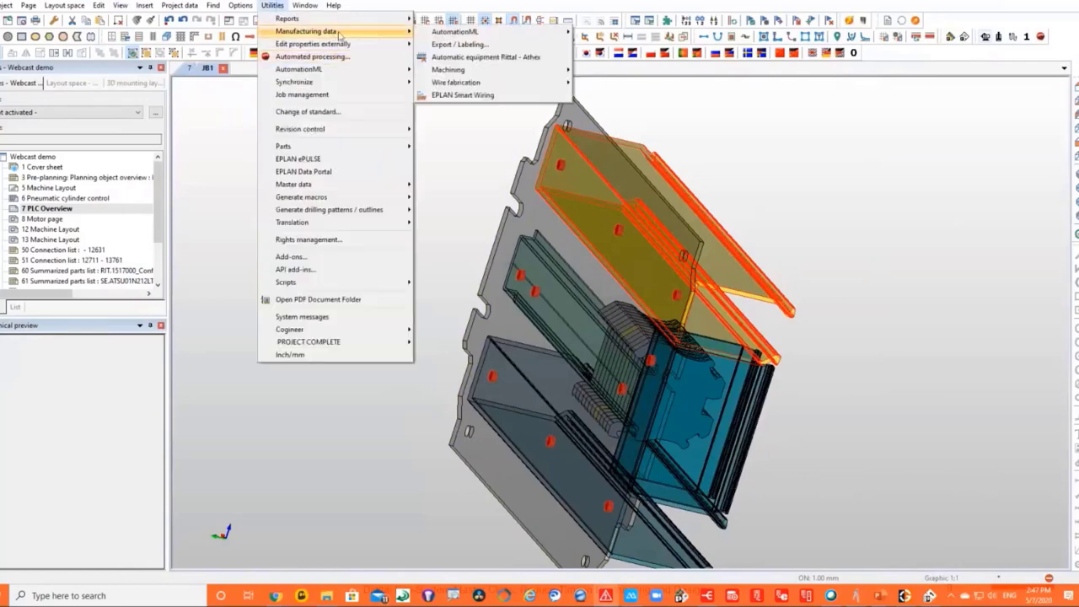
mouse_move(482, 69)
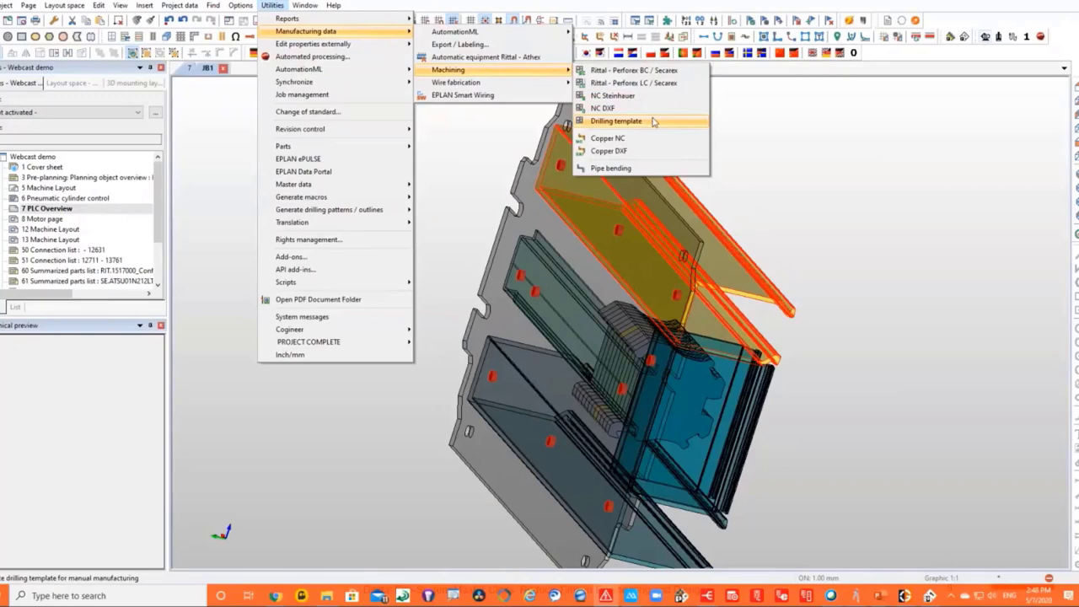
left_click(810, 157)
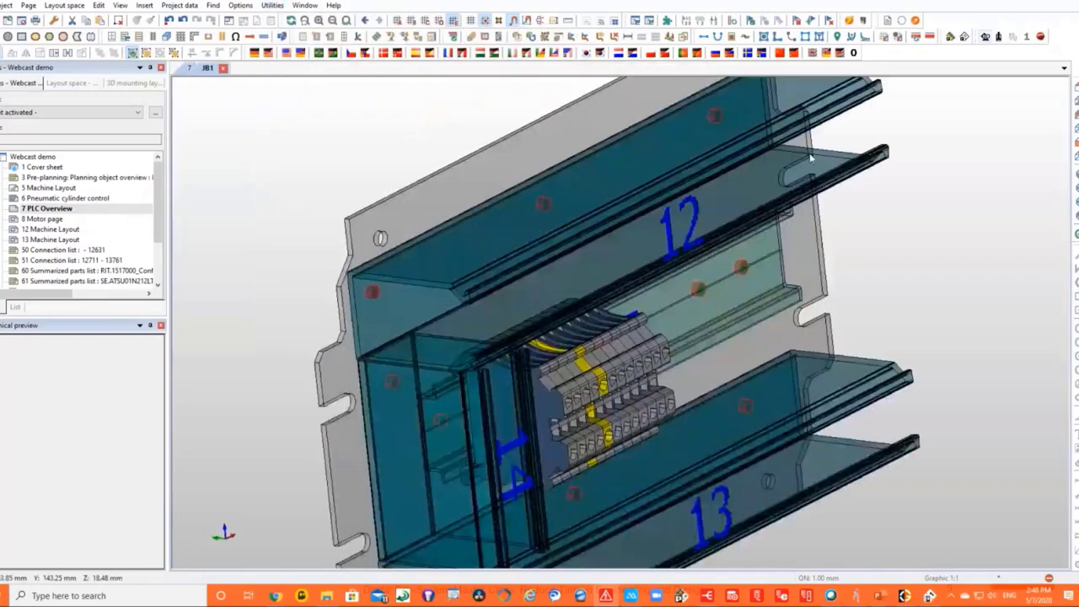
scroll(700, 282, "down", 2)
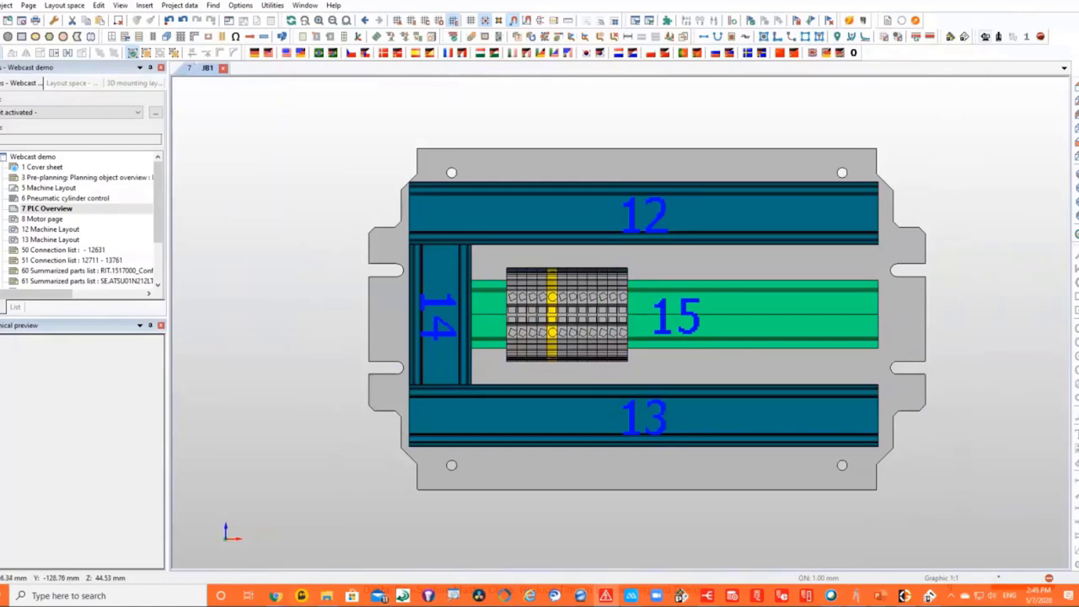
Switch to Chrome, load epulse.com and open its FAQ page from the support area.
mouse_move(274, 594)
left_click(325, 577)
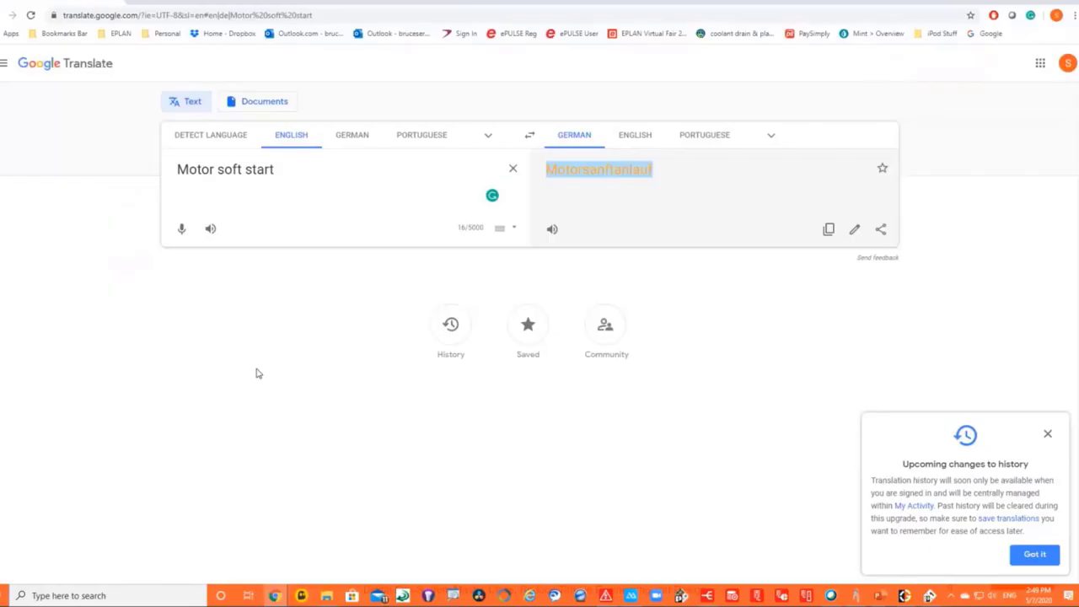
left_click(334, 19)
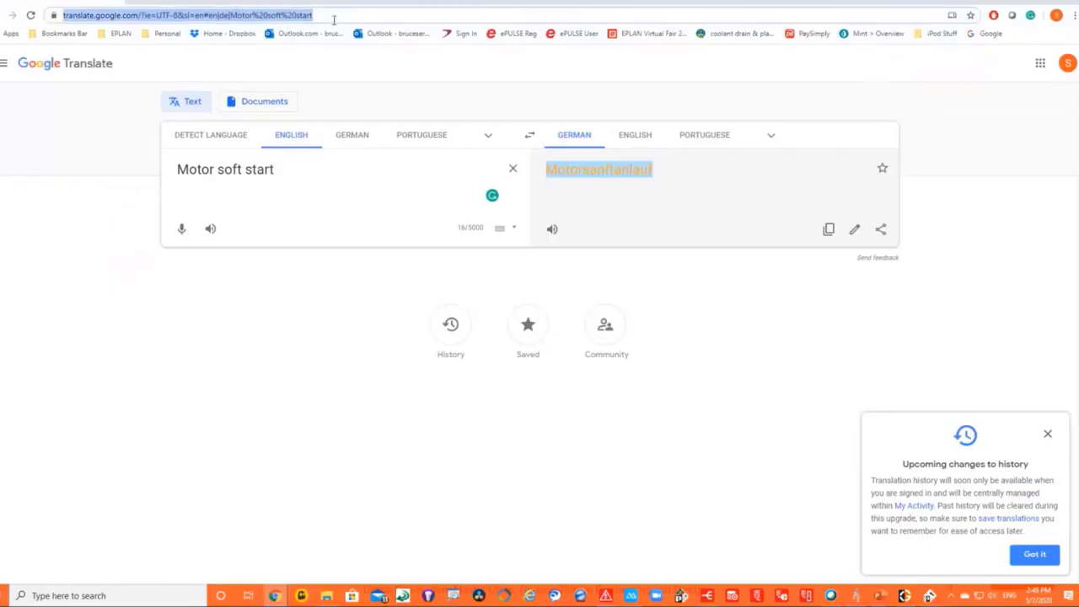
left_click(531, 42)
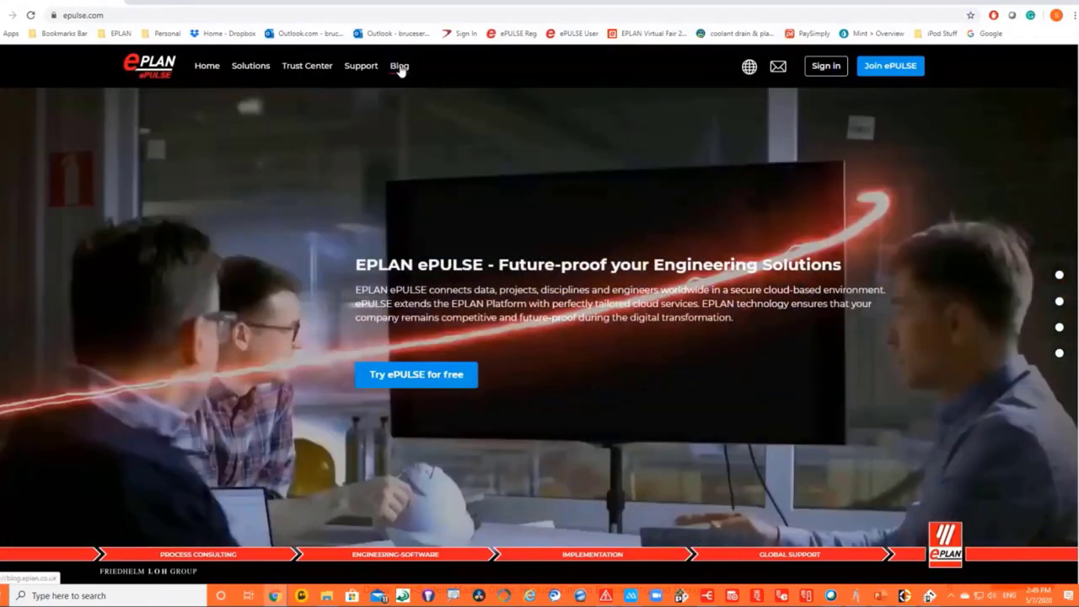
mouse_move(361, 67)
left_click(361, 100)
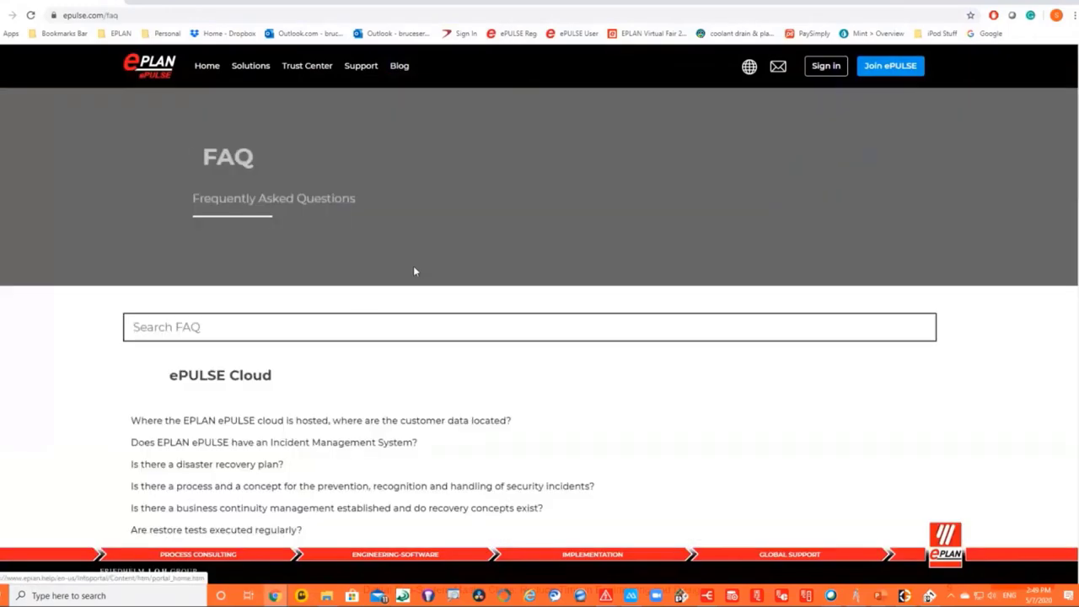
Browse the ePULSE FAQ sections and expand the question on how EPLAN ePULSE isolates customer data (client security).
scroll(361, 291, "down", 4)
scroll(263, 223, "down", 5)
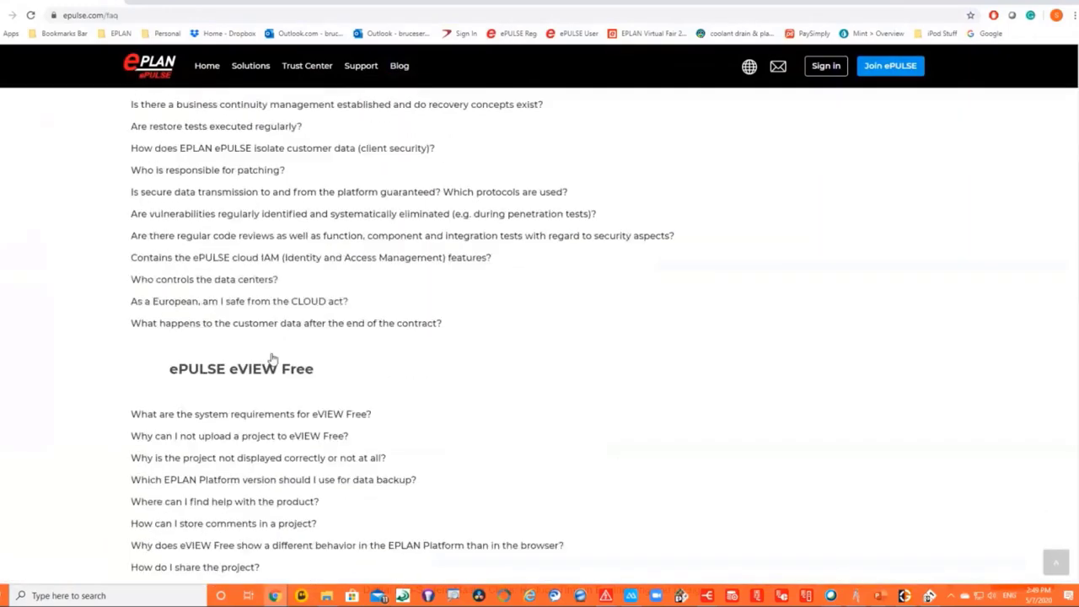
scroll(233, 329, "down", 8)
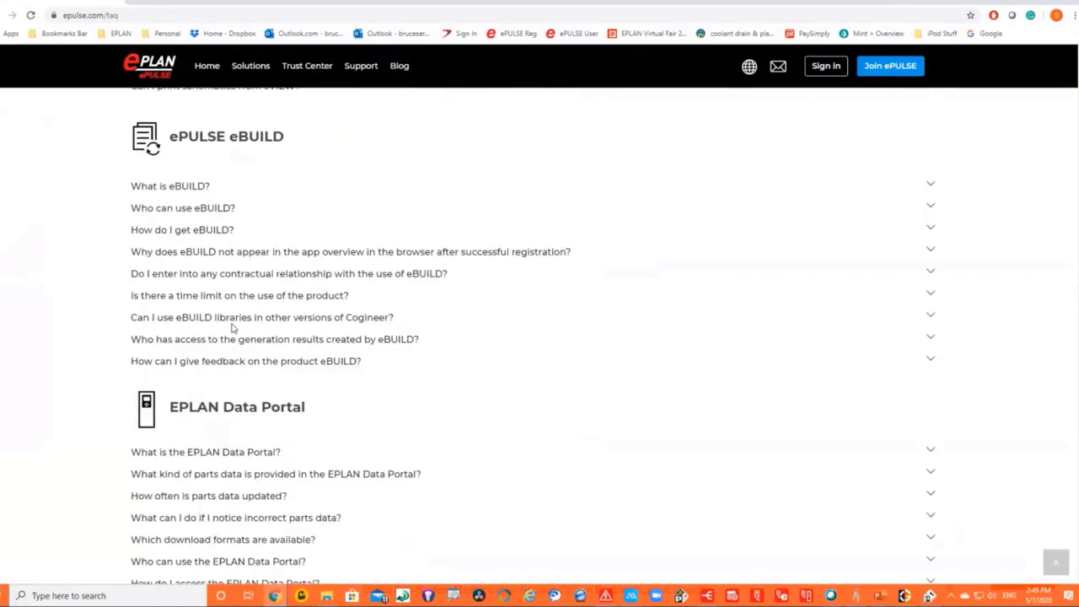
scroll(238, 312, "up", 10)
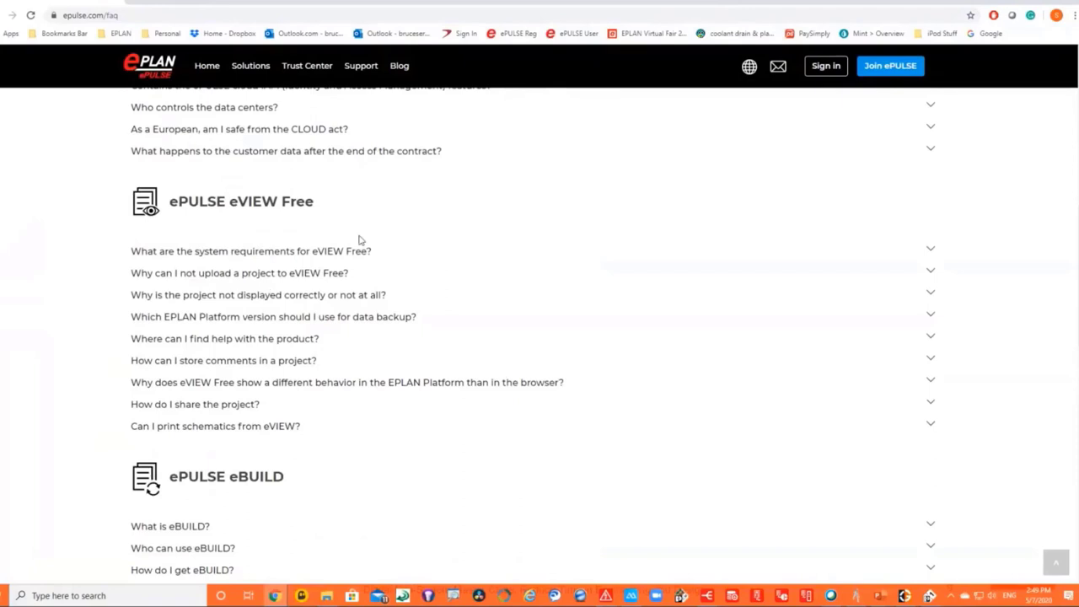
scroll(358, 241, "up", 3)
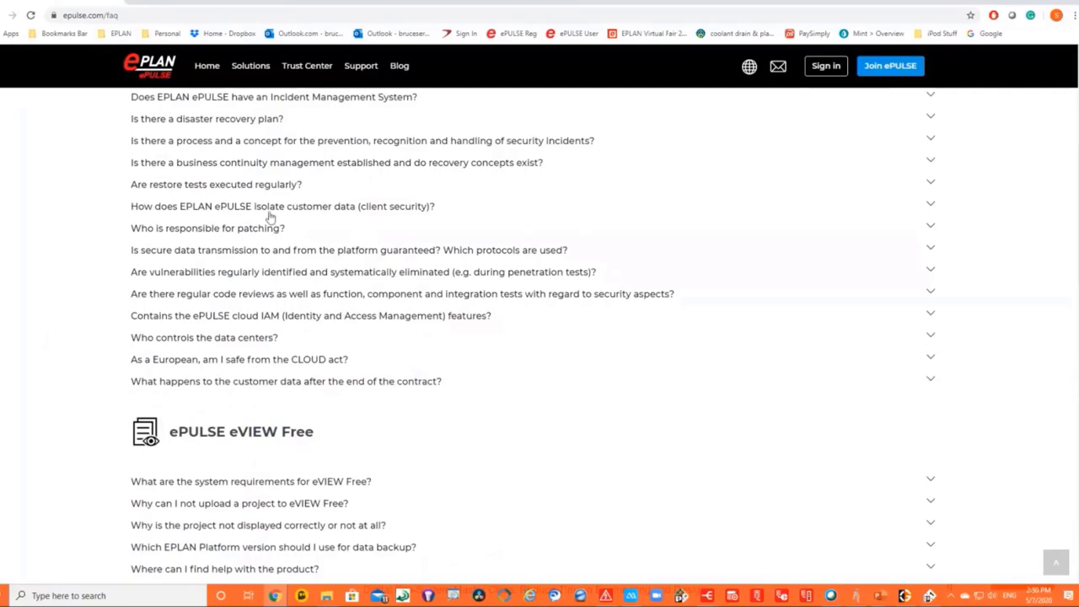
left_click(316, 209)
scroll(289, 236, "down", 2)
scroll(245, 169, "up", 1)
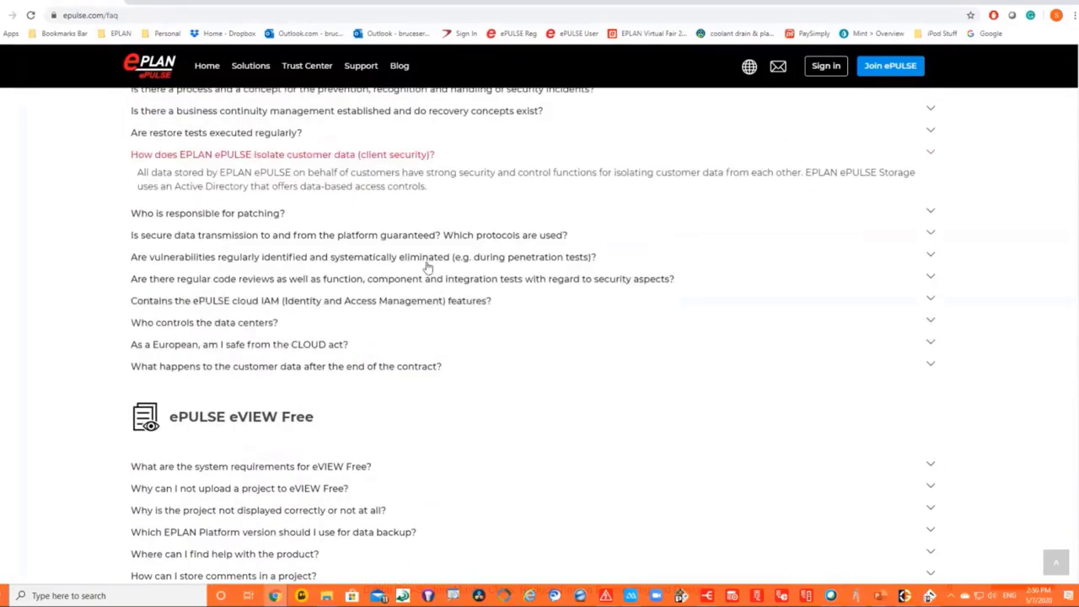
scroll(428, 267, "down", 1)
scroll(428, 267, "down", 3)
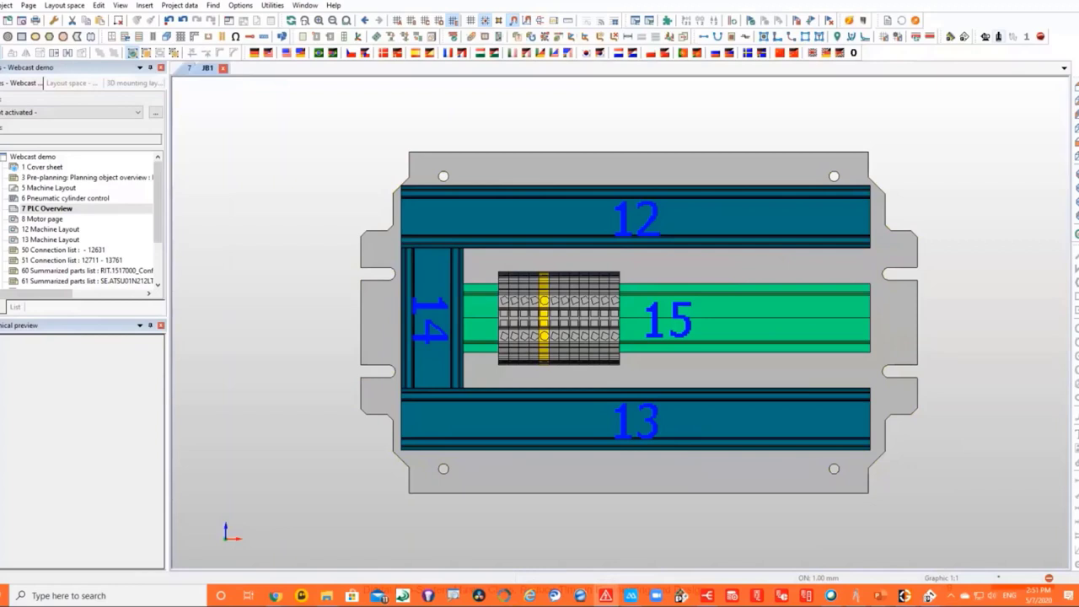
Switch back to EPLAN and open the EPLAN Data Portal.
left_click(273, 6)
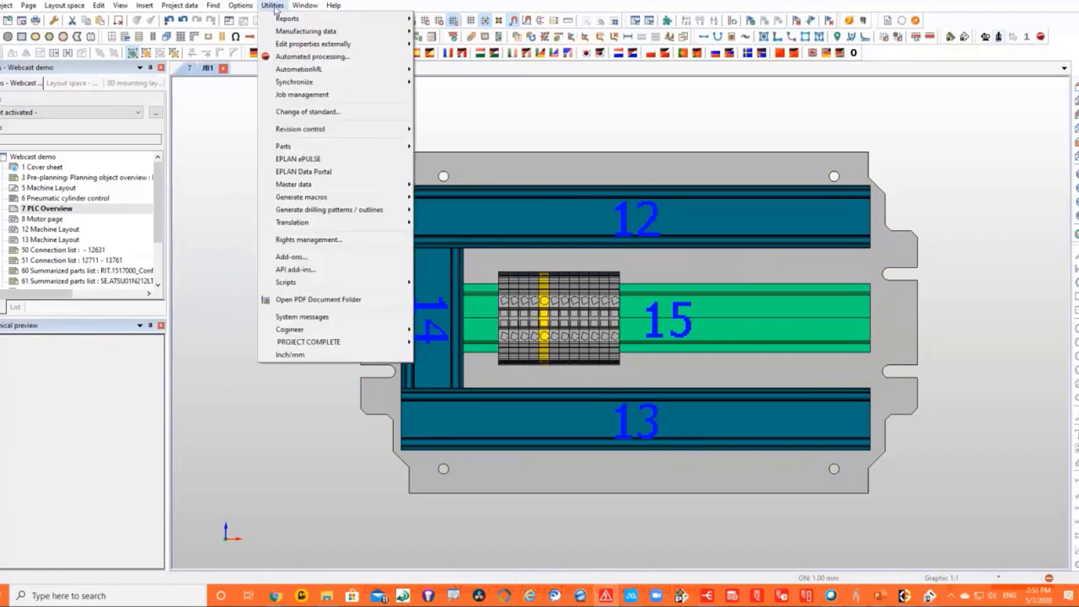
left_click(349, 172)
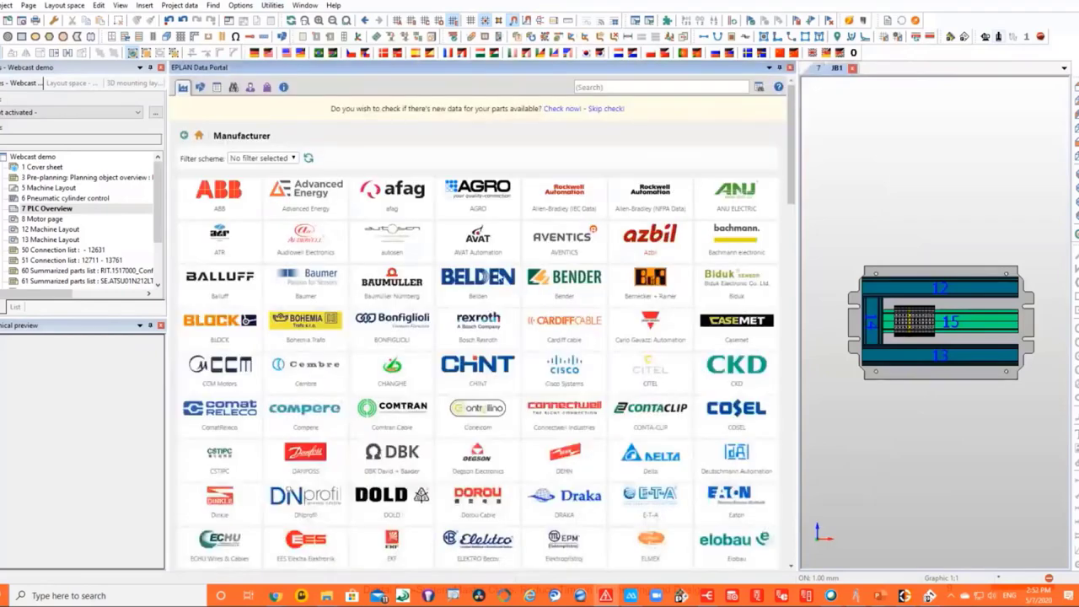
Look through the manufacturer catalogue in the EPLAN Data Portal, then close the portal.
scroll(654, 297, "down", 15)
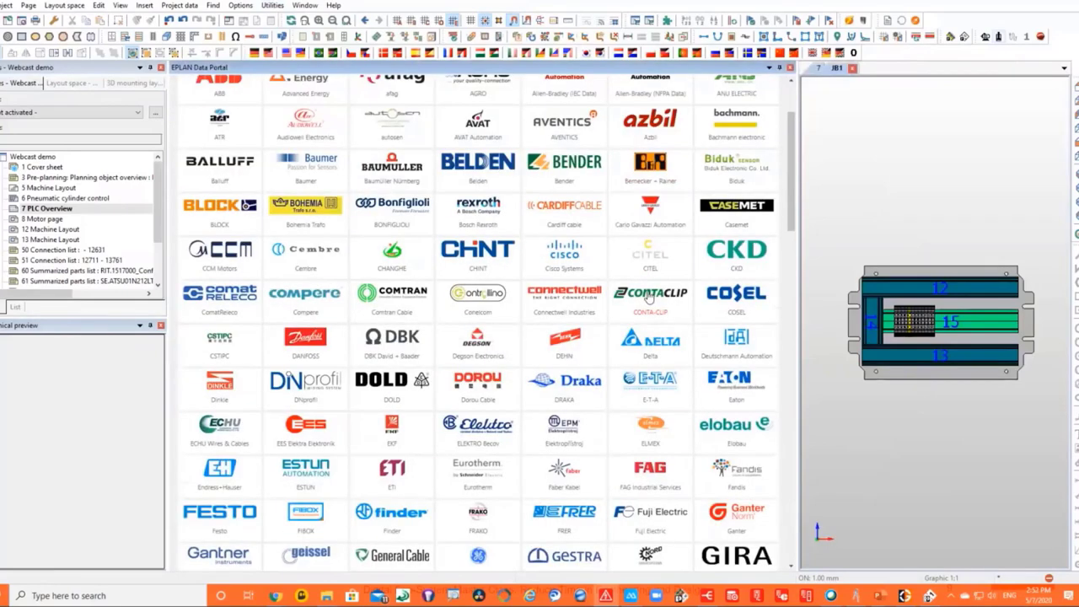
scroll(648, 295, "down", 5)
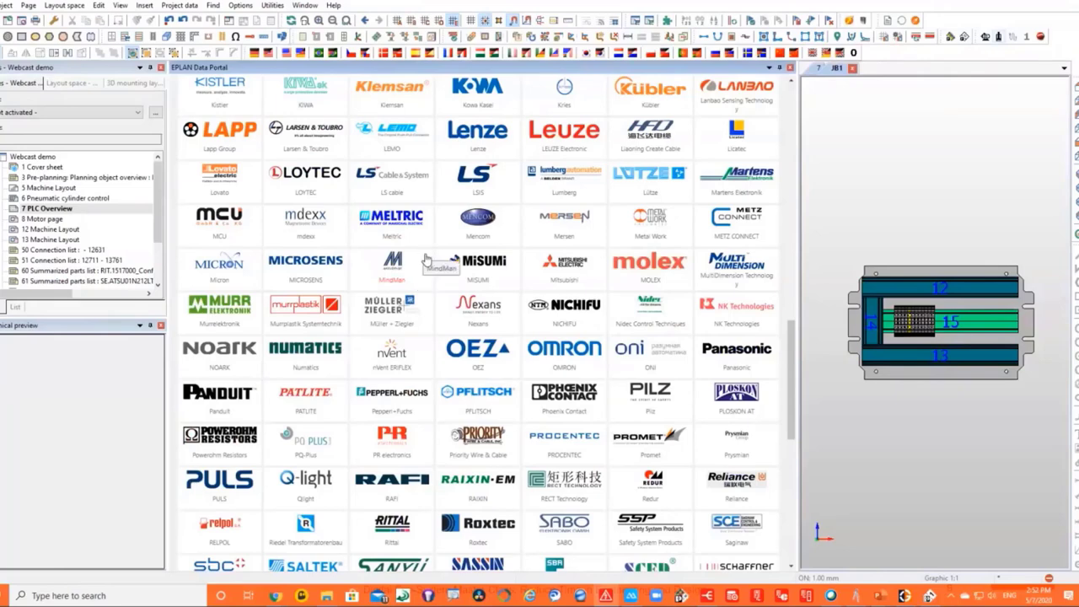
left_click(790, 69)
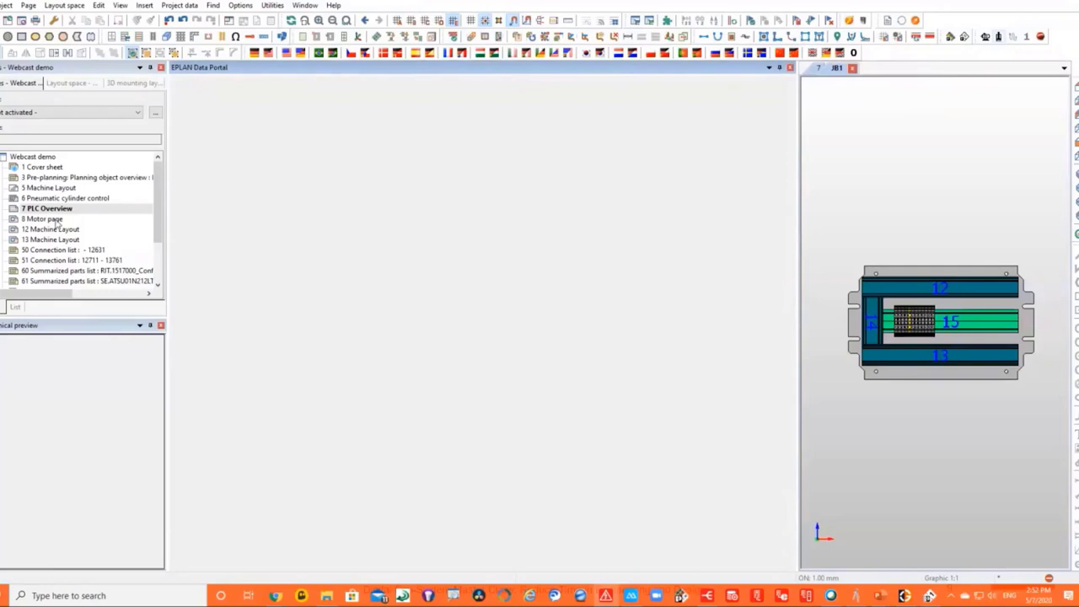
Open page 8 Motor page and run Generate part on the soft starter black box U821.
double_click(43, 219)
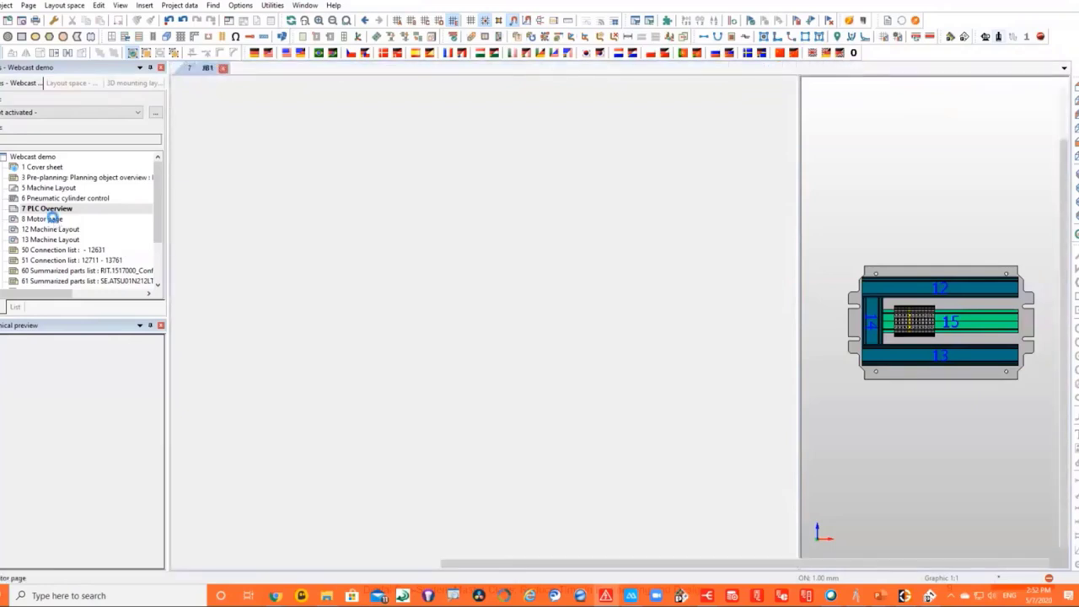
scroll(543, 224, "up", 2)
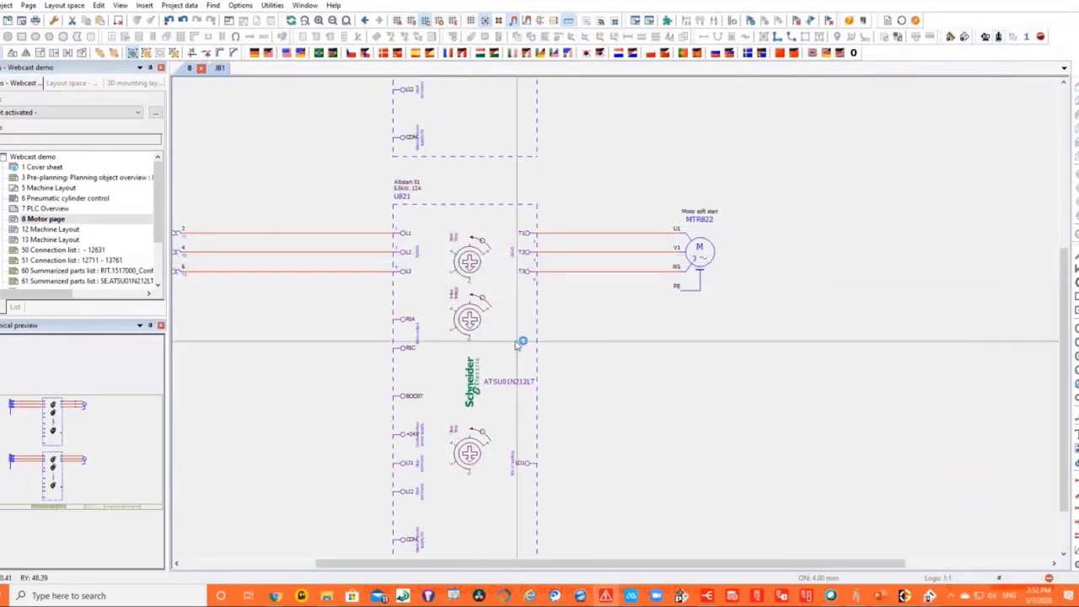
scroll(543, 309, "down", 1)
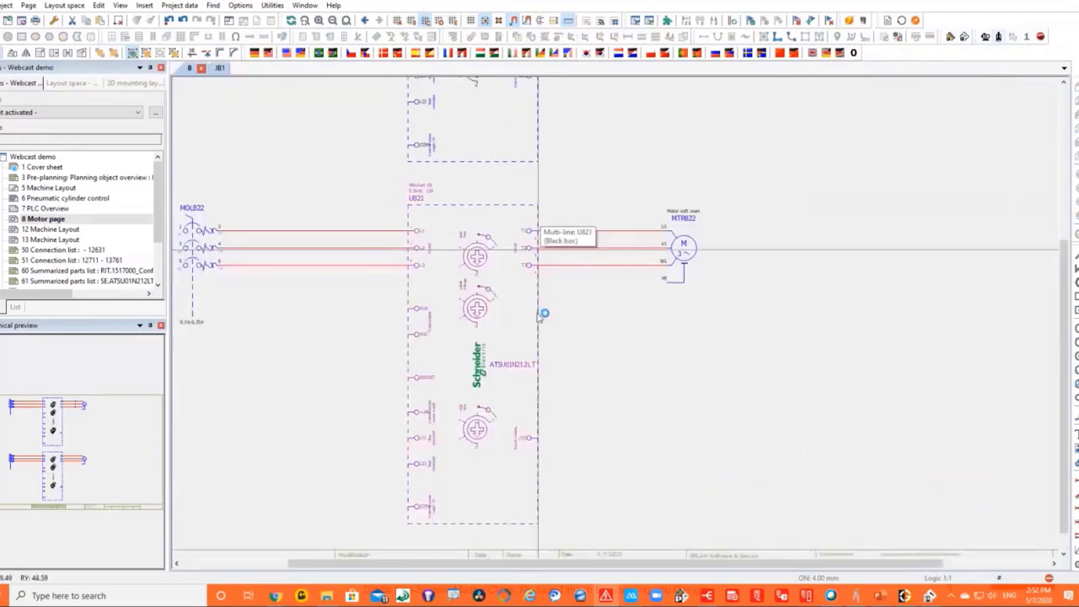
right_click(492, 207)
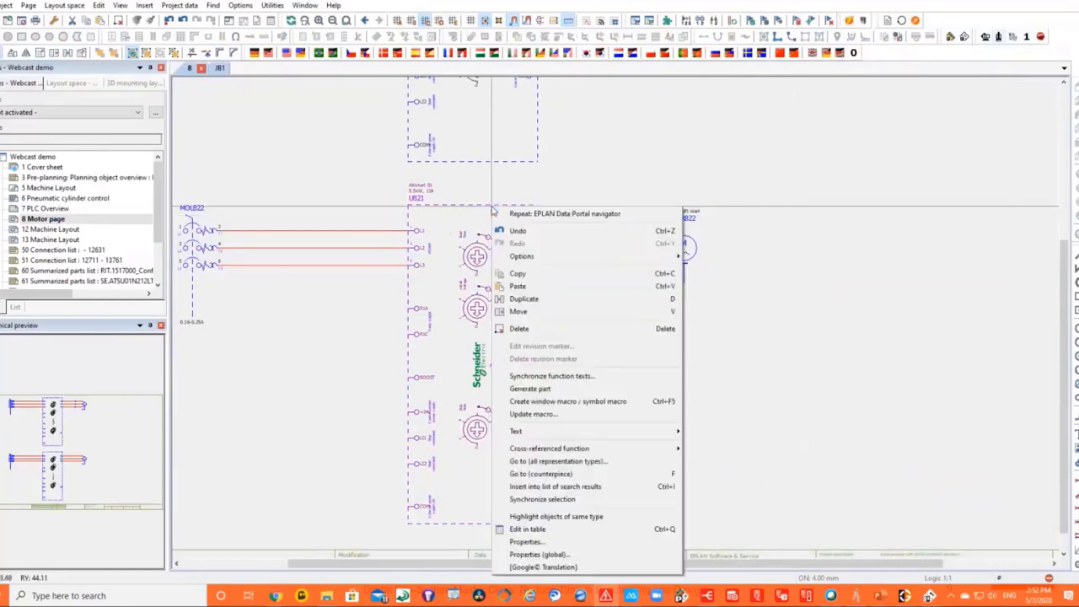
left_click(551, 389)
Display the project texts in both German and US English, checking the function text at motor MTR801.
scroll(692, 489, "down", 3)
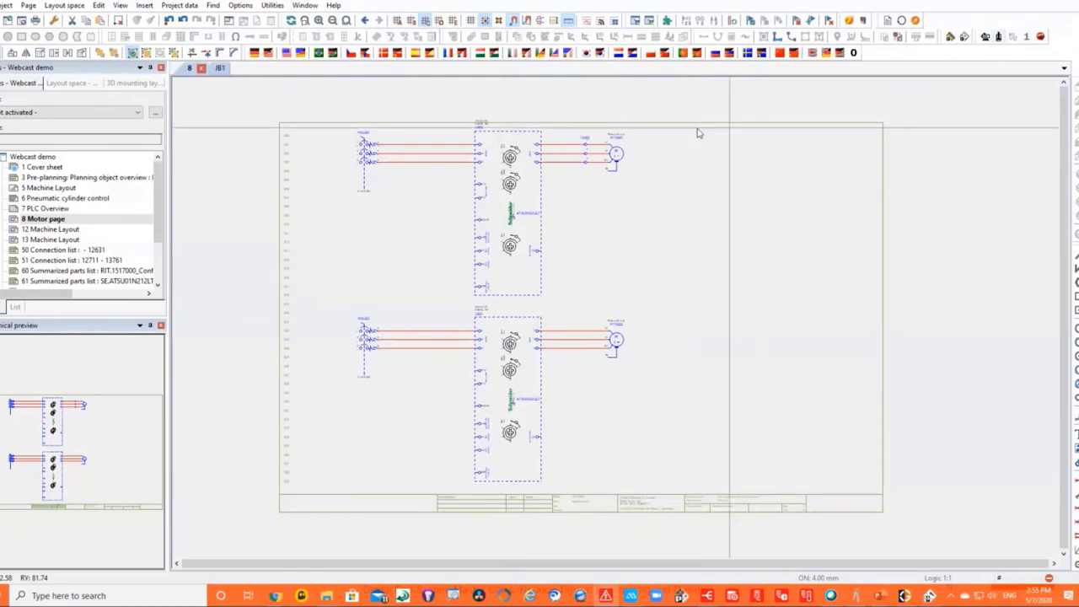
scroll(624, 118, "up", 2)
scroll(790, 252, "up", 3)
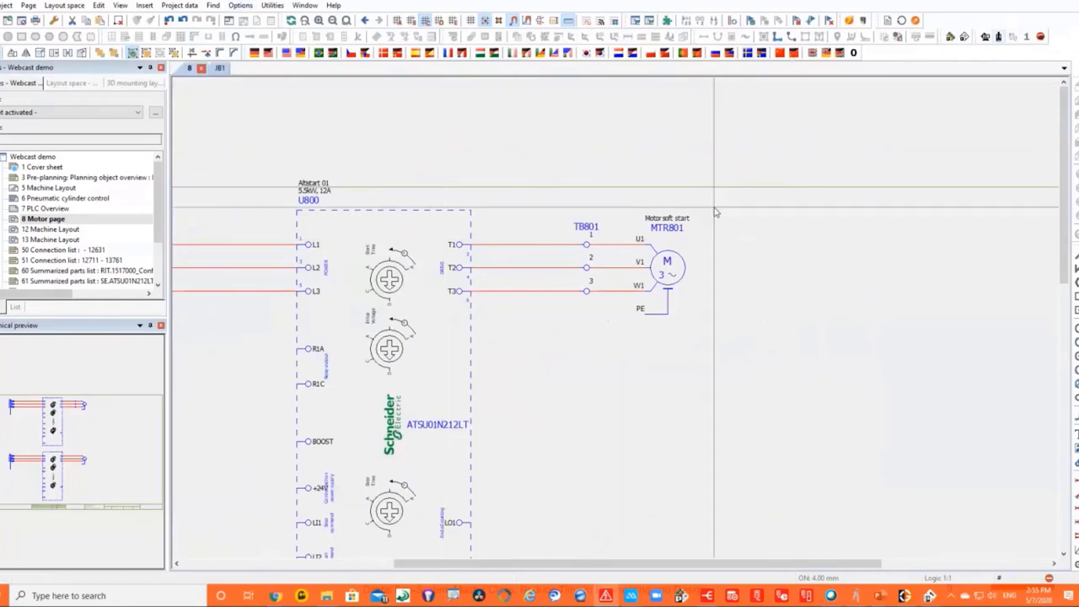
scroll(715, 212, "up", 2)
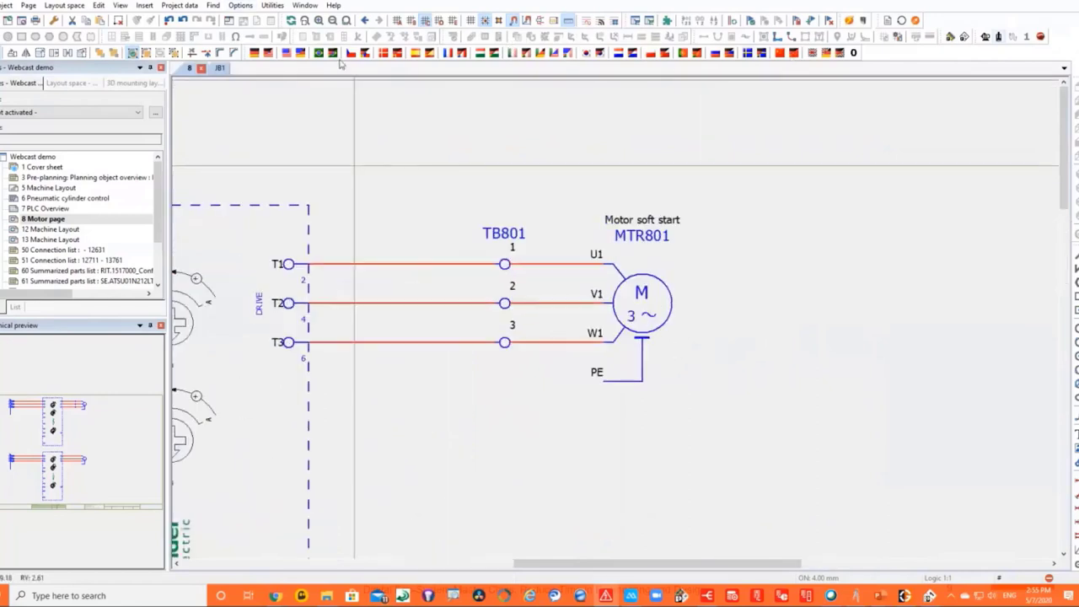
left_click(268, 53)
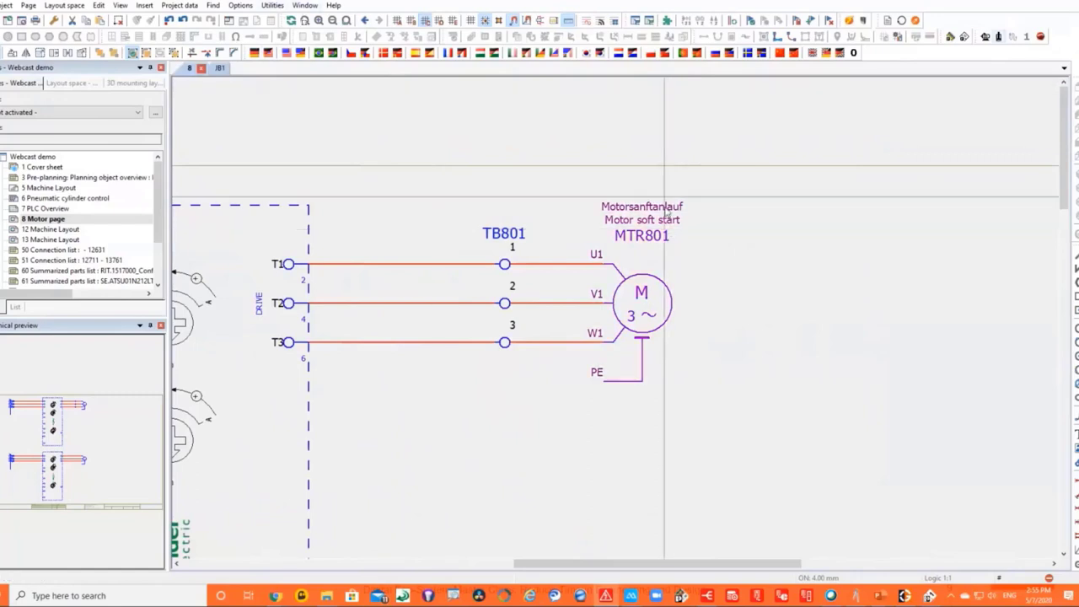
Review the BOM labeling export settings and its output language choices, then cancel without exporting.
left_click(272, 5)
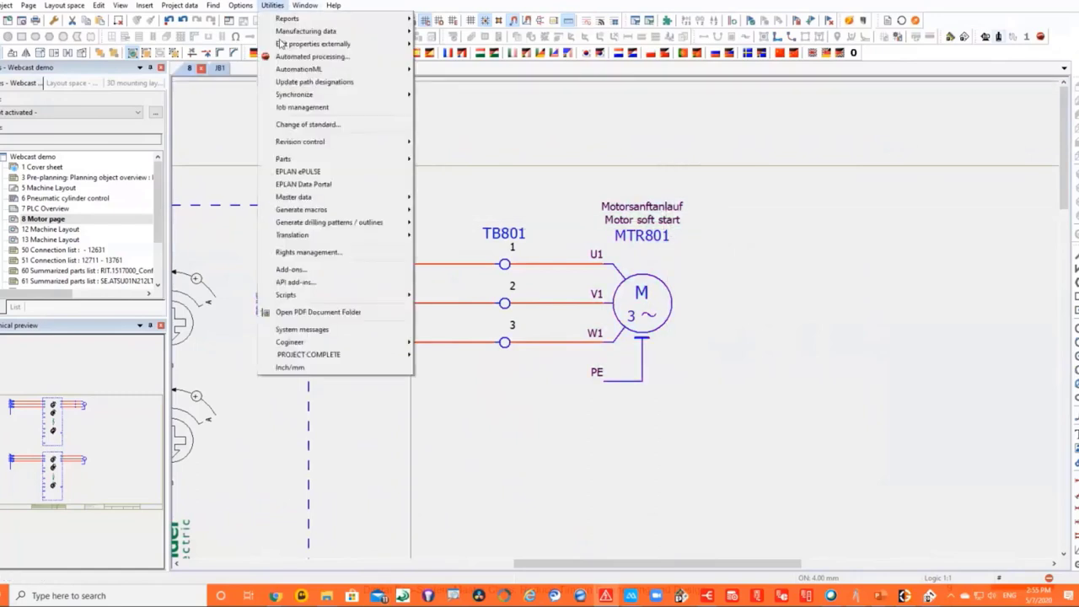
mouse_move(343, 235)
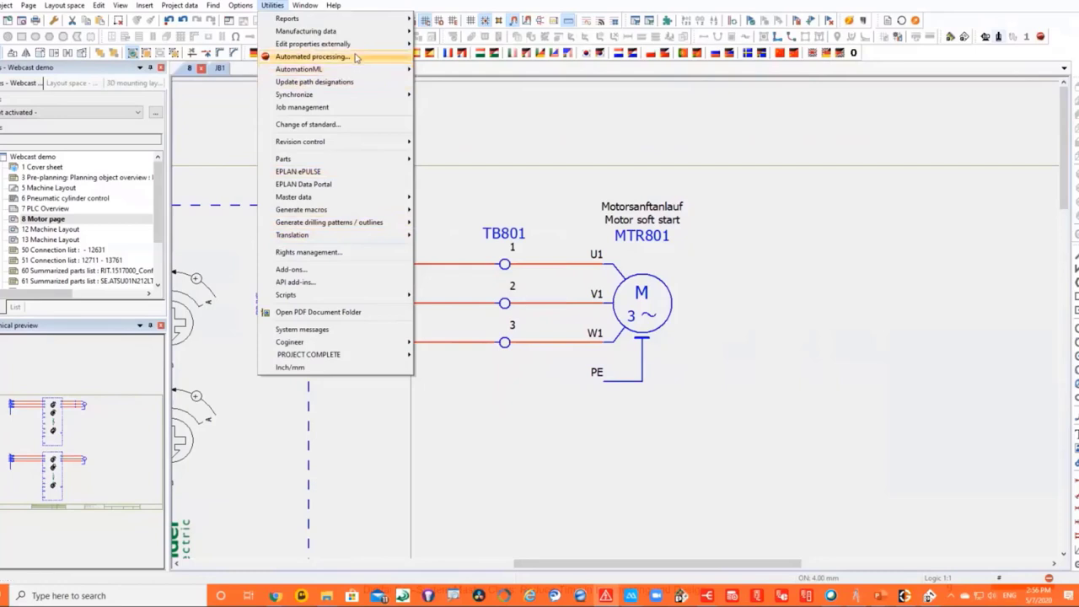
mouse_move(355, 47)
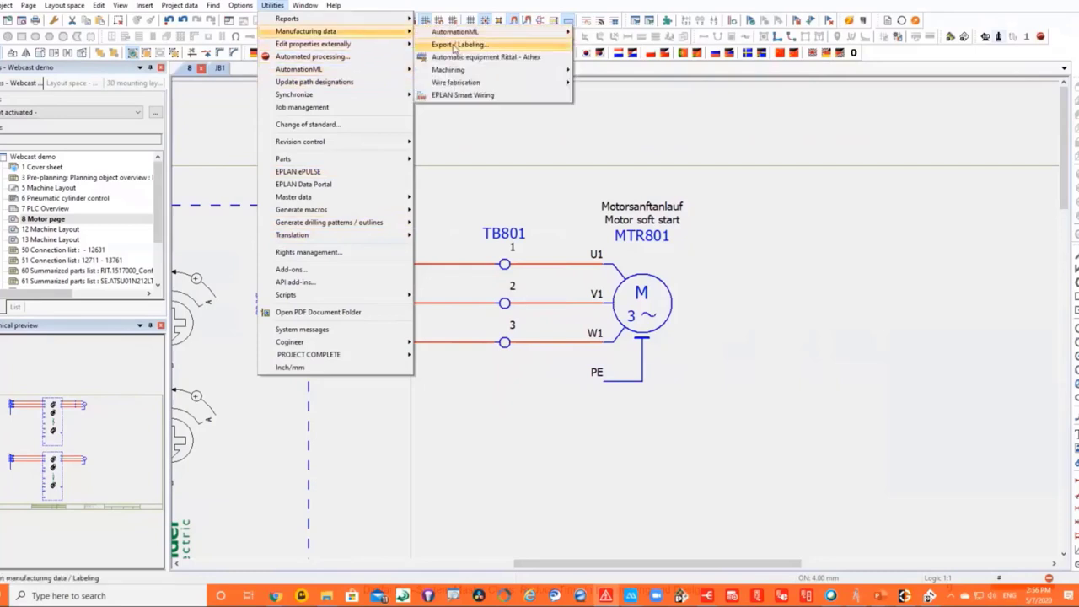
left_click(458, 43)
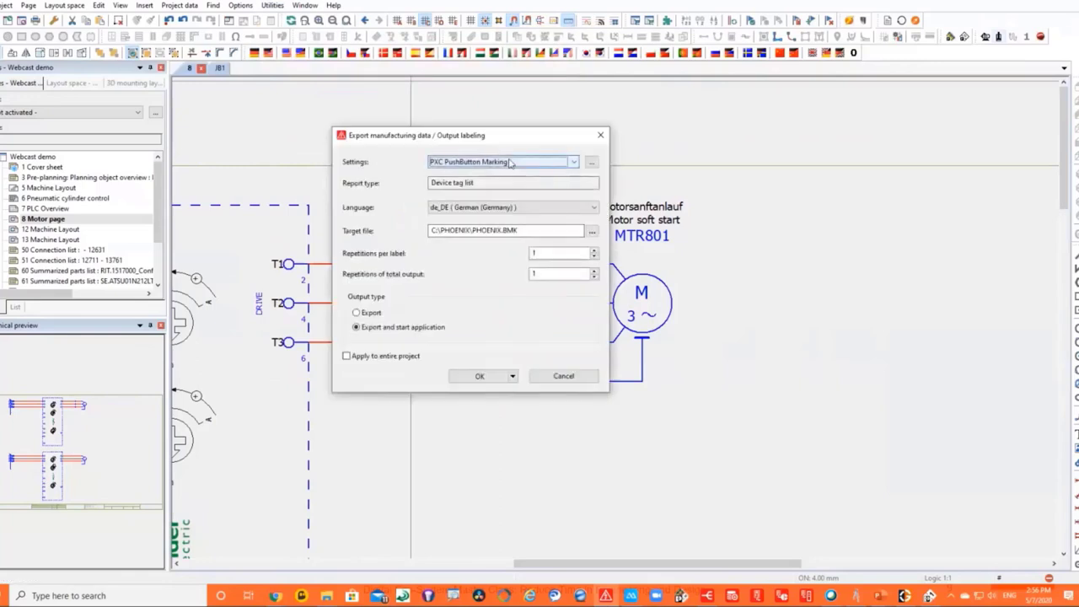
left_click(506, 161)
scroll(522, 192, "up", 3)
scroll(522, 192, "up", 5)
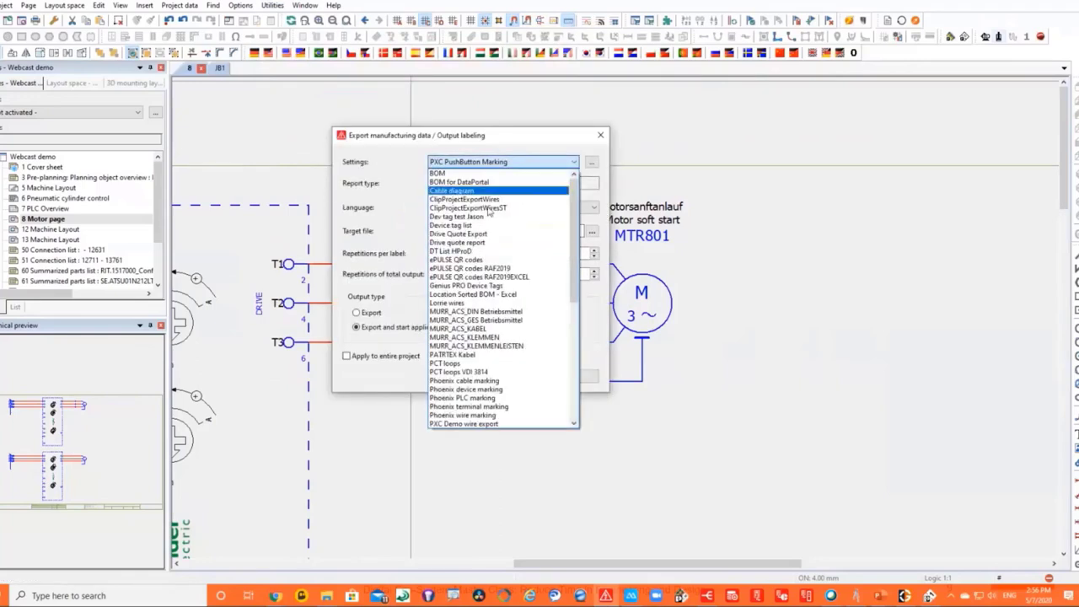
left_click(472, 173)
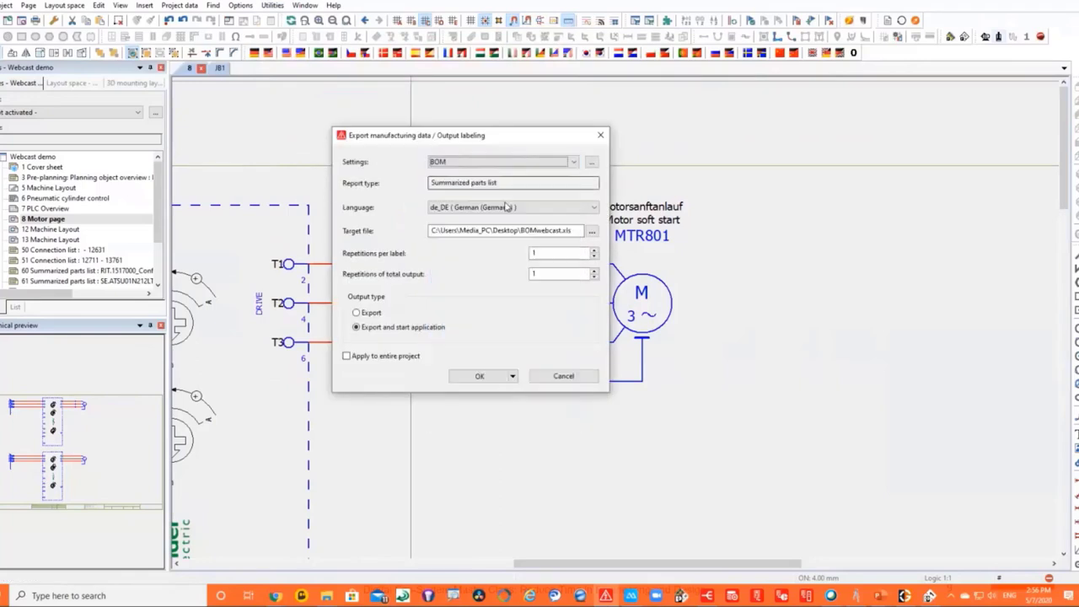
left_click(479, 208)
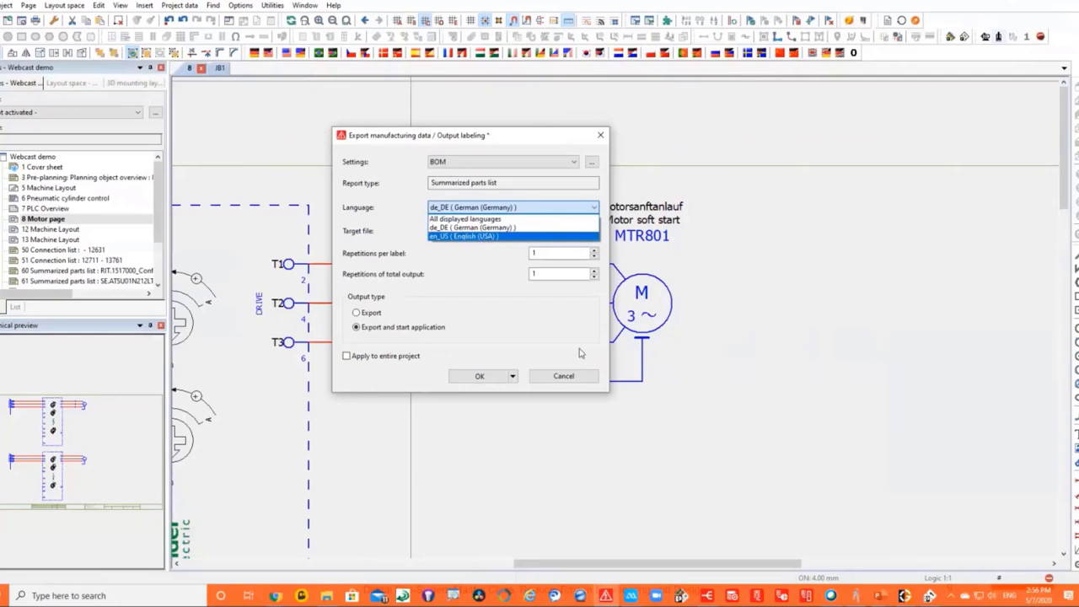
left_click(565, 377)
left_click(565, 377)
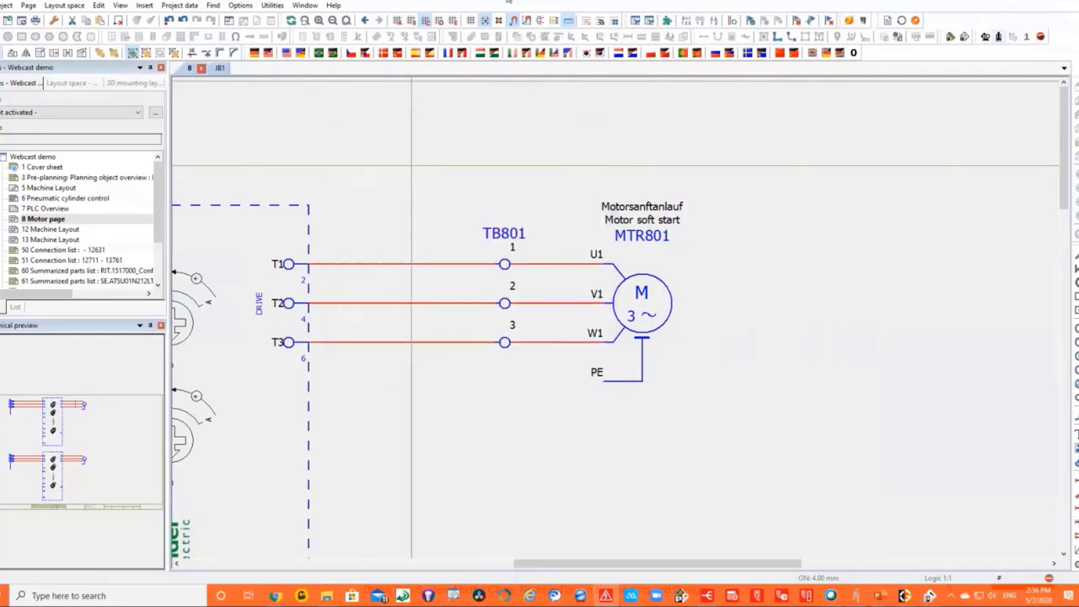
Look over the soft starter circuits on page 8 Motor page, briefly viewing page 12 Machine Layout in between.
scroll(813, 169, "down", 2)
scroll(776, 179, "down", 3)
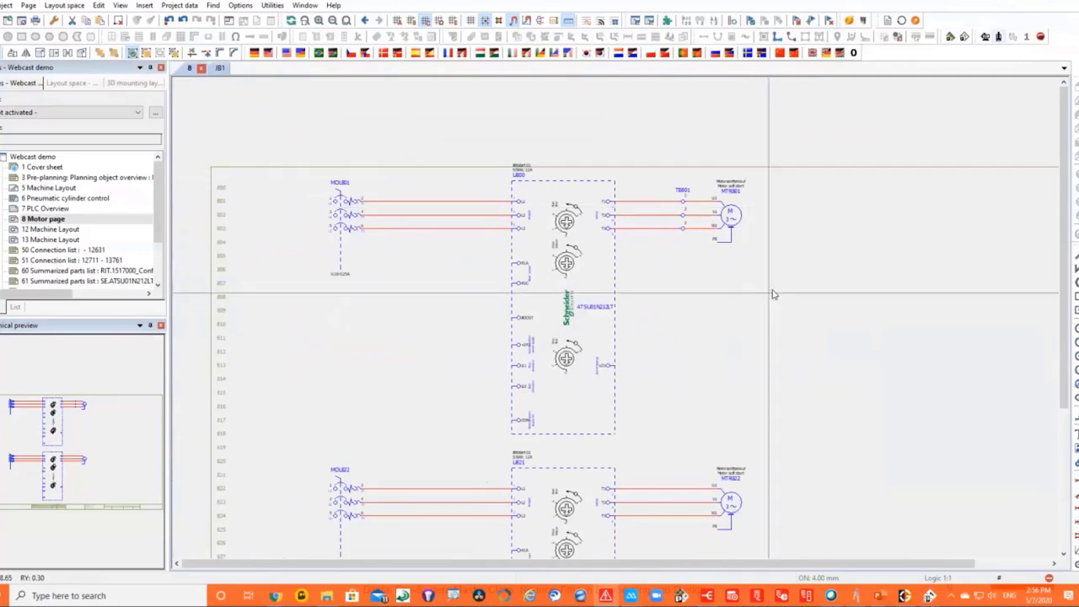
scroll(767, 253, "down", 2)
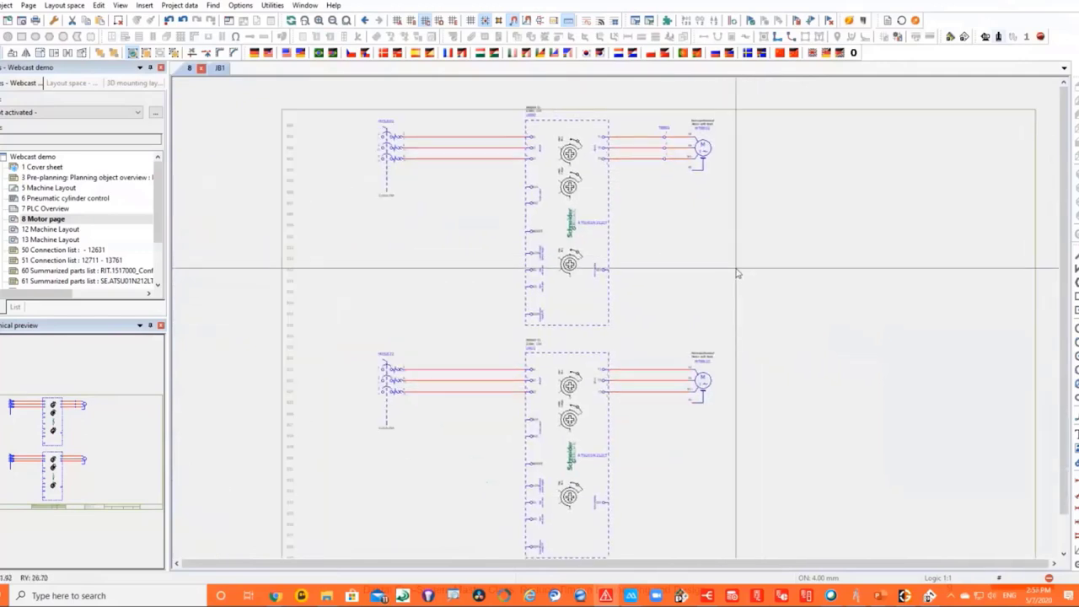
scroll(422, 253, "down", 2)
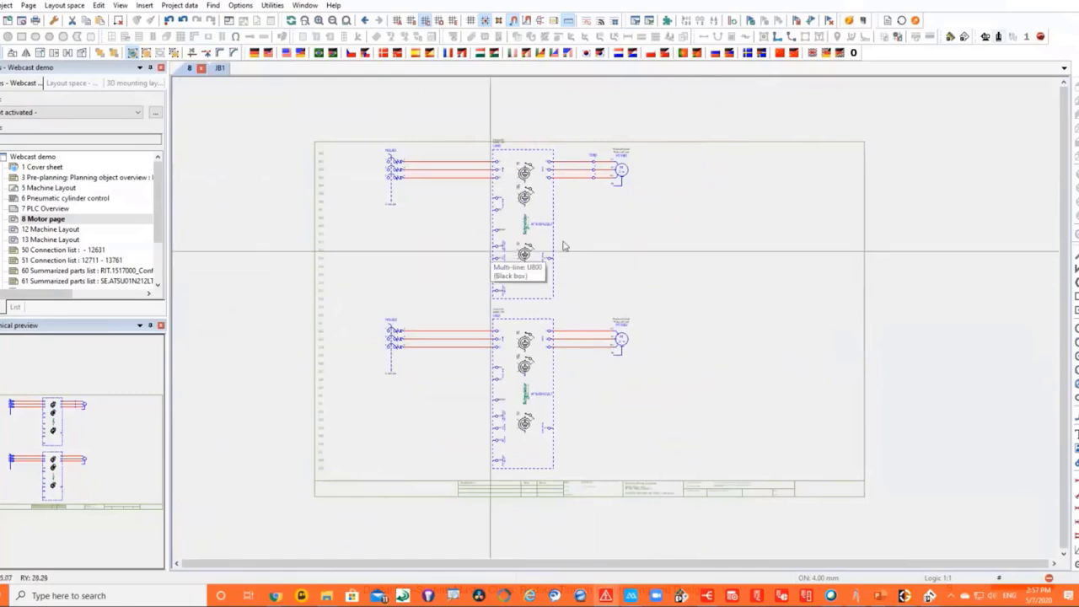
double_click(53, 230)
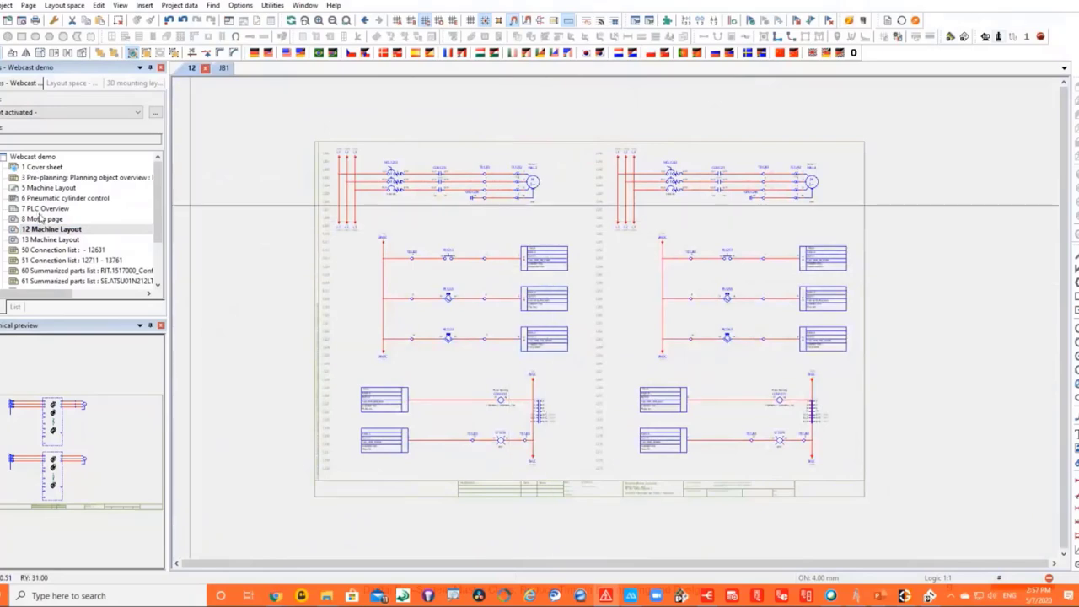
key("Up")
key("Return")
scroll(700, 253, "up", 5)
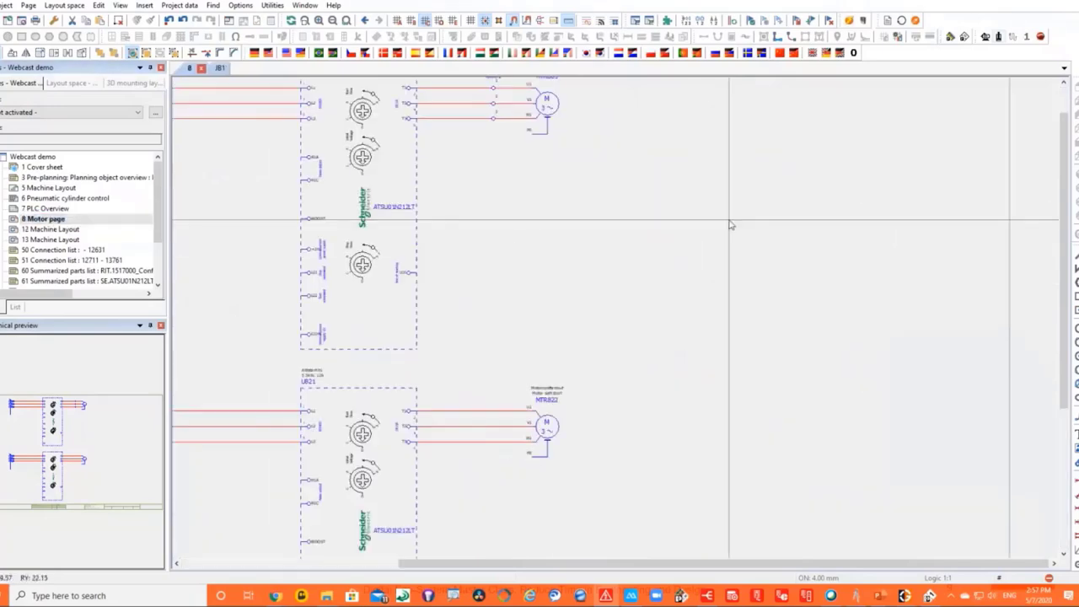
scroll(639, 294, "down", 3)
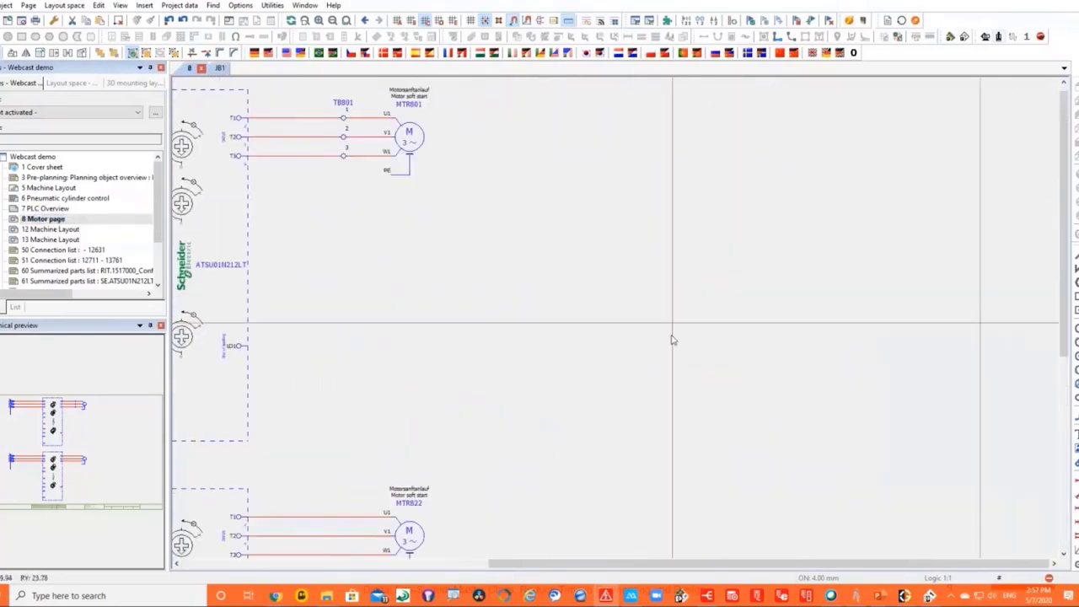
scroll(672, 342, "up", 2)
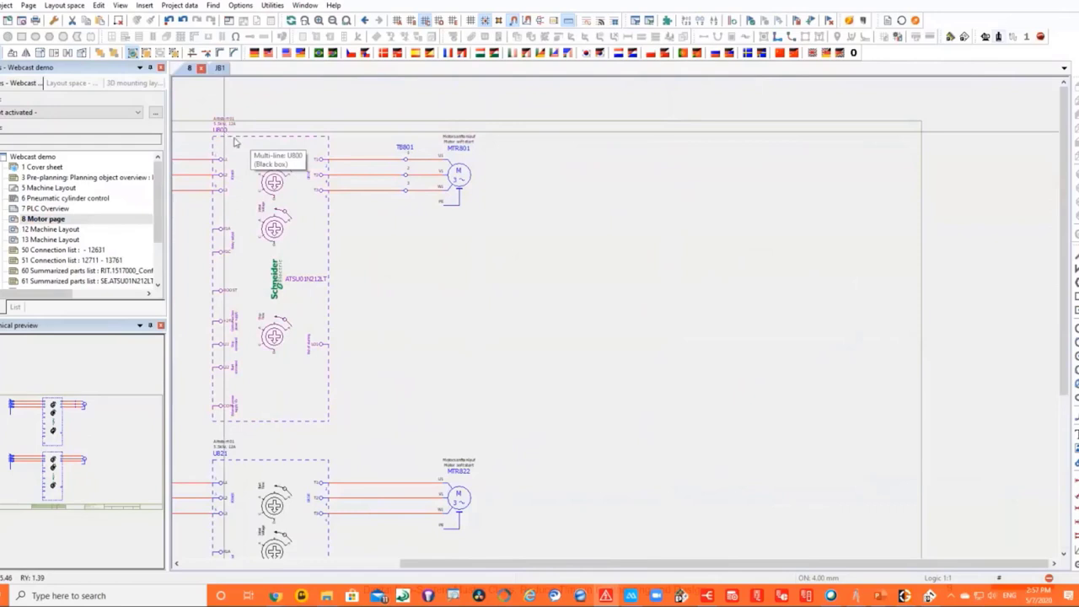
On page 12 Machine Layout, inspect the part assigned to motor overload switch MOL1203 and its part selection, cancelling without changes.
left_click(50, 229)
scroll(705, 269, "down", 2)
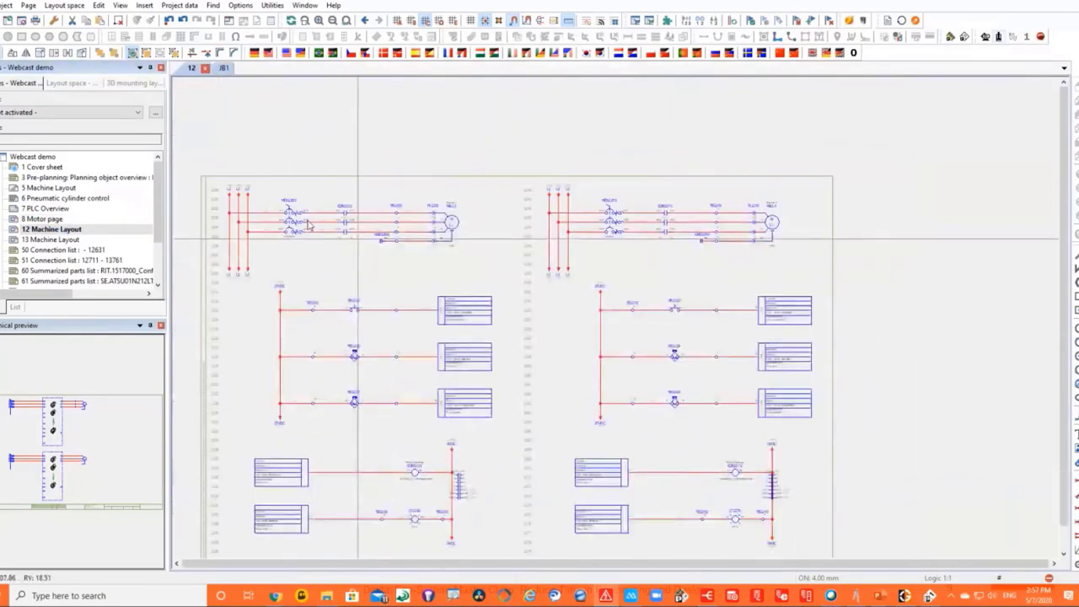
scroll(283, 206, "up", 6)
double_click(279, 199)
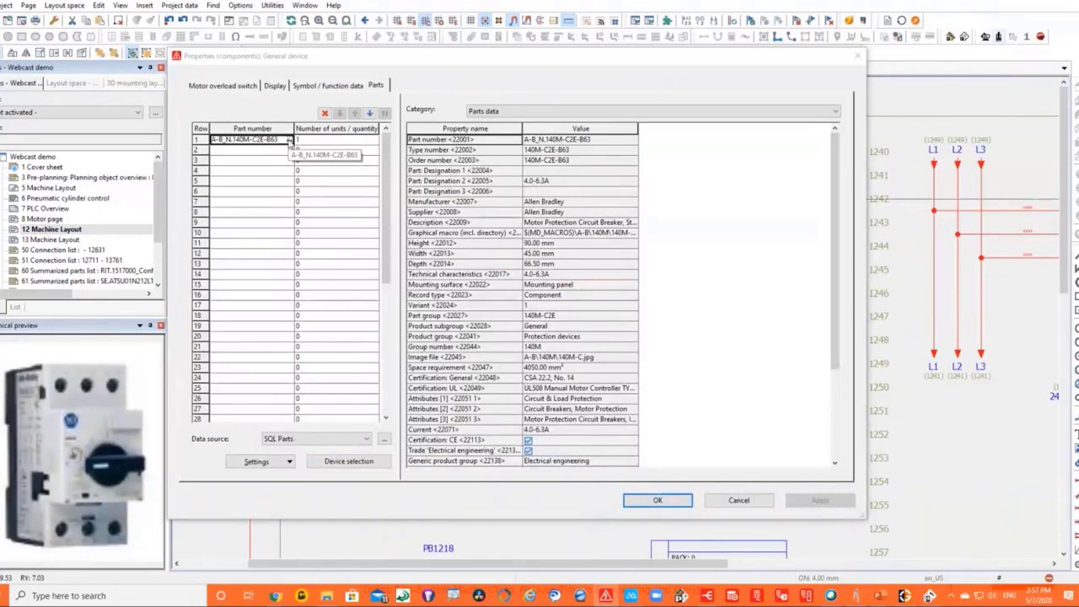
left_click(290, 140)
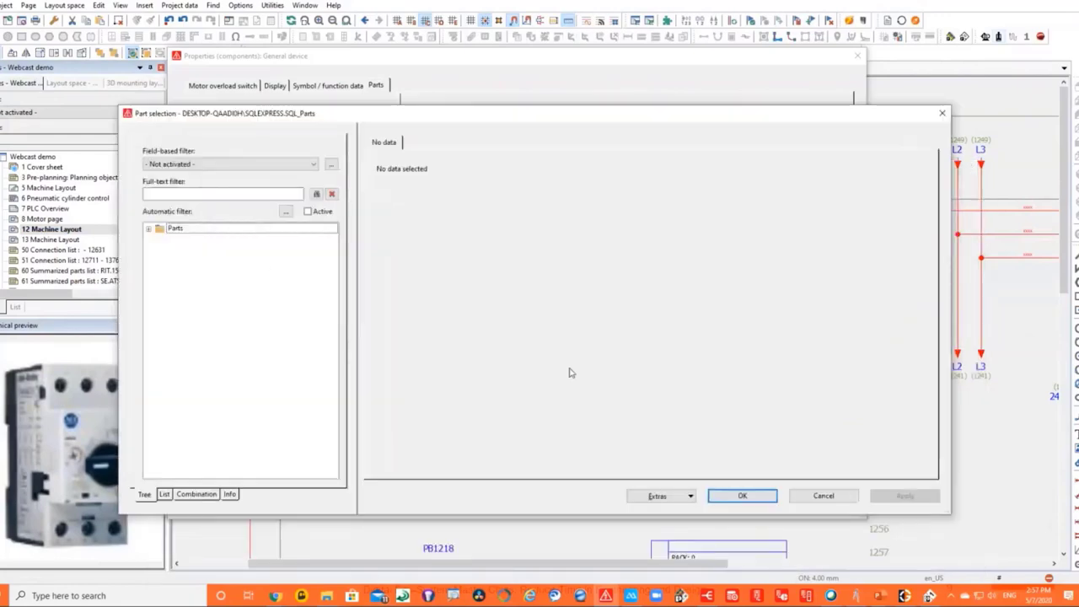
left_click(824, 498)
left_click(739, 498)
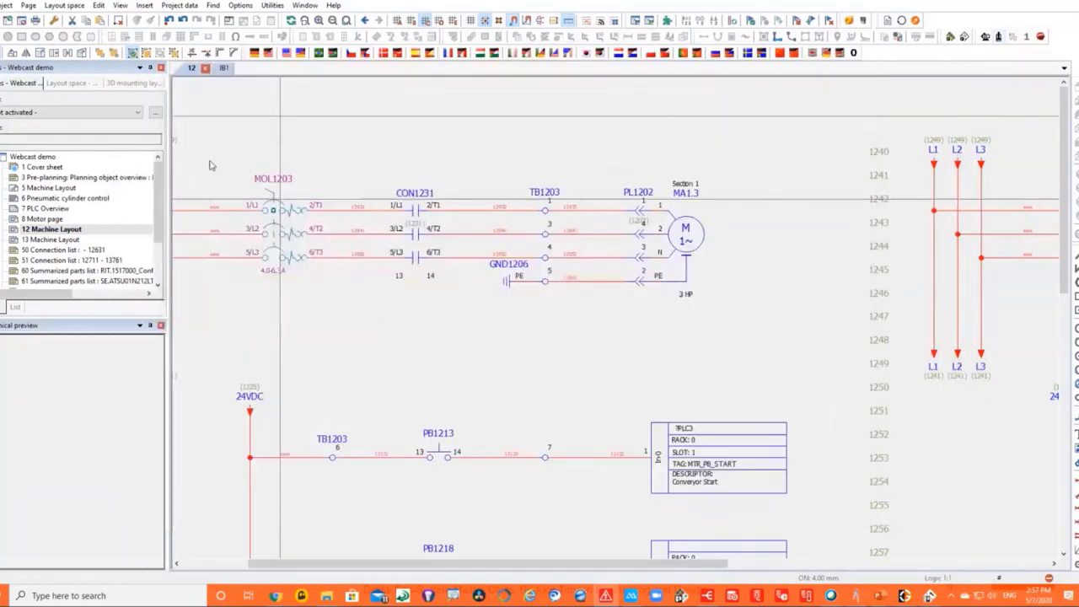
Return to page 8 Motor page and open the part selection for the part assigned to motor overload switch MOL801.
double_click(51, 219)
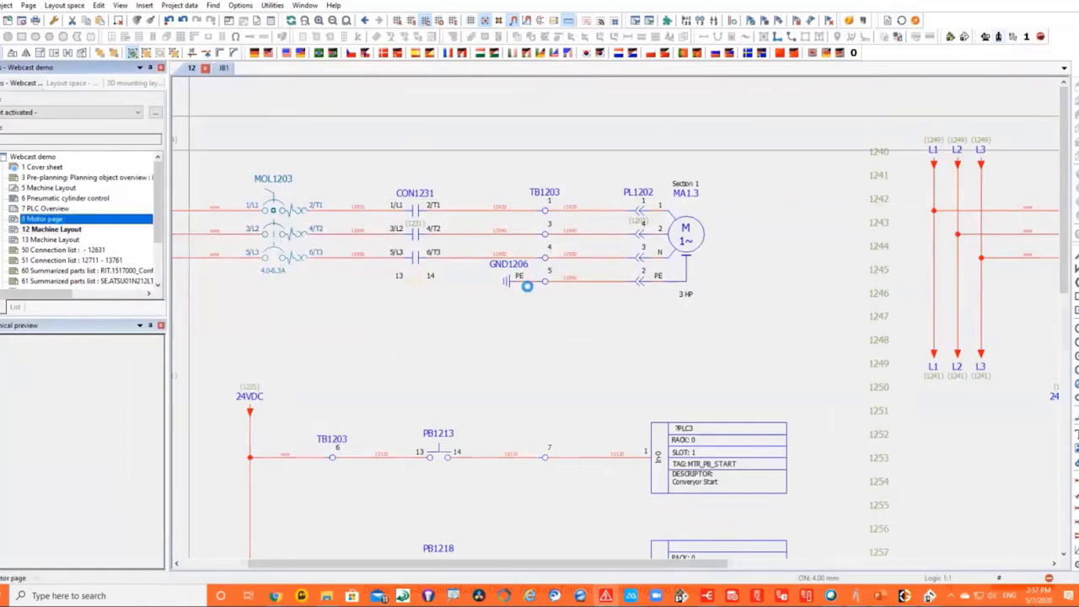
scroll(633, 316, "down", 1)
double_click(380, 219)
left_click(289, 141)
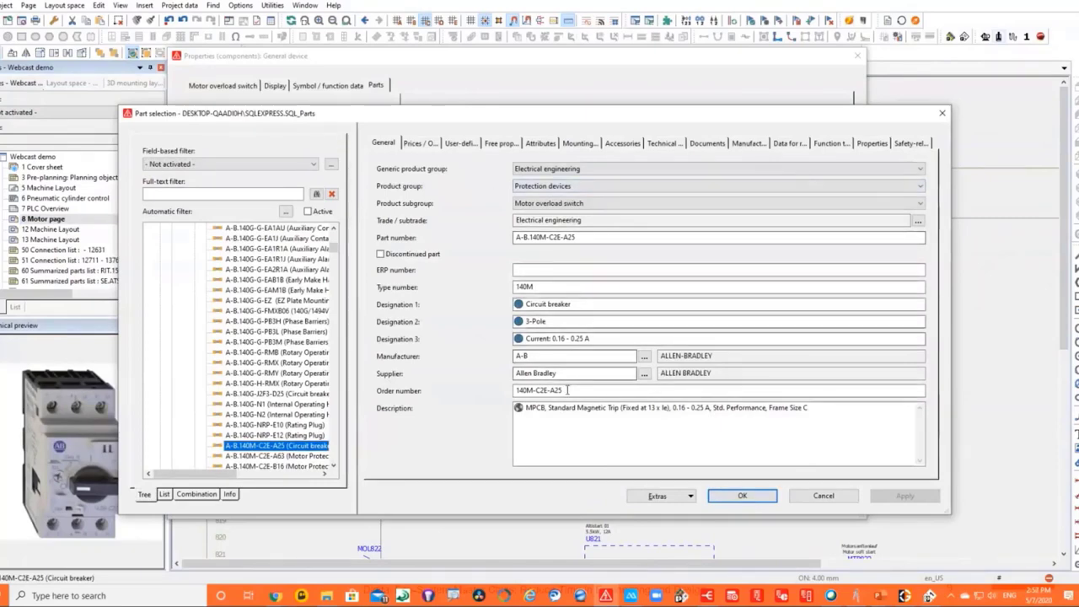
Review the A-B.140M-C2E-A25 part's pricing, attributes and mounting data, and preview its 3D graphical macro without selecting another.
left_click(419, 143)
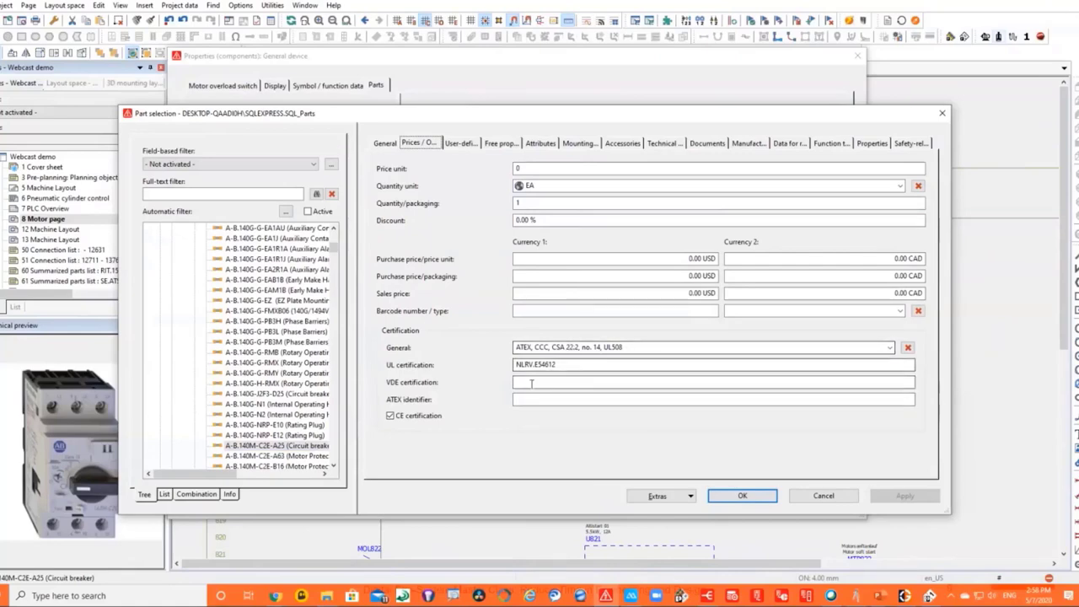
left_click(541, 143)
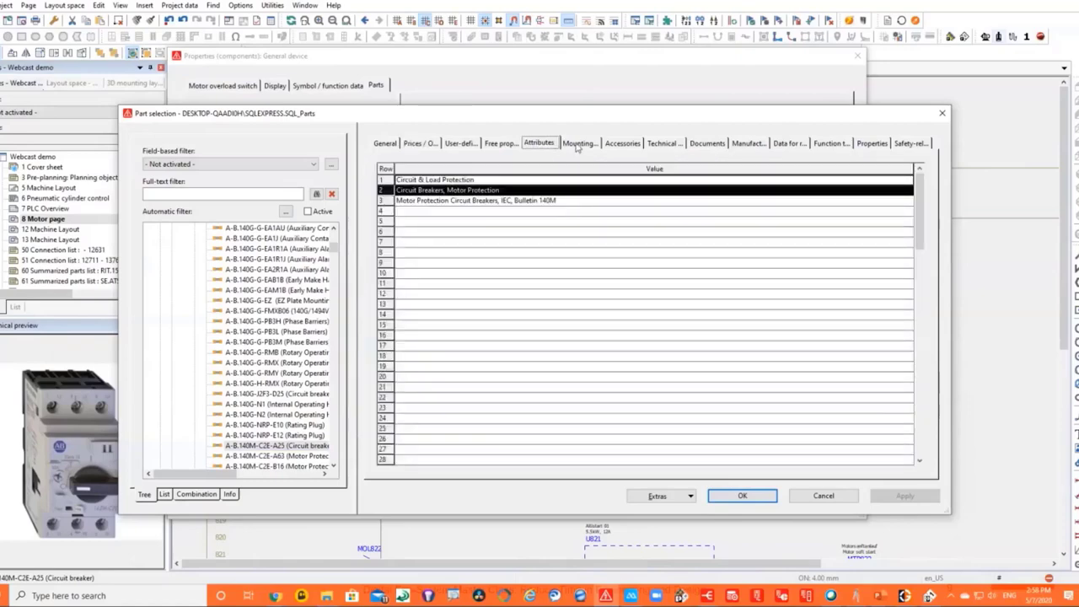
left_click(620, 144)
left_click(579, 144)
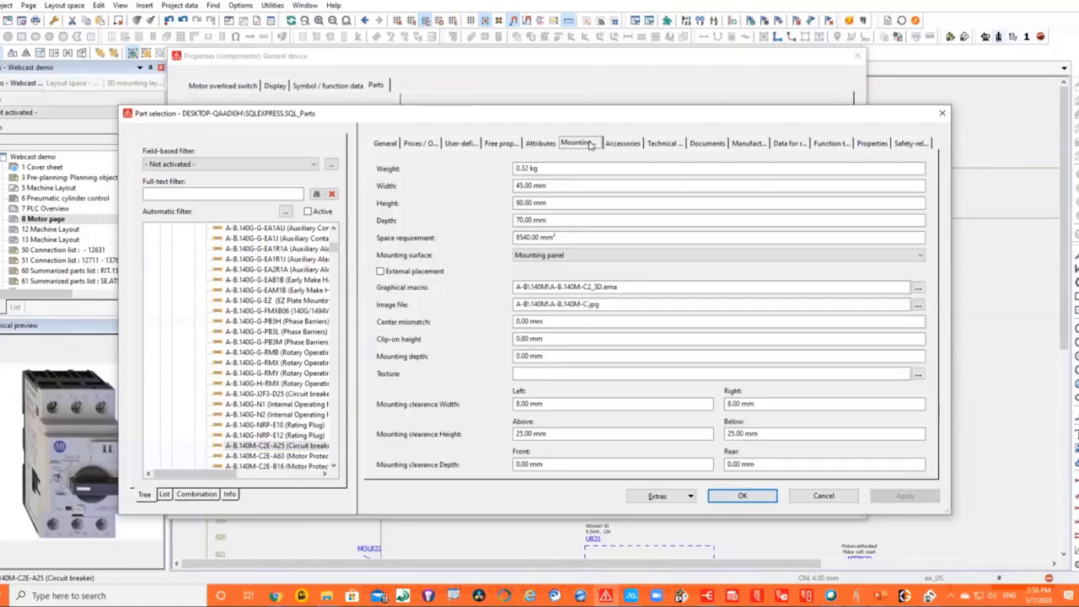
left_click(918, 288)
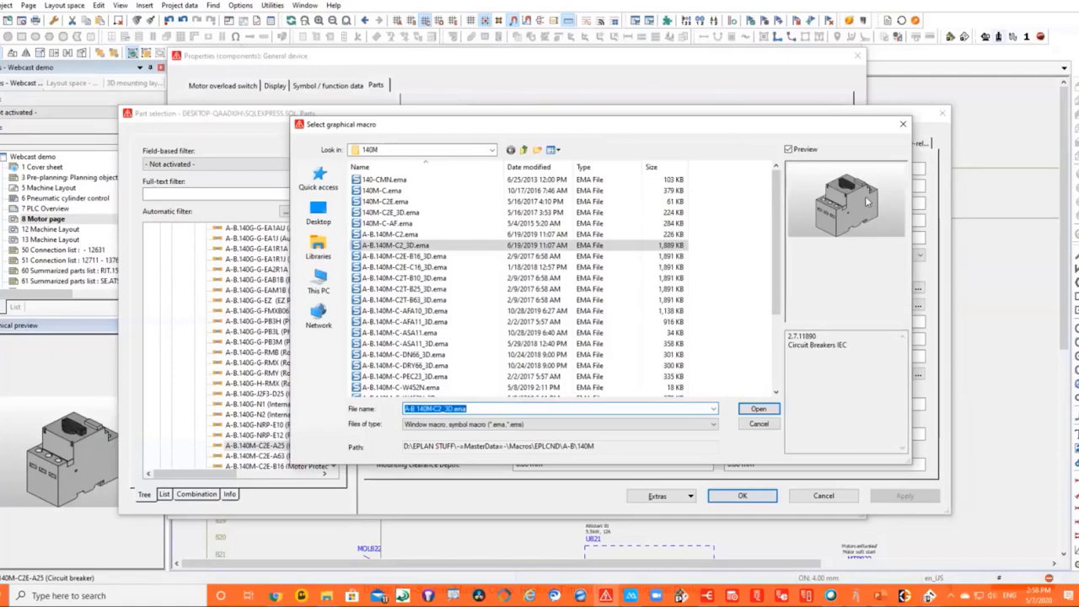
left_click(902, 126)
Review the circuit breaker part's technical data and preview its assigned macro A-B.140M-C2.ema, leaving the macro selection unchanged.
left_click(663, 142)
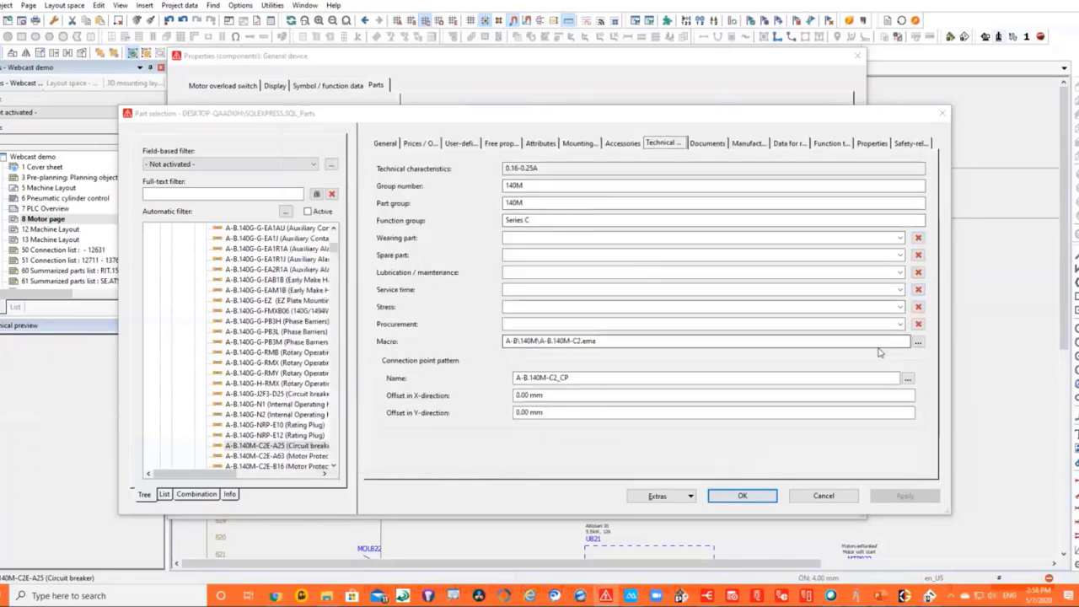
left_click(919, 341)
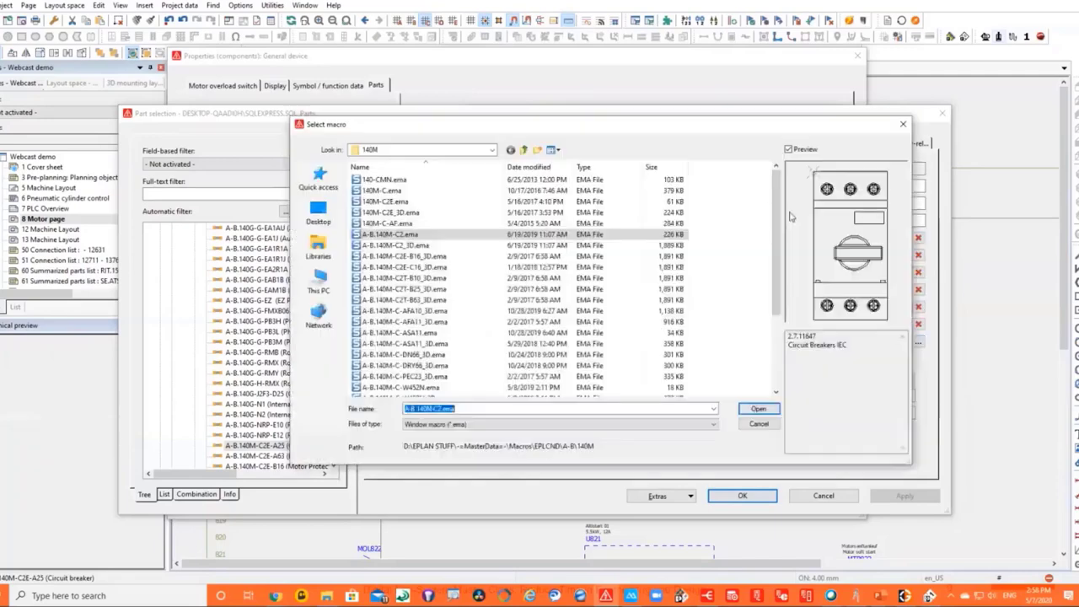
left_click(903, 126)
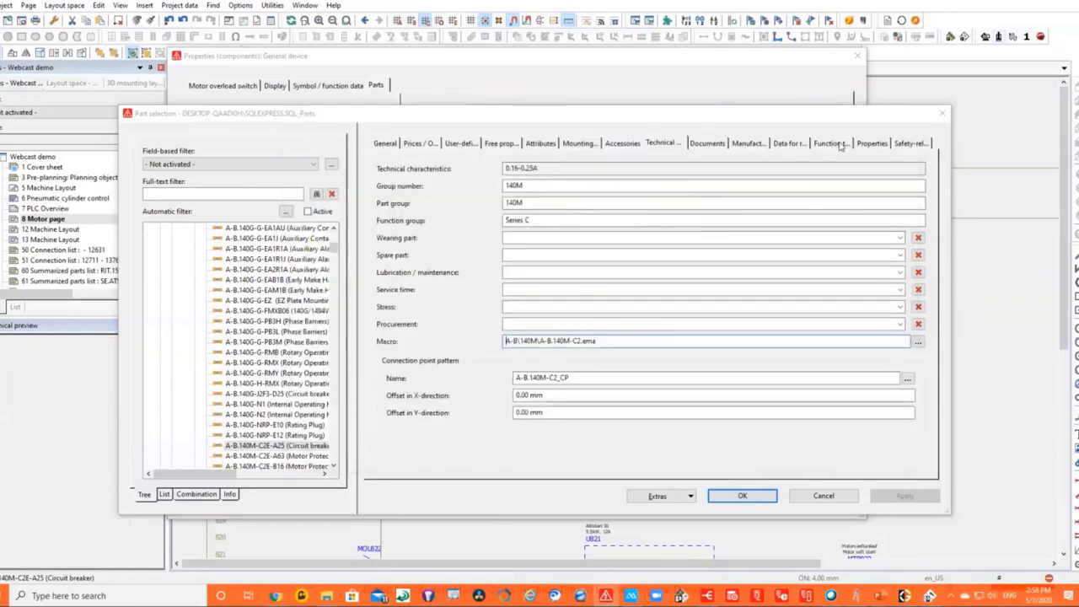
Check the part's function templates, then close the part selection and the MOL801 properties without changes.
left_click(830, 144)
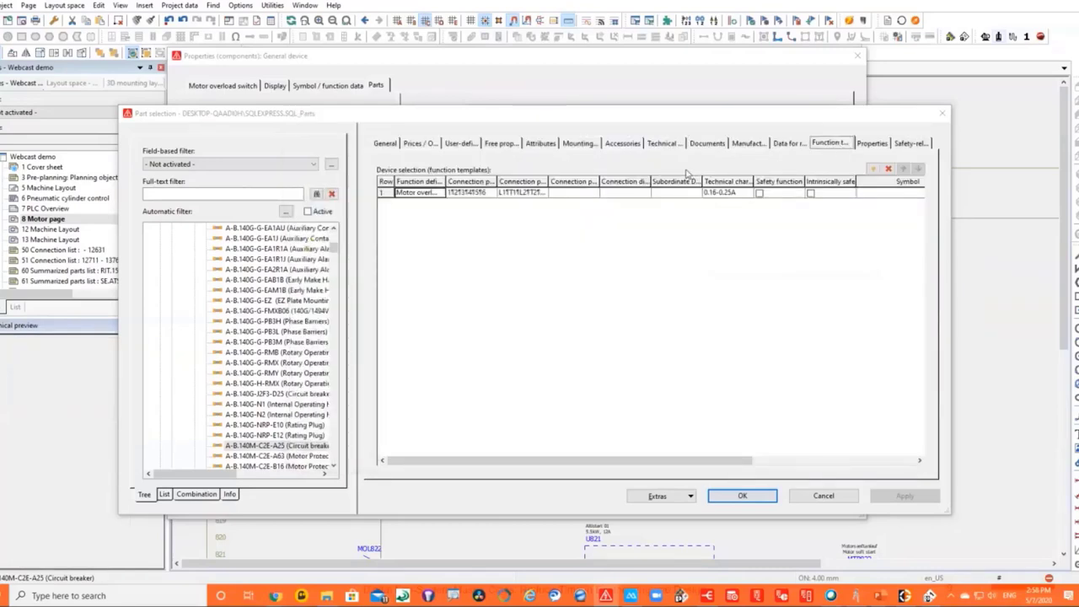
left_click(942, 115)
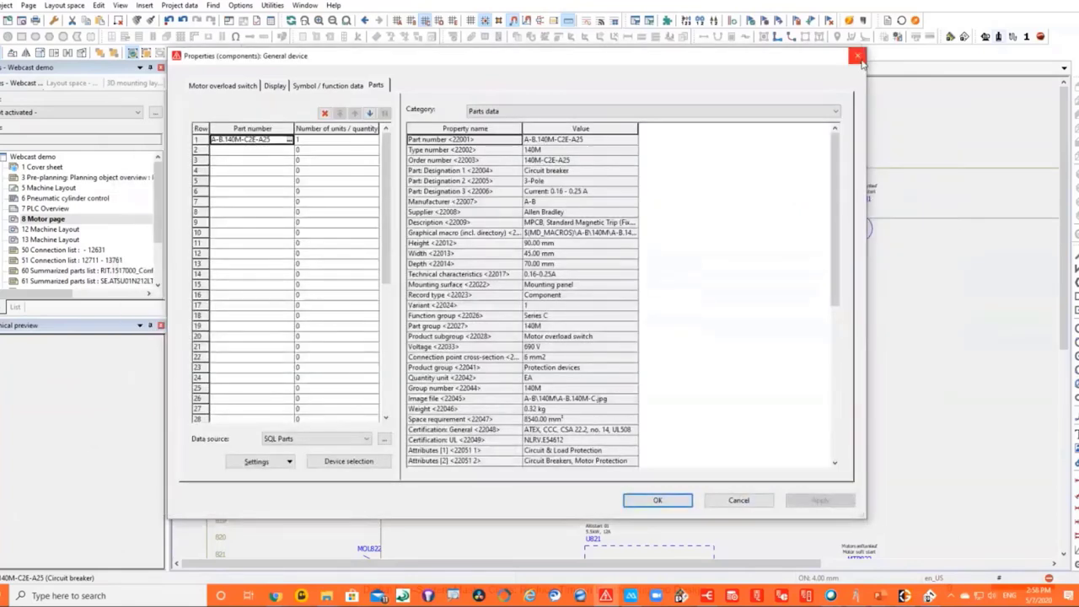
left_click(859, 57)
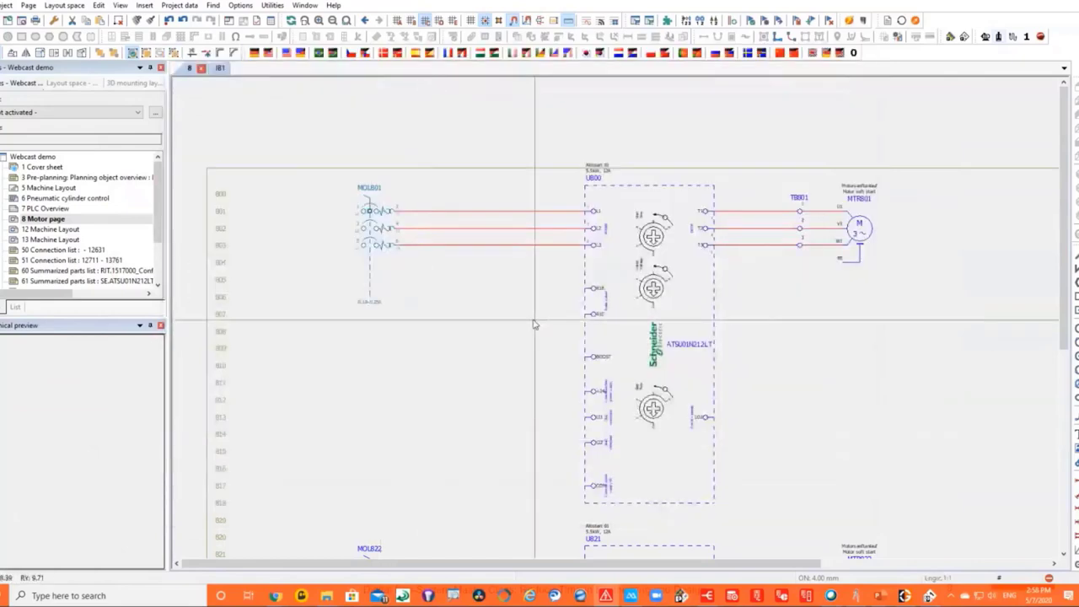
scroll(533, 324, "down", 2)
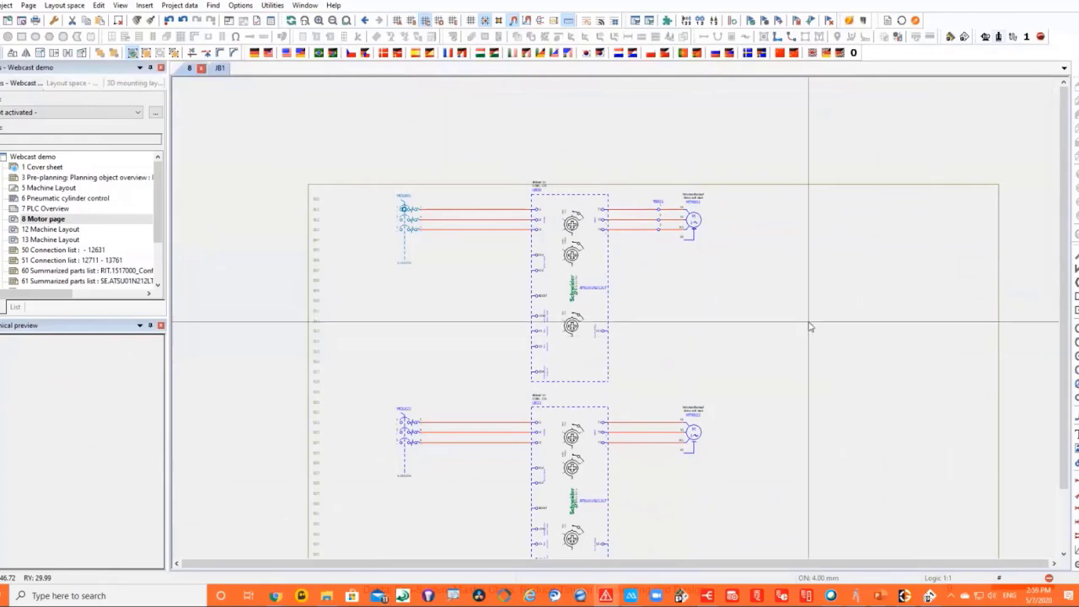
middle_click_drag(800, 324, 729, 268)
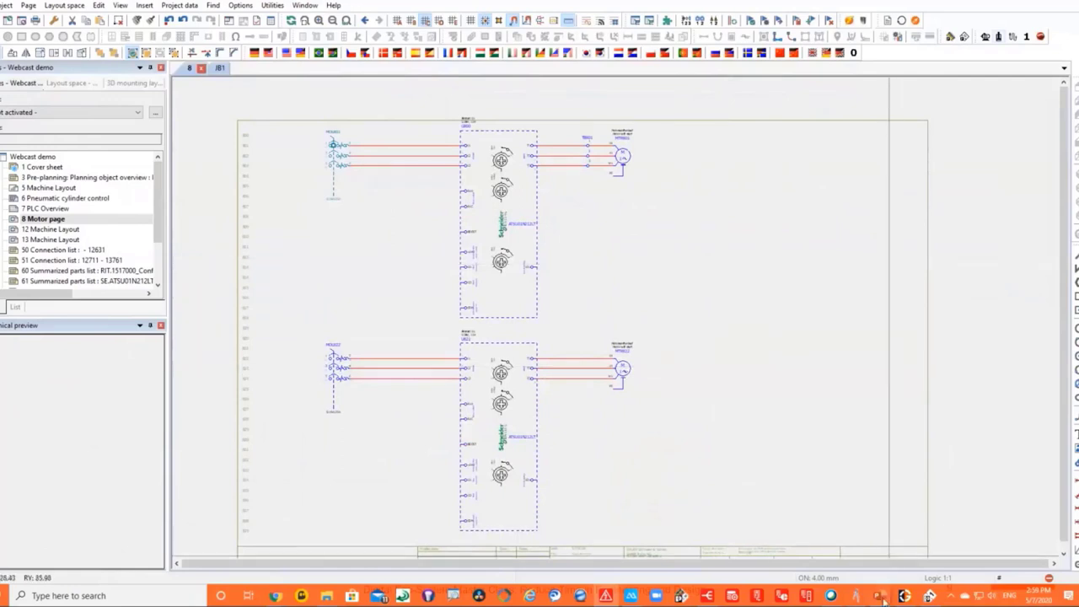
Switch to the presentation slide show, advance from the Questions slide to the closing contact slide, and end the show.
mouse_move(883, 601)
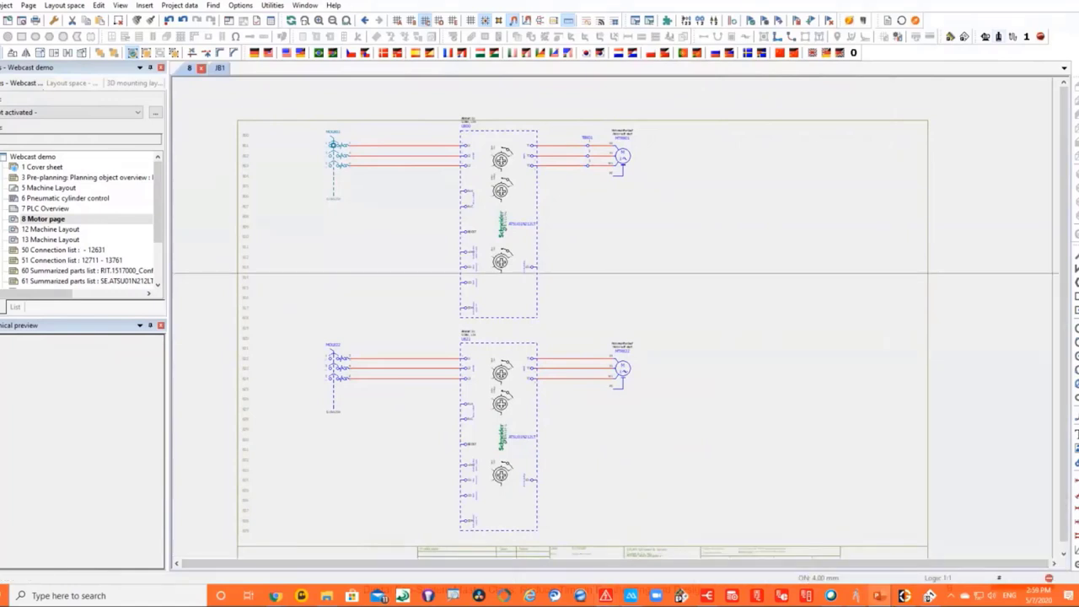
key("alt+Tab")
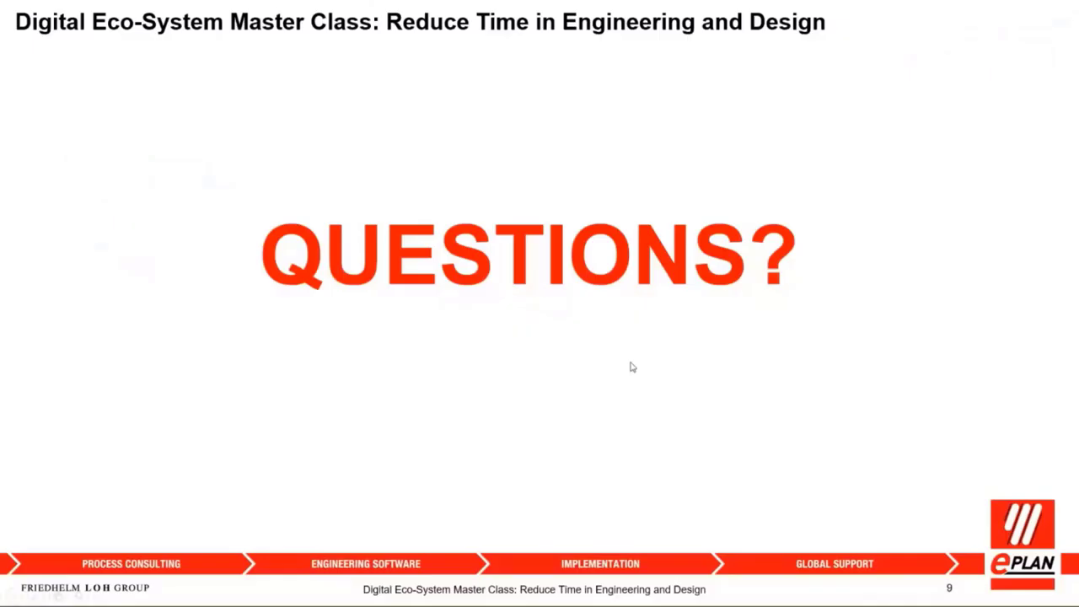
key("Right")
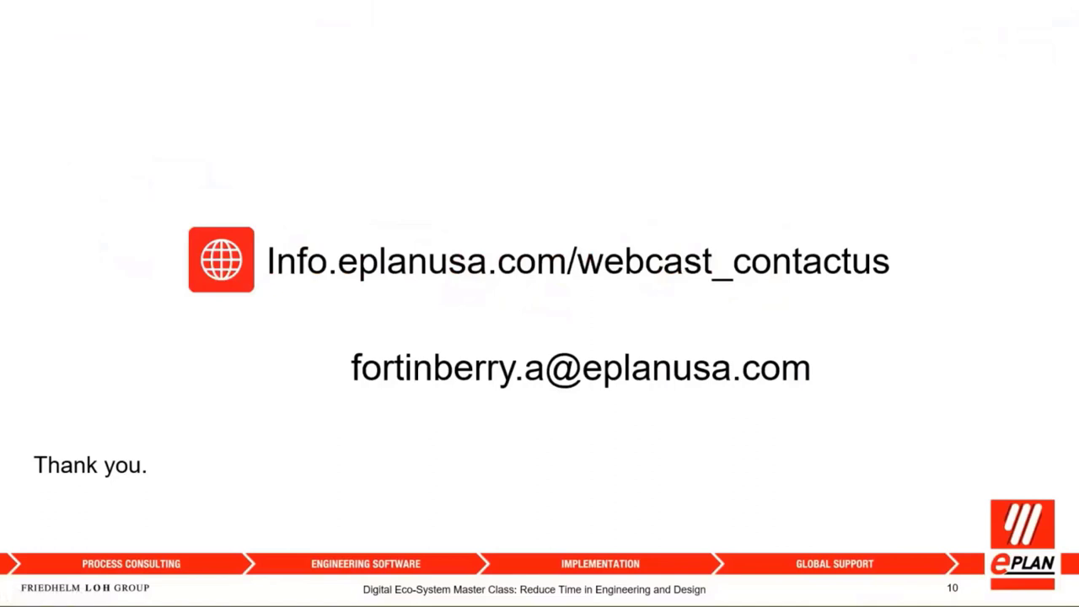
right_click(969, 272)
left_click(834, 238)
right_click(935, 349)
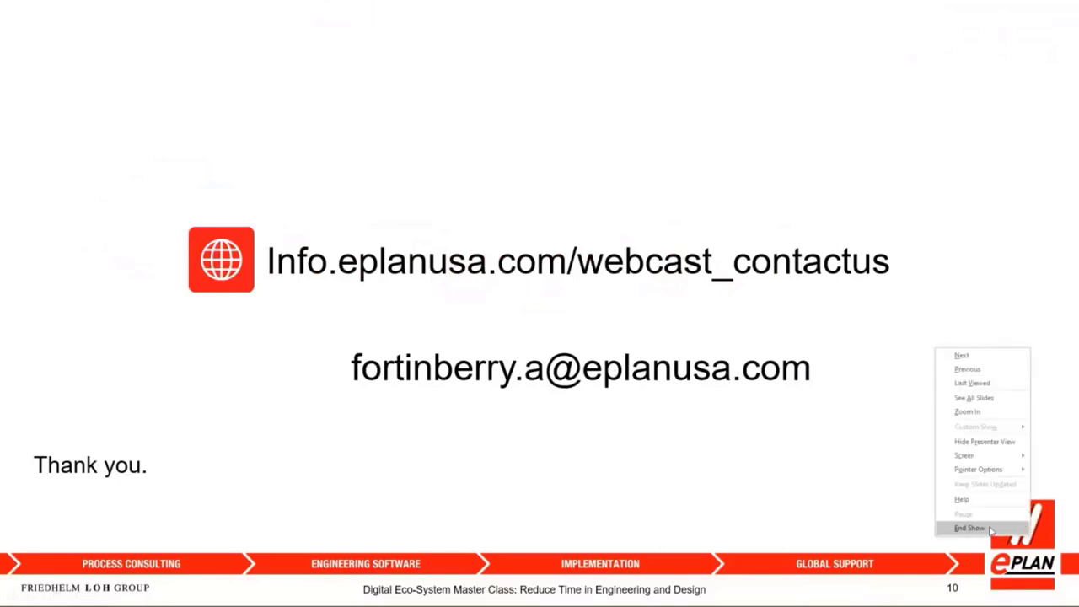
left_click(970, 528)
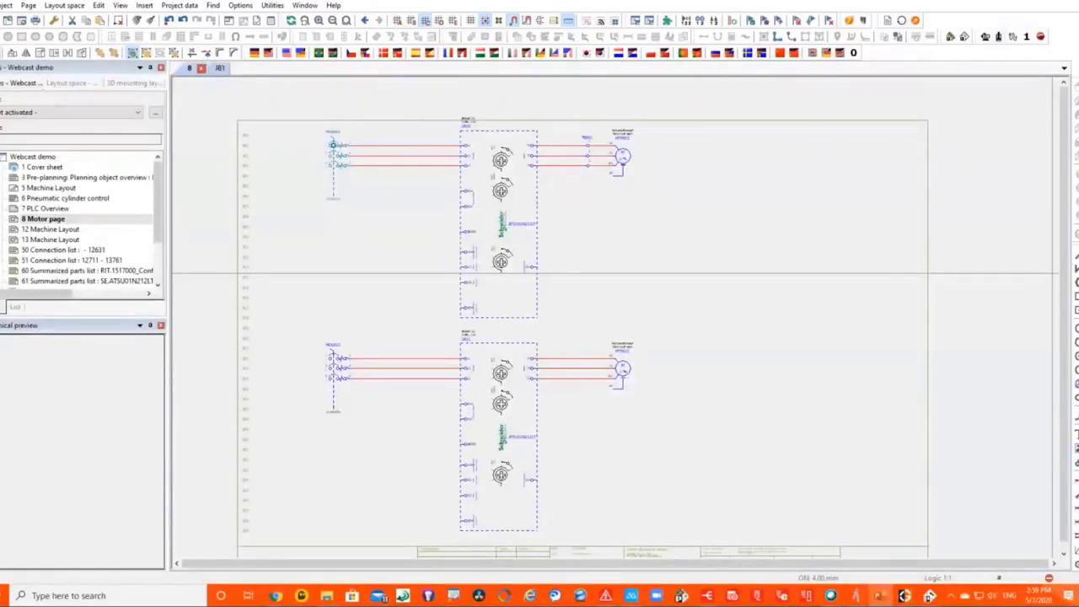